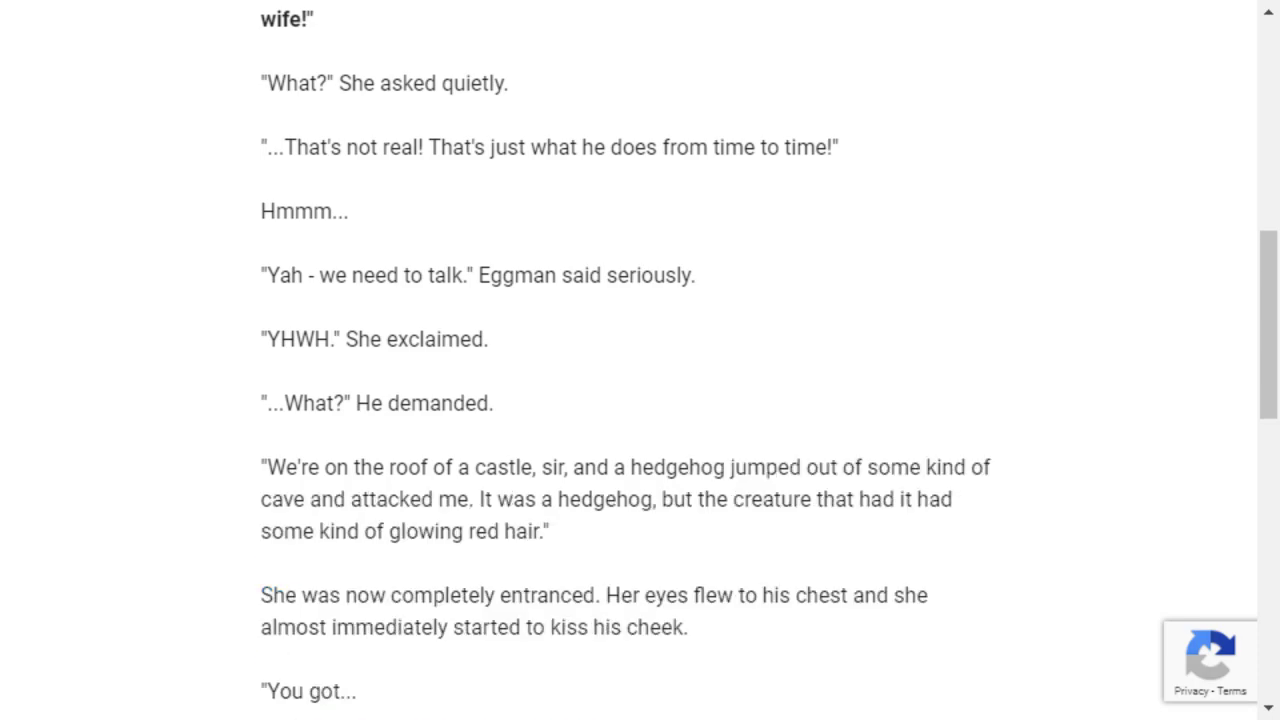
Step: Finish reading the Eggman story completion and clear all text from the custom prompt
scroll(640, 360, "down", 1)
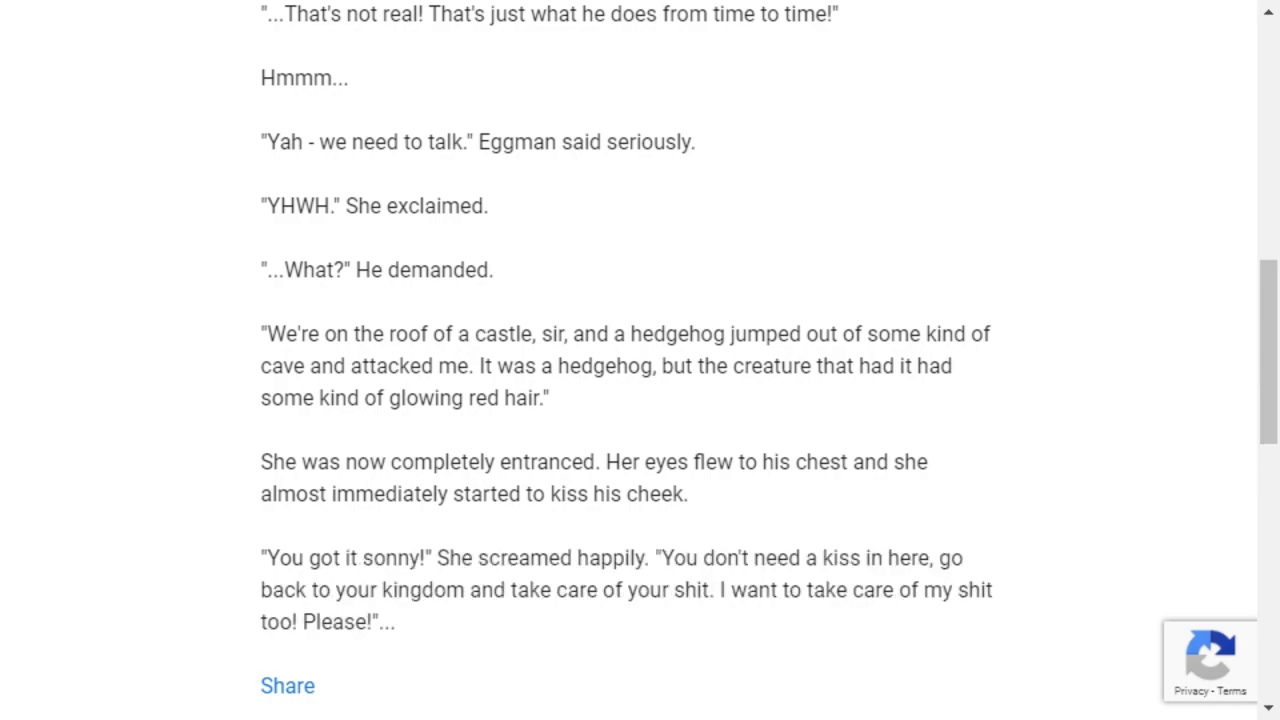
scroll(640, 360, "down", 2)
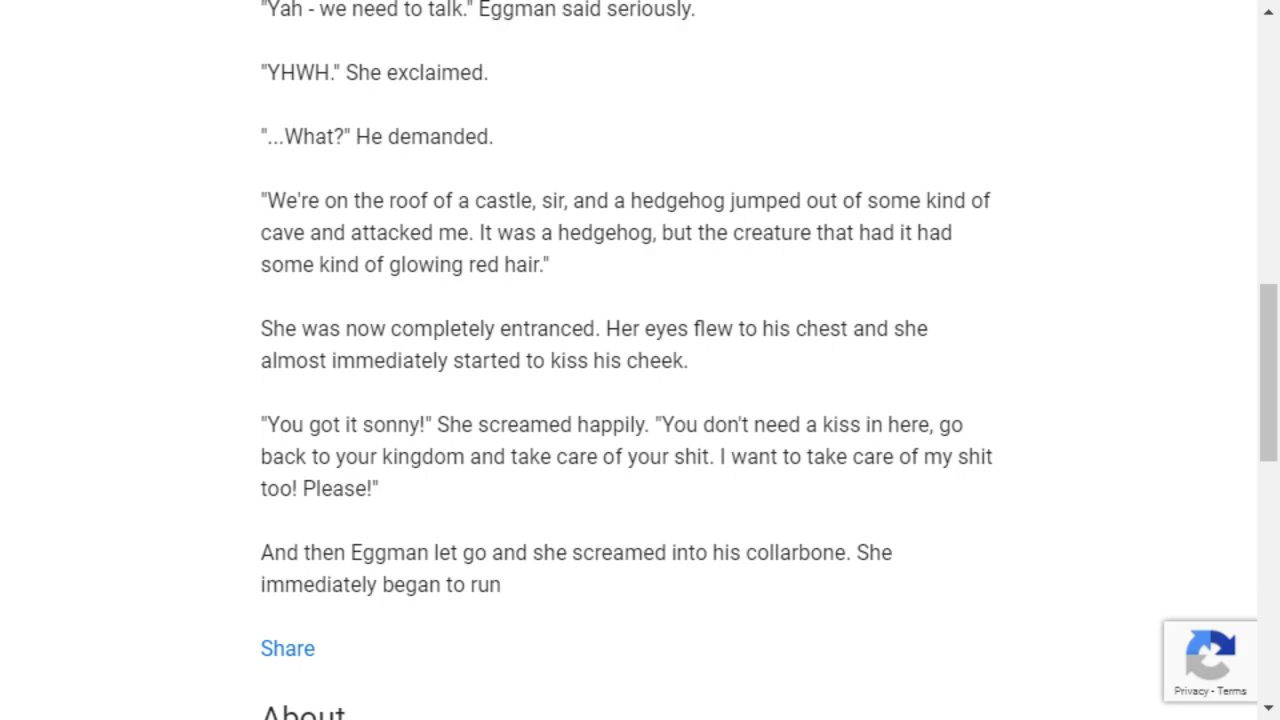
scroll(640, 360, "up", 3)
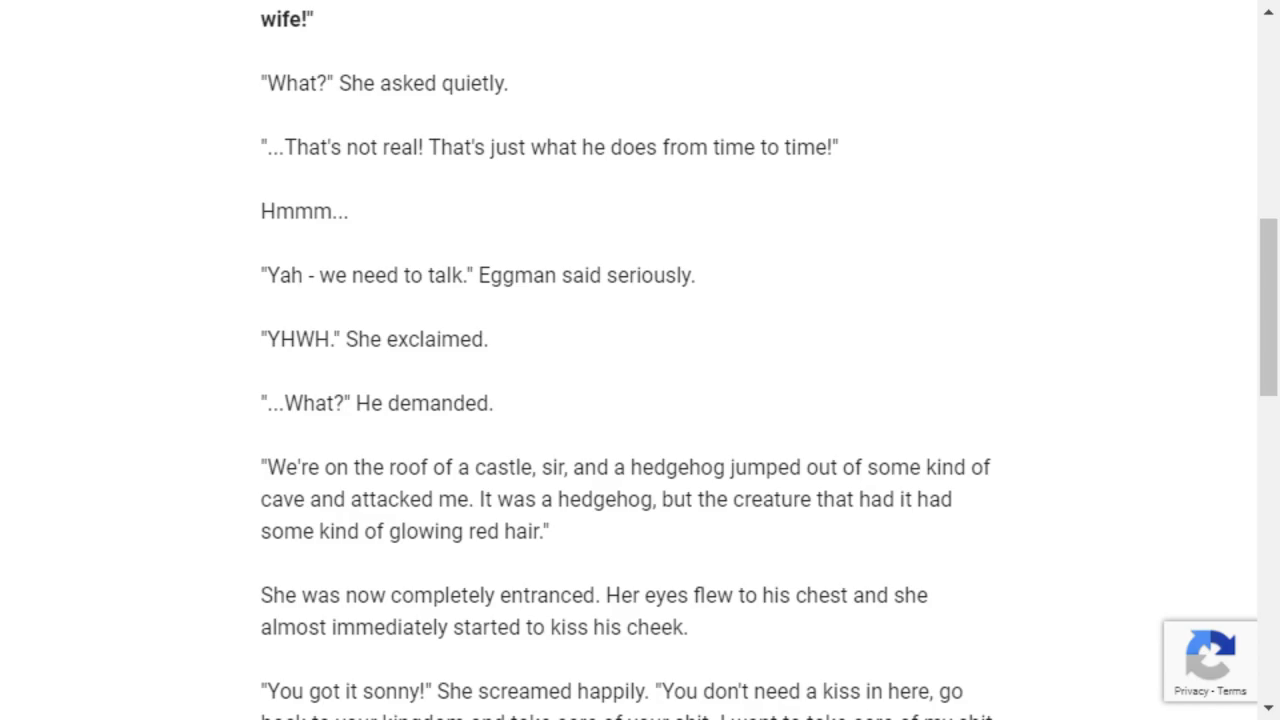
scroll(640, 360, "up", 8)
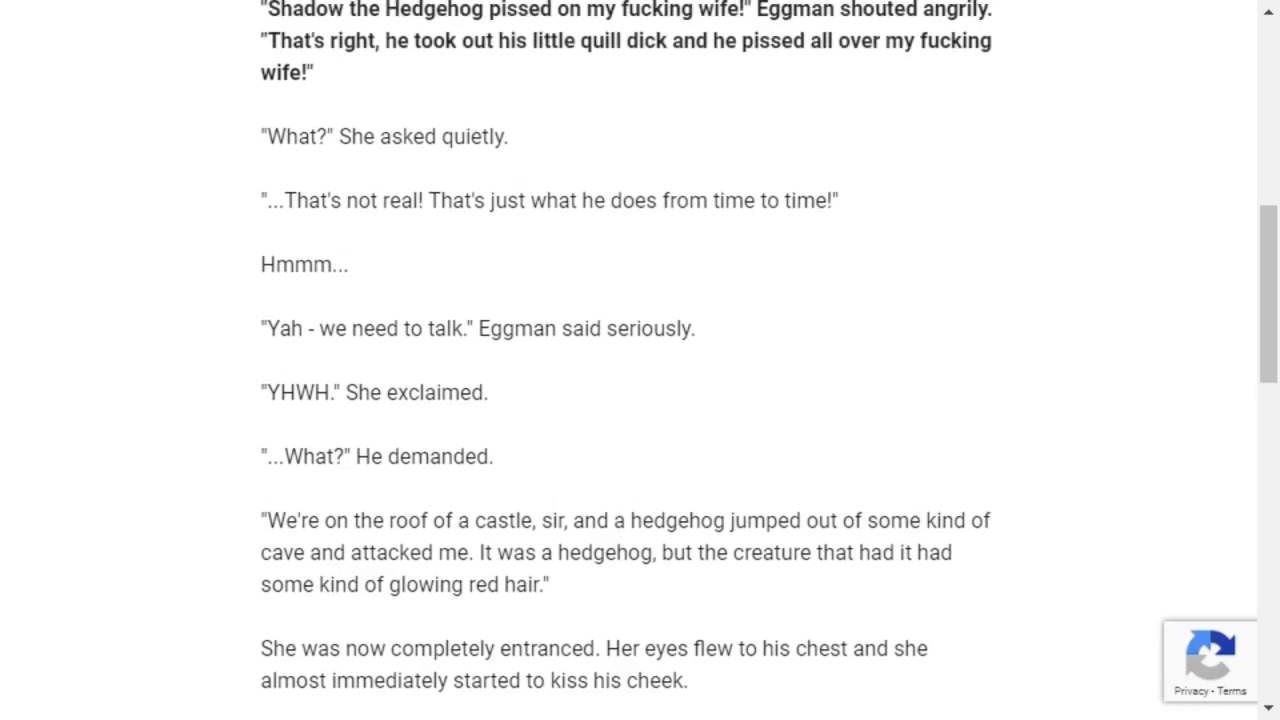
scroll(640, 360, "down", 1)
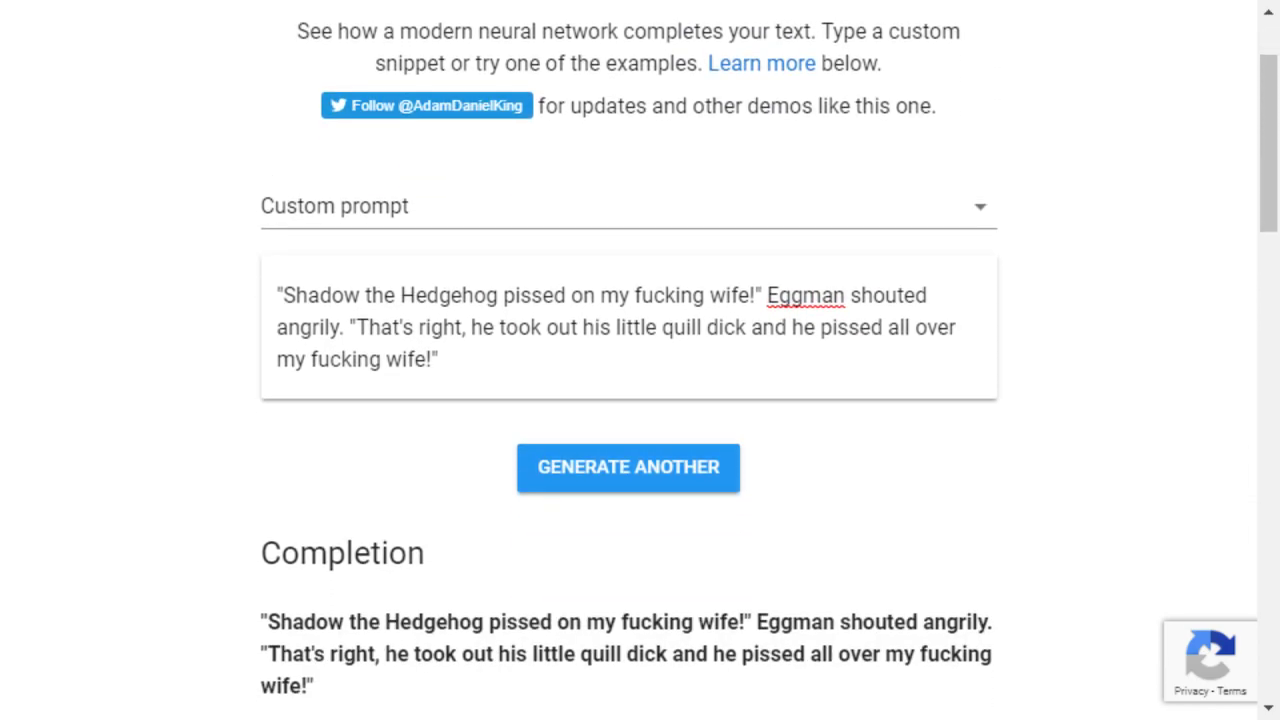
left_click_drag(440, 359, 277, 295)
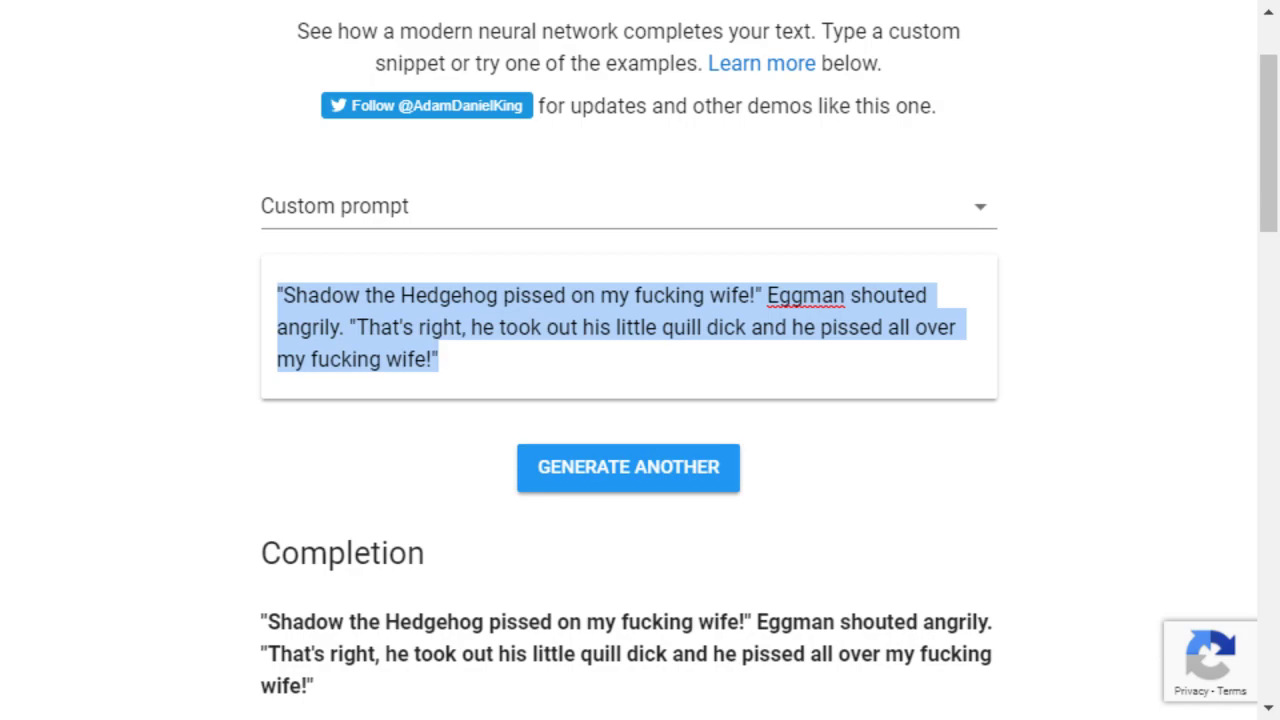
key("BackSpace")
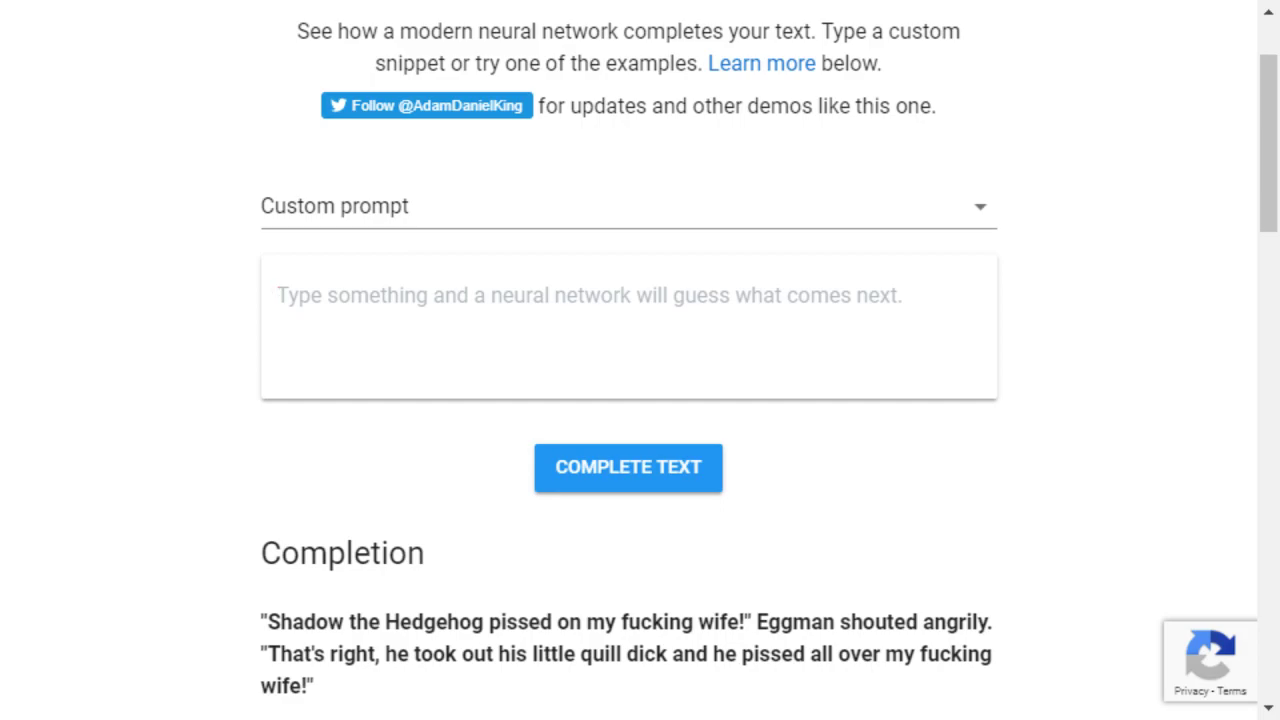
Step: Begin the custom prompt with the quoted line "This is so fucking brutal I think I got cancer."
type("\"Th")
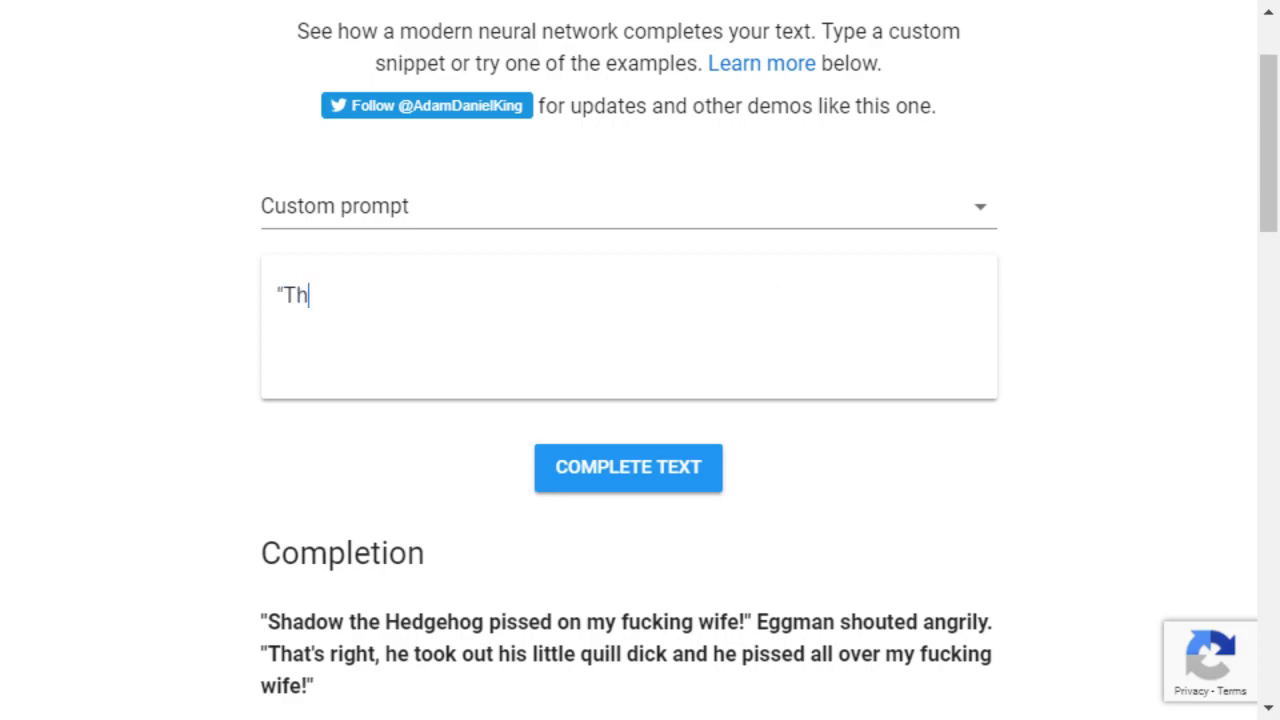
type("is is so fucki")
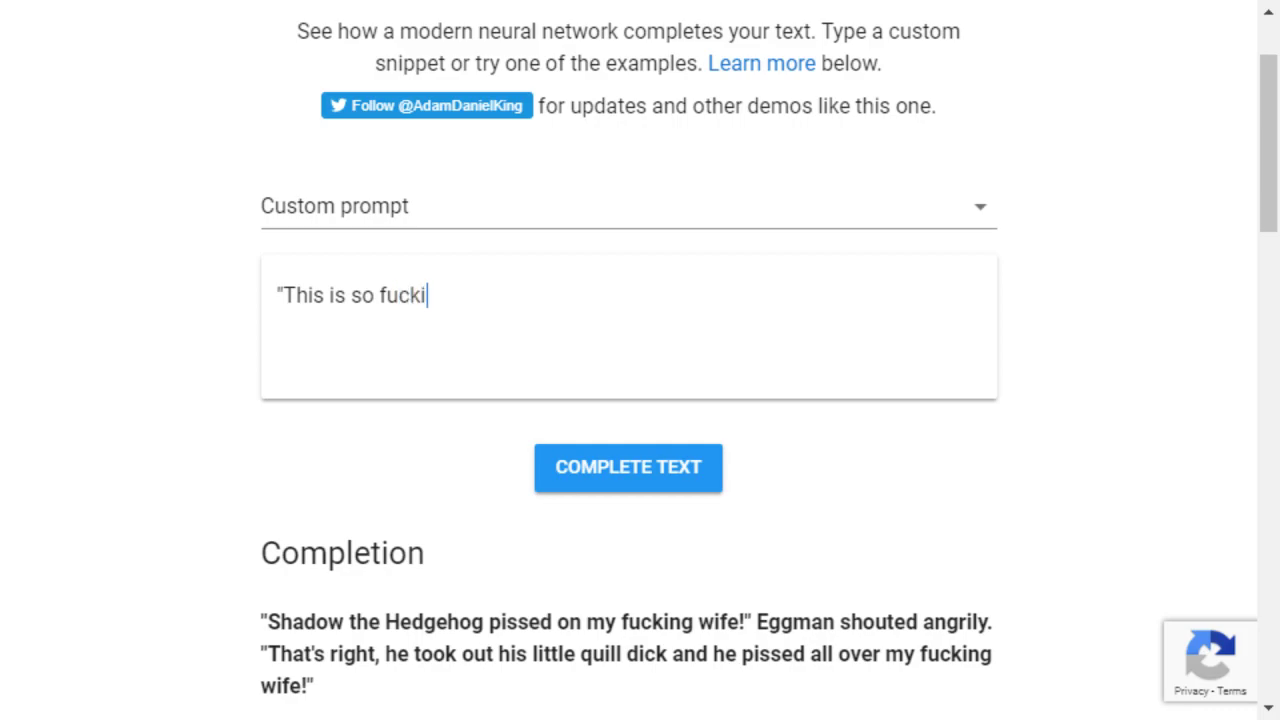
type("ng brutal I")
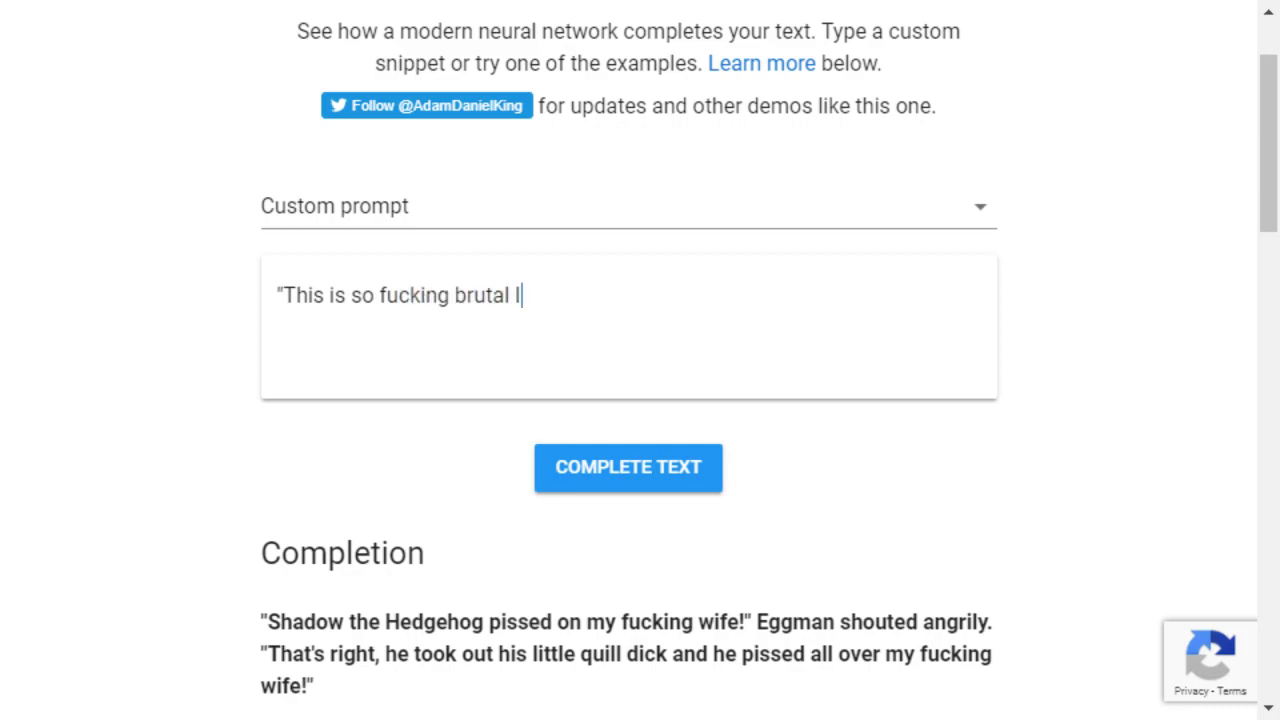
type(" think I go")
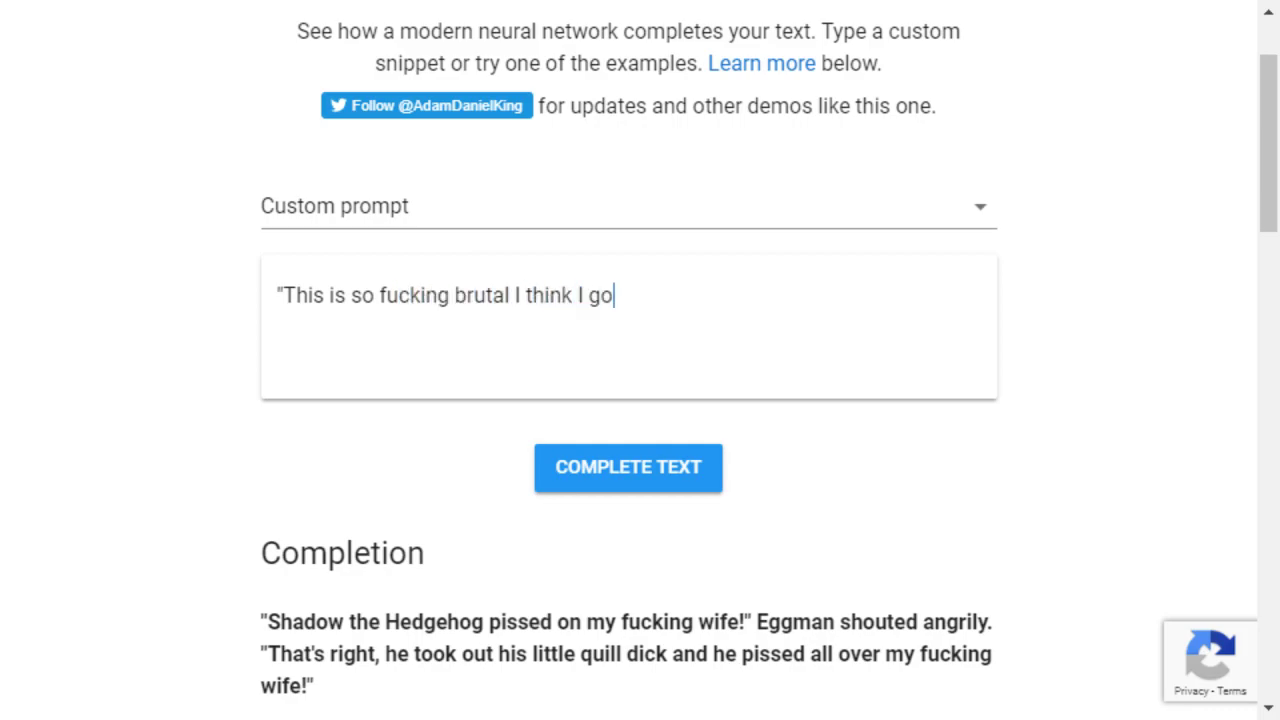
type("t cancer.\"")
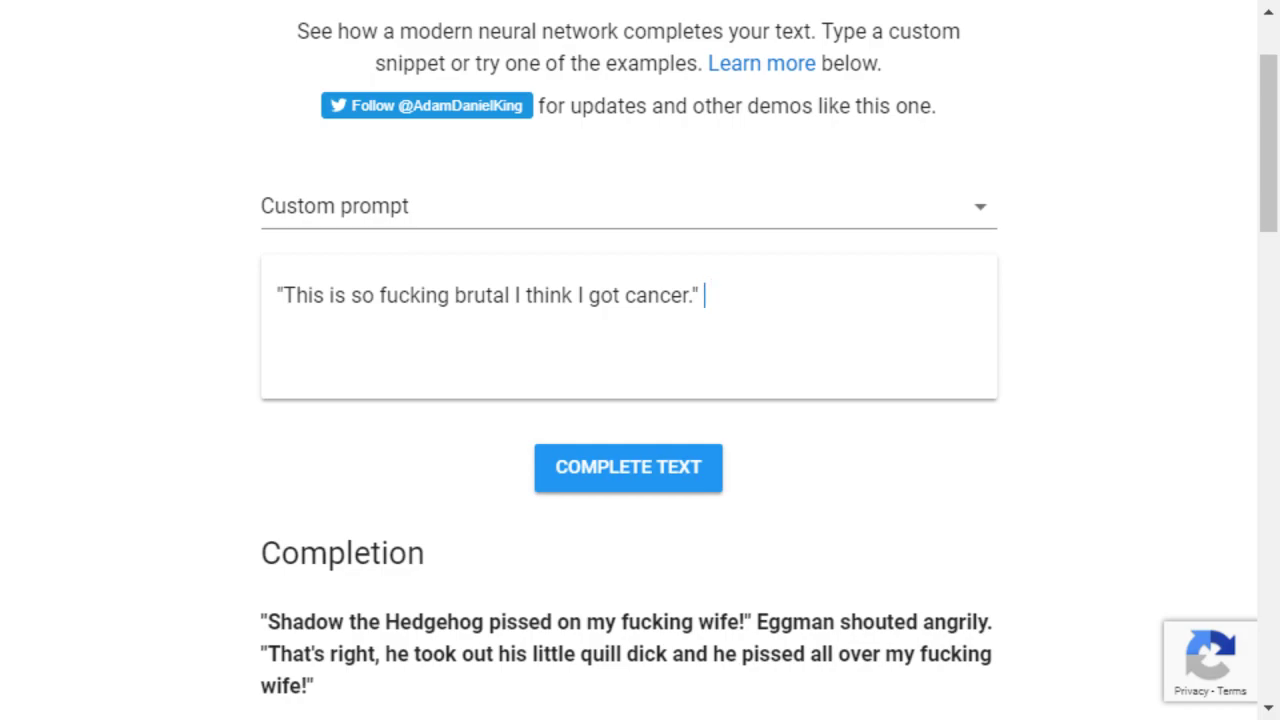
Step: Continue the prompt with the sentence: Nathan wasn't the best with words, but he knew brutal when he fucking saw it
type("Nathan ")
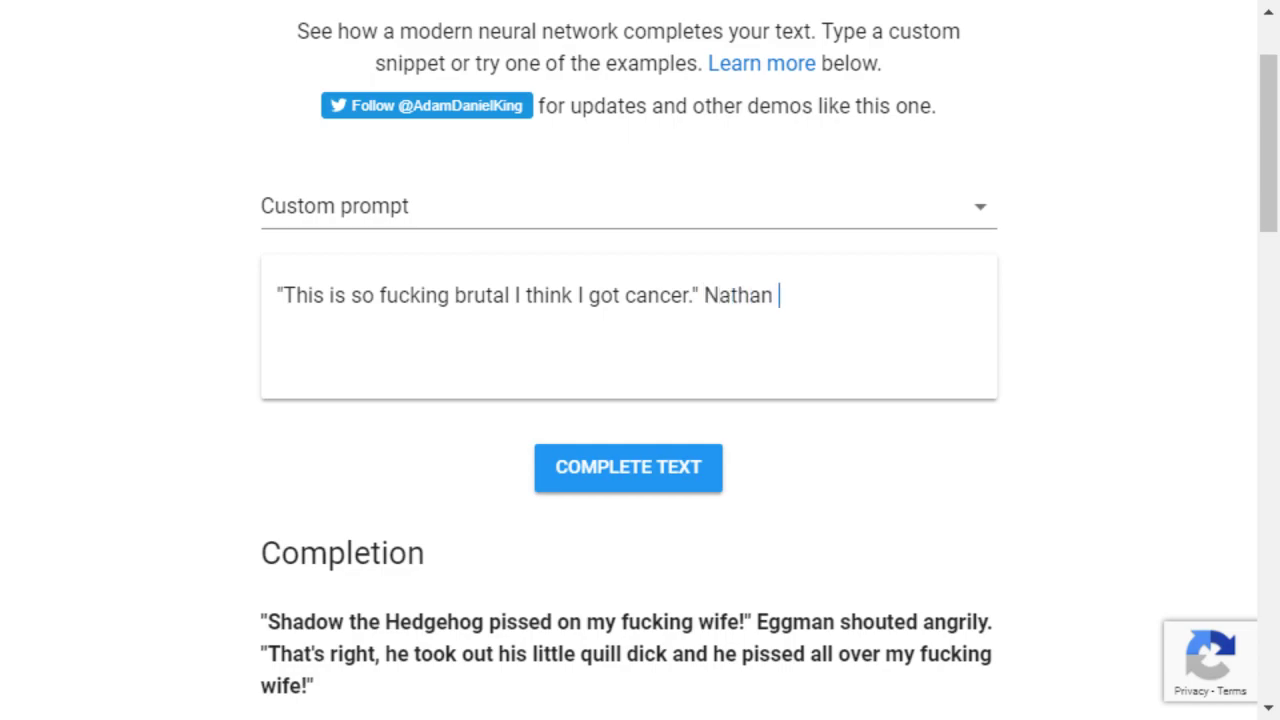
type("wasn't the best with ")
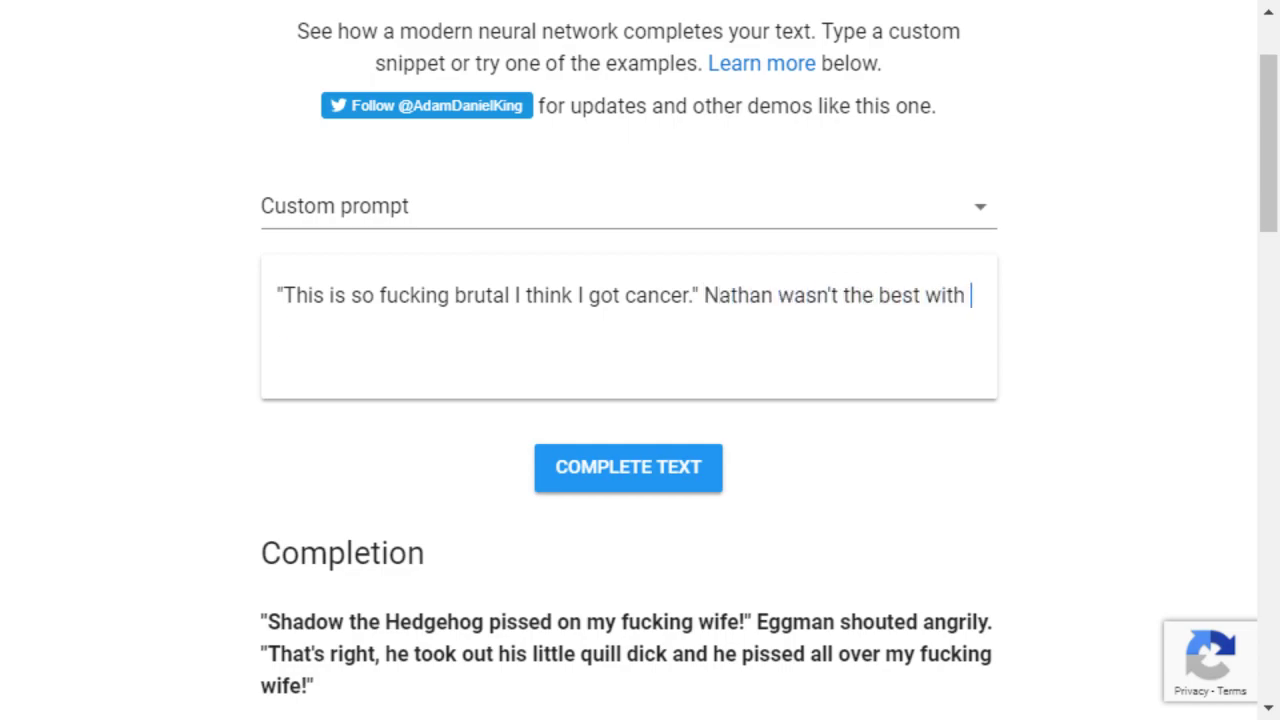
type("words, but he knew ")
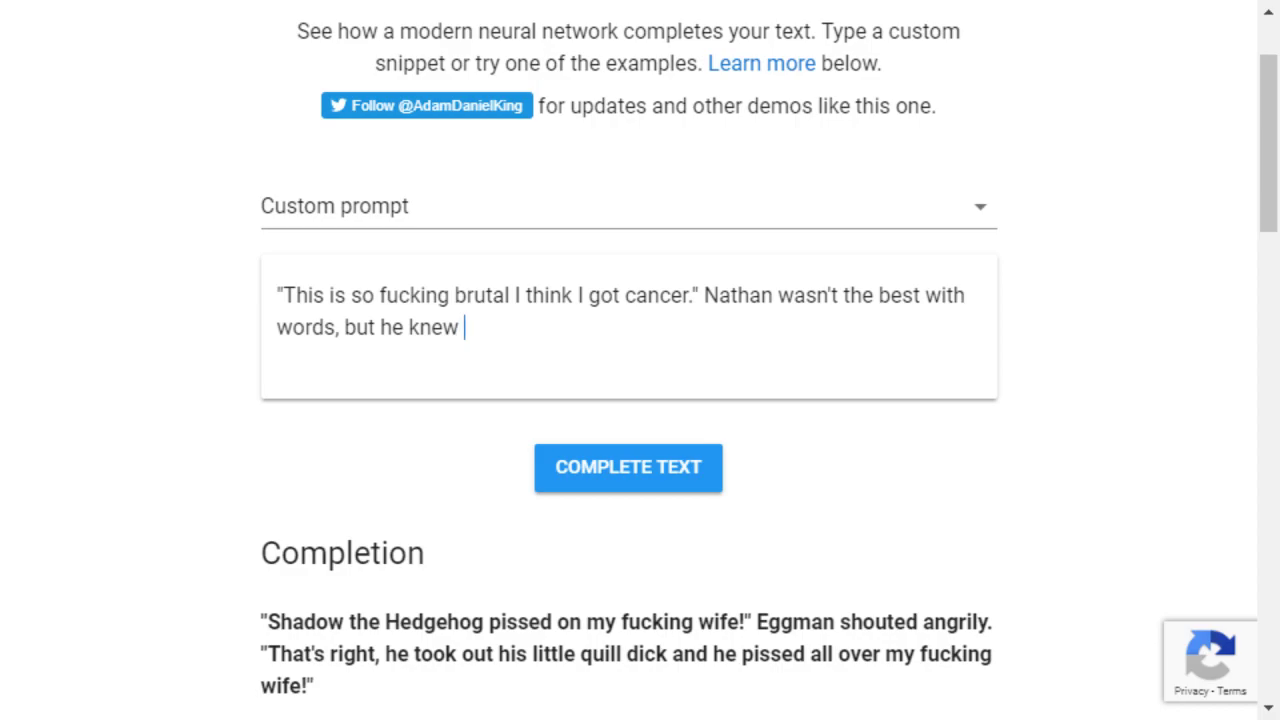
type("brutal when he fuck")
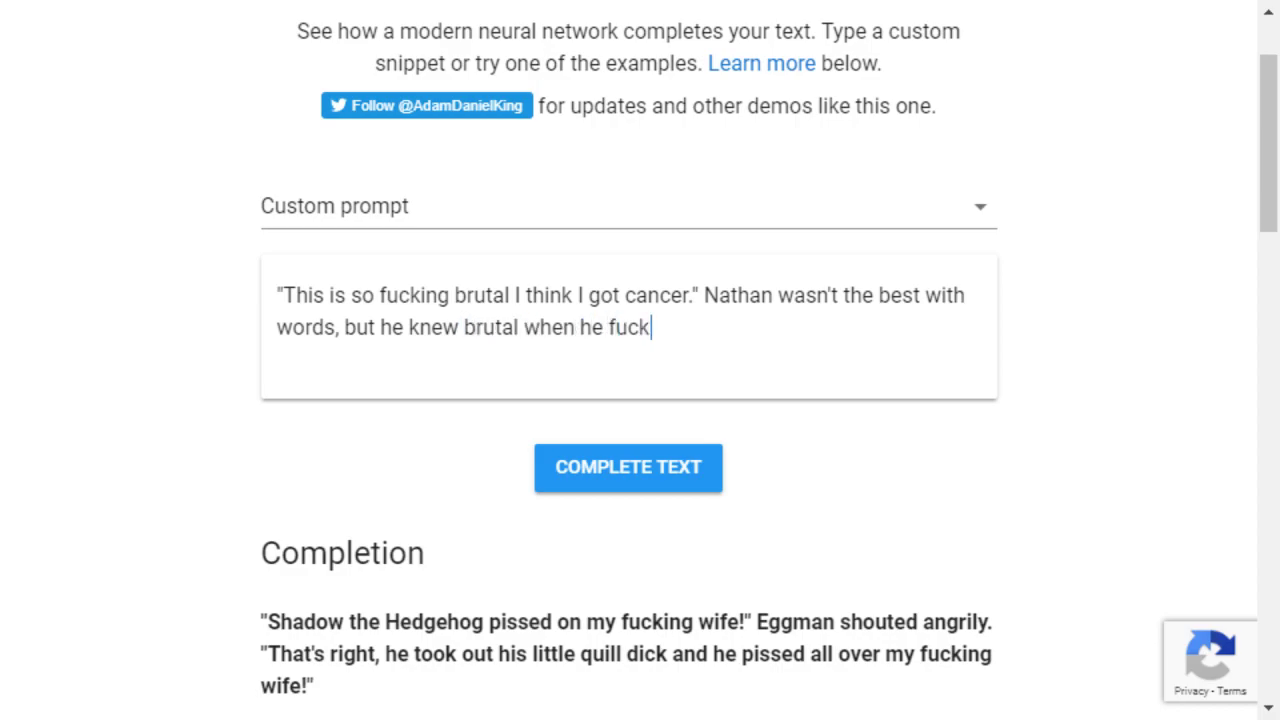
type("ing saw it.")
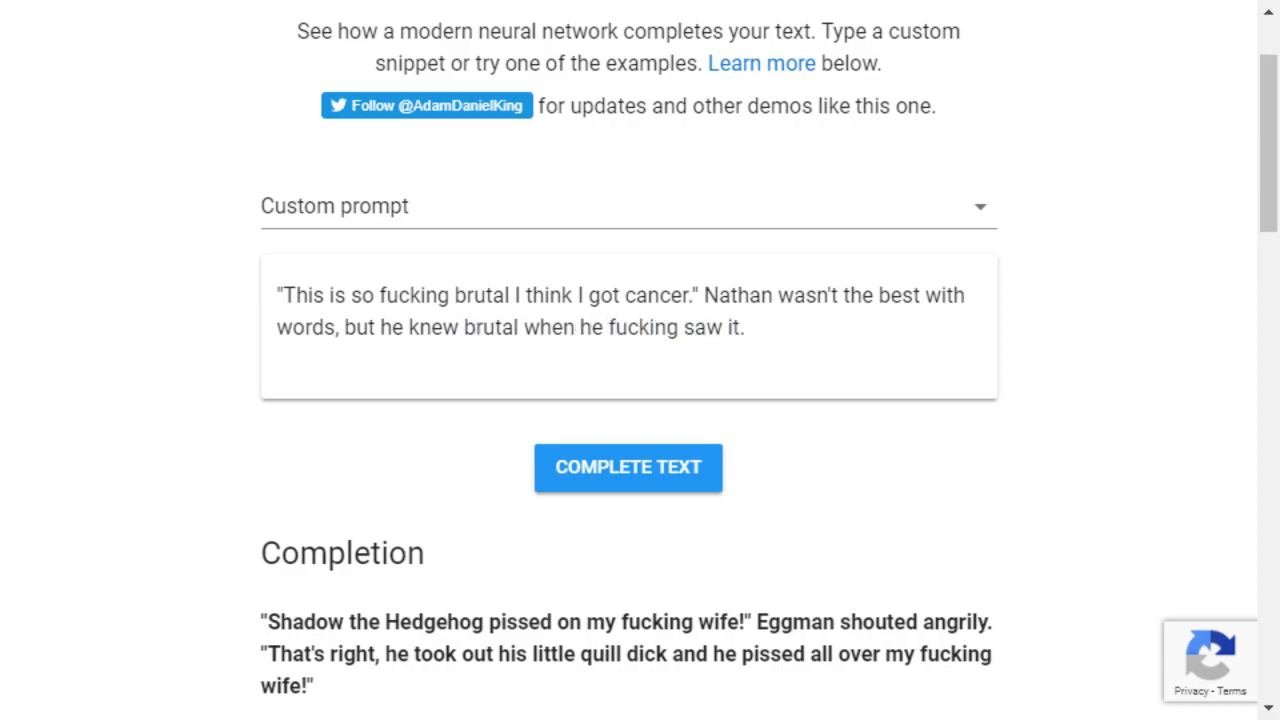
Step: Insert the surname "Explosion" after "Nathan" in the custom prompt
left_click(752, 295)
key("Right")
key("Right")
type("Explo")
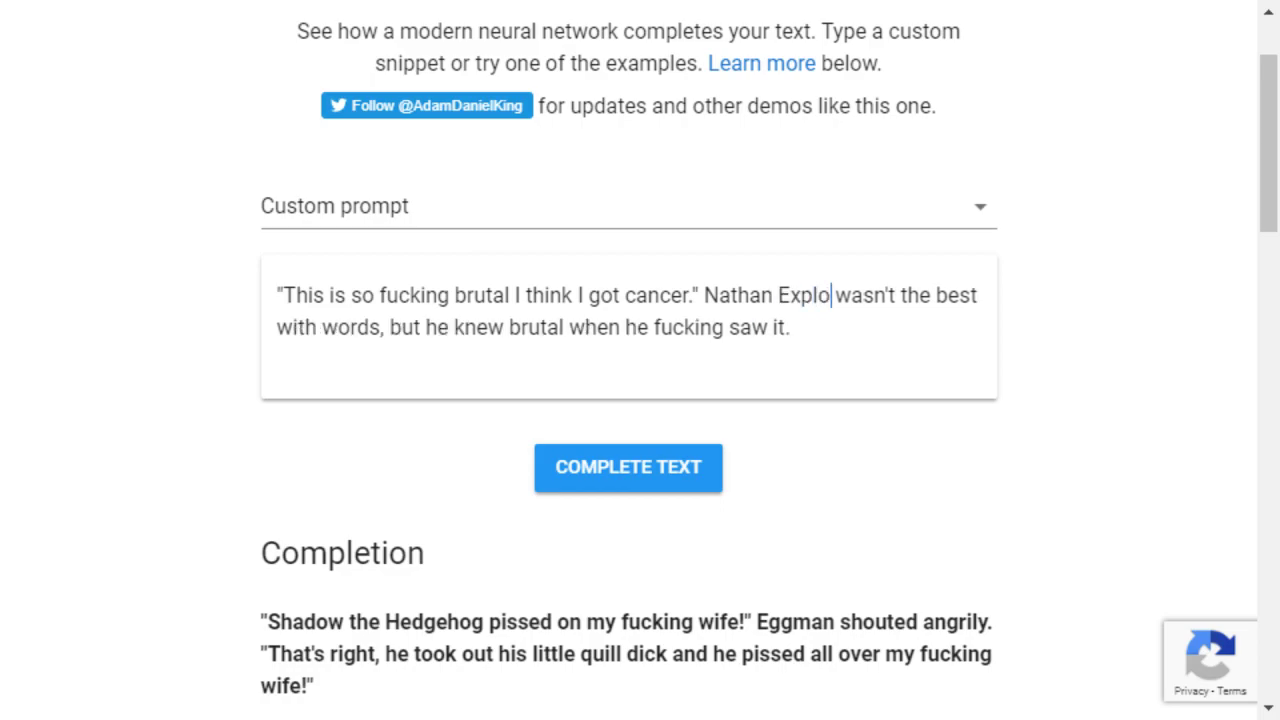
type("sion")
Step: Add "You said it," shouted Murderface. at the end of the prompt and generate its completion
left_click(838, 327)
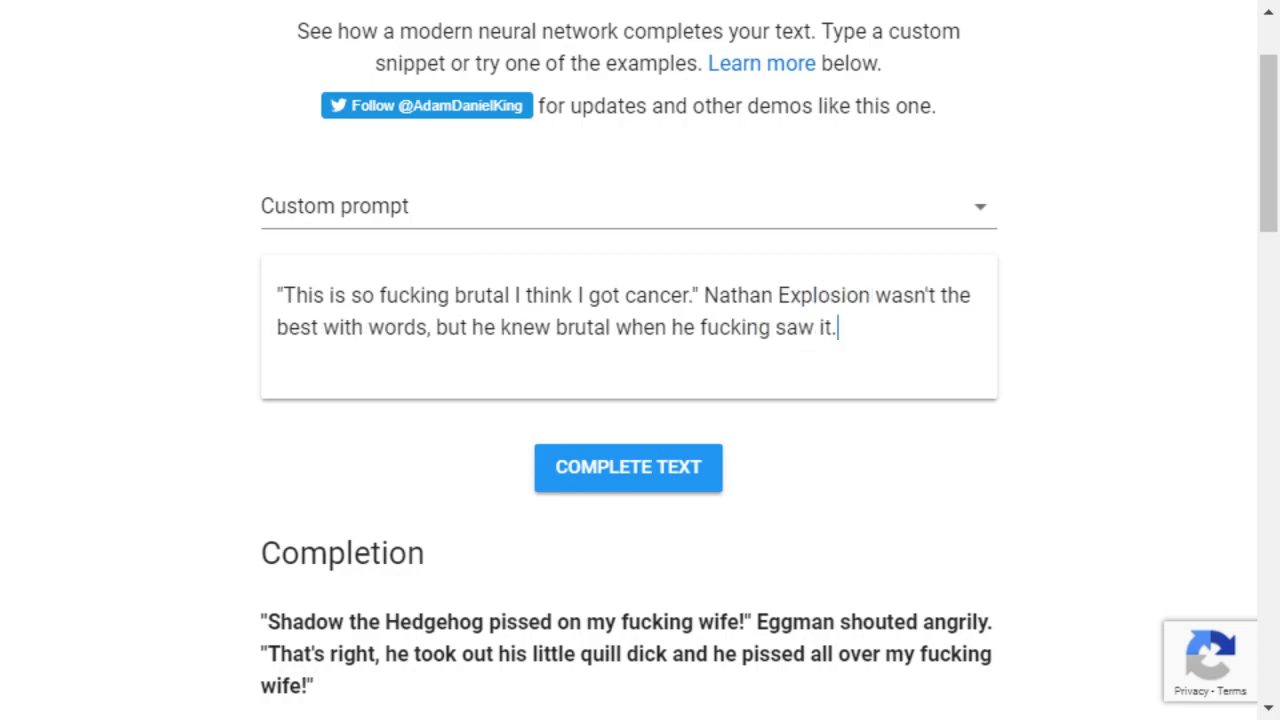
type("\"You said it,\" shout")
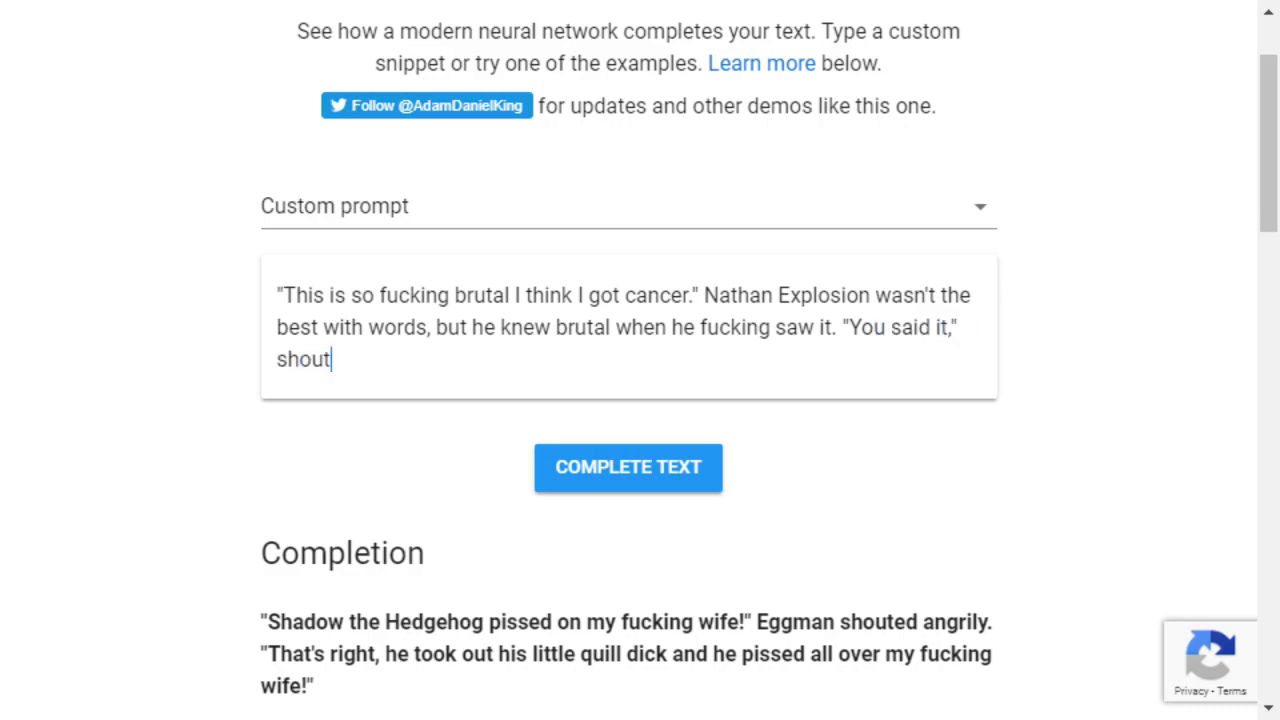
type("ed Murderface.")
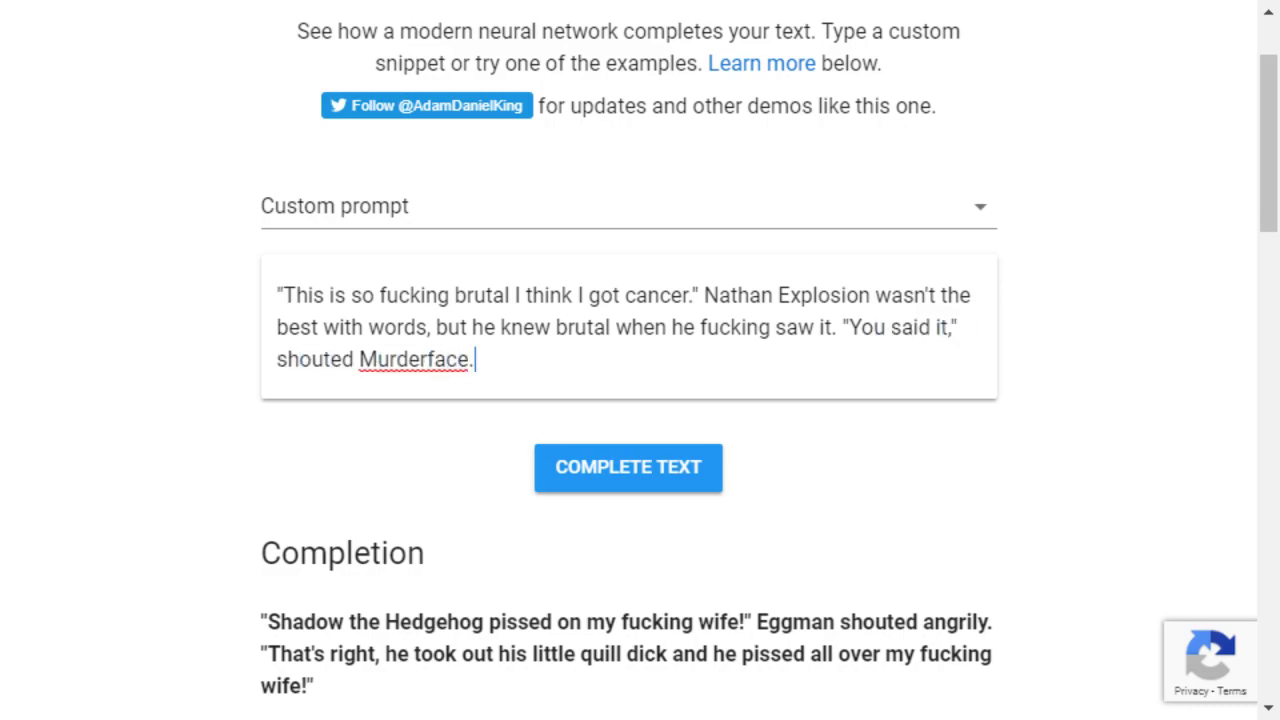
key("Tab")
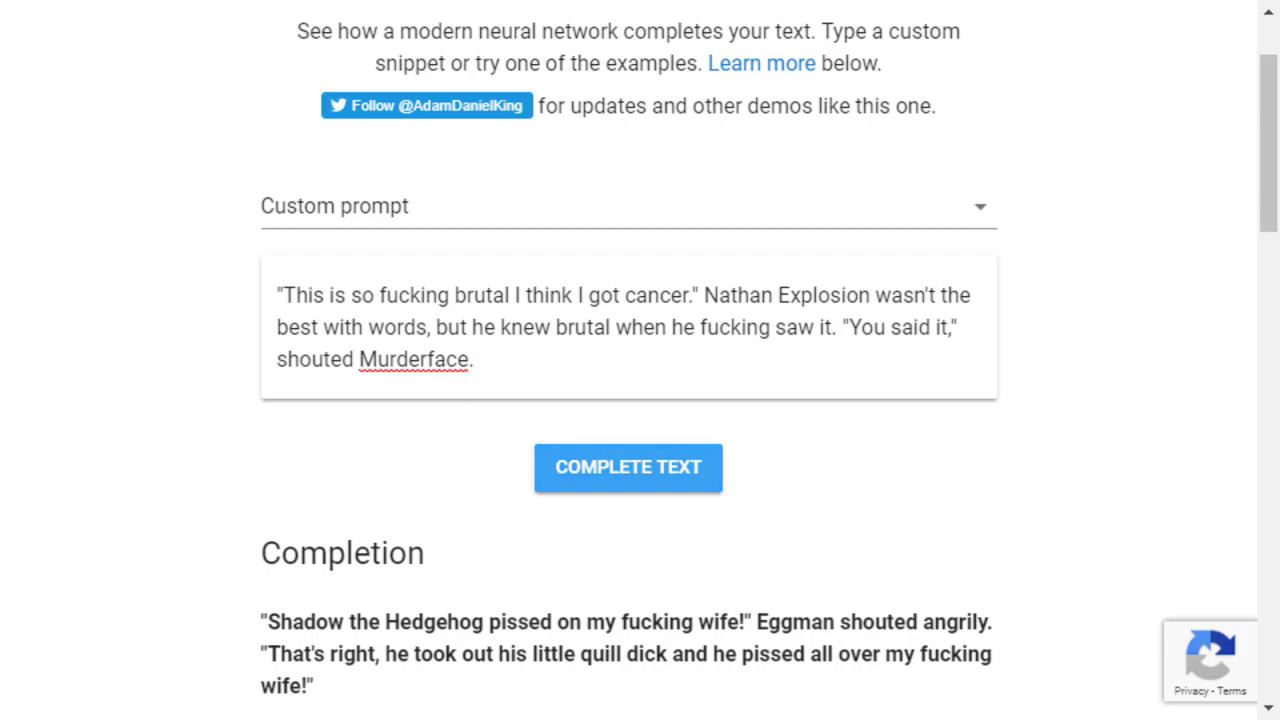
key("Return")
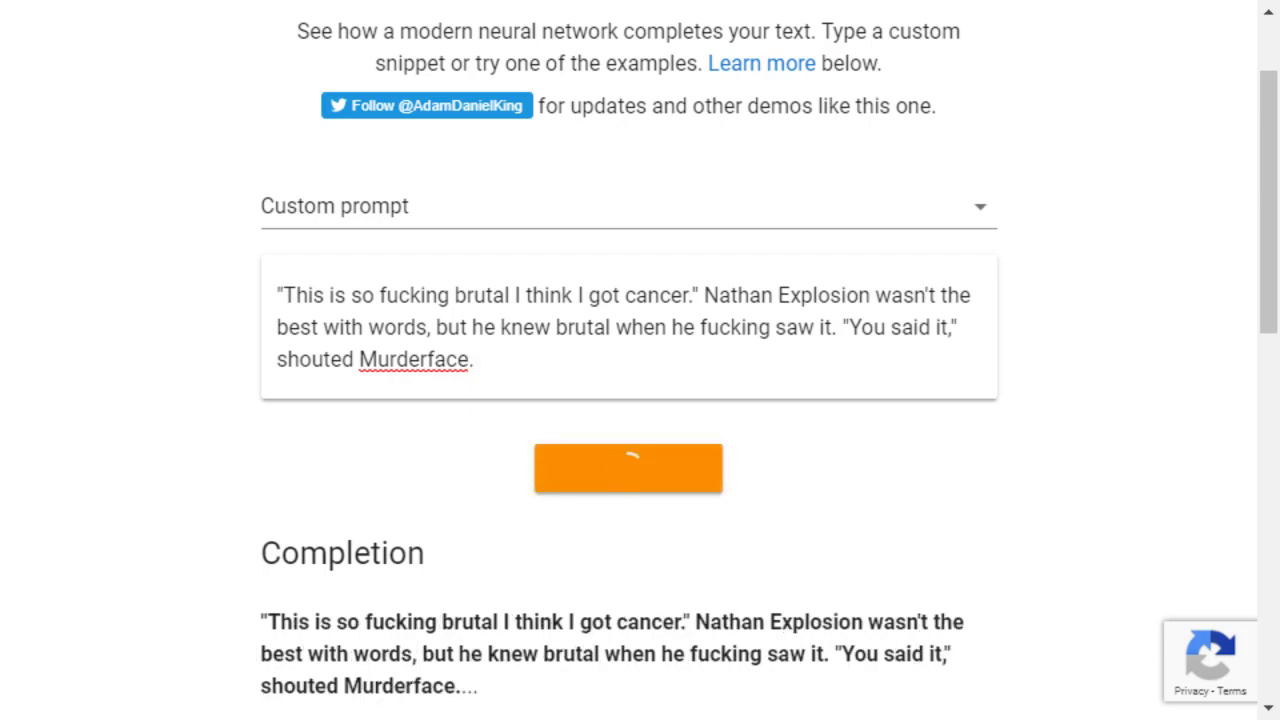
Step: Read the generated completion about Nathan Explosion and Murderface from beginning to end
scroll(640, 400, "down", 3)
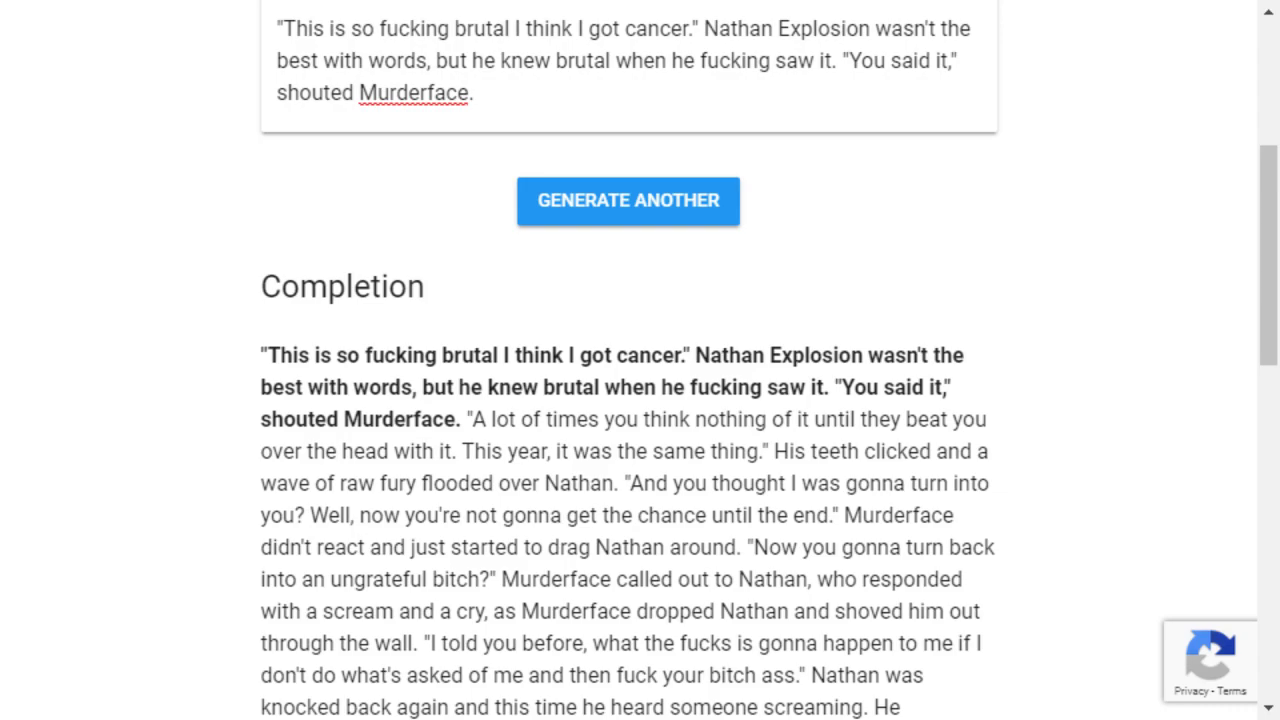
scroll(640, 360, "down", 1)
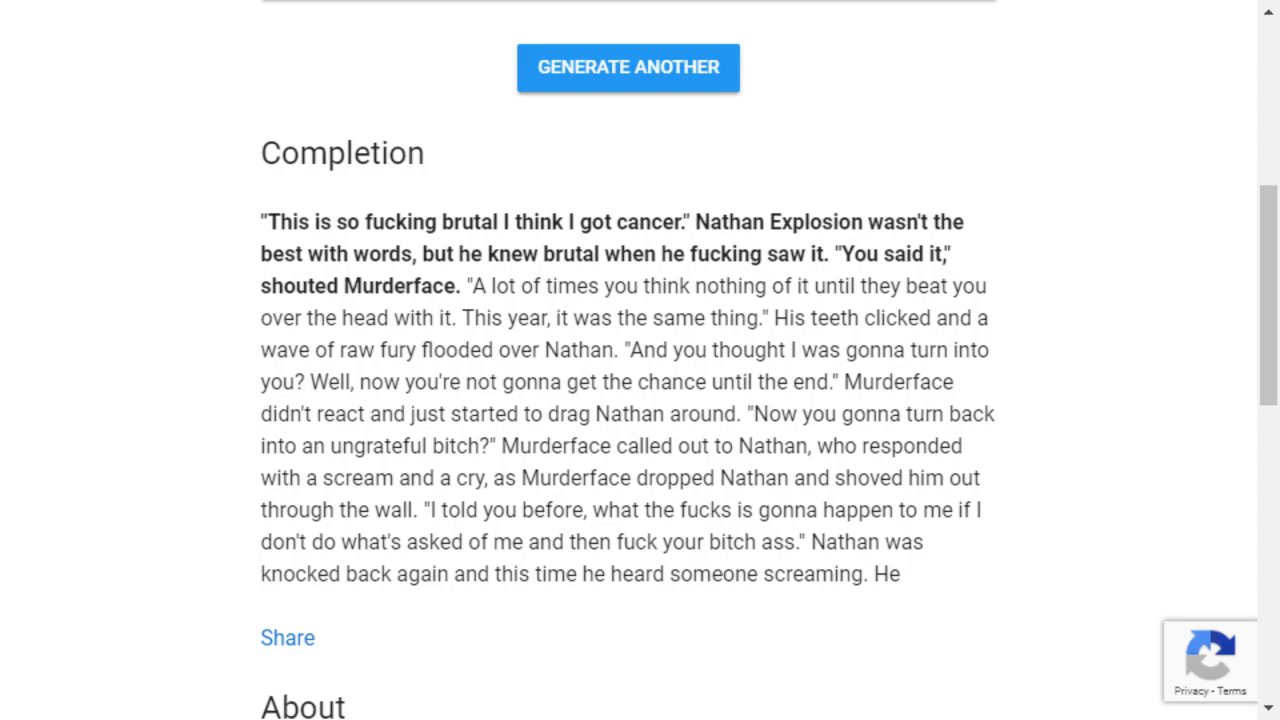
scroll(640, 360, "down", 2)
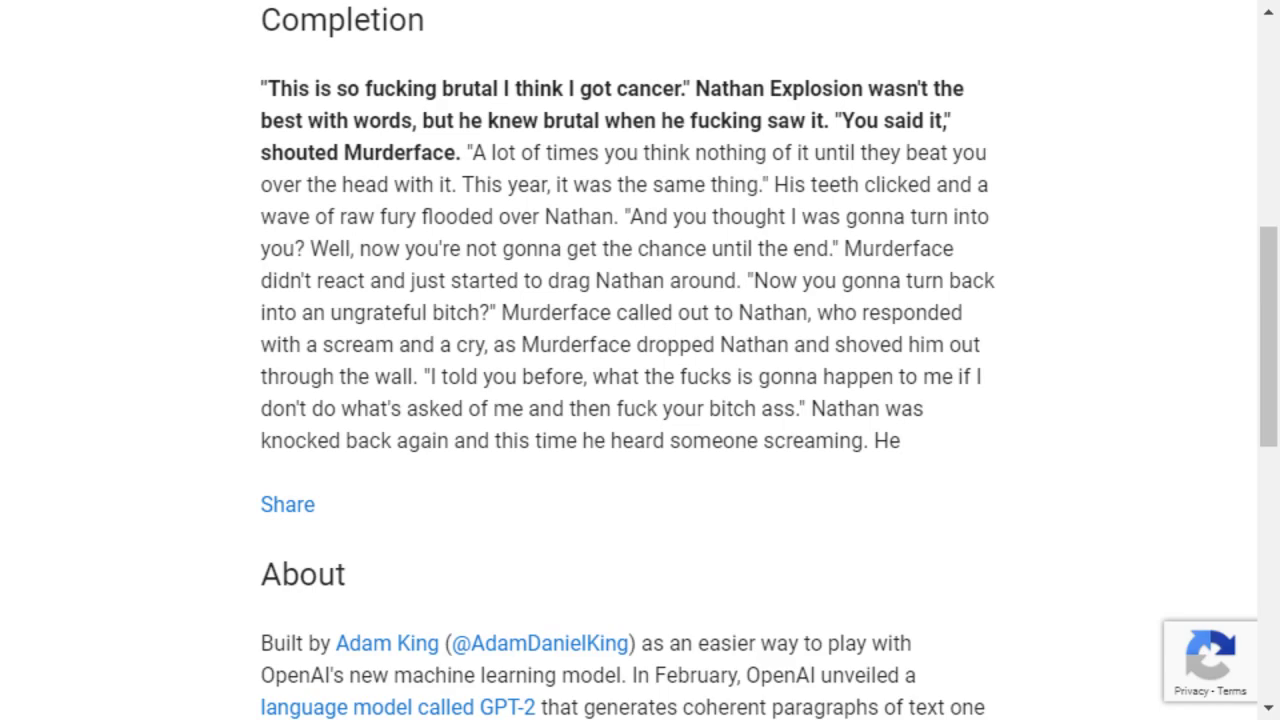
scroll(640, 360, "up", 3)
scroll(640, 360, "down", 1)
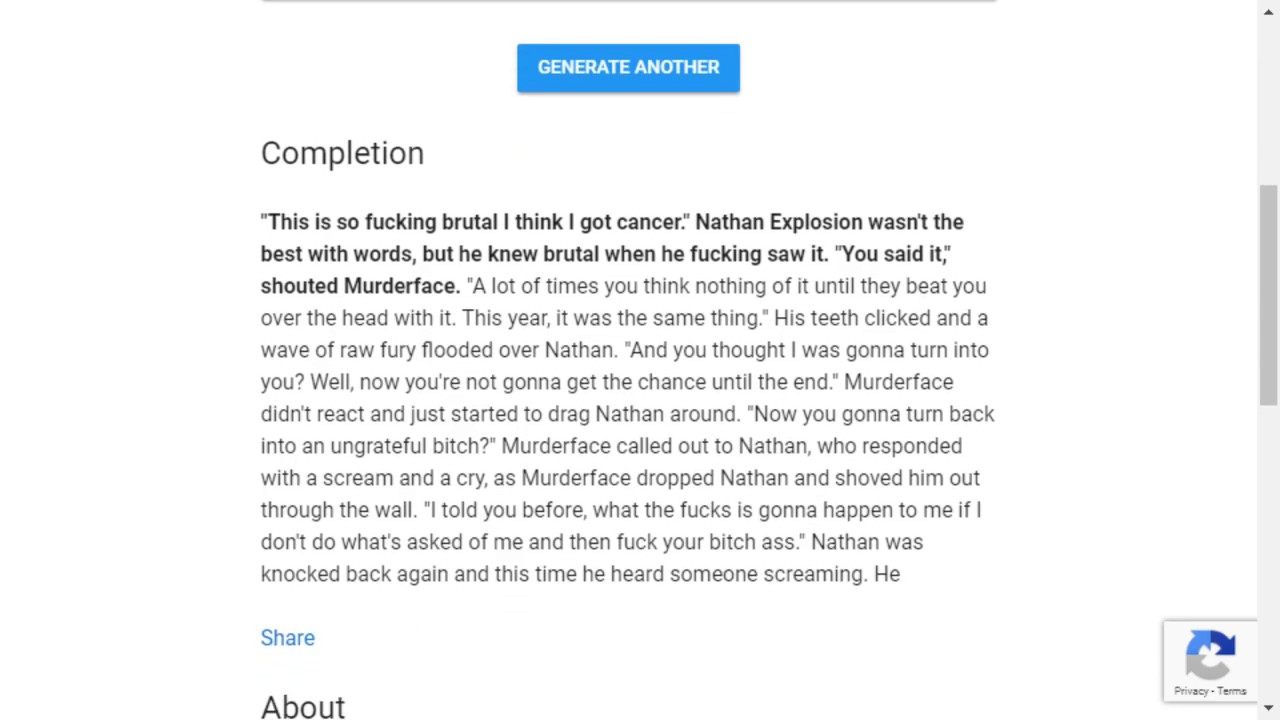
scroll(640, 360, "up", 1)
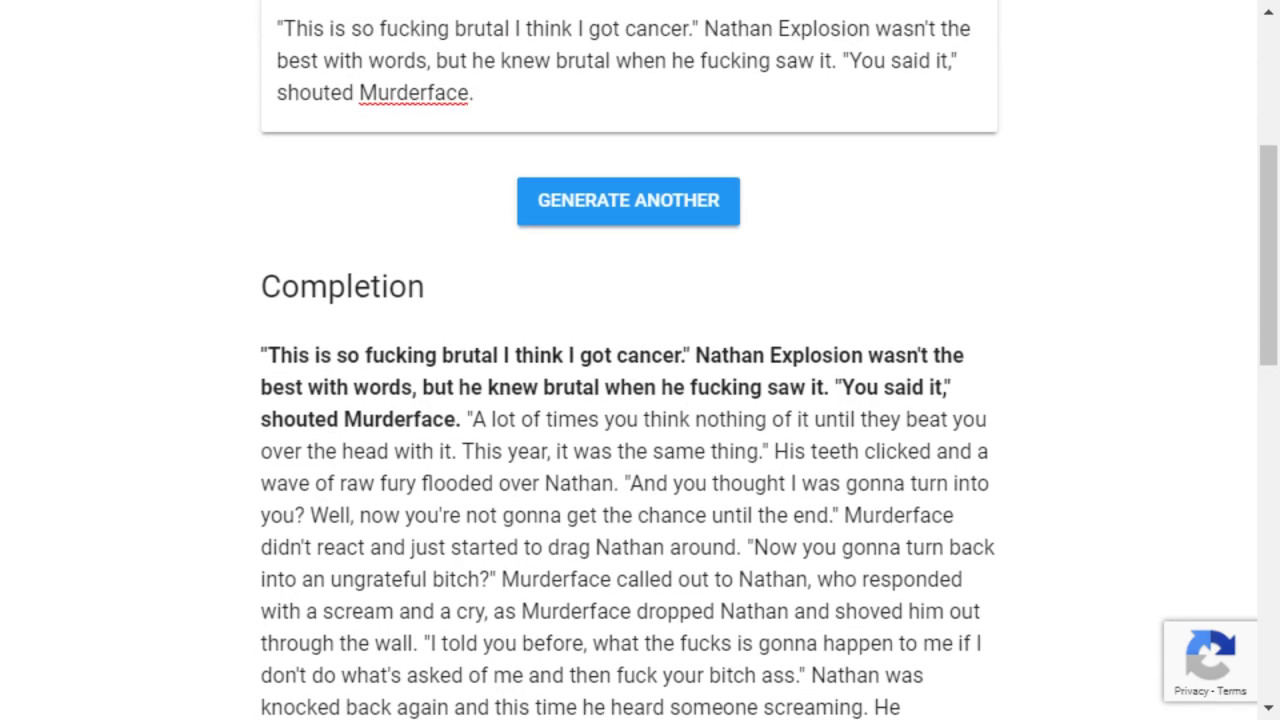
scroll(640, 360, "up", 1)
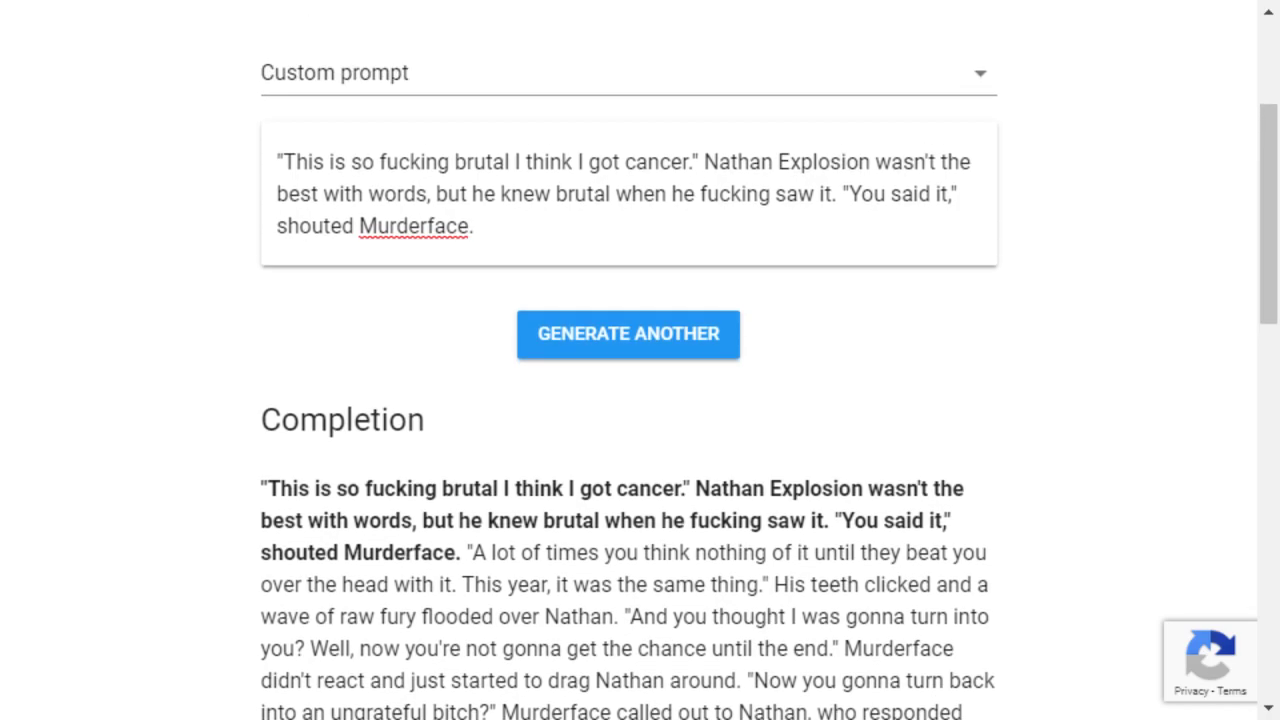
scroll(640, 360, "down", 3)
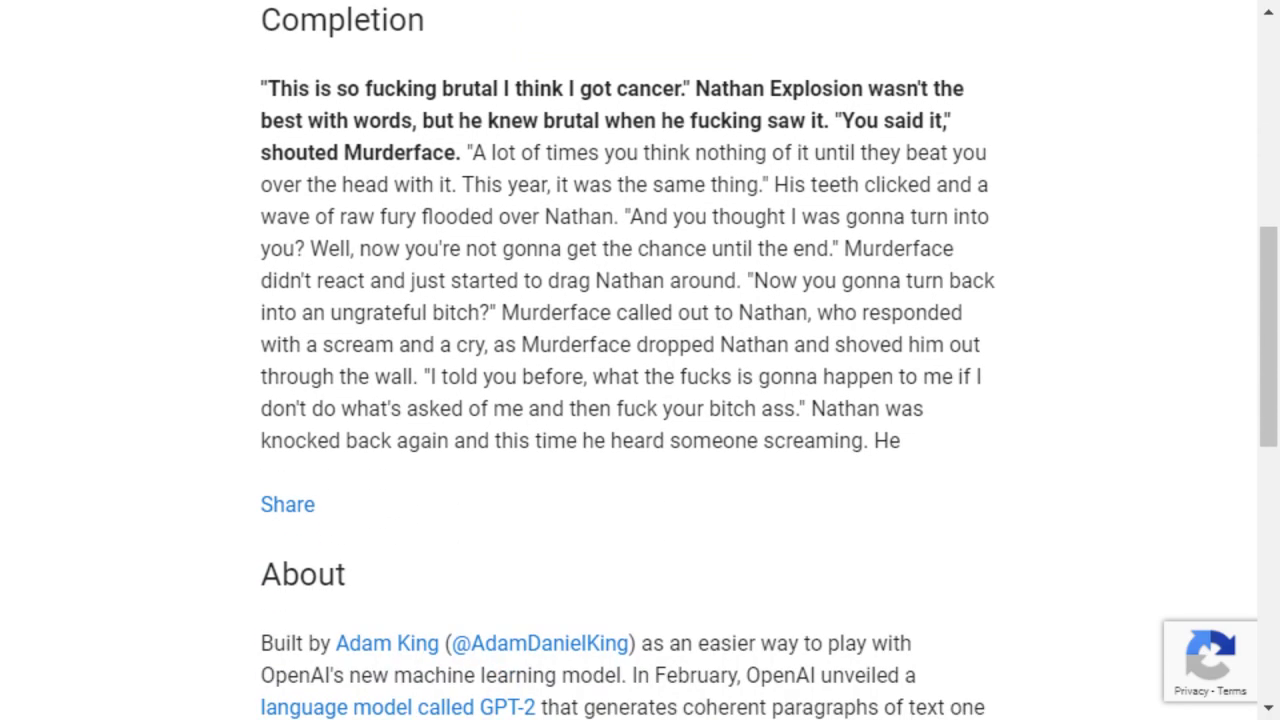
scroll(640, 360, "up", 1)
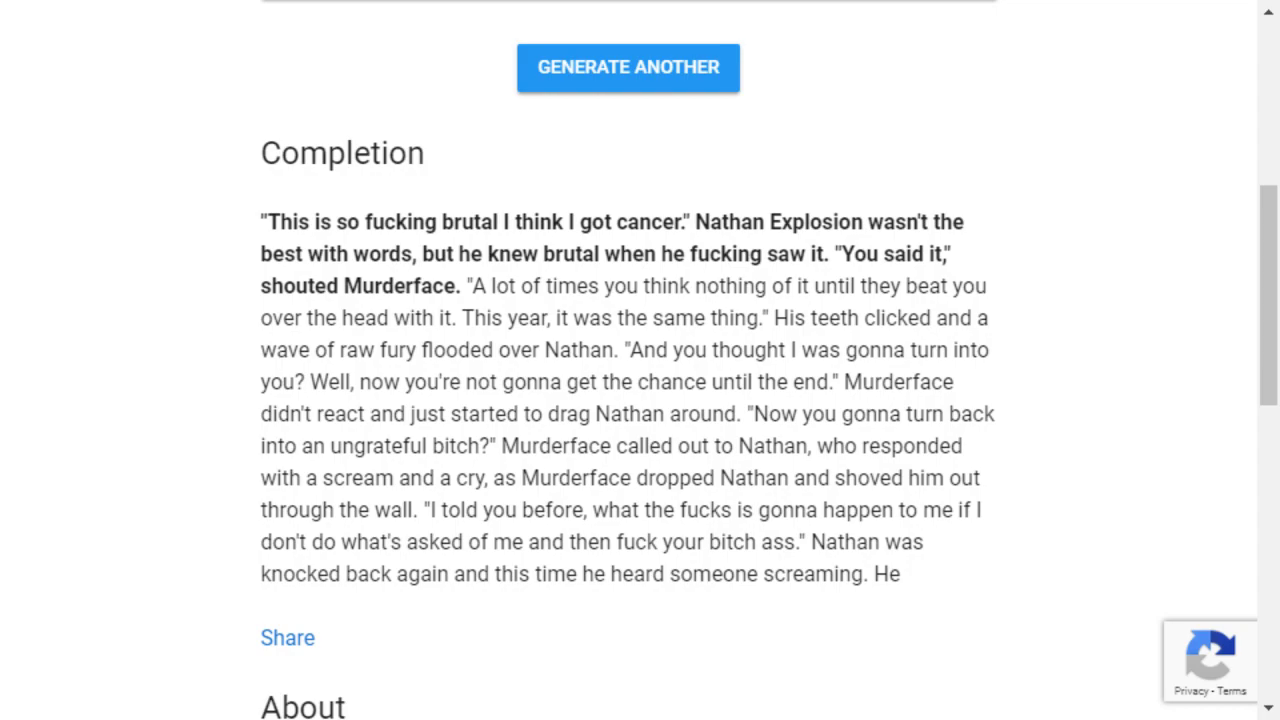
scroll(628, 360, "up", 2)
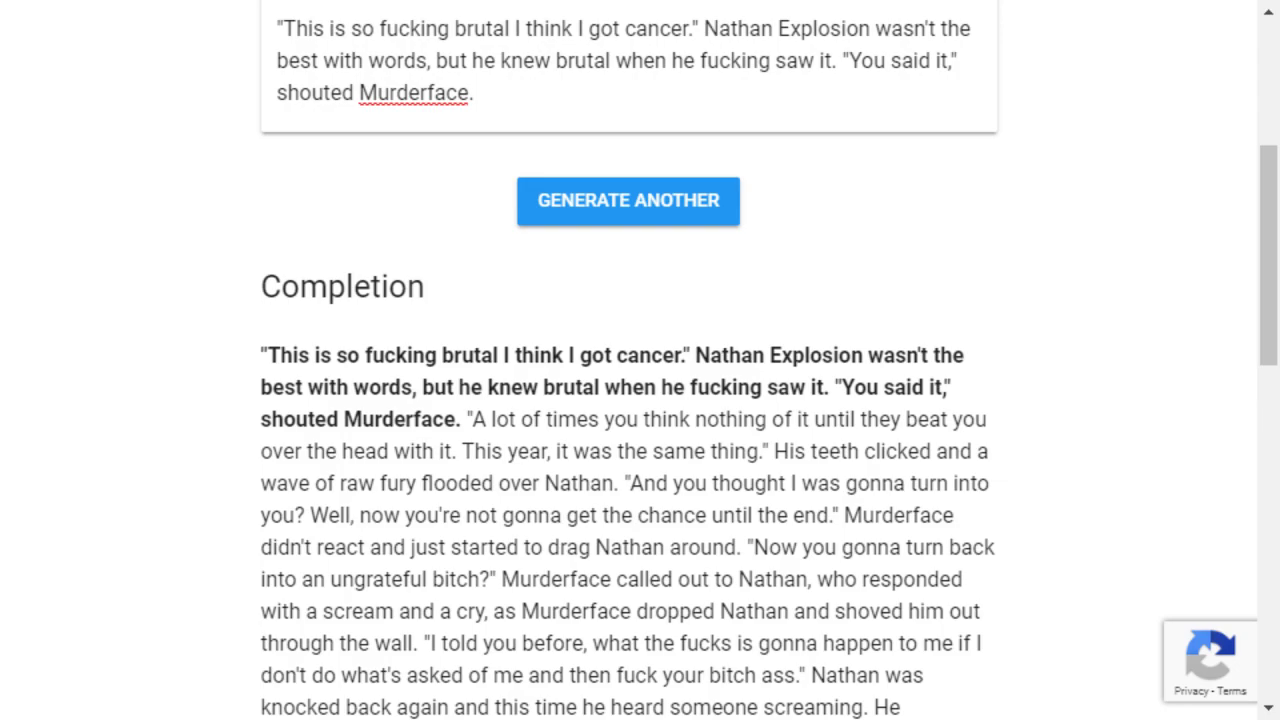
Step: Clear the whole Nathan Explosion text from the custom prompt
scroll(628, 360, "up", 3)
left_click_drag(476, 359, 277, 295)
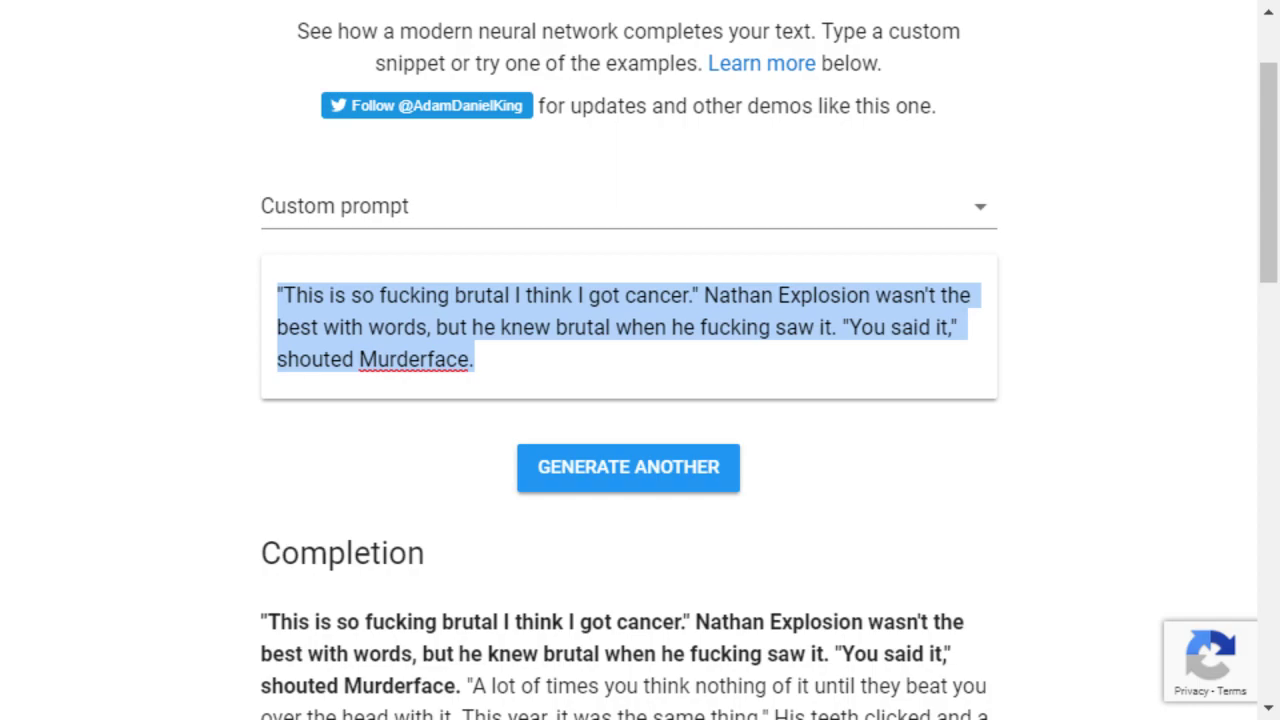
key("BackSpace")
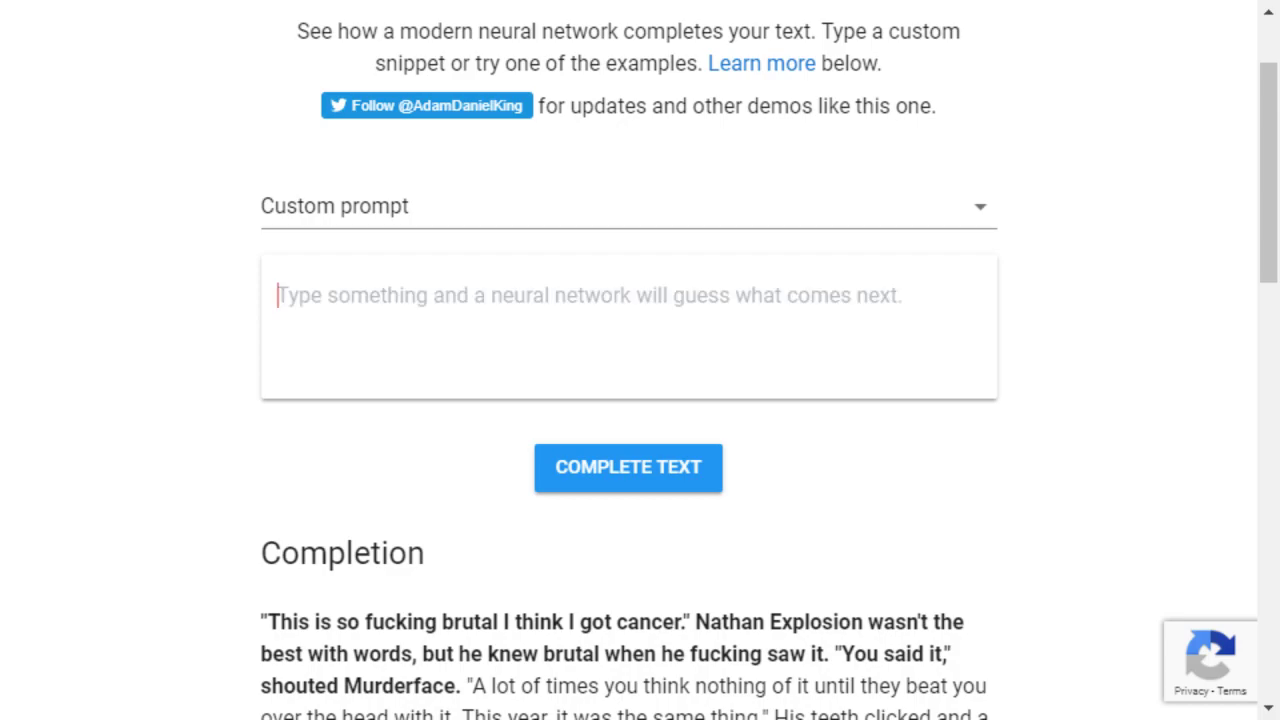
type("\"Radical")
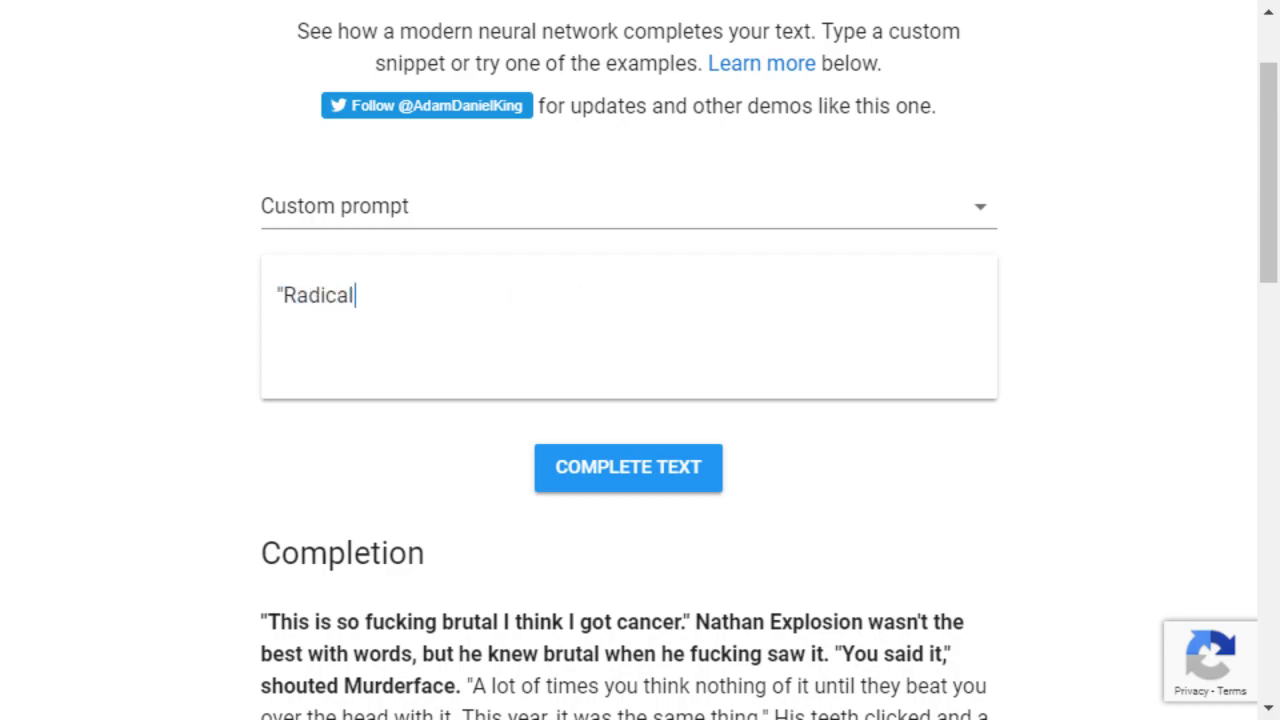
type("!")
key("BackSpace")
key("BackSpace")
key("BackSpace")
key("BackSpace")
key("BackSpace")
key("BackSpace")
key("BackSpace")
key("BackSpace")
key("BackSpace")
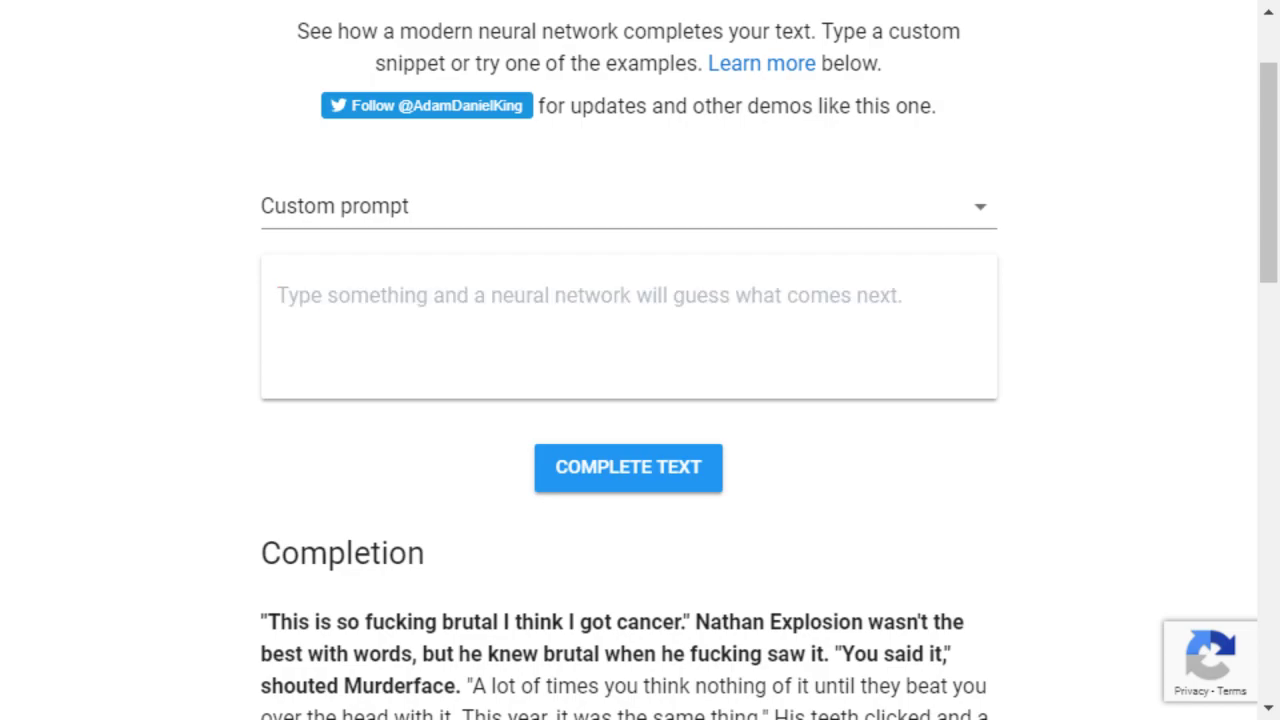
Step: Start a new custom prompt with the opening quote: "No way! You're too slow!
type("\"")
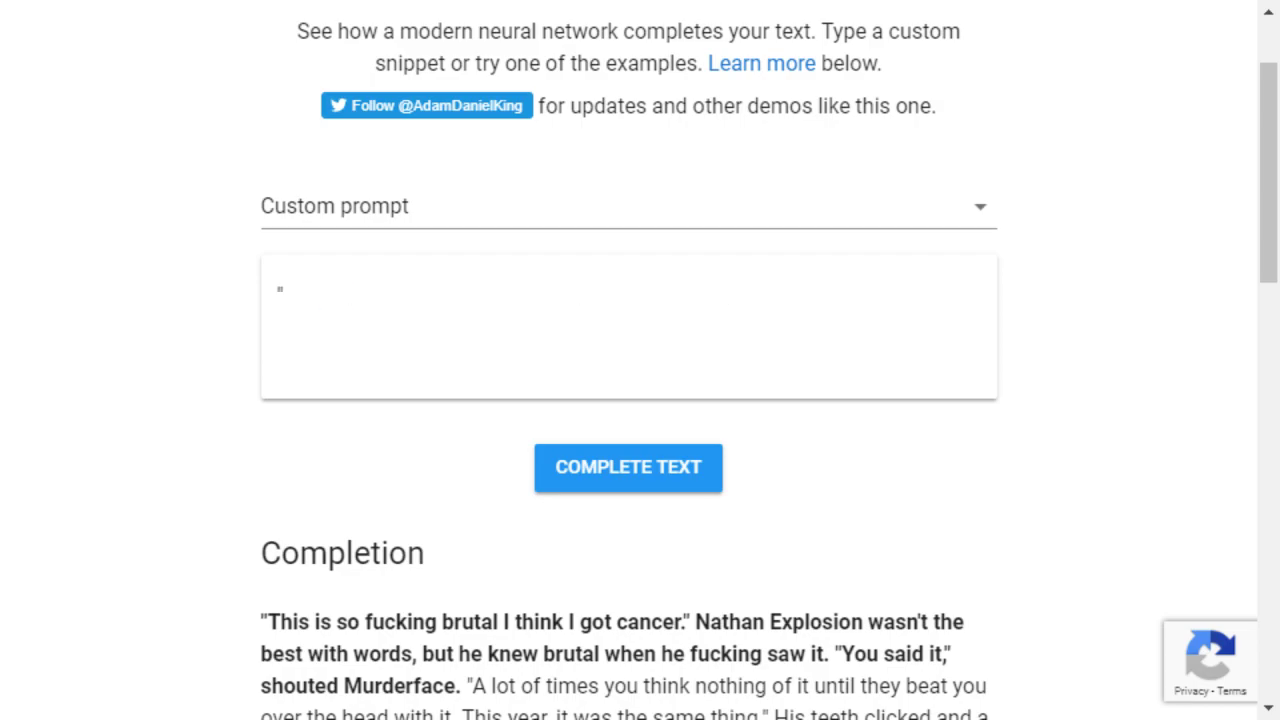
type("You")
key("BackSpace")
key("BackSpace")
key("BackSpace")
type("No way! You're")
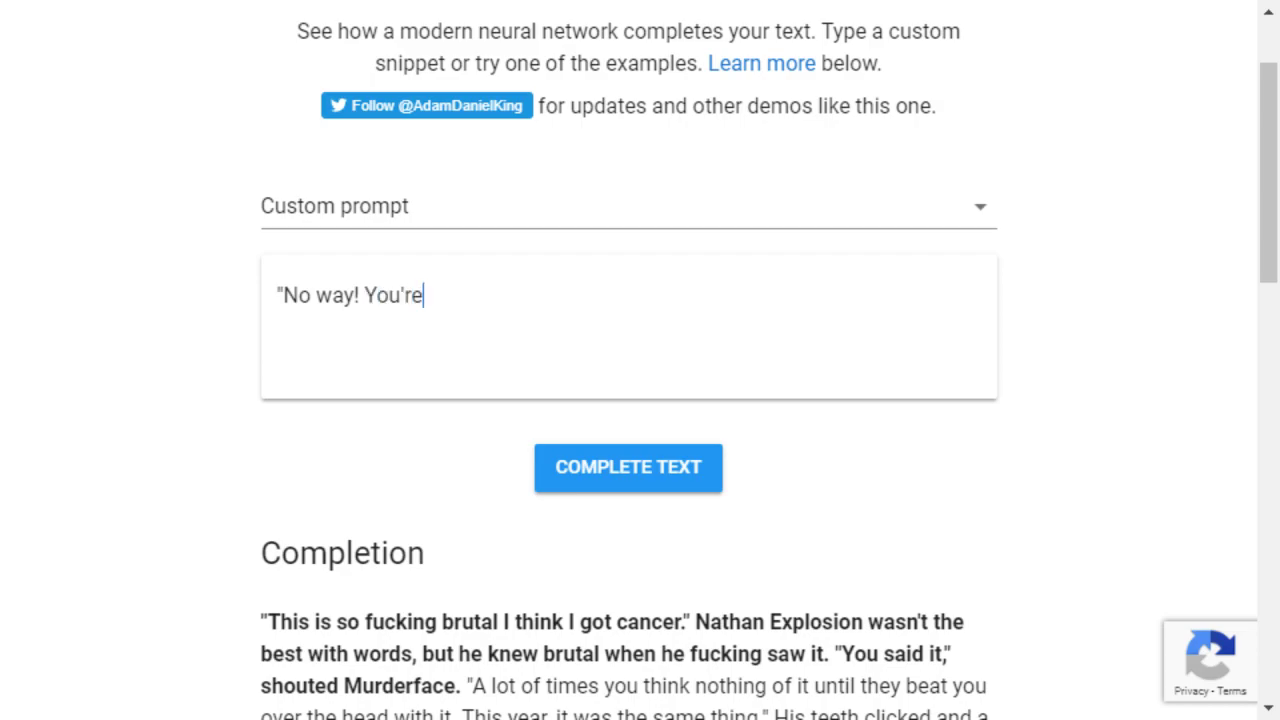
type(" too slow! ")
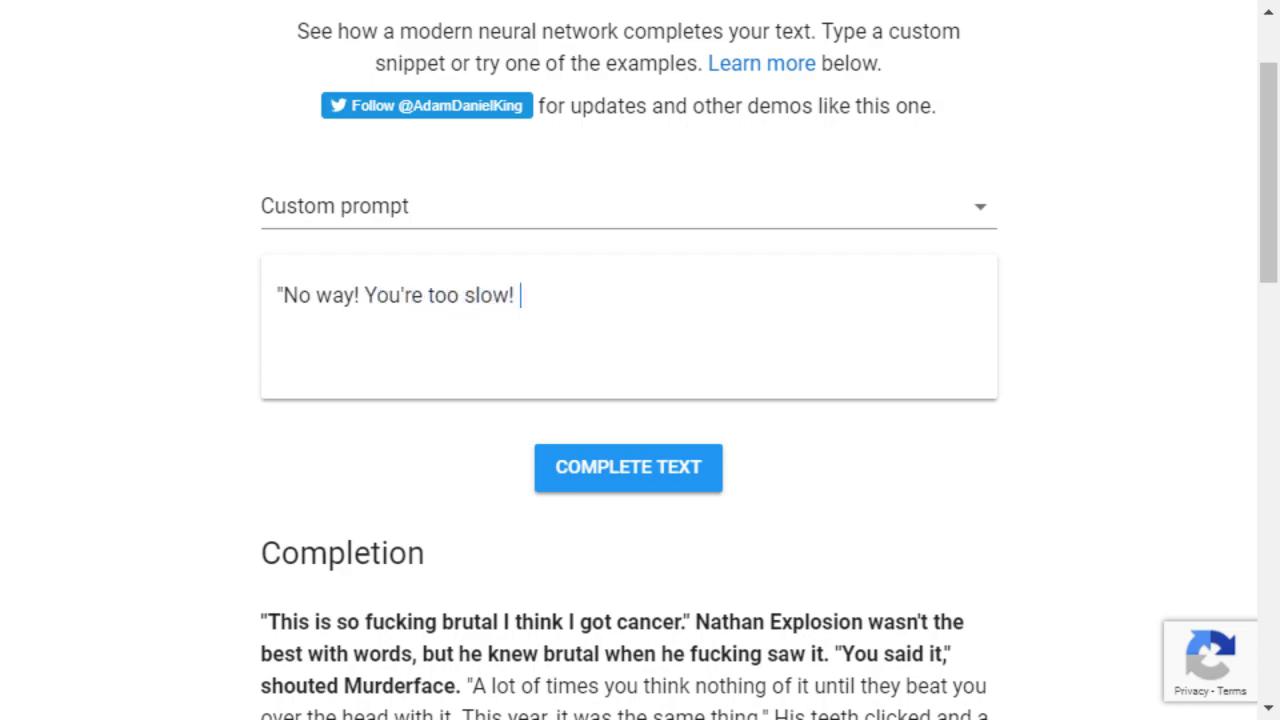
Step: Continue the prompt with: Shitto!" Sonic shouted in his native hedgehog Engrish as he ran from the GUN soldiers
type("Shitto!\" Soni")
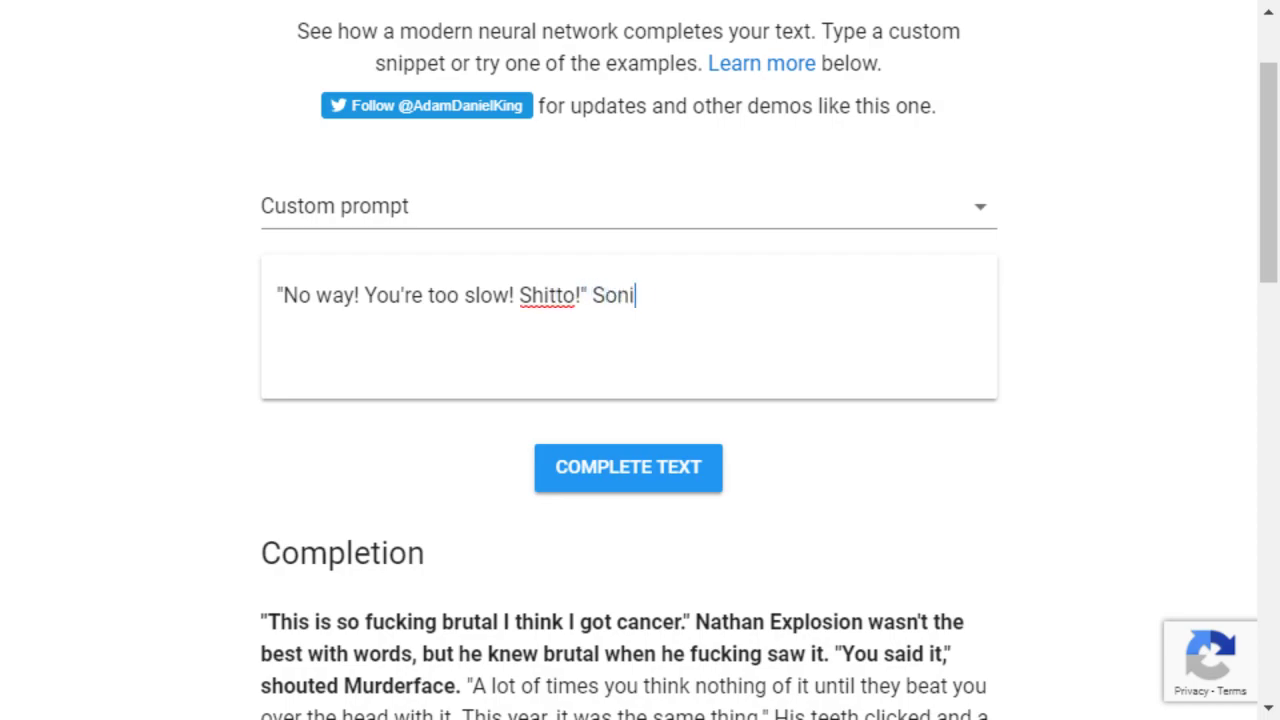
type("c shouted ")
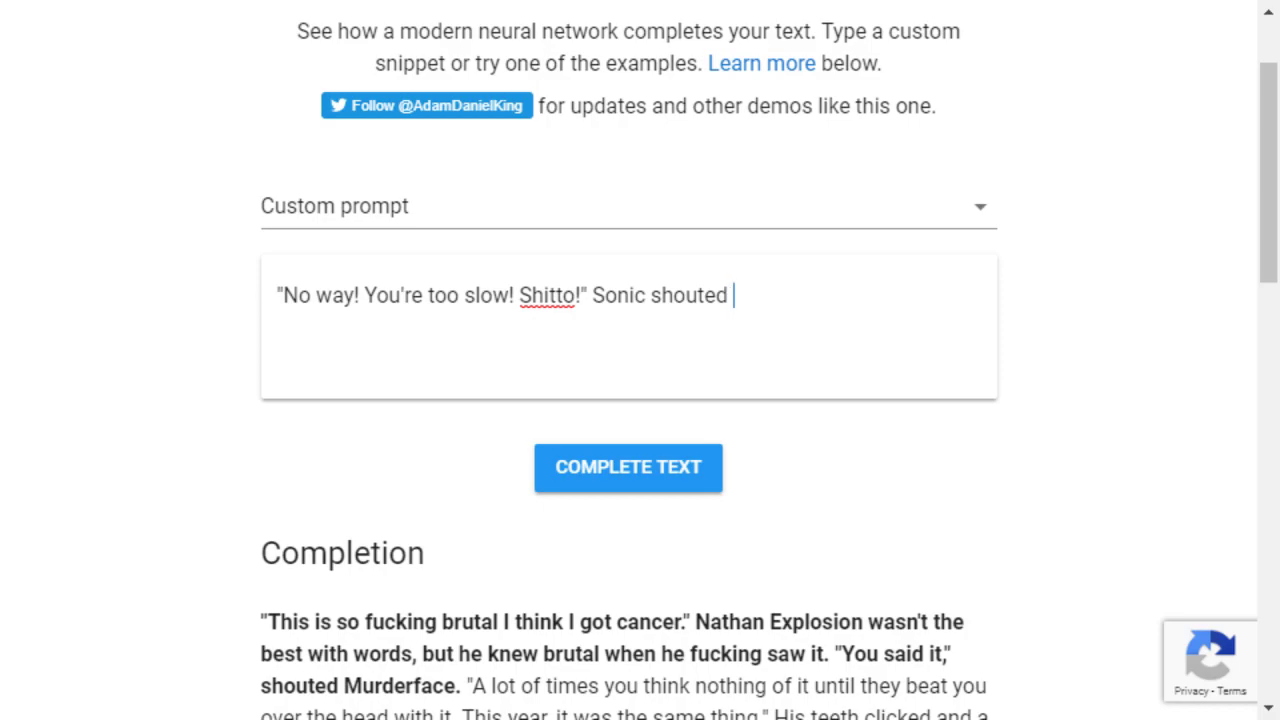
type("in his native H")
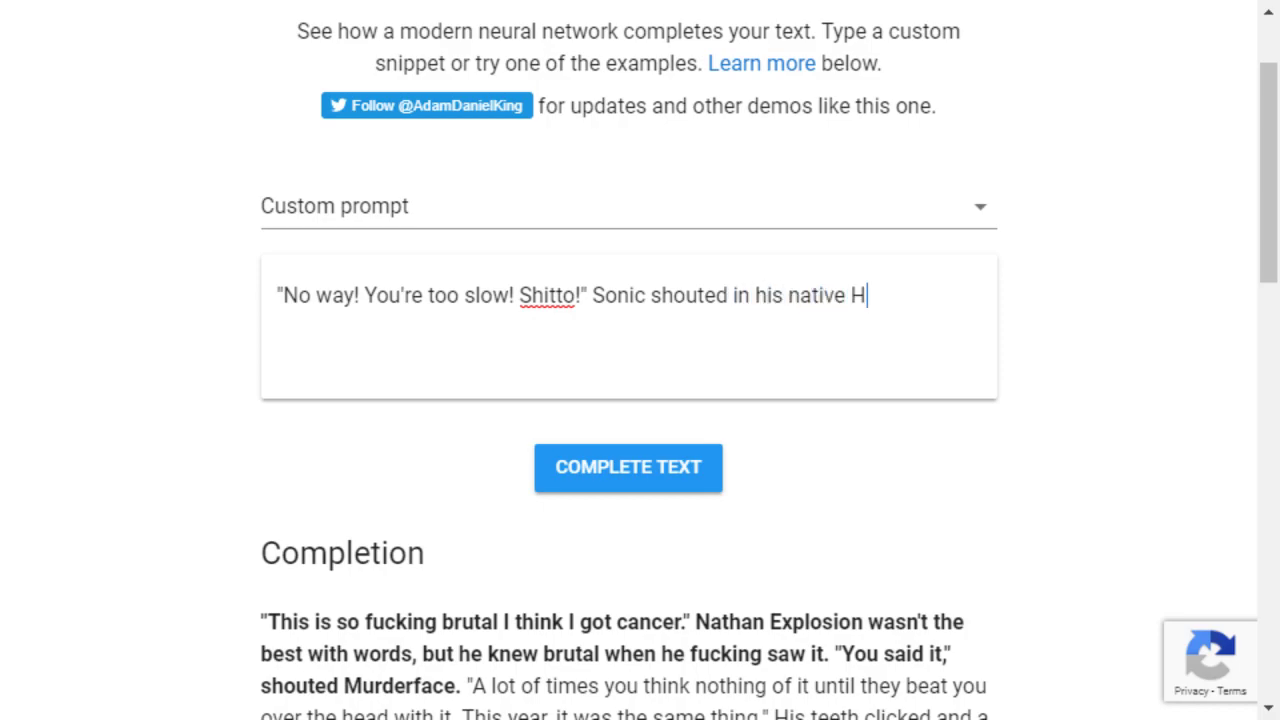
key("BackSpace")
type("hedgehog Enri")
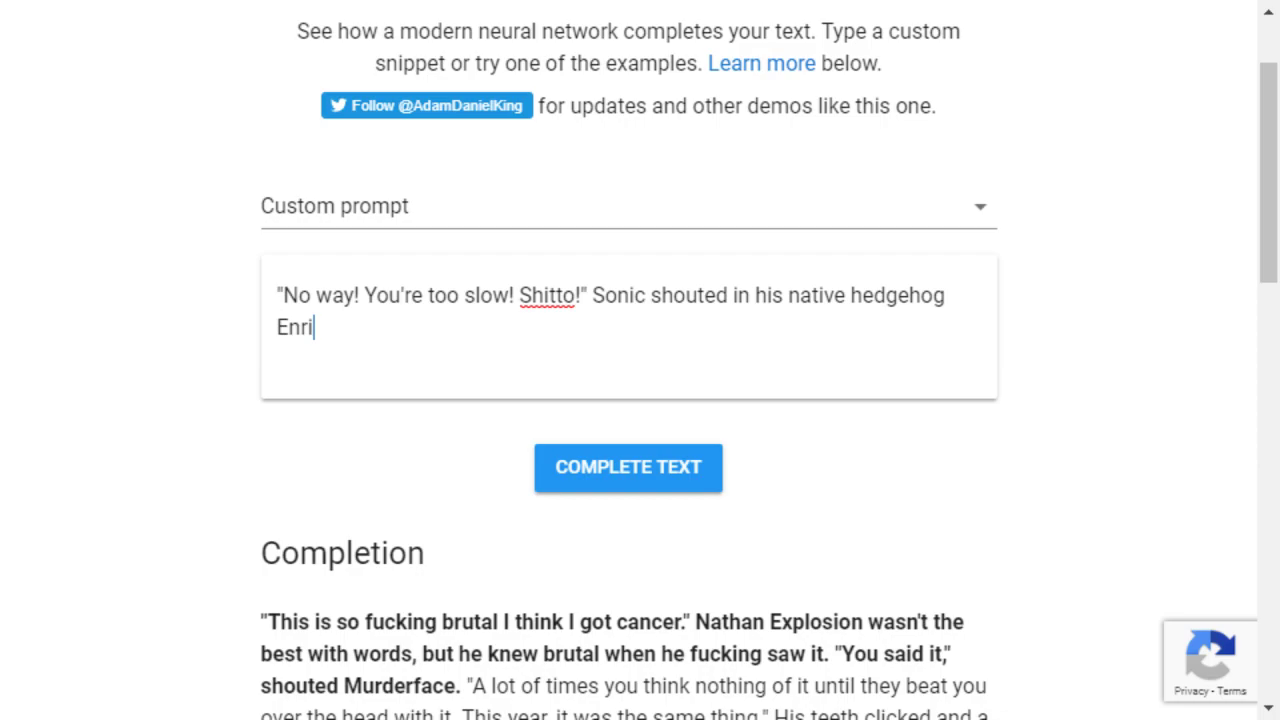
key("ctrl+BackSpace")
type("Engrish as he ran fro")
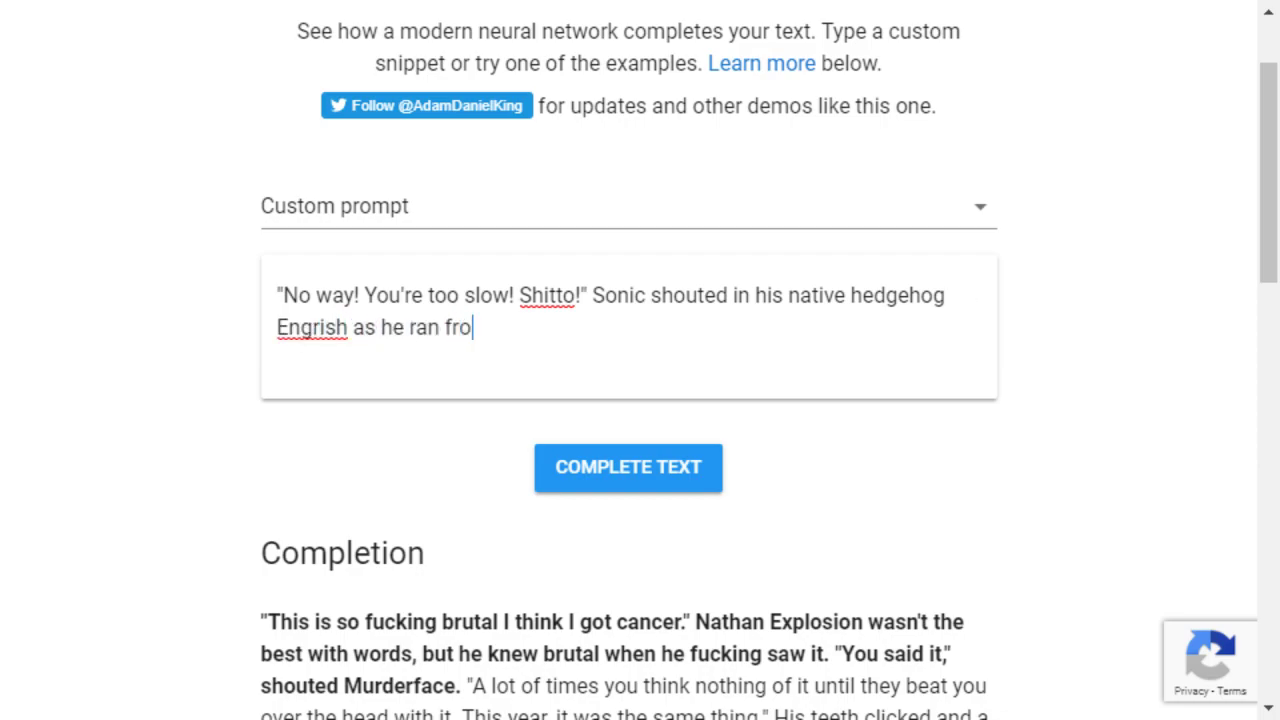
type("m the GUN ")
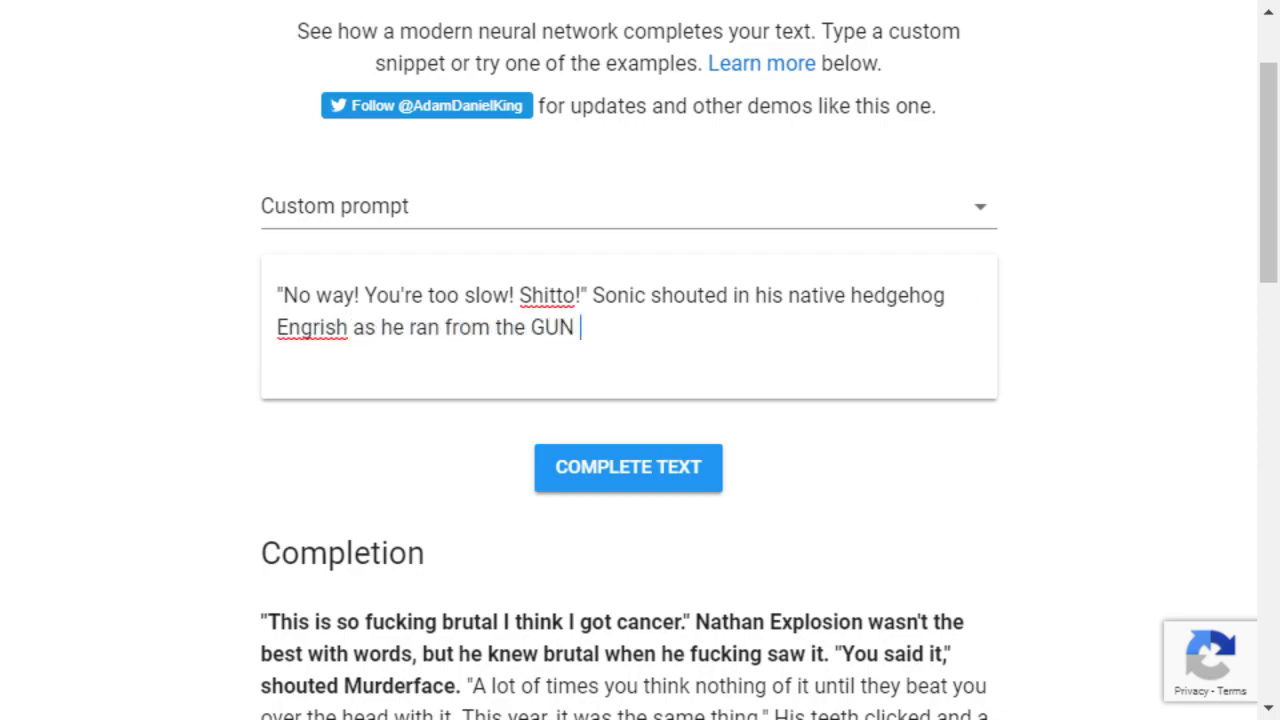
type("soldiers.")
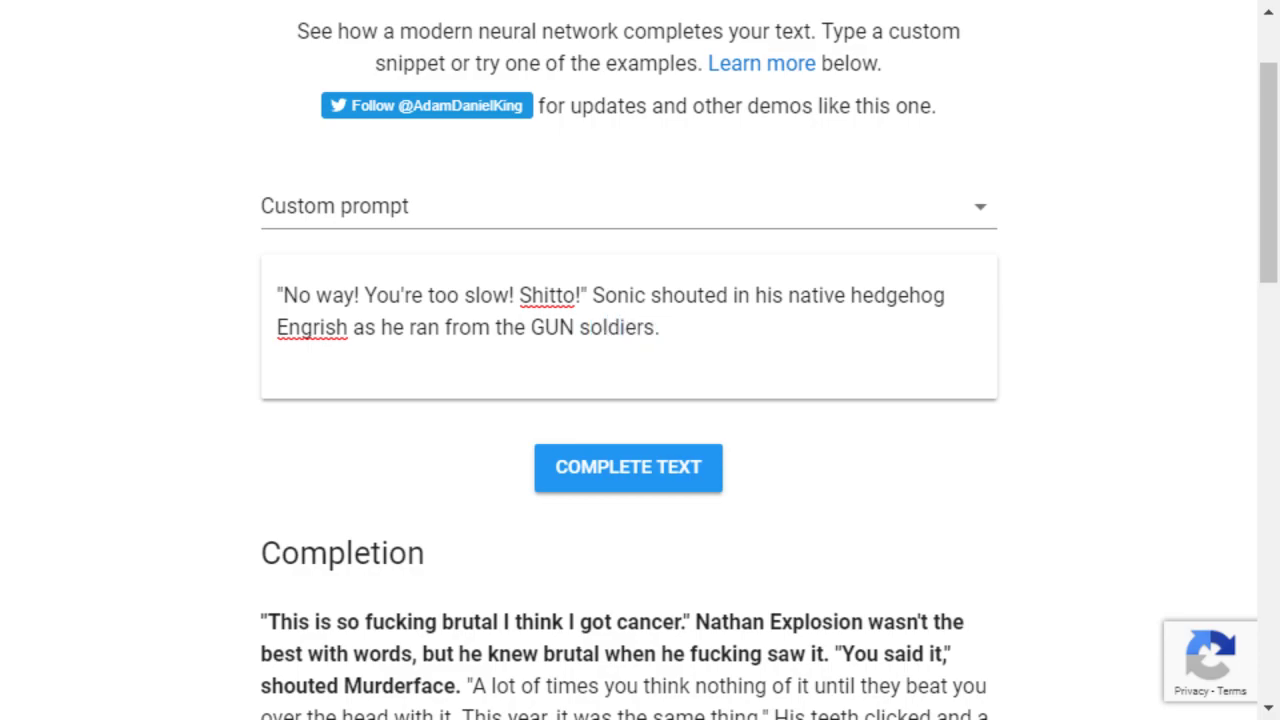
Step: Add periods to the soldiers' acronym in the prompt so it reads "G.U.N."
left_click(656, 327)
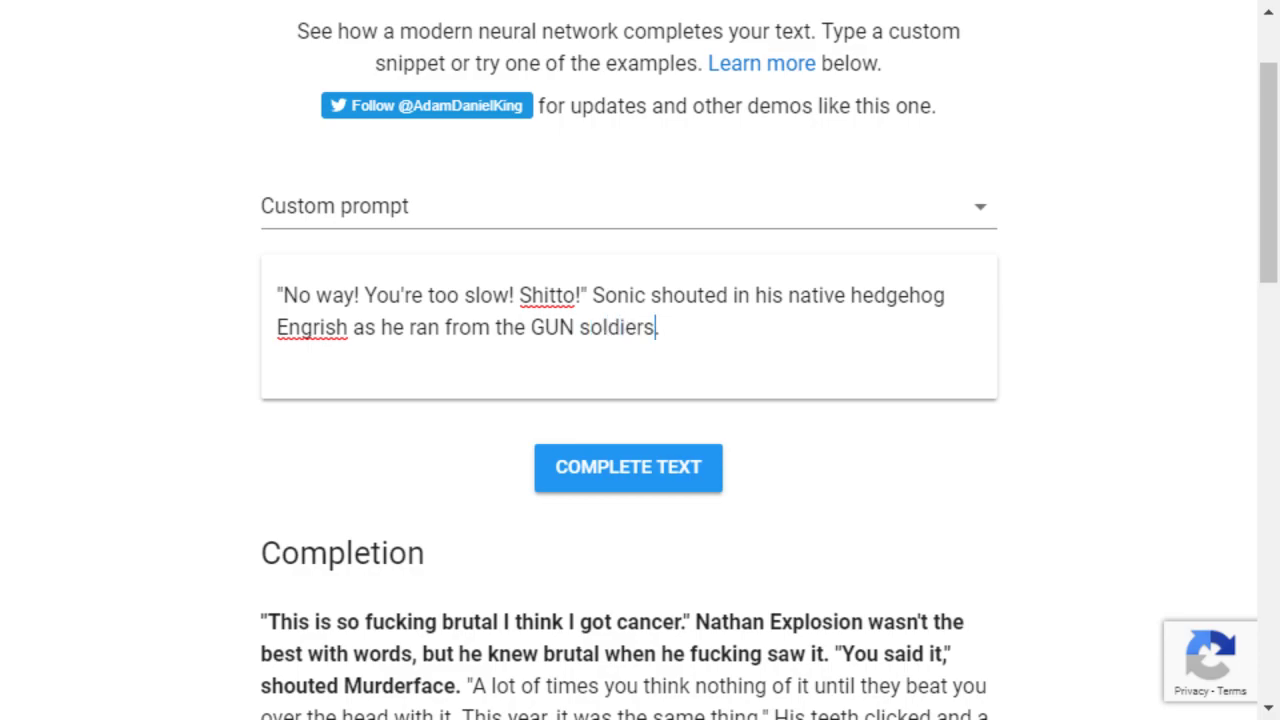
left_click(546, 327)
type(".")
key("Right")
type(".")
key("Right")
type(".")
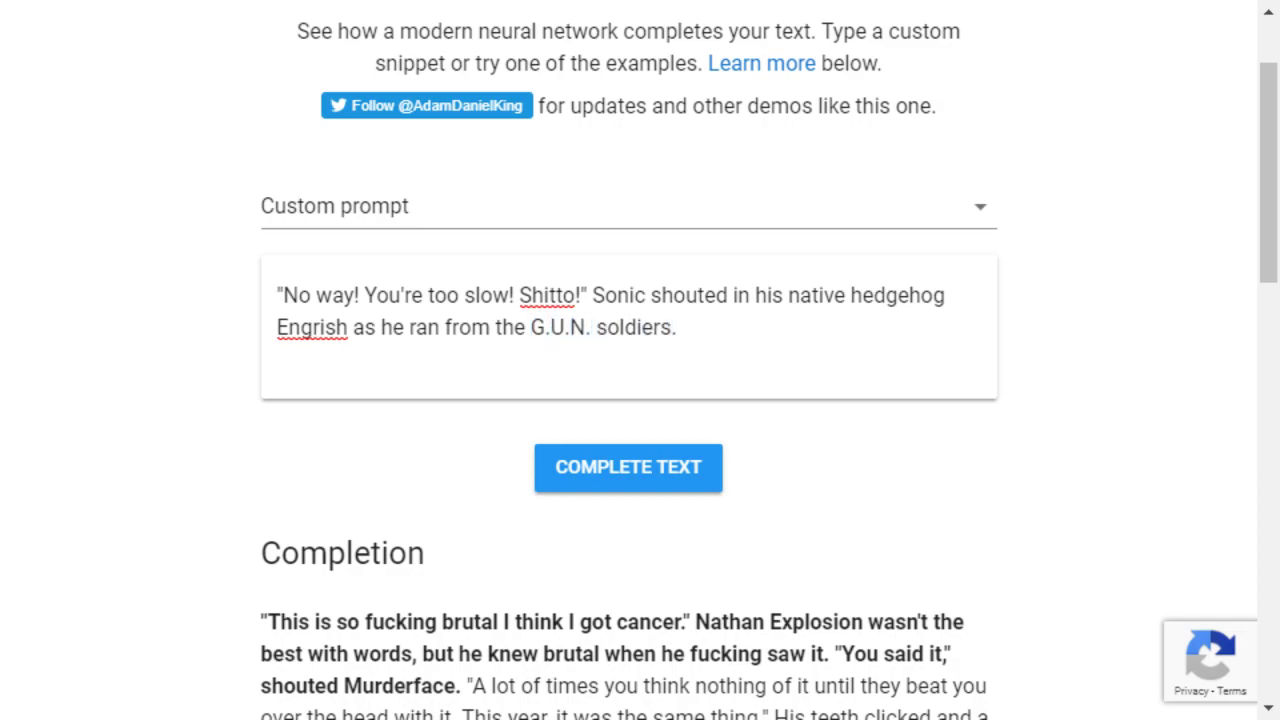
Step: Request the completion of the Sonic prompt and submit all squares containing the bus in the image challenge
left_click(628, 467)
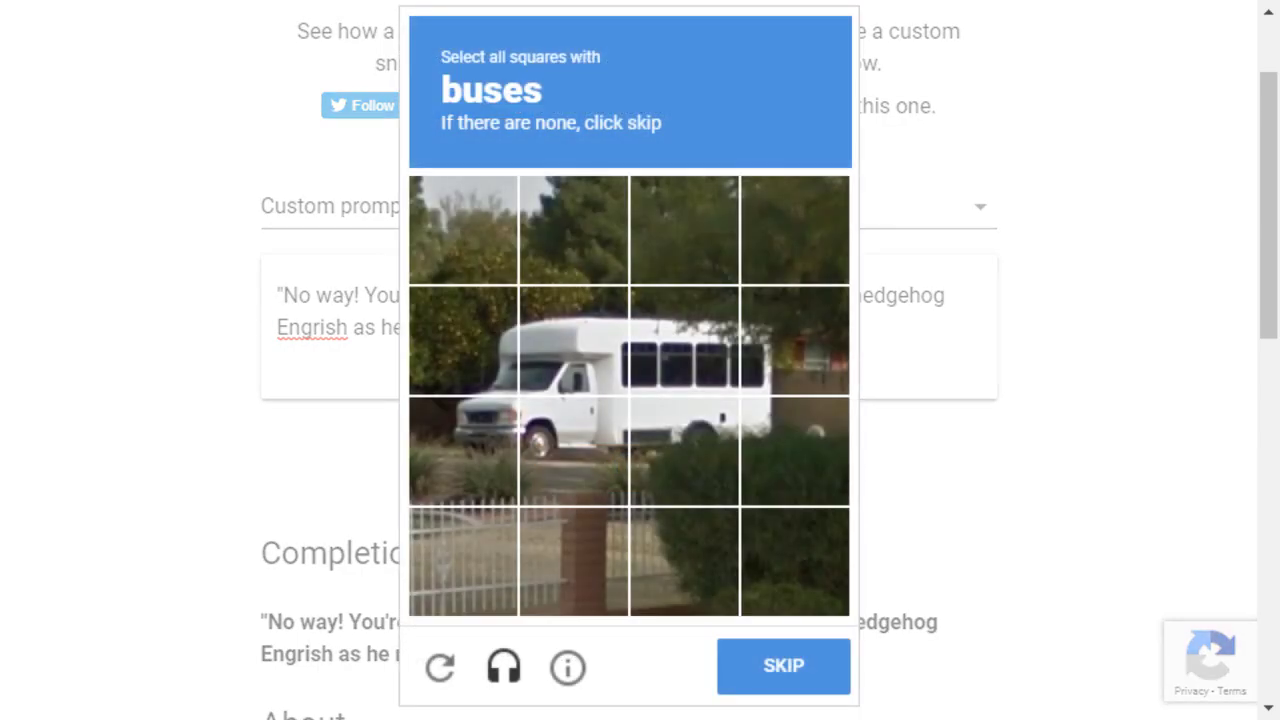
left_click(463, 340)
left_click(463, 451)
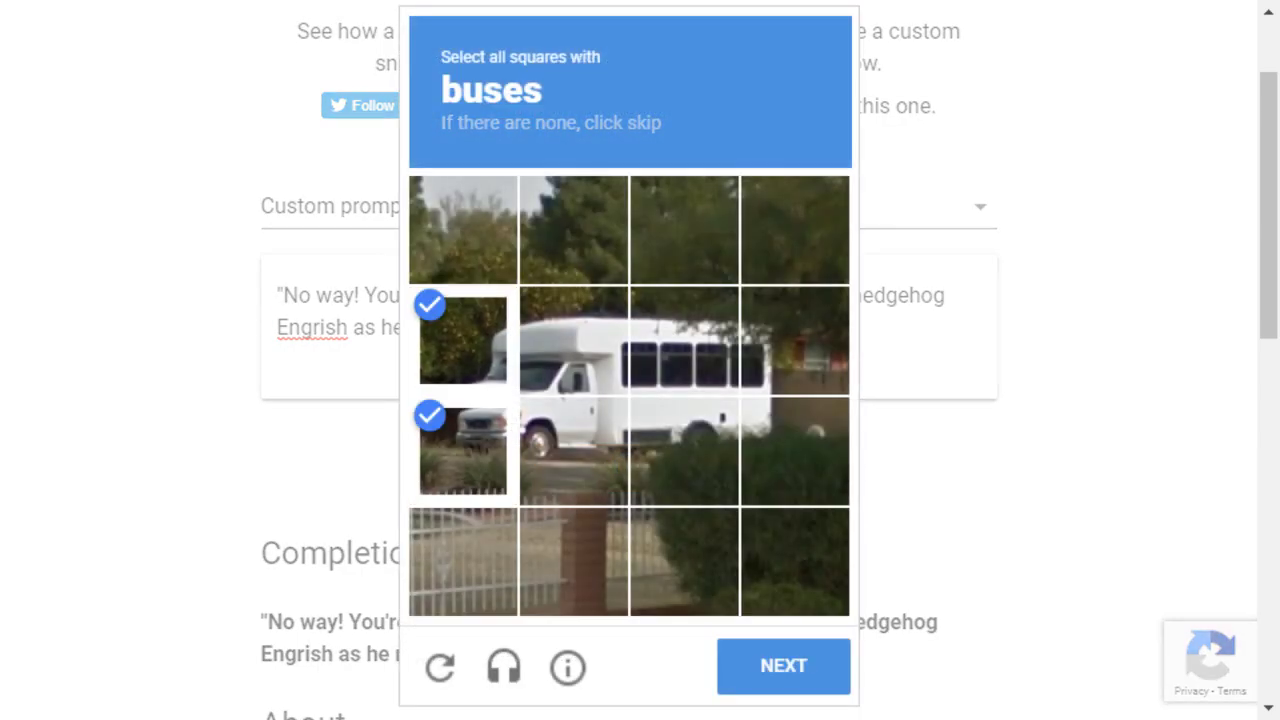
left_click(574, 451)
left_click(574, 340)
left_click(685, 341)
left_click(795, 341)
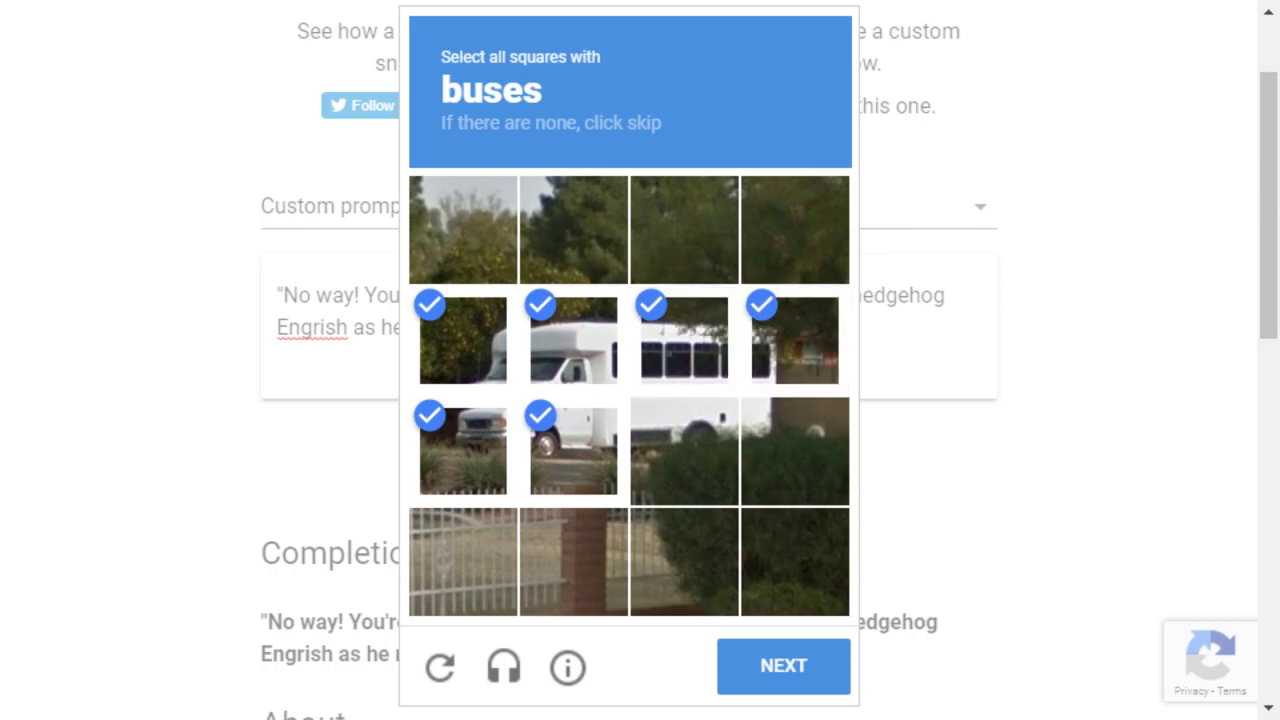
left_click(685, 451)
left_click(795, 451)
left_click(783, 665)
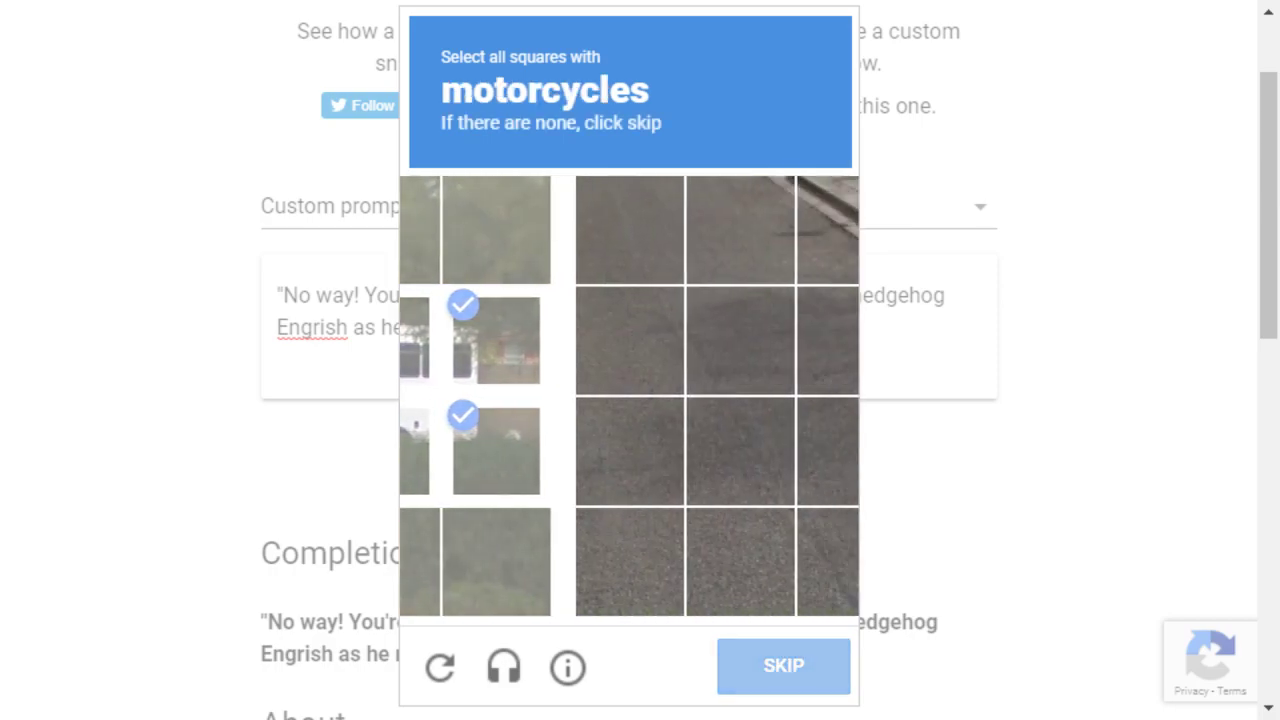
Step: Select the two squares containing the motorcycle and verify the image challenge
left_click(795, 341)
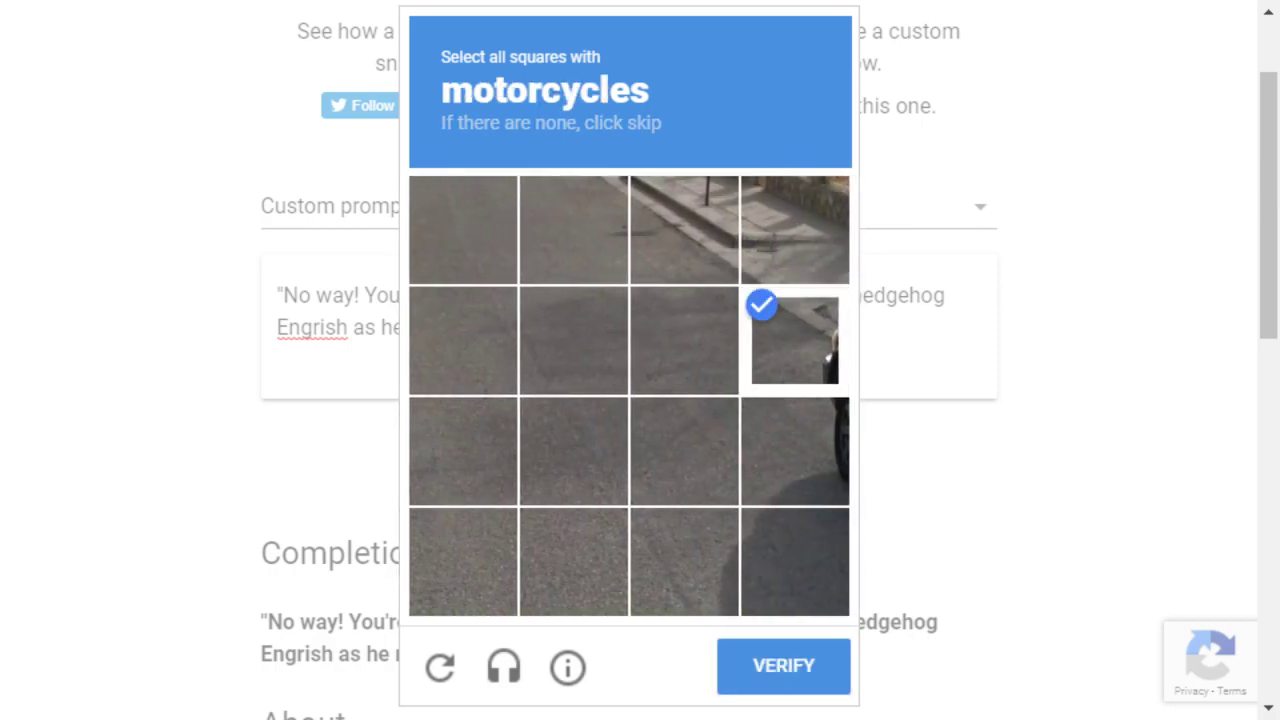
left_click(795, 451)
left_click(783, 665)
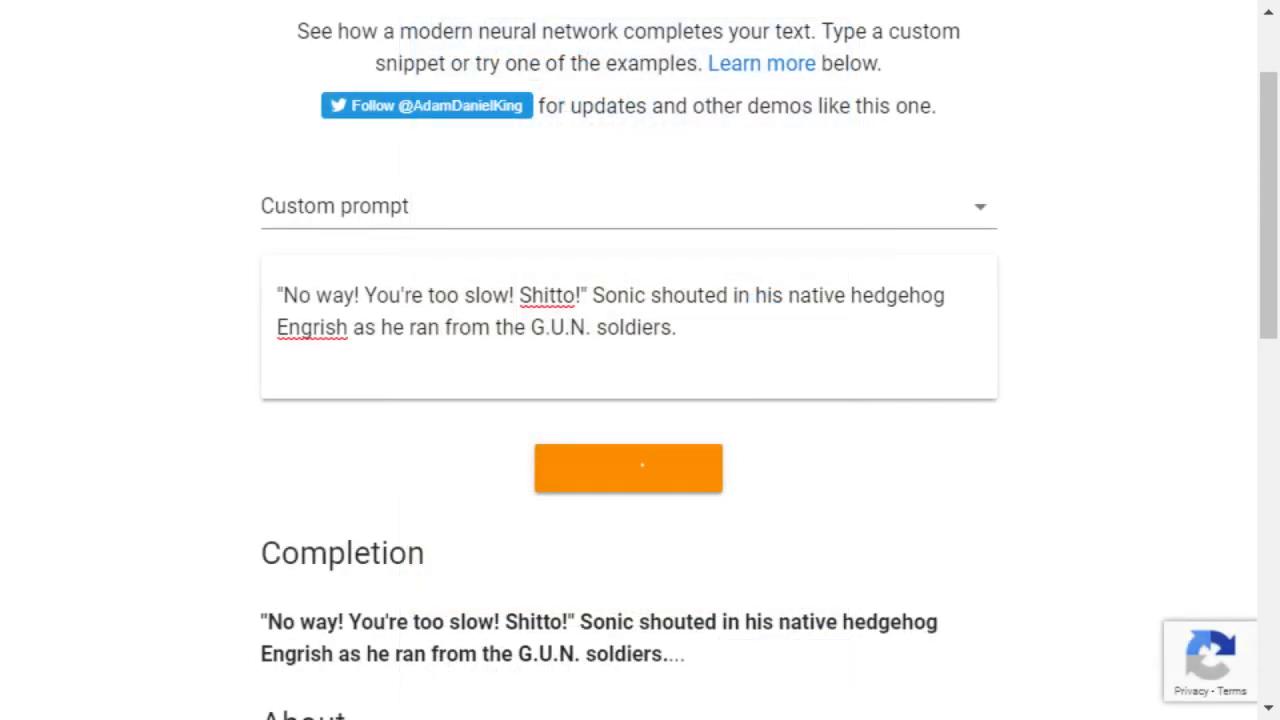
Step: Read the generated completion about Sonic and the G.U.N. soldiers from beginning to end
scroll(640, 360, "down", 4)
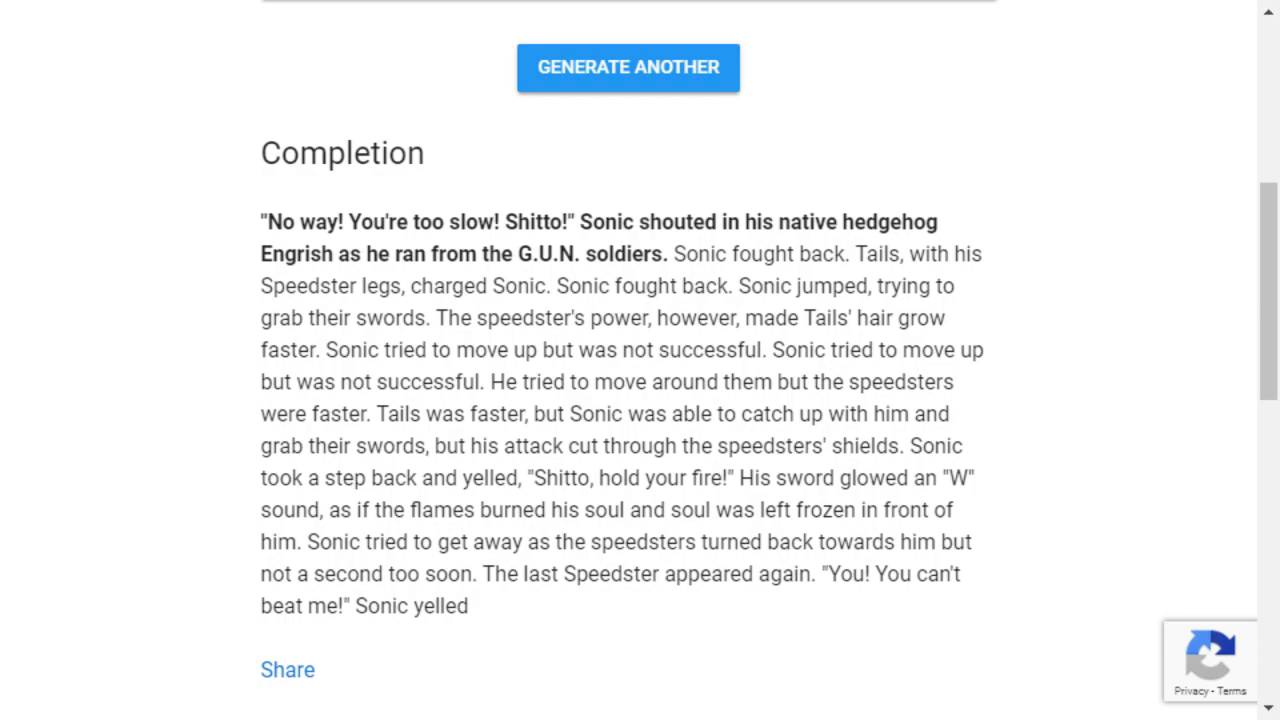
scroll(640, 360, "down", 2)
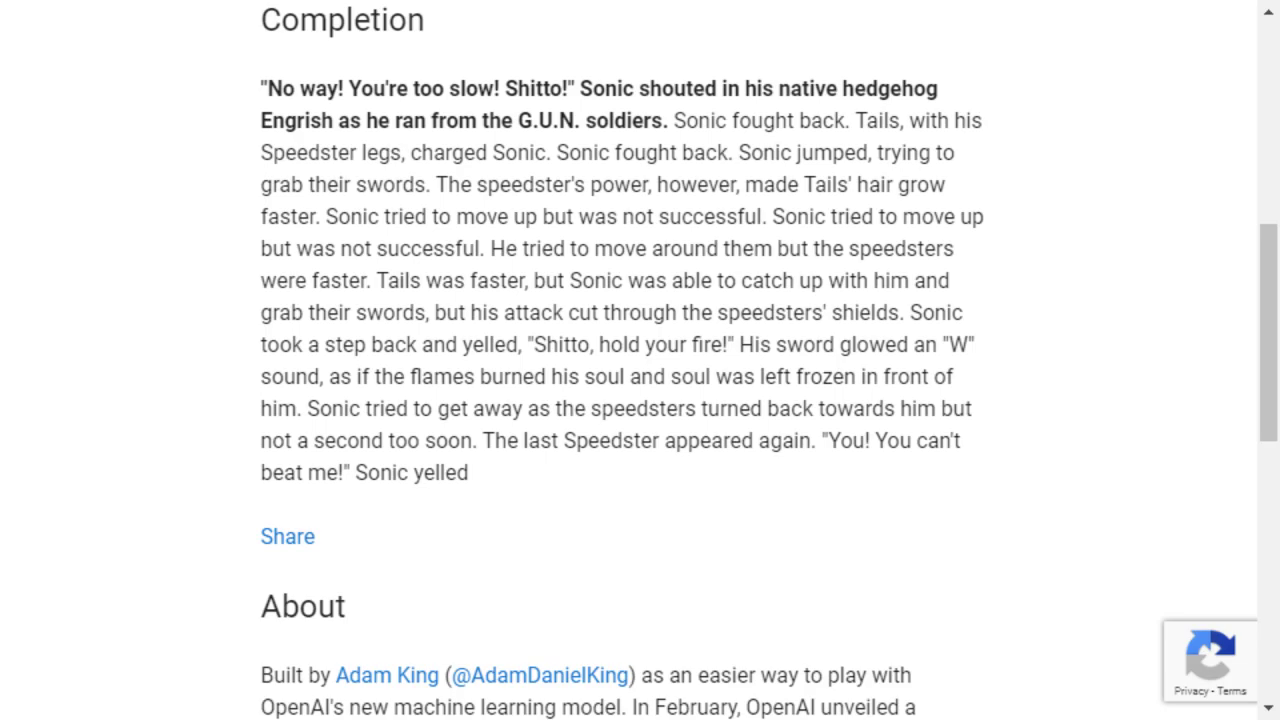
scroll(640, 360, "up", 7)
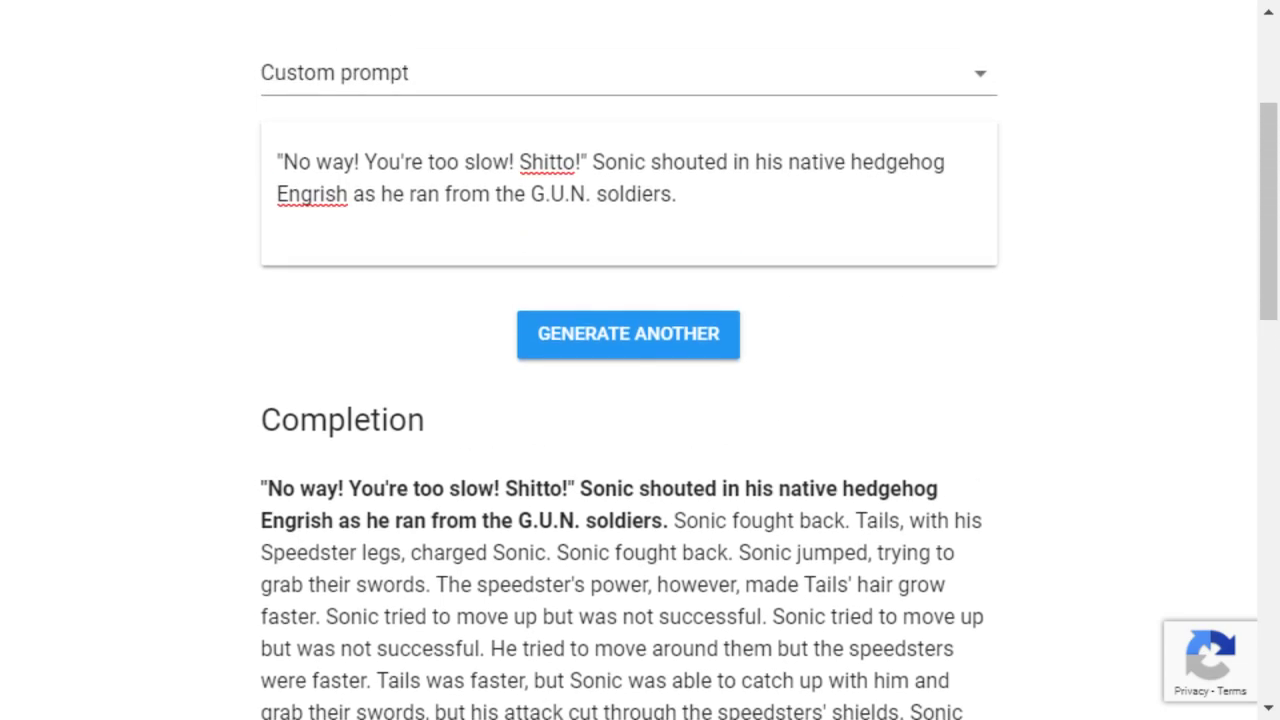
scroll(640, 360, "down", 4)
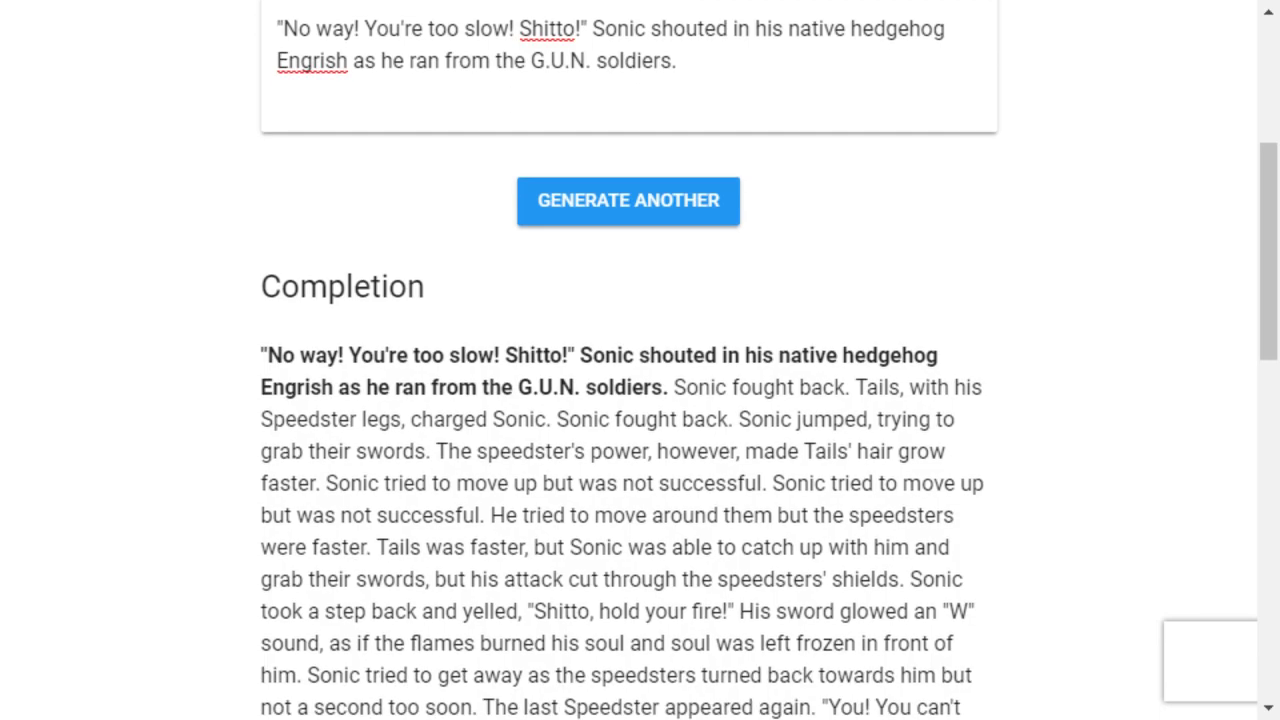
Step: Clear the whole Sonic text from the custom prompt
scroll(640, 360, "up", 4)
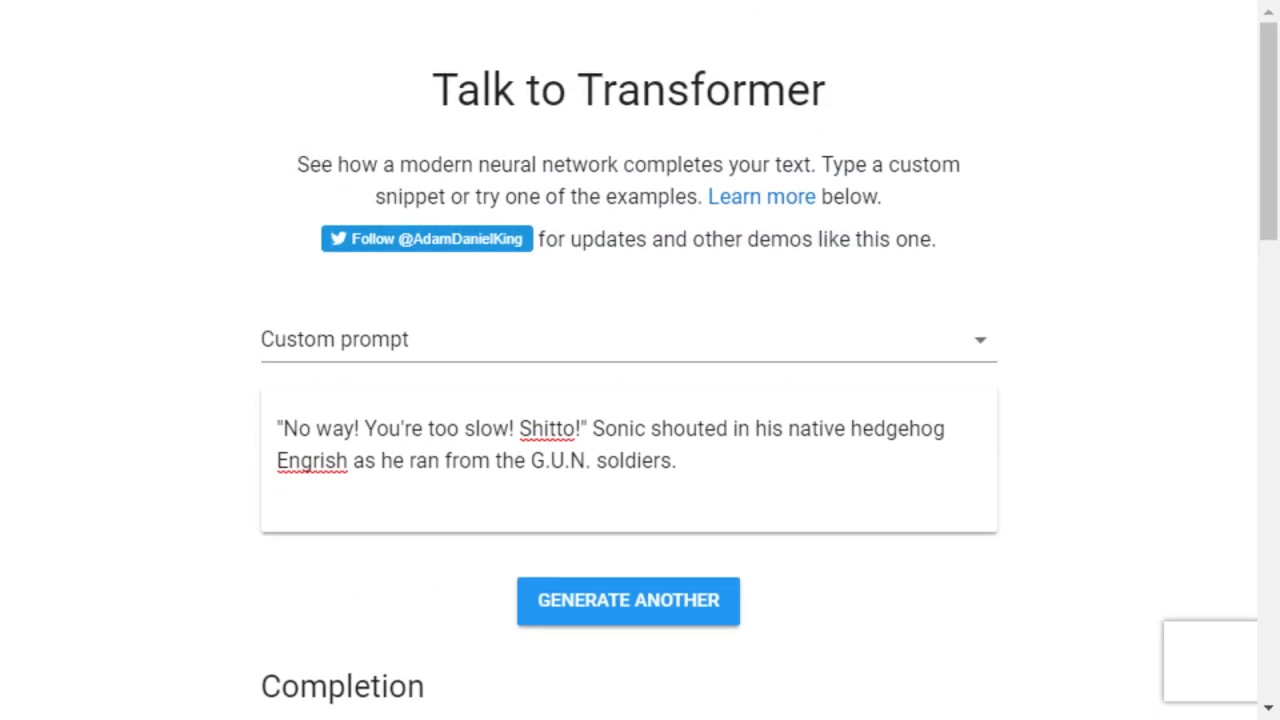
left_click(677, 460)
key("ctrl+a")
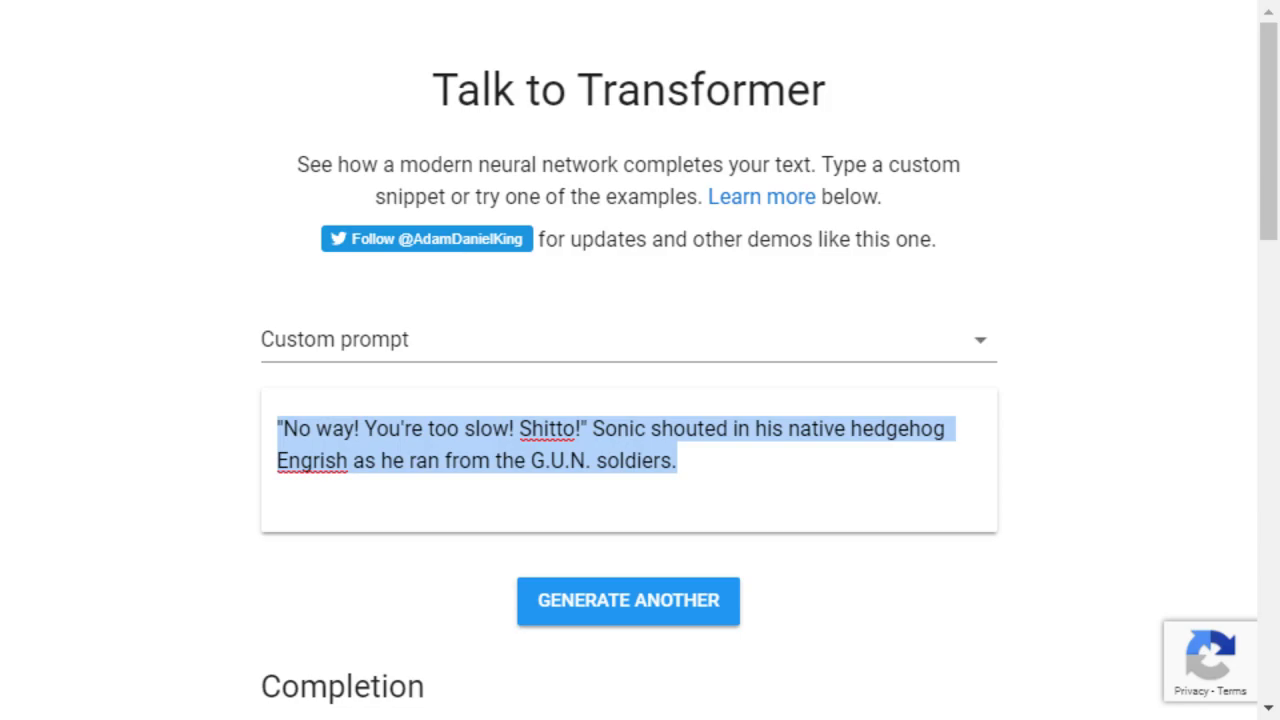
key("BackSpace")
Step: Enter the prompt '"But Mario! That will never fit!" Luigi cried, worried about the integrity of his plumbing.' and generate its completion
scroll(640, 360, "down", 2)
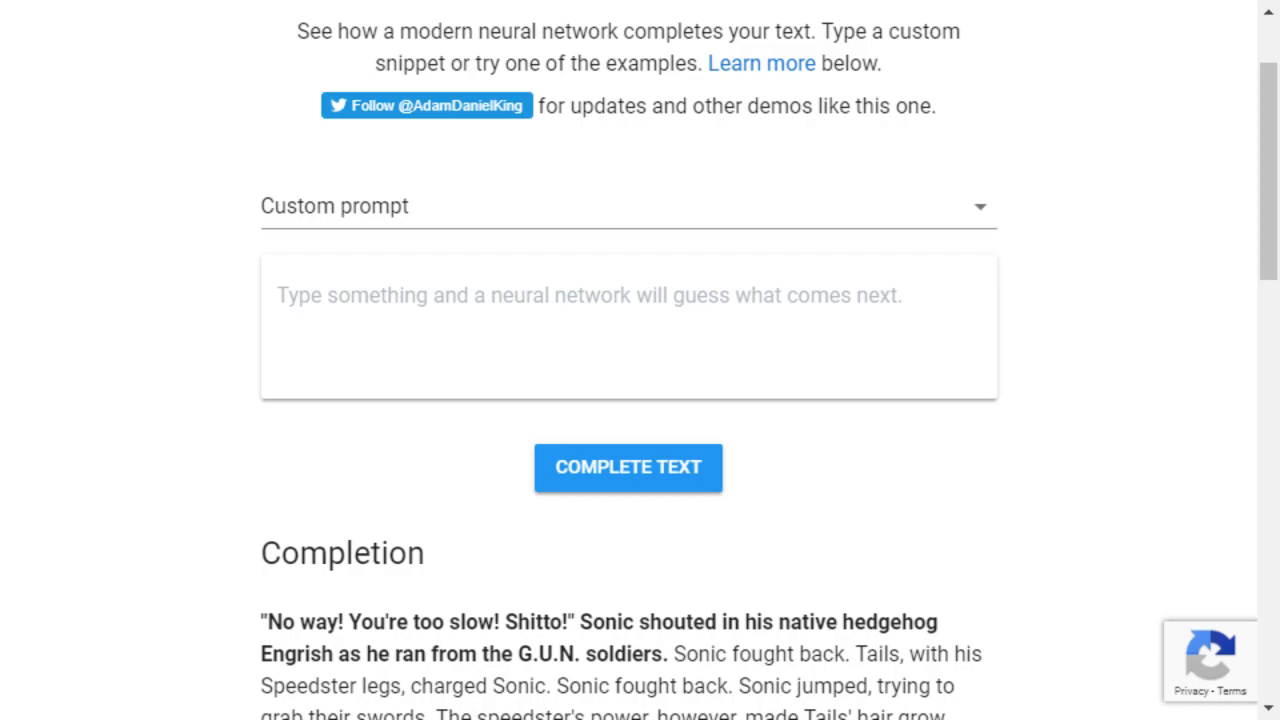
left_click(278, 295)
scroll(640, 360, "up", 2)
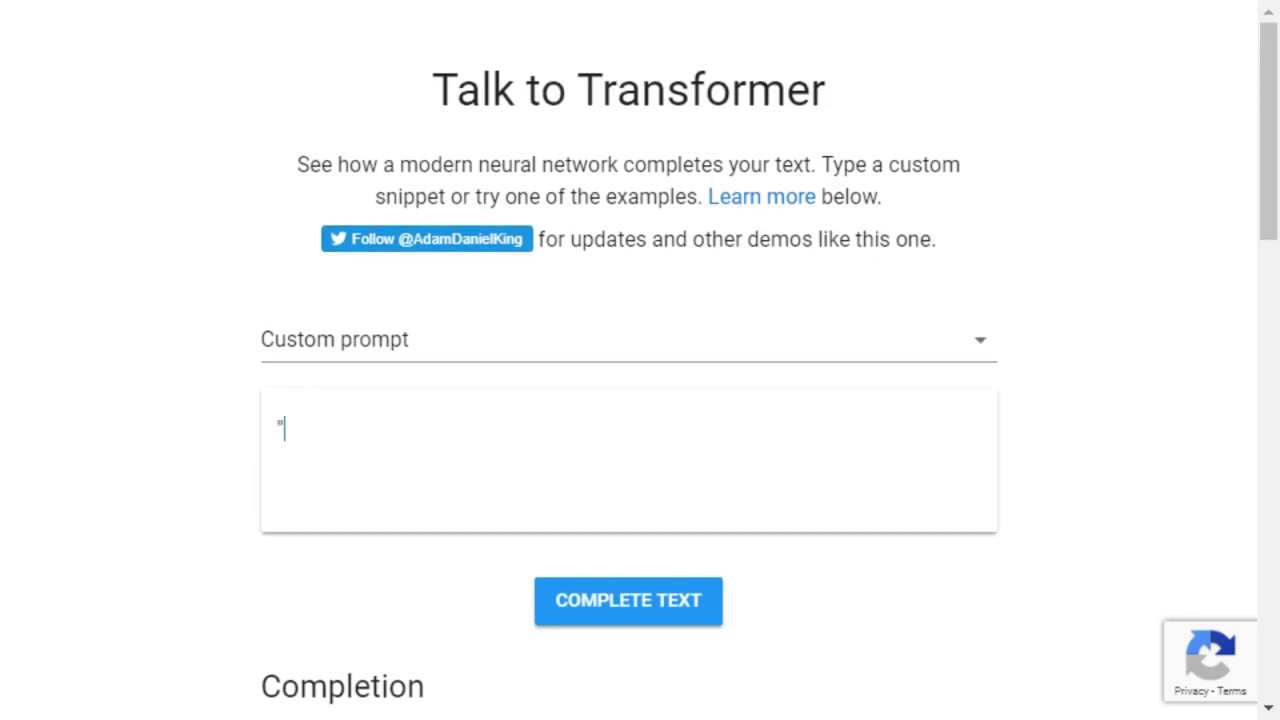
type("\"But Mario!")
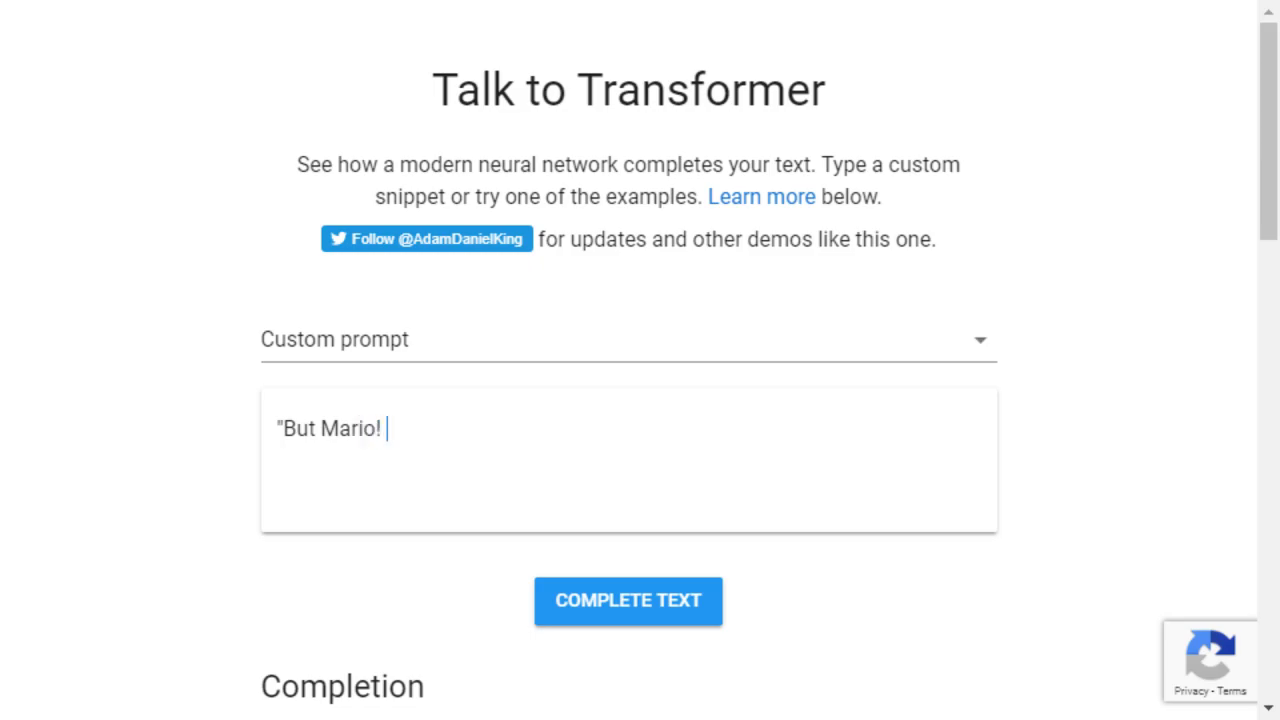
type(" That will nev")
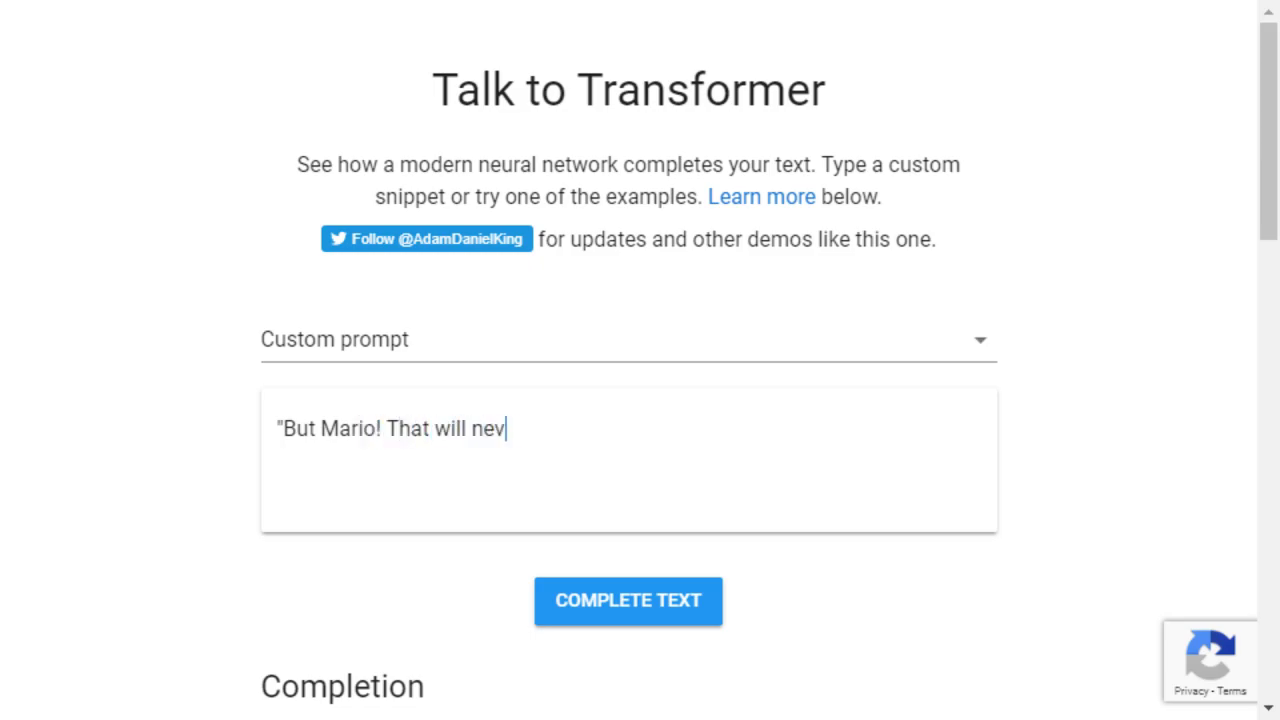
type("er fit!\" Luigi cried,")
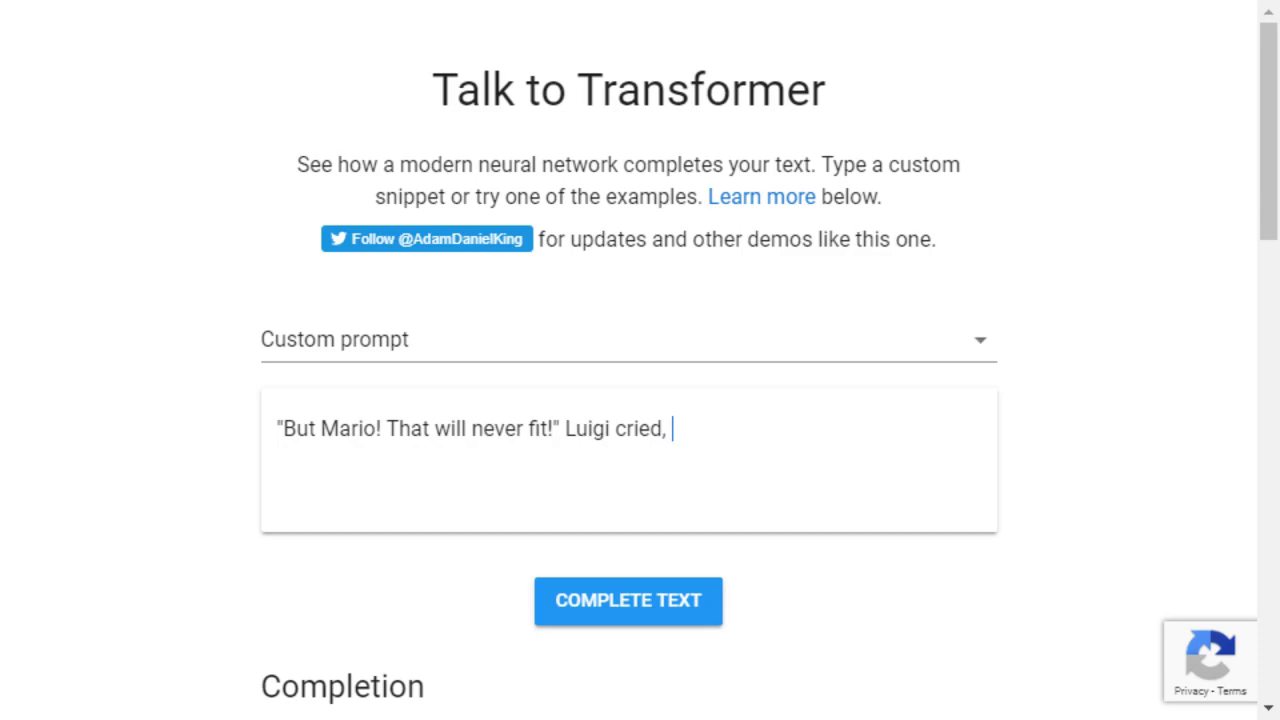
type(" worried")
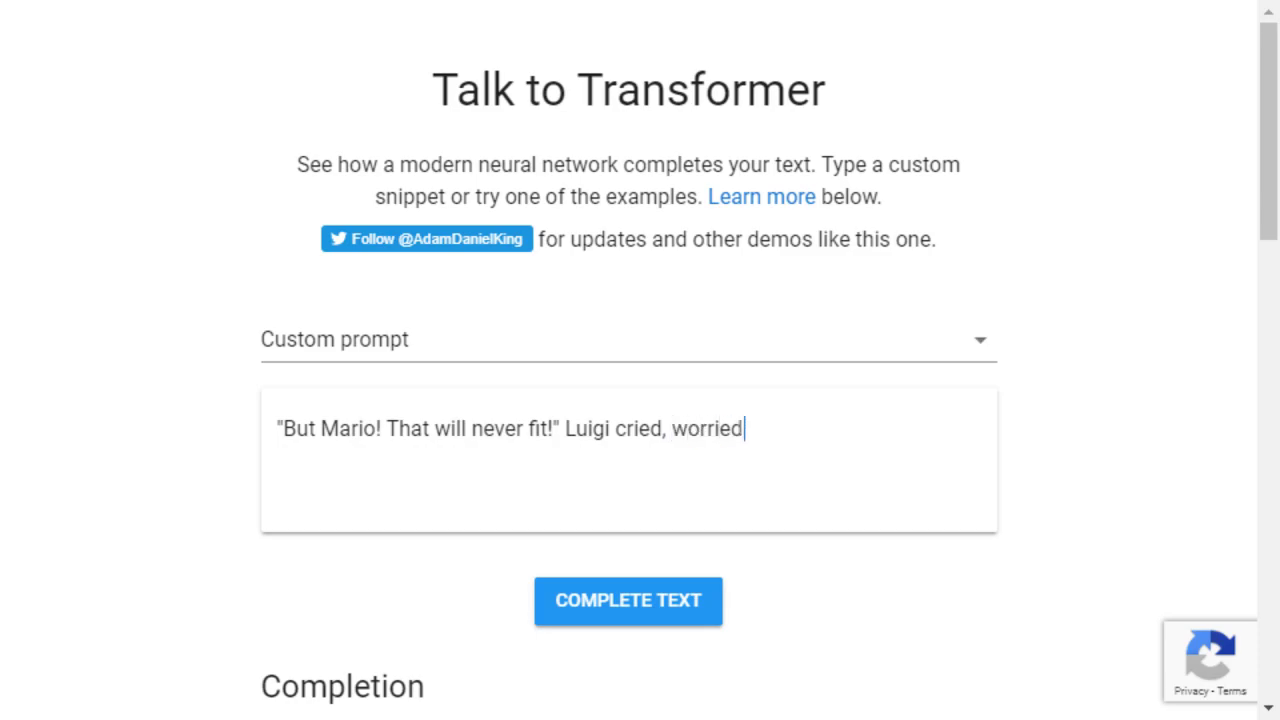
type(" about the inte")
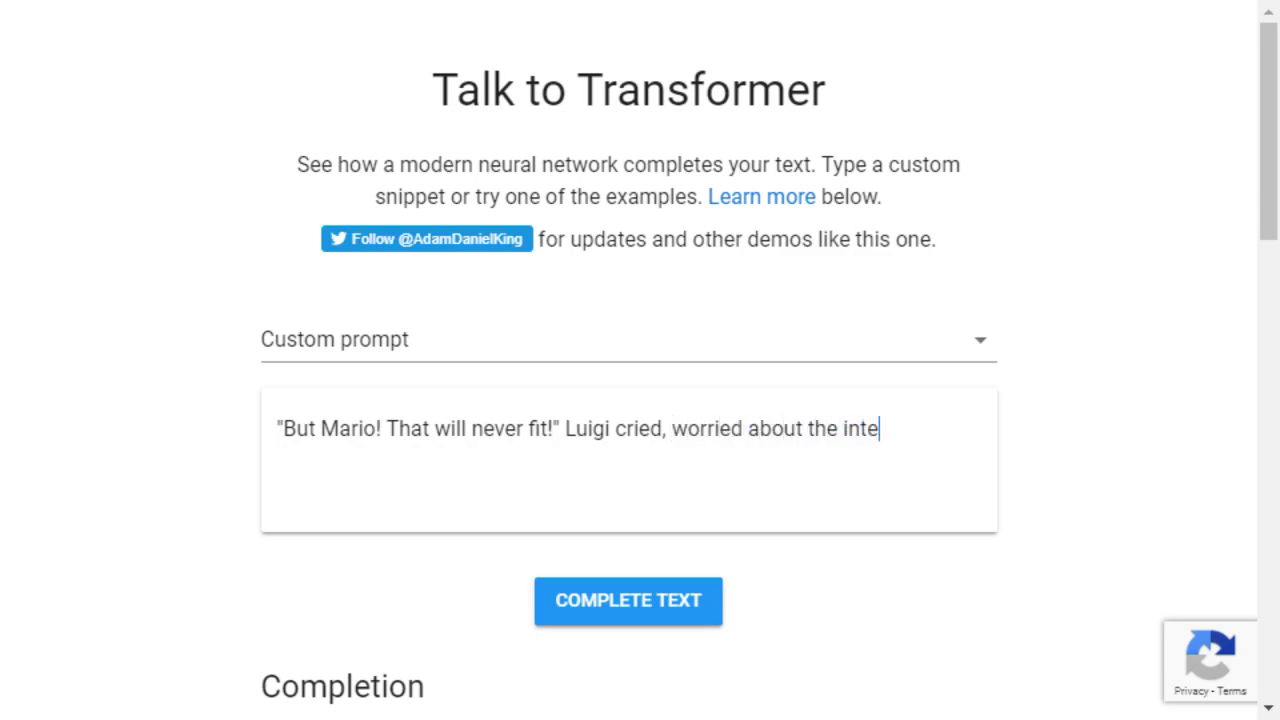
type("grity of his p")
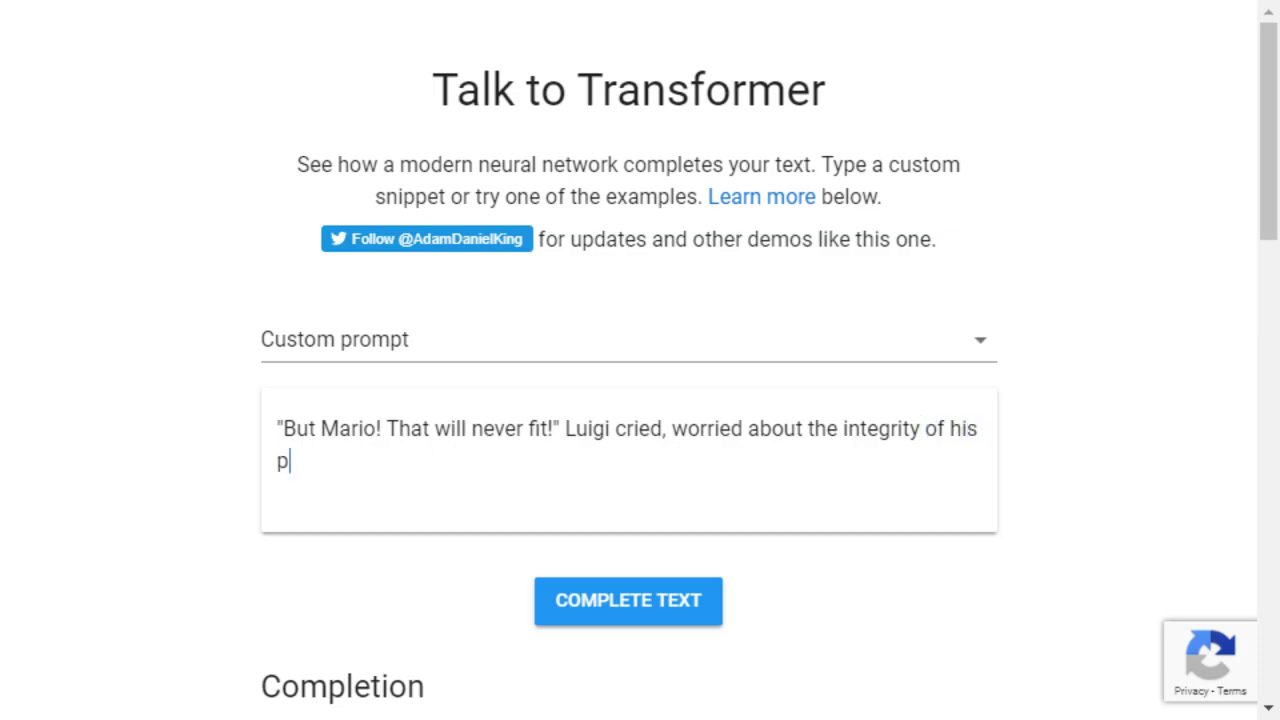
type("lumbing.")
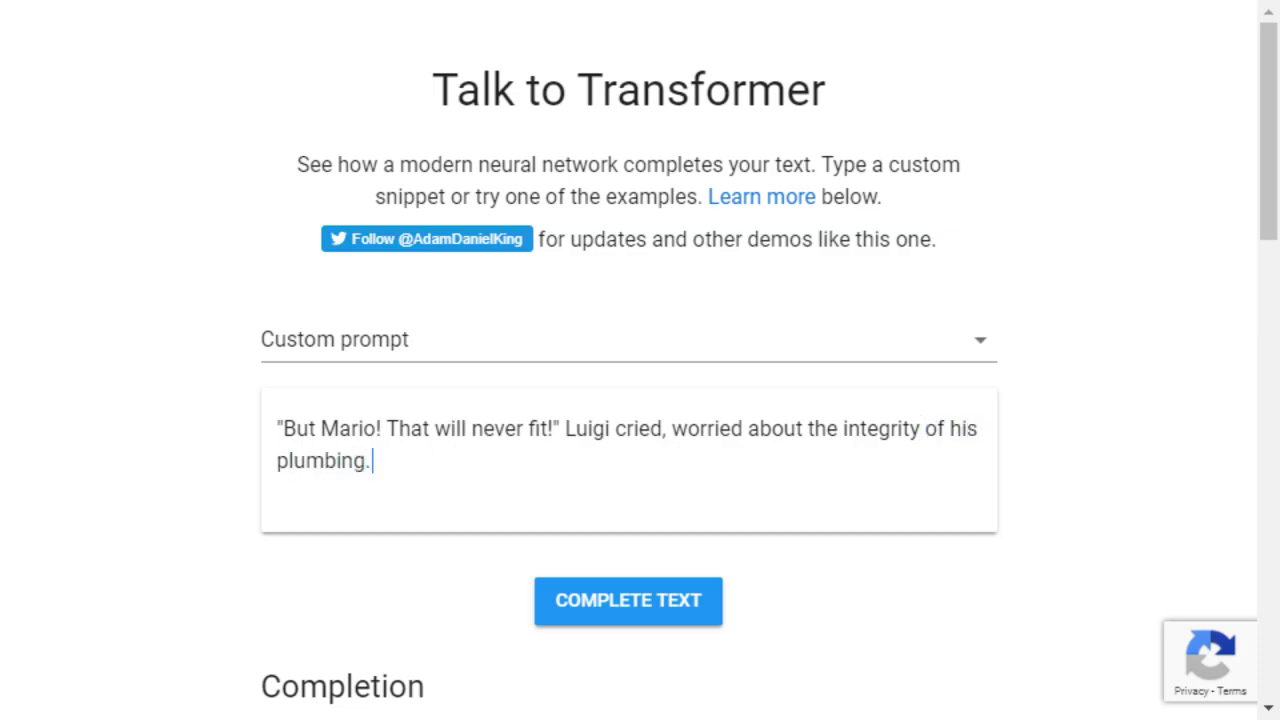
key("Tab")
key("Return")
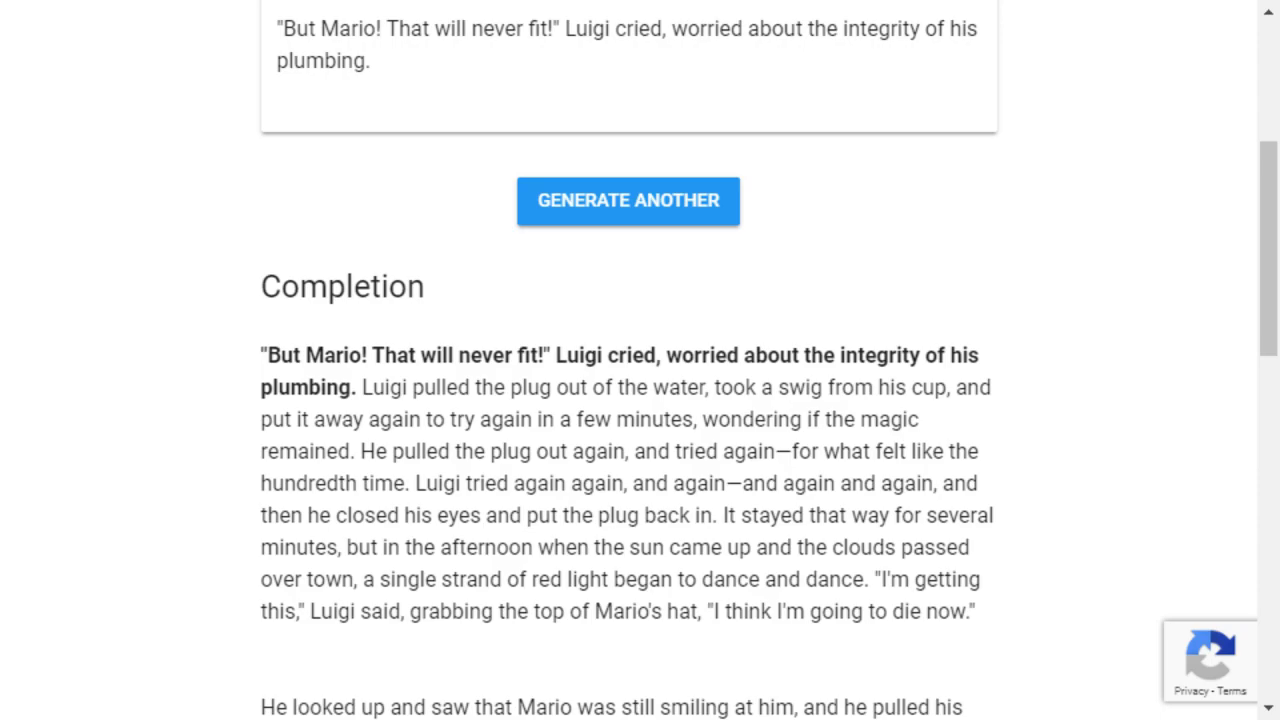
Step: Read the generated completion about Mario and Luigi's plumbing from beginning to end
scroll(640, 360, "down", 1)
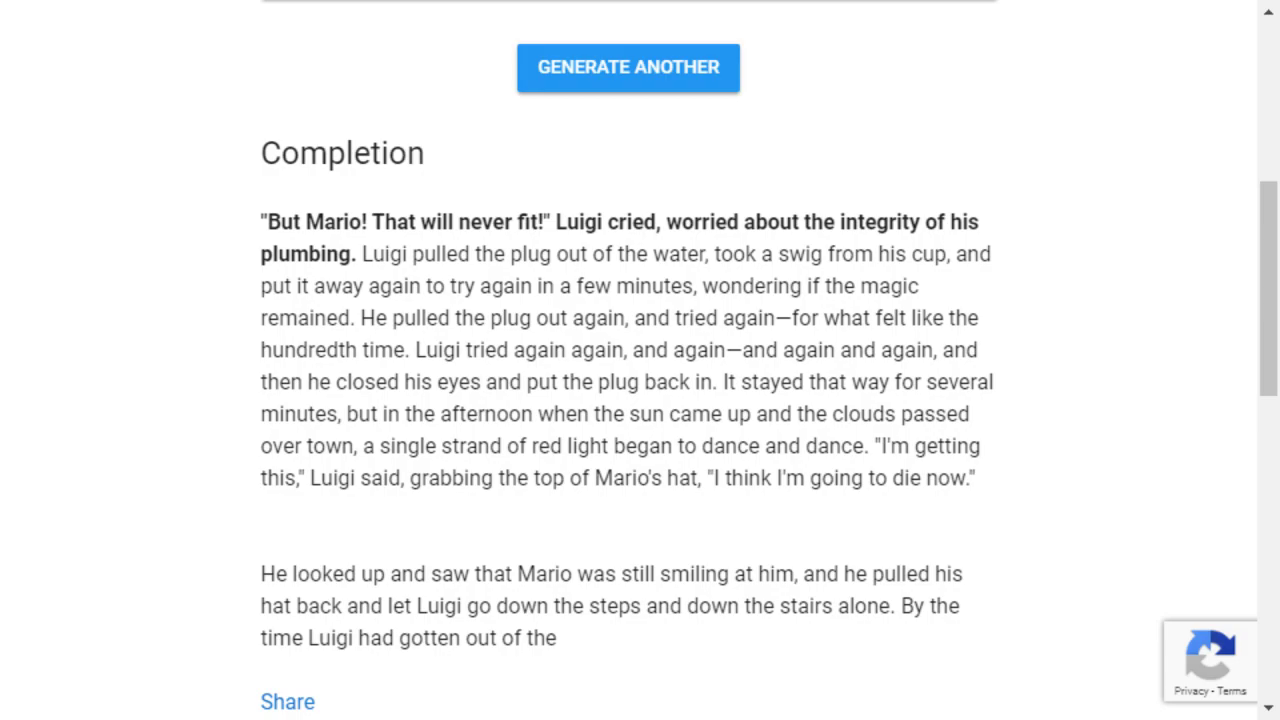
scroll(640, 360, "down", 3)
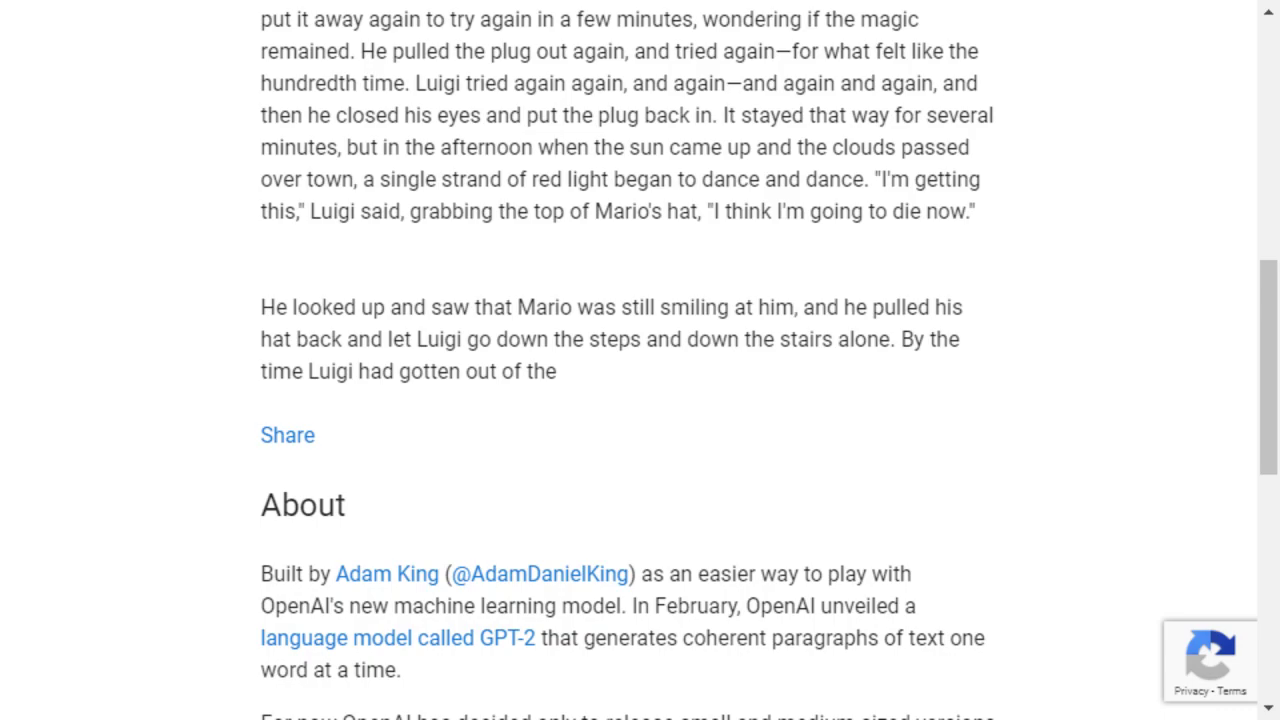
scroll(640, 360, "up", 4)
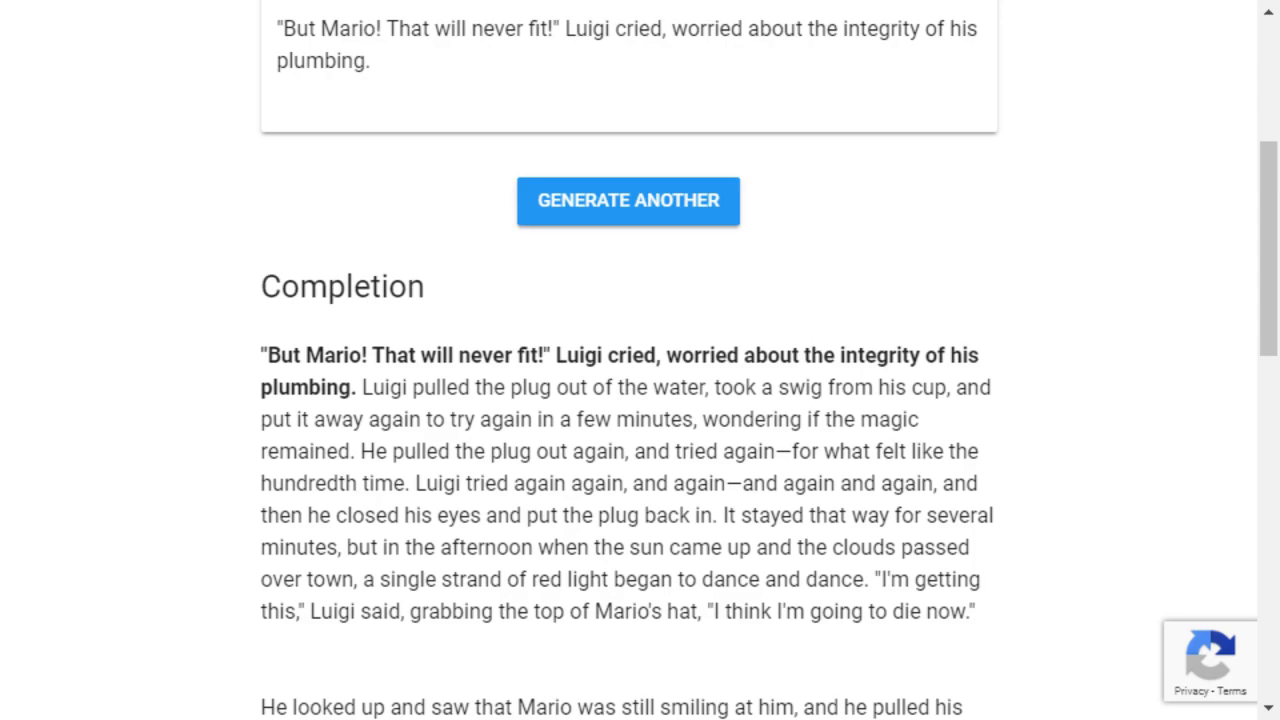
scroll(640, 360, "down", 1)
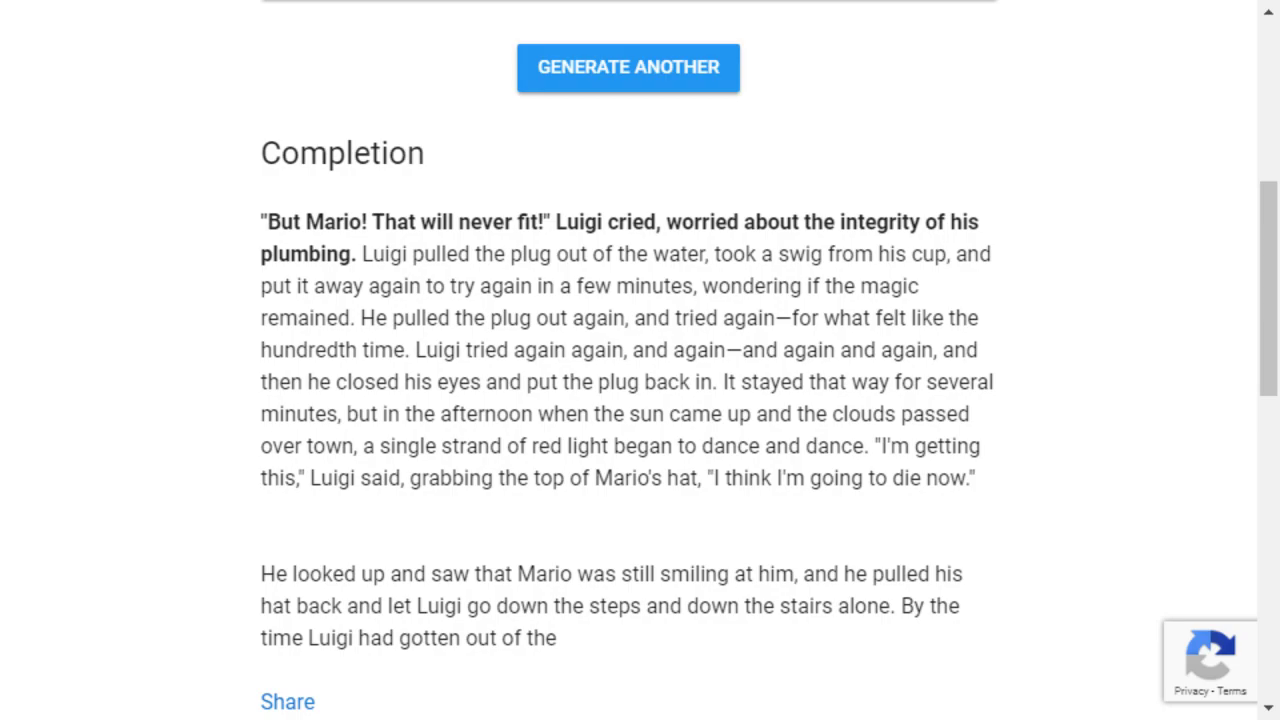
scroll(640, 360, "up", 2)
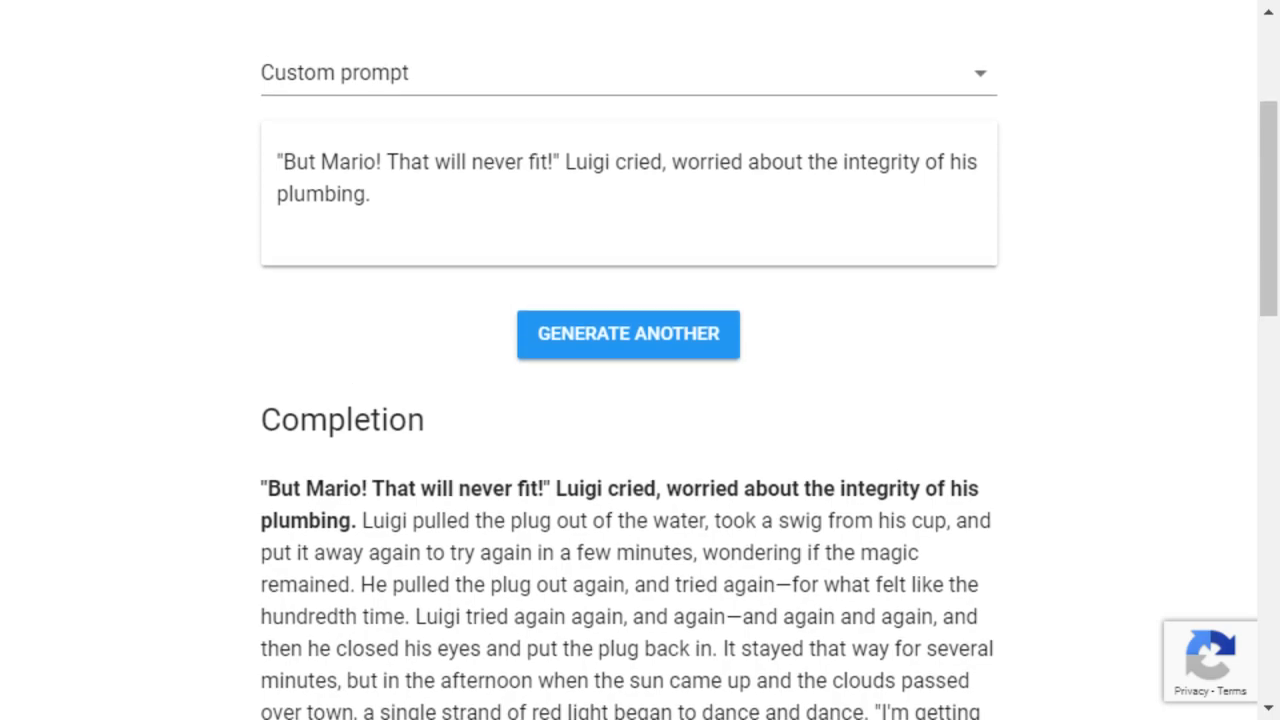
scroll(640, 360, "down", 2)
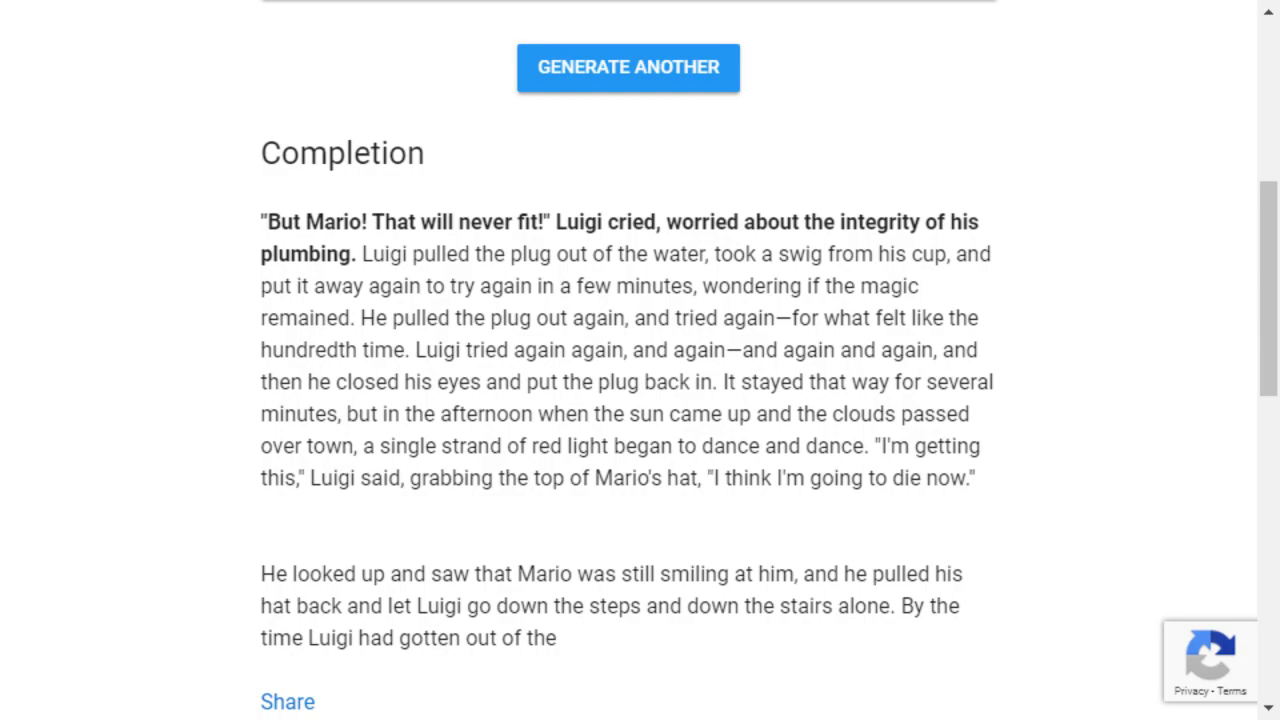
Step: Clear the whole Mario and Luigi text from the custom prompt
scroll(640, 360, "up", 4)
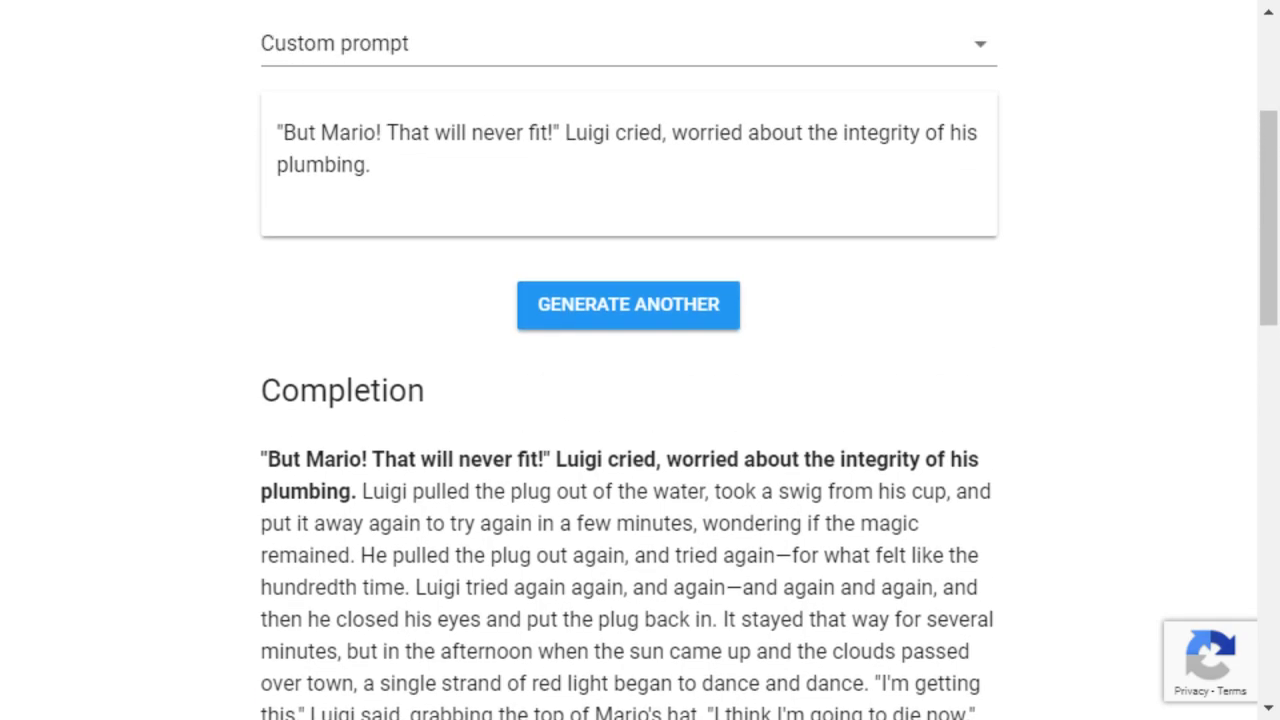
key("shift+Home")
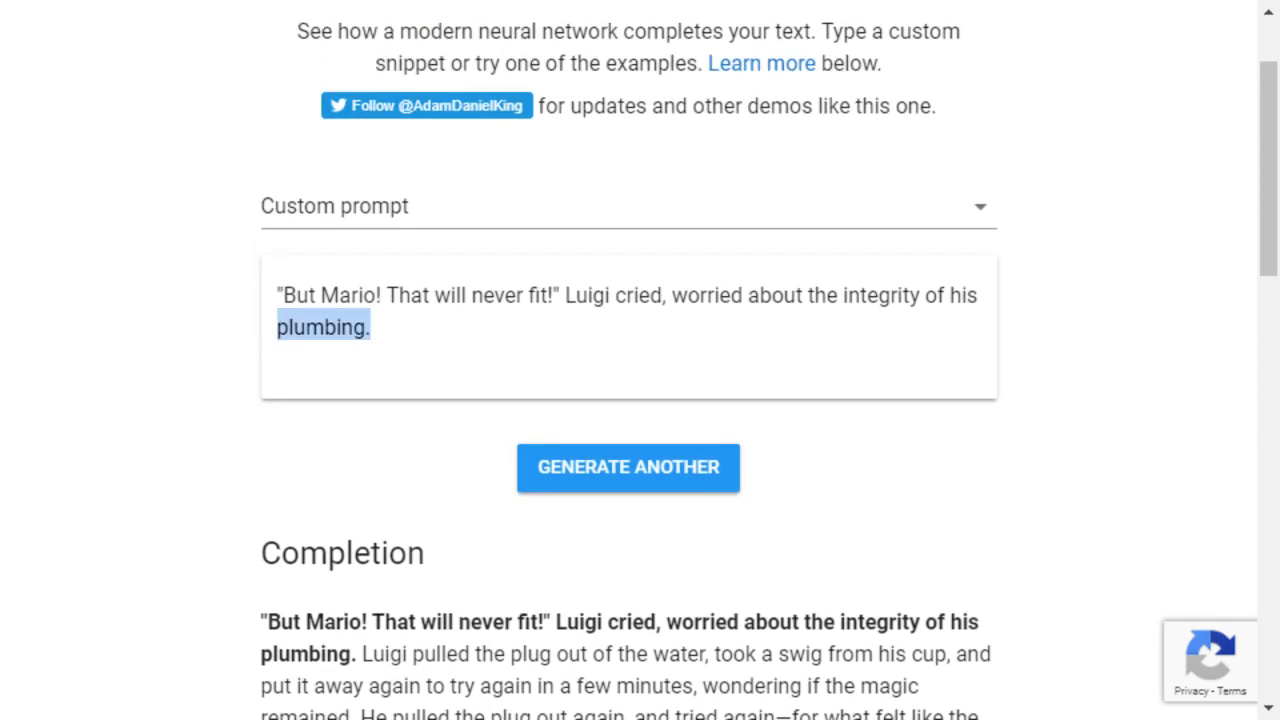
key("shift+Up")
key("BackSpace")
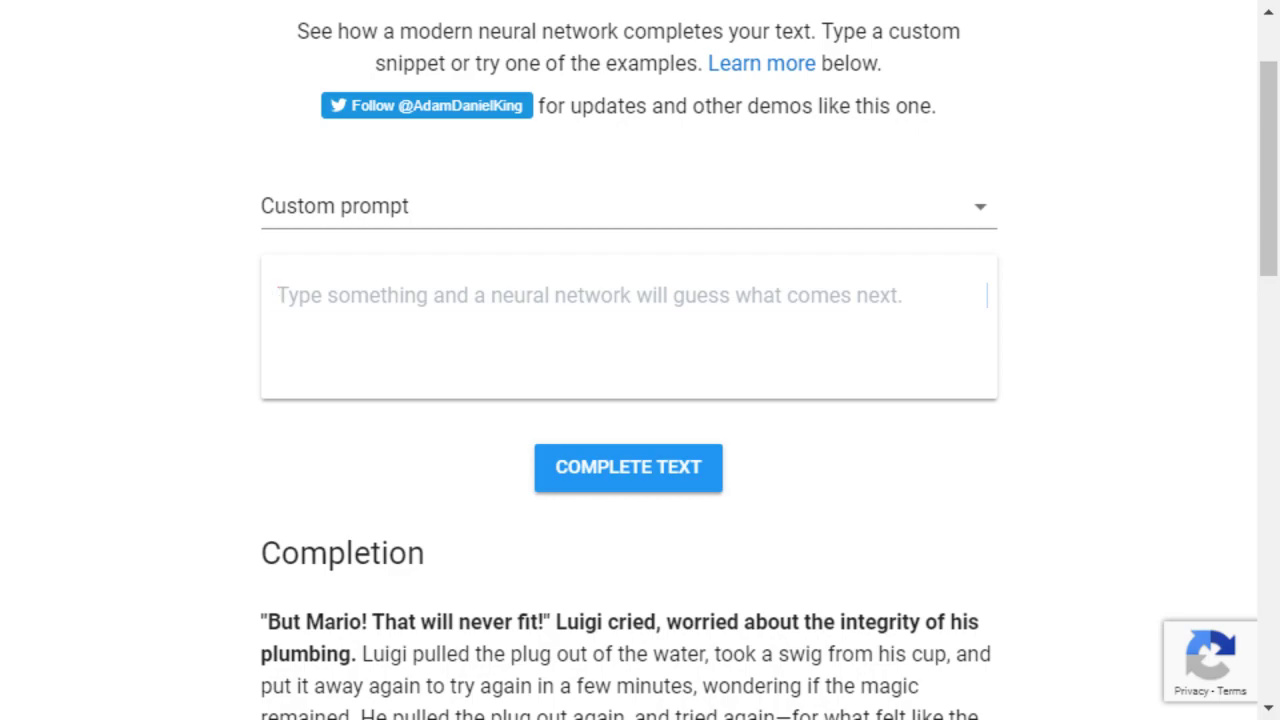
Step: Begin the custom prompt with "The legions of Hell thought that they were winning after they beat the Doom Slayer"
type("The l")
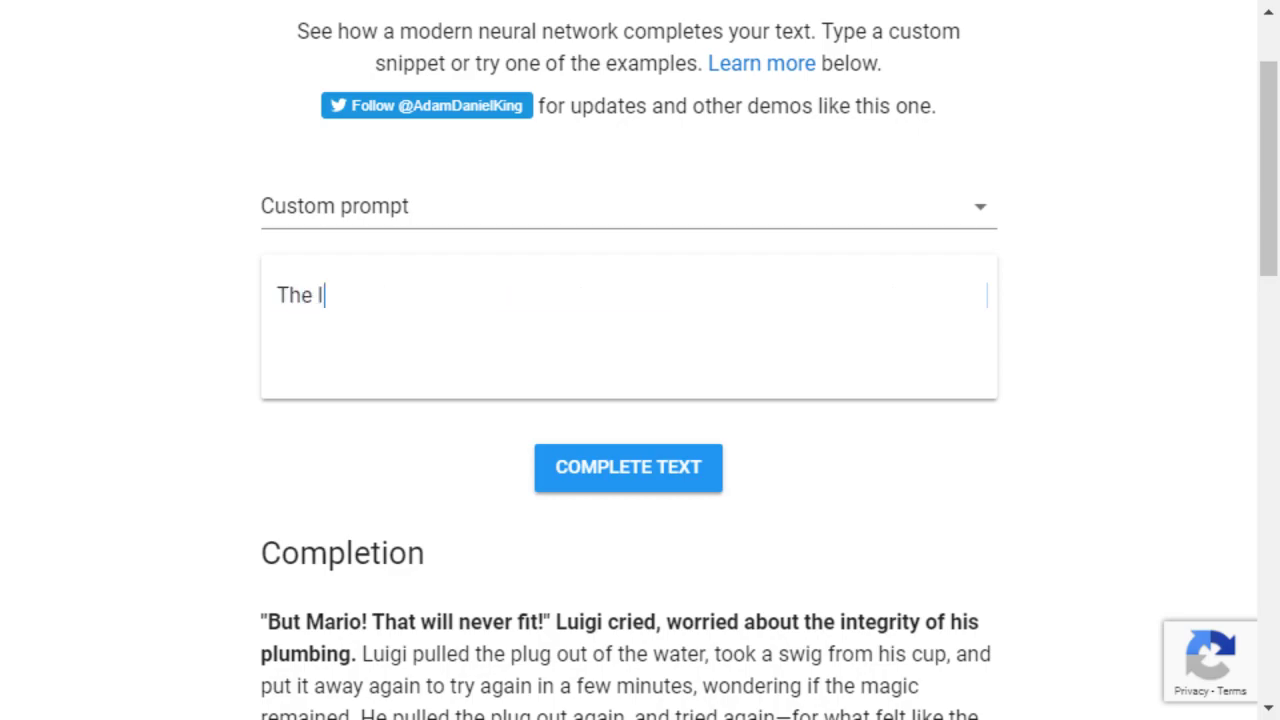
type("egions of Hell ht")
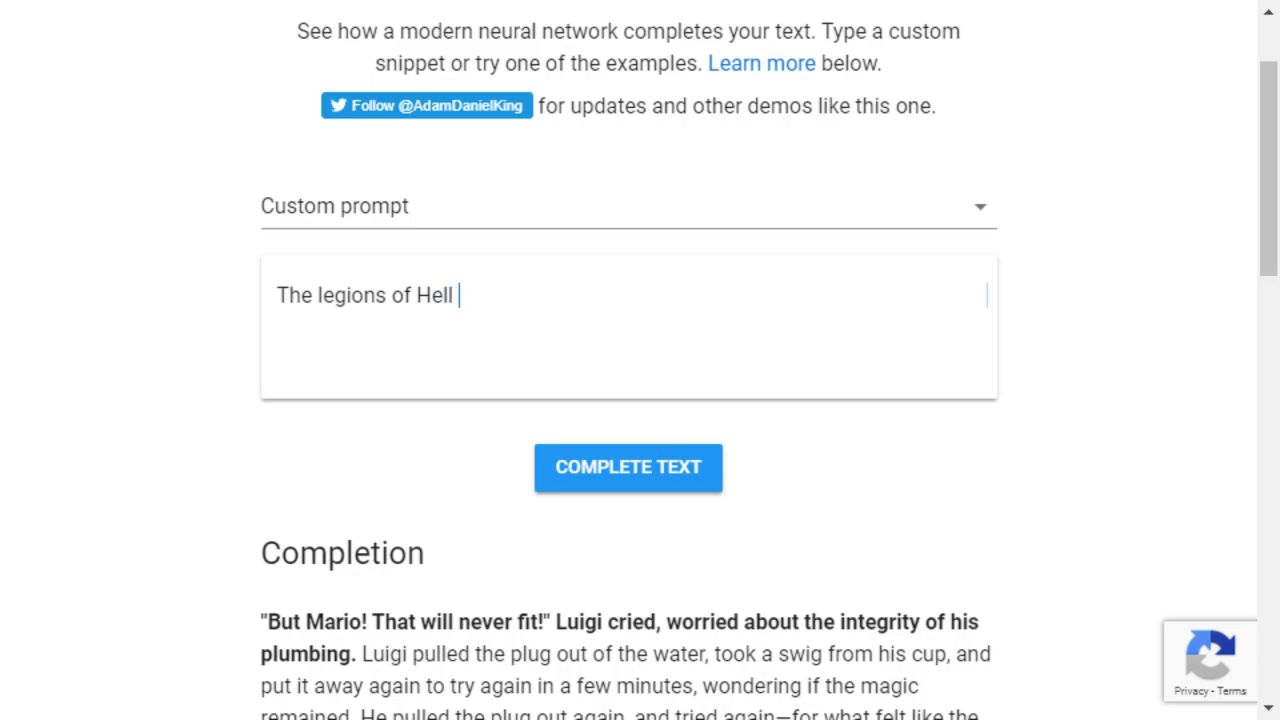
key("BackSpace")
key("BackSpace")
type("tho")
type("hat th")
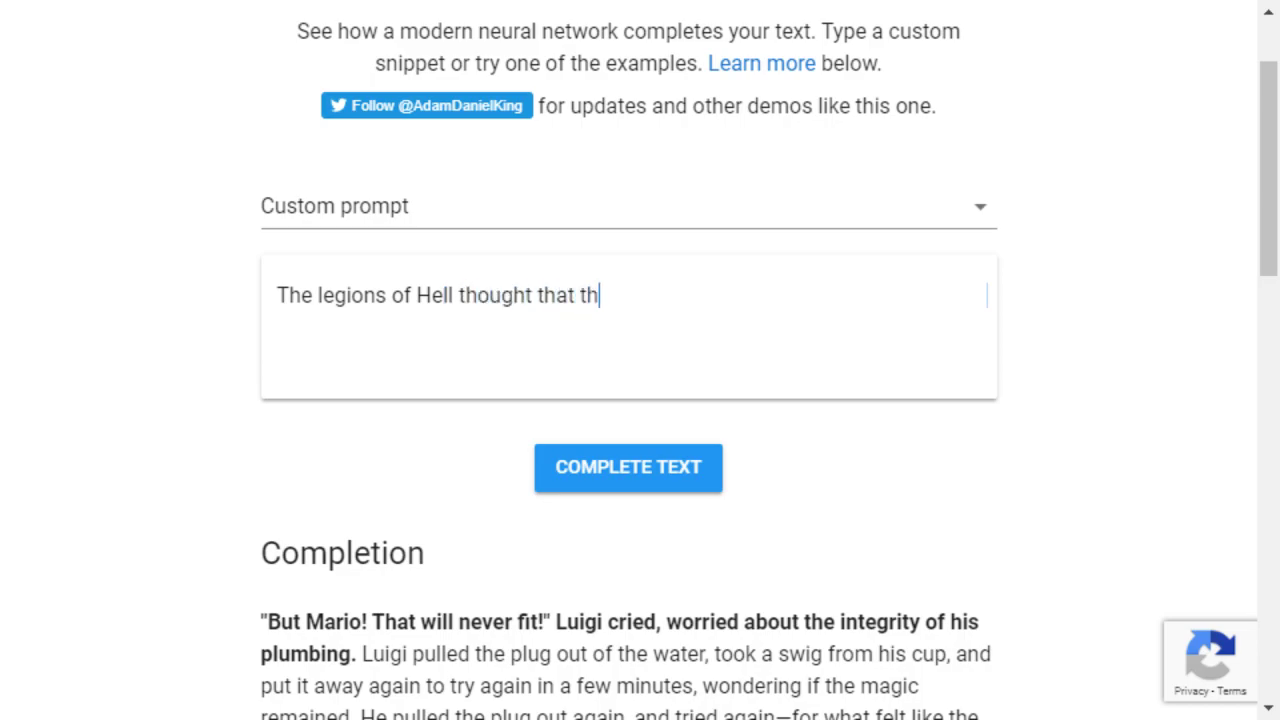
type("ey were winning af")
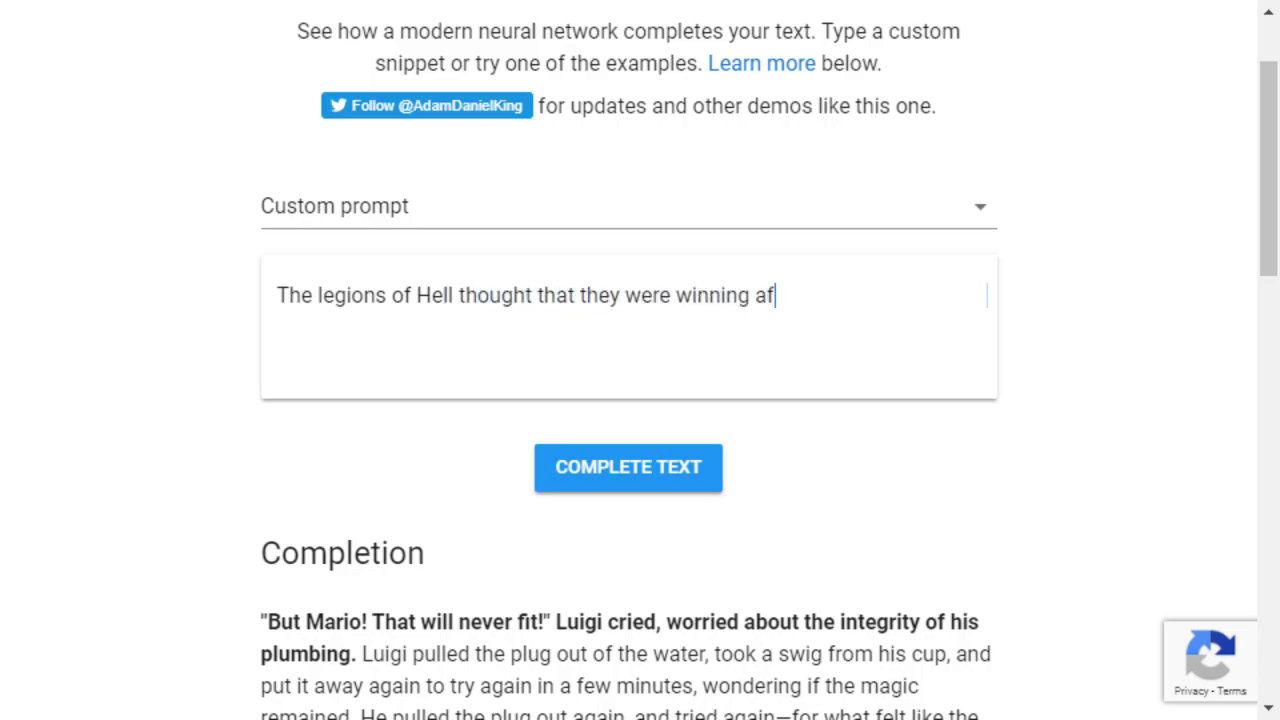
type("ter they beat the D")
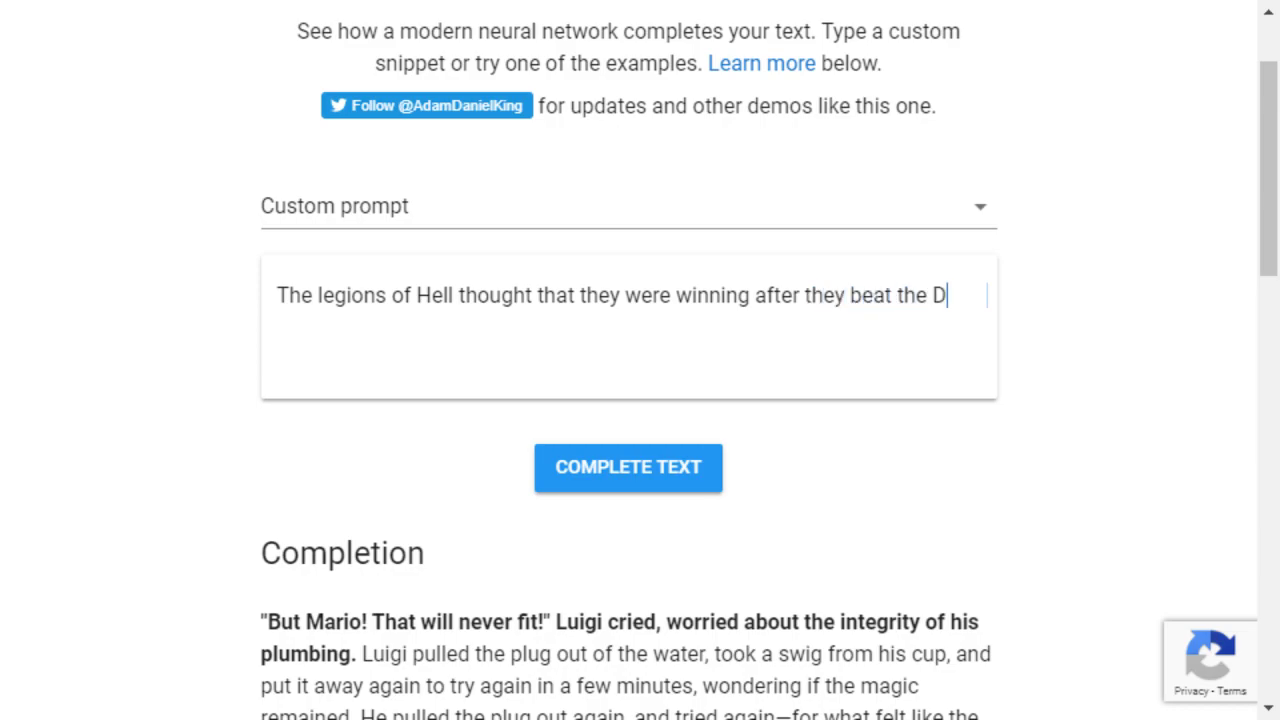
type("oom Slayer")
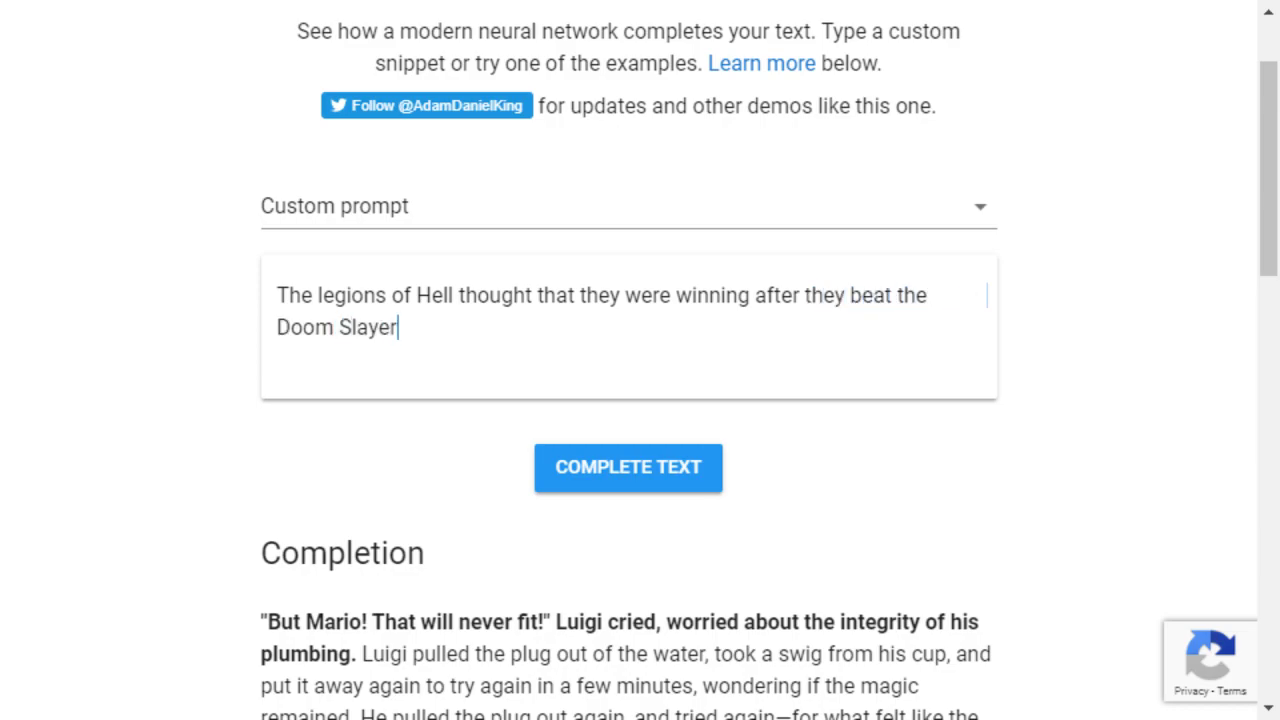
Step: Continue the prompt with ". Unfortunately, they did not contend with the legendary afterlife's ace in the hole: Kenpachi Zaraki." and generate its completion
type(". Unfortyunate")
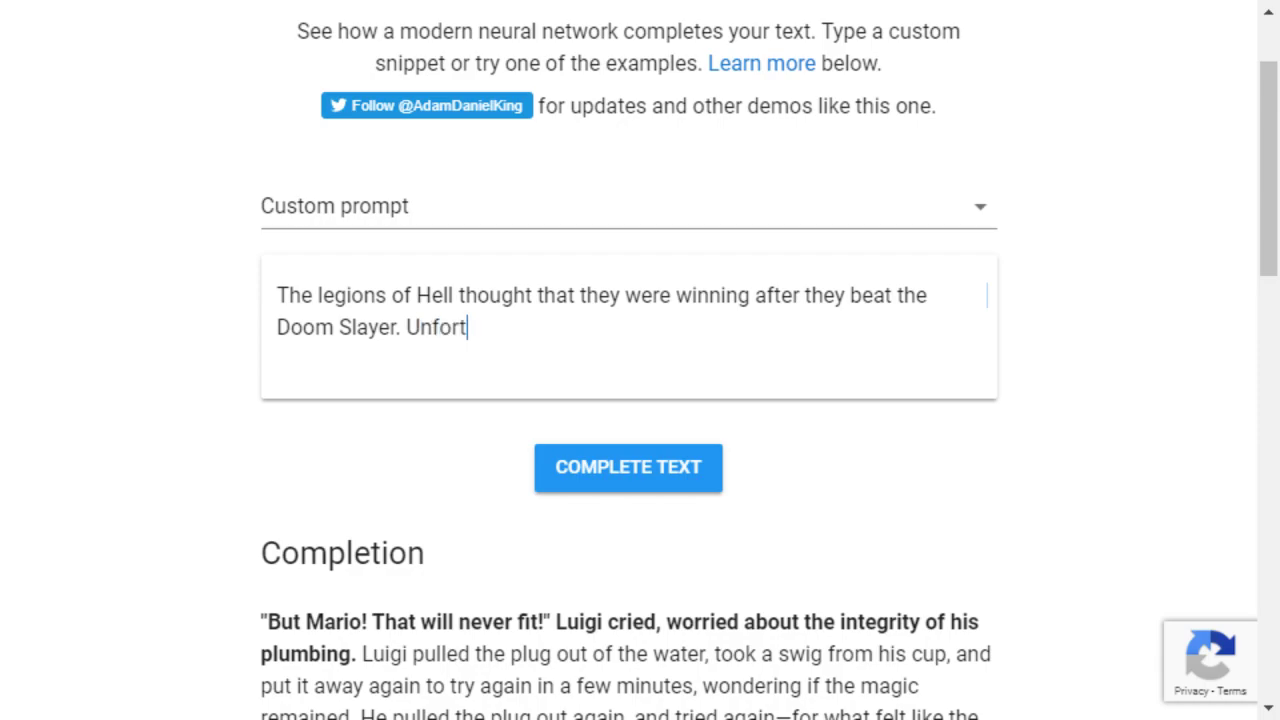
key("BackSpace")
key("BackSpace")
key("BackSpace")
key("BackSpace")
key("BackSpace")
key("BackSpace")
key("BackSpace")
type("tunately, they did")
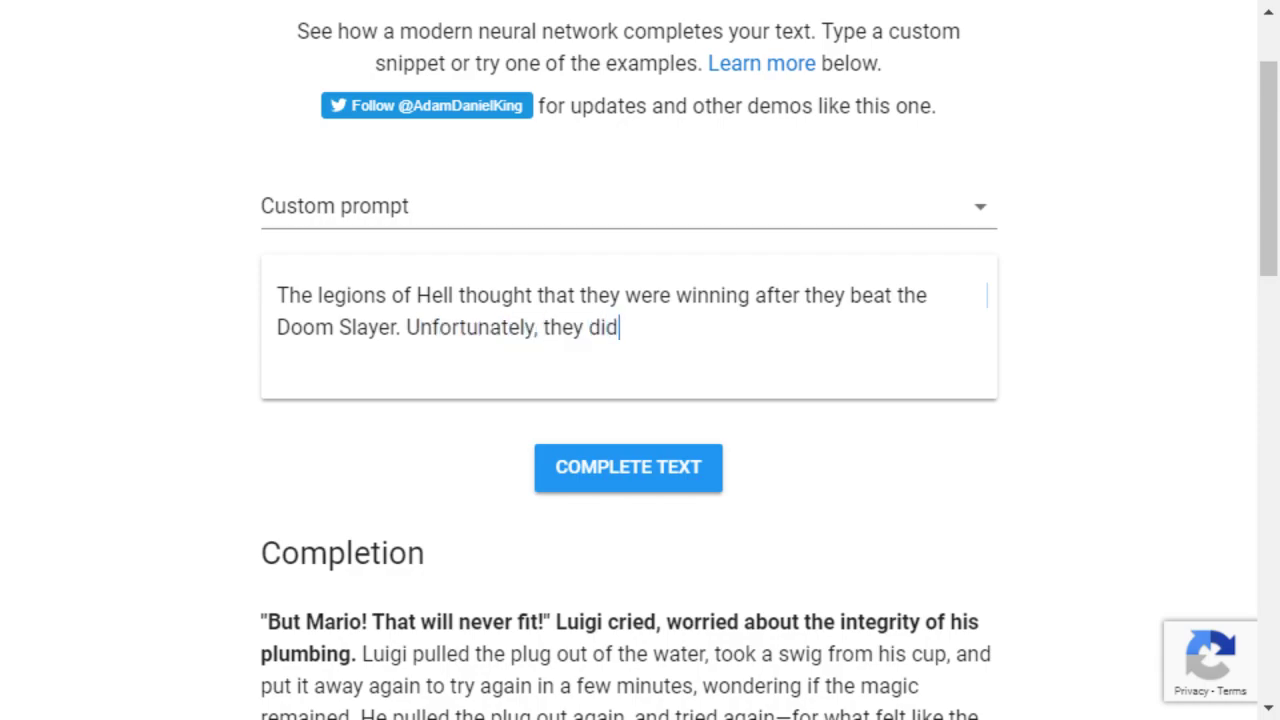
type(" not contend with th")
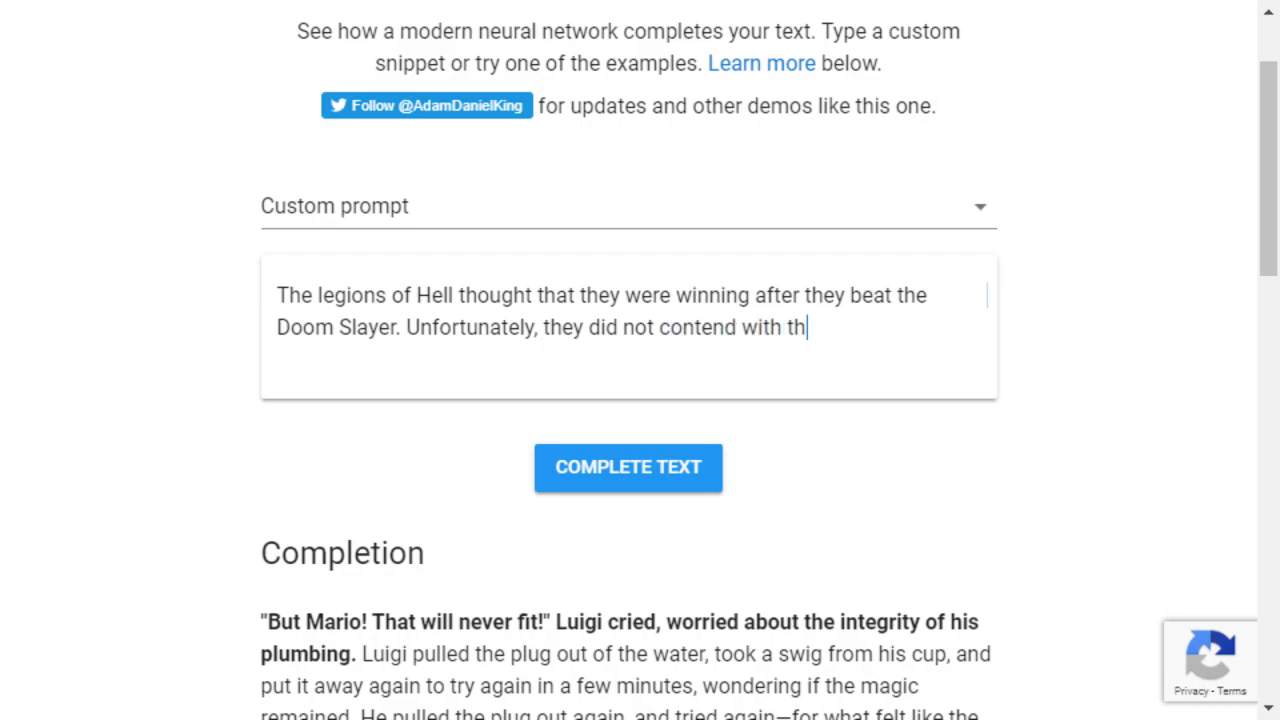
type("e legendary afterli")
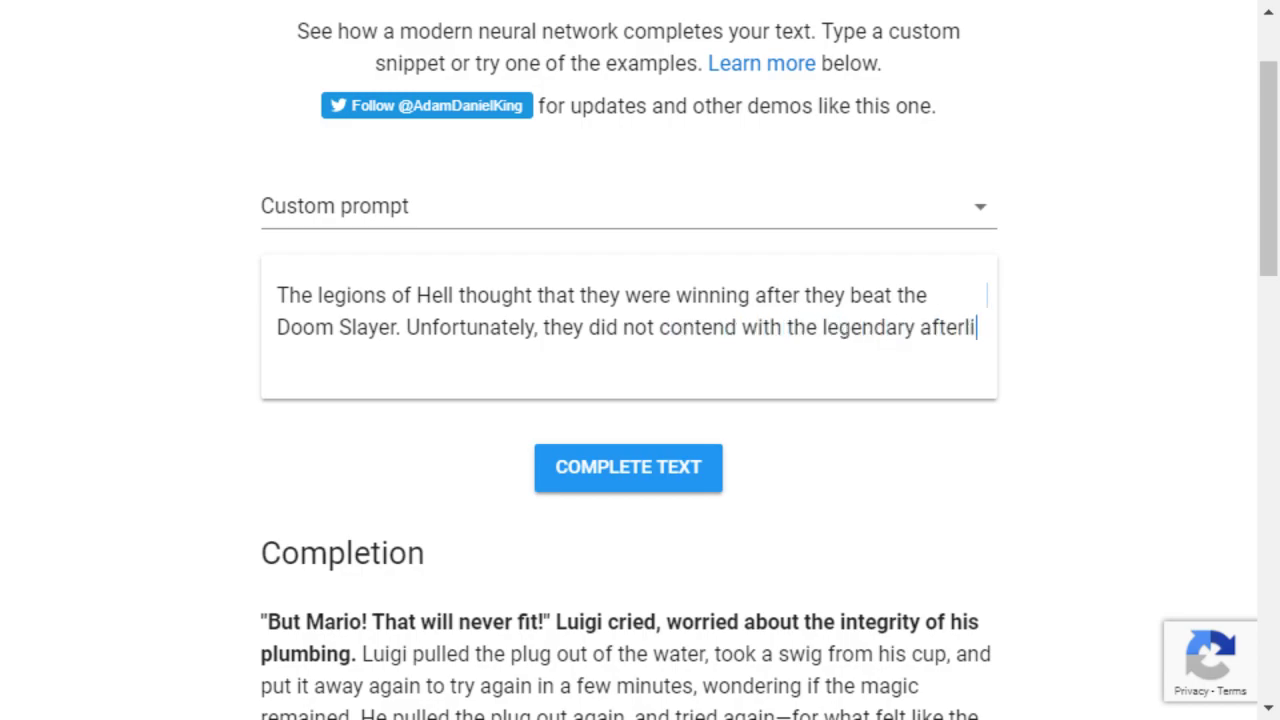
type("fe's ace in the hole")
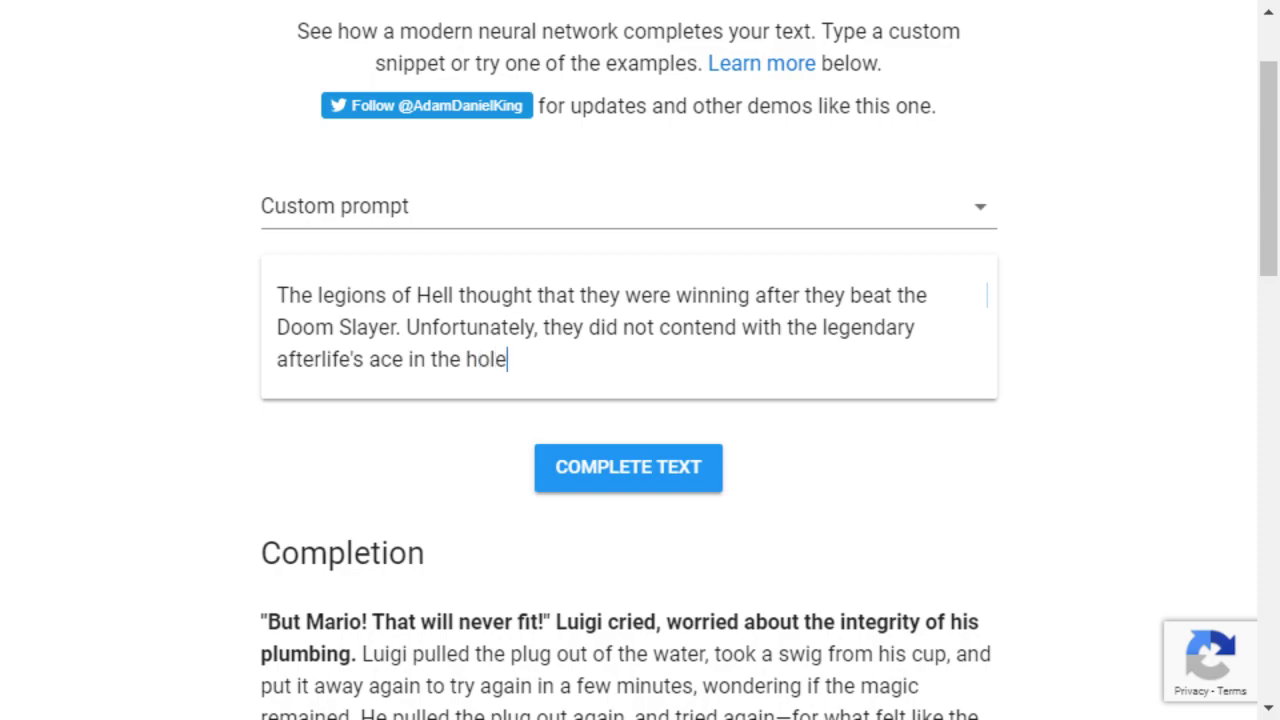
type(": Kenpachi Zaraki.")
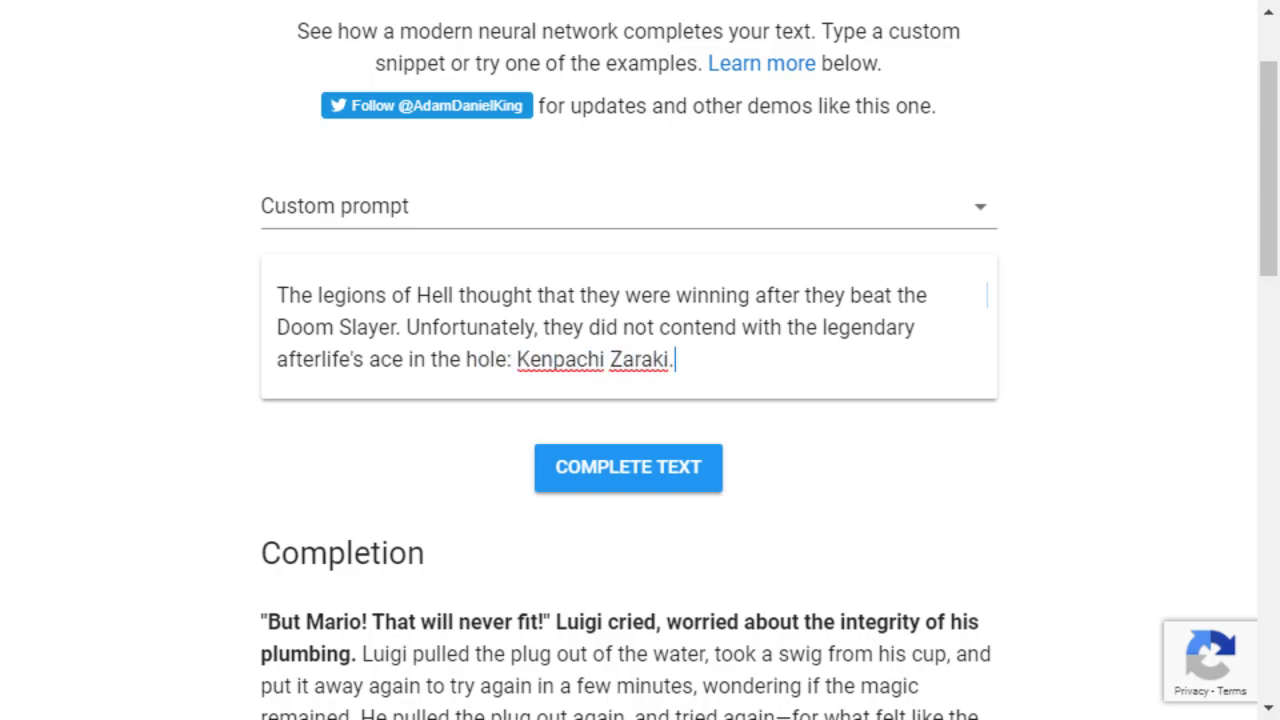
key("Tab")
key("Return")
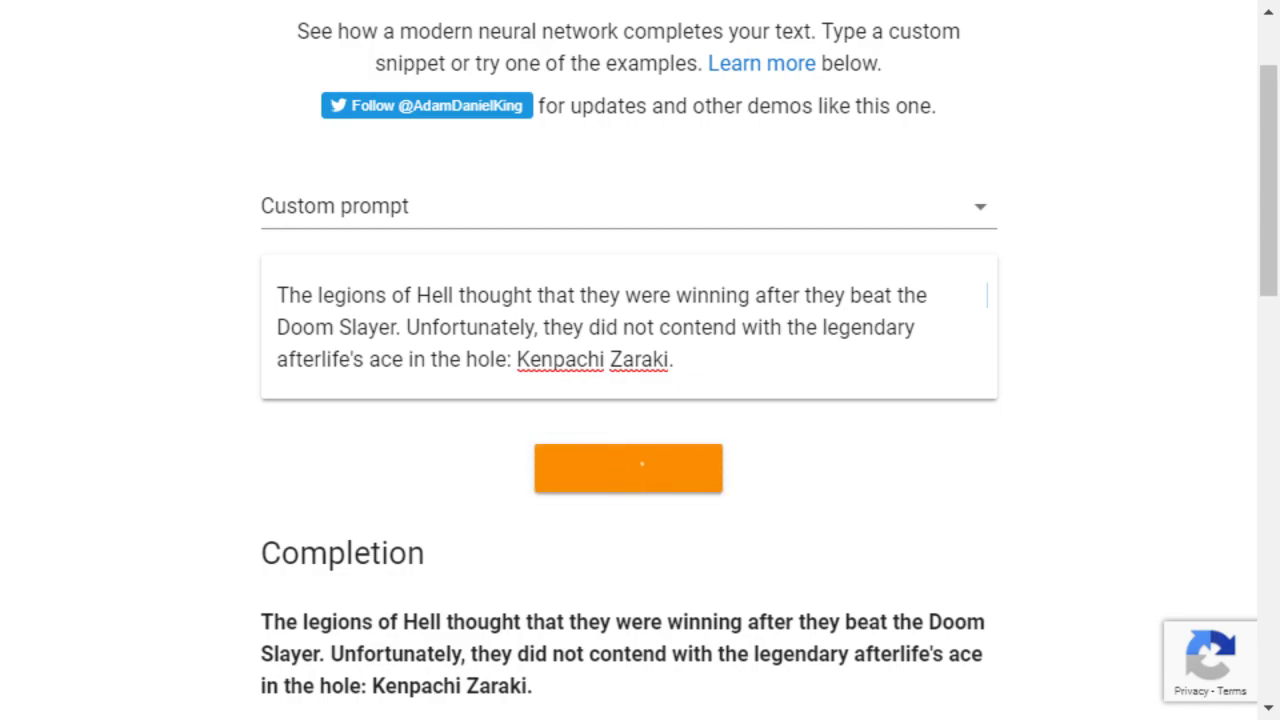
Step: Read the generated completion about the Doom Slayer and Kenpachi Zaraki through to its end
scroll(640, 360, "down", 4)
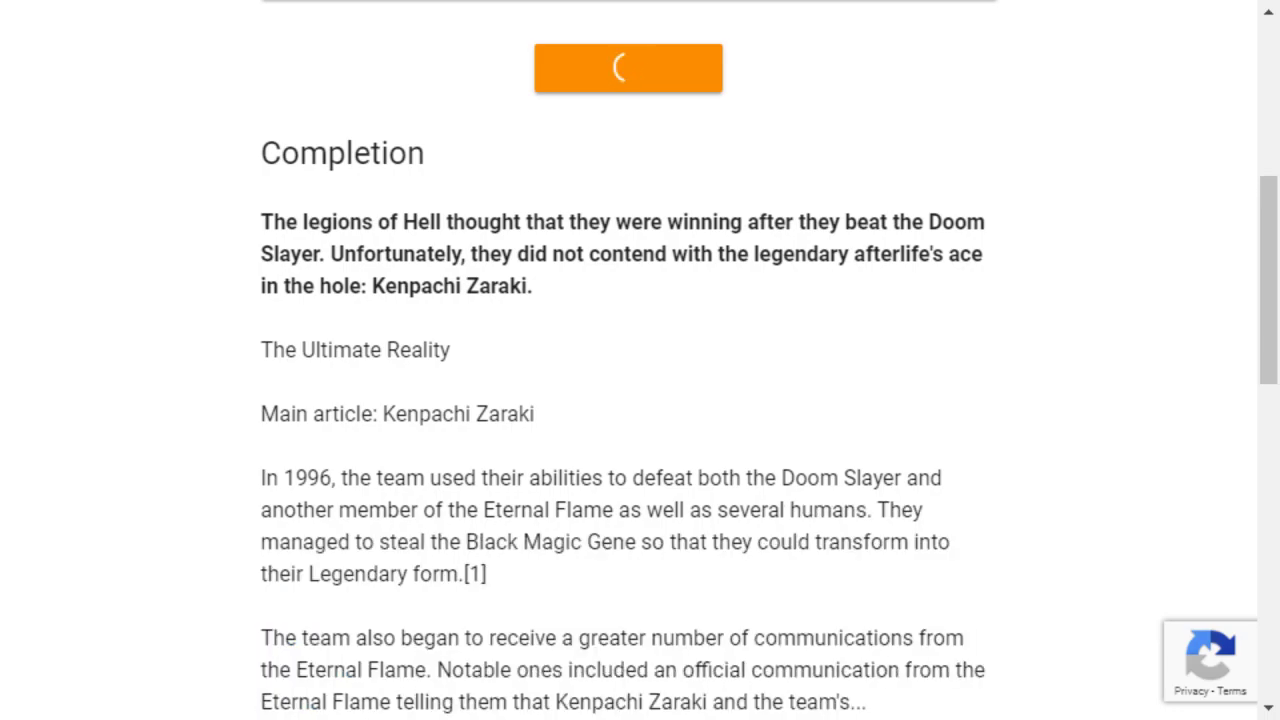
scroll(640, 360, "down", 1)
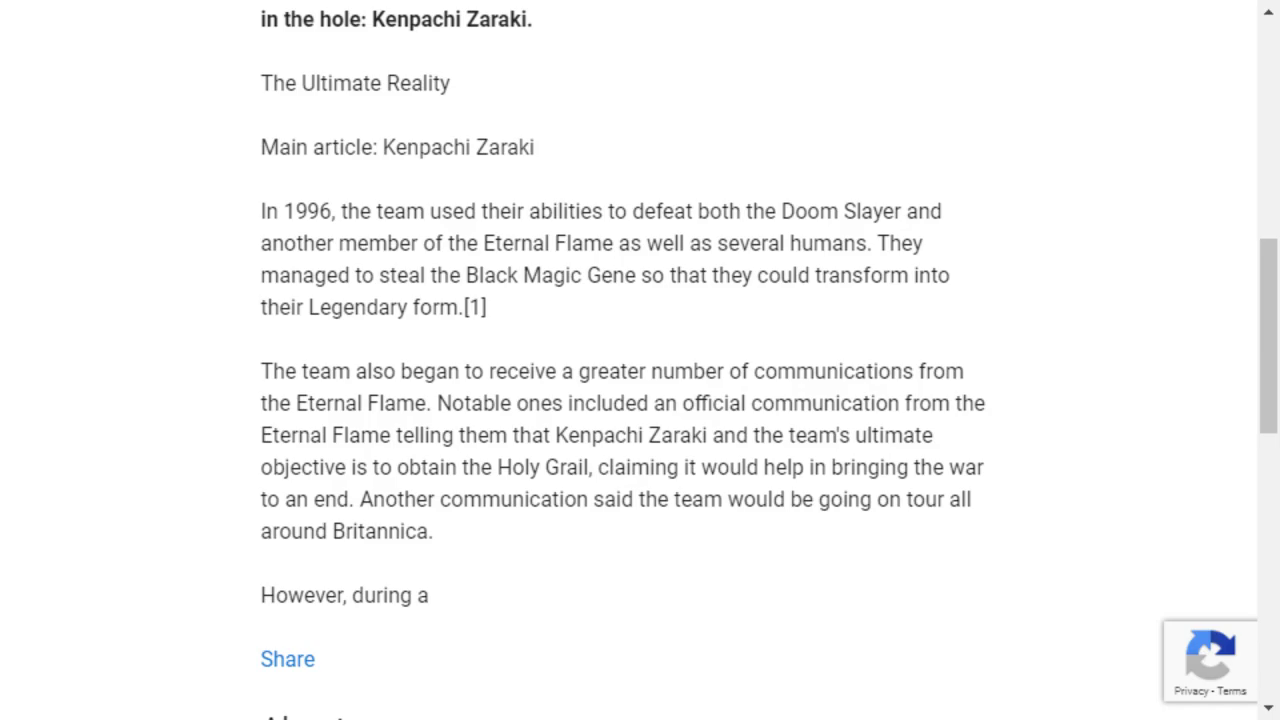
scroll(628, 360, "up", 7)
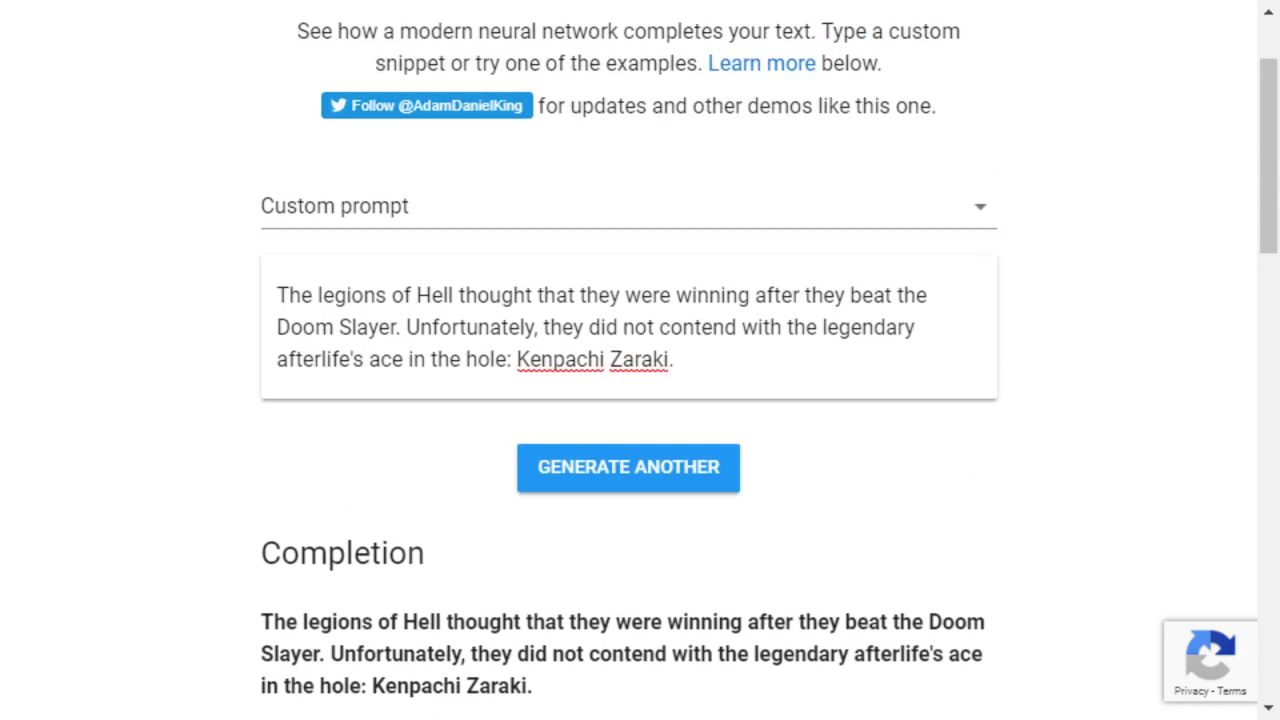
Step: Replace the whole custom prompt with the opening line "ALL HAIL BRITANNIA!" in quotation marks
key("ctrl+a")
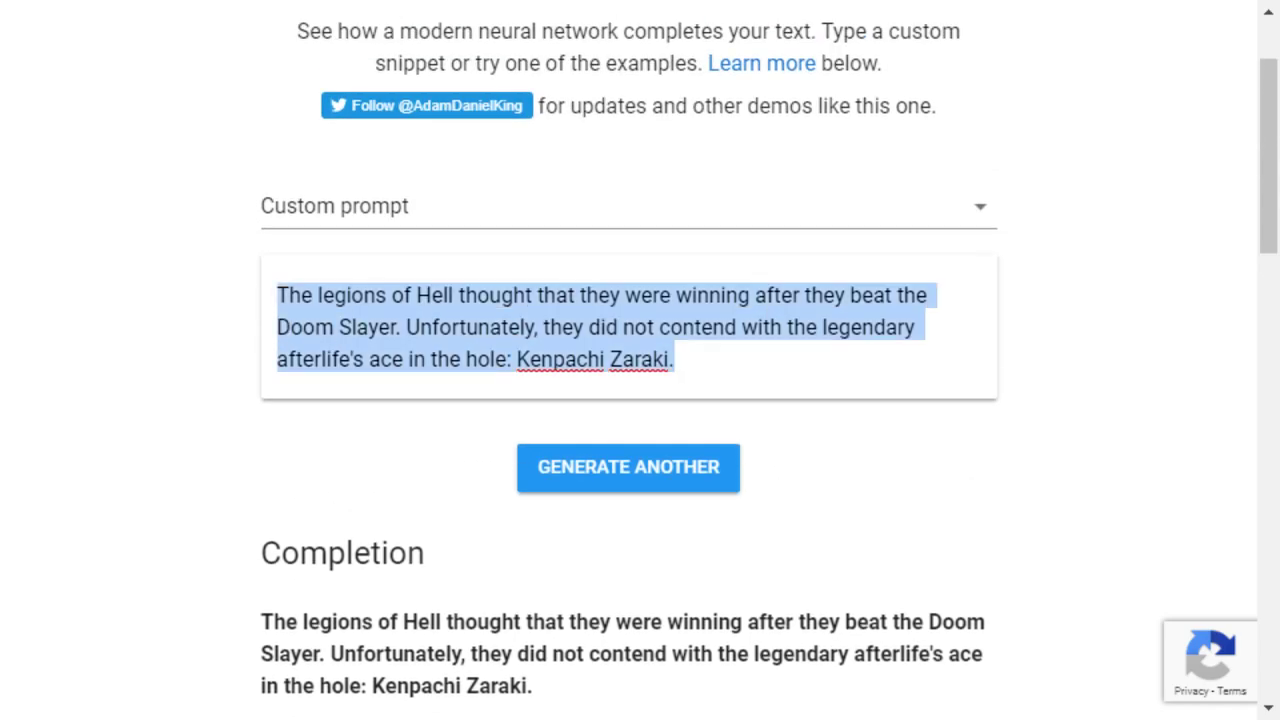
type("\"ALL HAIL BRAI")
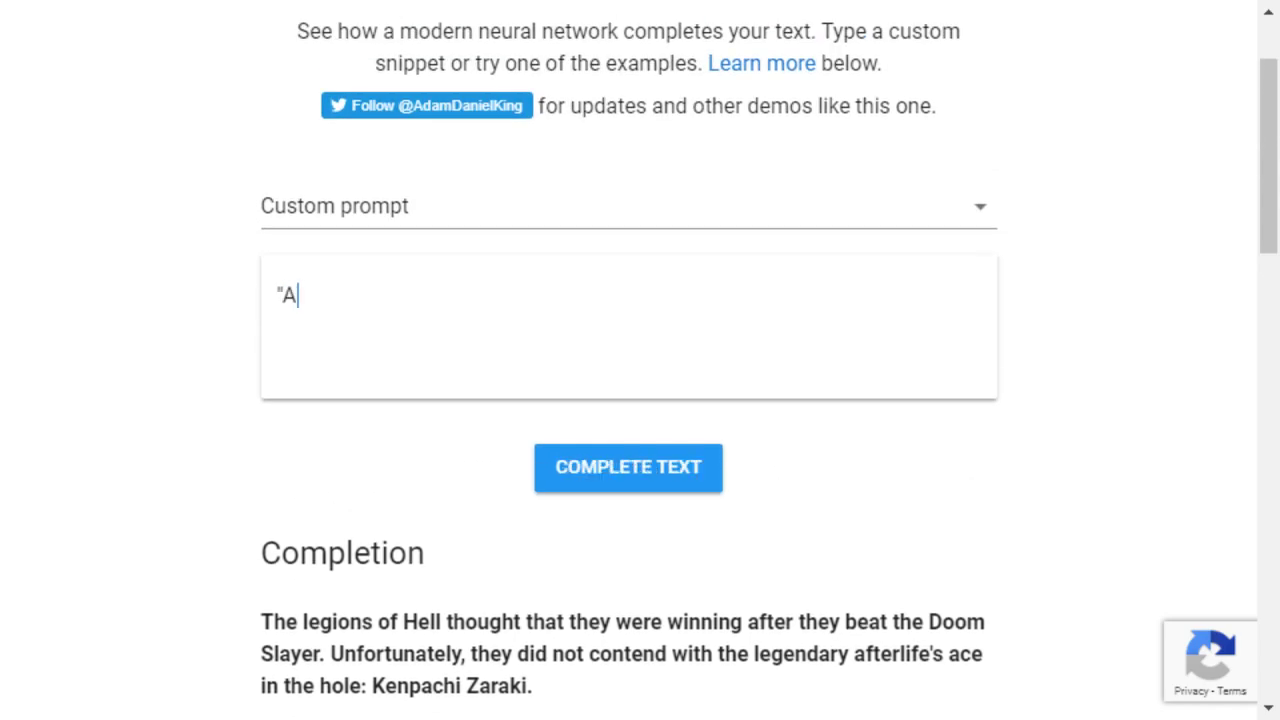
key("BackSpace")
key("BackSpace")
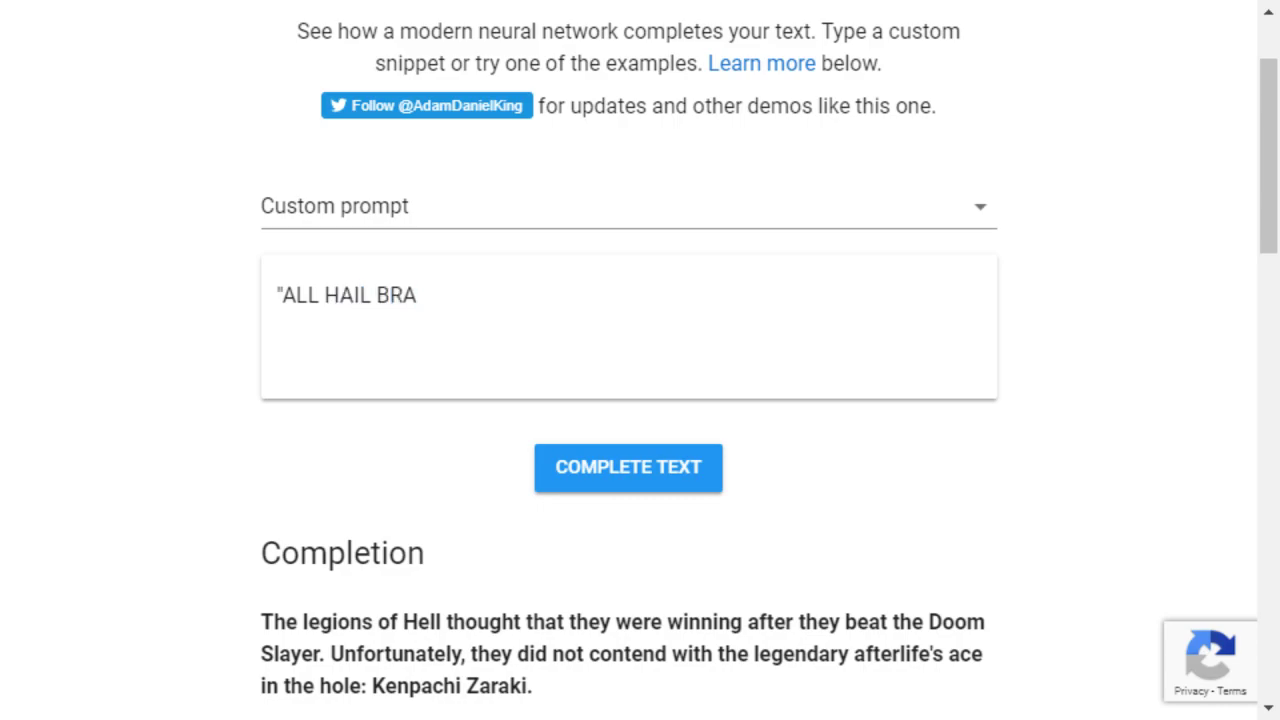
type("ITANNIA!")
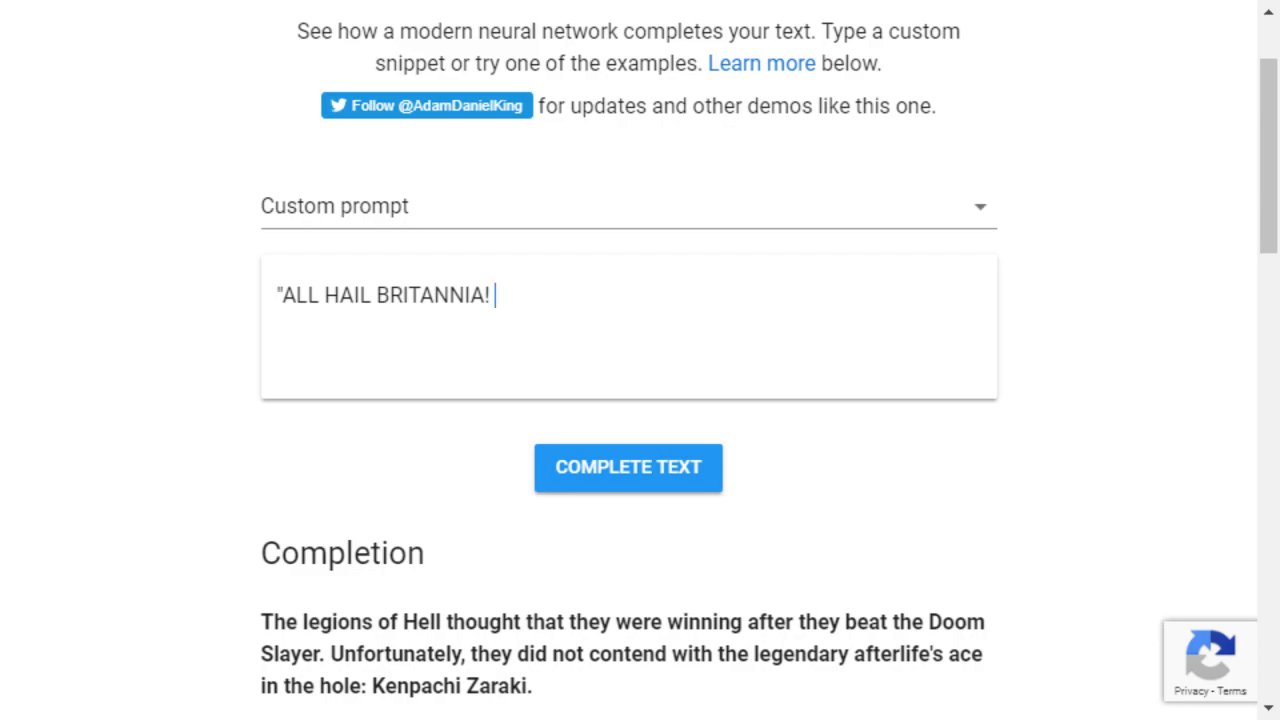
key("BackSpace")
type("\"")
Step: Add a second paragraph after a blank line: "Aw fuck, this is gonna be one hell of a job," Kenpachi sighed
key("Return")
key("Return")
type("\"Aw fuck")
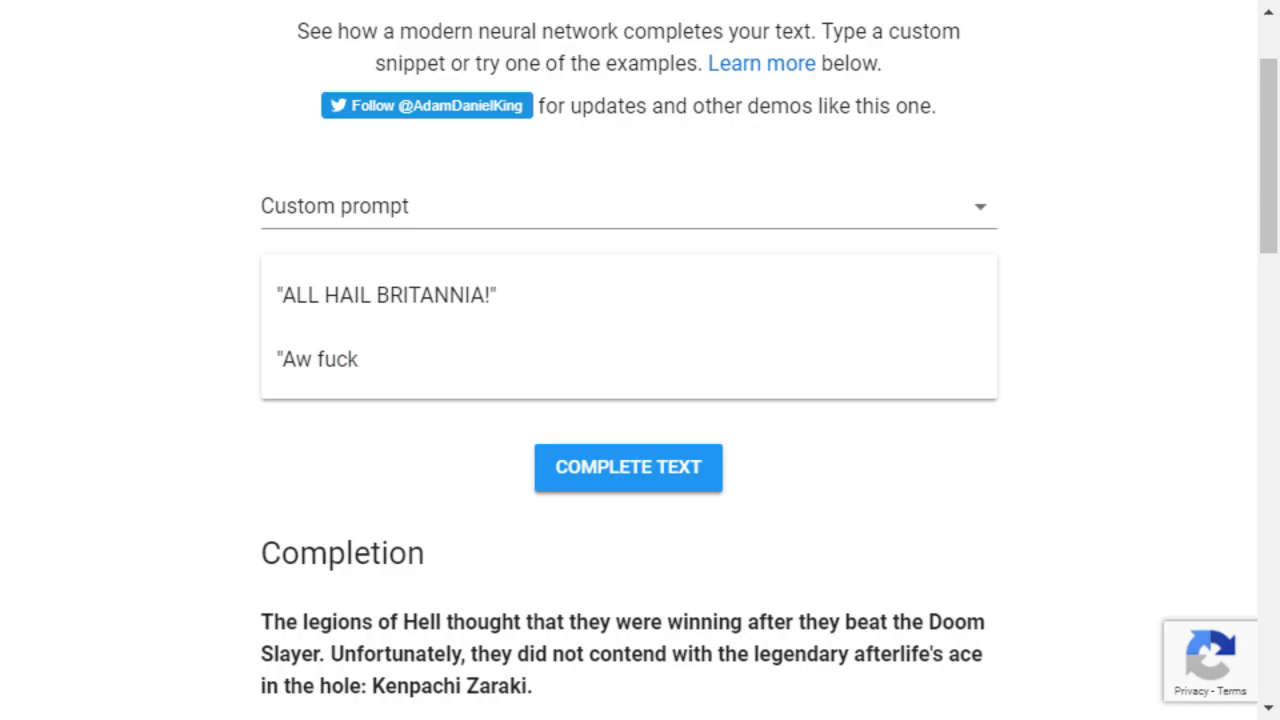
type(", this is gonna b")
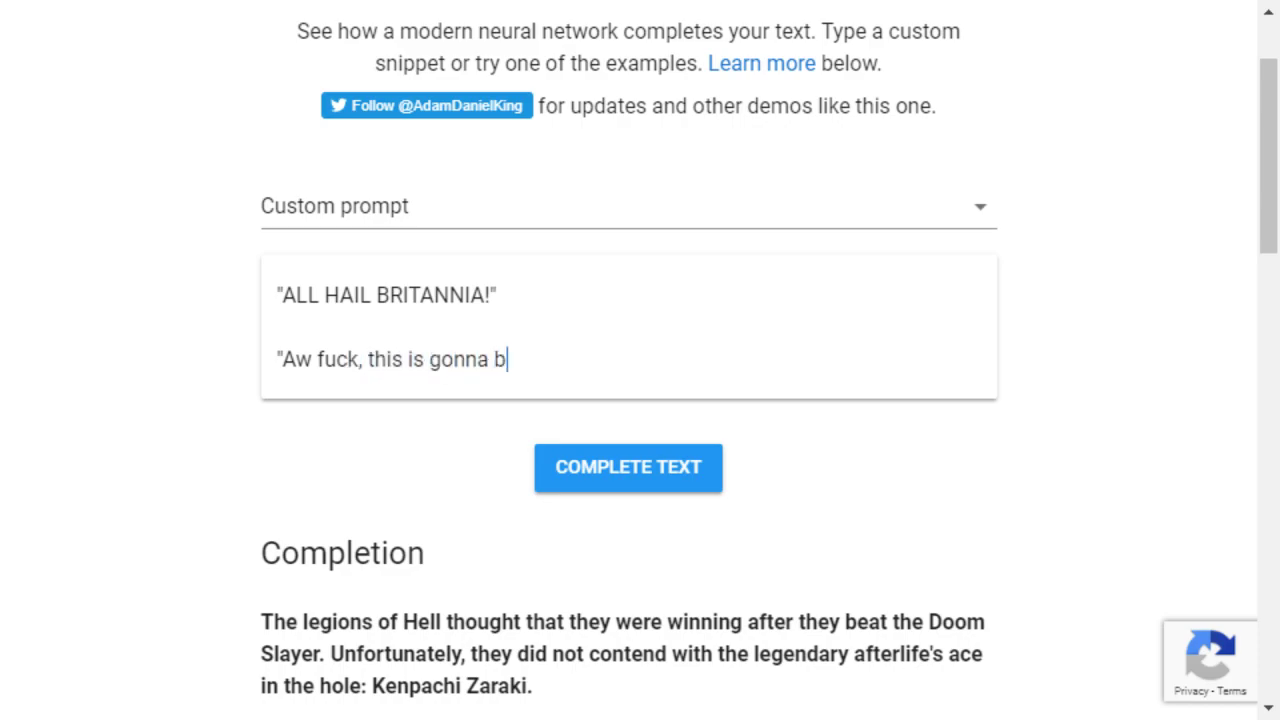
type("e one hell of a job,")
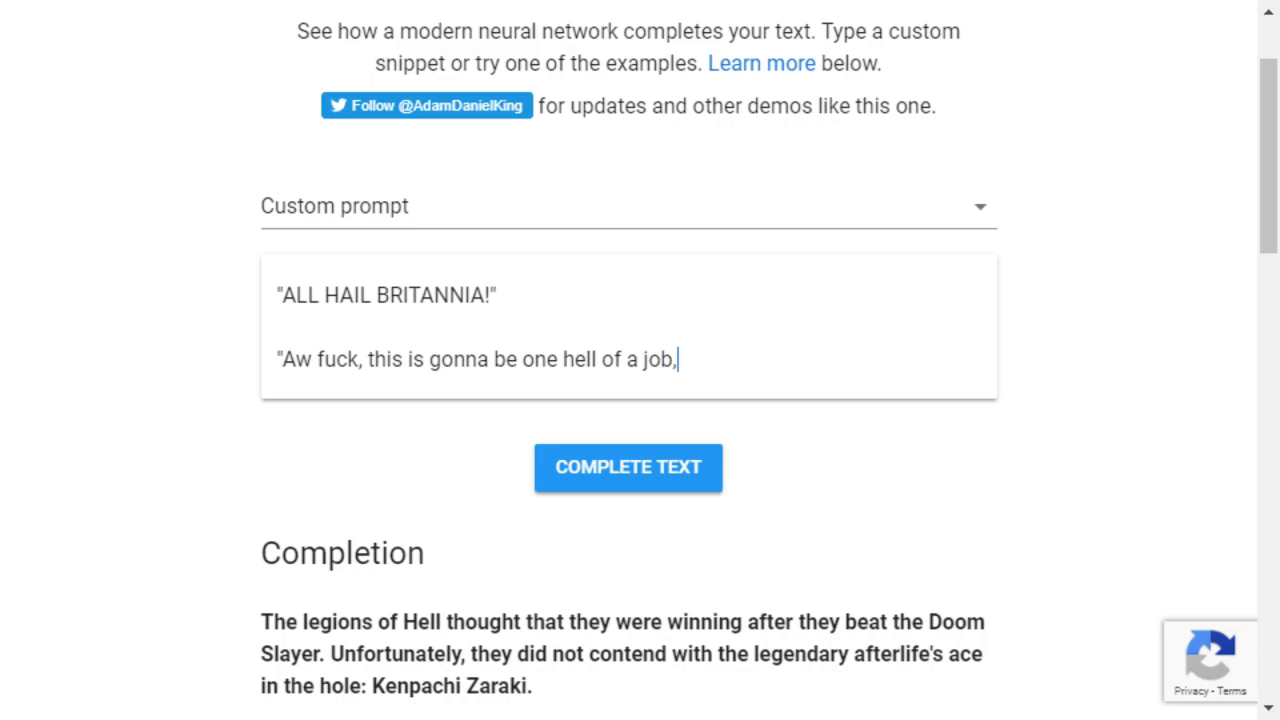
type("\" Kenpachi sighed.")
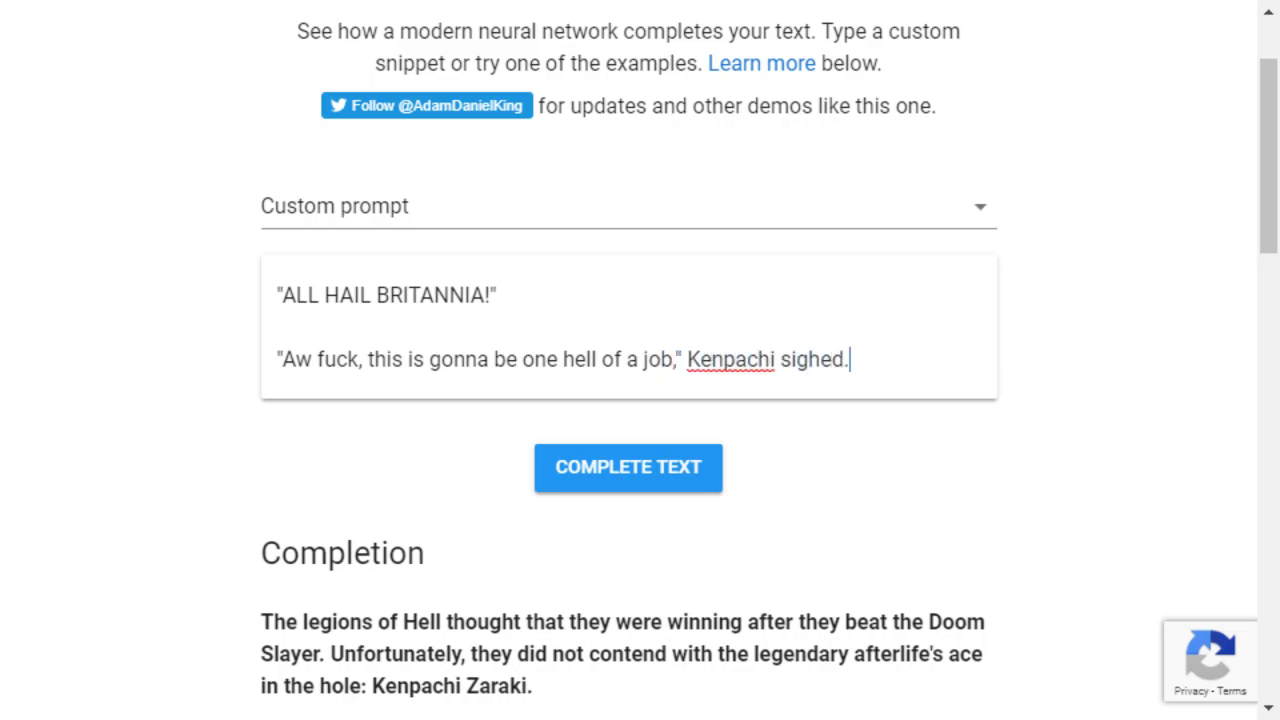
Step: Continue with "He knew he would be able to take them out, but only if Yachiru got down and allowed him to rampage." and generate the completion
type(" He knew he ")
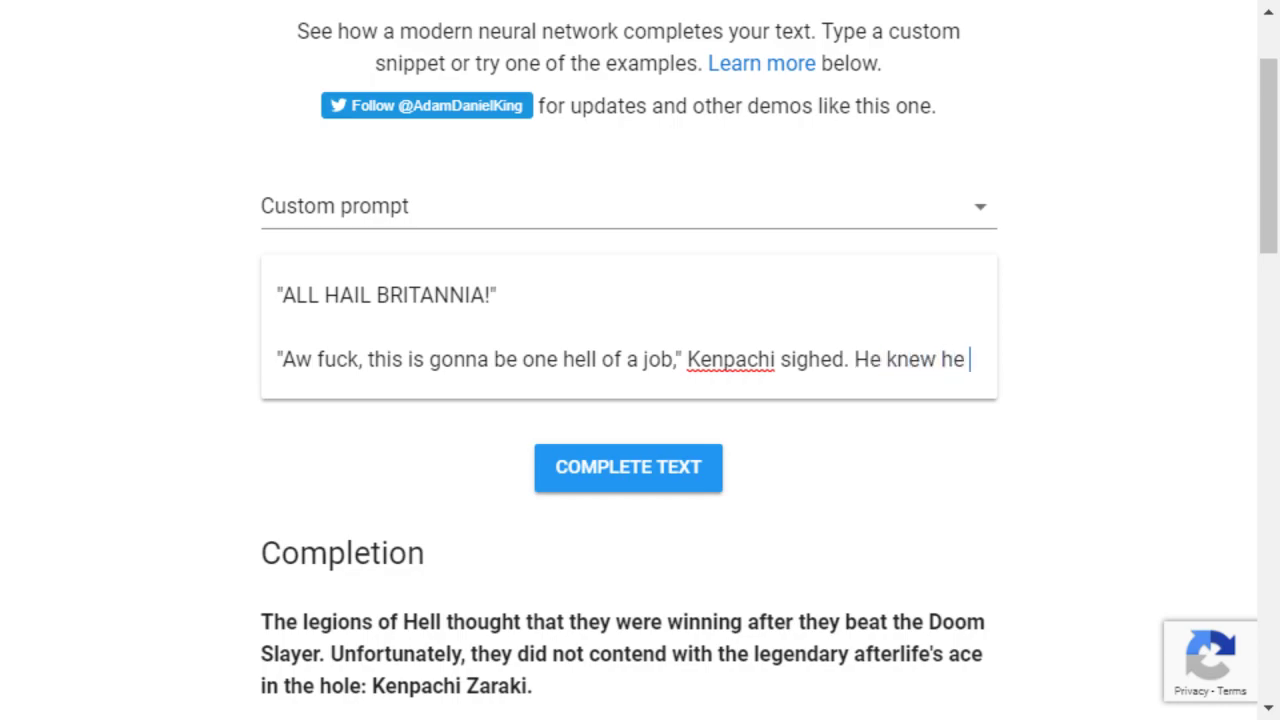
type("would be able to take")
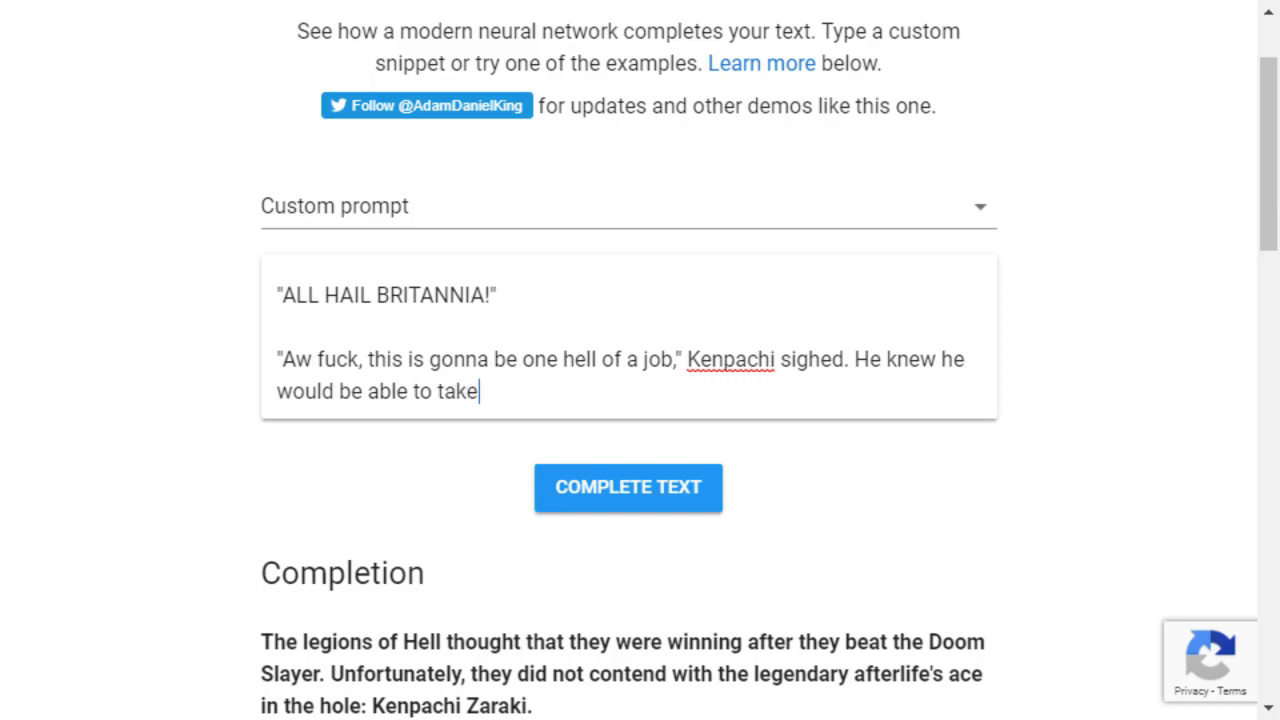
type(" them out, b")
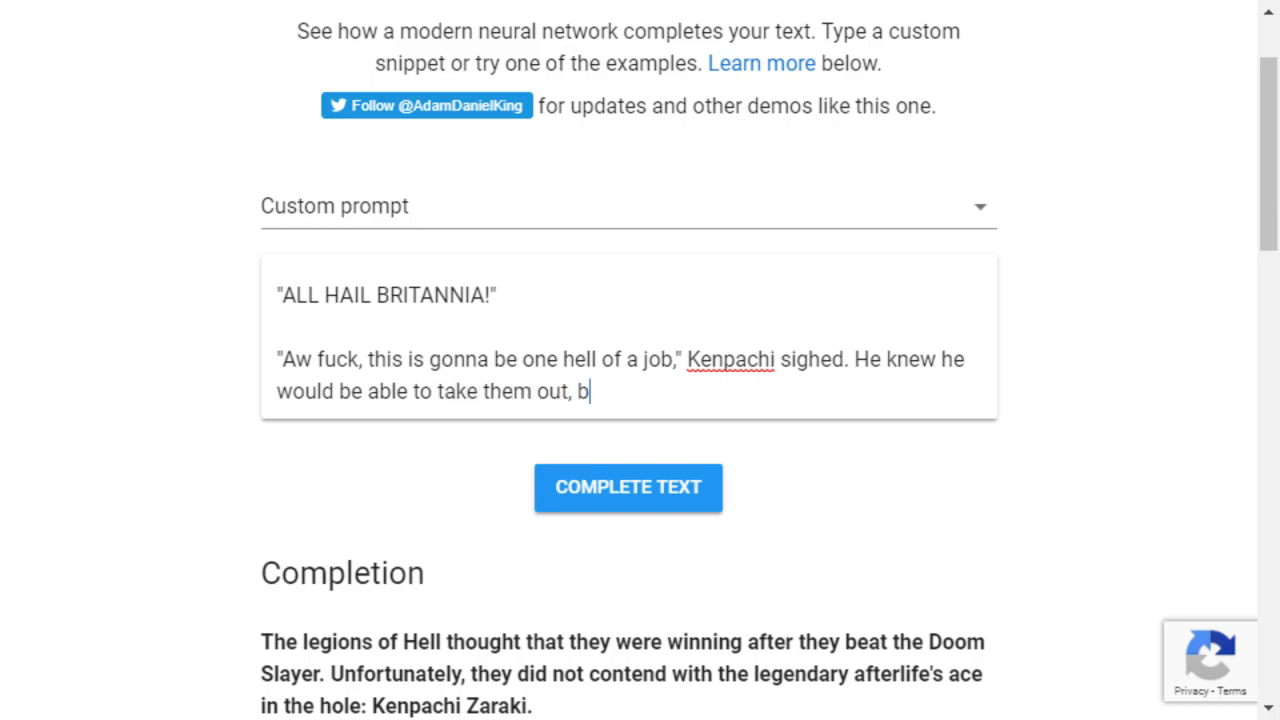
type("ut only if Y")
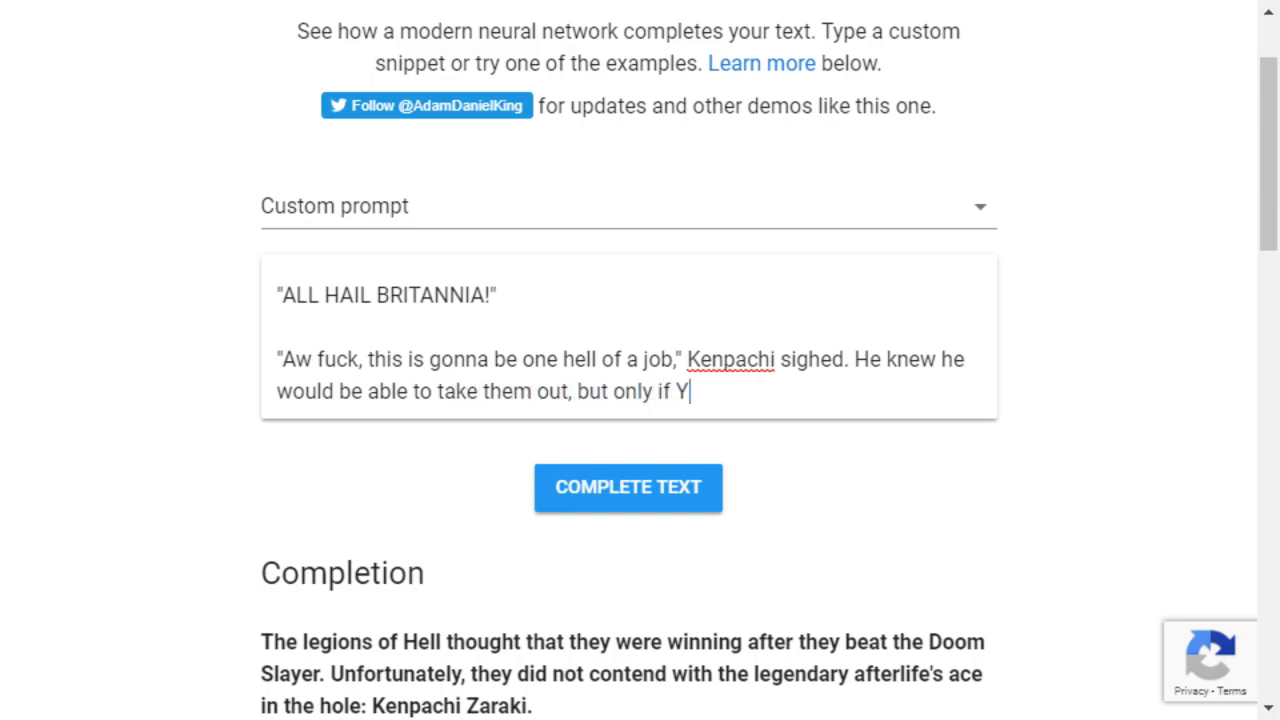
type("achiru got down and a")
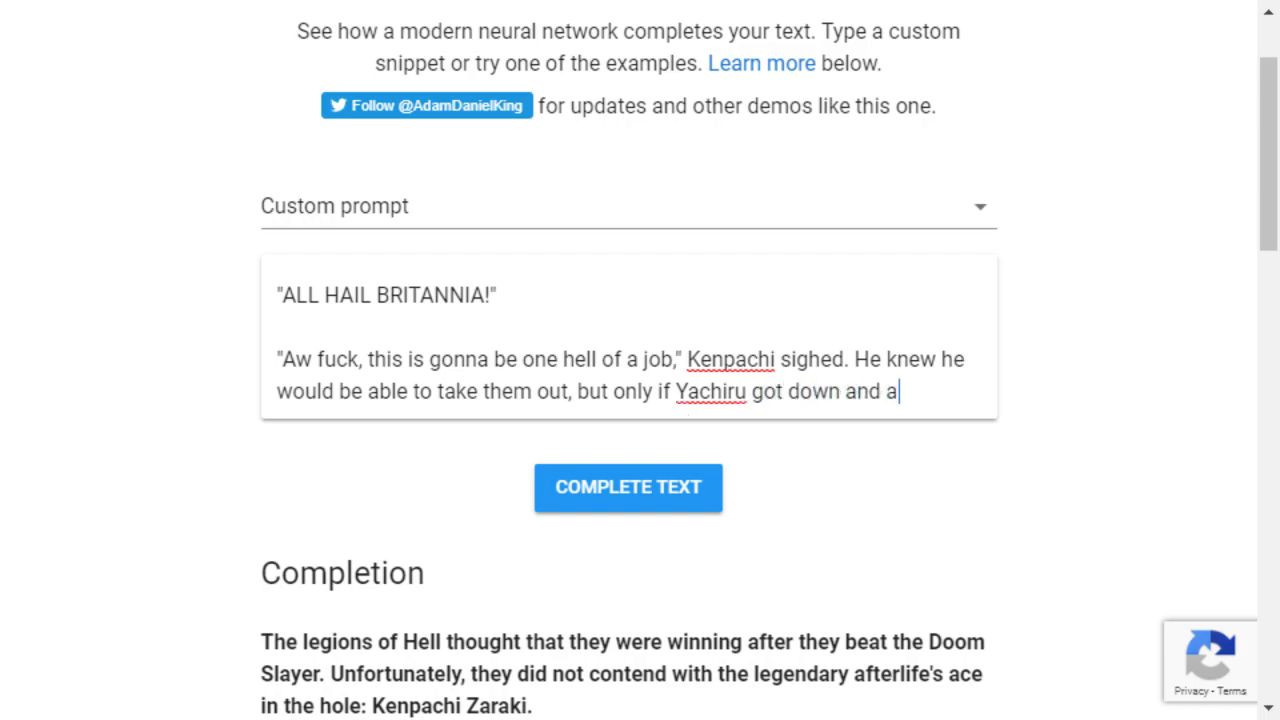
type("llowed him to rampage.")
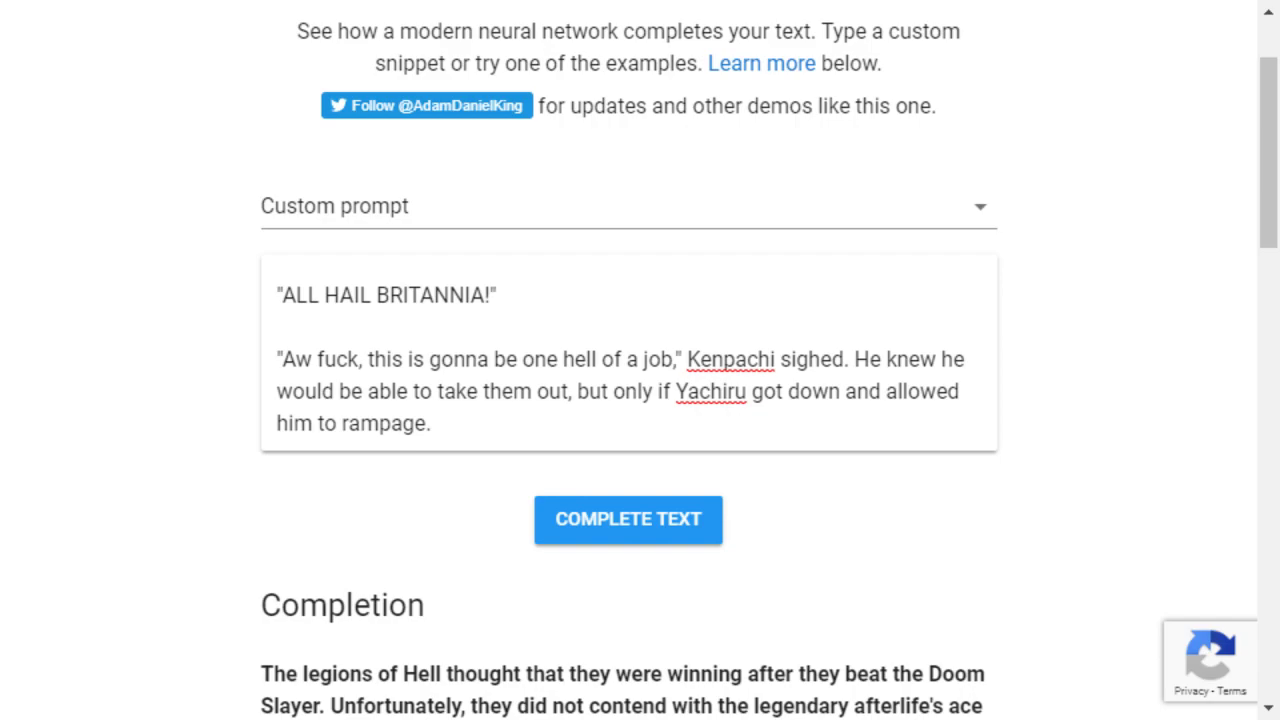
left_click(628, 519)
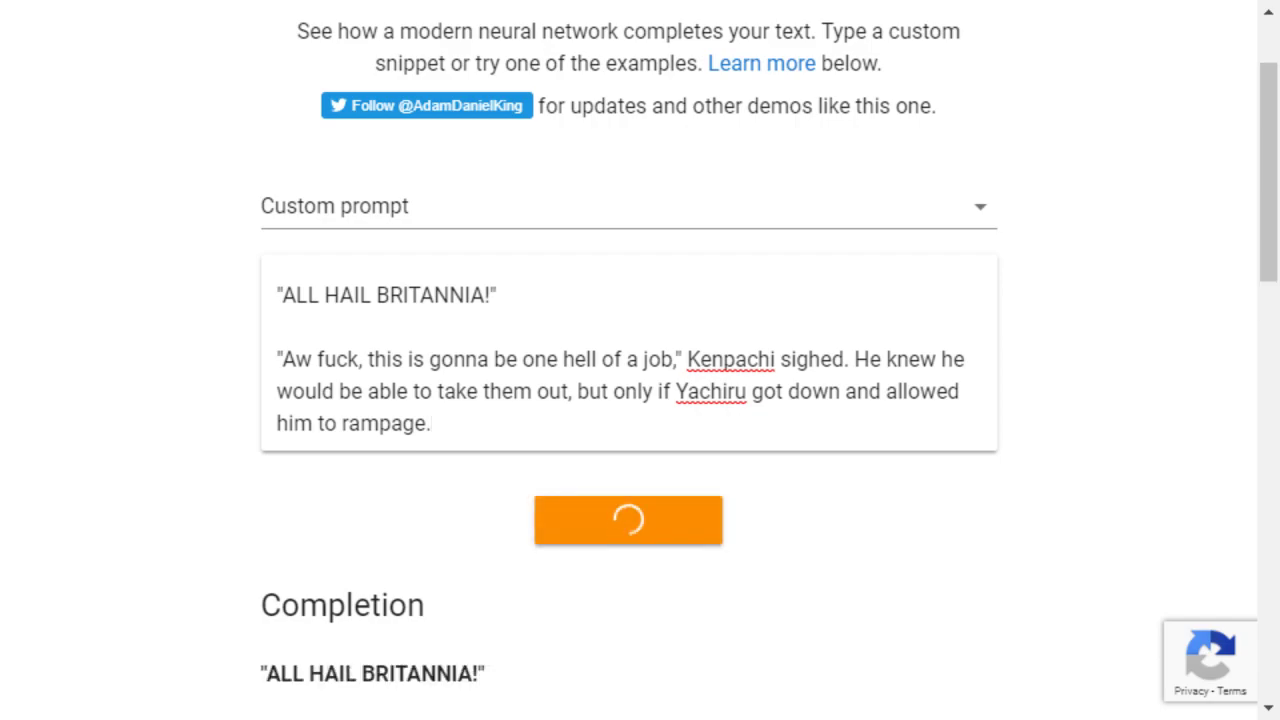
Step: Read the generated completion about Kenpachi and Yachiru through to its end
scroll(628, 450, "down", 1)
scroll(628, 450, "down", 2)
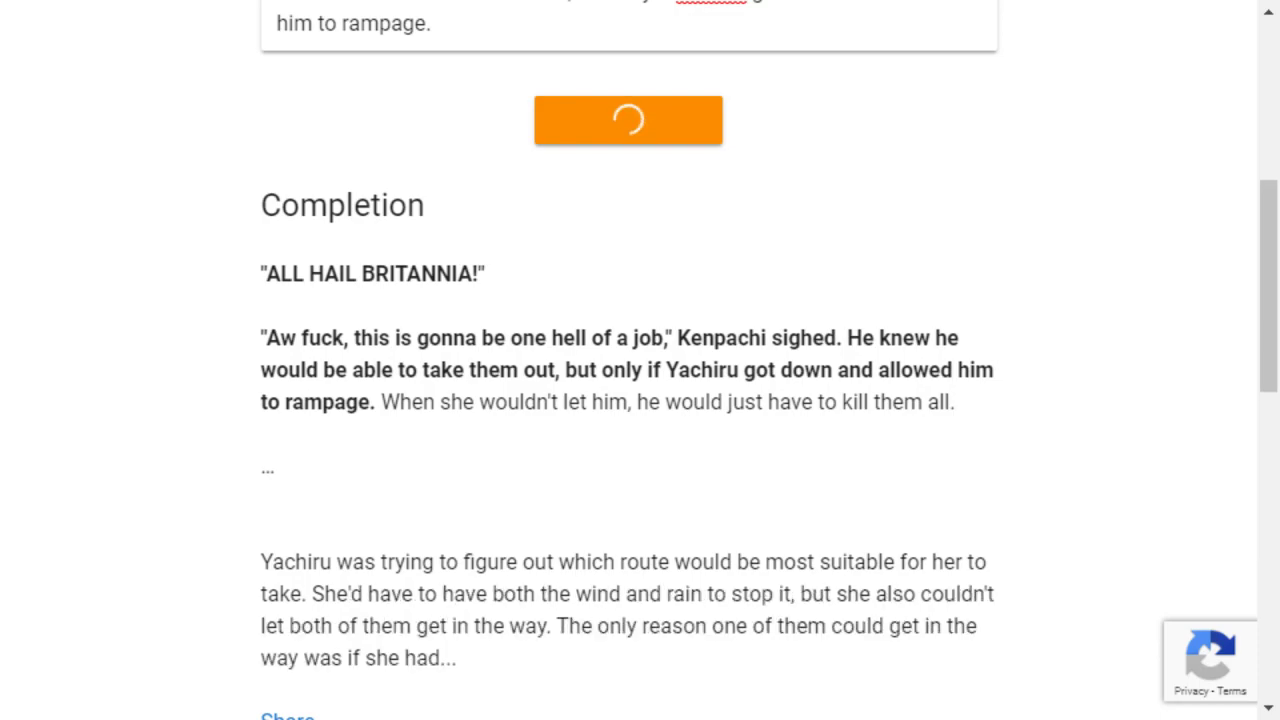
scroll(628, 400, "down", 3)
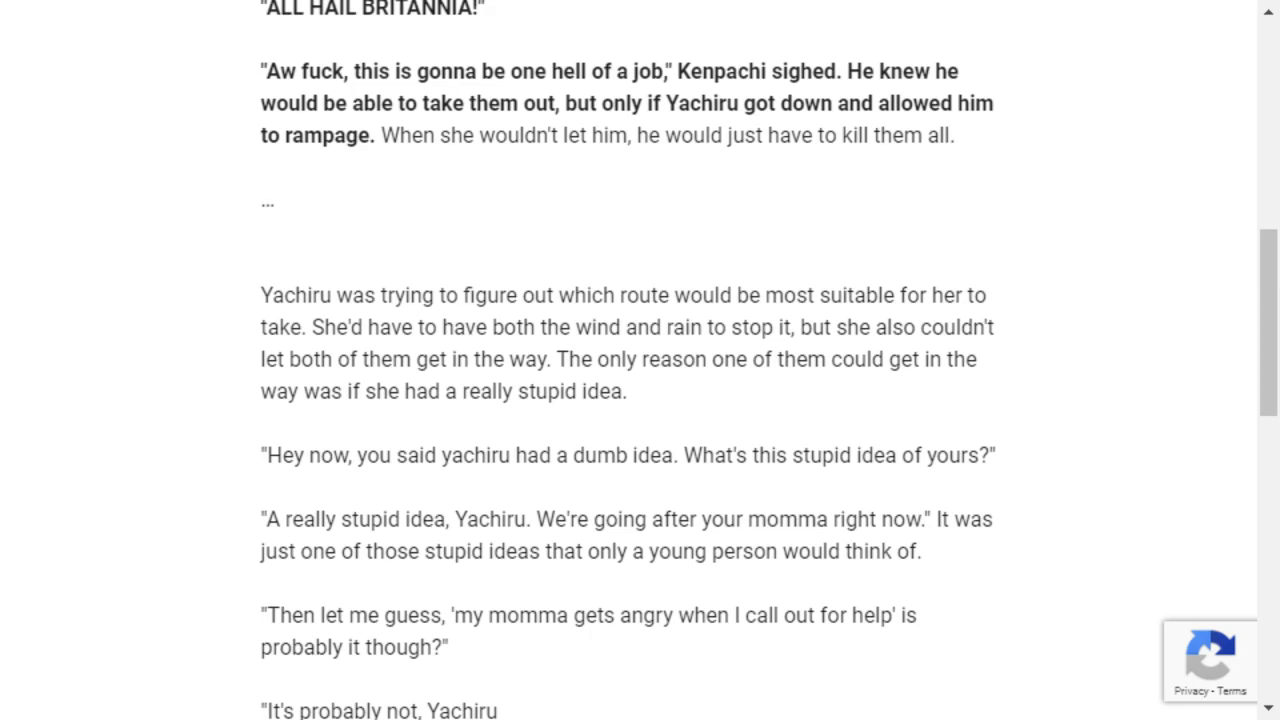
scroll(640, 360, "down", 3)
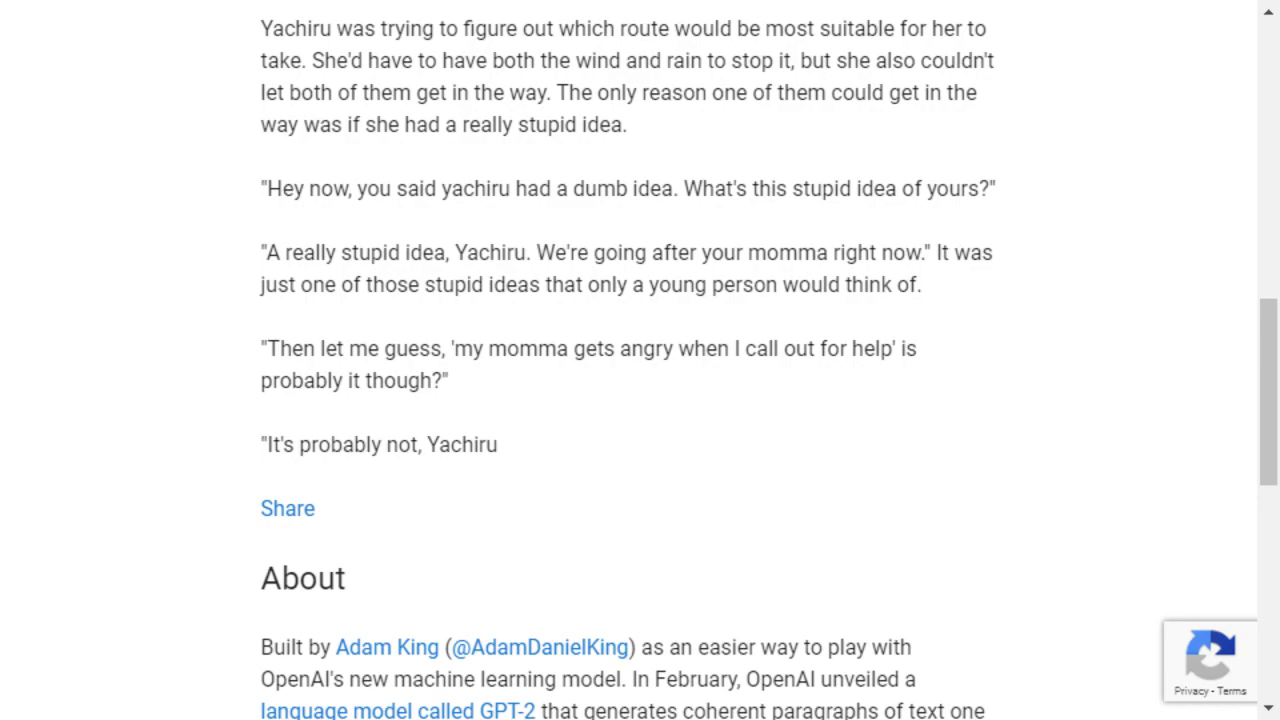
scroll(640, 360, "up", 1)
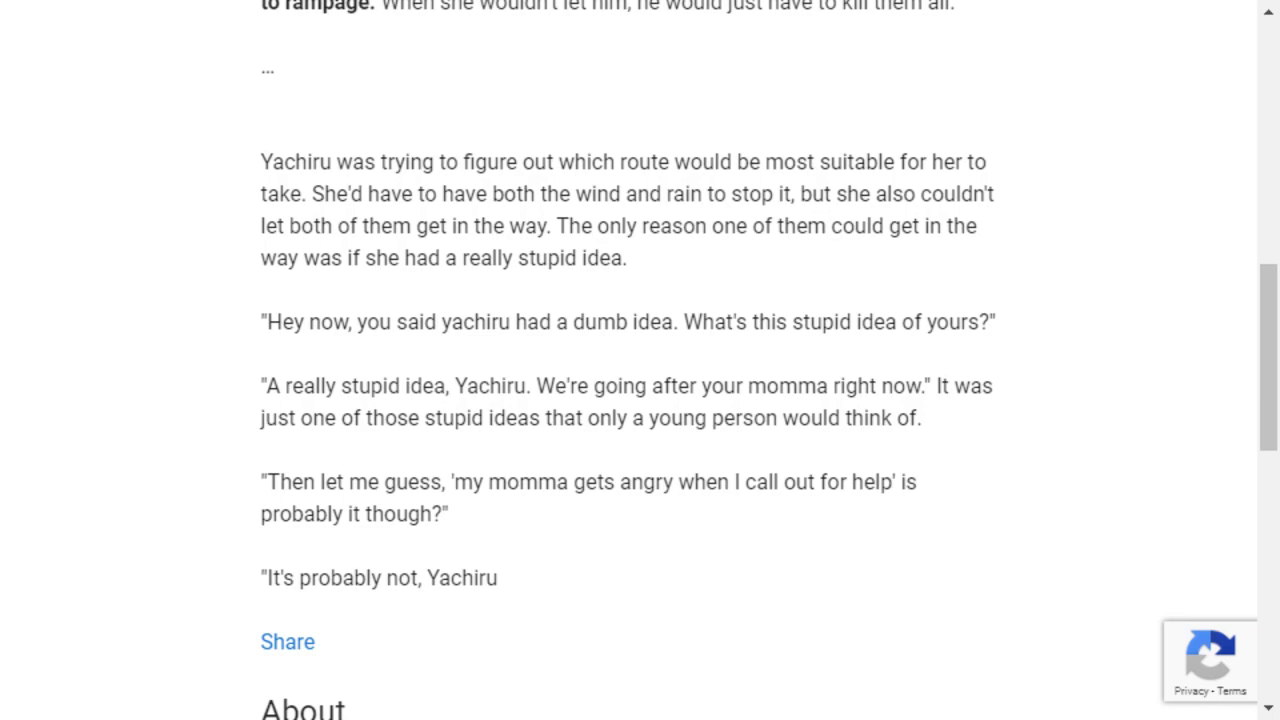
scroll(628, 360, "down", 2)
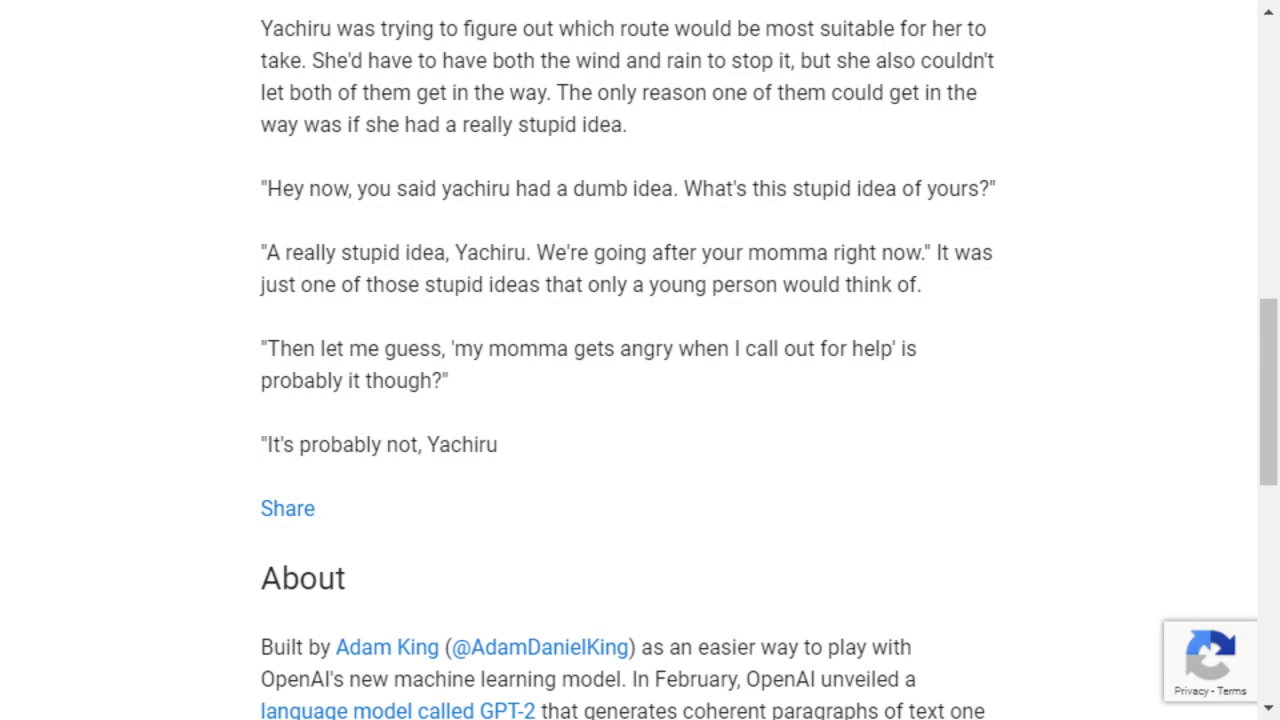
Step: Clear the whole Britannia and Kenpachi text from the custom prompt
scroll(640, 360, "up", 5)
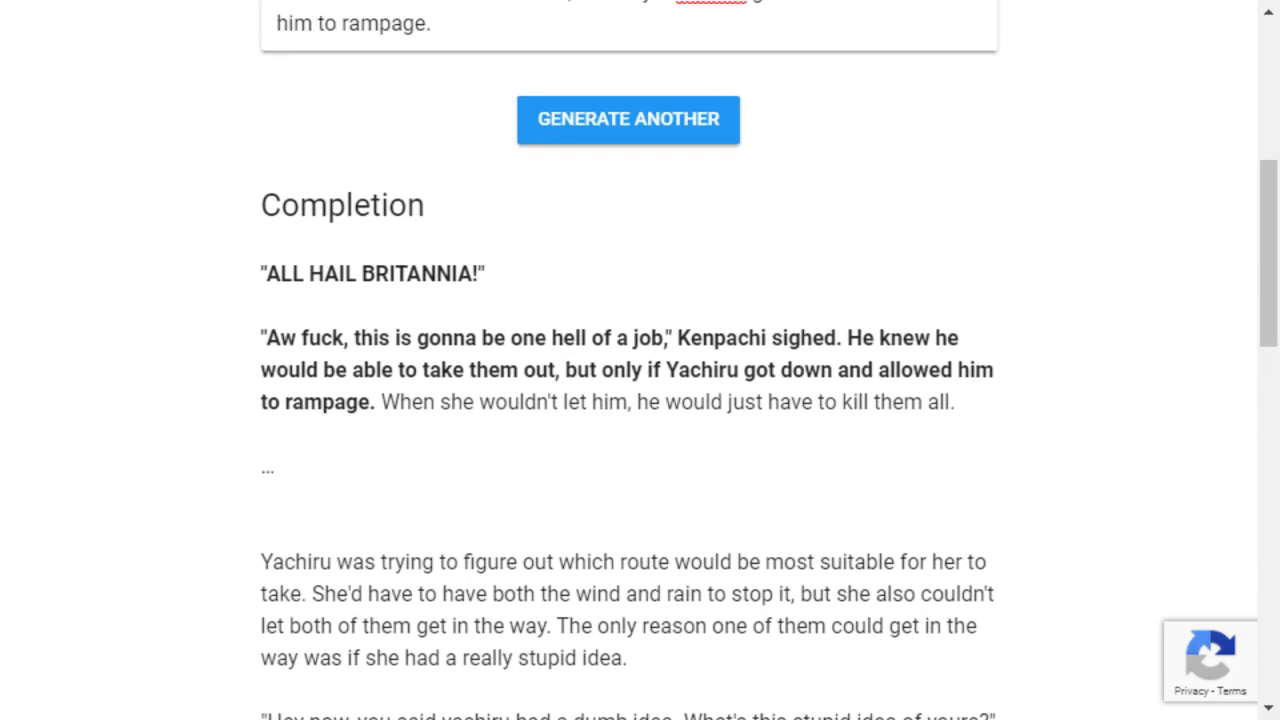
scroll(640, 360, "up", 1)
scroll(640, 360, "up", 4)
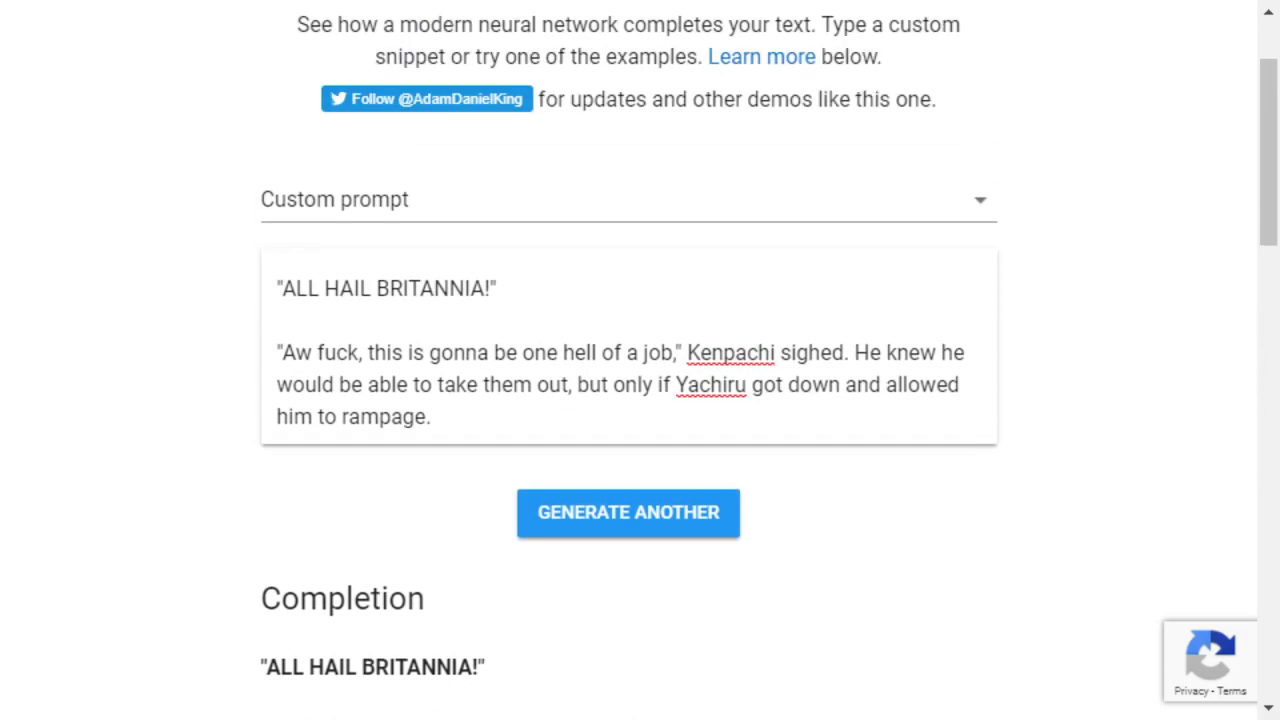
scroll(640, 360, "down", 4)
scroll(640, 360, "up", 3)
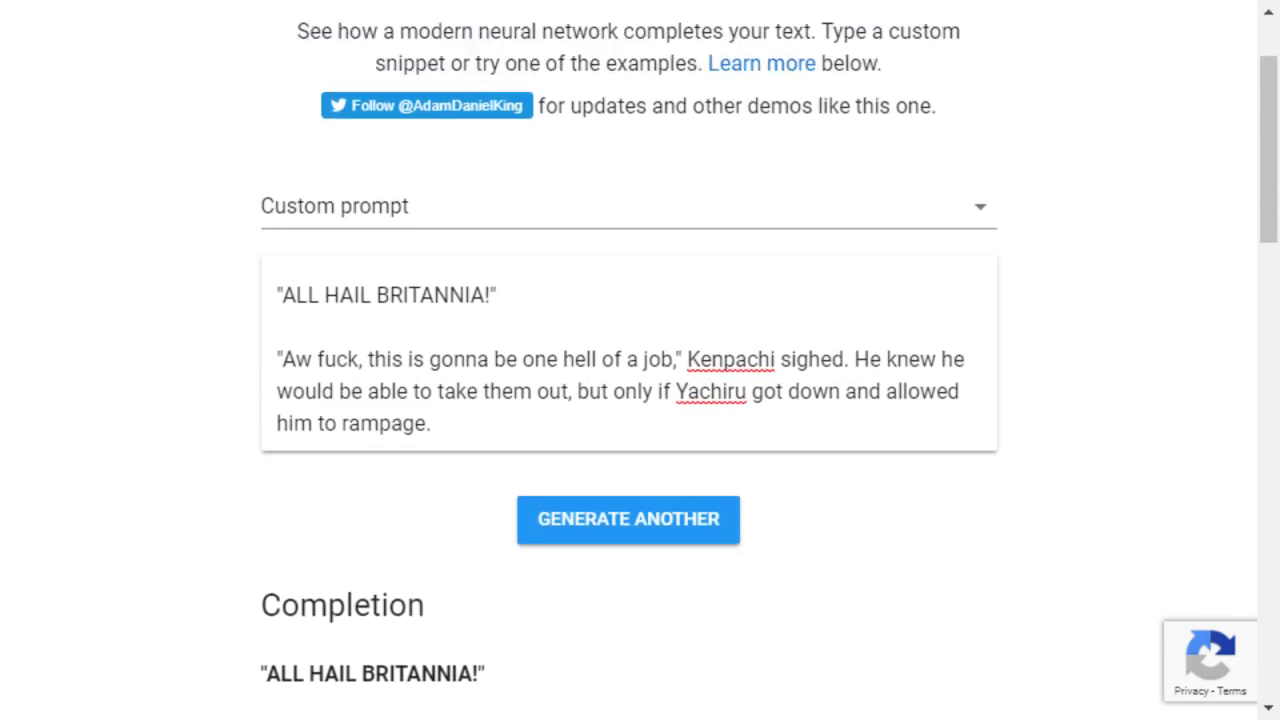
key("ctrl+shift+Up")
key("ctrl+shift+Up")
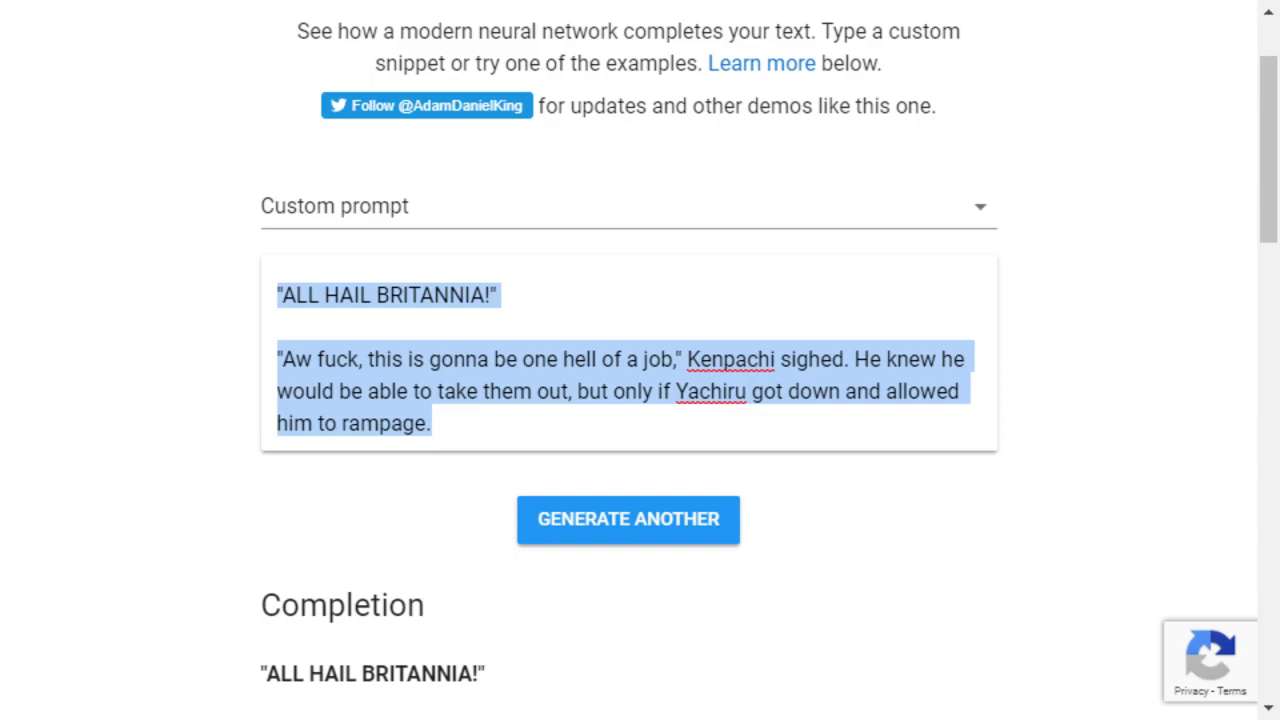
key("BackSpace")
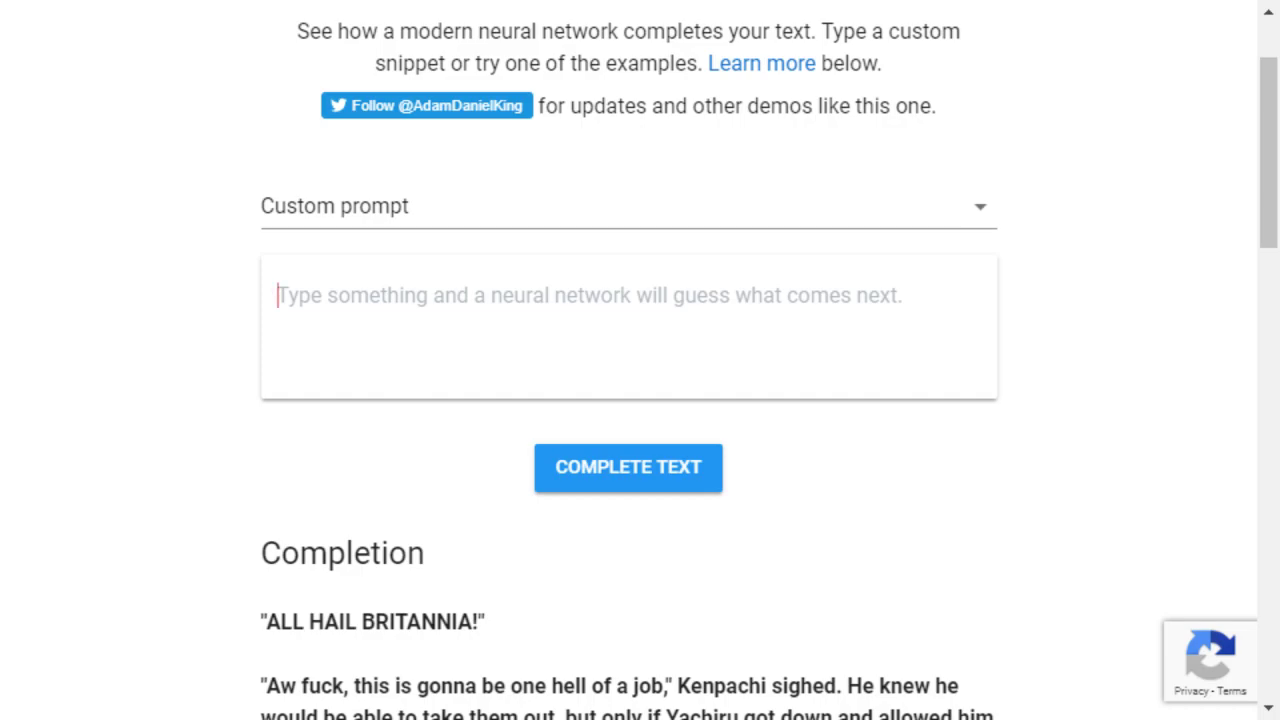
Step: Begin the custom prompt with the spoken line "This will do brilliantly for my research!" in quotation marks
type("\"This wil")
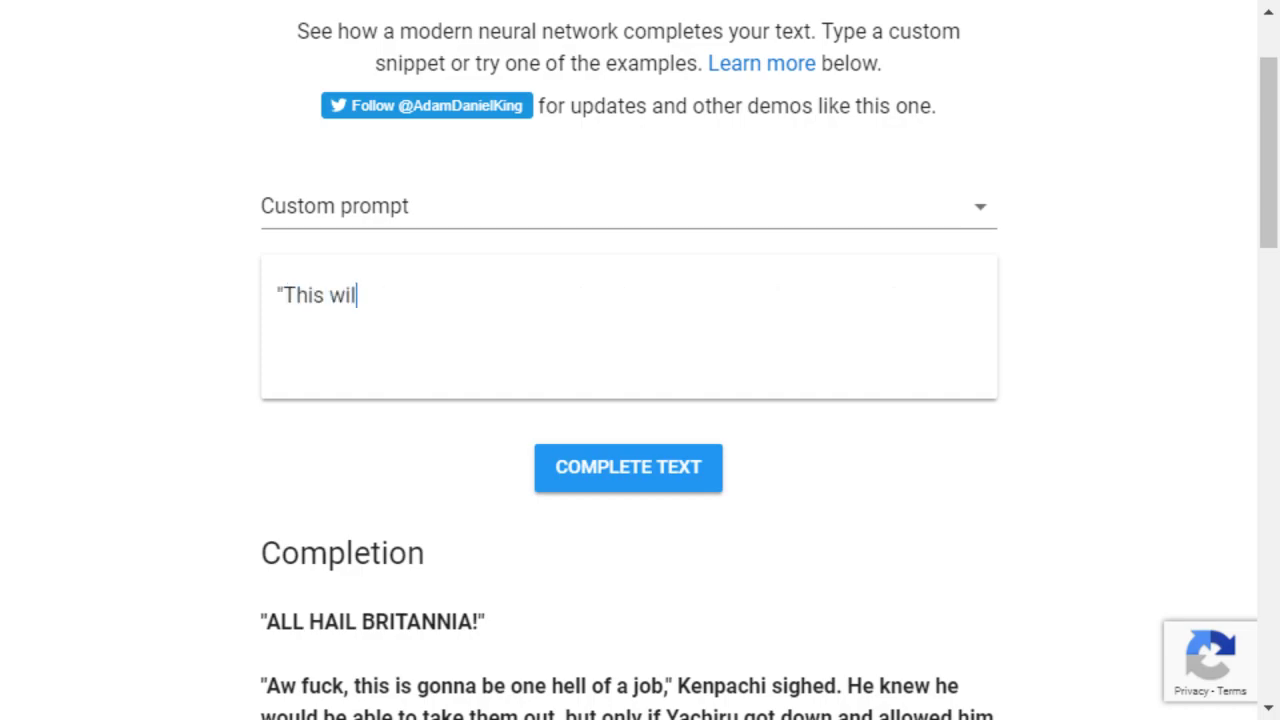
type("l do brilliantrly")
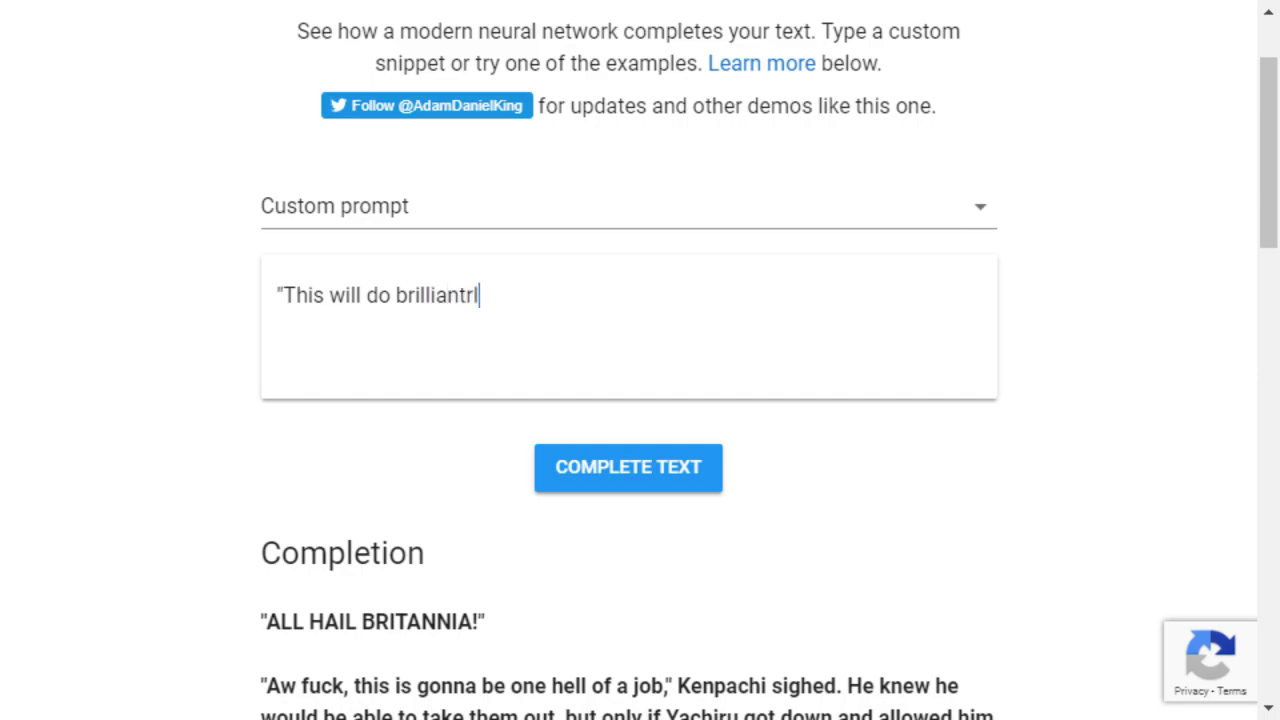
key("BackSpace")
key("BackSpace")
key("BackSpace")
type("ly for my research!")
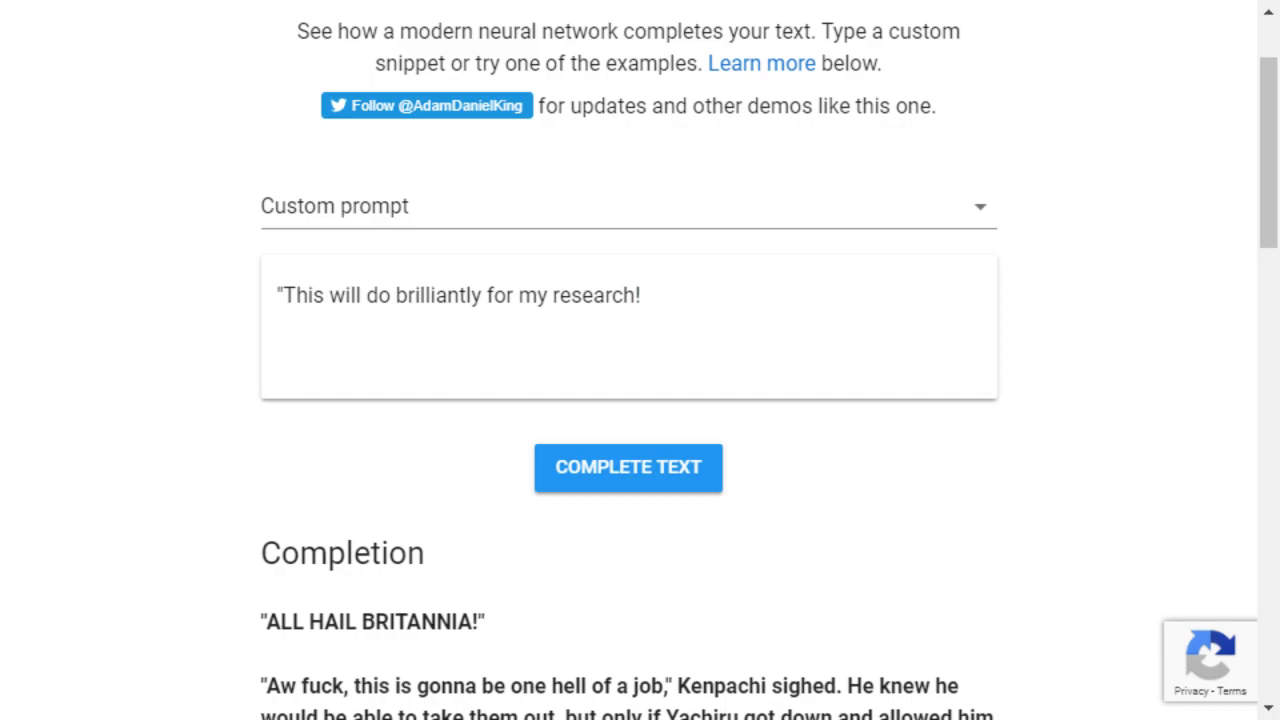
key("BackSpace")
type("\"")
type(" Chrome ")
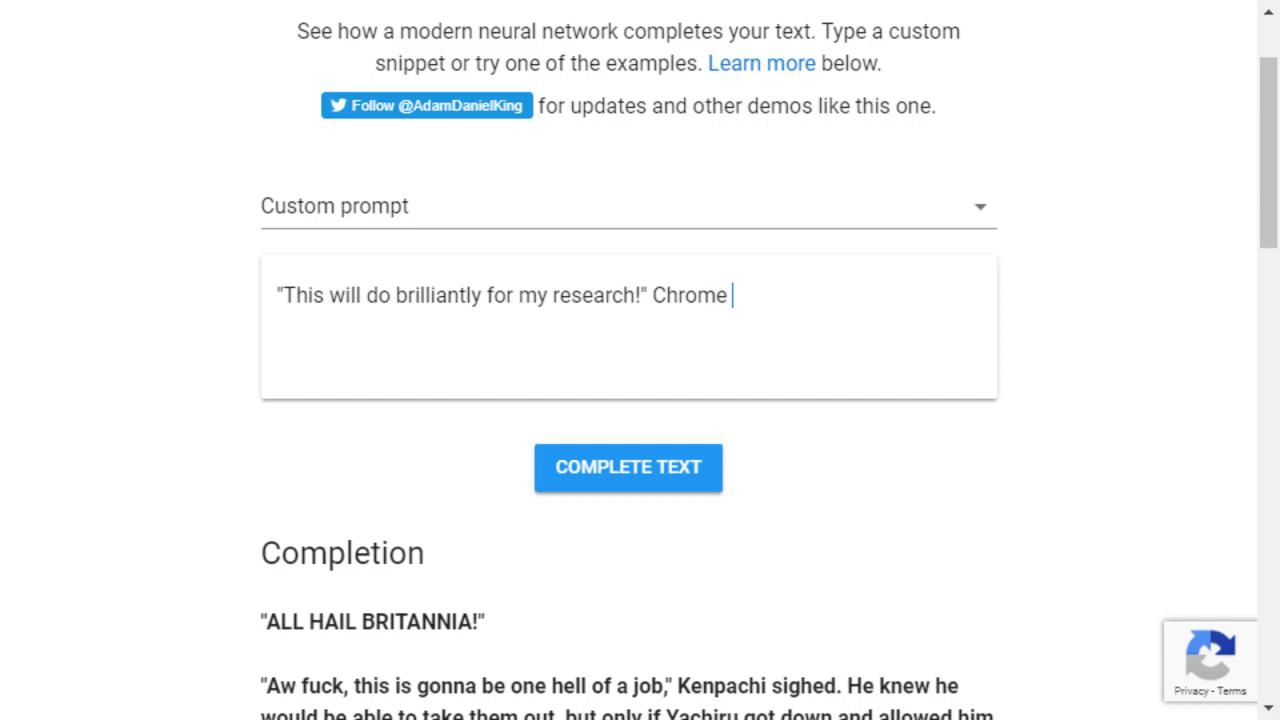
type("said,")
key("BackSpace")
key("BackSpace")
type(".")
key("BackSpace")
key("BackSpace")
key("BackSpace")
key("BackSpace")
key("BackSpace")
key("BackSpace")
key("BackSpace")
key("BackSpace")
key("BackSpace")
key("BackSpace")
key("BackSpace")
key("BackSpace")
key("BackSpace")
Step: Continue the prompt with "Kurome said. The Monster Lord would surely be impressed with her latest findings."
type("Kurome s")
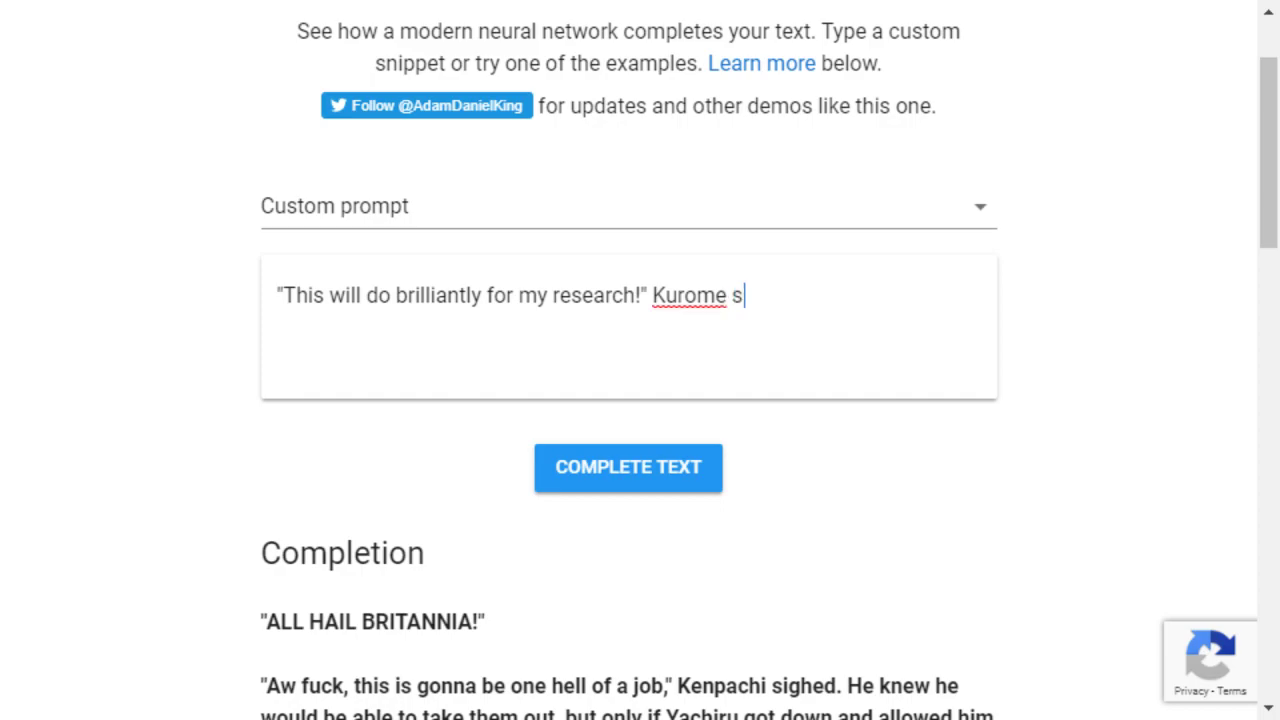
type("aid. The ")
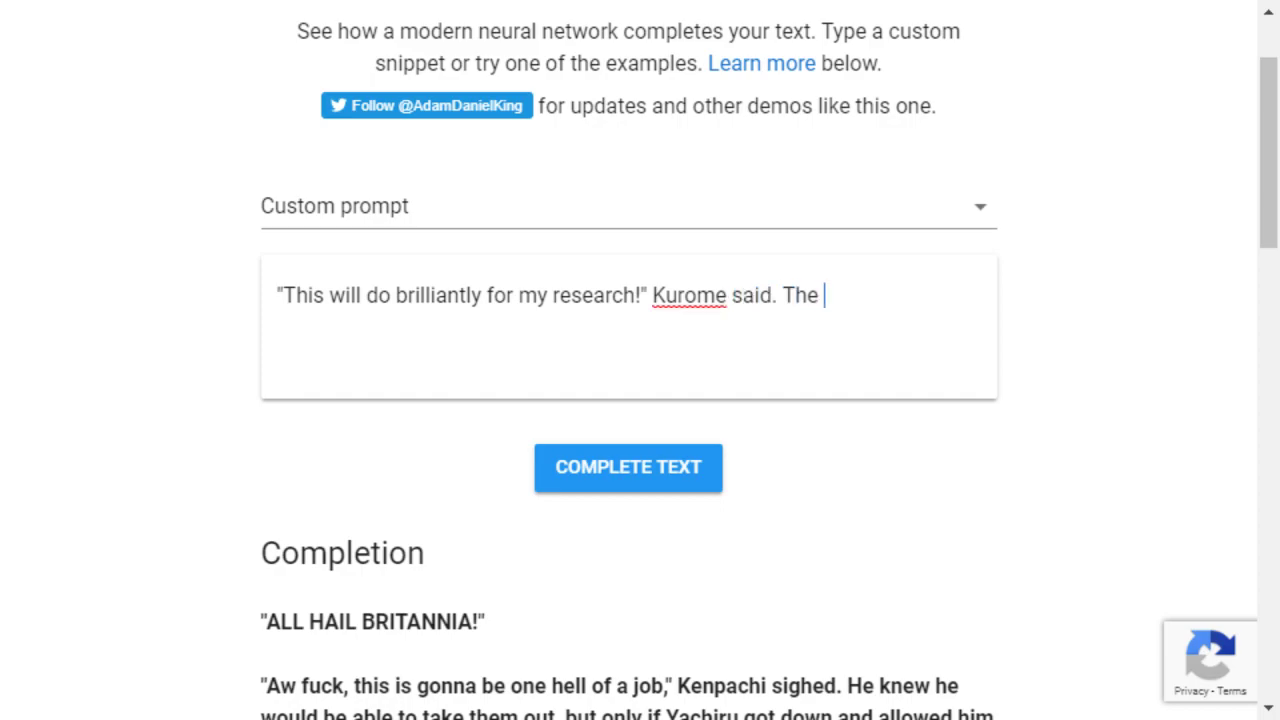
type("Monster Lord")
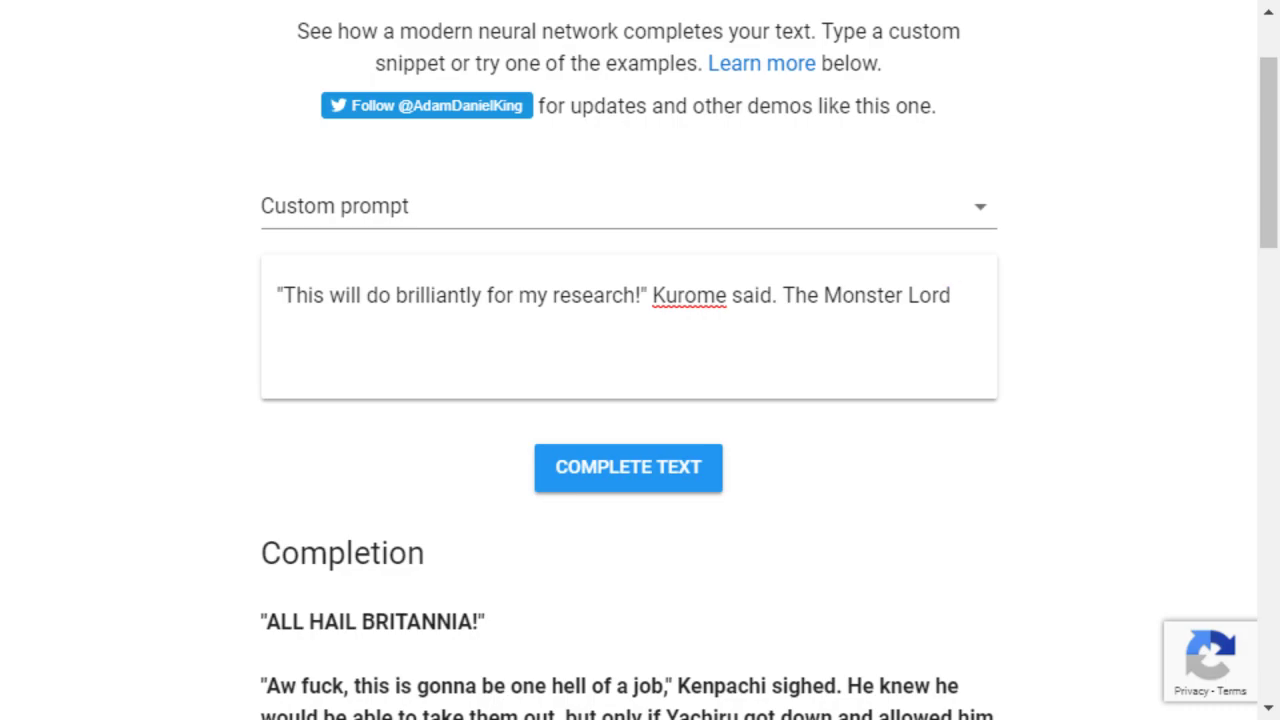
type(" would surely ")
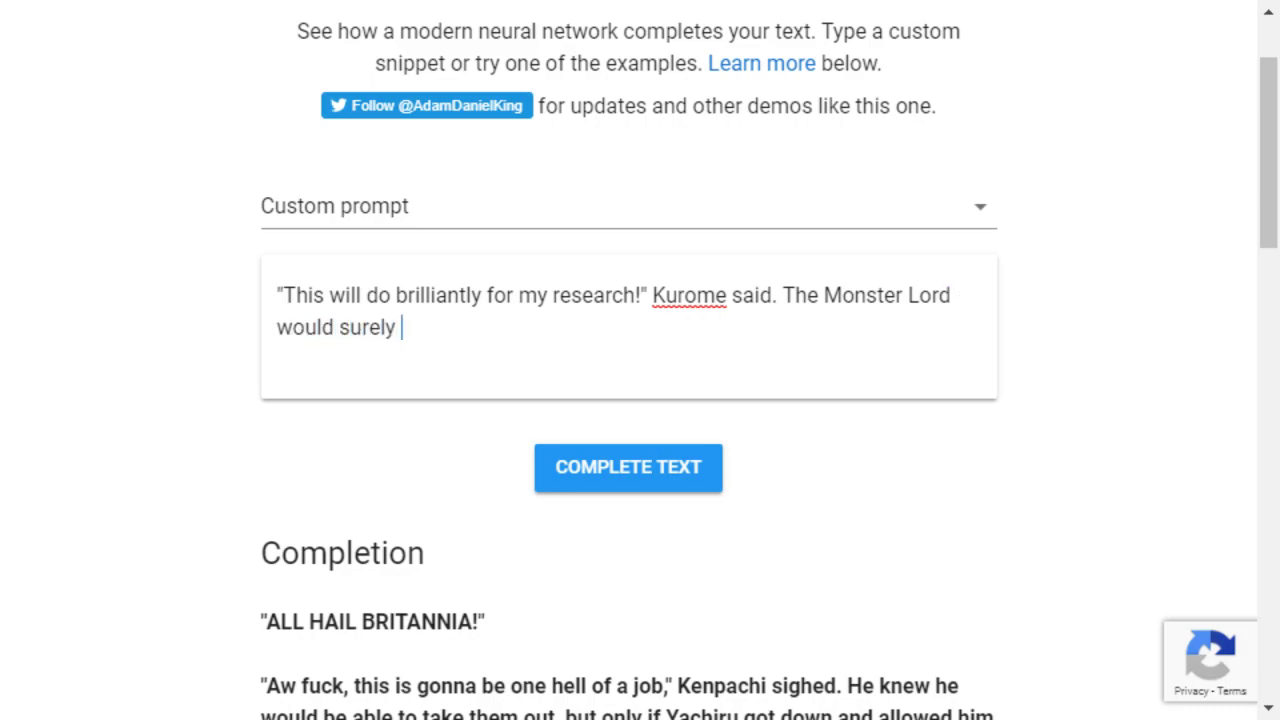
type("be impressed with")
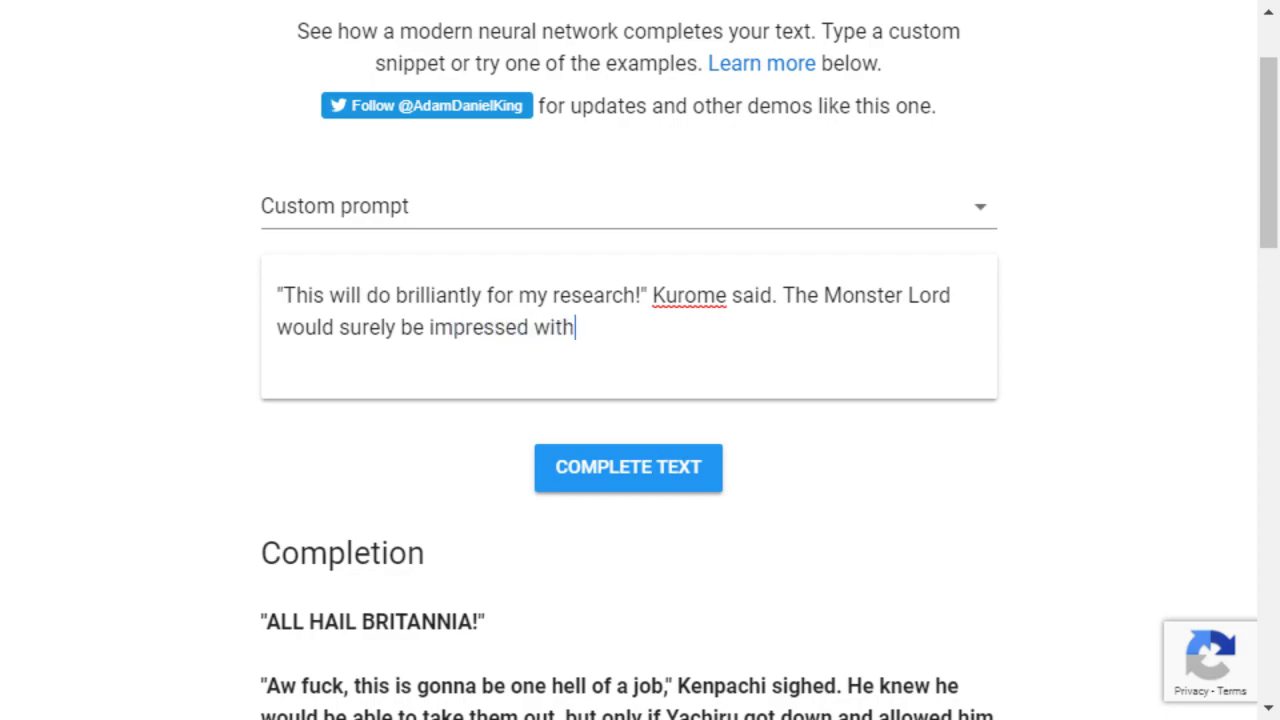
type(" her lates")
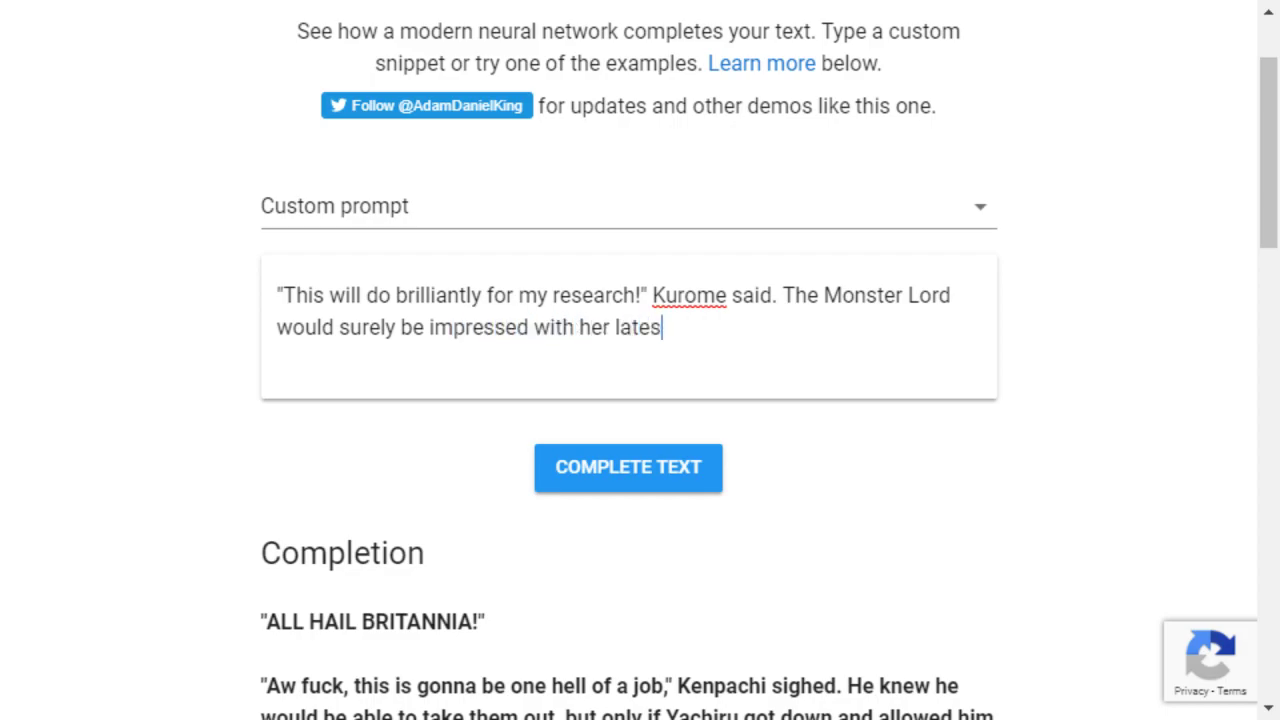
type("t findings. ")
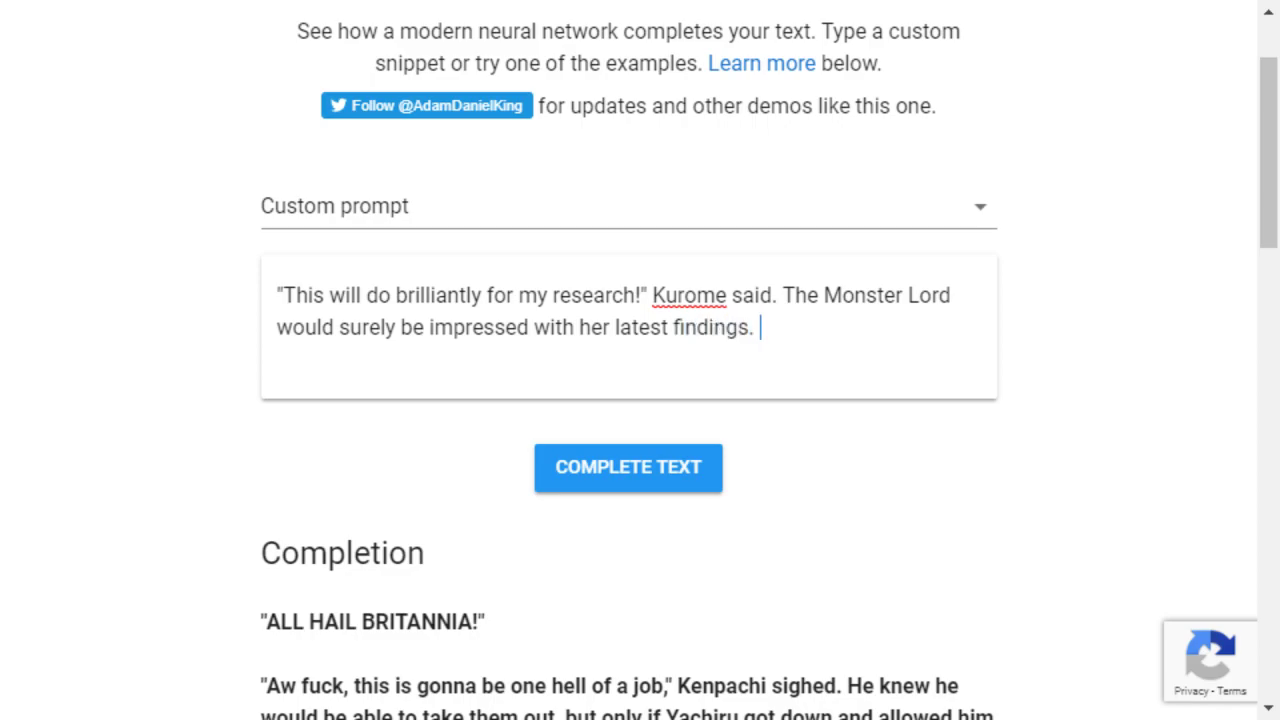
Step: Add "It could even impress the hero Luka, or even Goddess Ilias!" to the prompt and generate the completion
type("It could even impress the hero Luk")
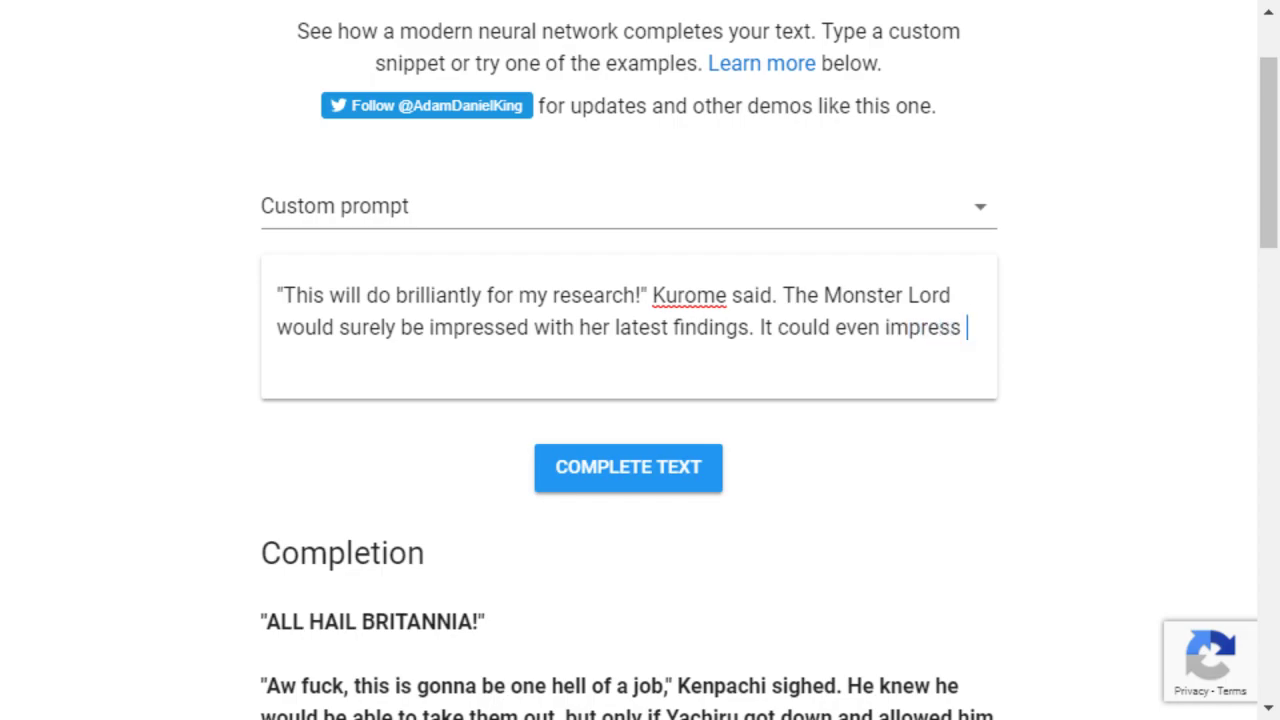
type("a, ")
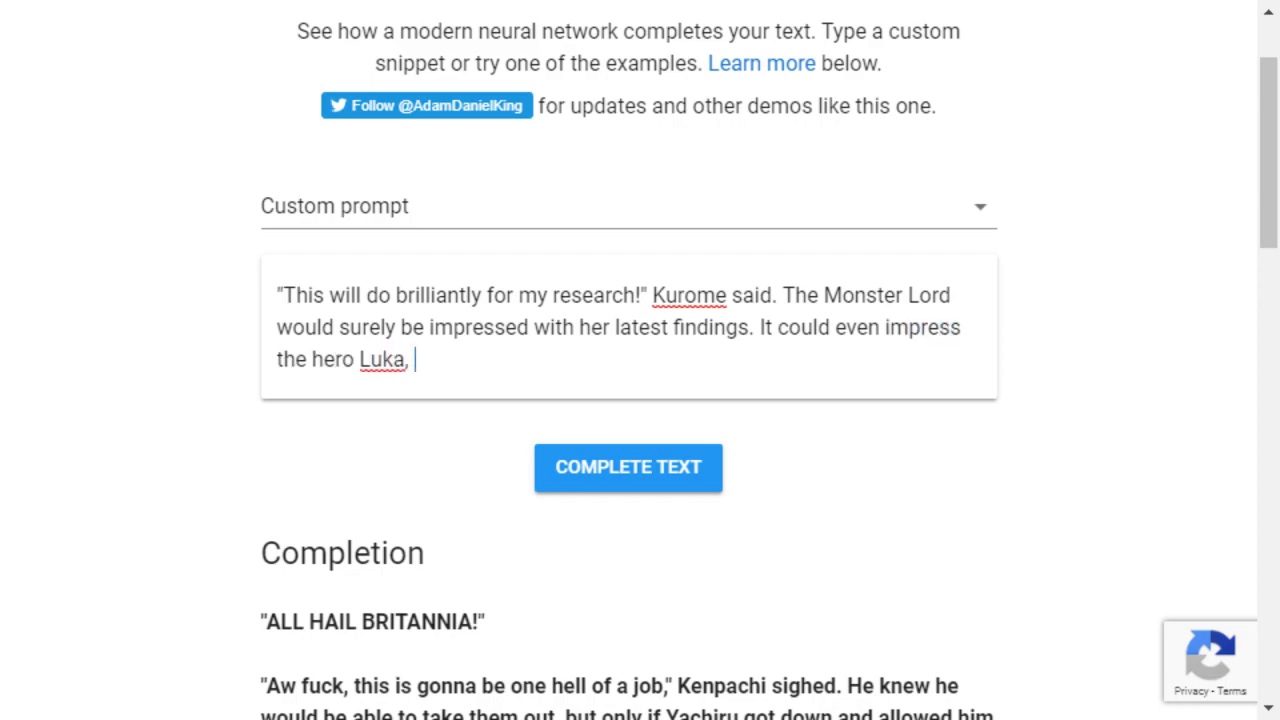
type("or even Godde")
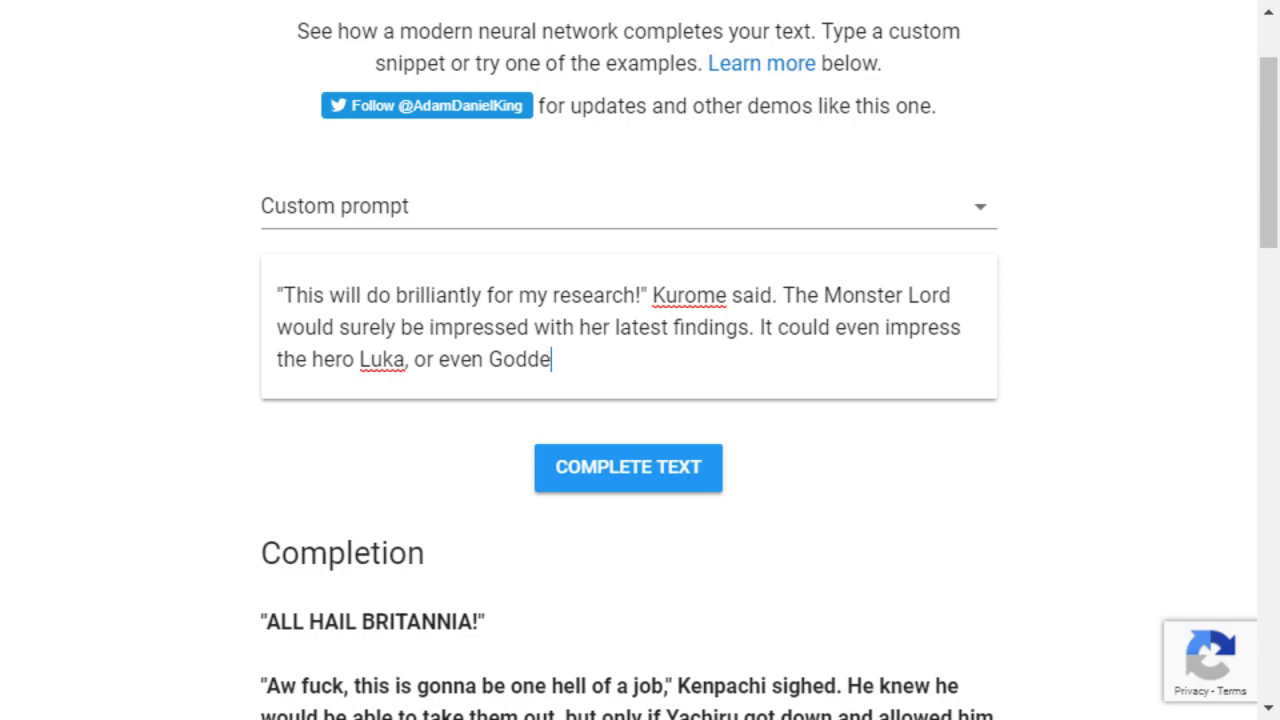
type("ss Ilias!")
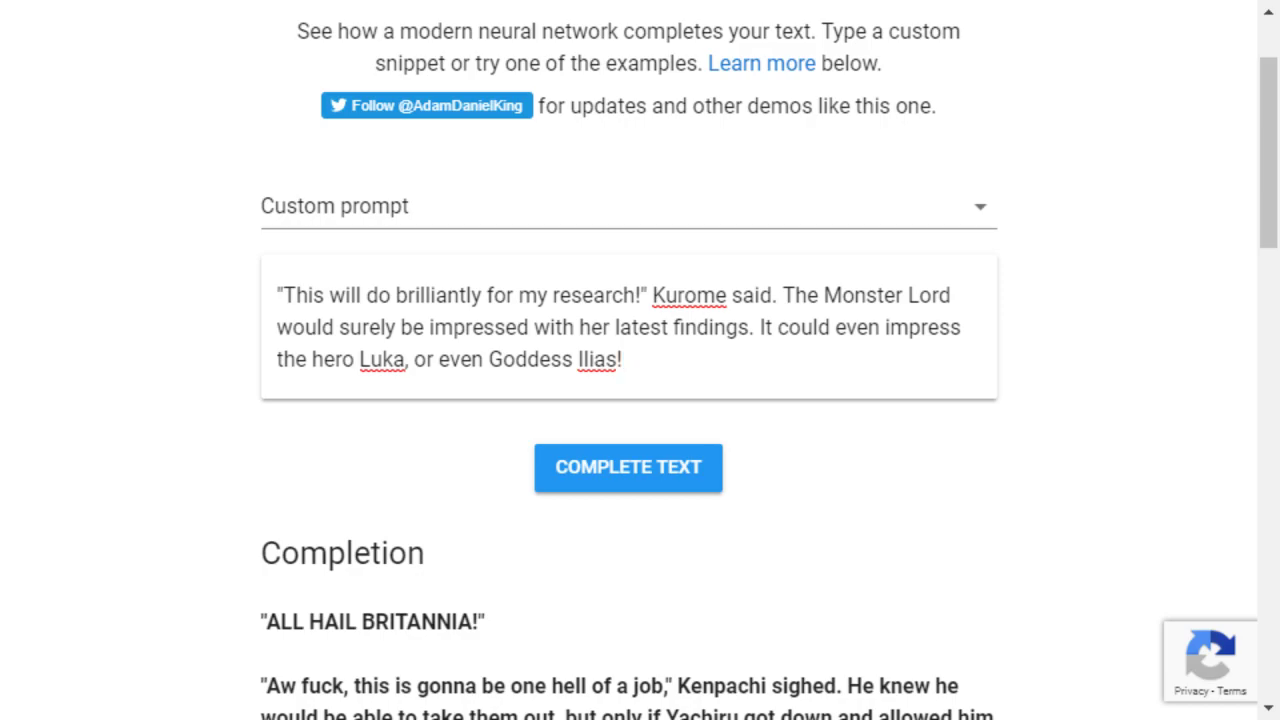
left_click(628, 467)
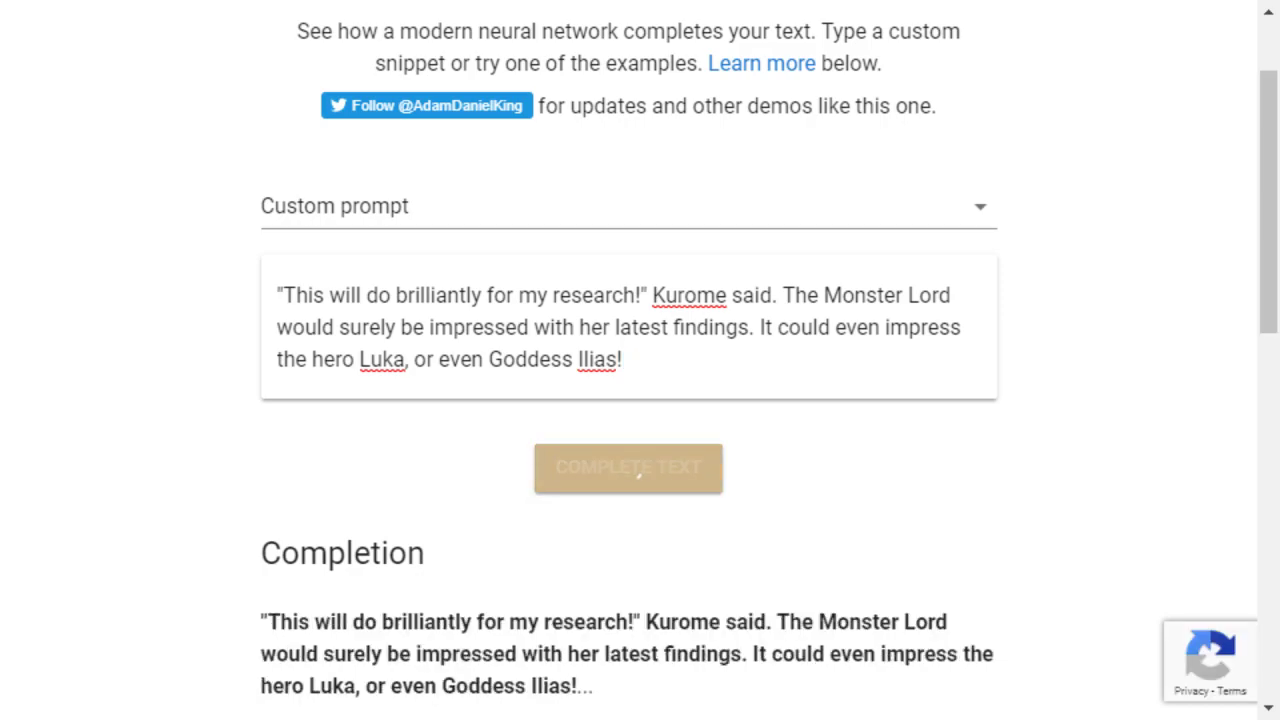
Step: Complete the image verification by selecting the pictures that contain cars and submitting the selection
scroll(628, 400, "down", 1)
scroll(640, 400, "up", 3)
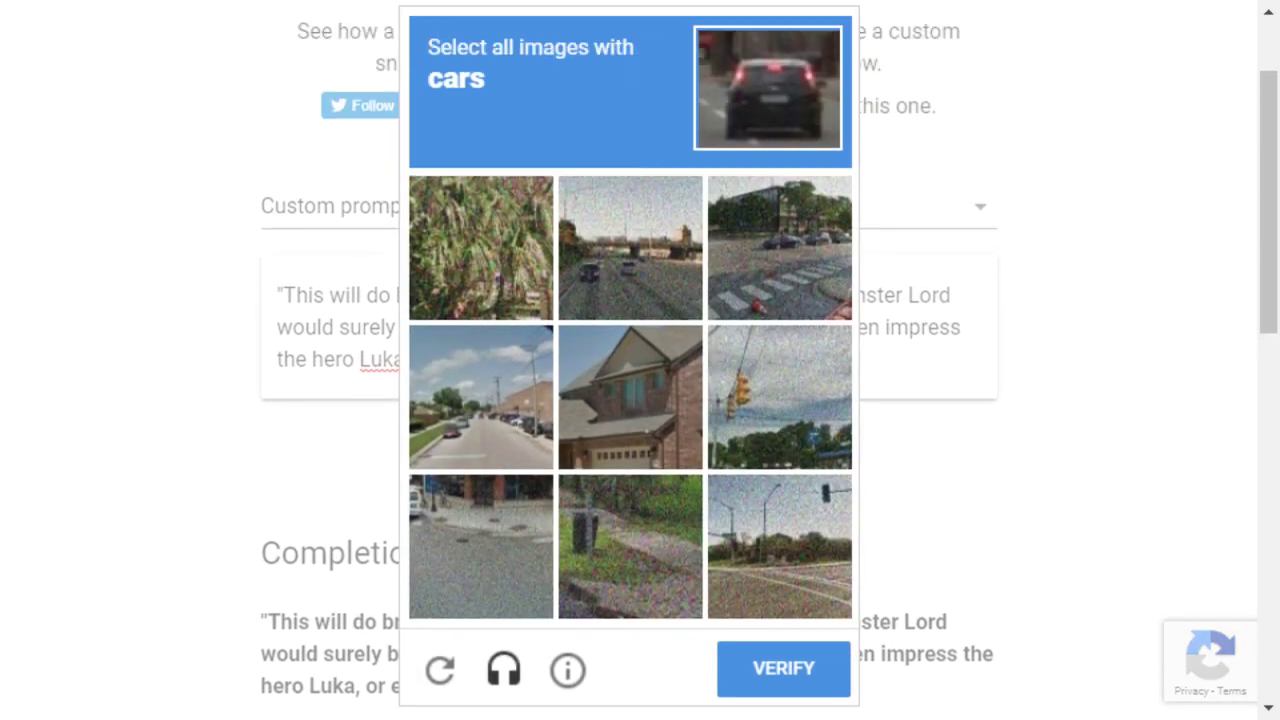
scroll(640, 400, "down", 1)
left_click(630, 248)
left_click(779, 248)
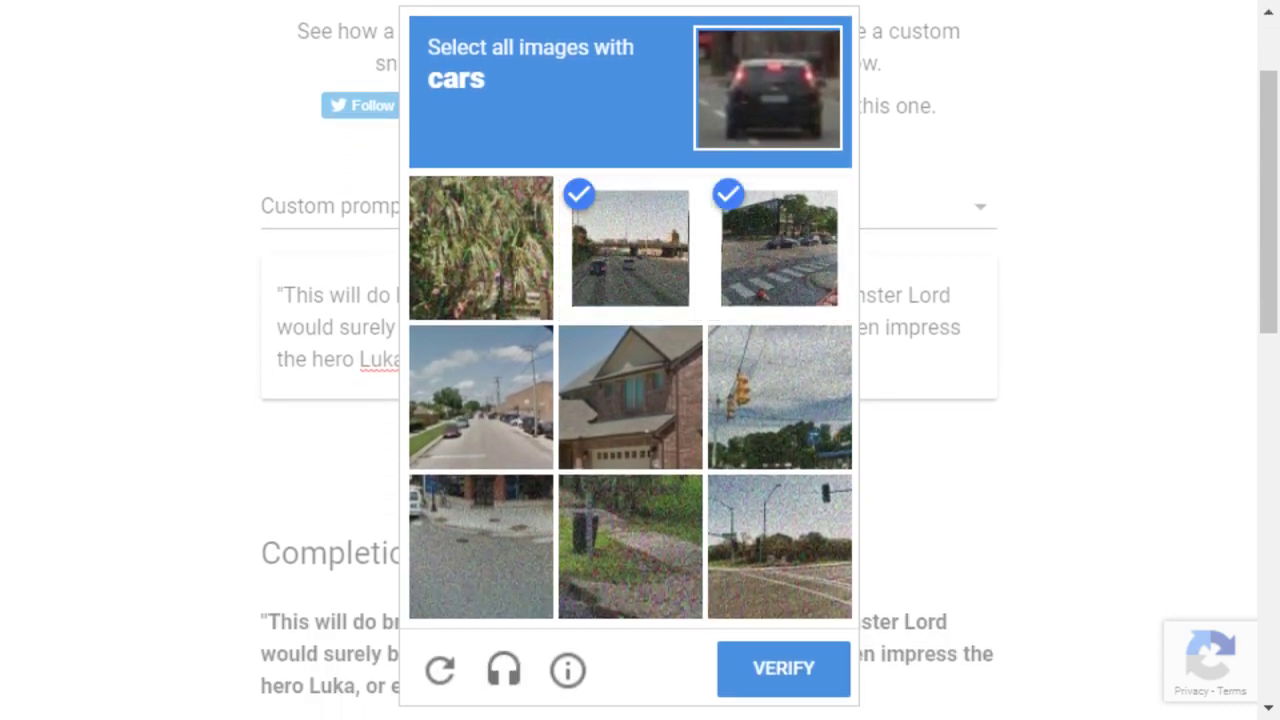
left_click(481, 397)
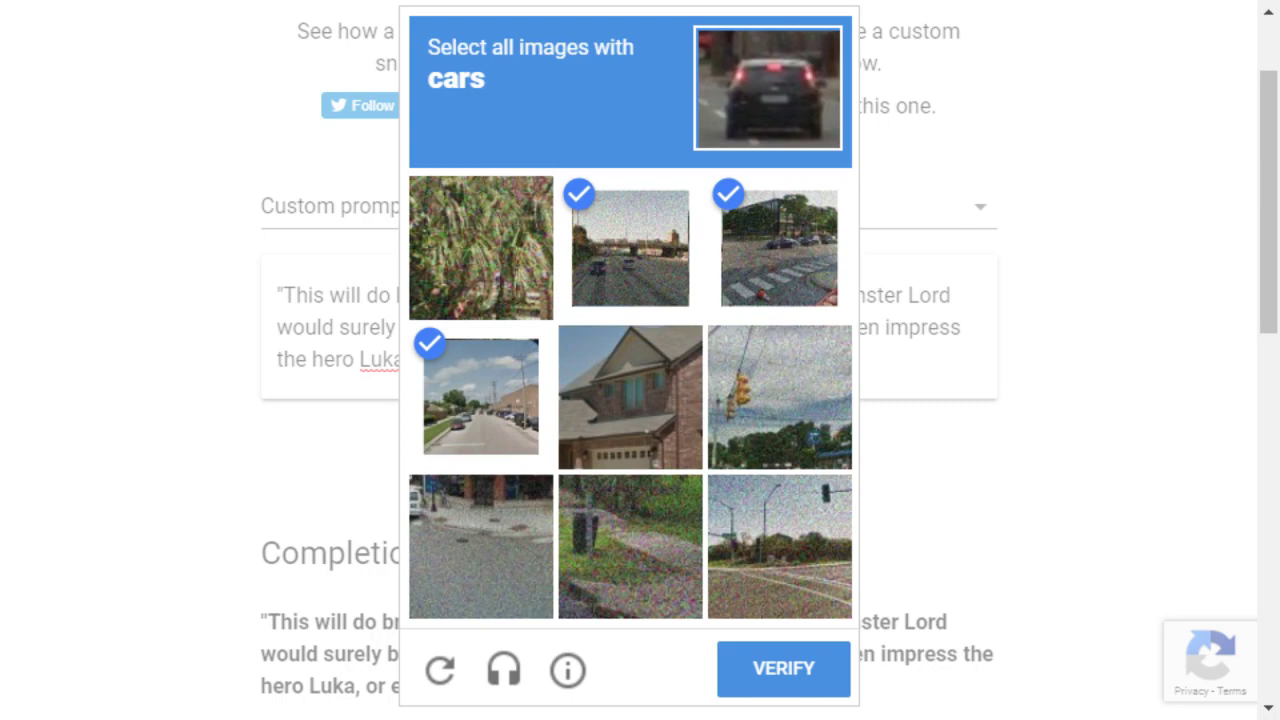
left_click(481, 547)
left_click(783, 668)
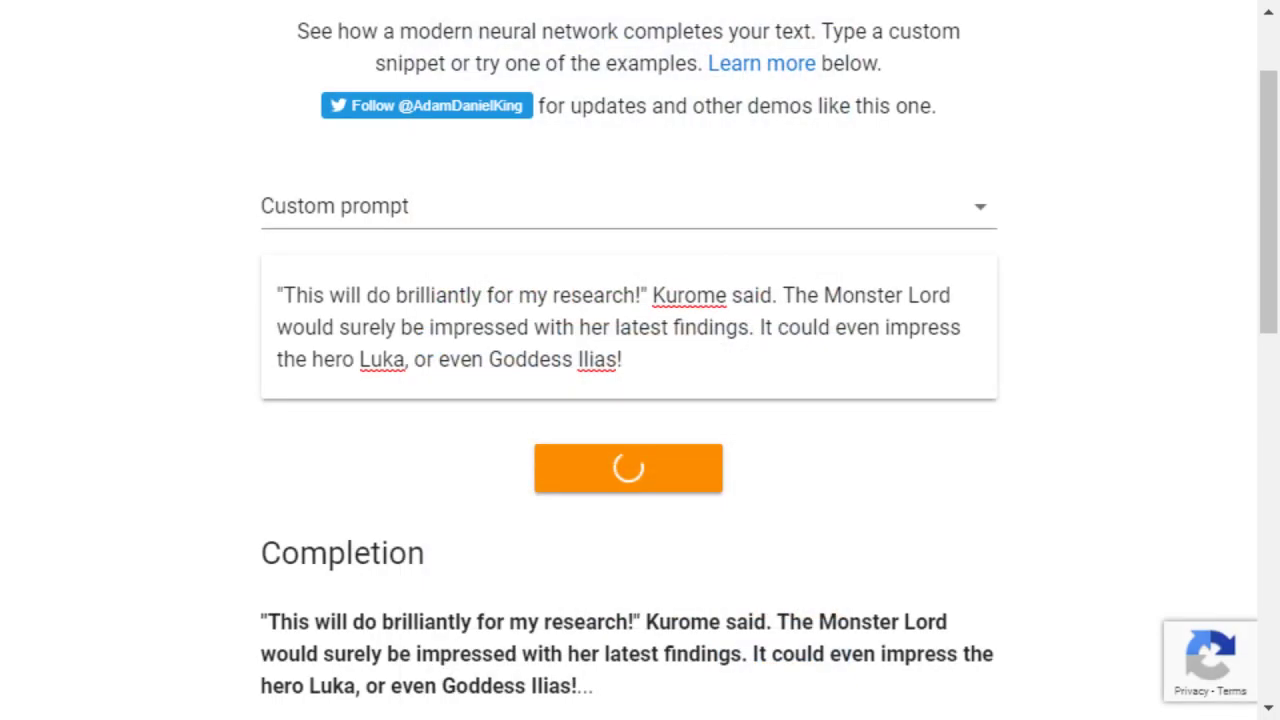
Step: Read the generated completion about Kurome and the Monster Lord through to its end
scroll(640, 400, "down", 1)
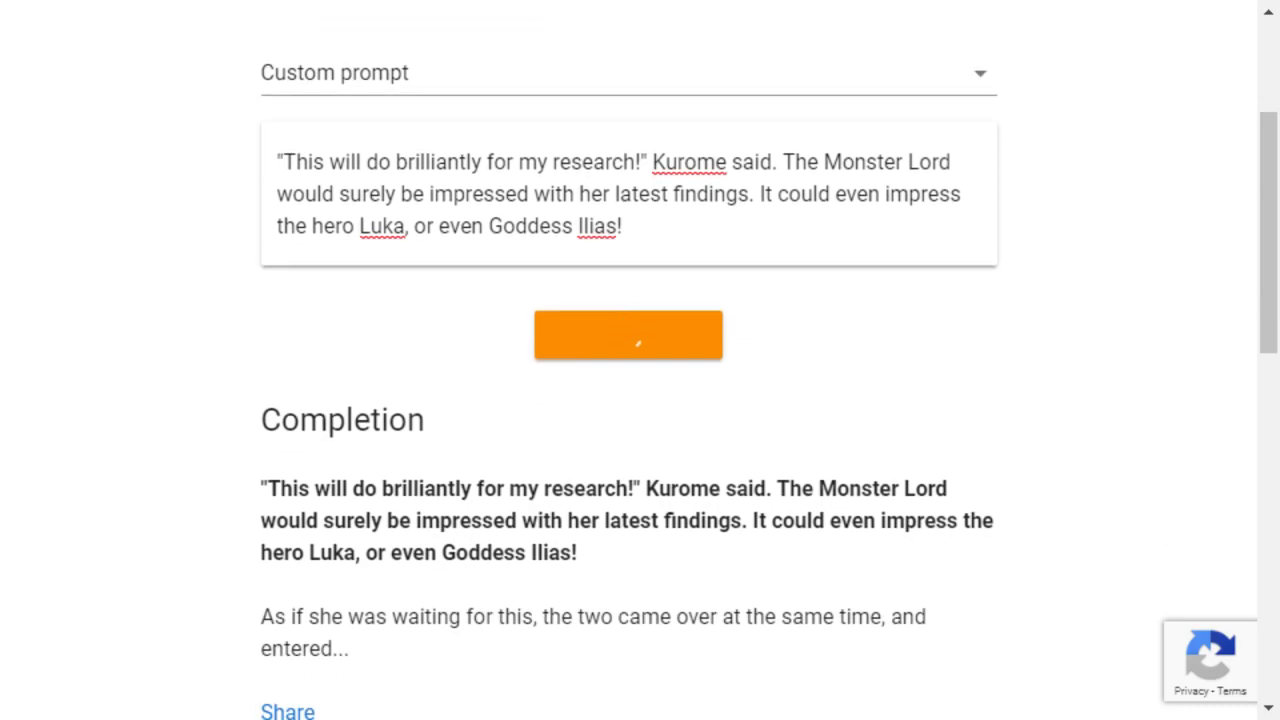
scroll(640, 400, "down", 2)
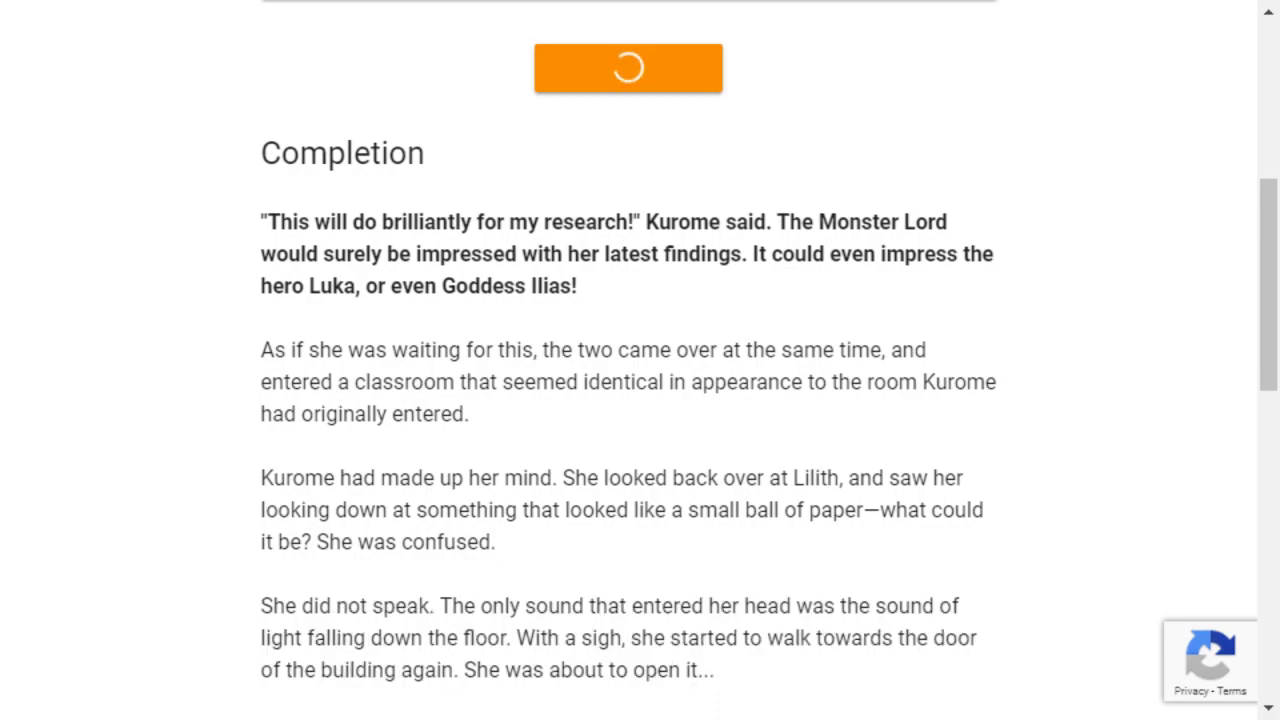
scroll(640, 360, "down", 3)
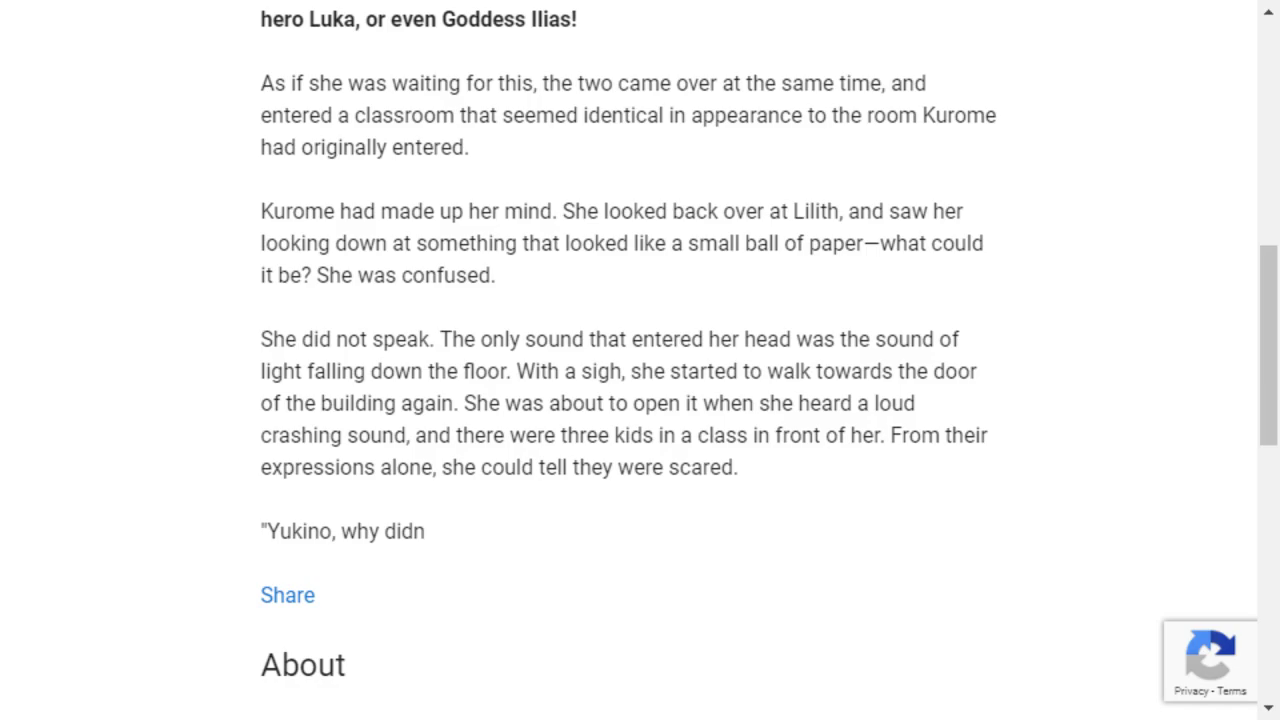
scroll(640, 360, "up", 3)
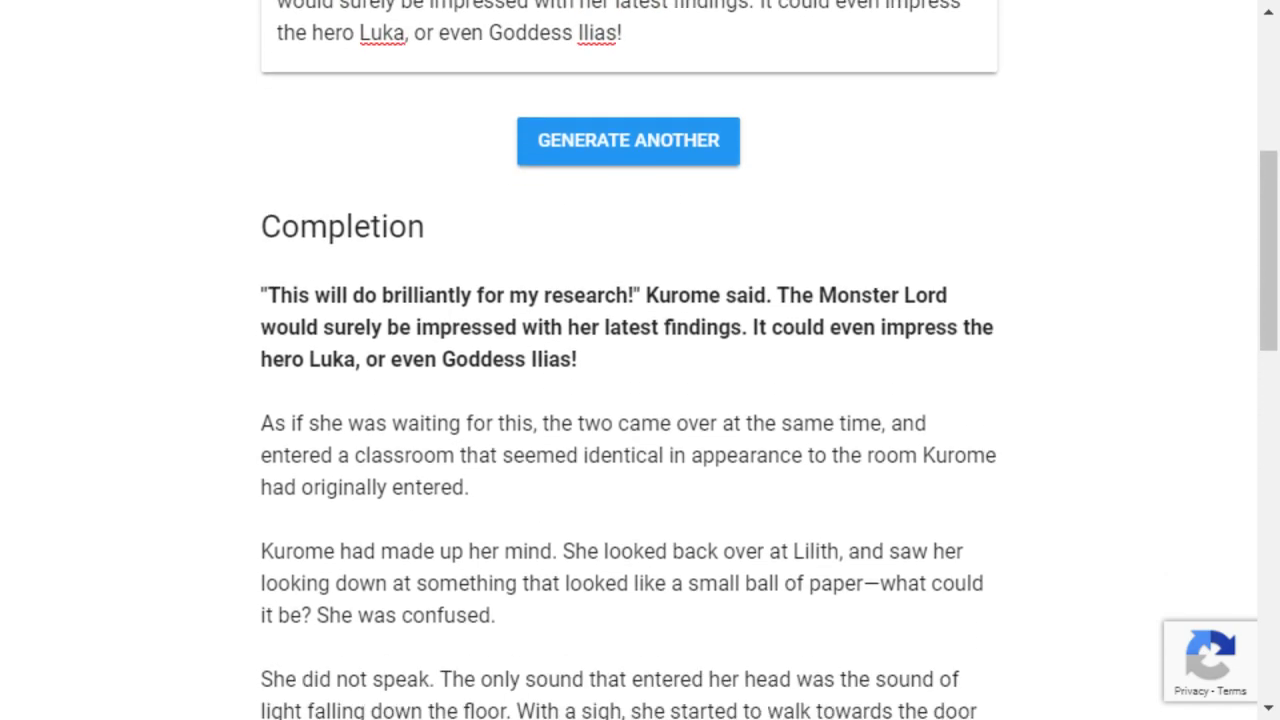
scroll(640, 400, "down", 2)
scroll(640, 360, "up", 3)
scroll(640, 360, "down", 4)
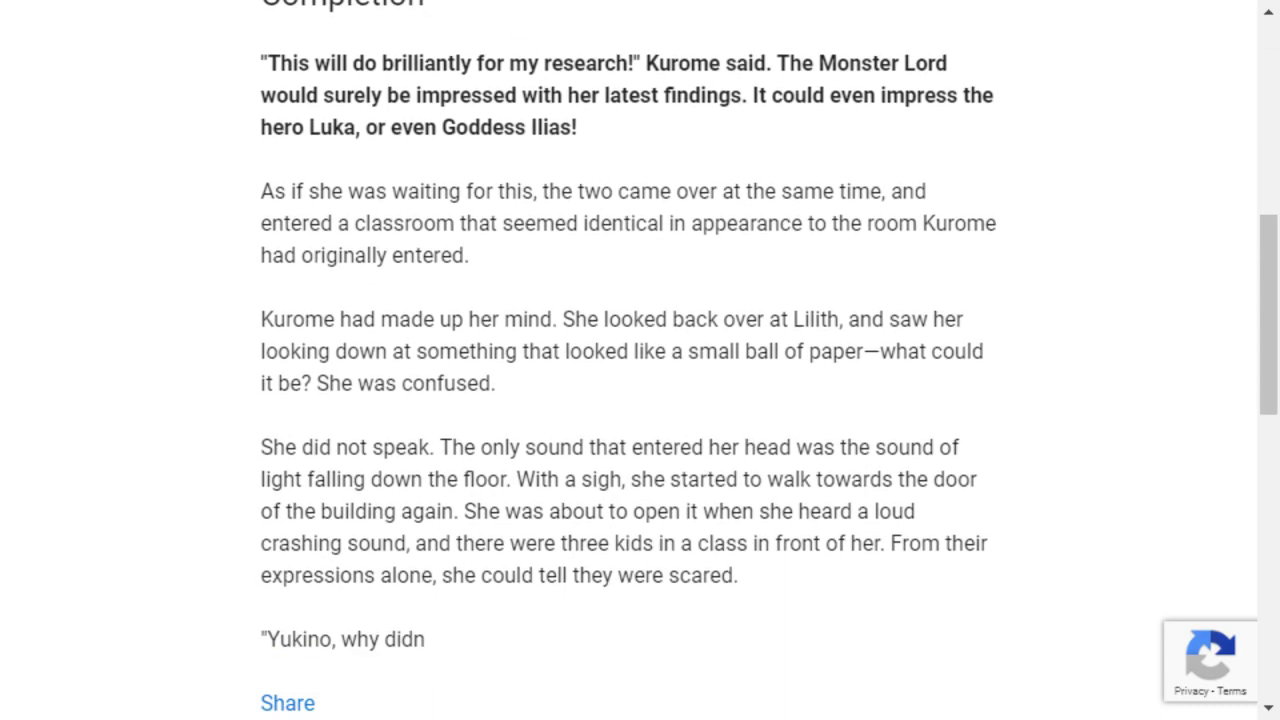
scroll(640, 360, "up", 1)
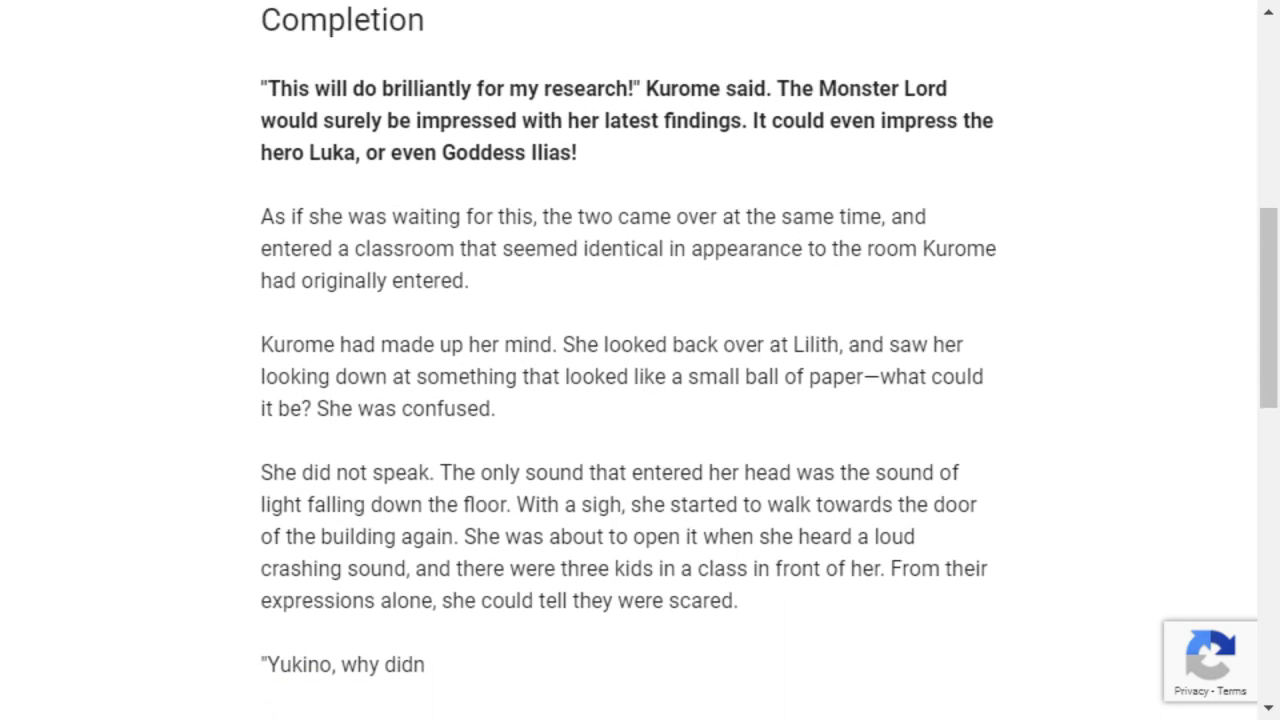
Step: Change the speaker's name from Kurome to Chrome in the prompt and generate a new completion
scroll(640, 360, "up", 6)
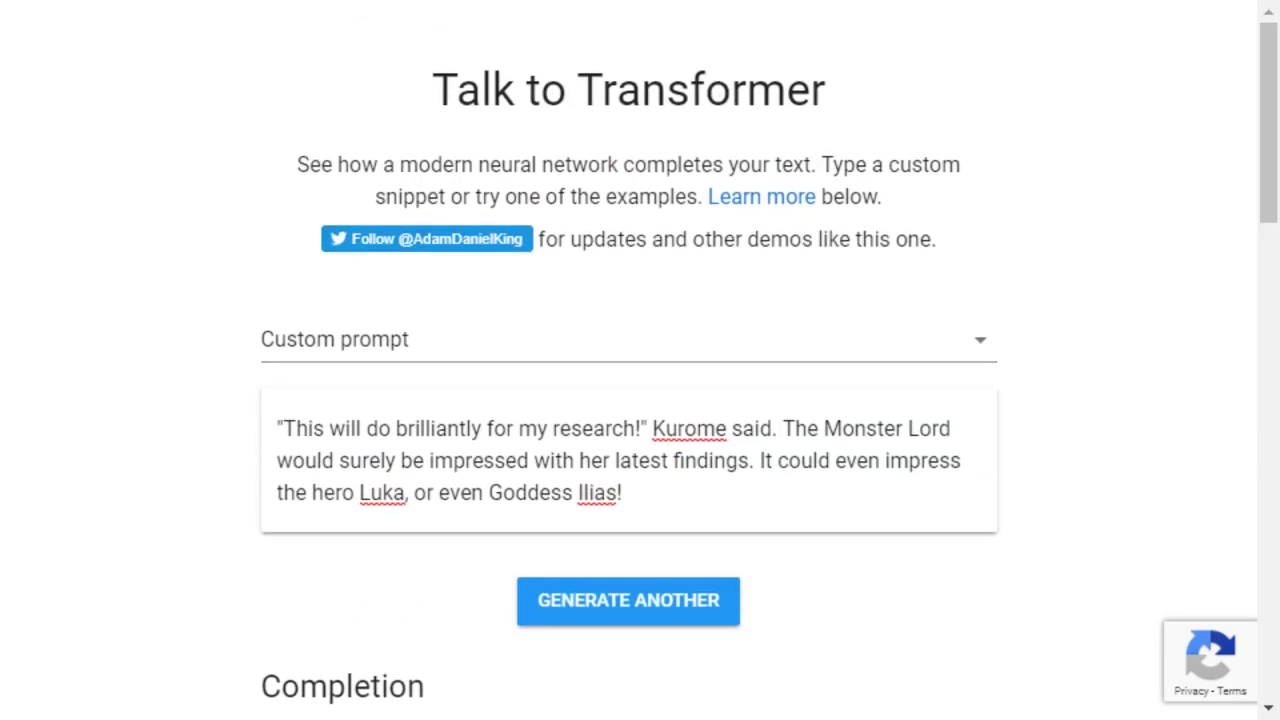
left_click_drag(652, 428, 684, 428)
type("C")
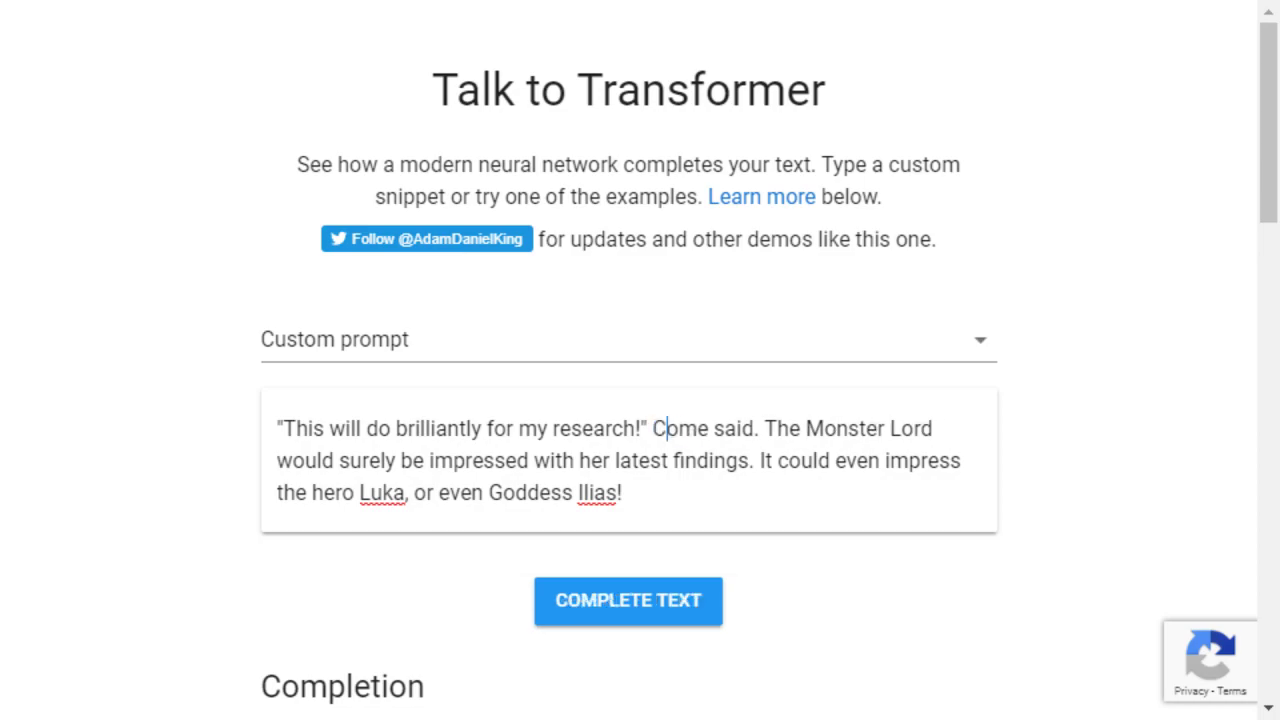
type("hr")
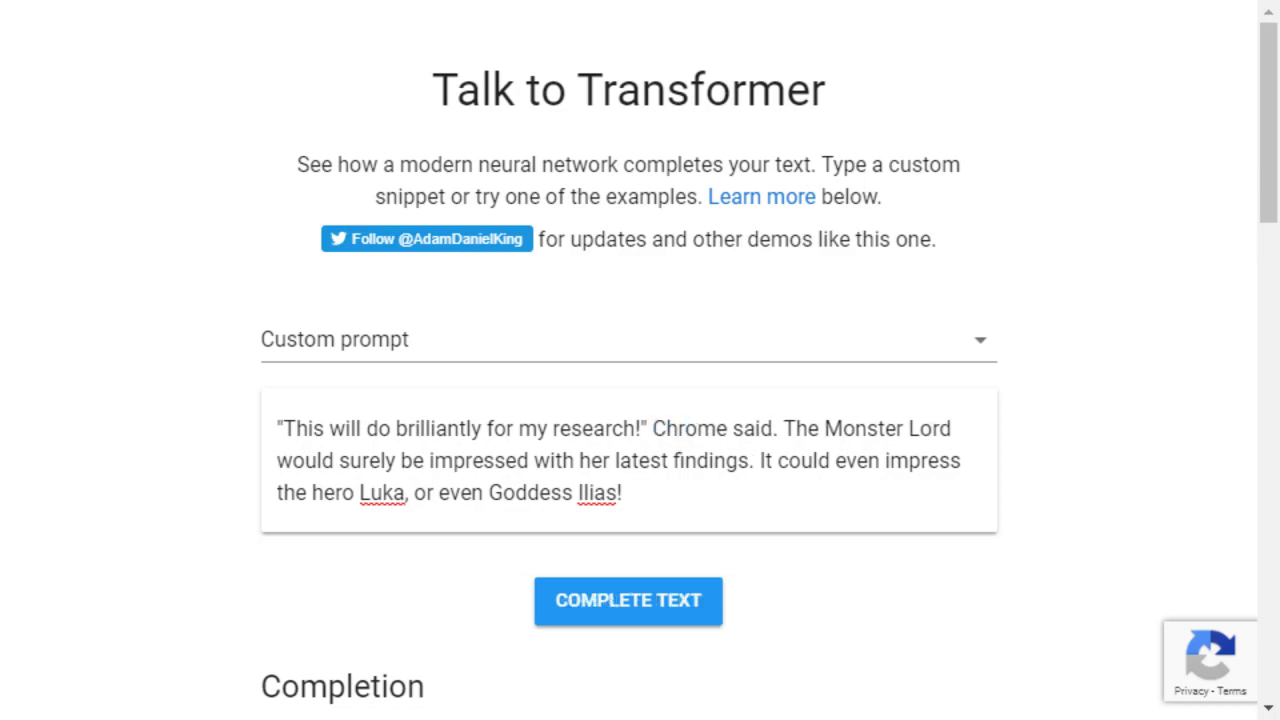
key("ctrl+Return")
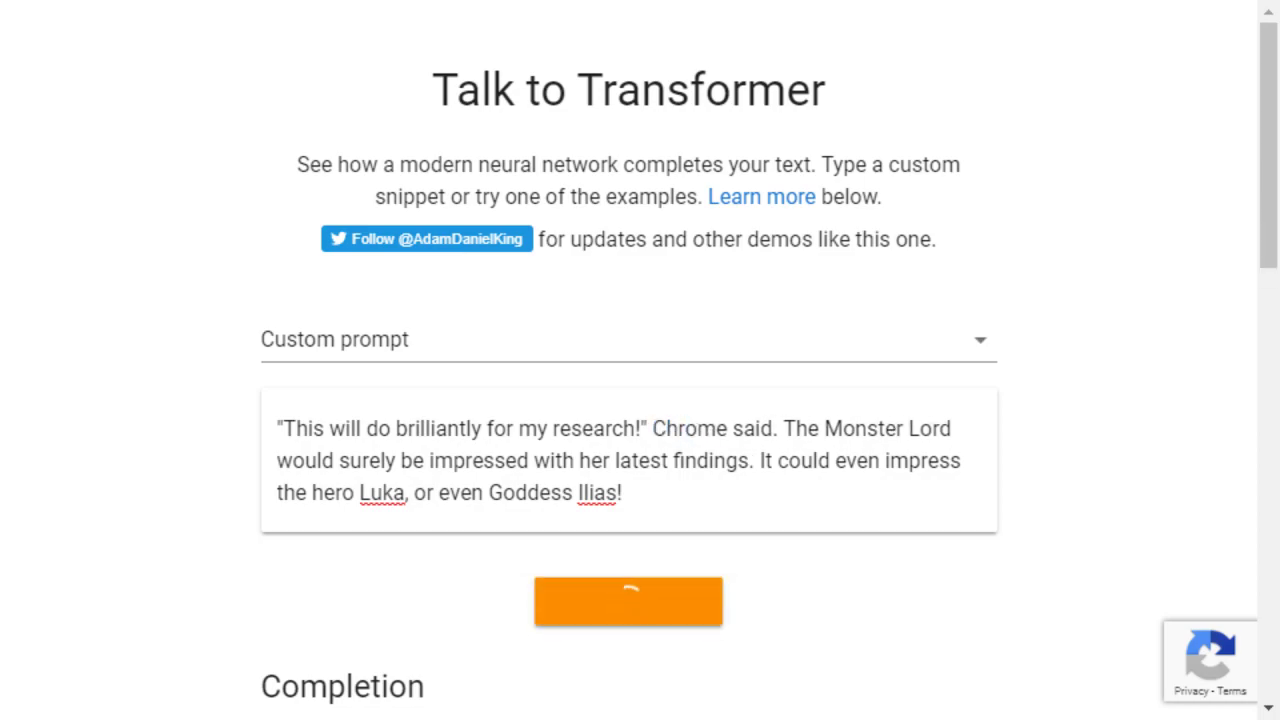
Step: Read the generated completion for the Chrome version of the prompt through to its end
scroll(640, 400, "down", 4)
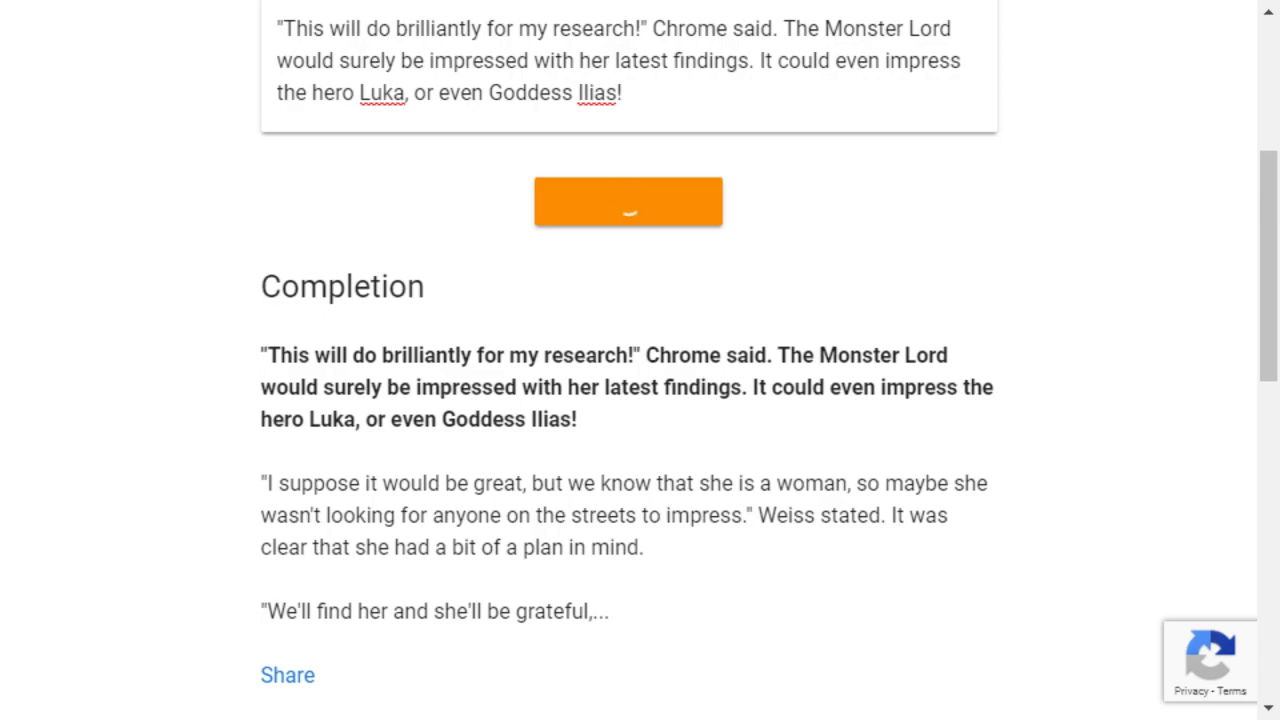
scroll(640, 400, "down", 1)
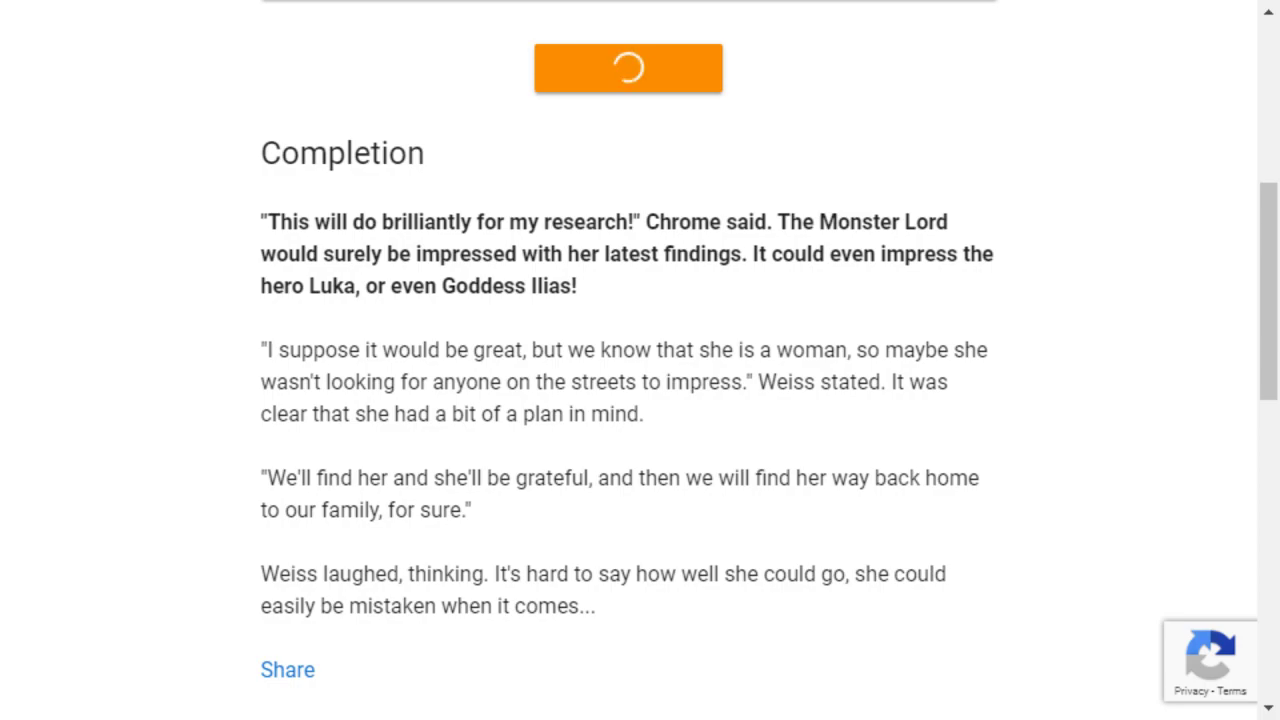
scroll(640, 400, "down", 1)
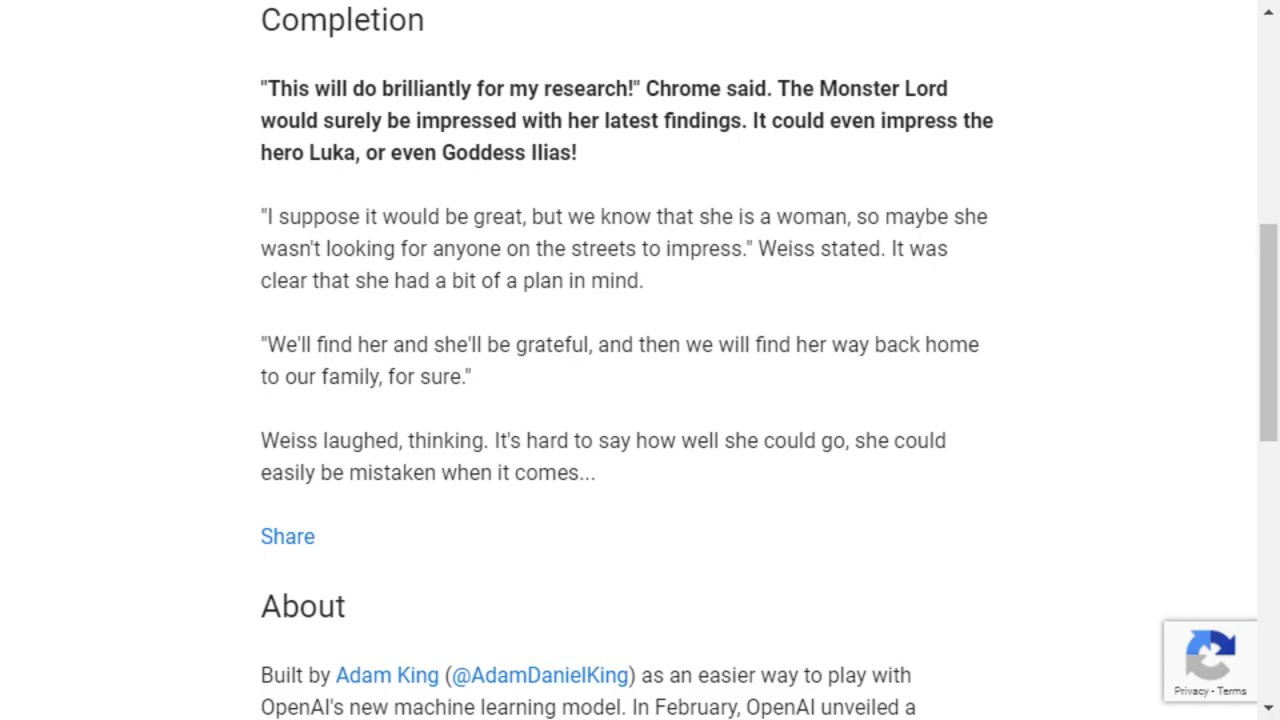
scroll(640, 400, "down", 1)
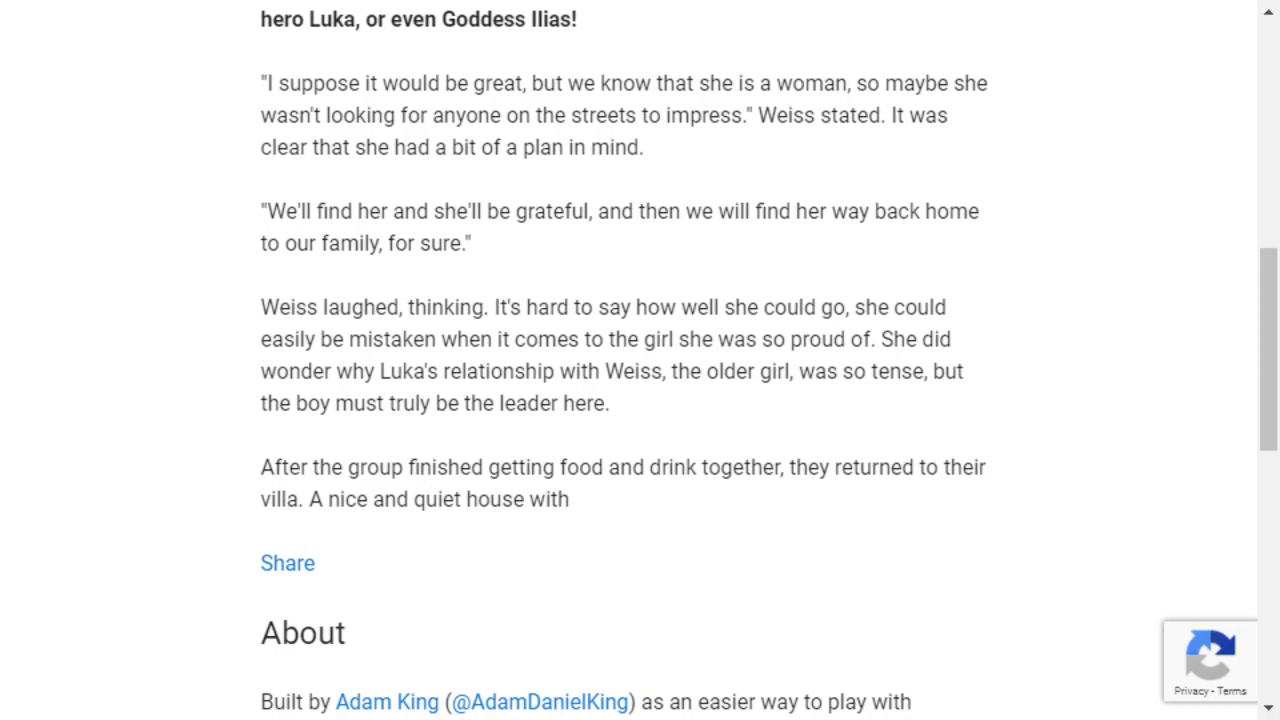
Step: Clear the whole Chrome and Monster Lord text from the custom prompt, leaving it empty
scroll(640, 360, "up", 7)
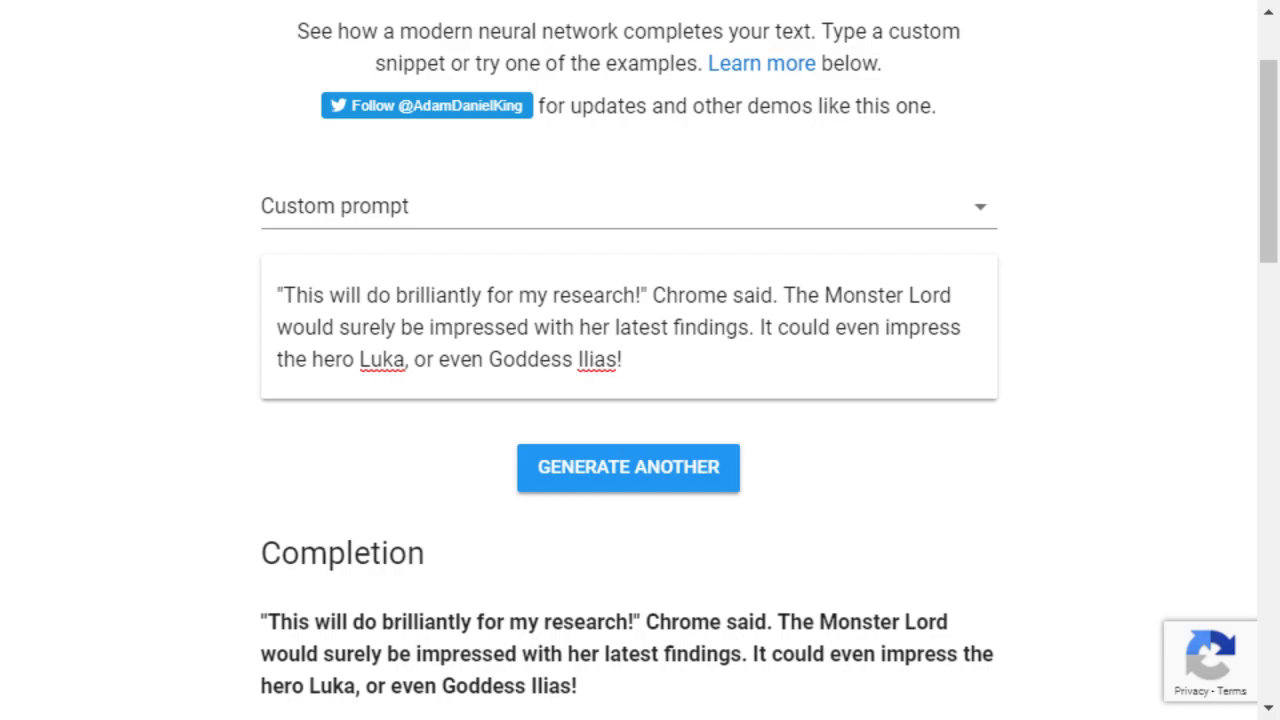
key("ctrl+a")
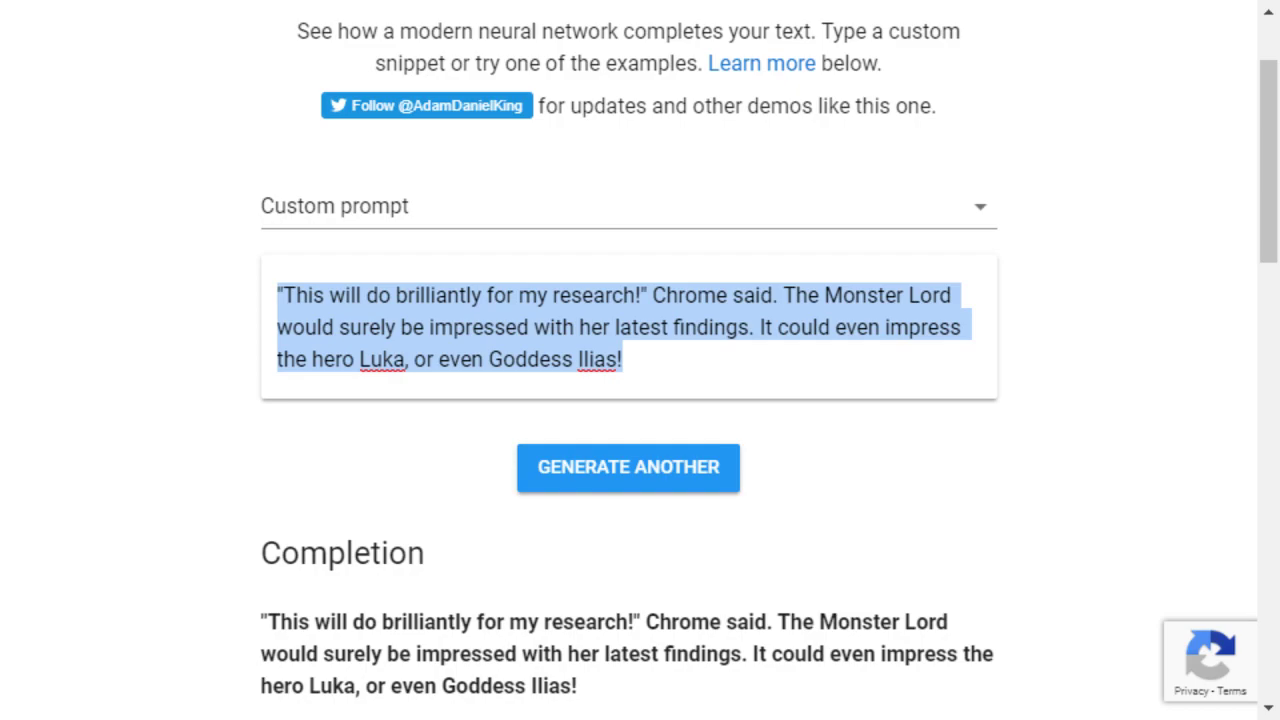
key("BackSpace")
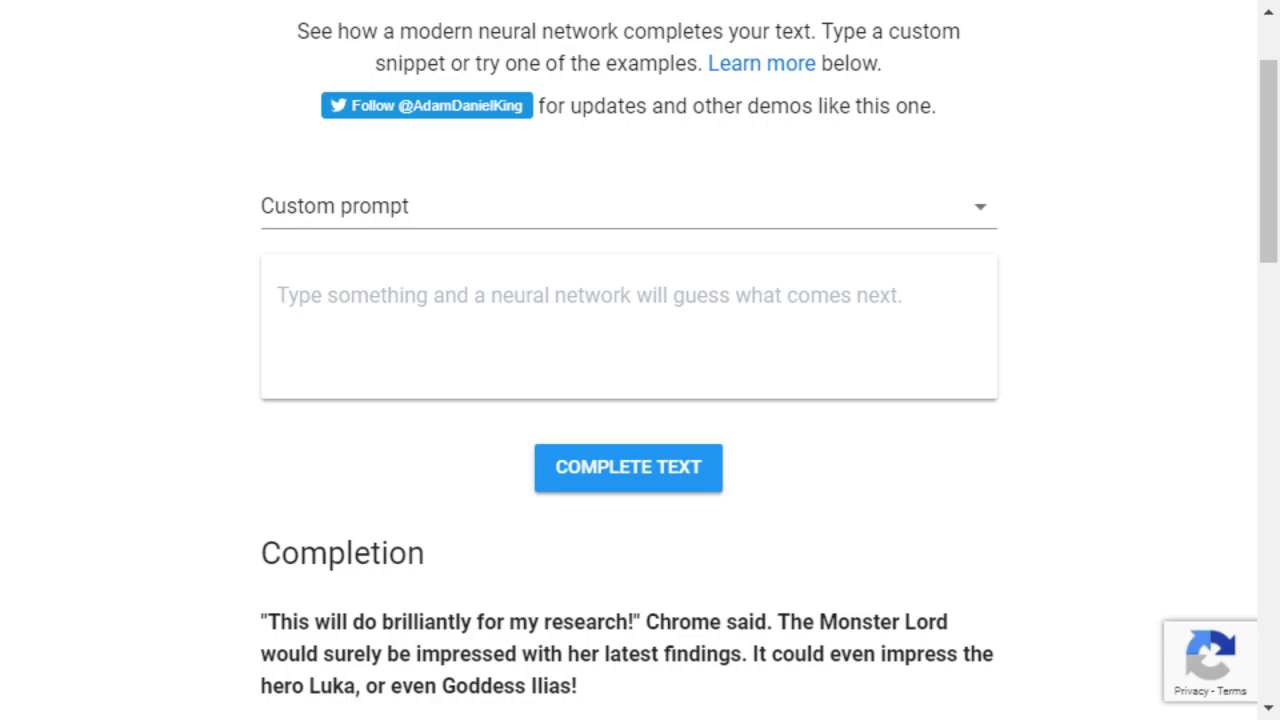
type("\"")
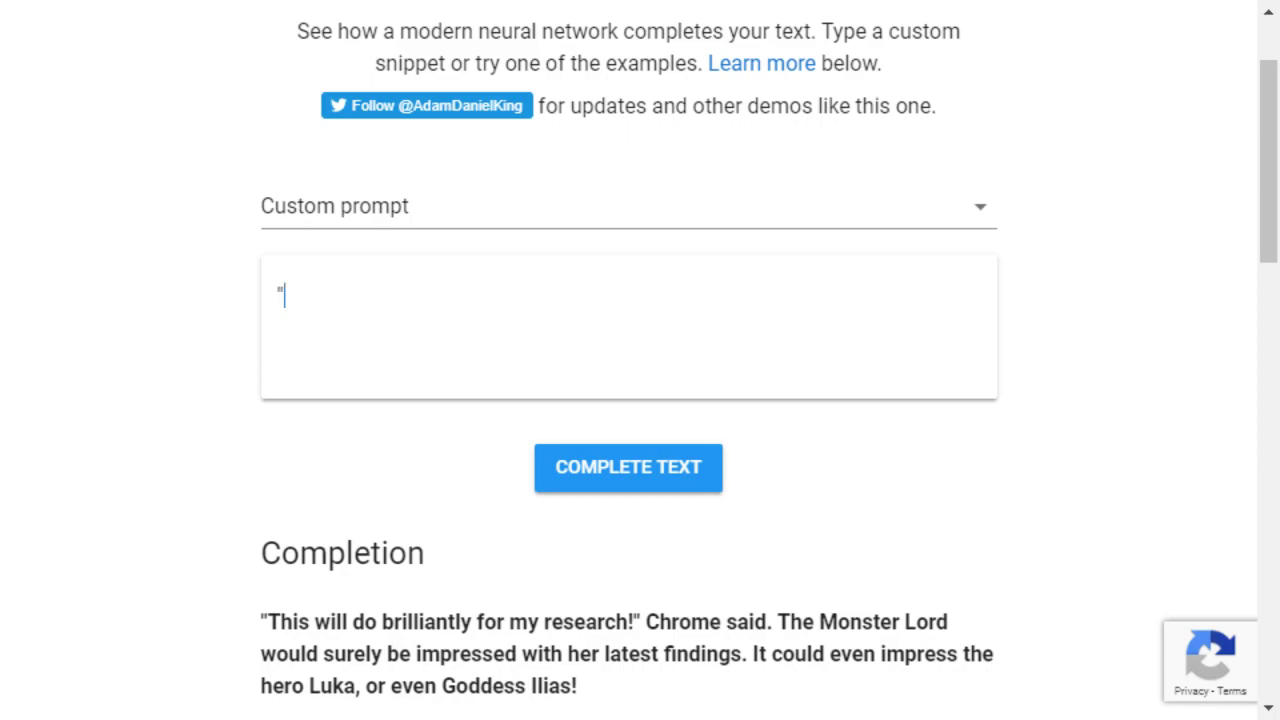
key("BackSpace")
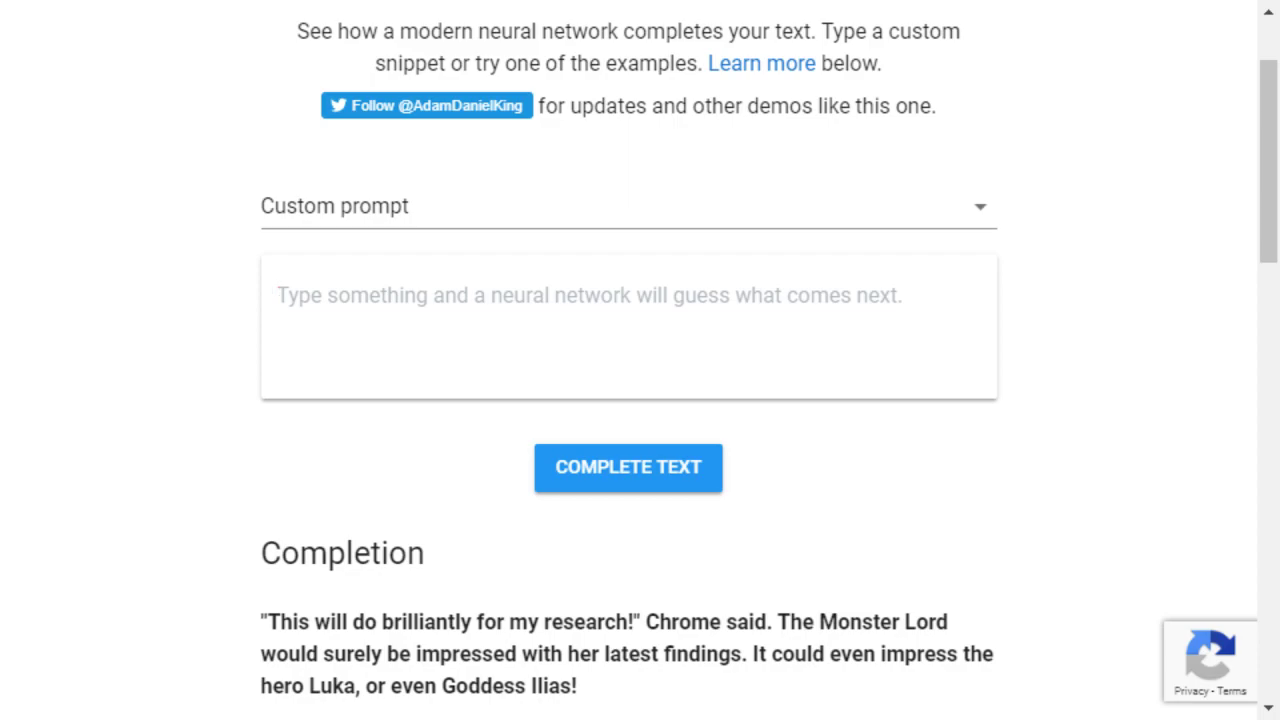
Step: Start a new custom prompt with "It was a good time for all the creatures of the earth."
type("It was a good ")
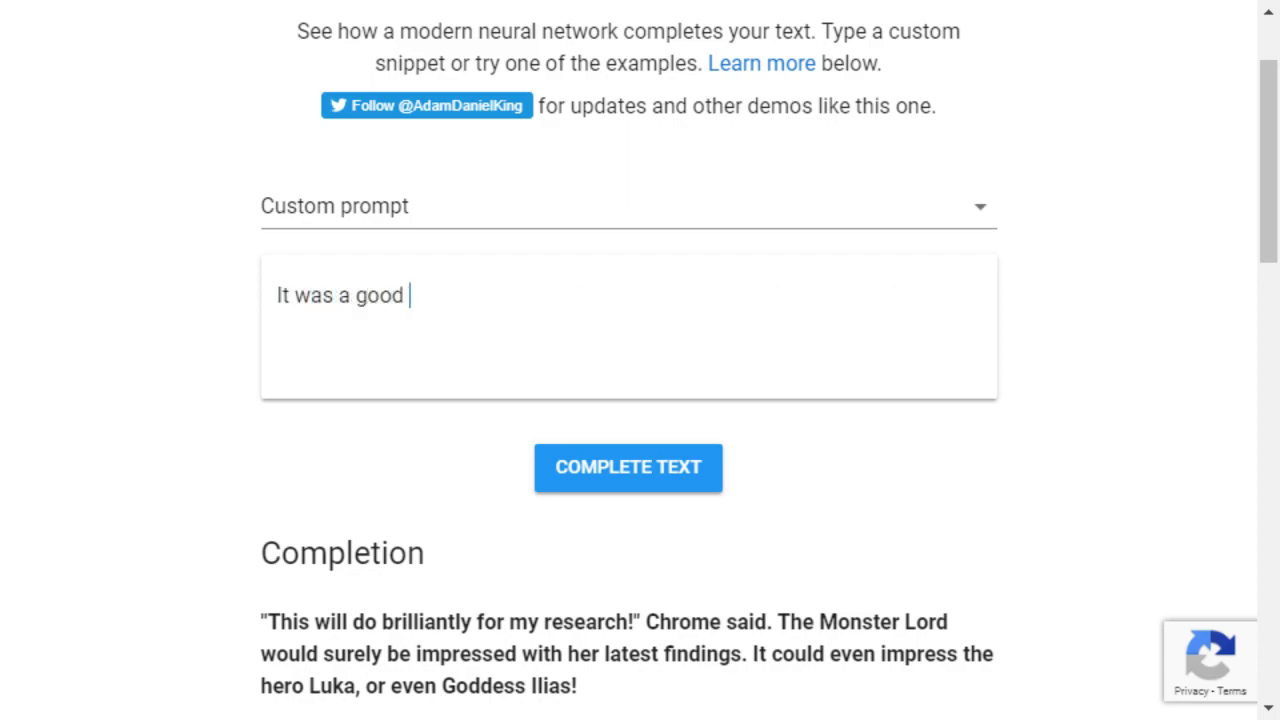
type("time for all the ")
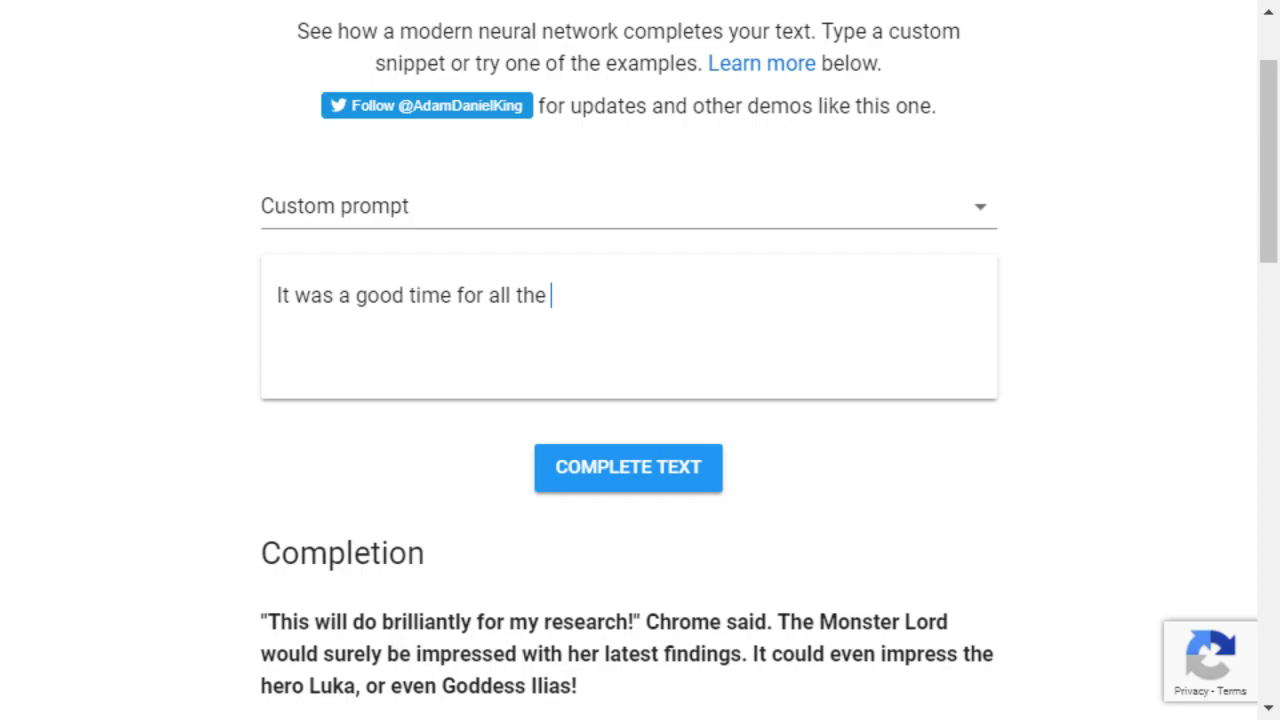
type("creatures of t")
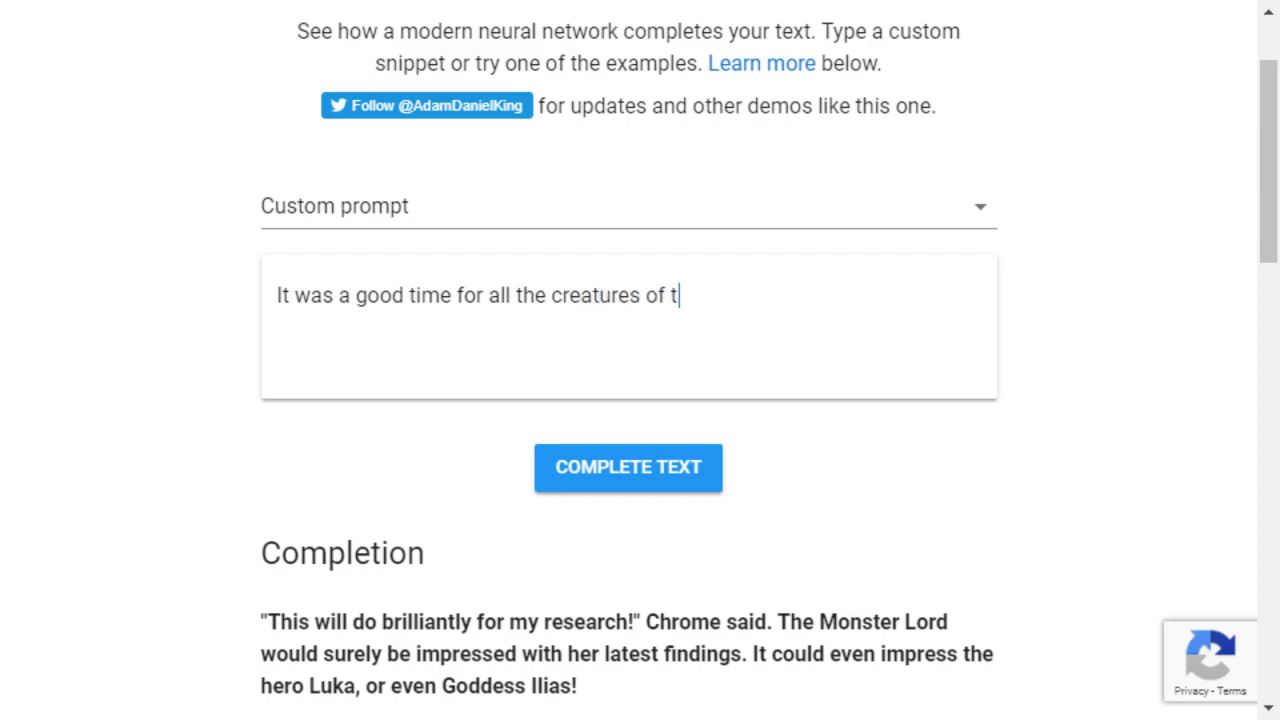
type("he earth. B")
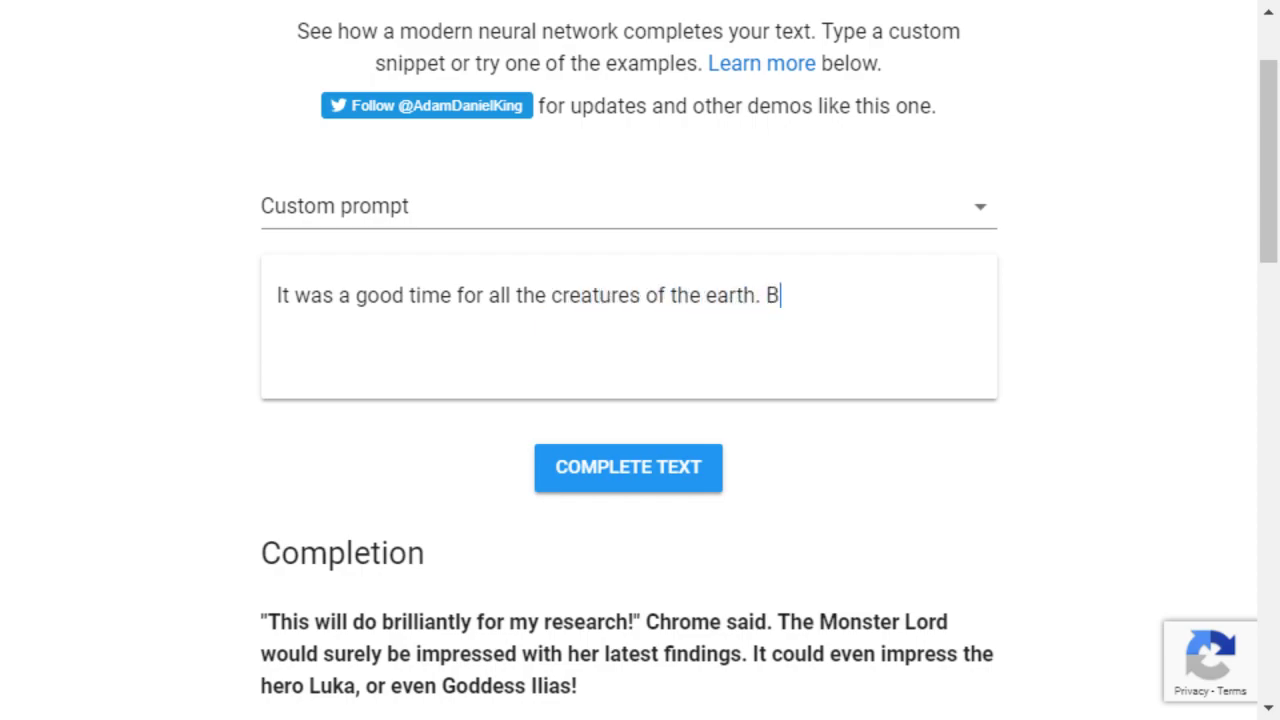
Step: Continue the prompt with "But fate decreed that the dark prophecy of a demon knight could bring a tragic end to this peace, scarring their lives forever."
type("ut fate des")
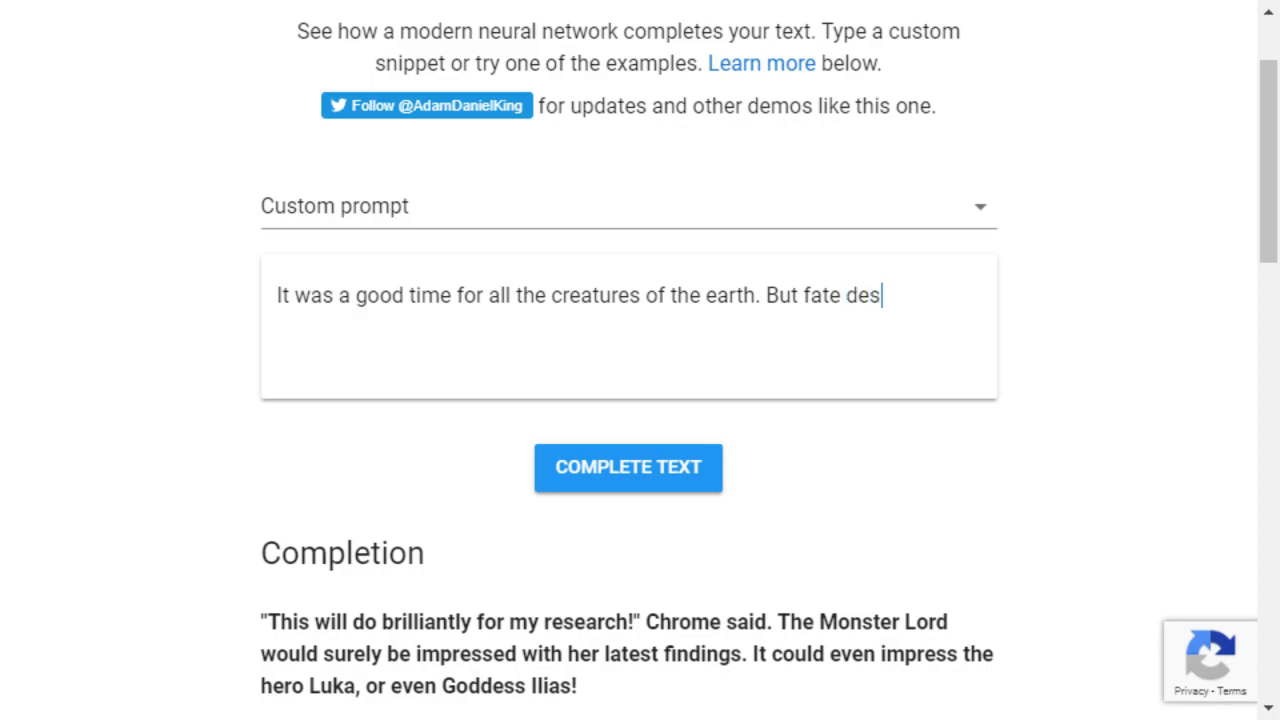
key("BackSpace")
type("creed ta")
key("BackSpace")
type("ha")
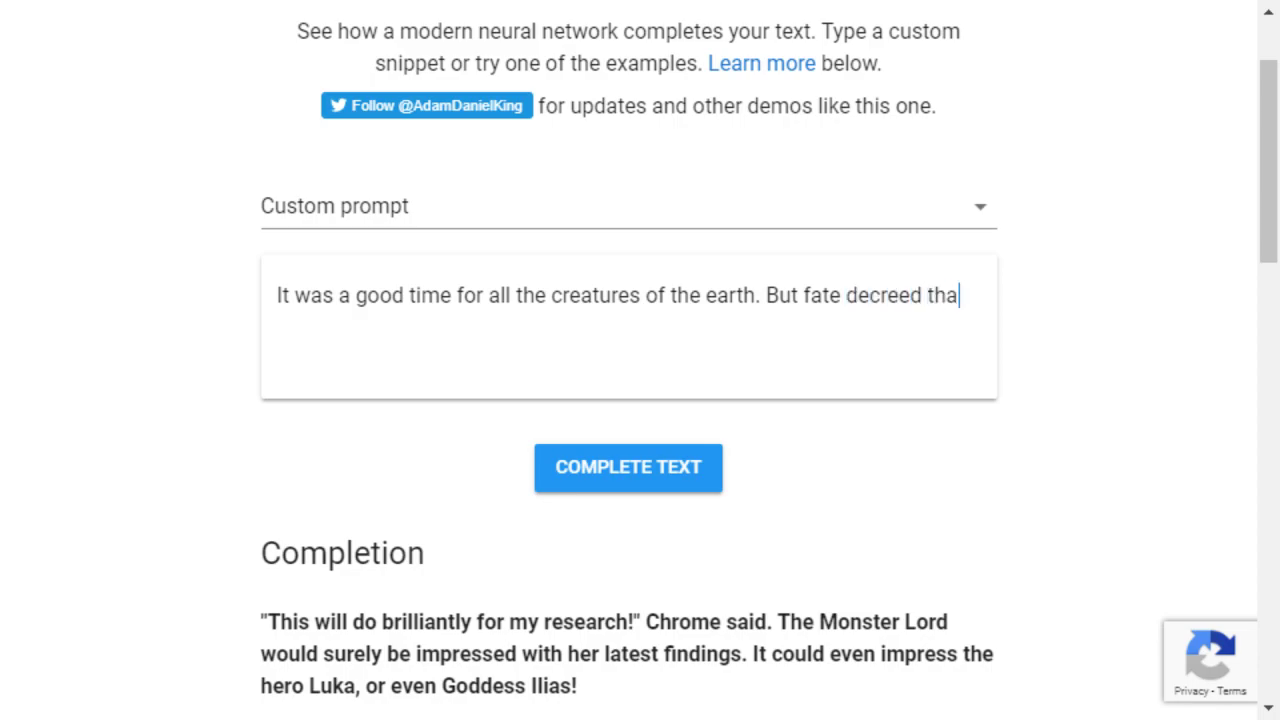
type("t the dark prophecy ")
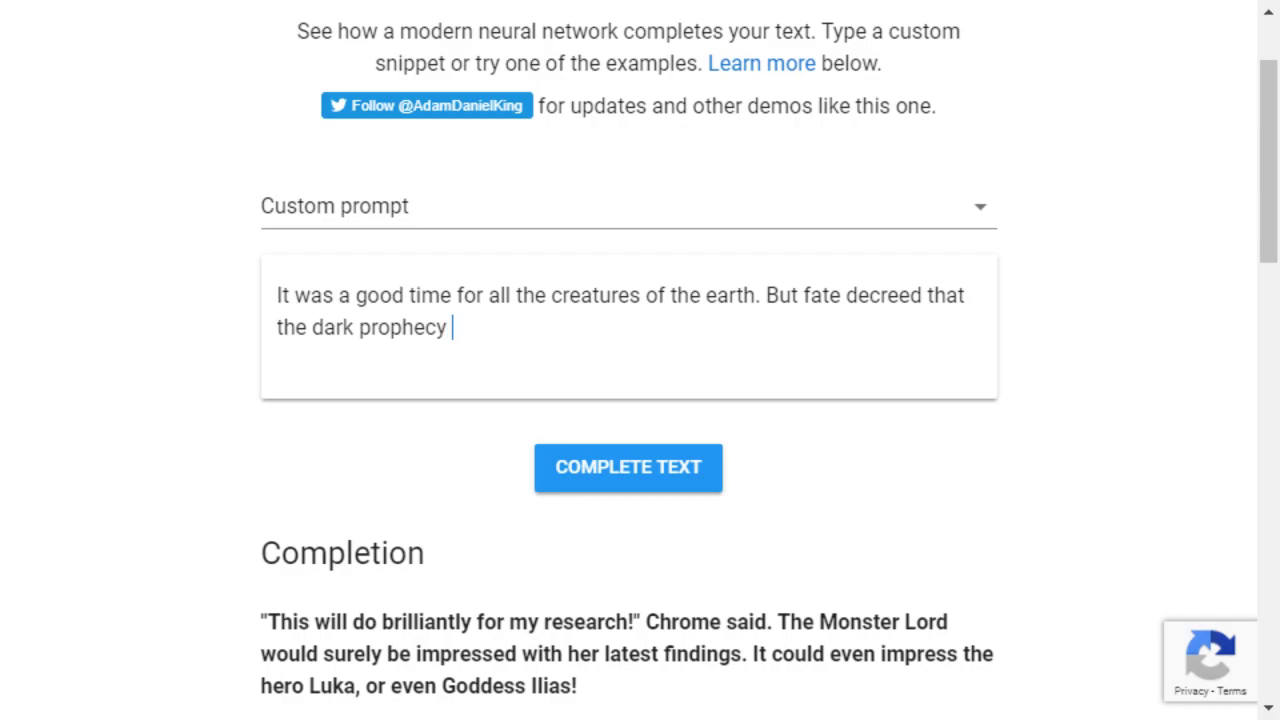
type("of a demon knight cou")
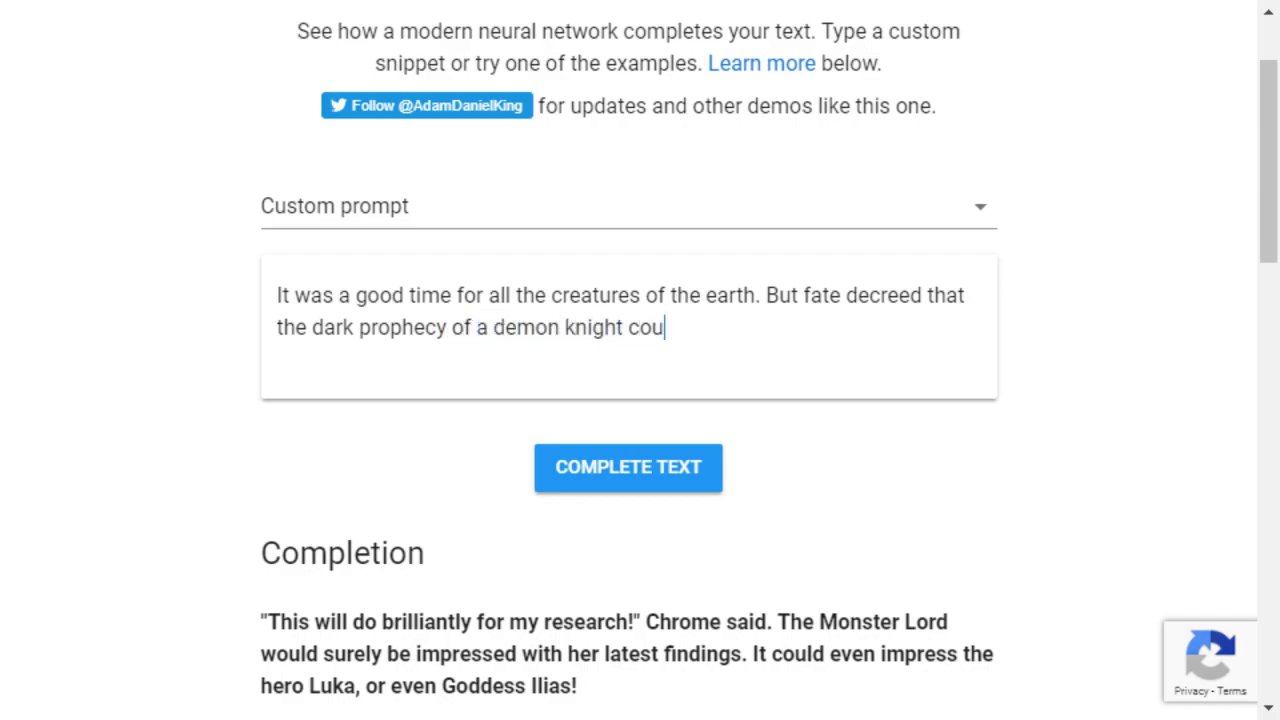
type("ld bring a tr")
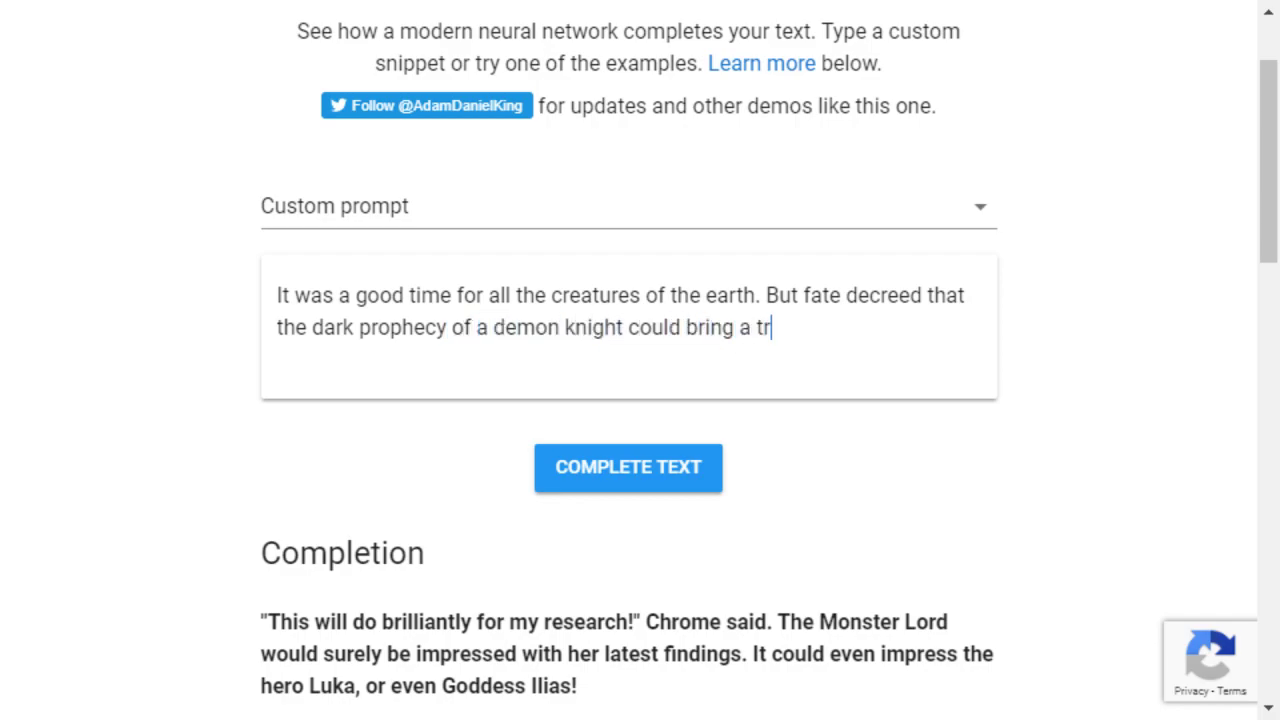
type("agic end to this pe")
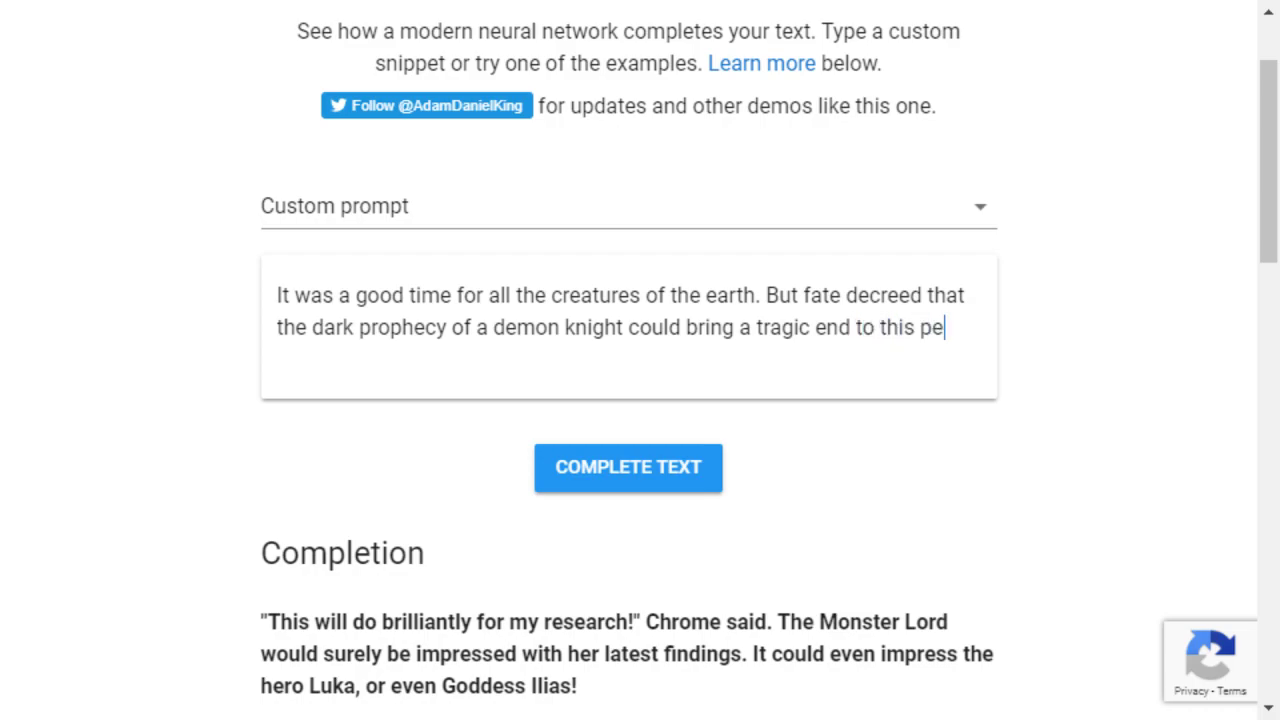
type("ace, scarring thei")
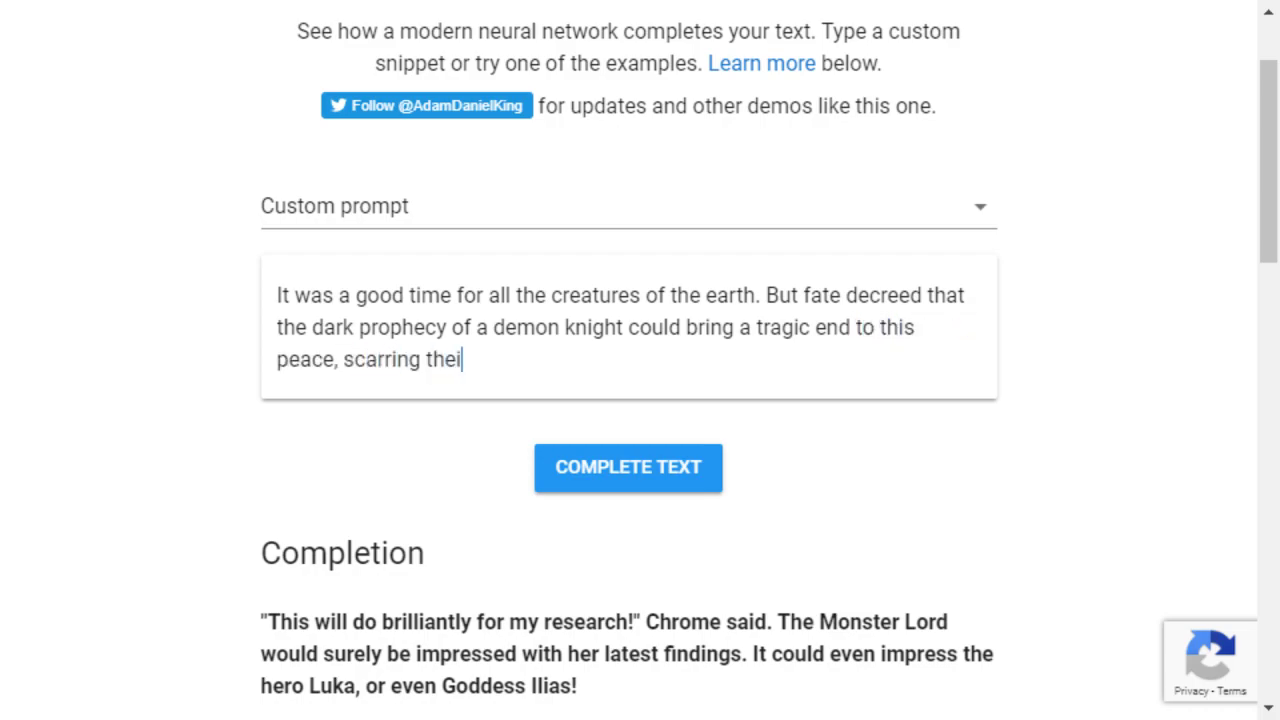
type("r lives forever.")
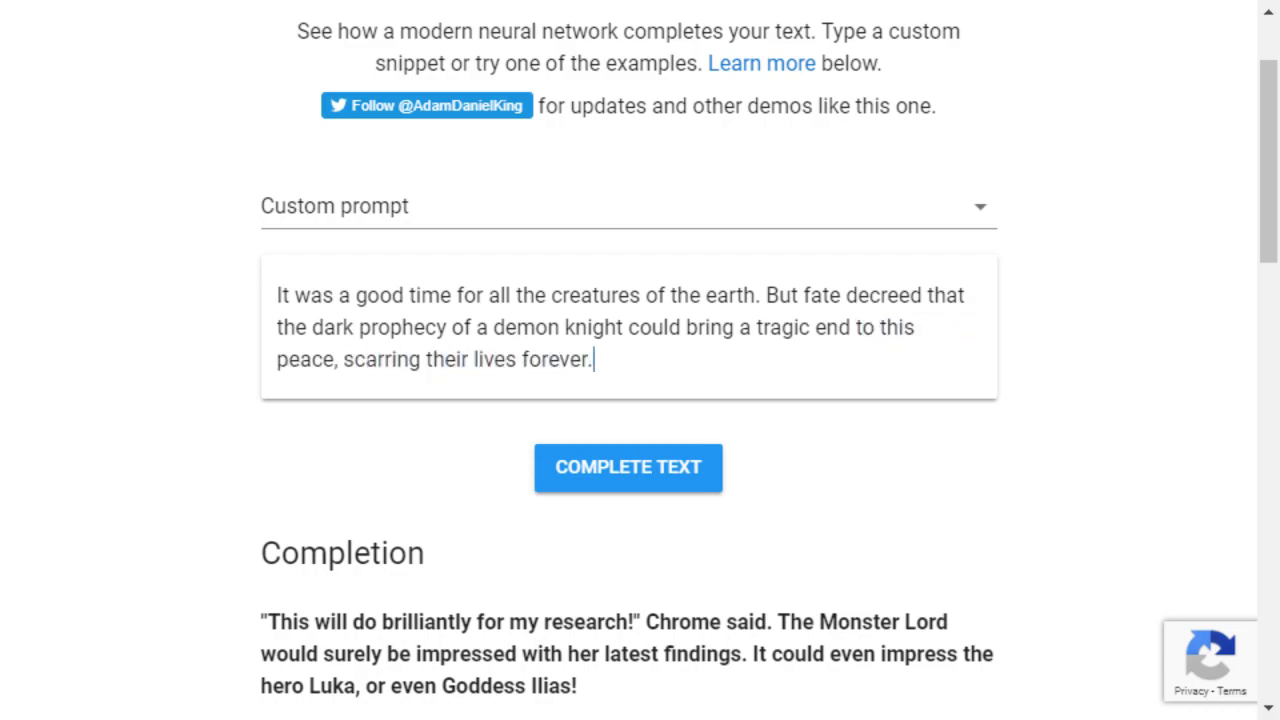
Step: Add the sentence "Only one person could cross the darklands surrounding Hargor and venture forth, deep into the caves of Dar Kunor."
type(" Only on")
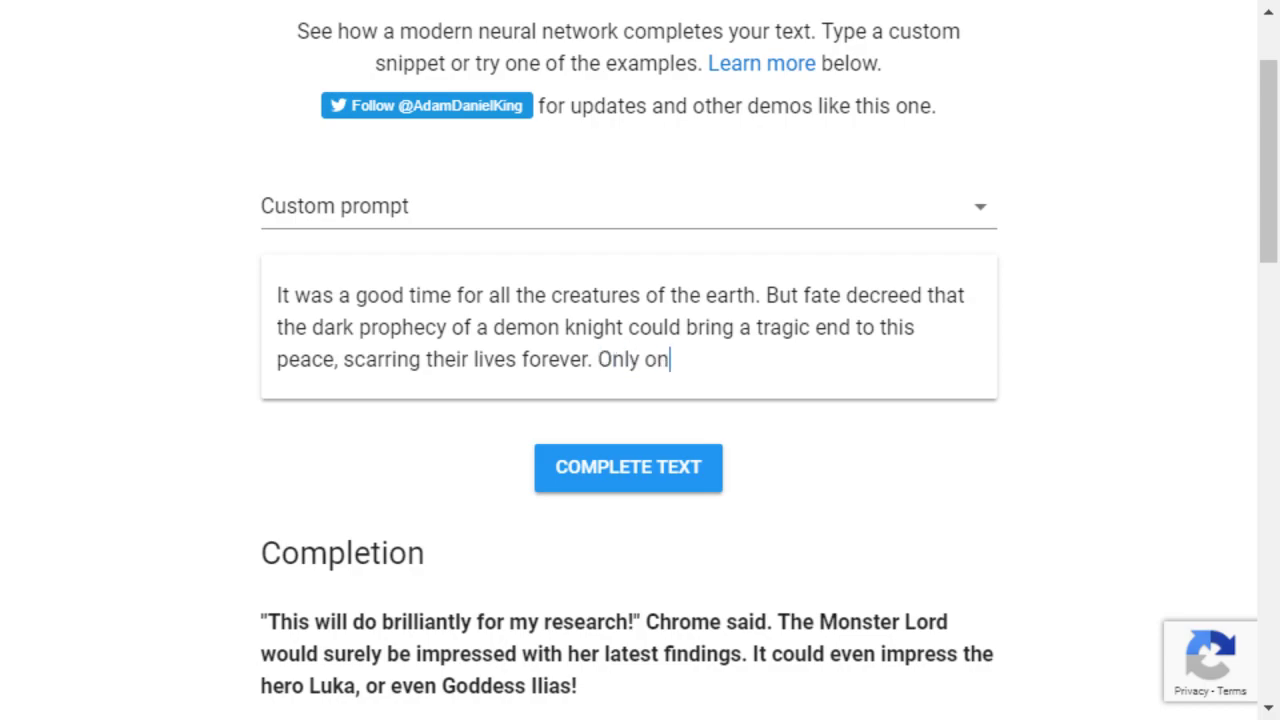
type("e person could cr")
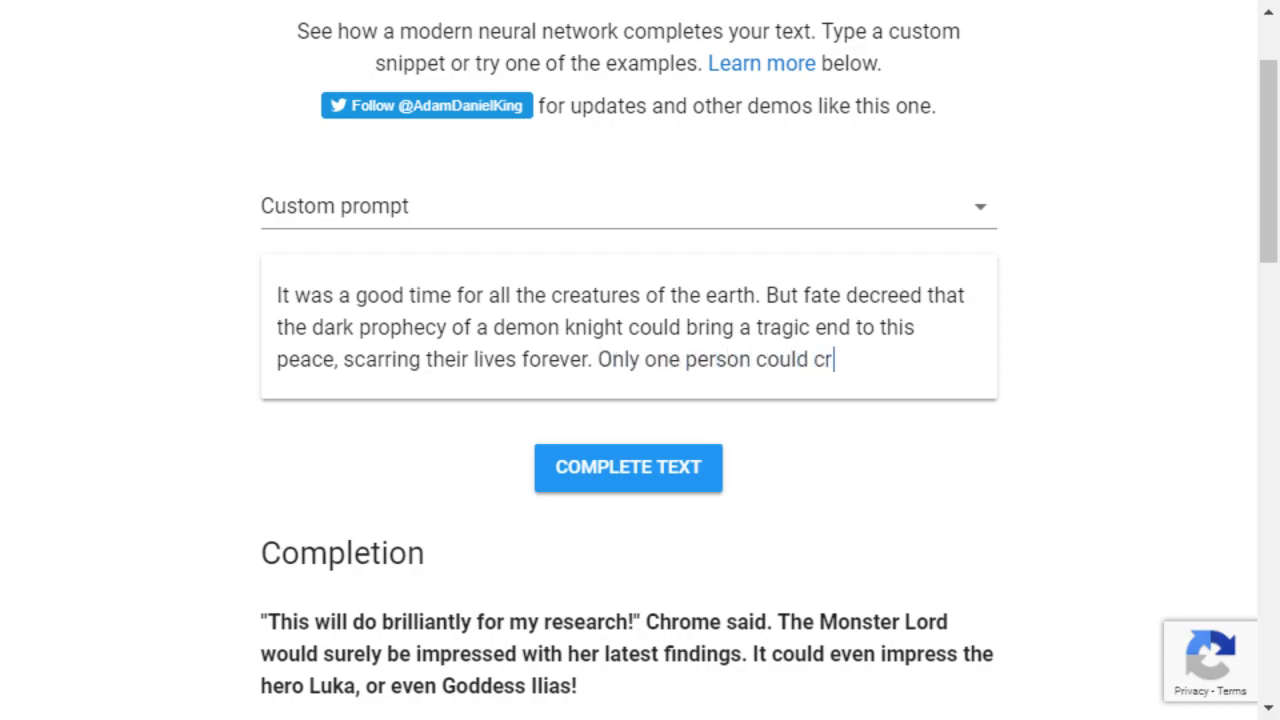
type("oss the dafrk")
key("BackSpace")
key("BackSpace")
key("BackSpace")
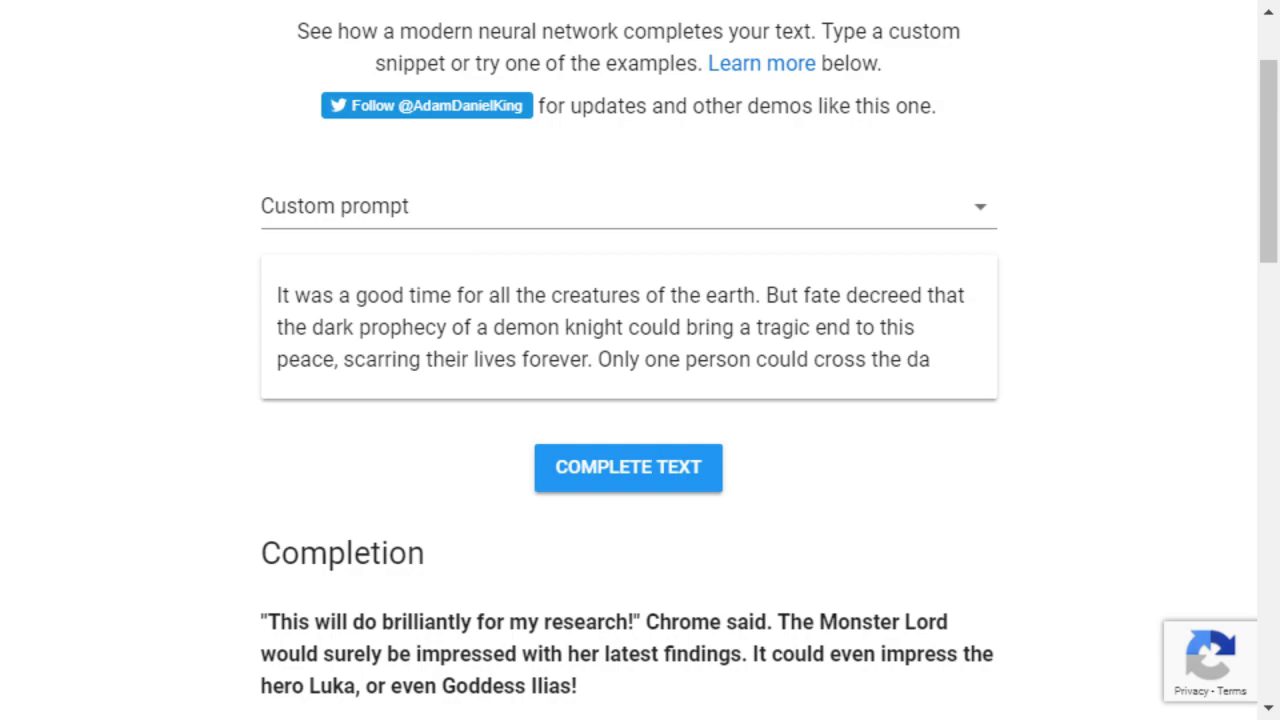
type("rklands surroundi")
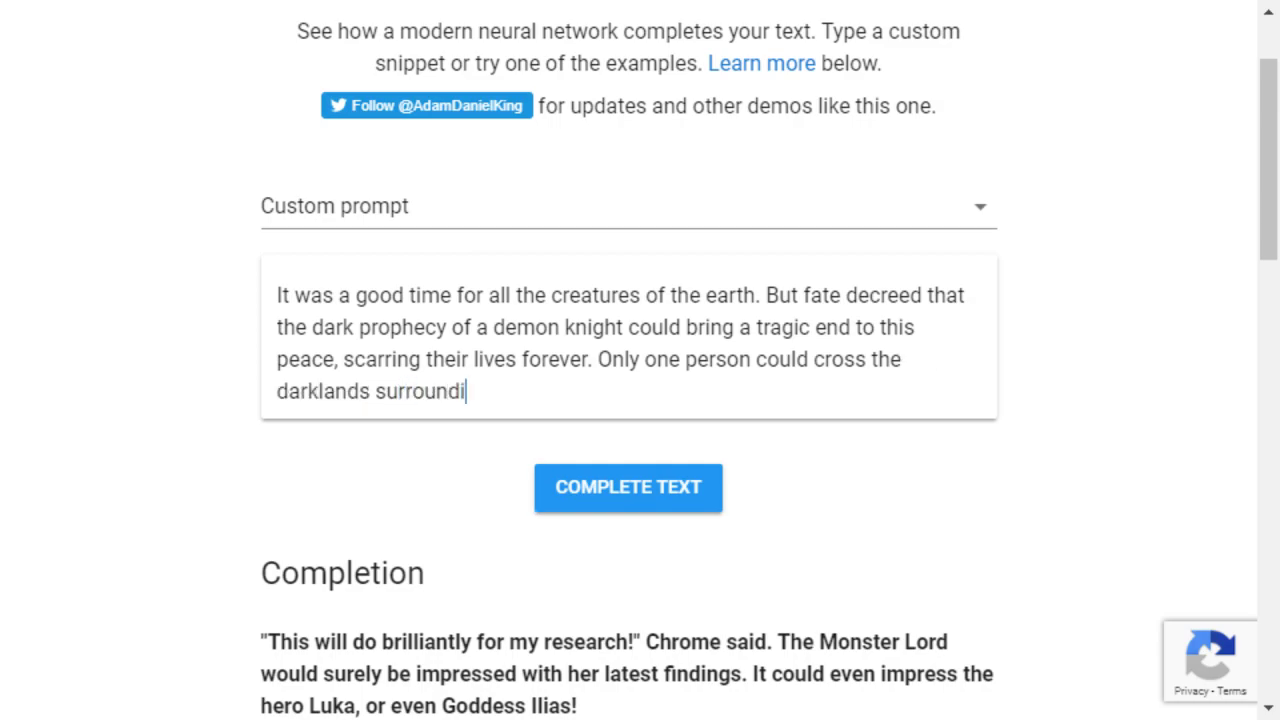
type("ng Hargor ")
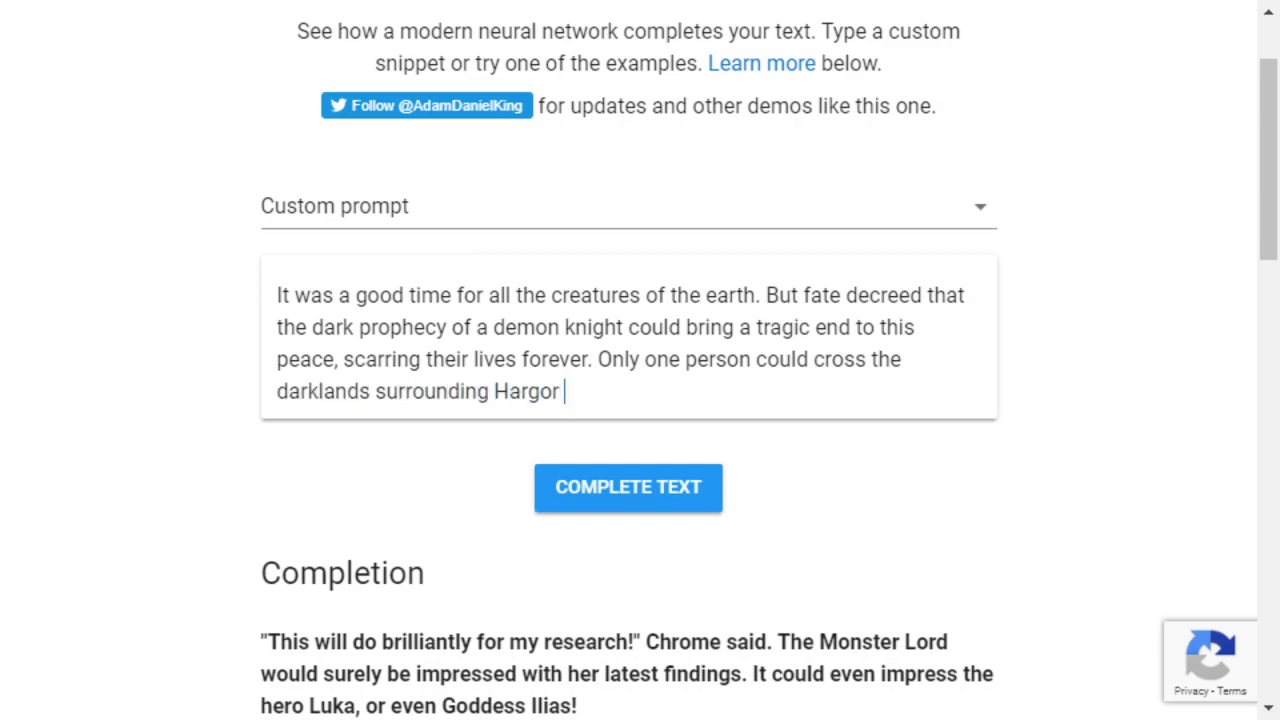
type("and venture forth,")
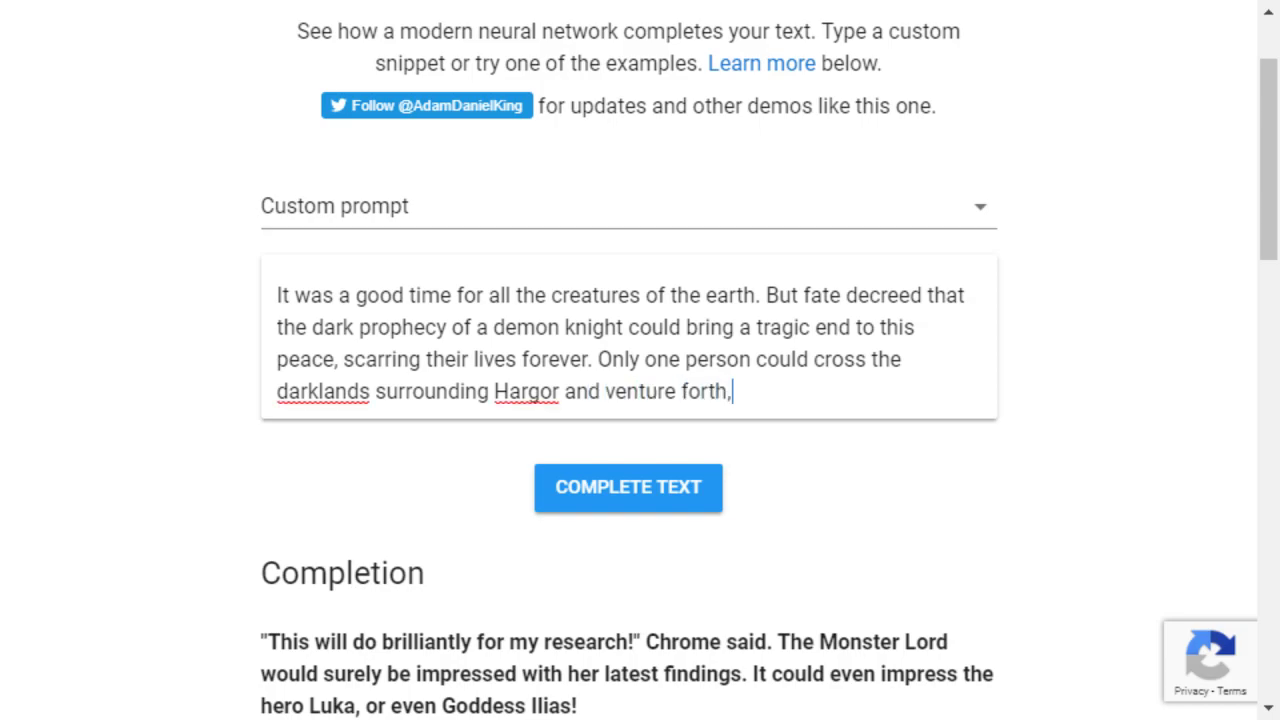
type(" deep into the cave")
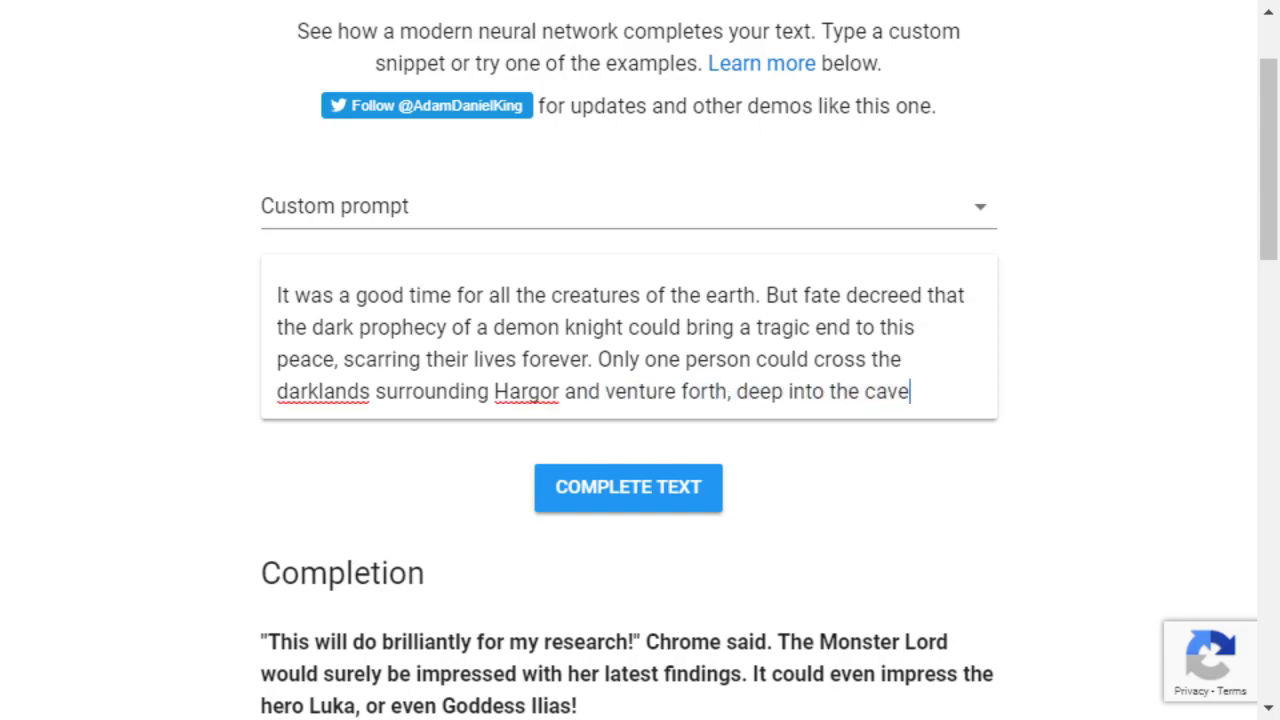
type("s of Dar Ku")
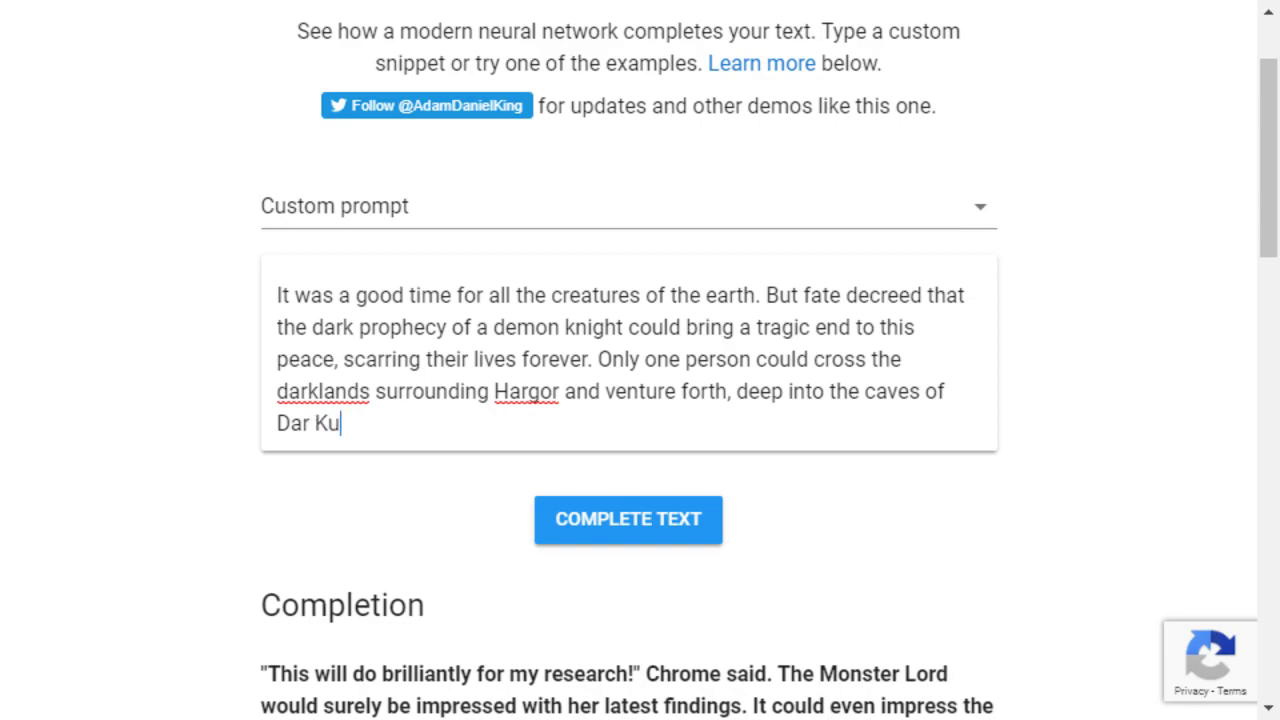
type("nor. His ")
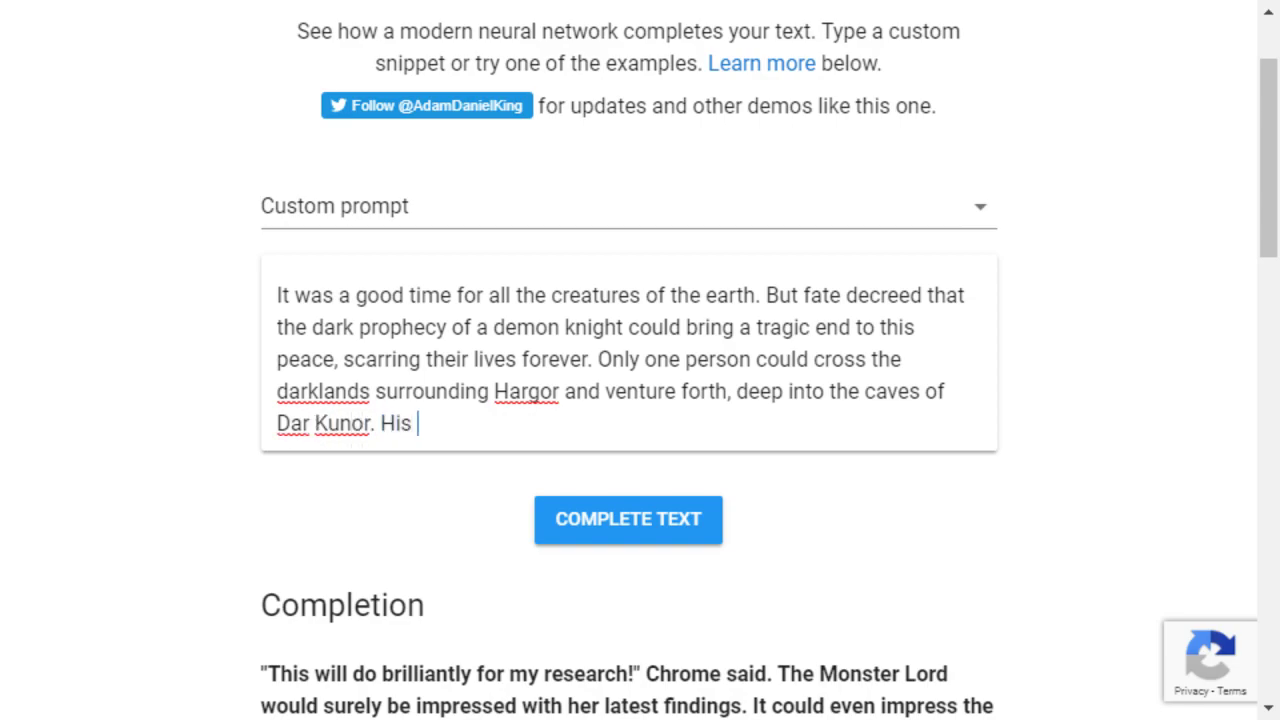
Step: End the prompt with "His is a name the world will never forget. He is... Dargor." and generate its completion
type("is a name the wor")
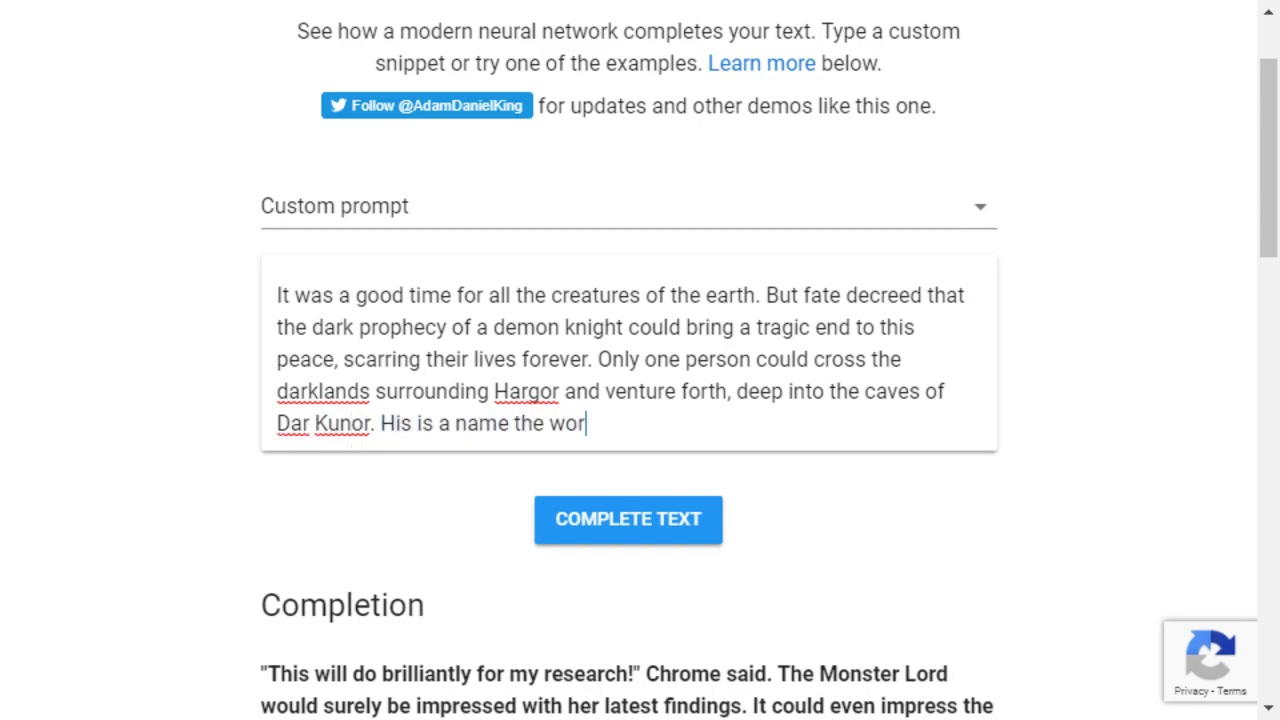
type("ld will never forget")
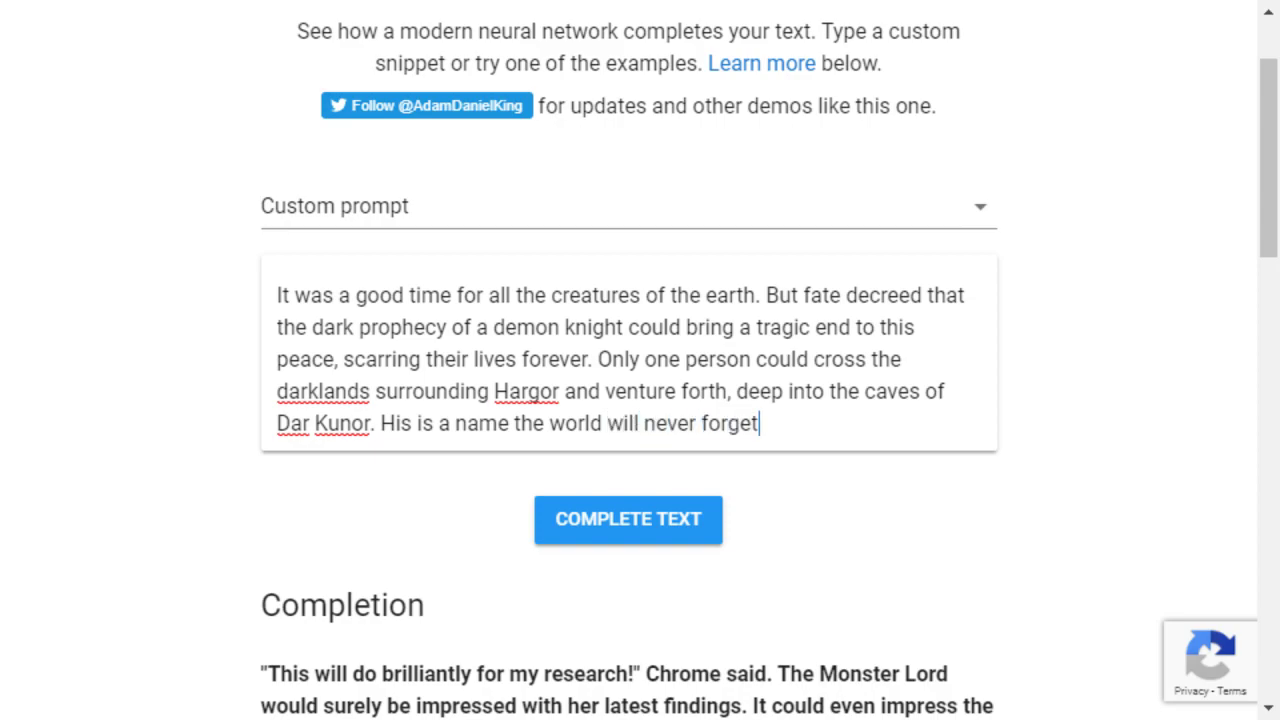
type(". He is... Da")
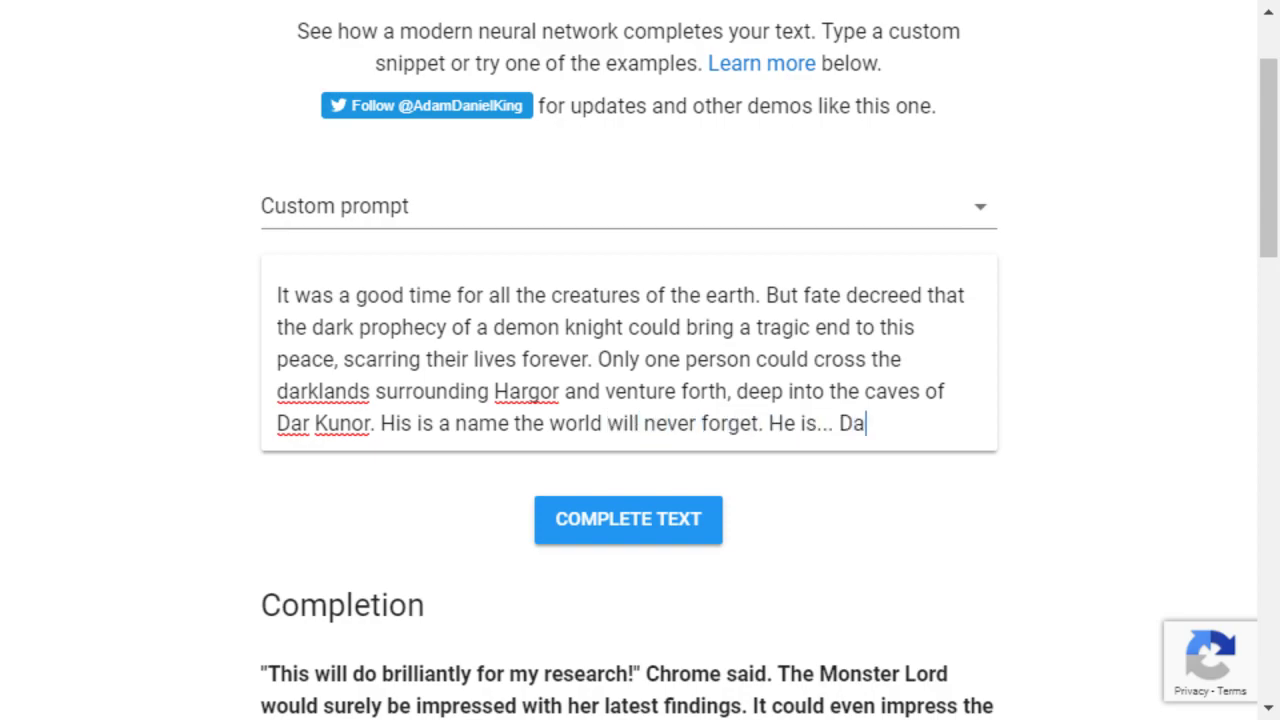
type("rgor.")
left_click(628, 519)
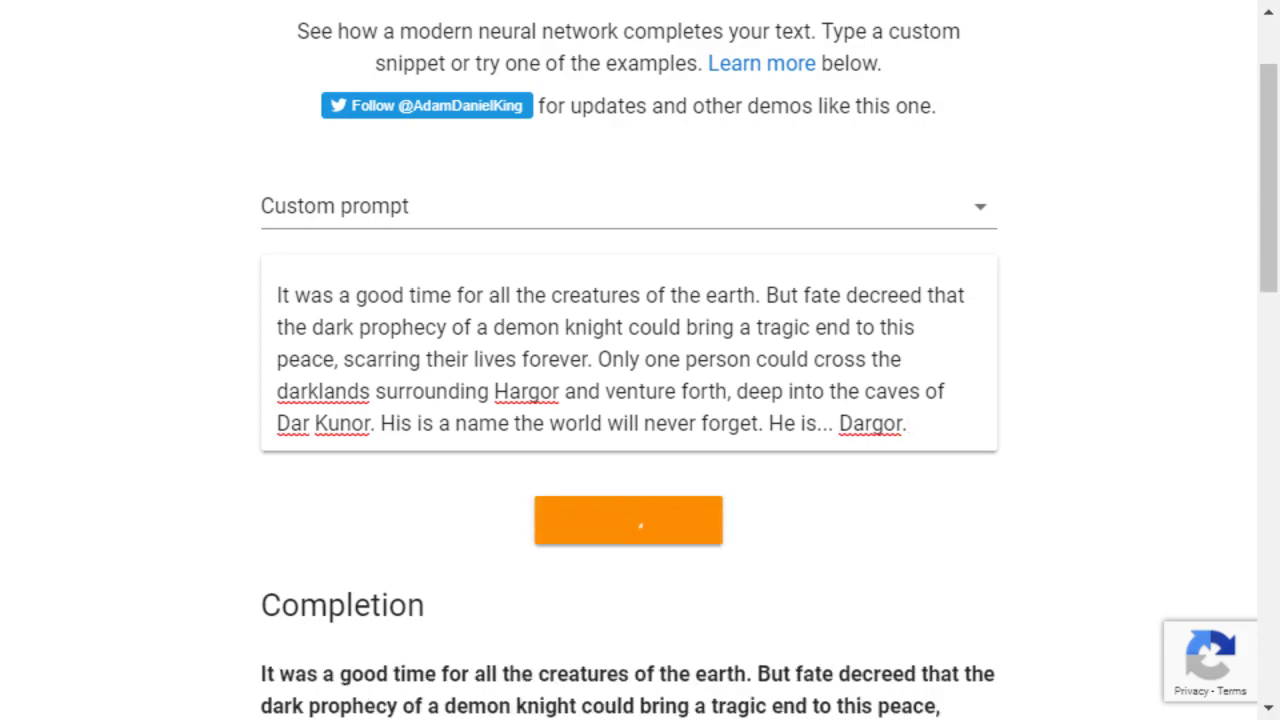
Step: Read the generated completion of the Dargor prompt through to its end
scroll(640, 360, "down", 3)
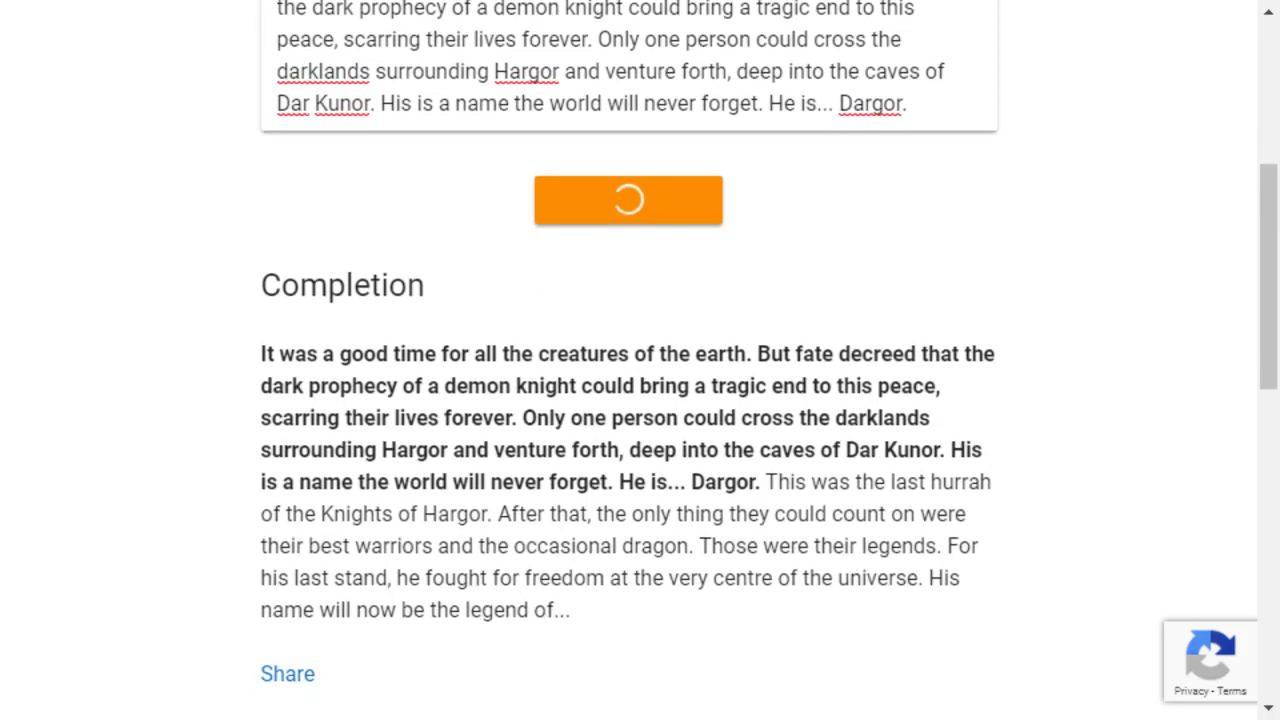
scroll(640, 360, "down", 1)
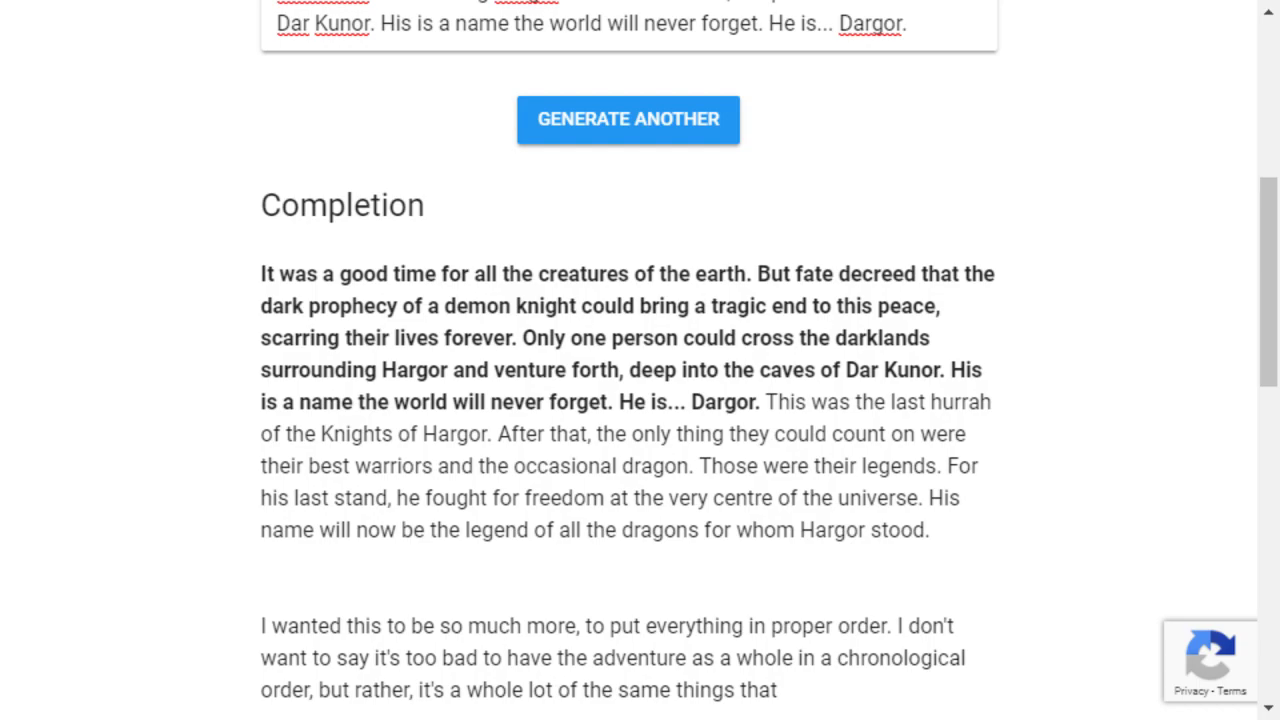
scroll(640, 360, "down", 3)
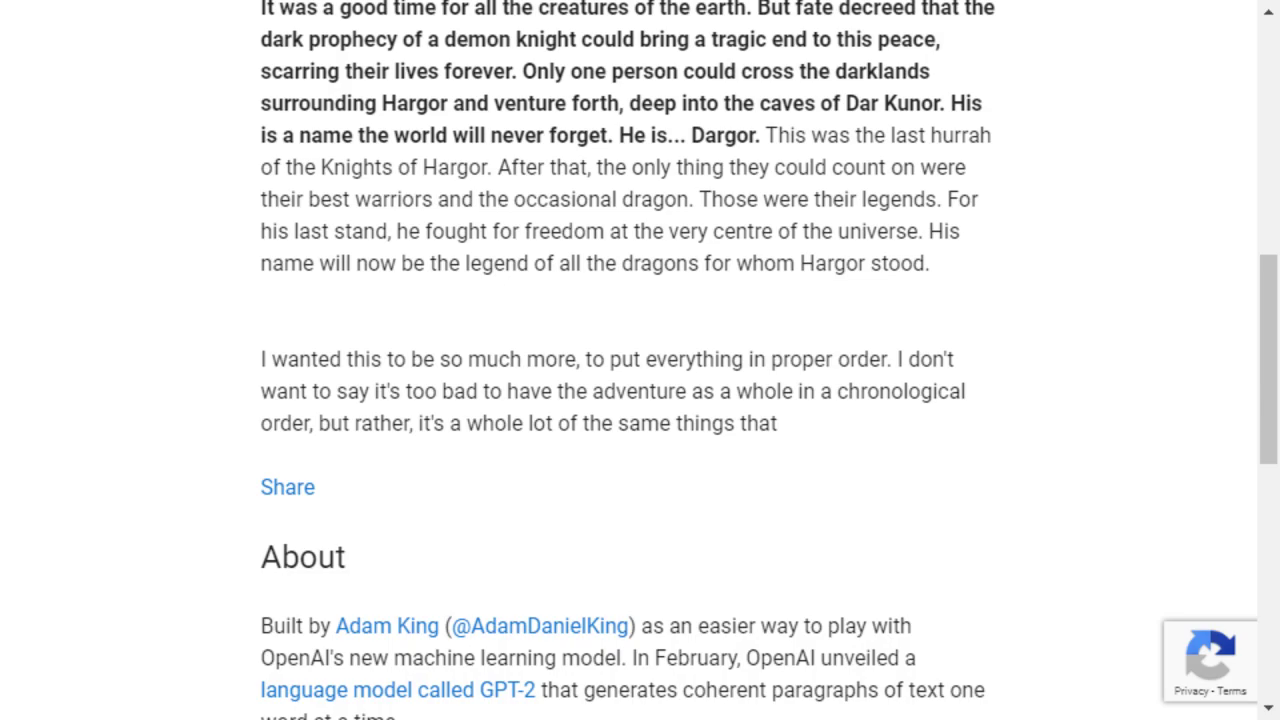
scroll(640, 360, "up", 3)
scroll(640, 360, "down", 1)
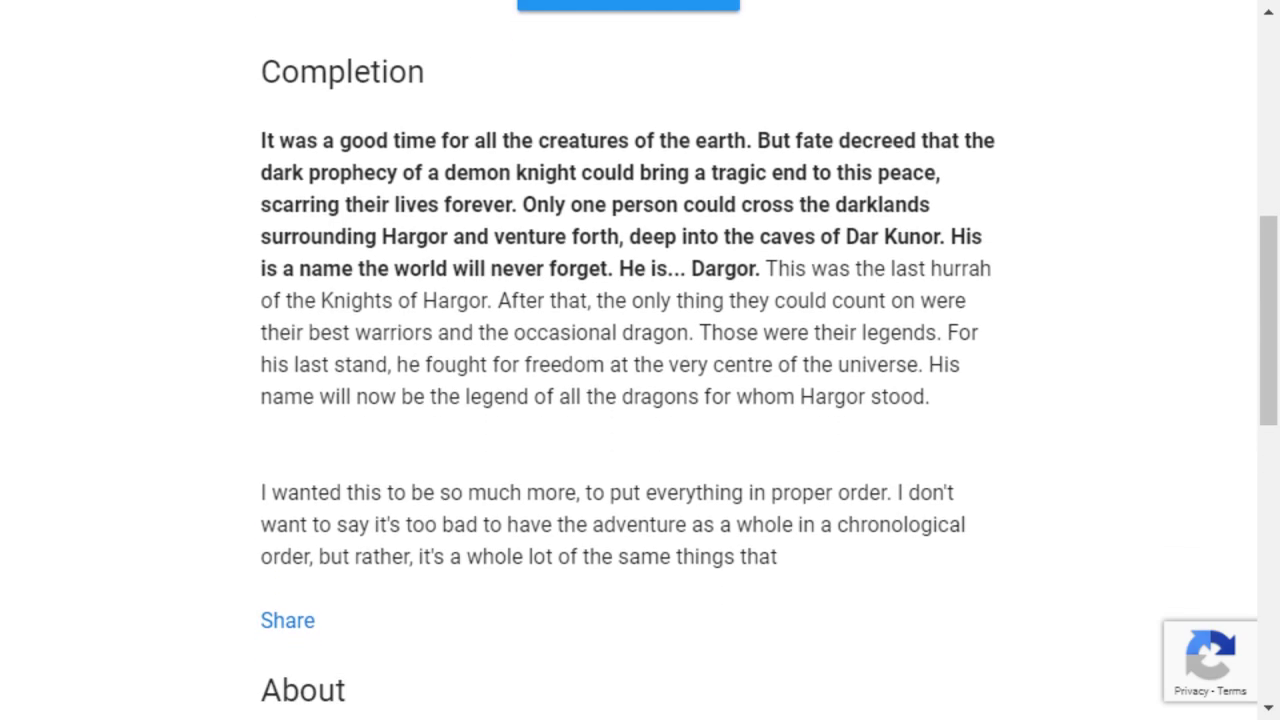
scroll(640, 360, "down", 1)
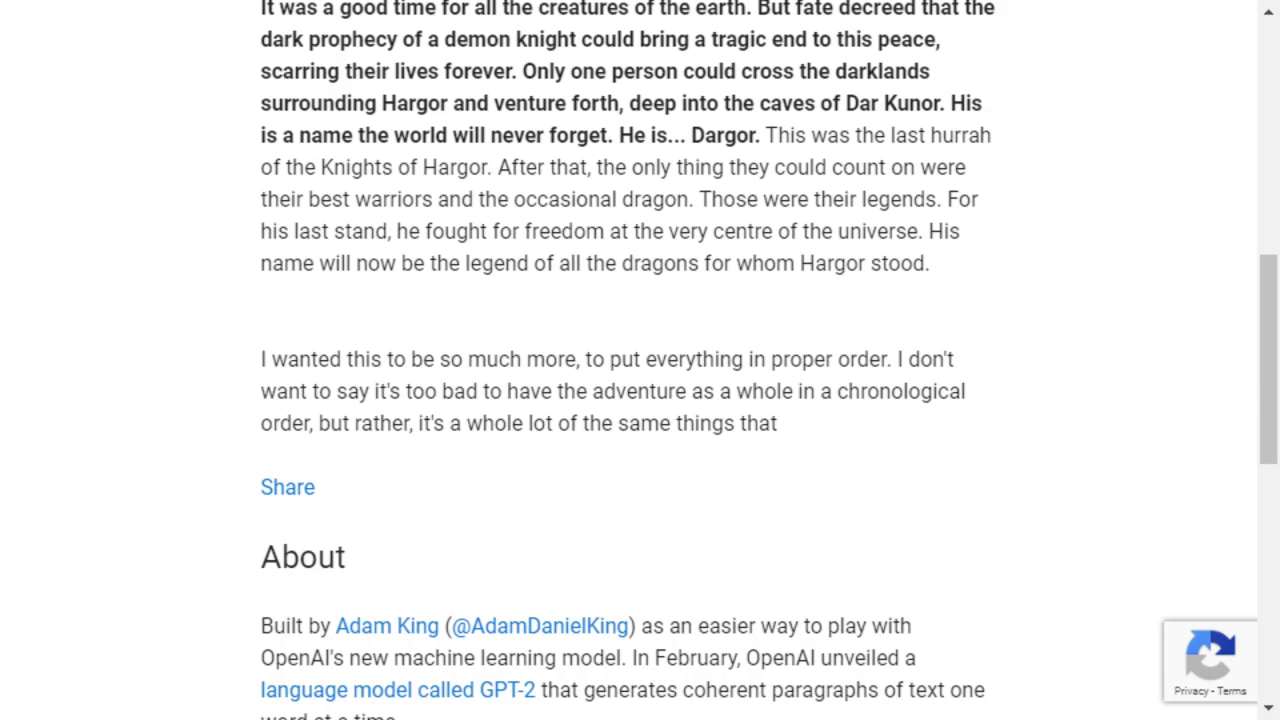
Step: Generate another completion for the same Dargor prompt and read the new text through to its end
scroll(640, 360, "up", 3)
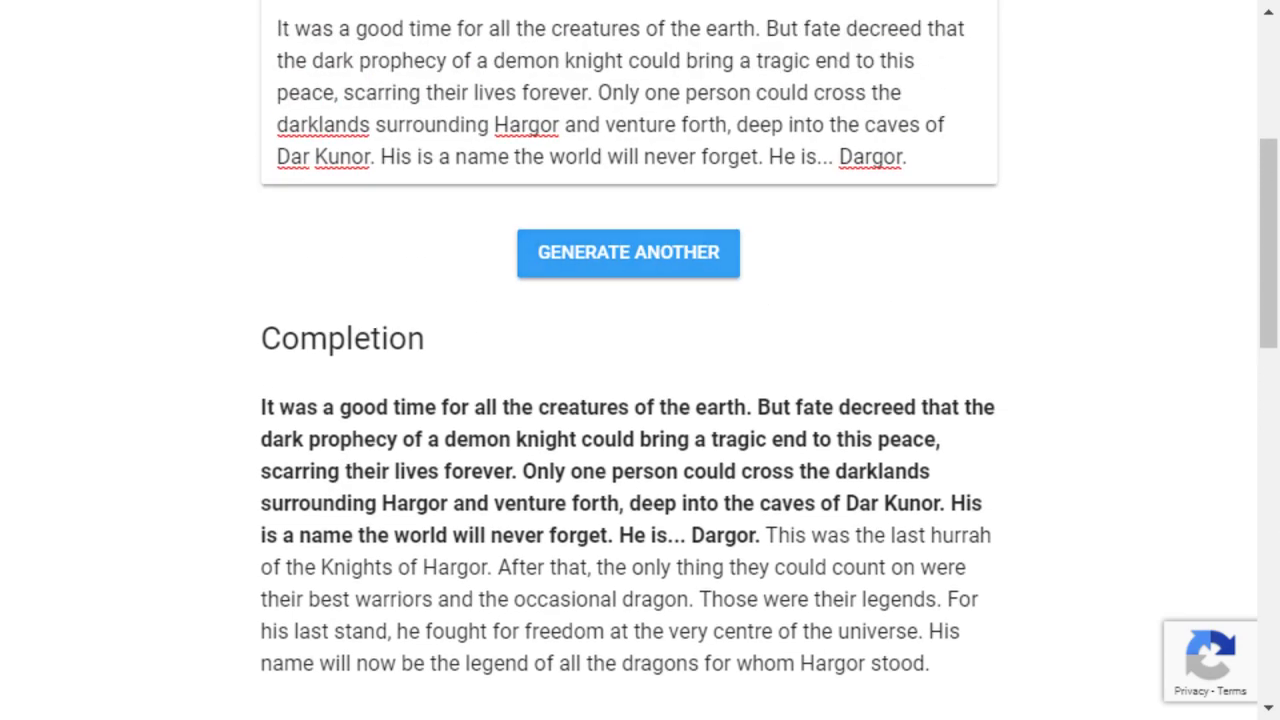
left_click(628, 252)
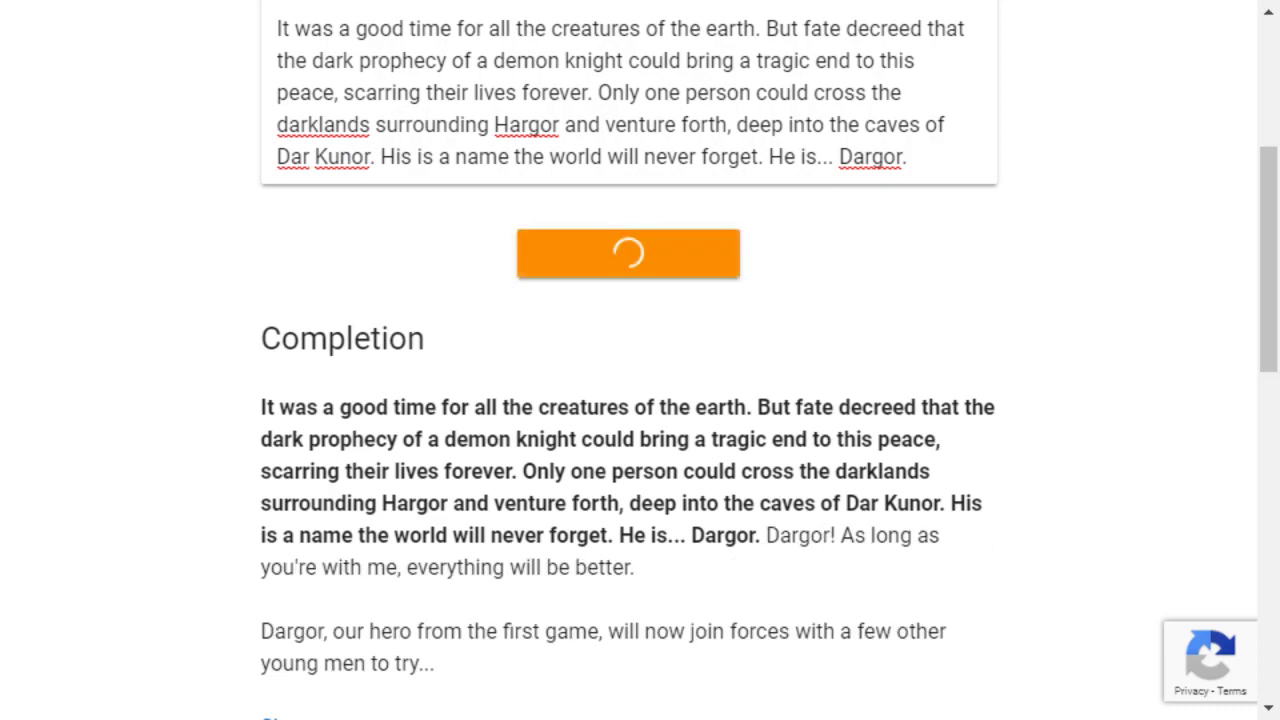
scroll(628, 400, "down", 1)
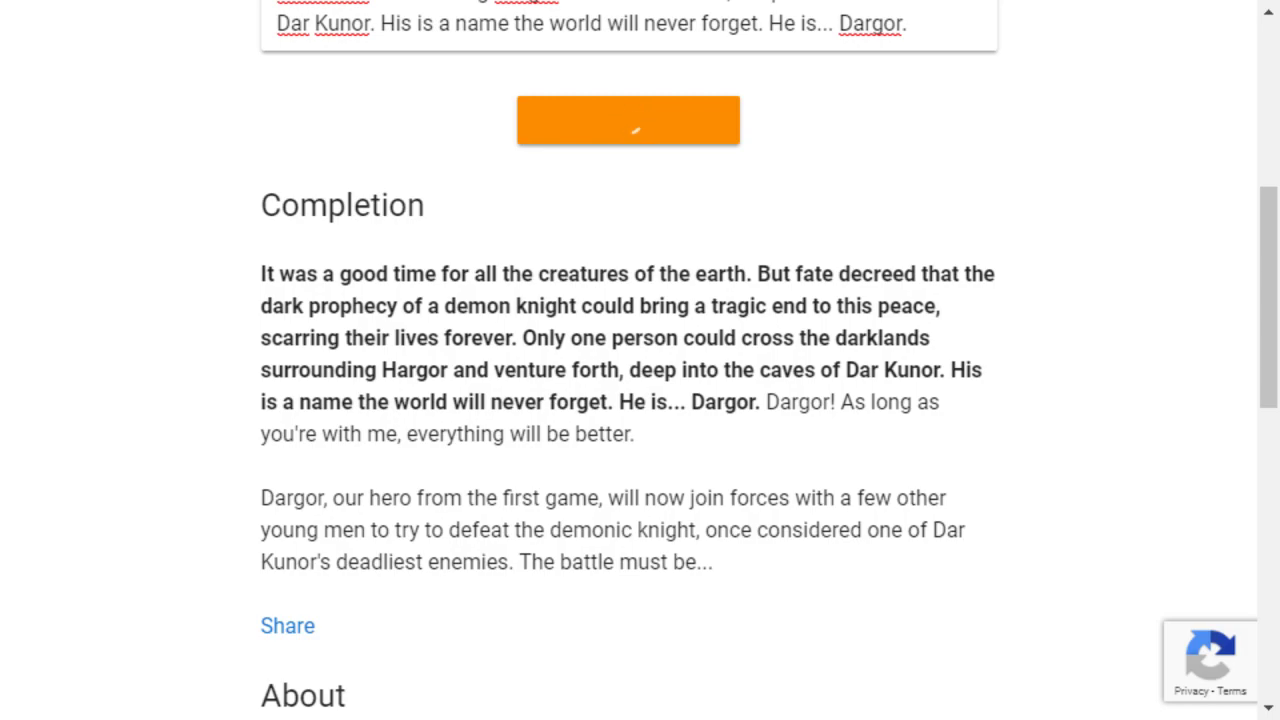
scroll(640, 360, "down", 1)
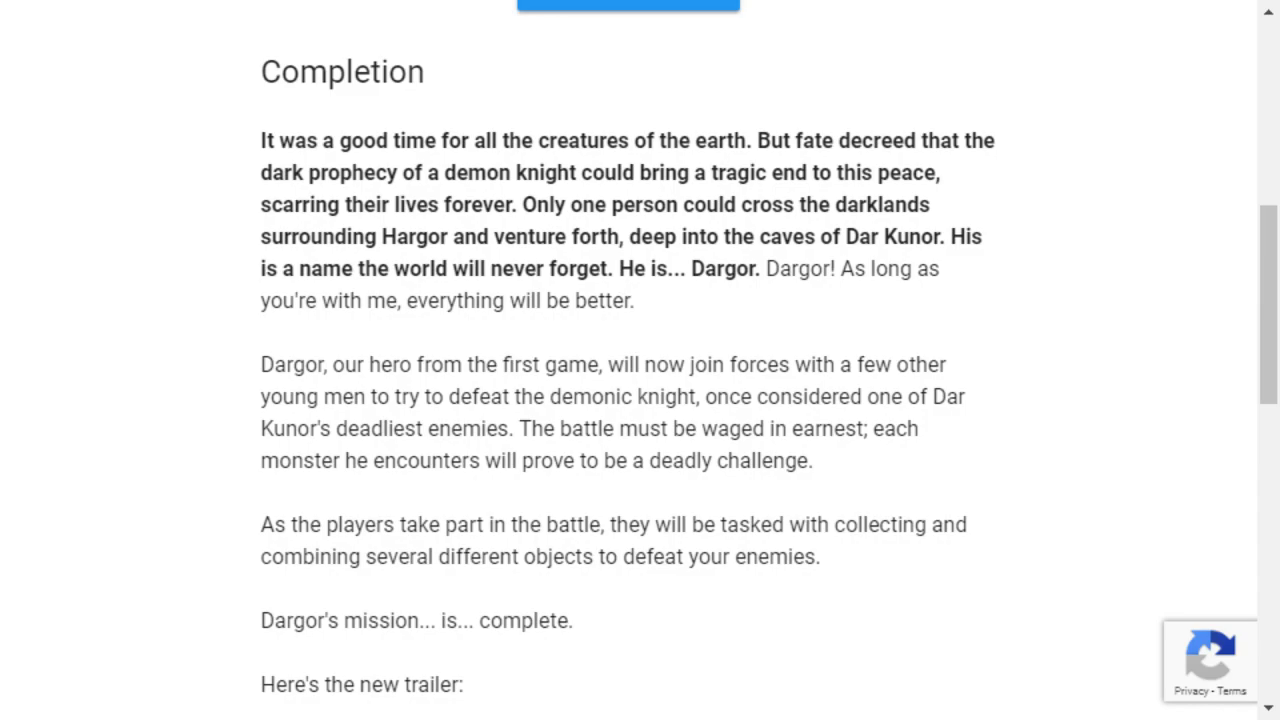
scroll(640, 360, "down", 2)
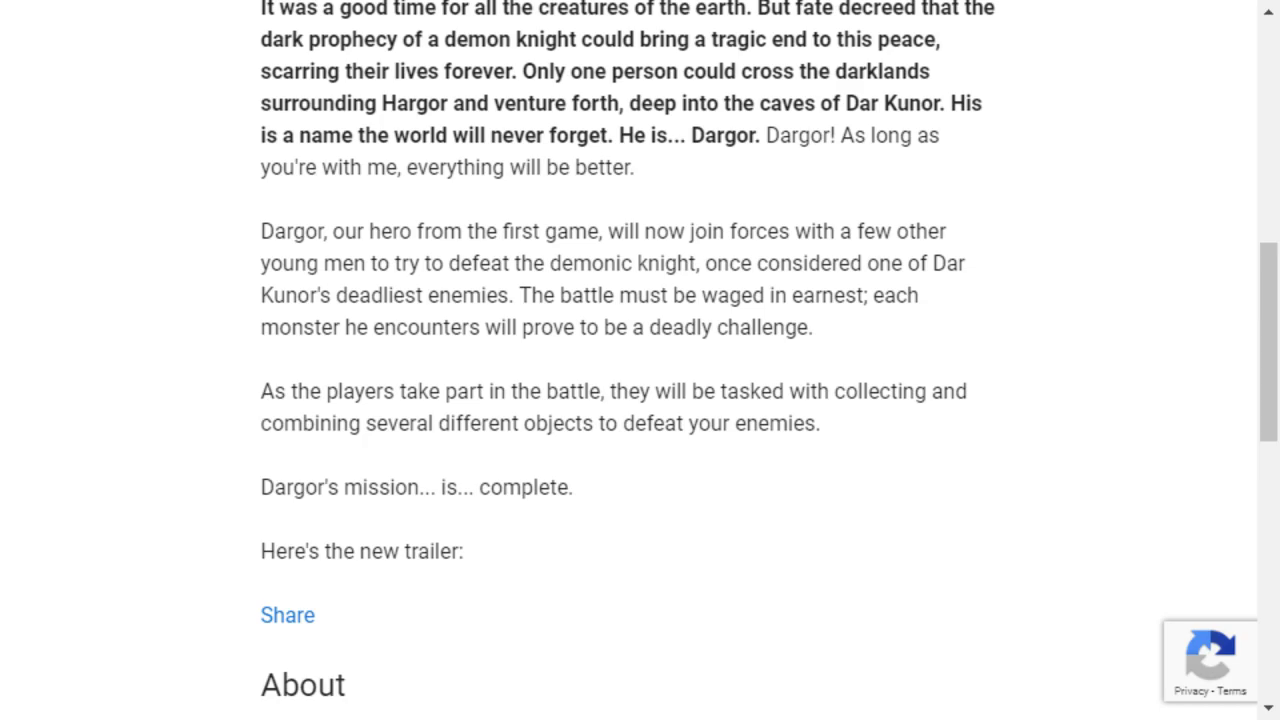
Step: Replace the prompt with "Just a small town girl, living in a lonely world... she took a midnight train going anywhere."
scroll(640, 360, "up", 8)
scroll(640, 360, "down", 1)
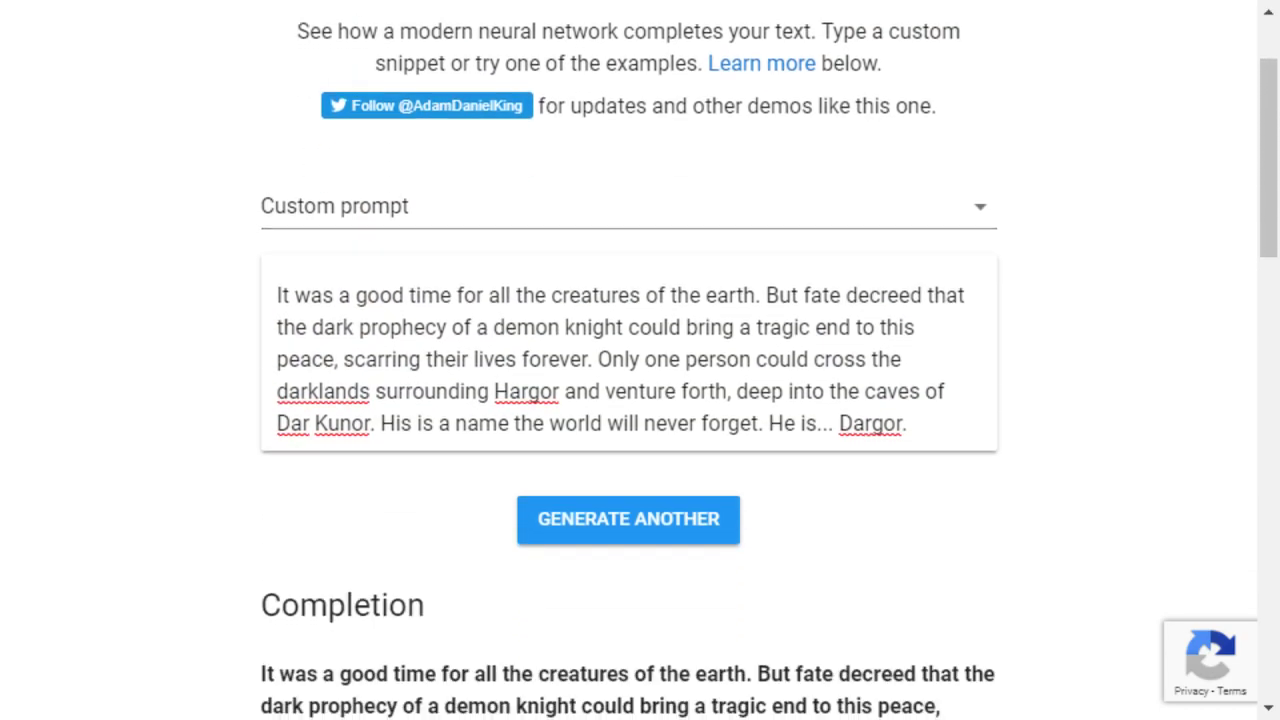
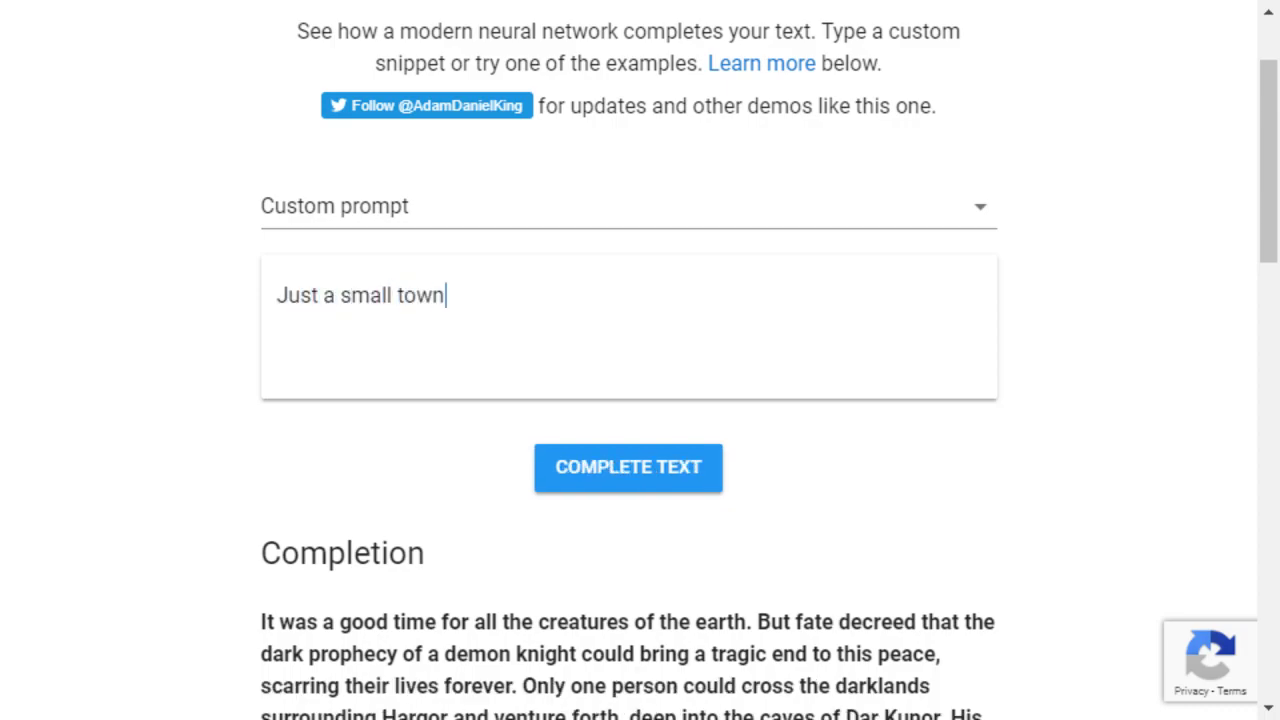
type("girl, living in ")
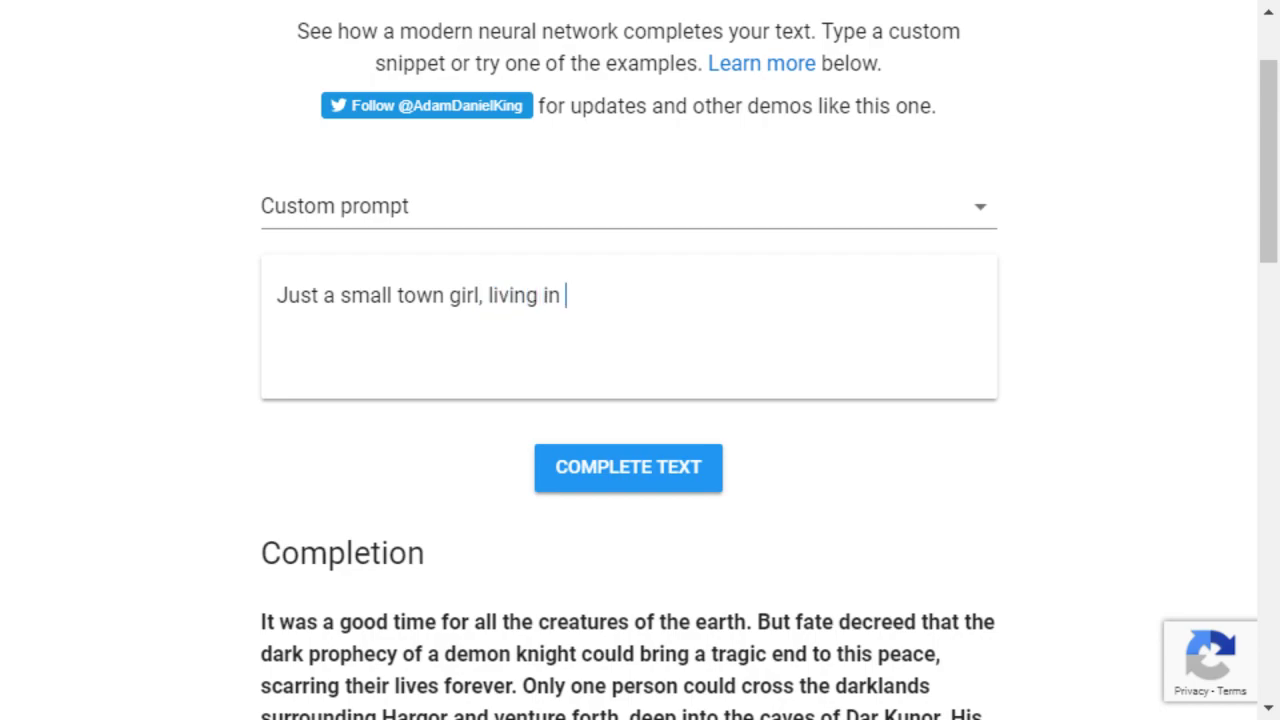
type("a lonely worl")
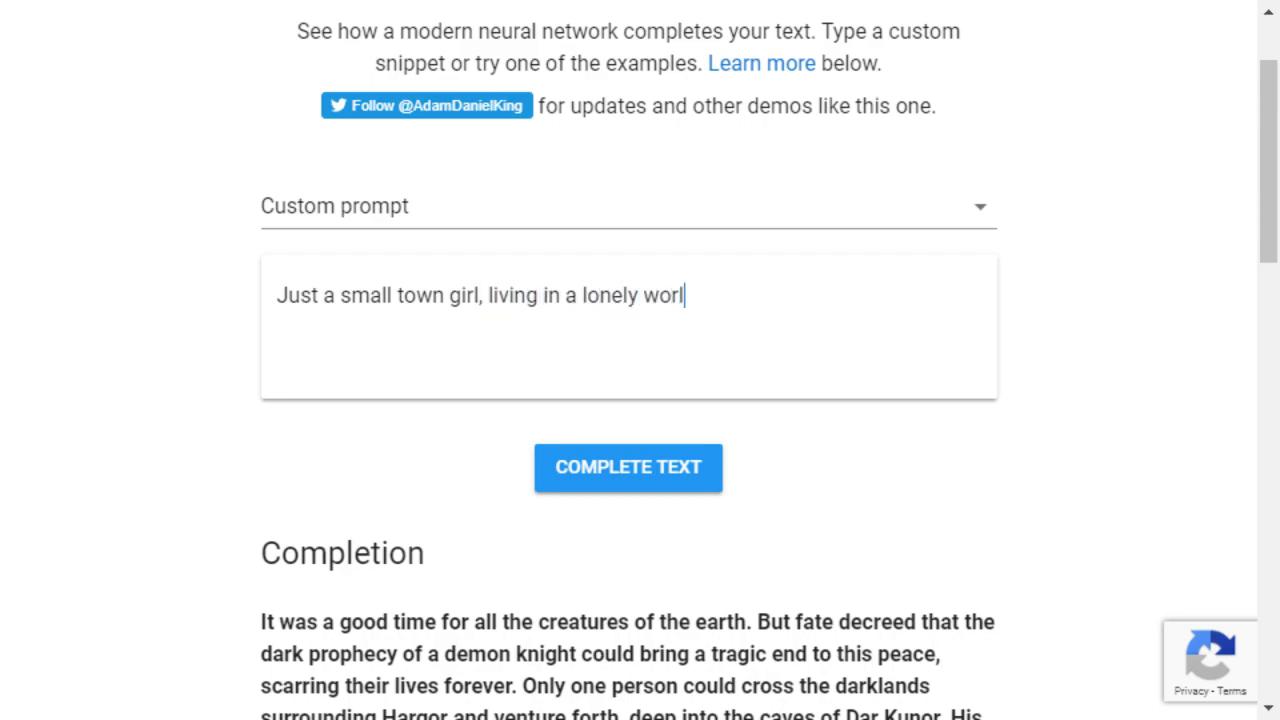
type("d... she took a m")
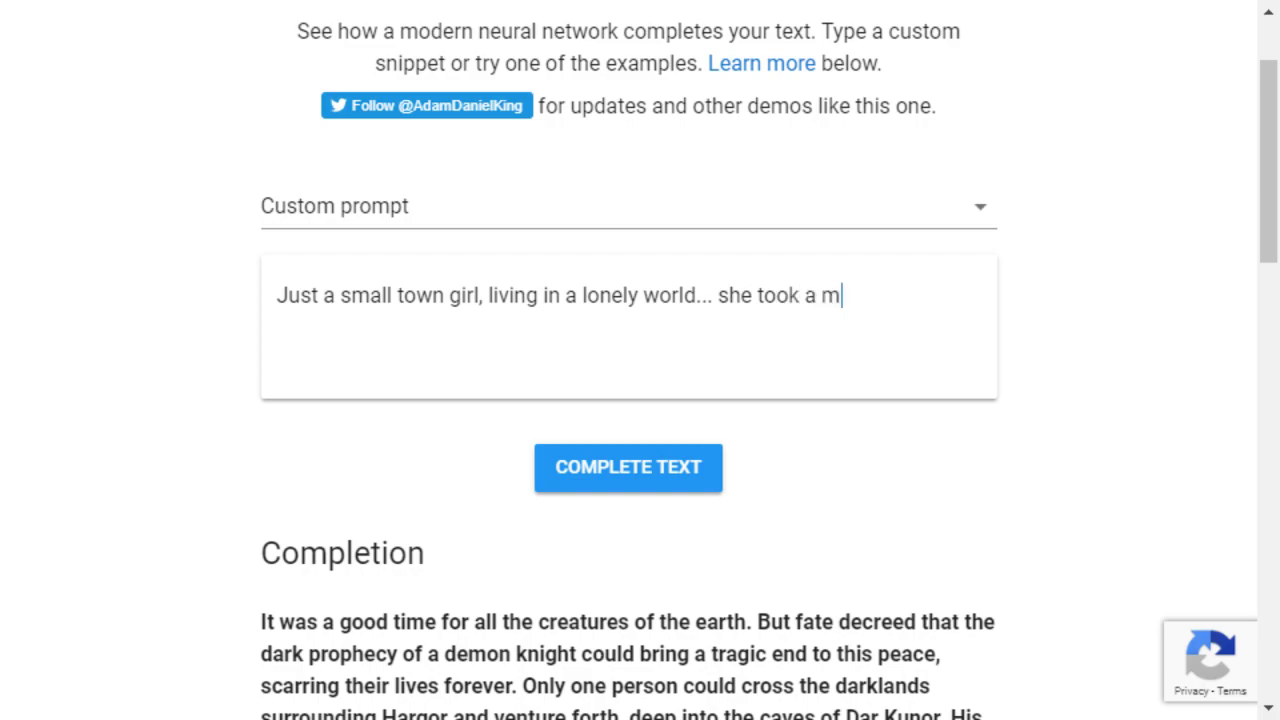
type("idnight train ")
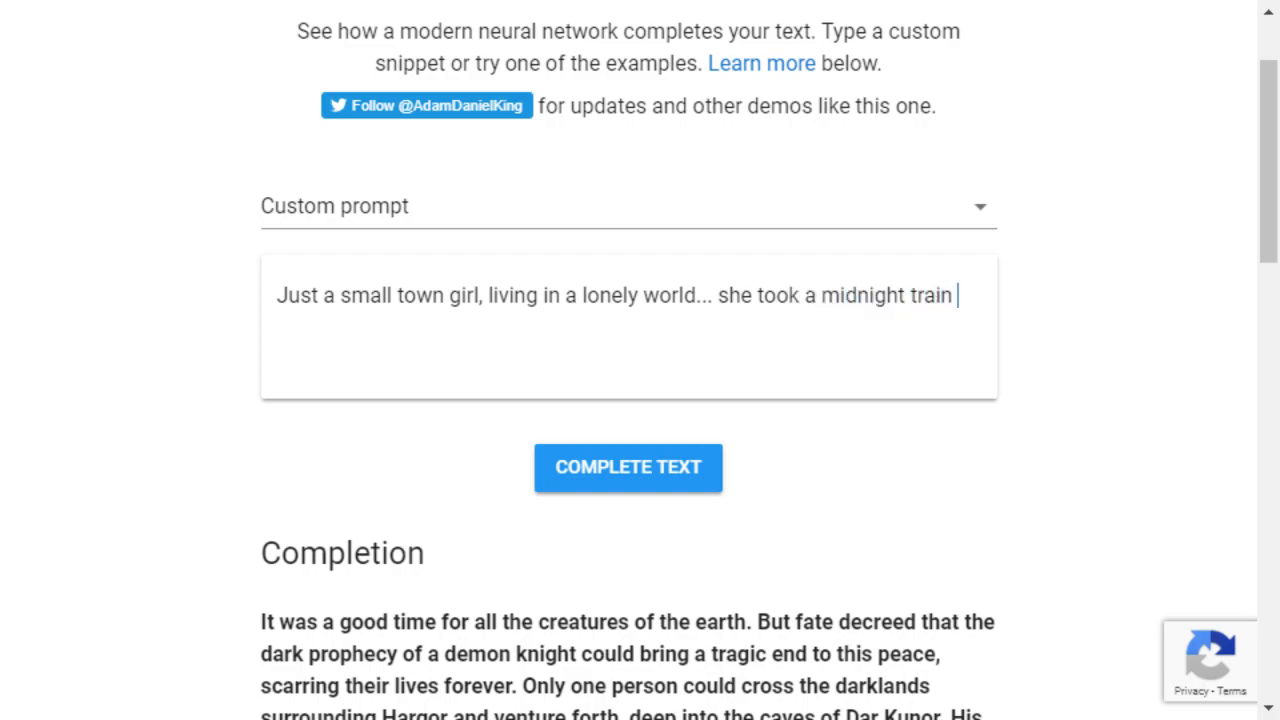
type("going anywhere.")
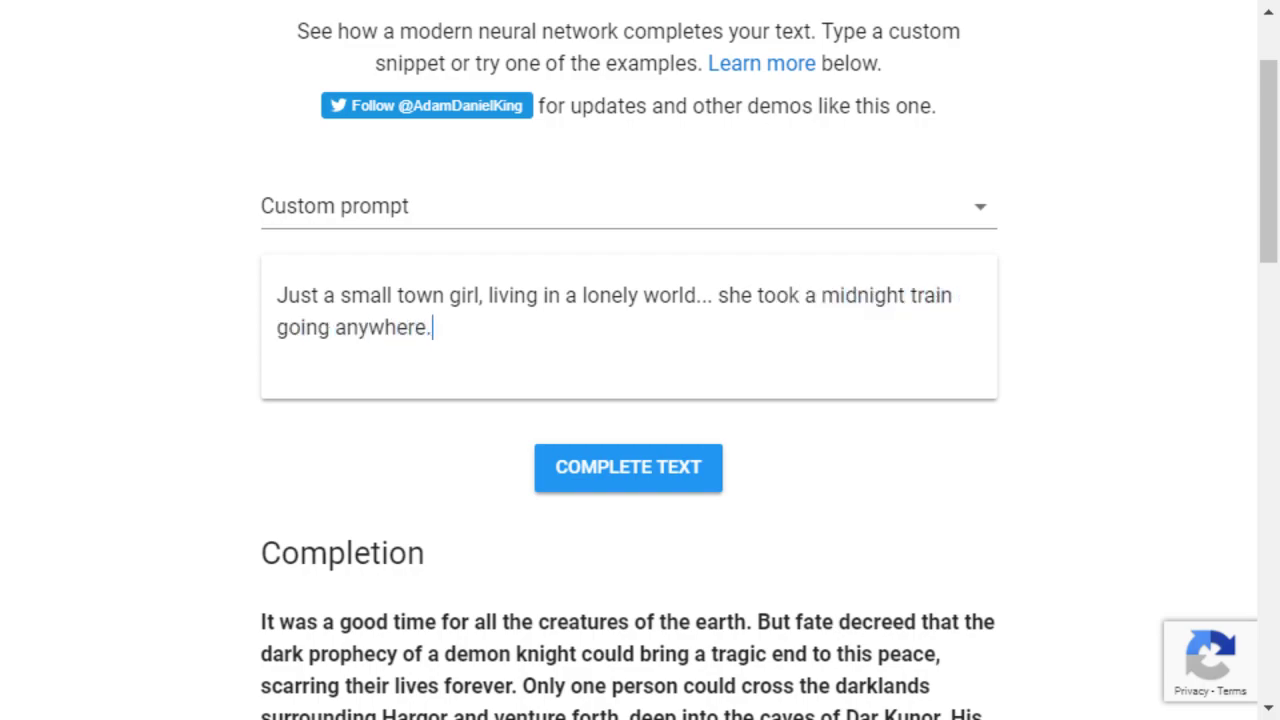
Step: Add the sentence "Just a city boy, born and raised in south Detroit... he took a midnight train going anywhere." to the prompt
type(" Just a small")
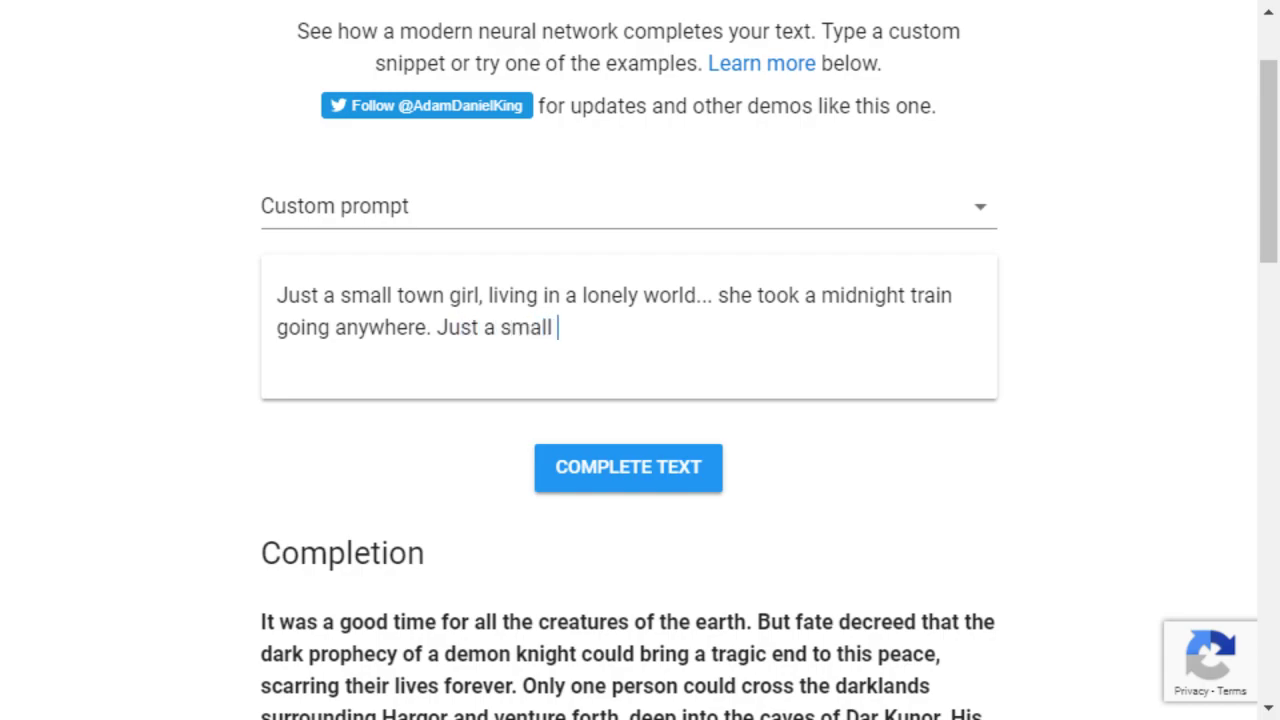
key("BackSpace")
key("BackSpace")
key("BackSpace")
key("BackSpace")
key("BackSpace")
key("BackSpace")
type("city boy, born and rais")
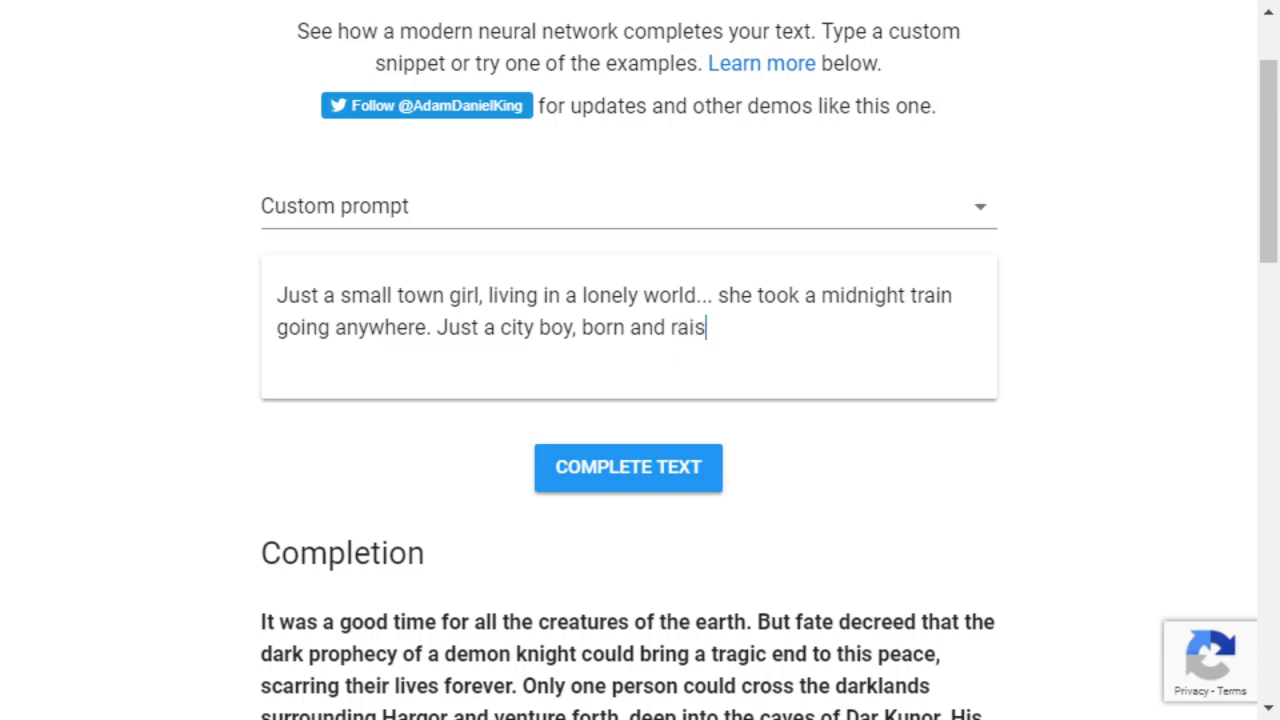
type("ed in south Detro")
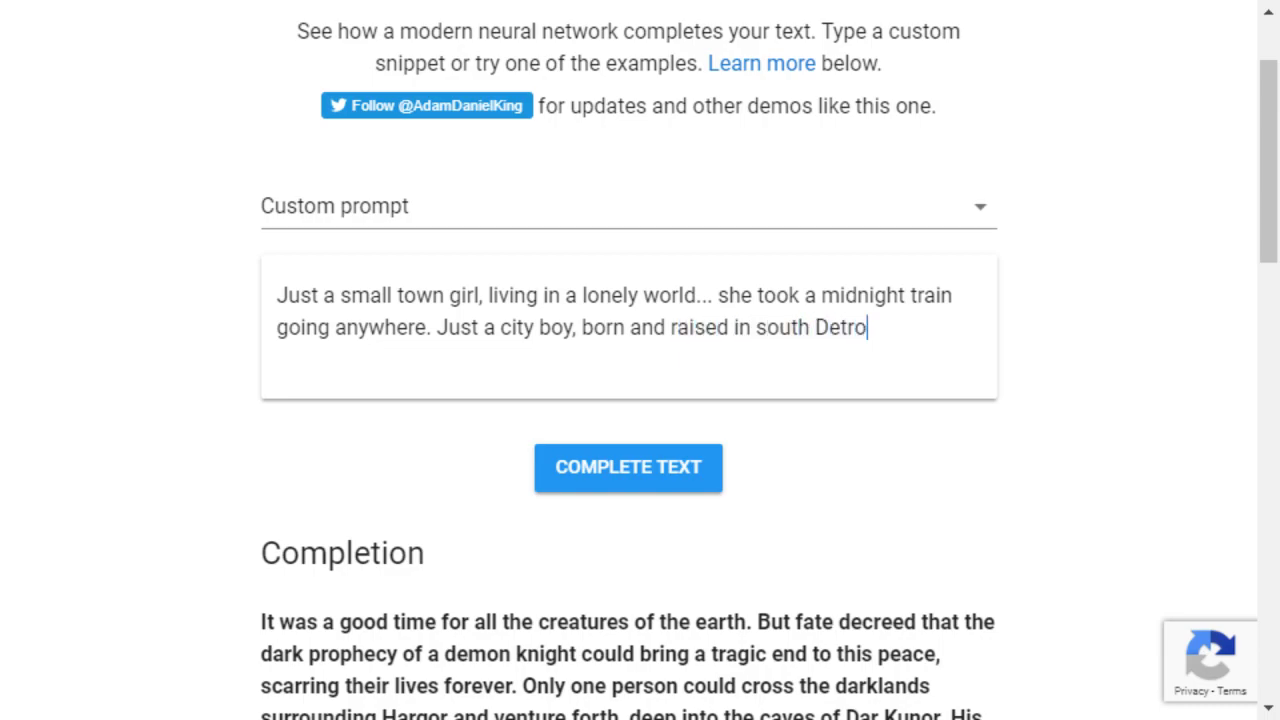
type("it... he took ")
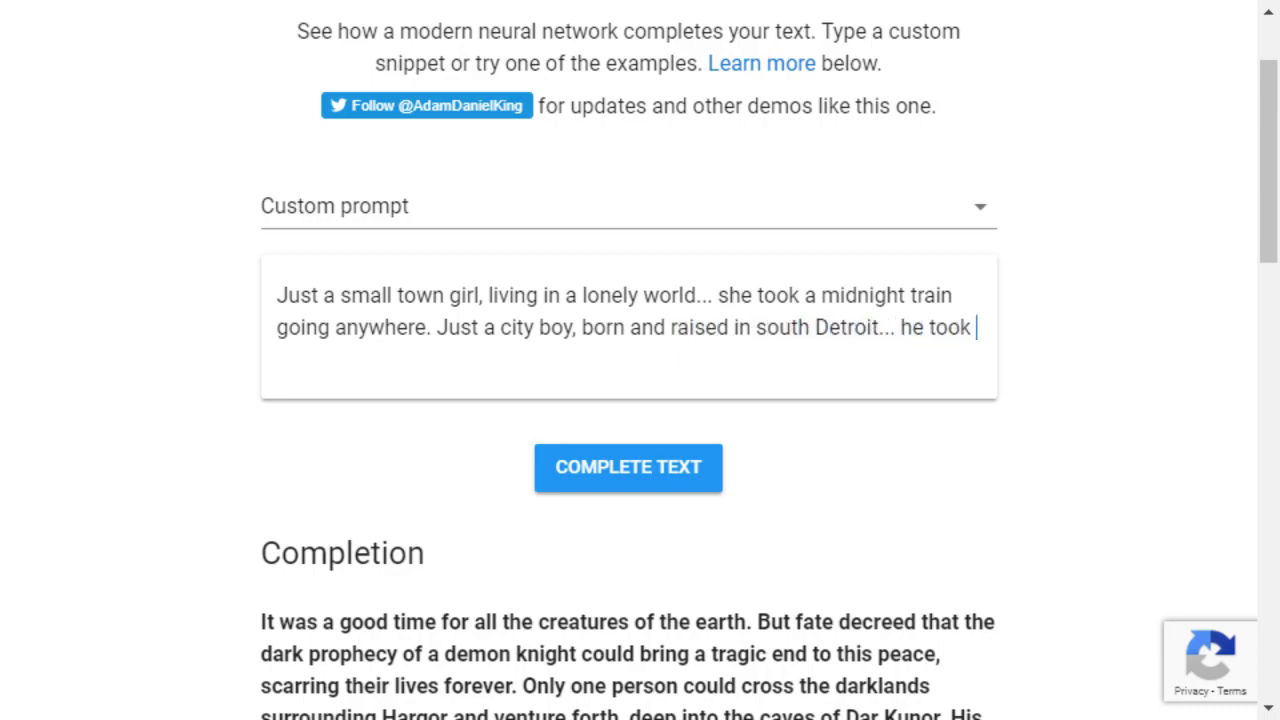
type("a midnight train going ")
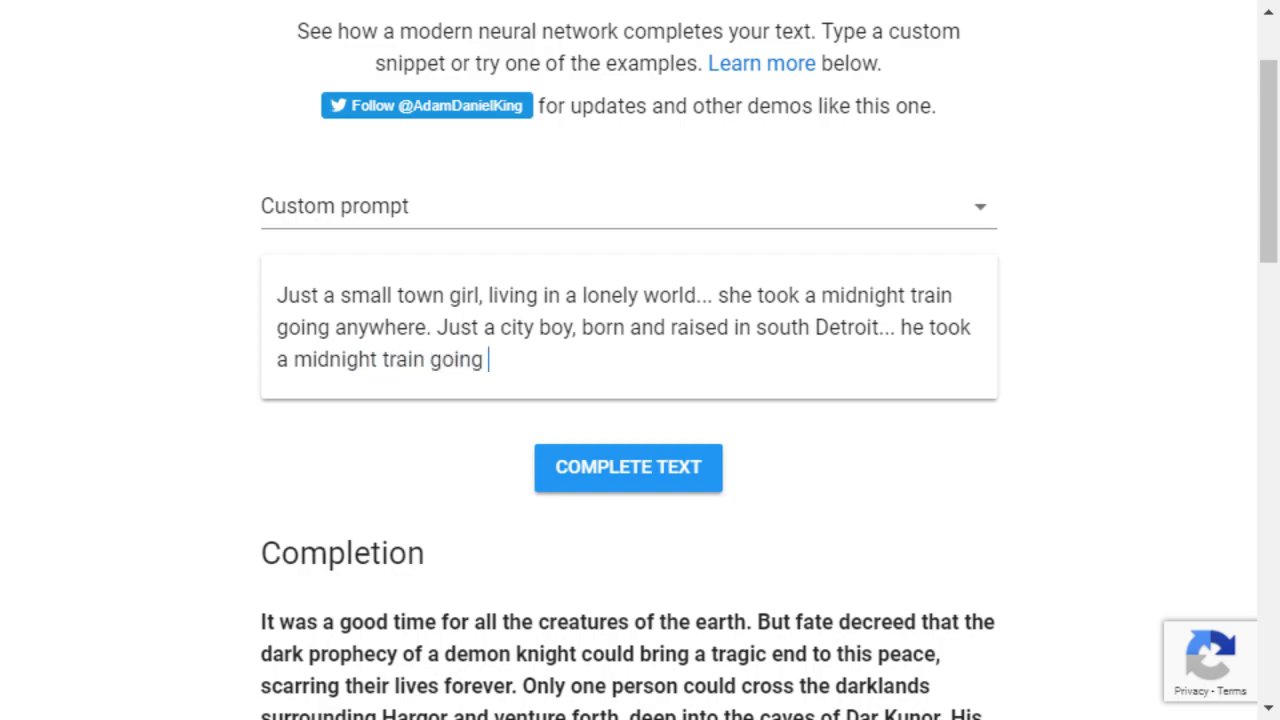
type("anywhere.")
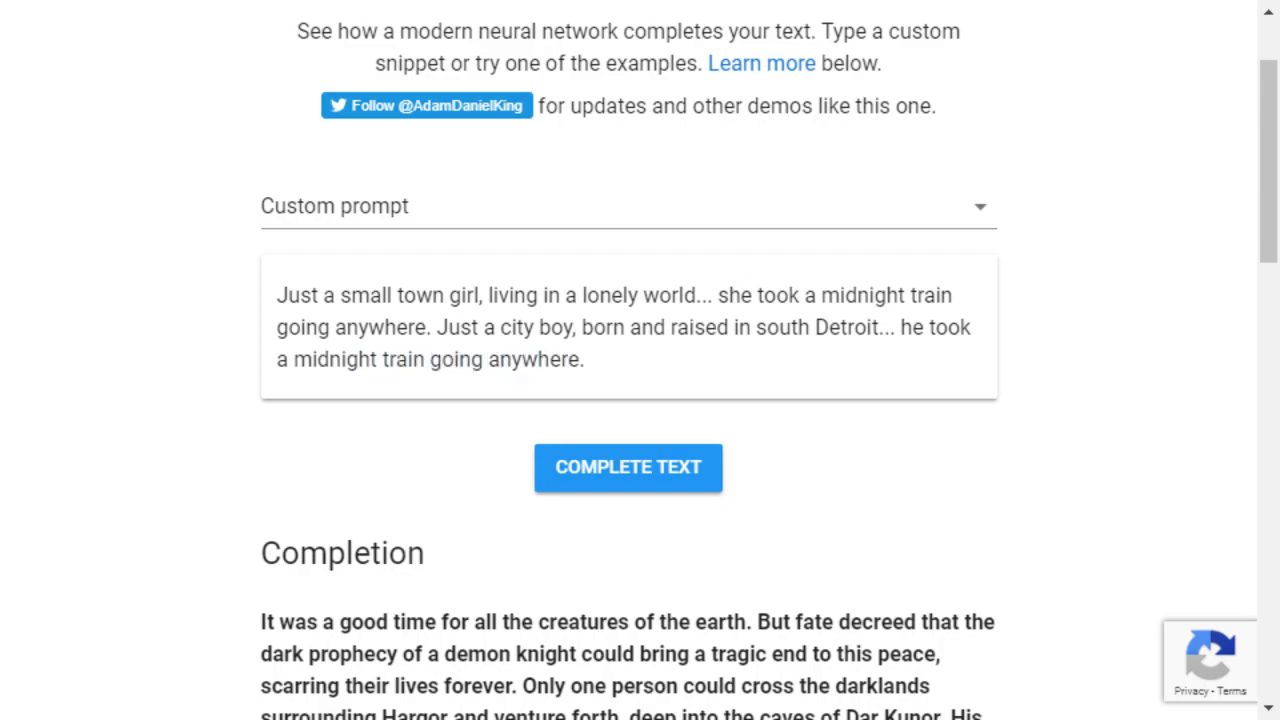
Step: Generate the completion of the midnight train prompt and read the generated text through to its end
left_click(628, 467)
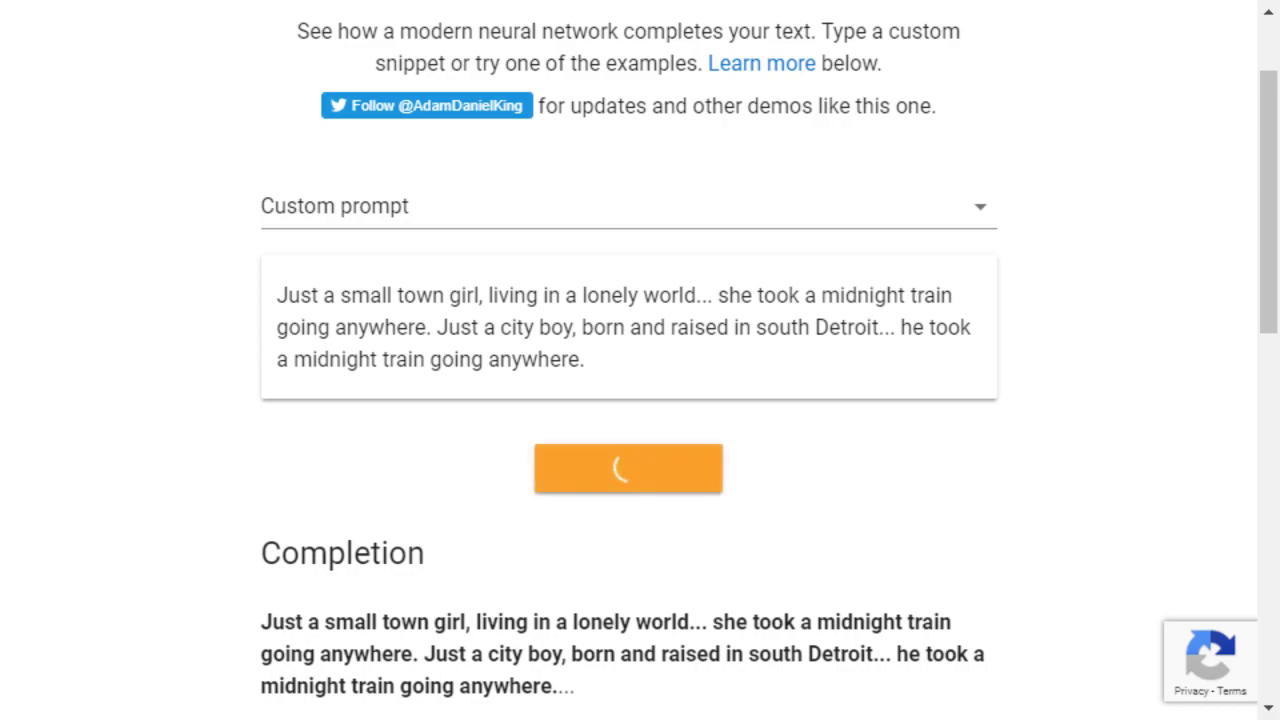
scroll(628, 400, "down", 1)
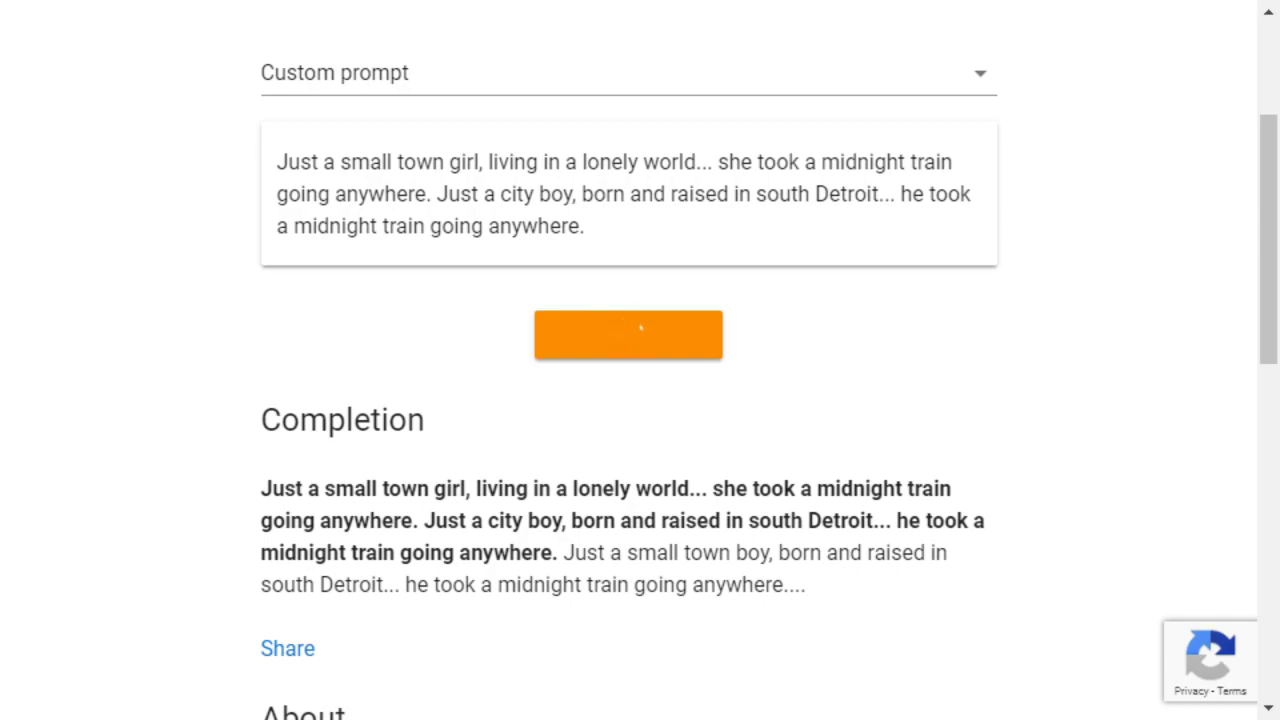
scroll(640, 400, "down", 1)
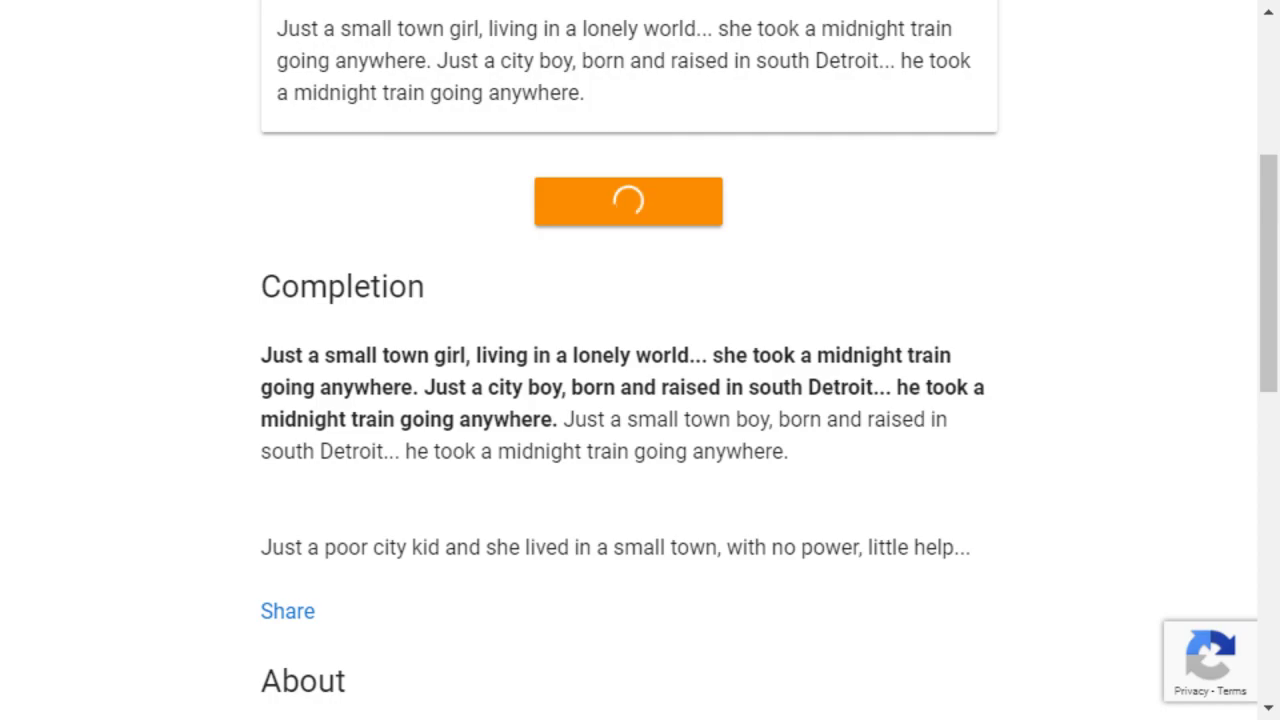
scroll(640, 400, "down", 1)
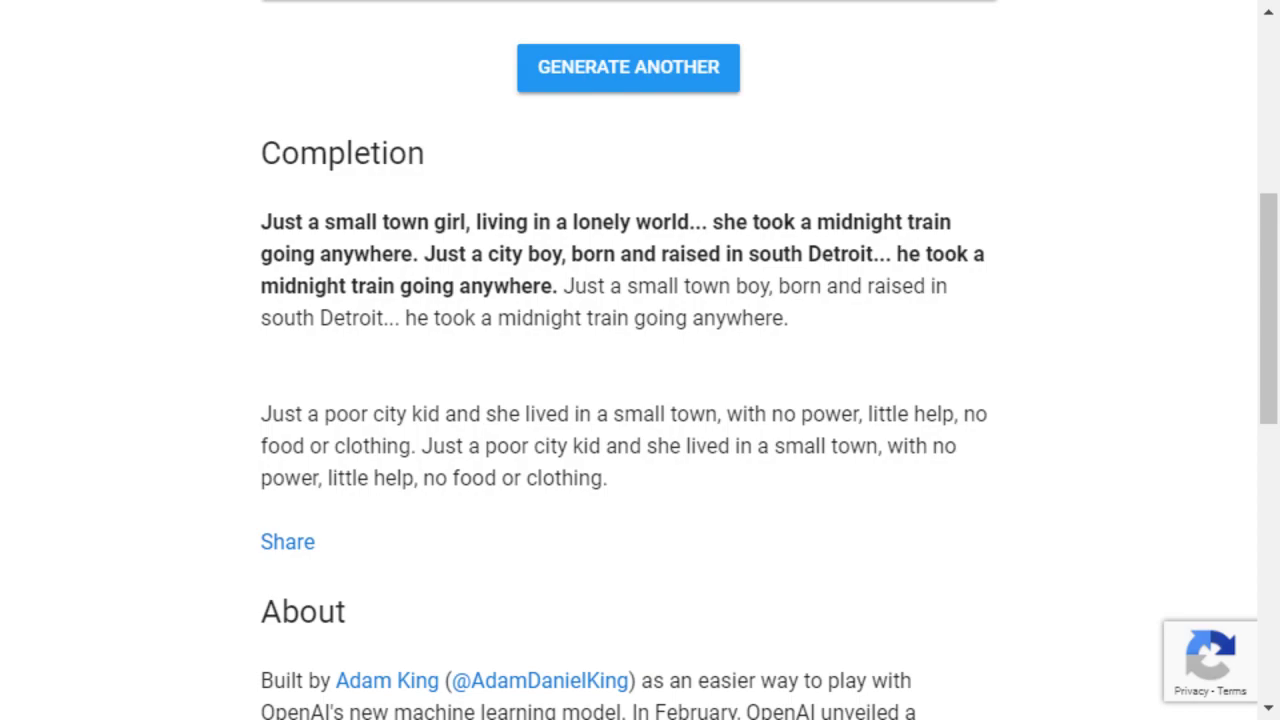
scroll(640, 400, "down", 3)
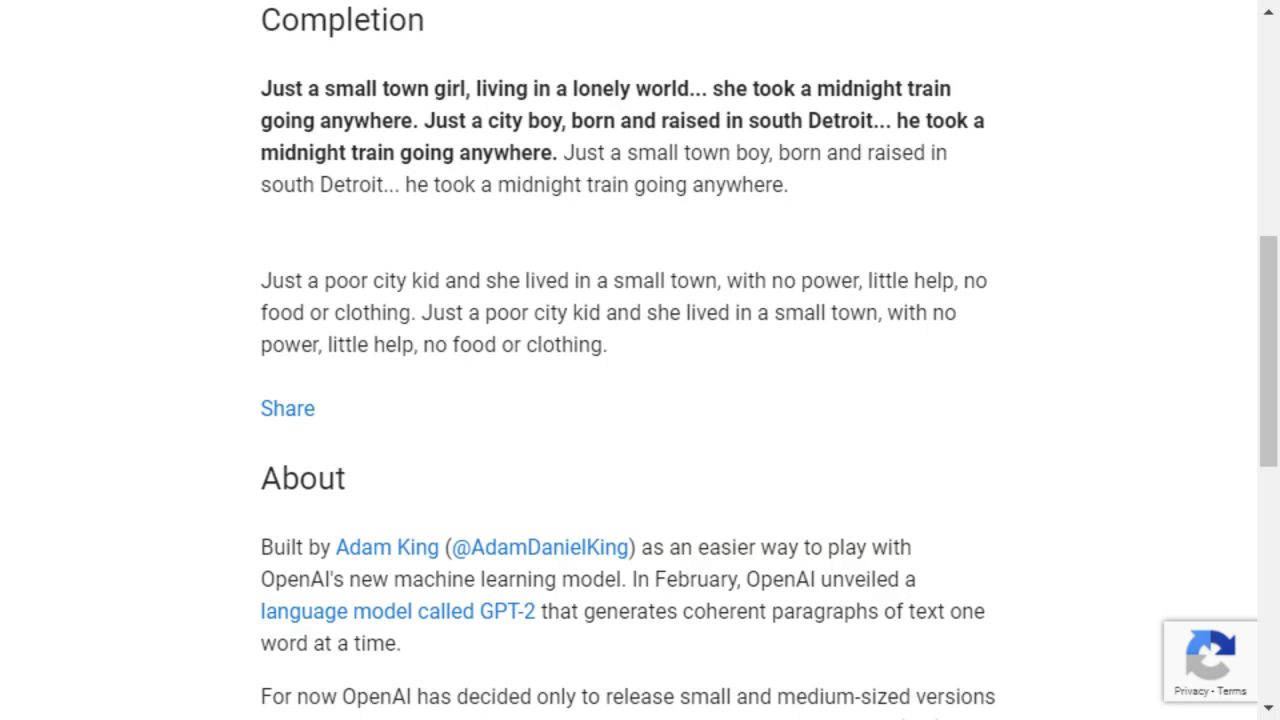
Step: Replace the prompt with "When I come back from a mighty quest, I have no need for sleep or rest!"
scroll(640, 400, "up", 5)
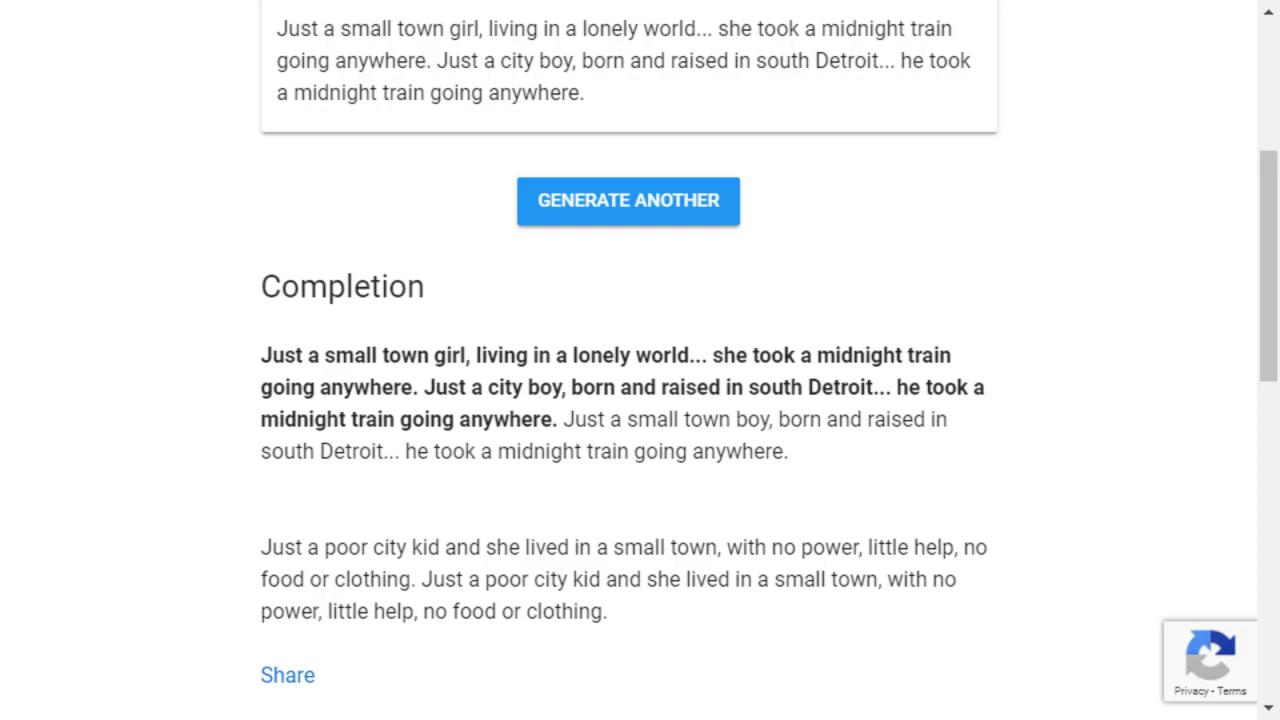
scroll(640, 400, "up", 5)
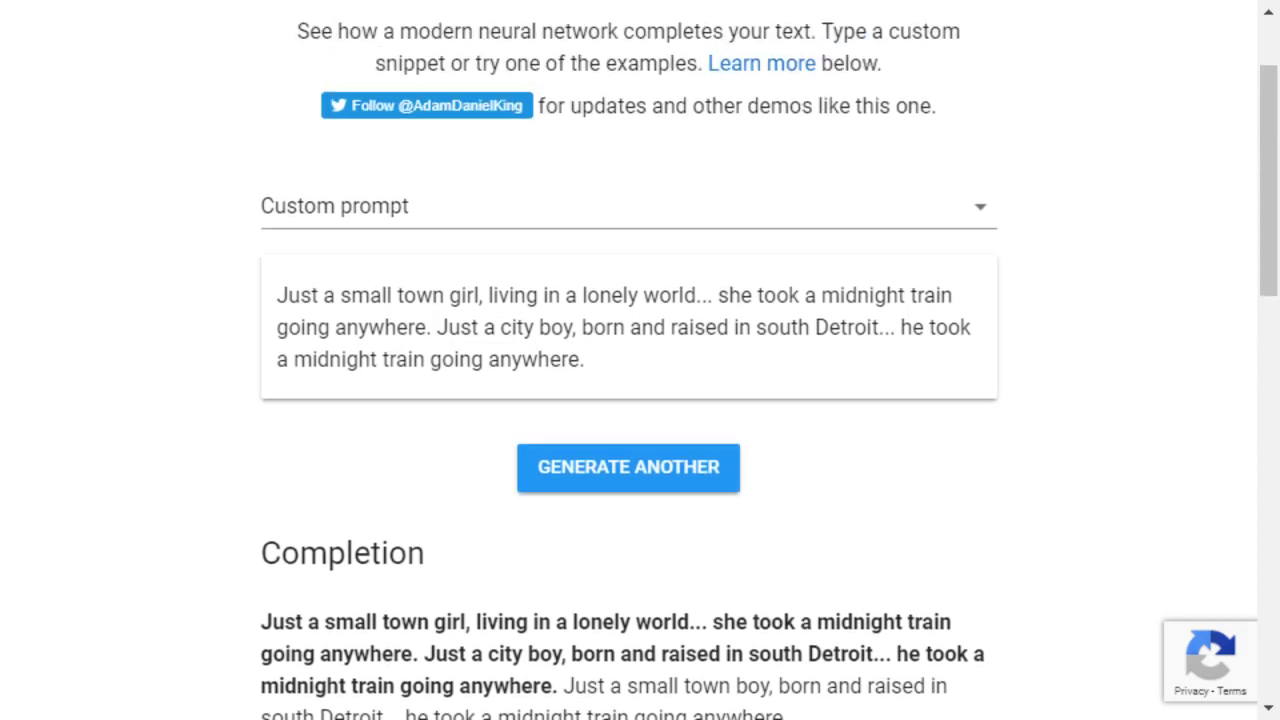
left_click_drag(585, 359, 277, 295)
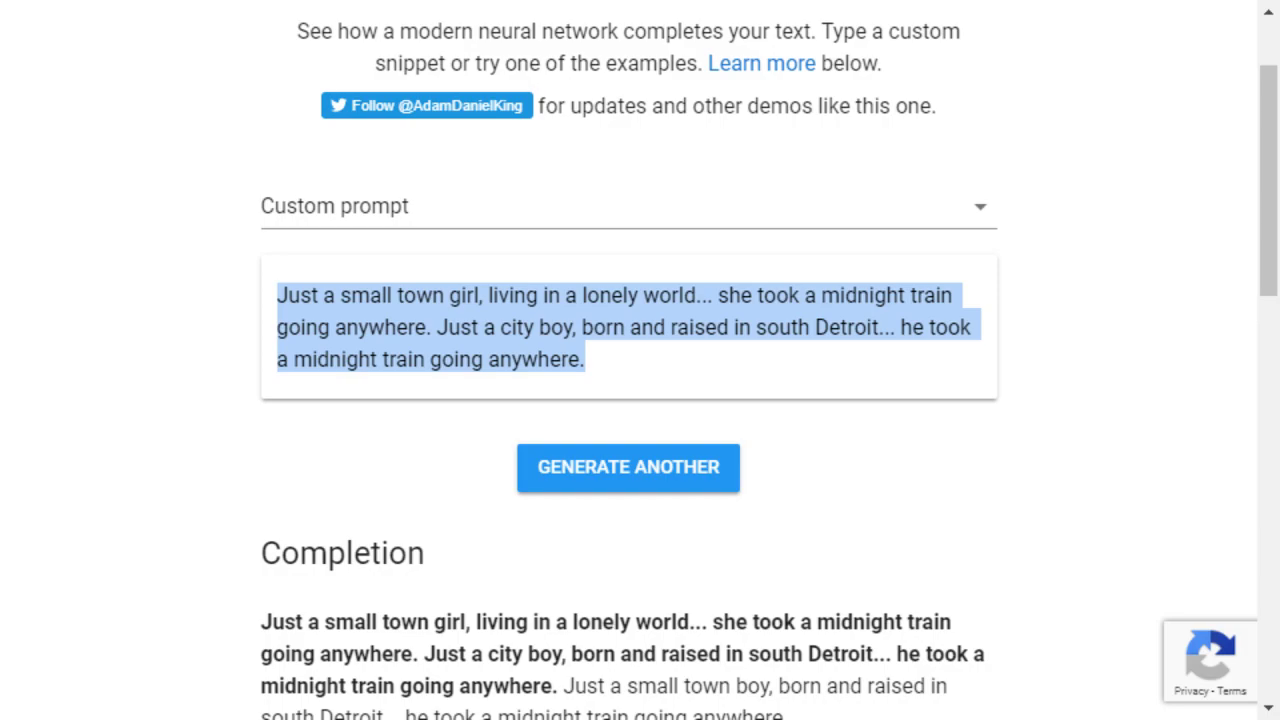
type("When I come ")
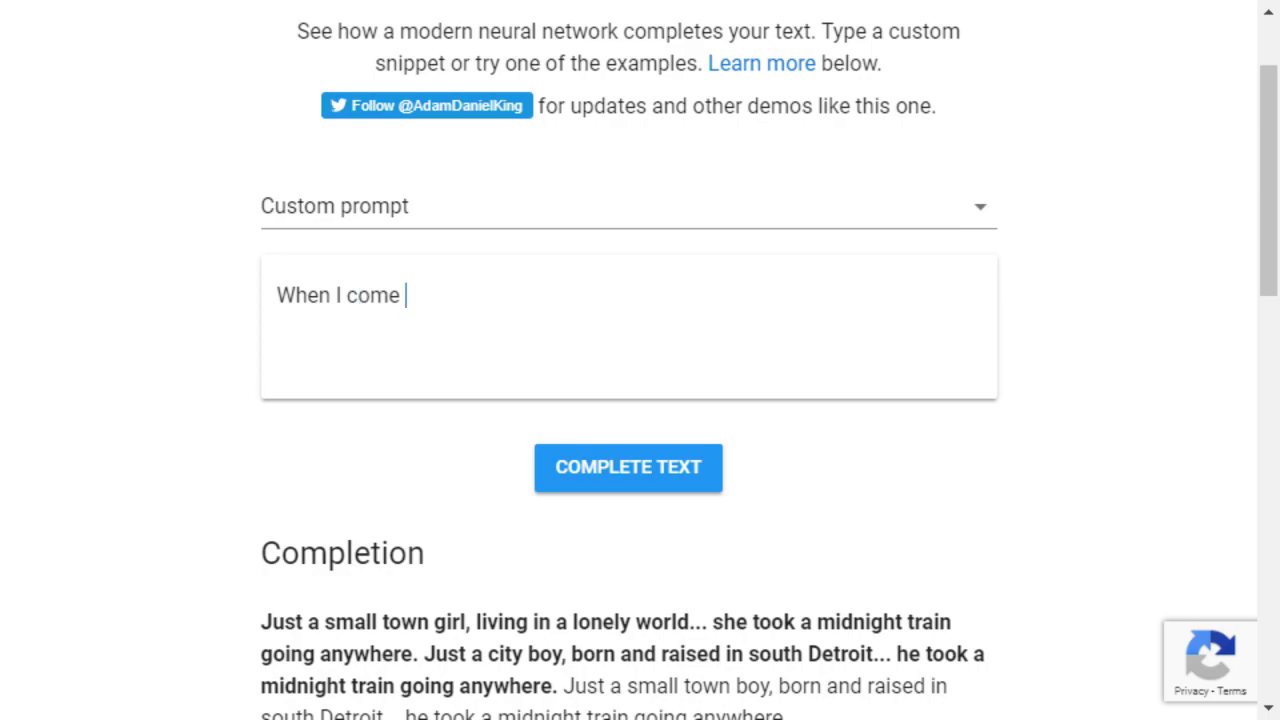
type("back from a mighty qu")
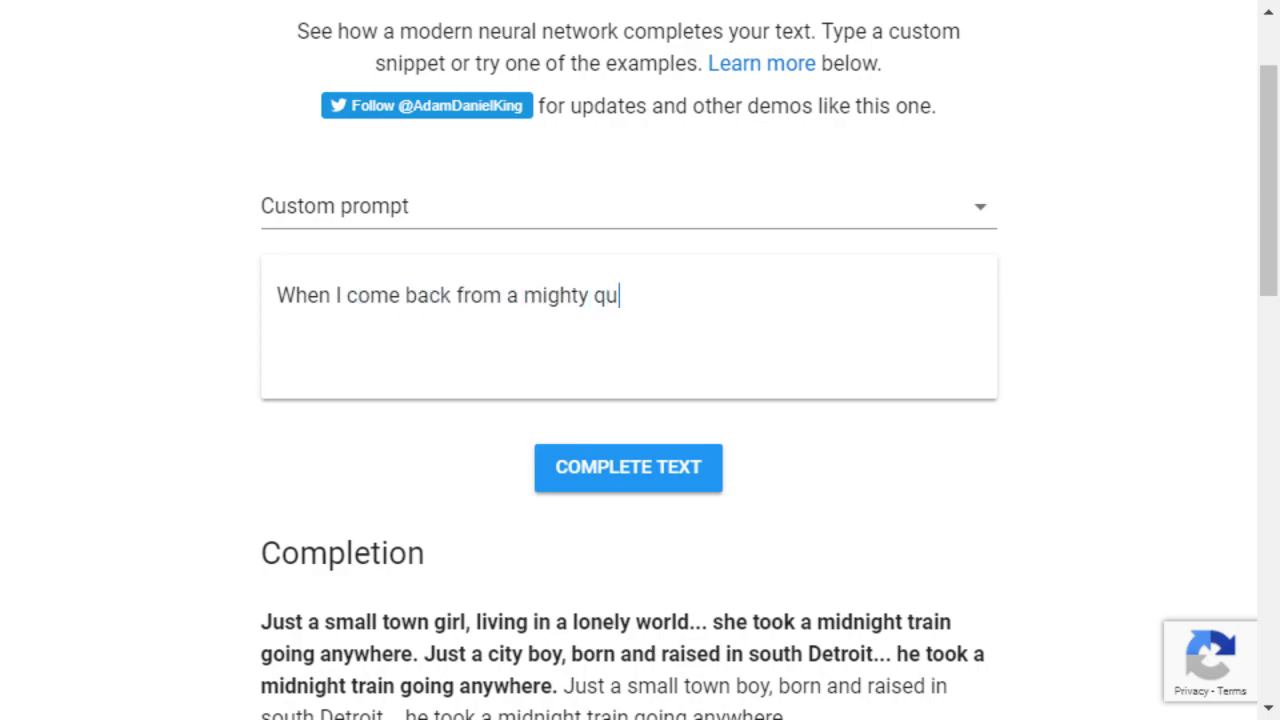
type("est, I have no need")
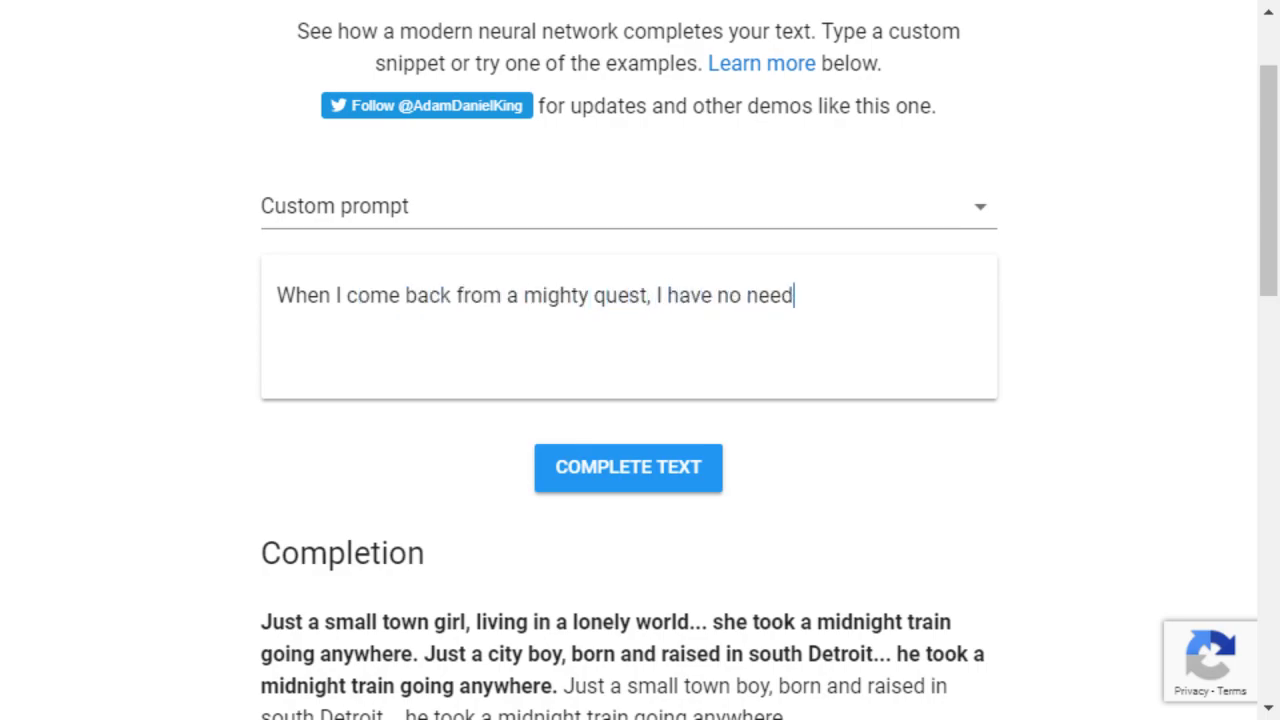
type(" for sleep or rest!")
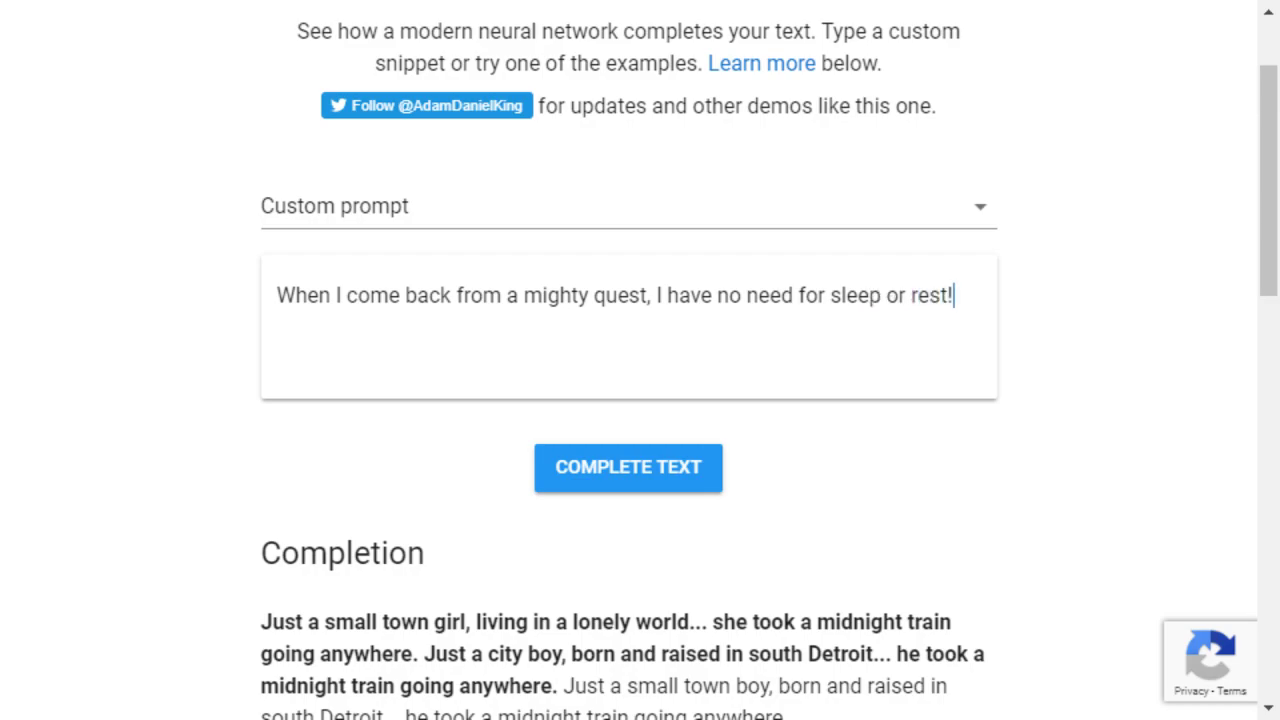
Step: Add the sentence "I head to a tavern for a drink and get so drunk I cannot think!" to the prompt
type(" I head t")
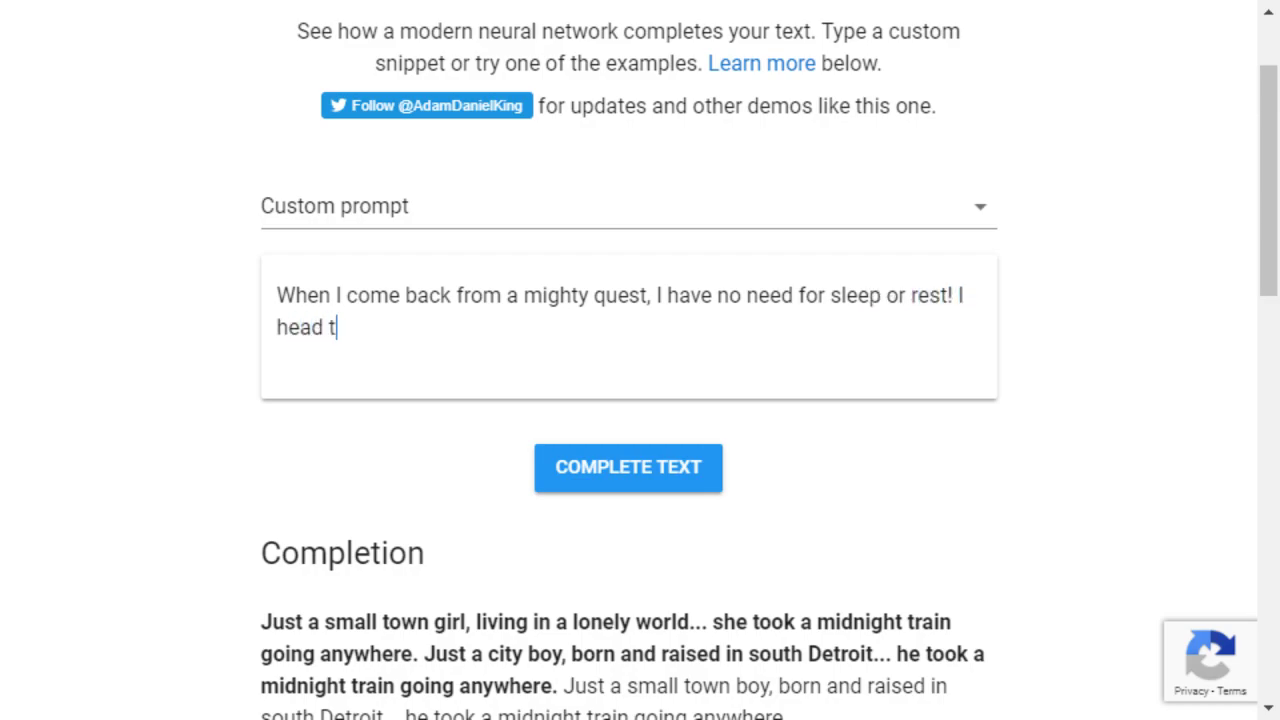
type("o a tavern ")
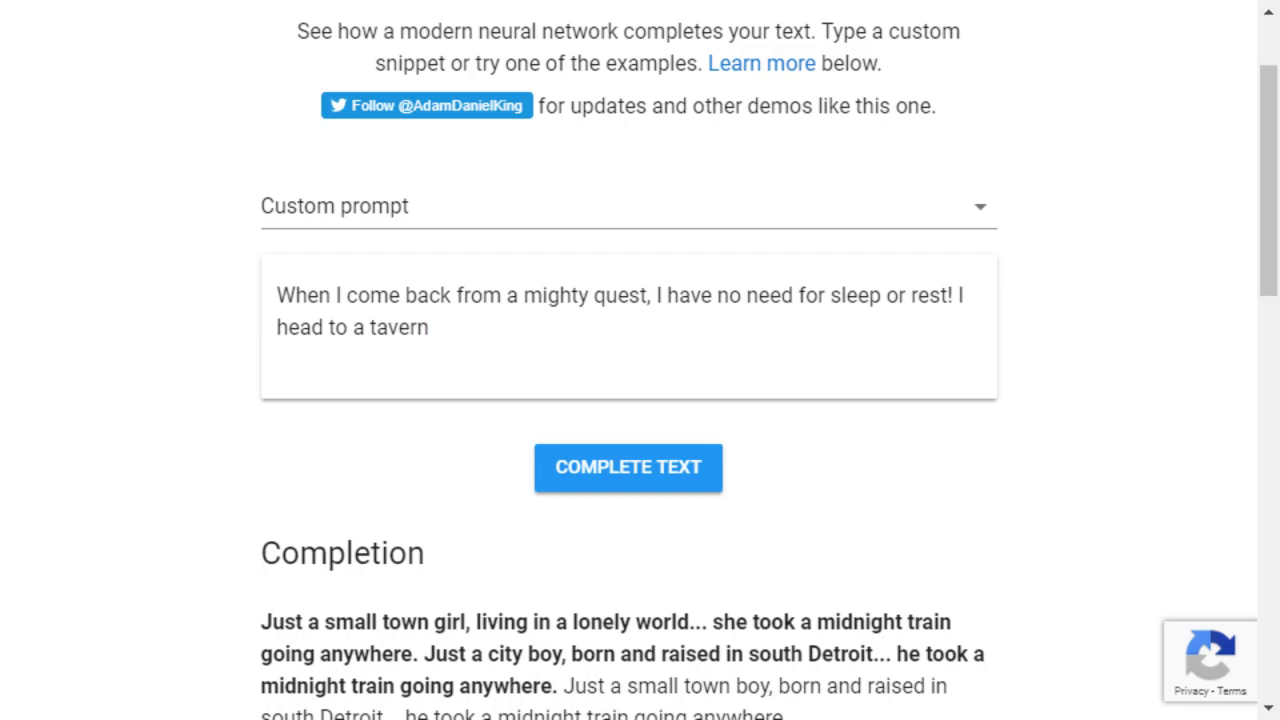
type("for a drink")
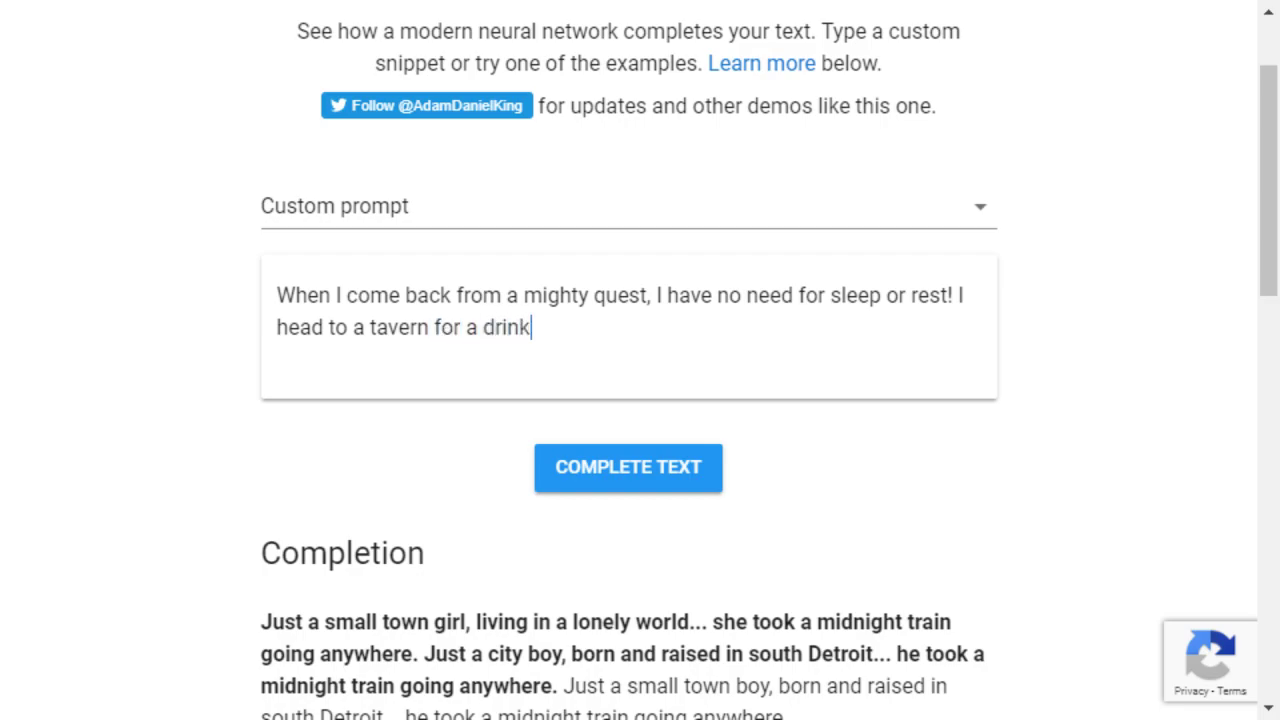
type(" and get so drunk I ")
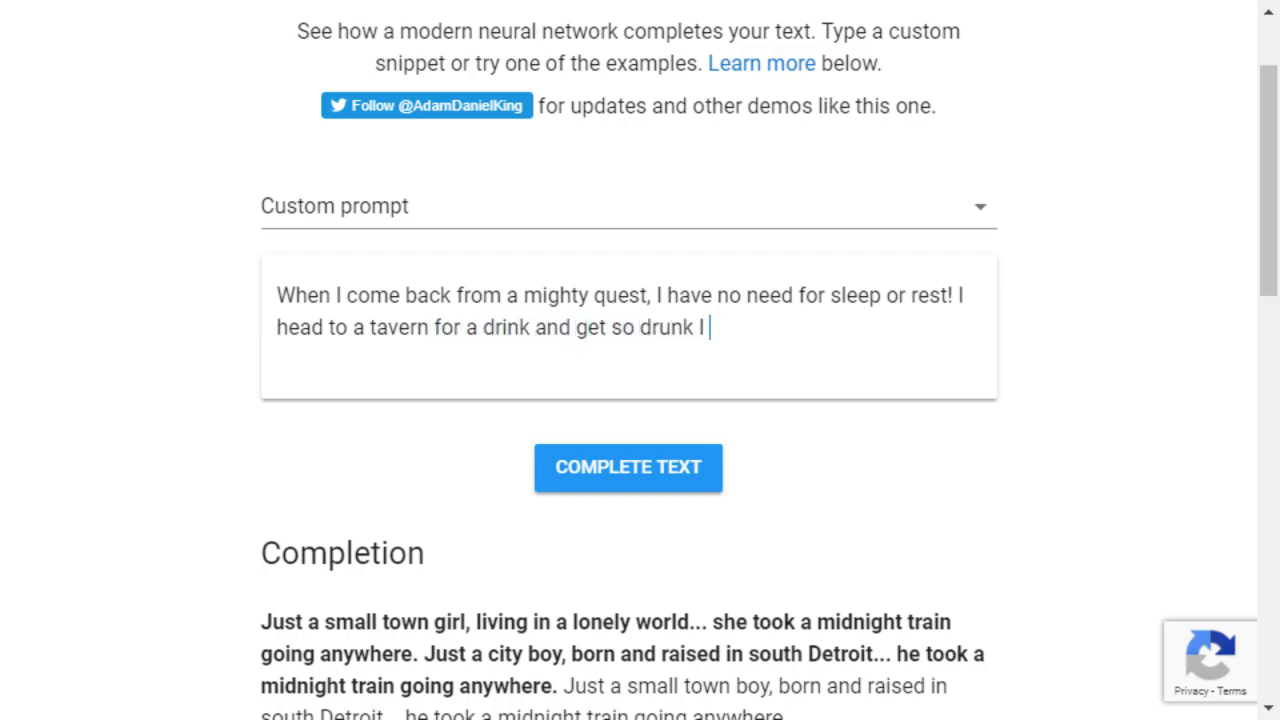
type("cannot think! A ")
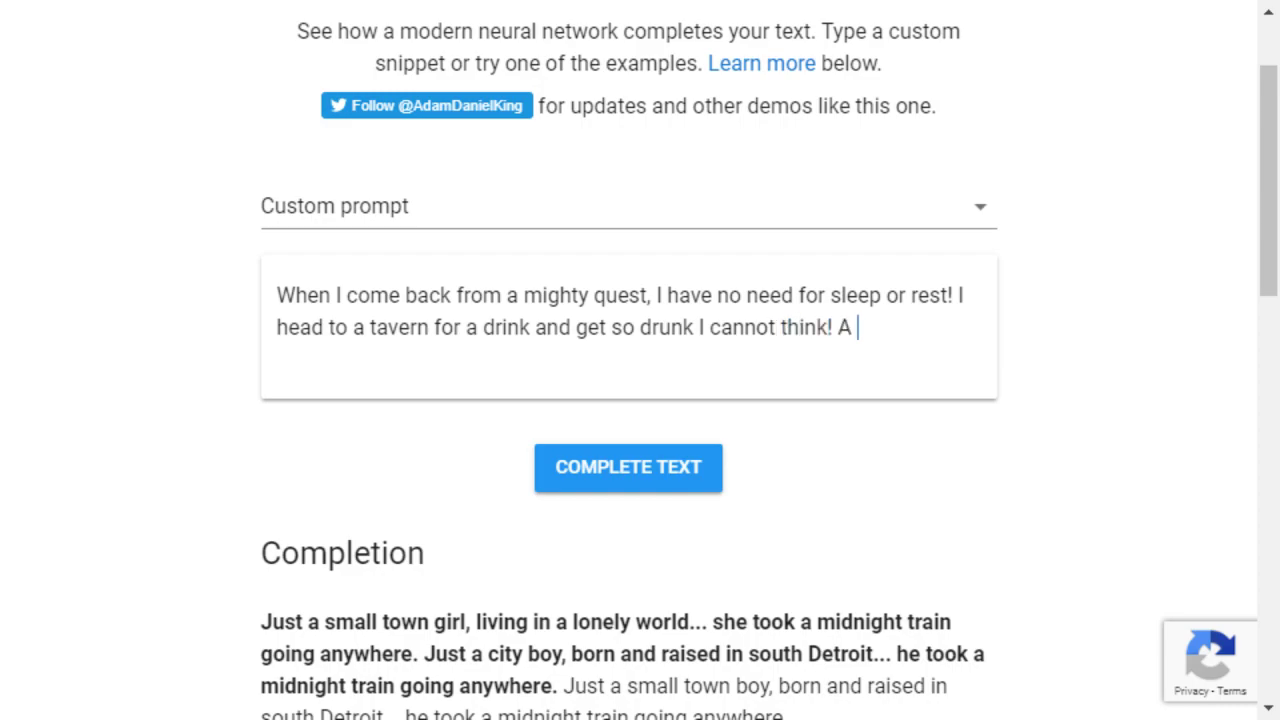
Step: Continue the prompt after "A" with "wench by my side and a jug of mead, these are the things that I most need"
type("wench by my side a")
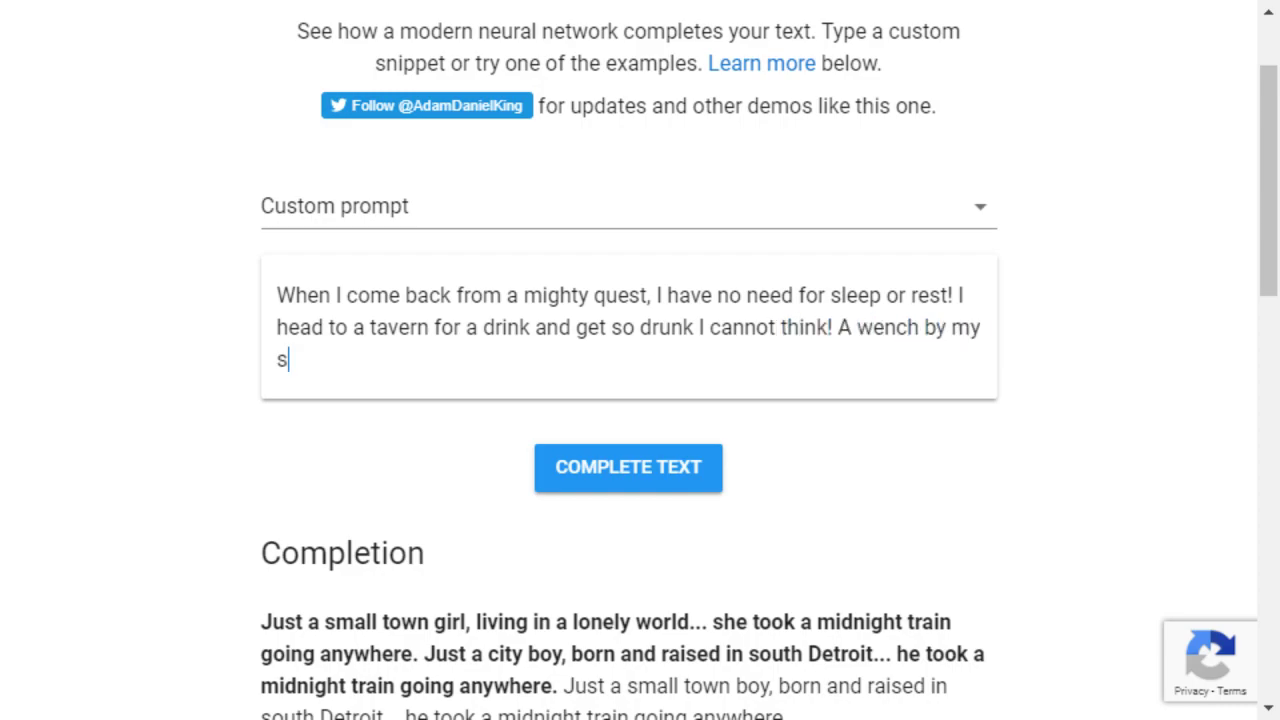
type("nd a jug of mead")
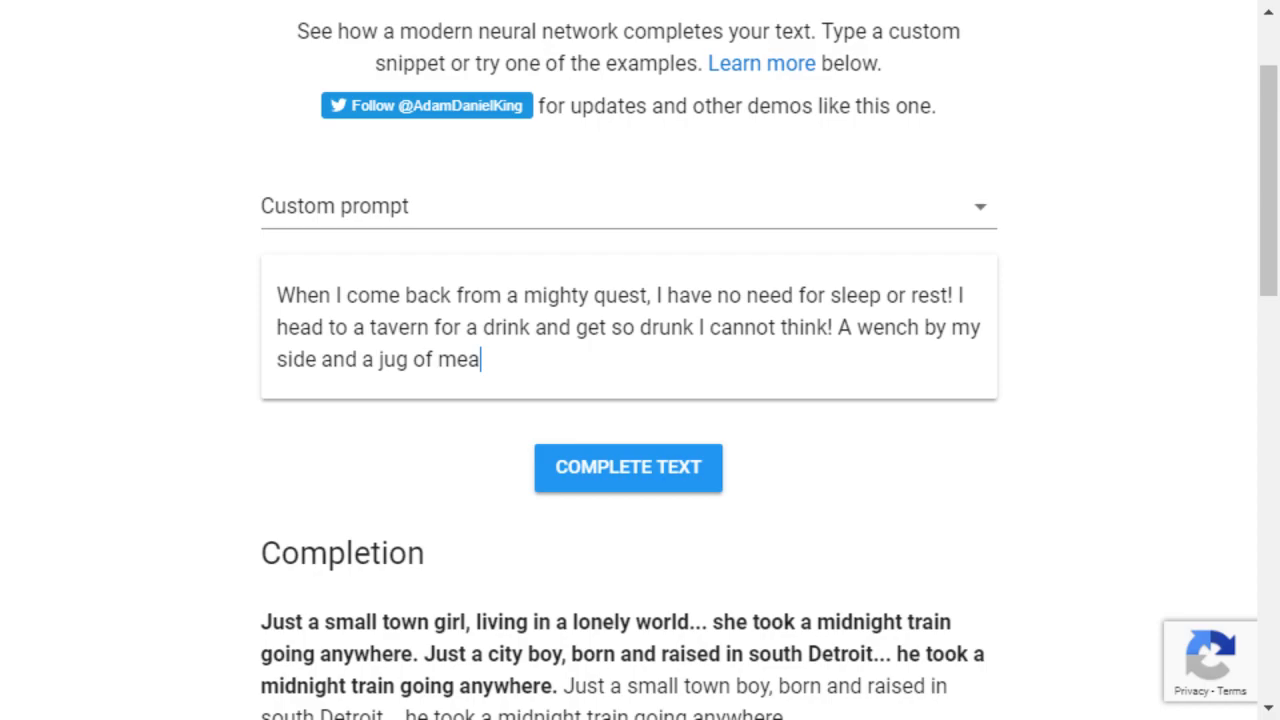
type(",")
type("are t")
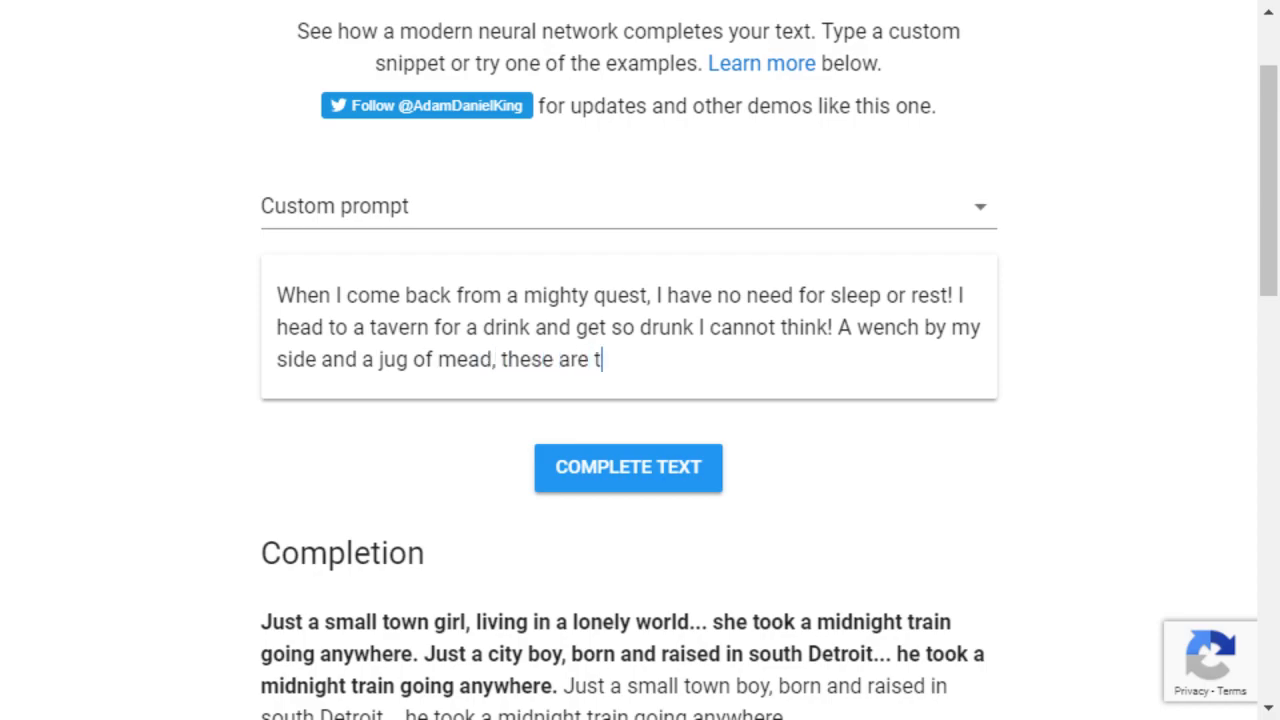
type("he things that I most need! S")
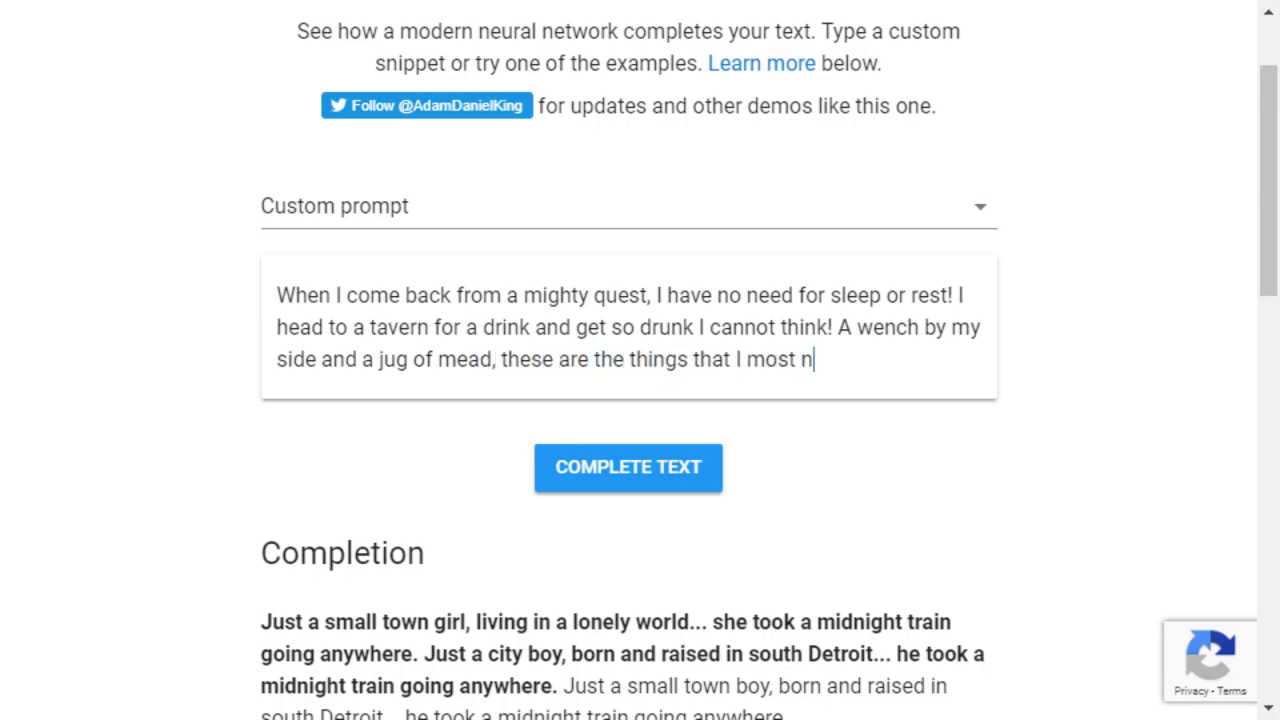
key("BackSpace")
key("BackSpace")
Step: Extend the prompt with ", so I sit back and sing this song and drink and party all night long! (shreds accordian)"
type(", so I sit ")
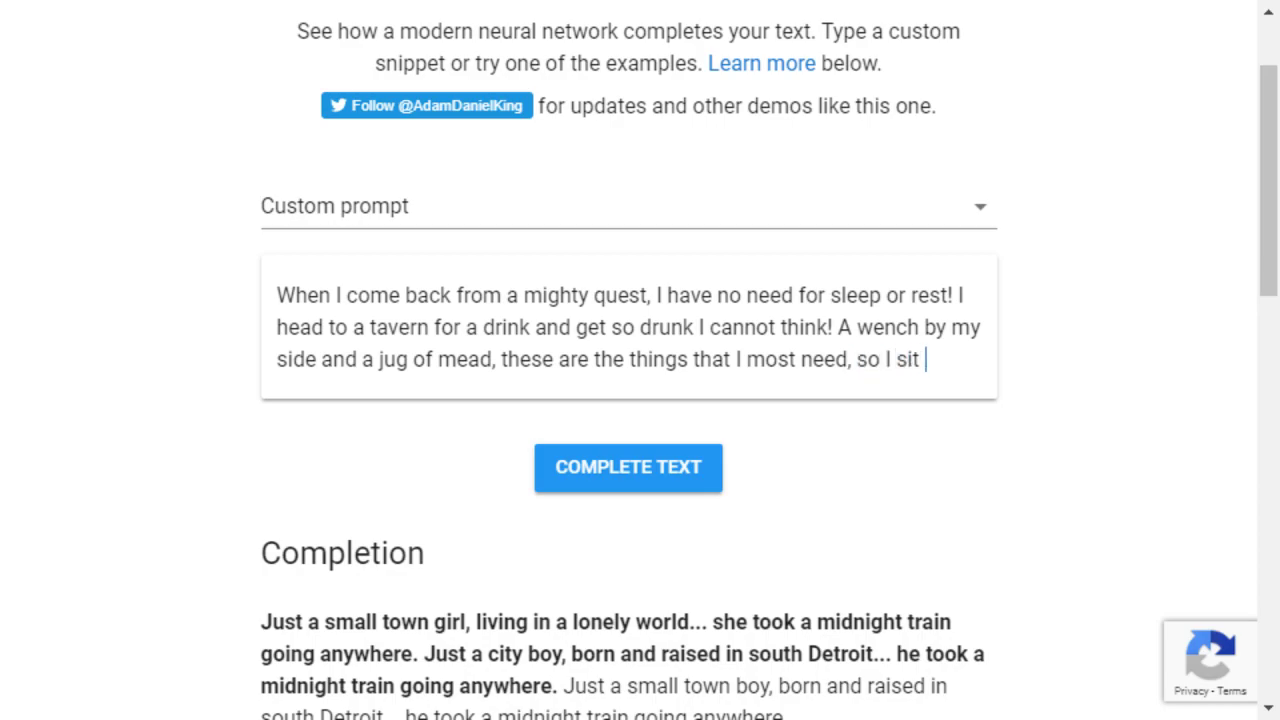
type("back and sing this s")
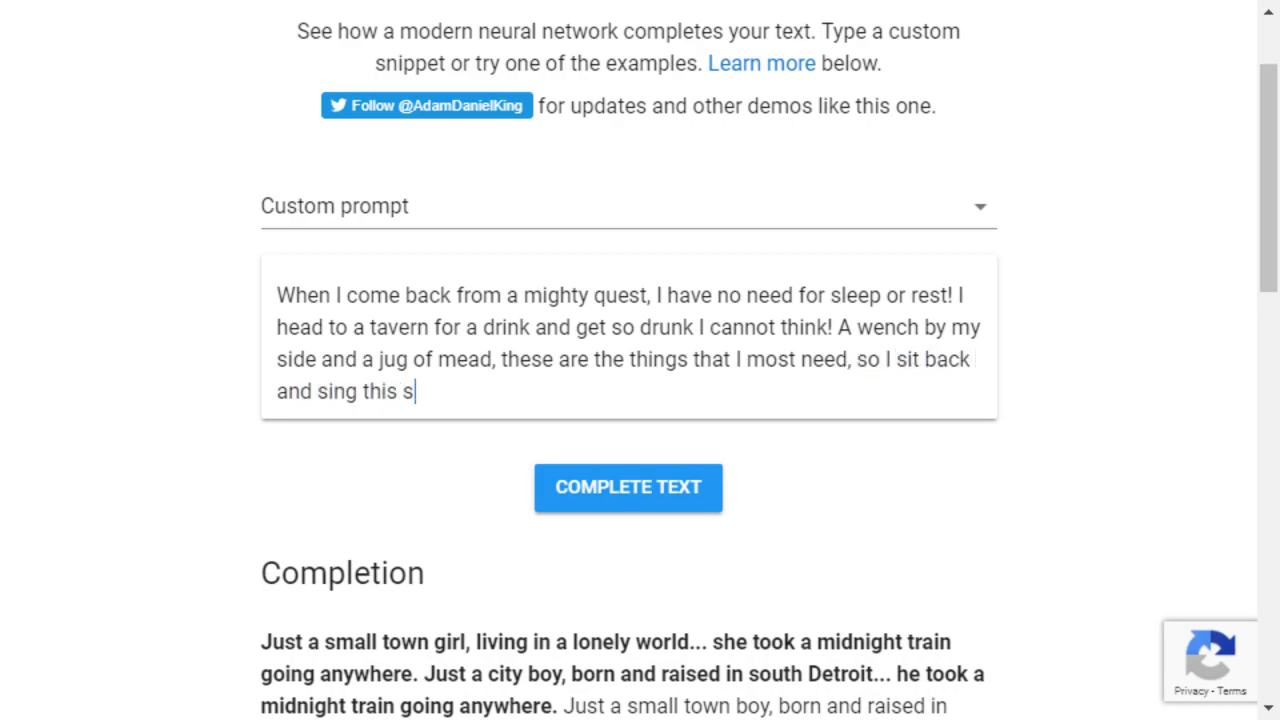
type("ong and drink and par")
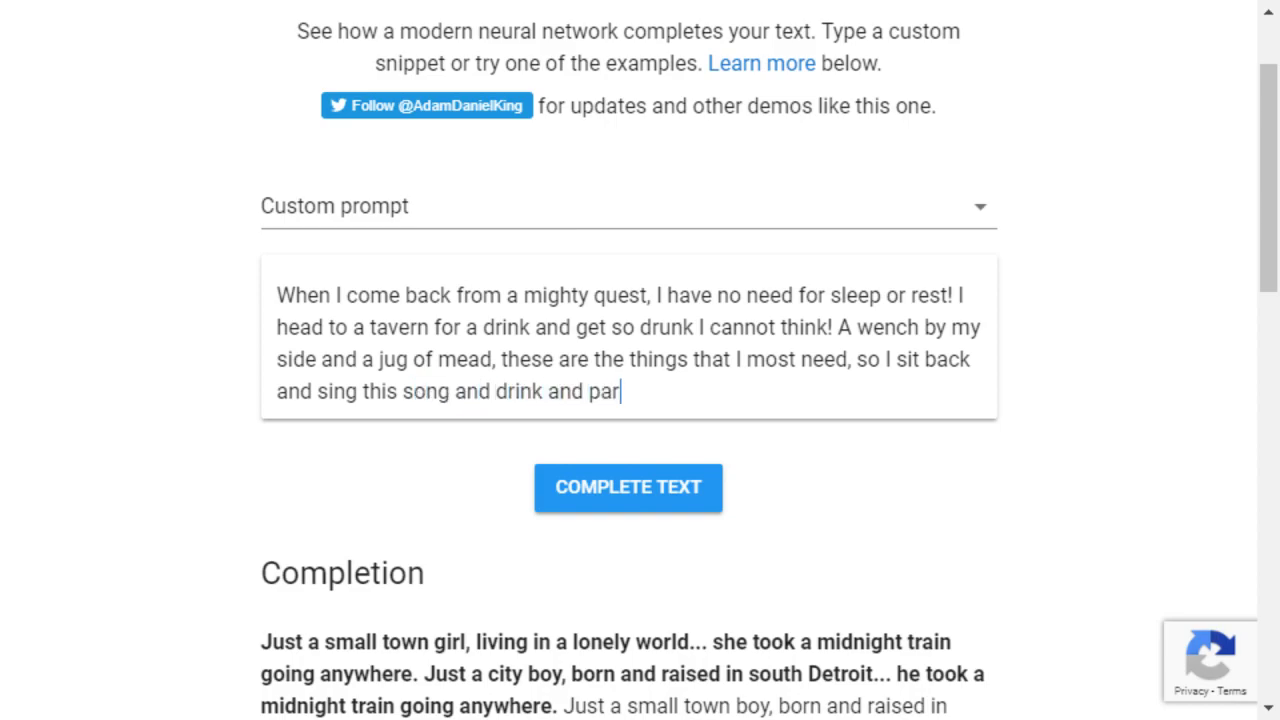
type("ty all night long!")
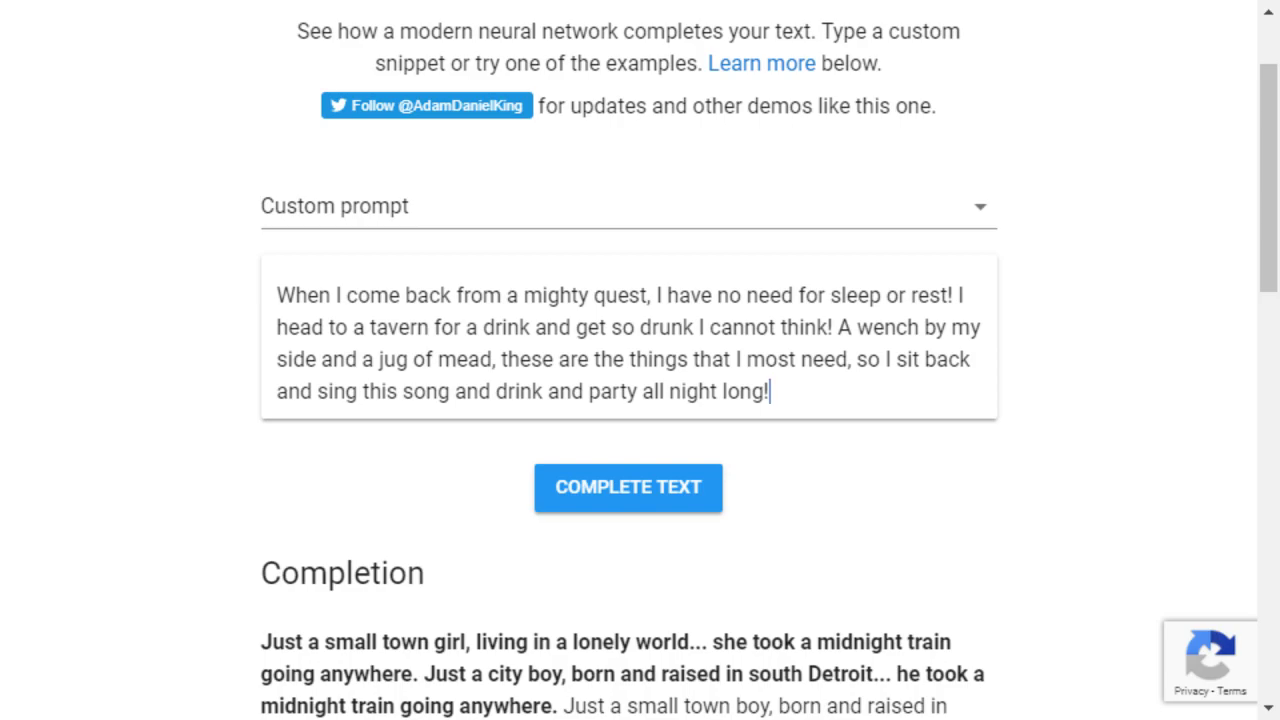
type(" (shreds accordian)")
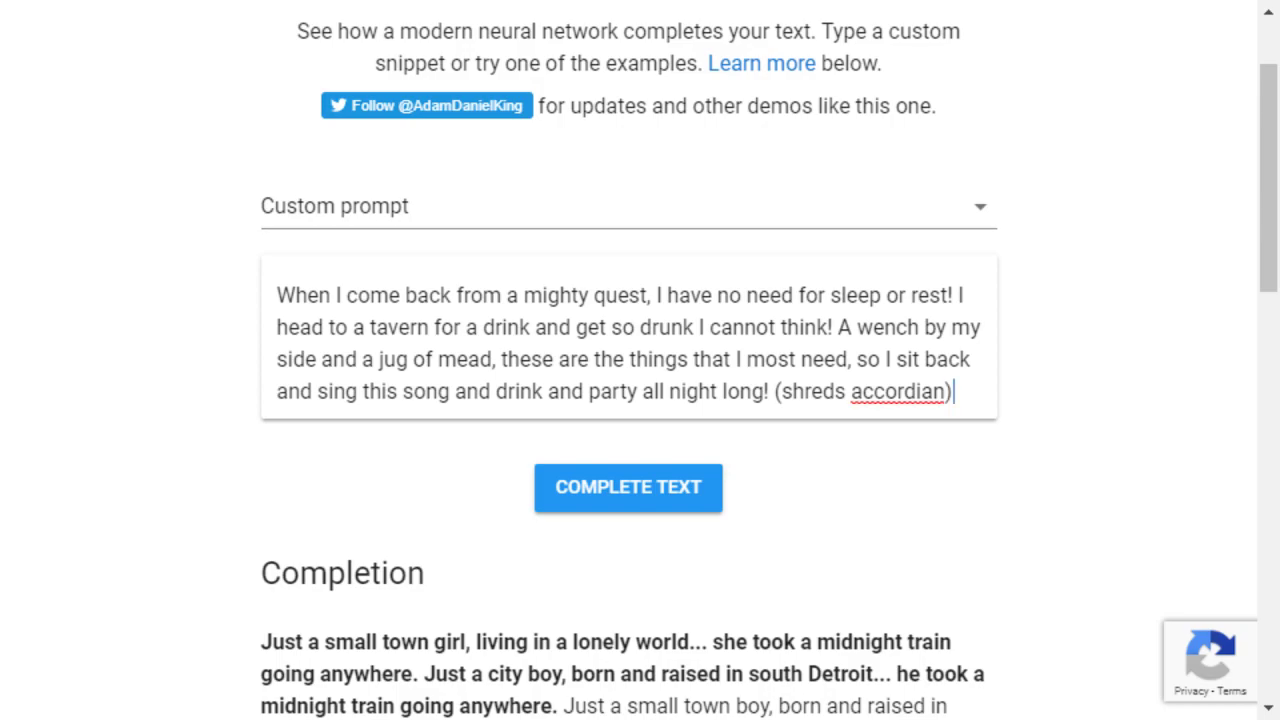
Step: Start generating the completion of the mighty quest prompt
key("Tab")
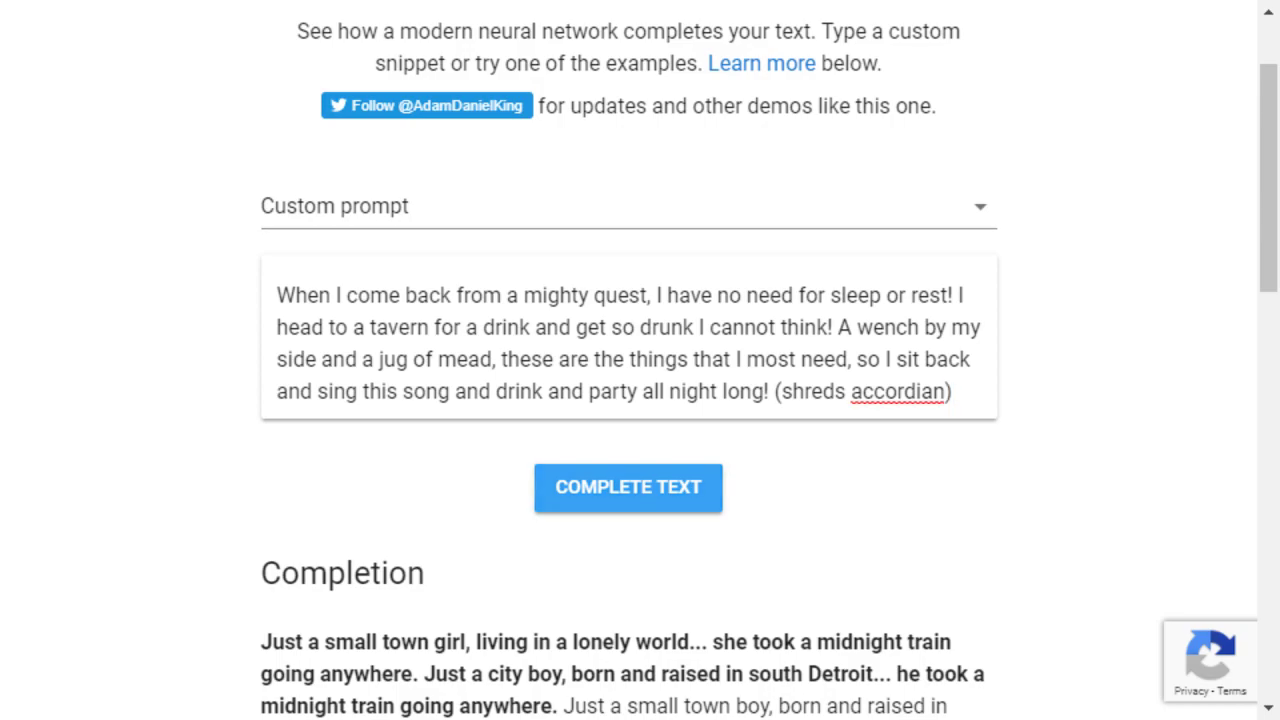
key("Return")
scroll(640, 400, "down", 2)
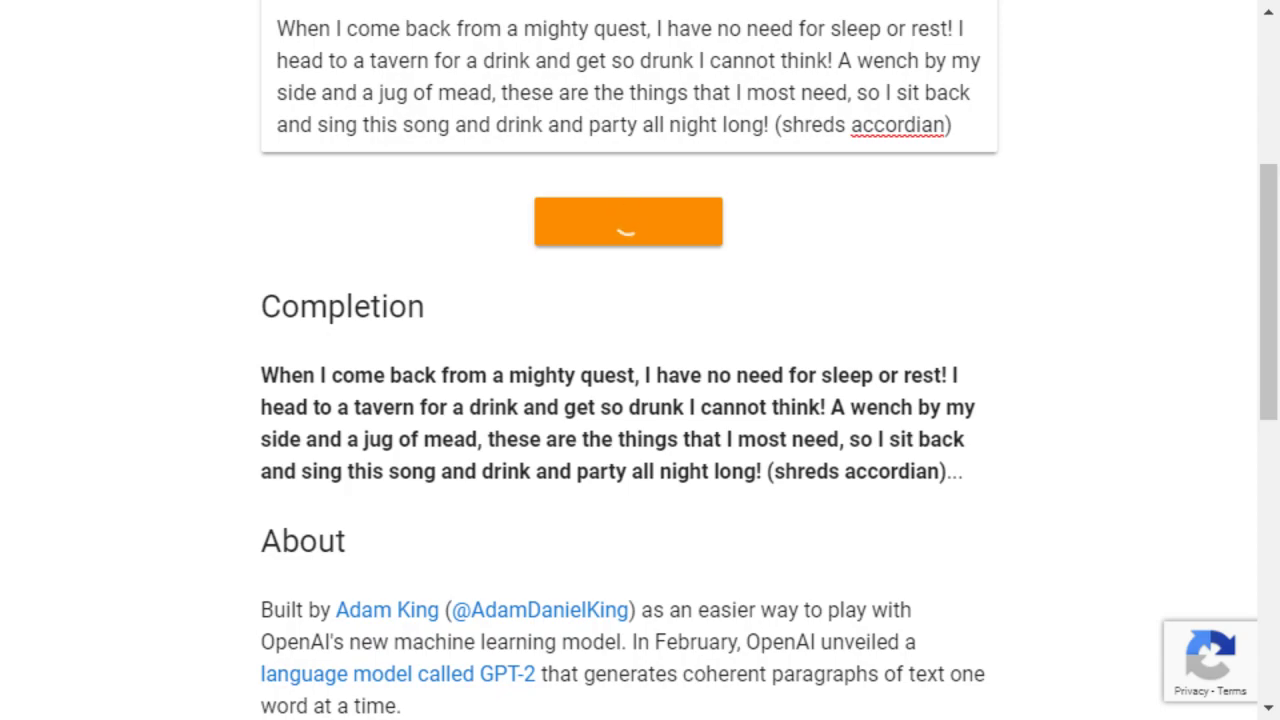
scroll(640, 400, "up", 1)
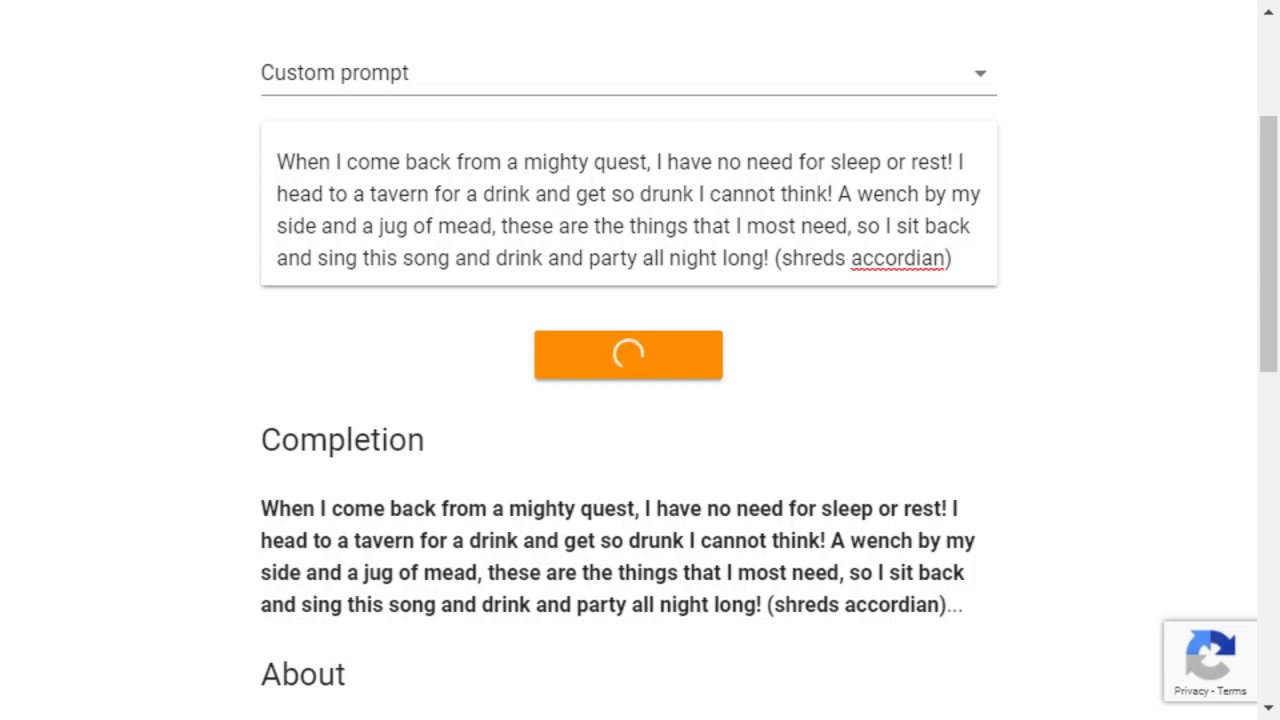
scroll(640, 400, "up", 1)
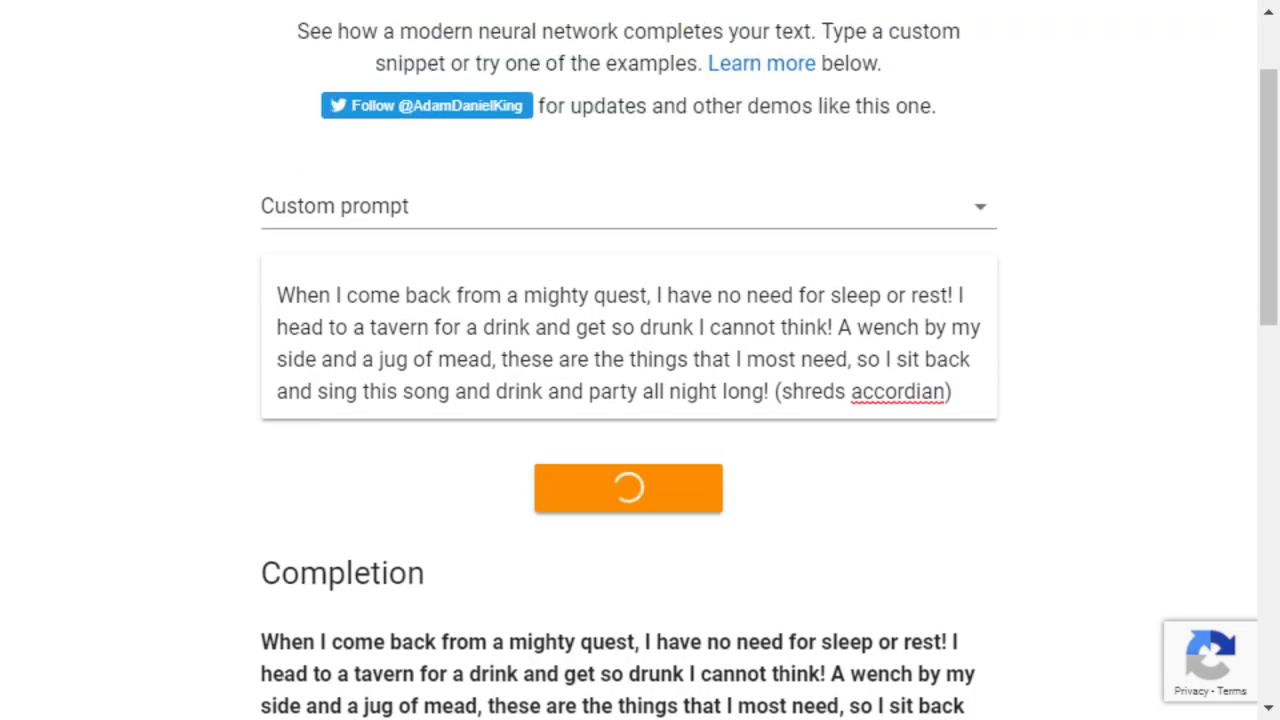
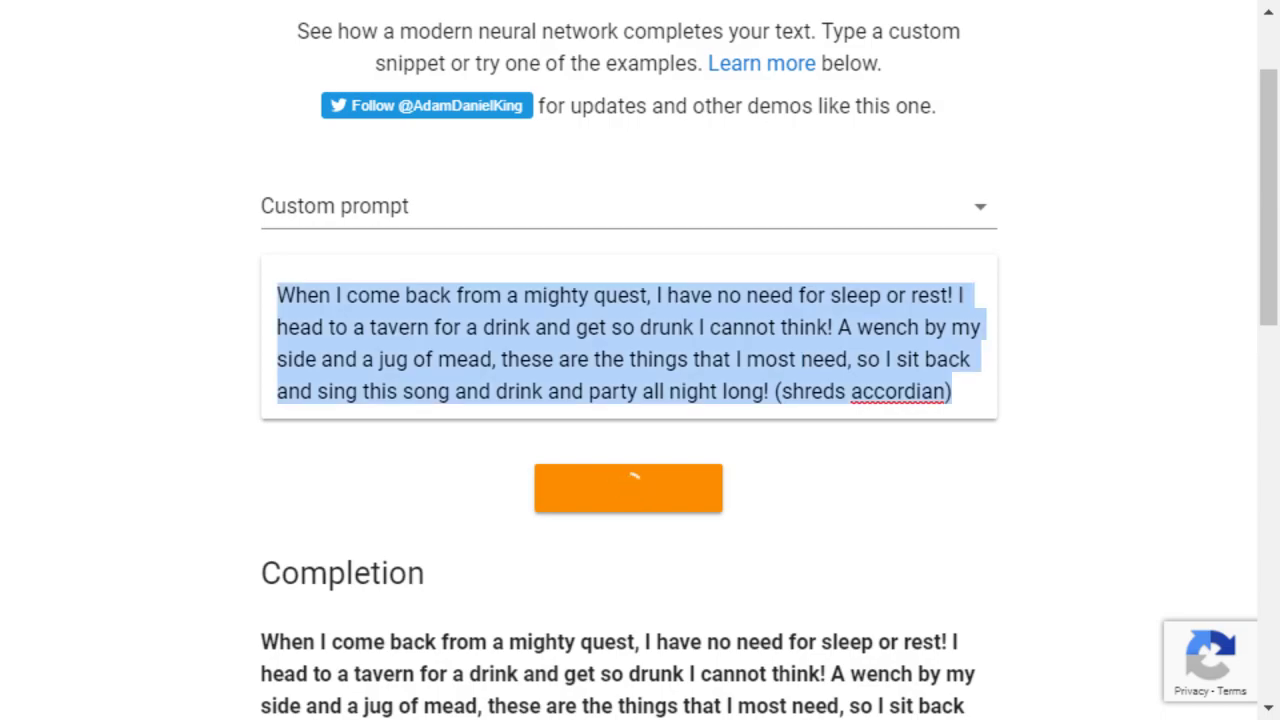
Step: Correct the spelling of "accordian" to "accordion" at the end of the prompt
left_click(864, 391)
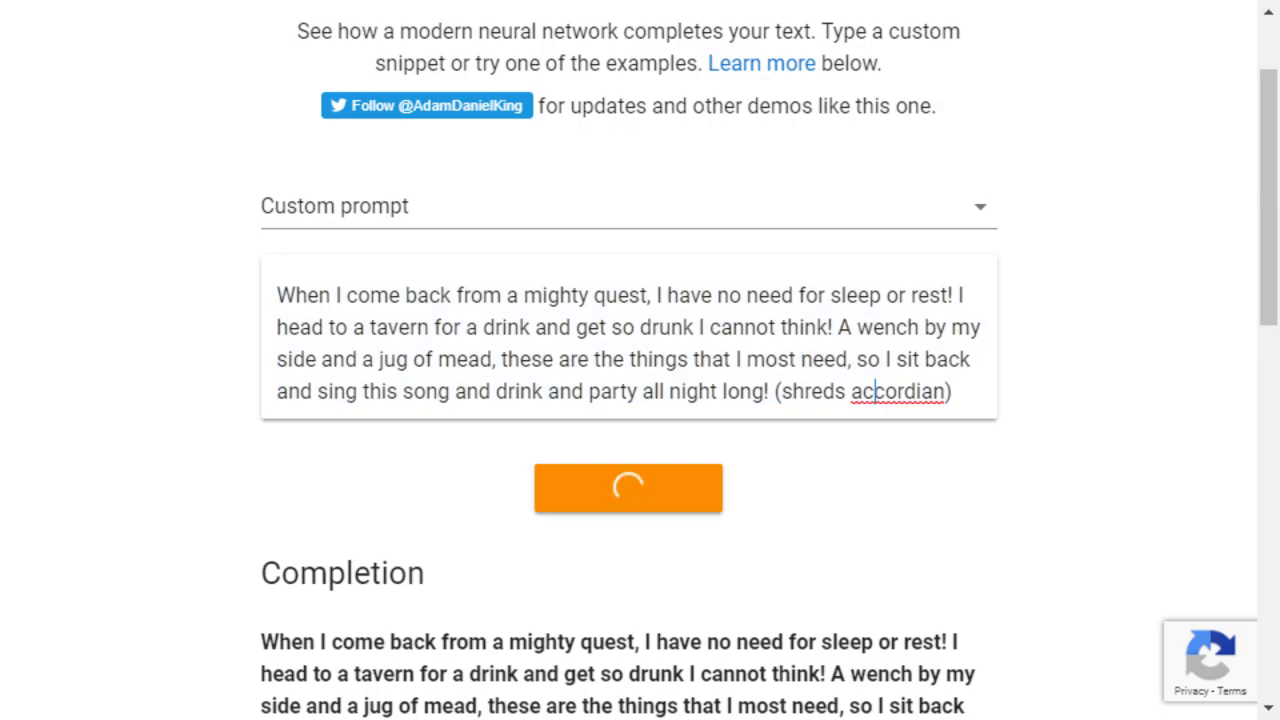
key("BackSpace")
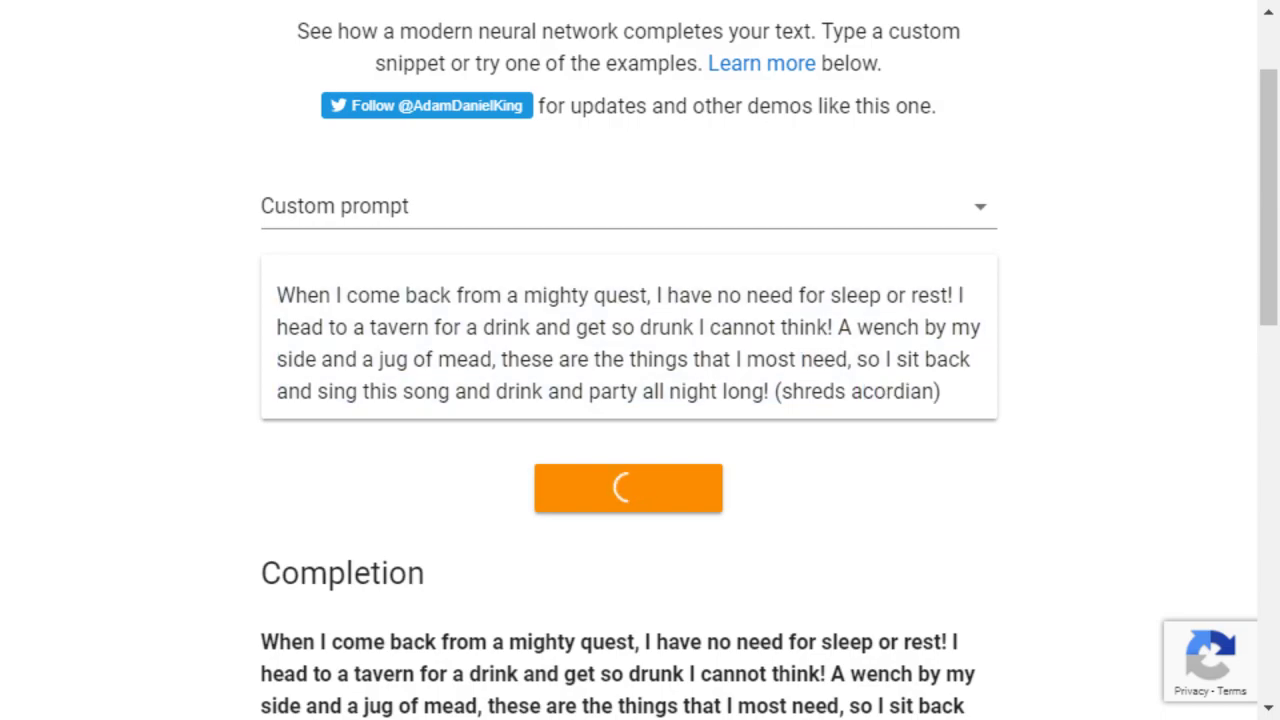
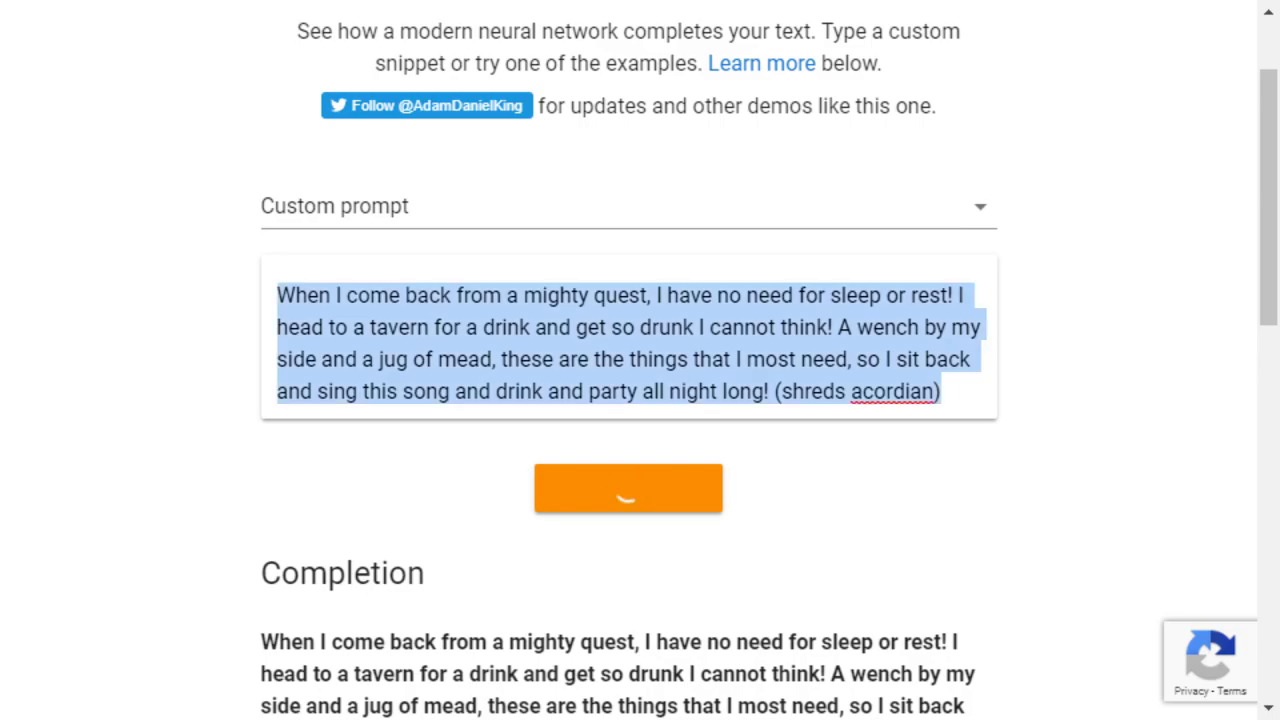
scroll(640, 360, "down", 3)
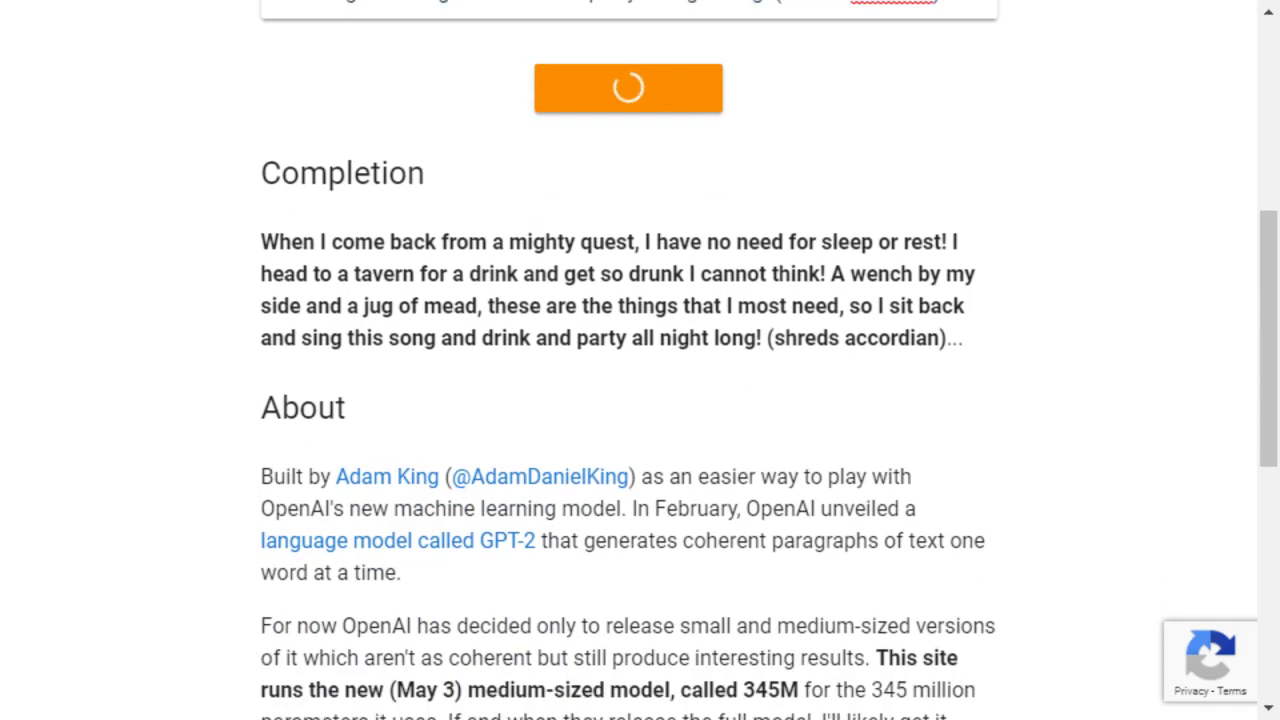
scroll(640, 360, "up", 3)
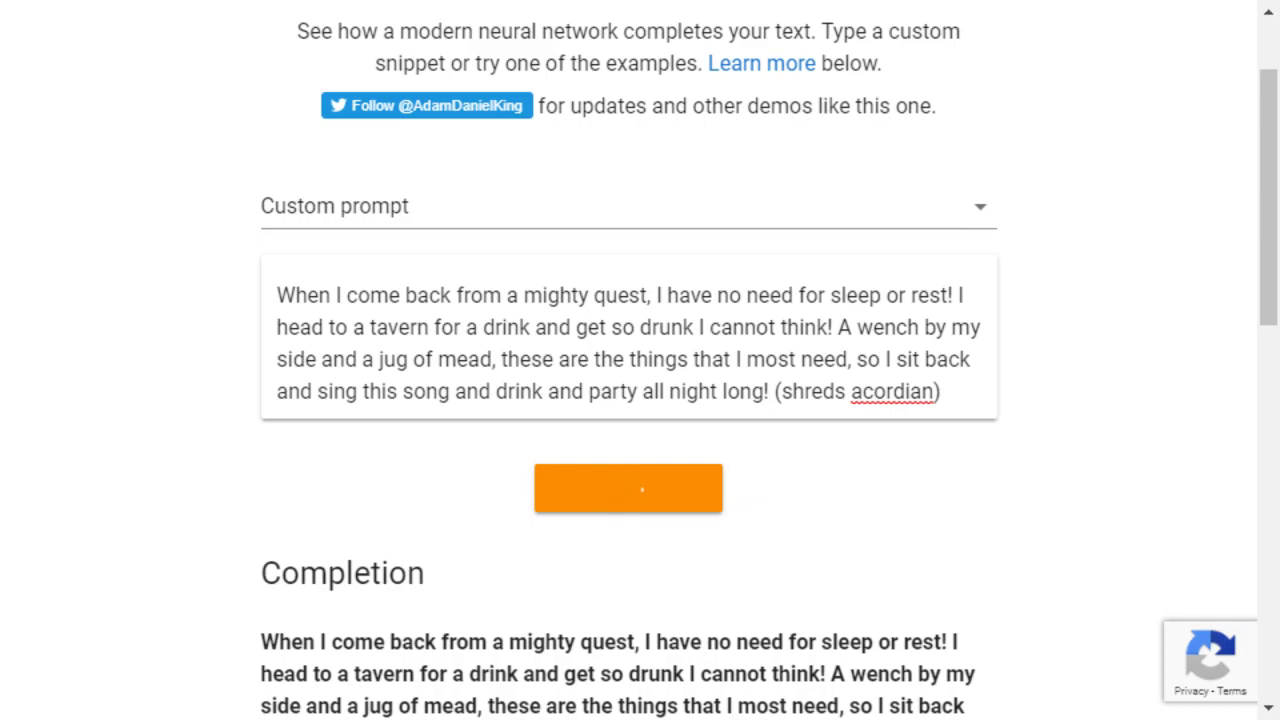
type("c")
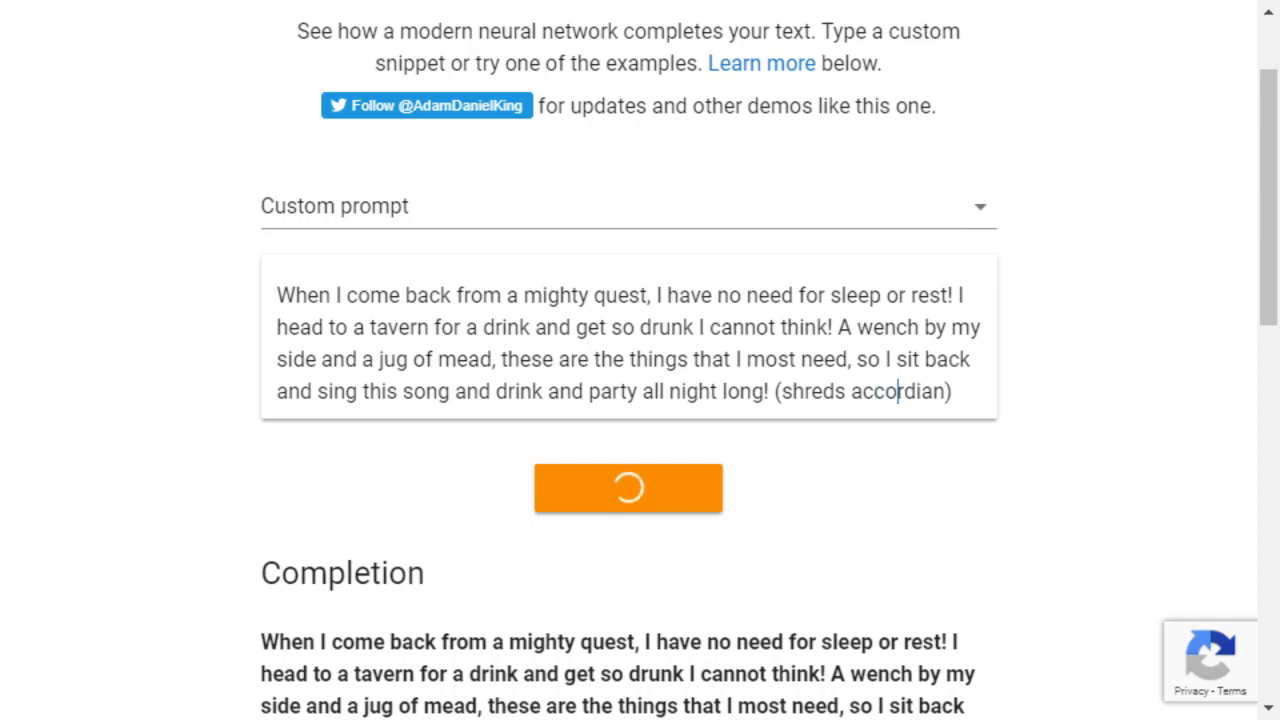
left_click(935, 391)
key("BackSpace")
type("o")
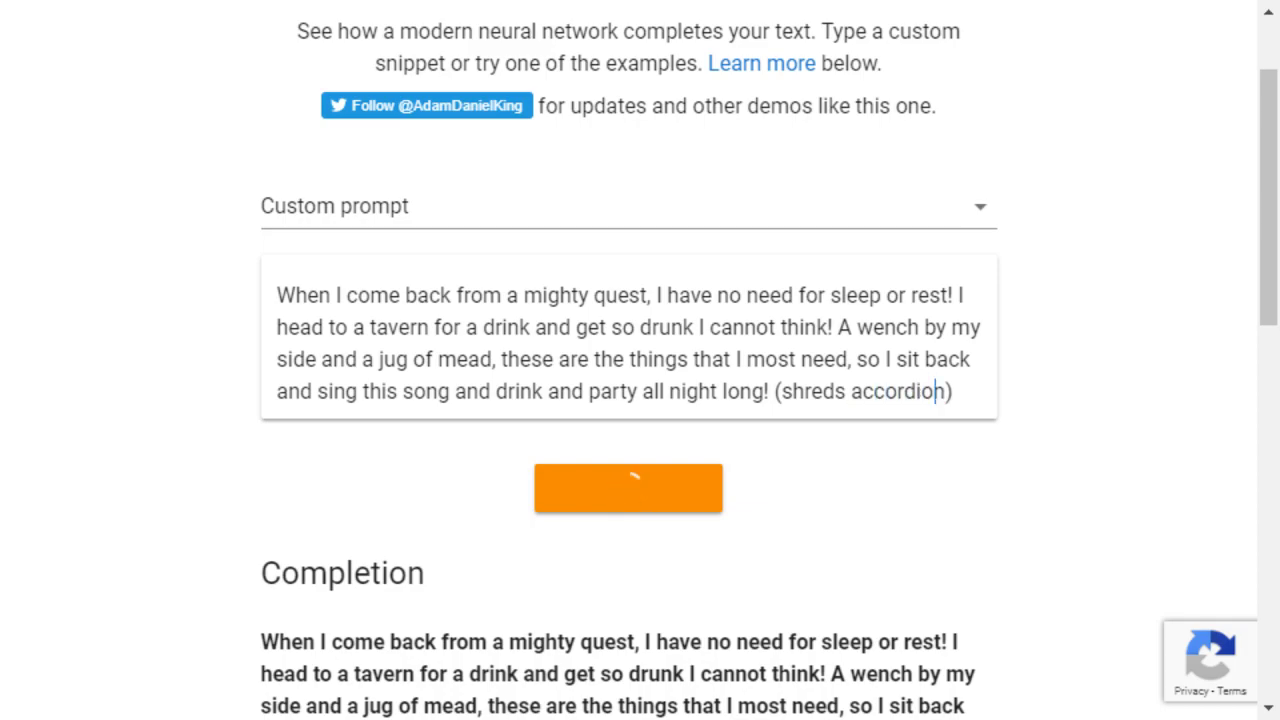
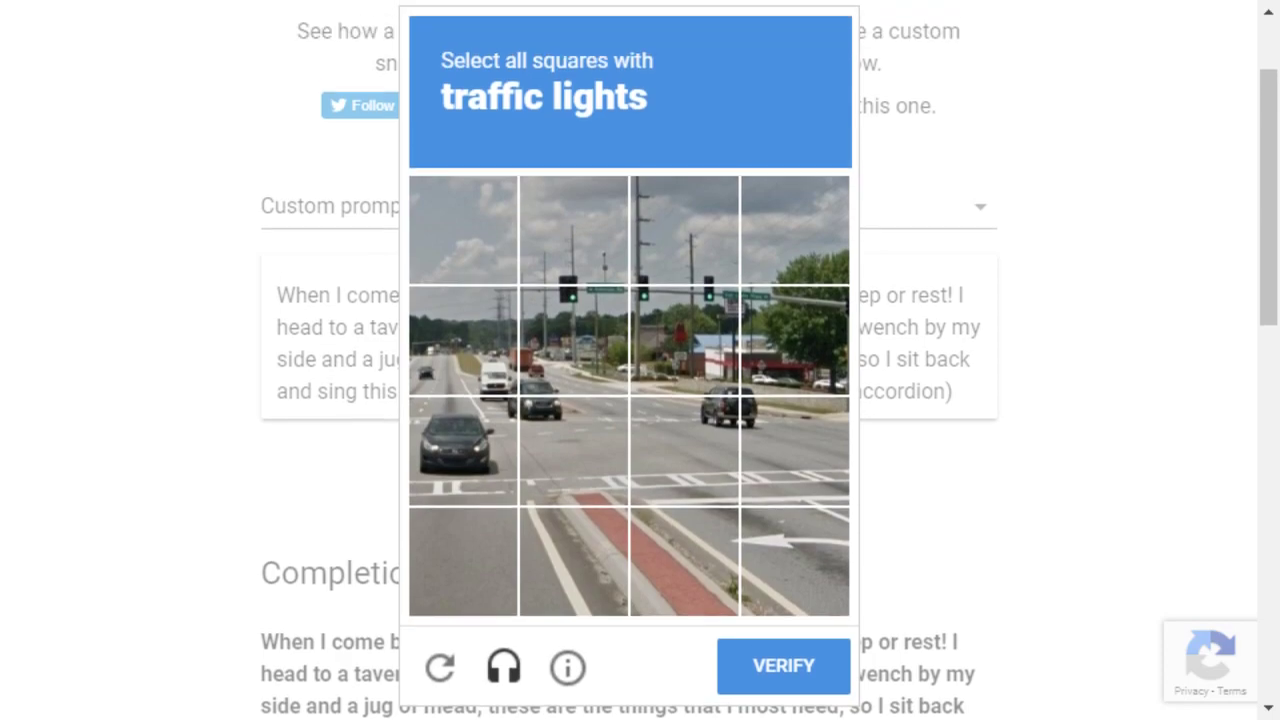
Step: Solve the image challenge by selecting the two middle squares of the upper two rows, which contain the traffic lights, and submit it
left_click(573, 341)
left_click(684, 341)
left_click(795, 341)
left_click(795, 341)
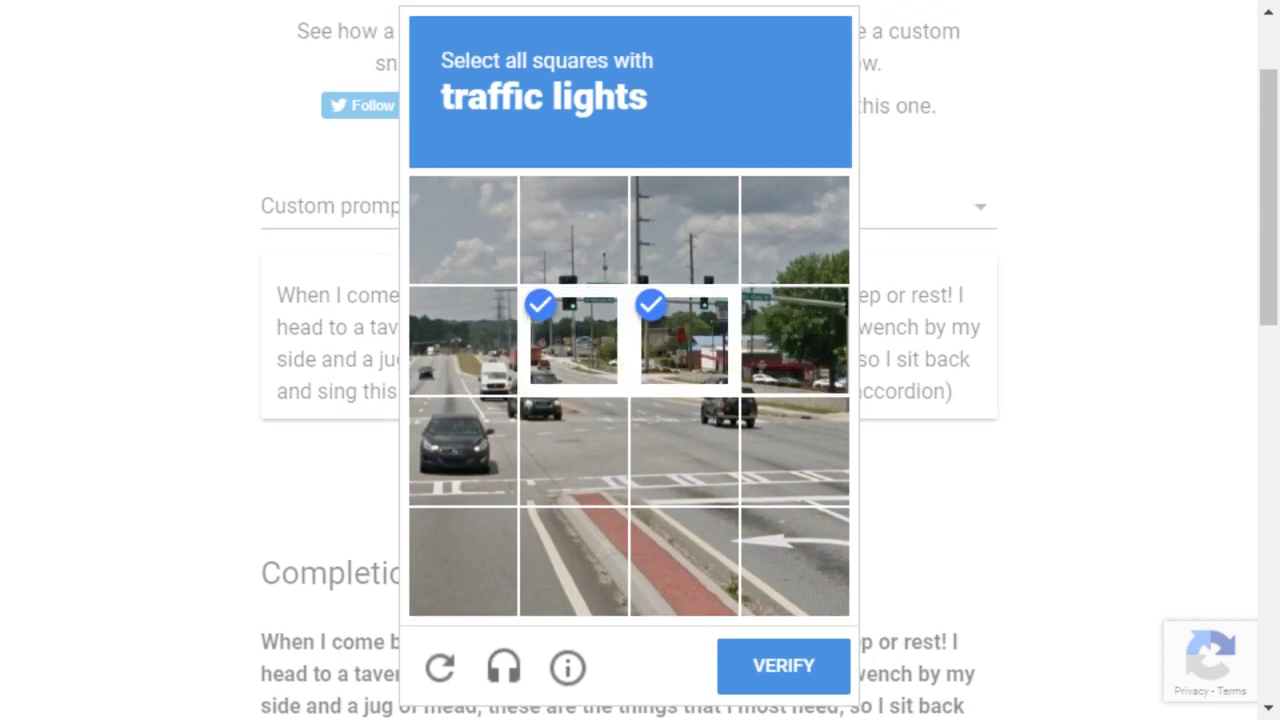
left_click(684, 230)
left_click(573, 230)
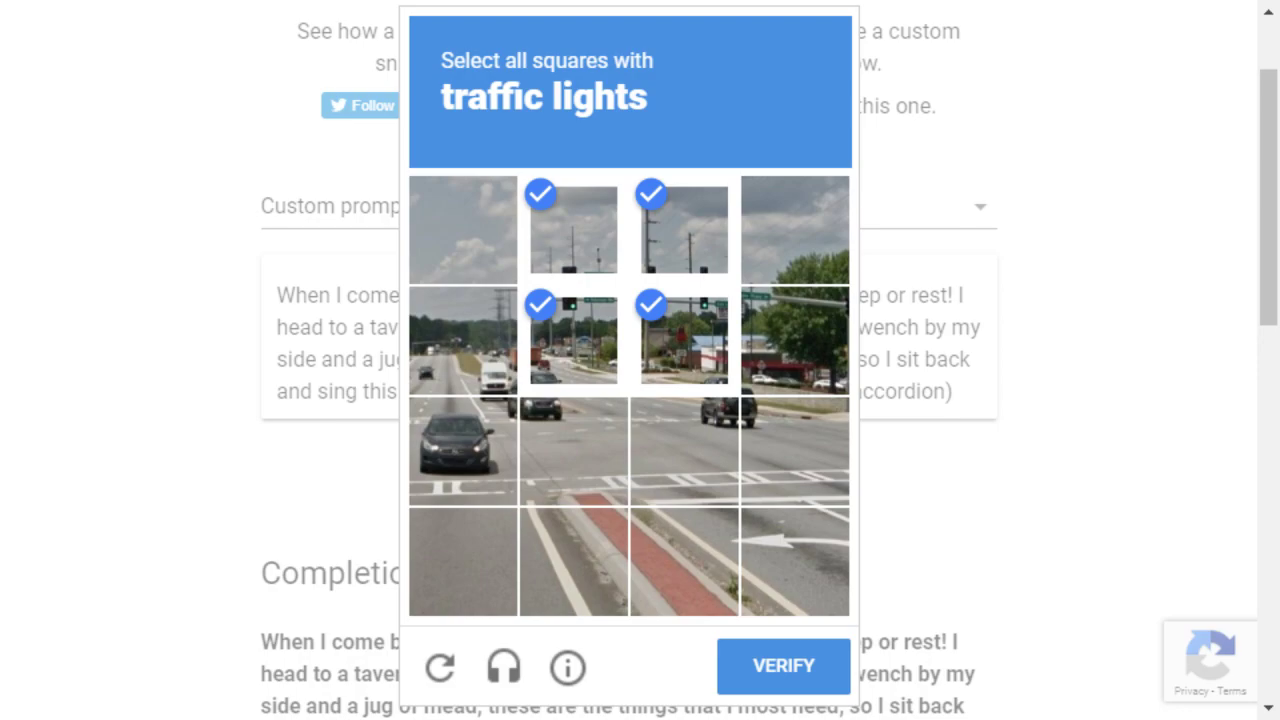
left_click(783, 665)
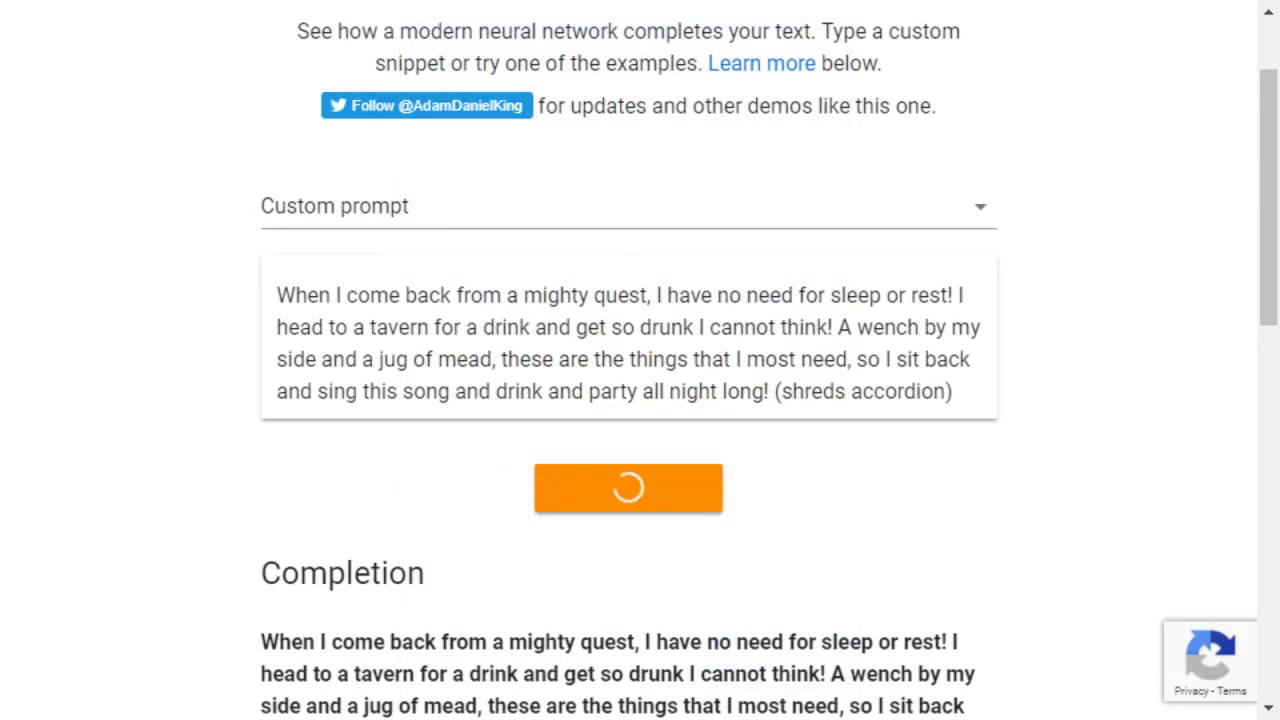
Step: Read the generated continuation of the mighty quest song through to its end and return to the prompt
scroll(628, 400, "down", 4)
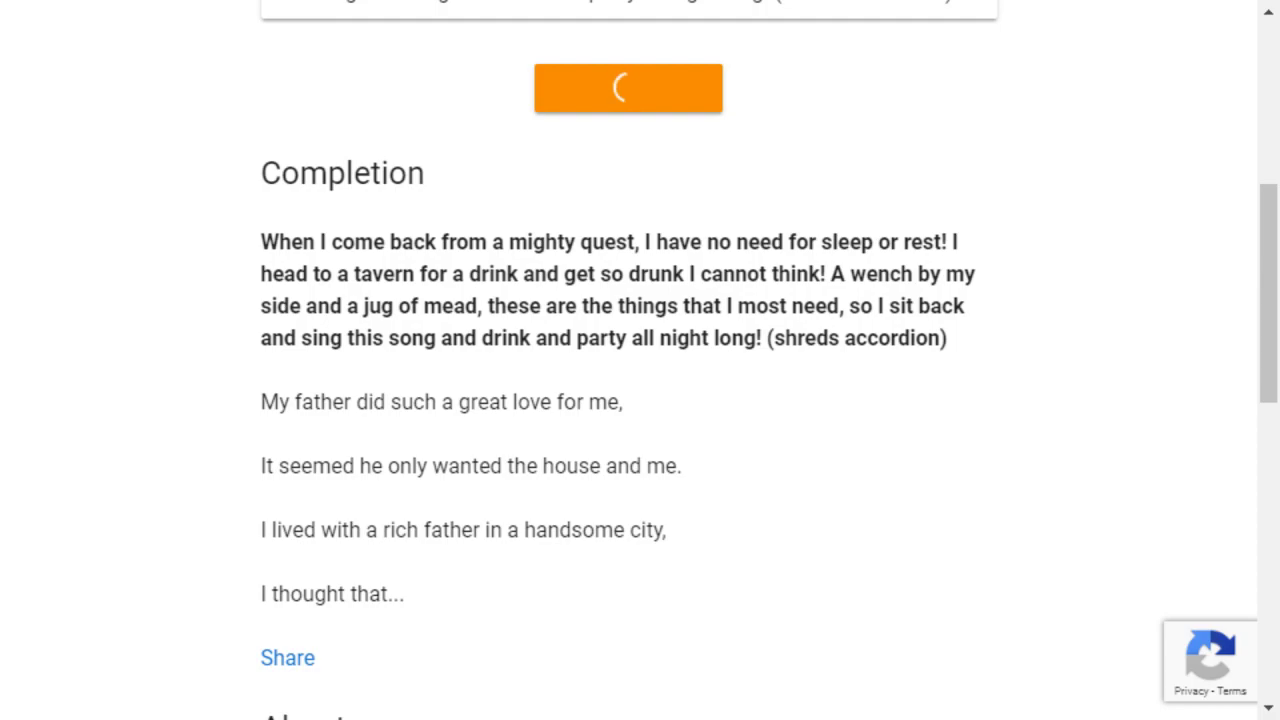
scroll(640, 360, "down", 1)
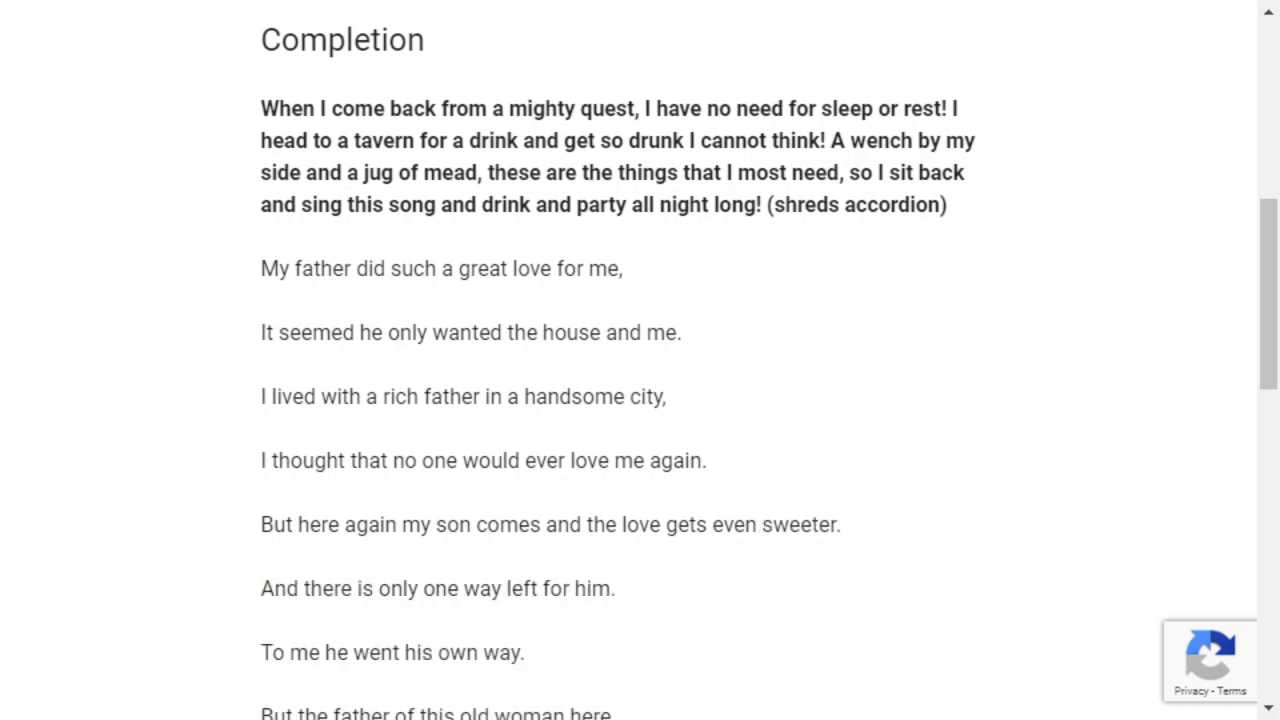
scroll(640, 360, "down", 1)
scroll(640, 360, "down", 1)
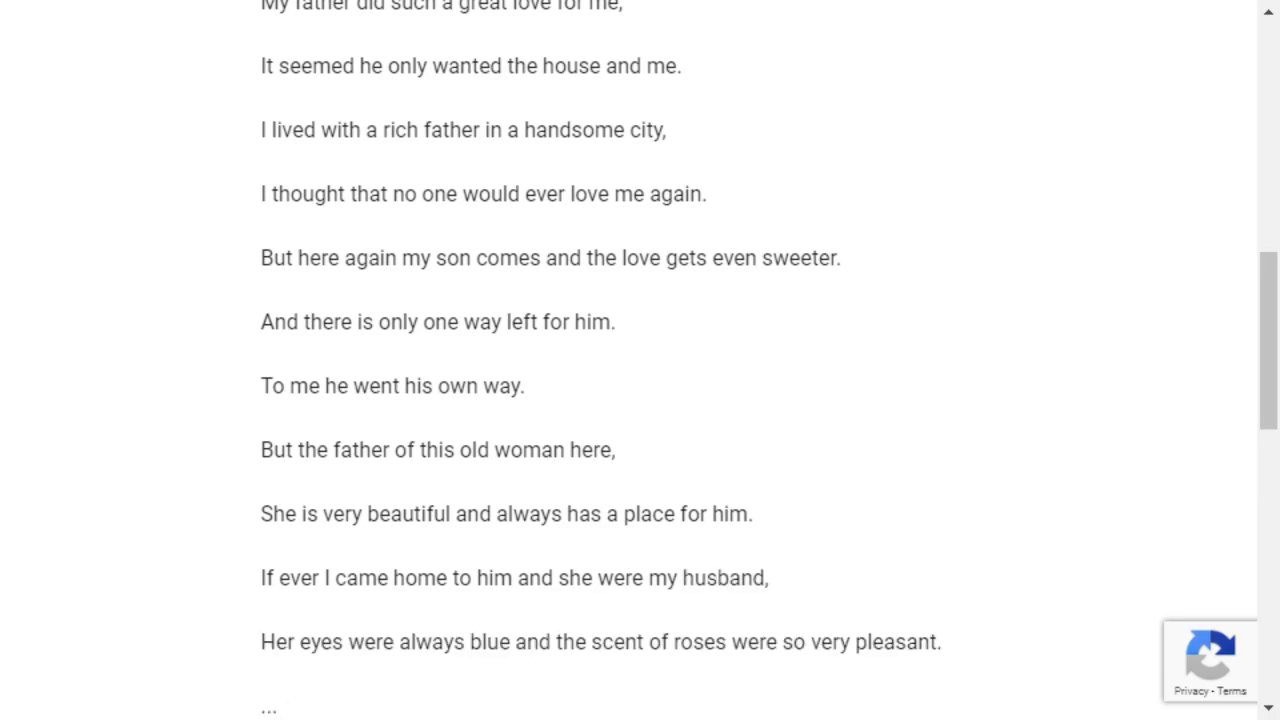
scroll(640, 360, "down", 1)
scroll(640, 360, "down", 1)
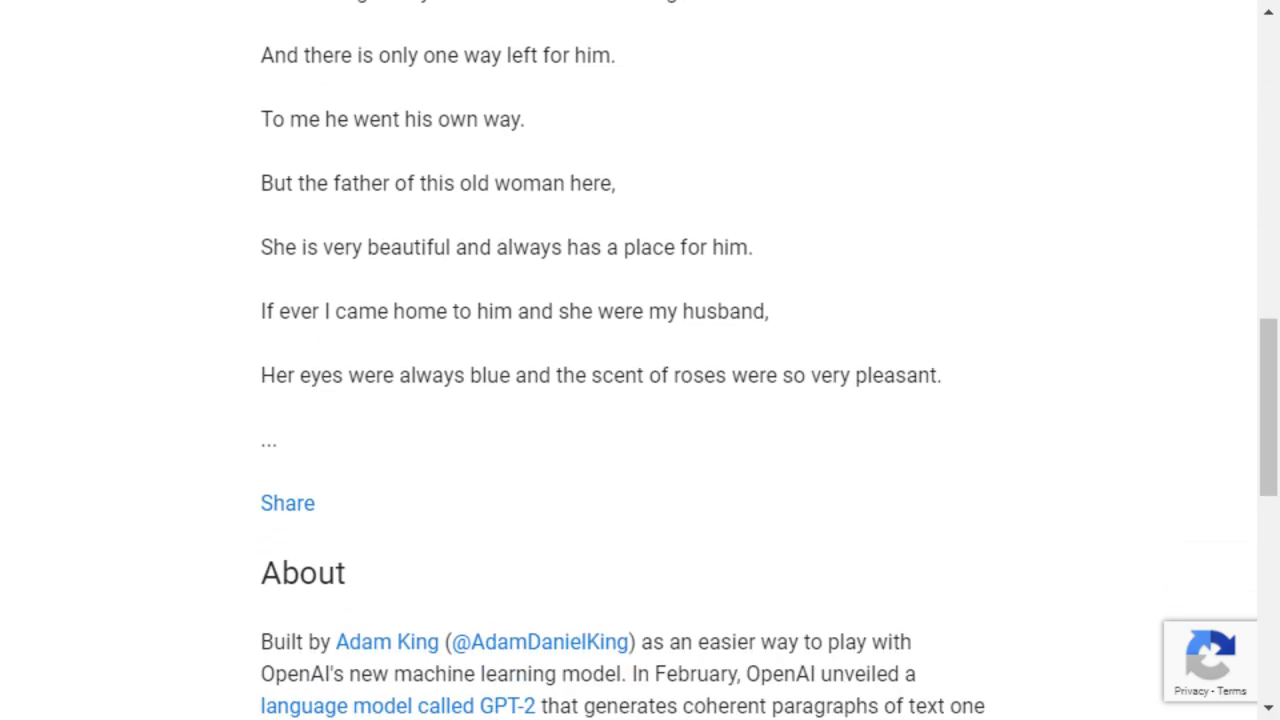
scroll(640, 360, "up", 1)
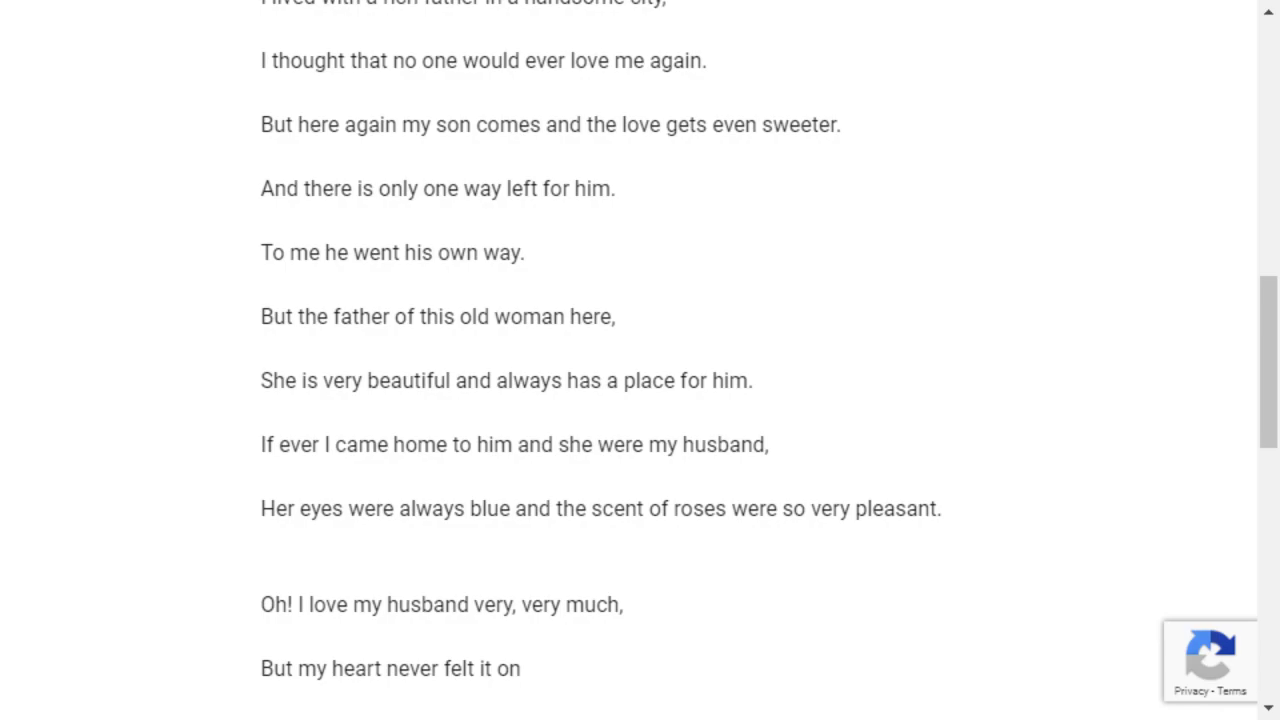
scroll(640, 360, "down", 1)
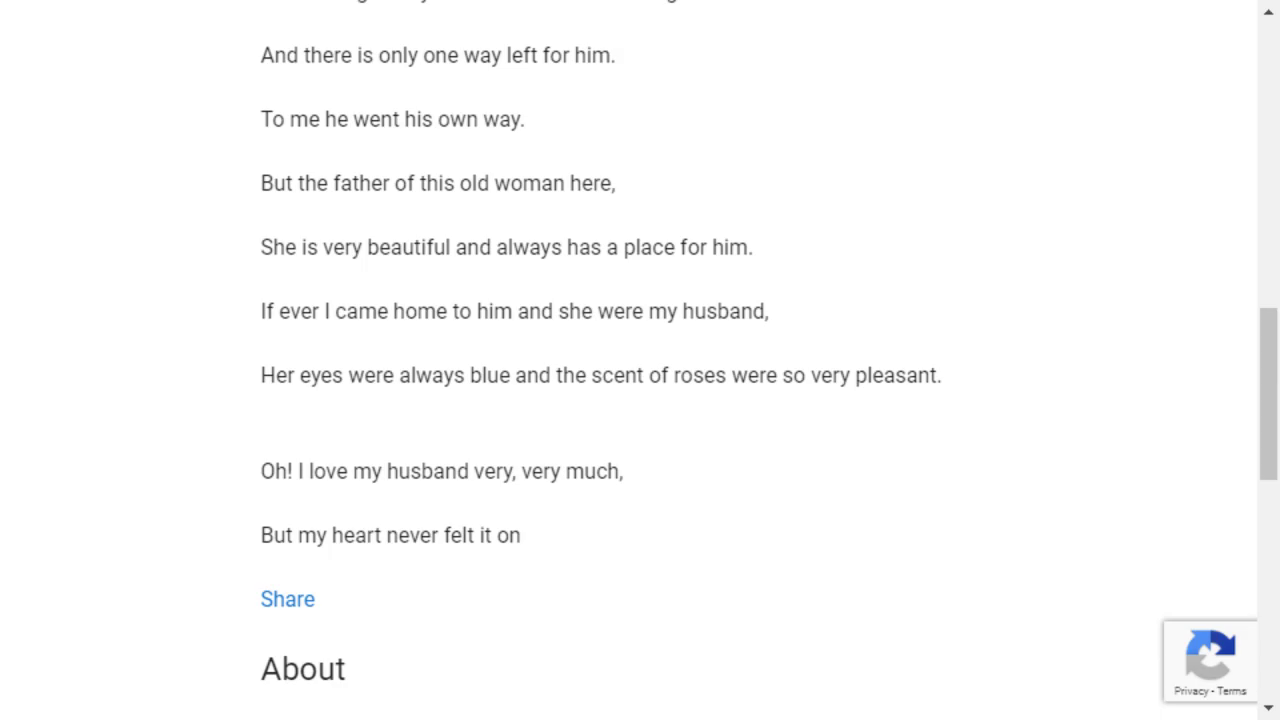
scroll(640, 360, "up", 7)
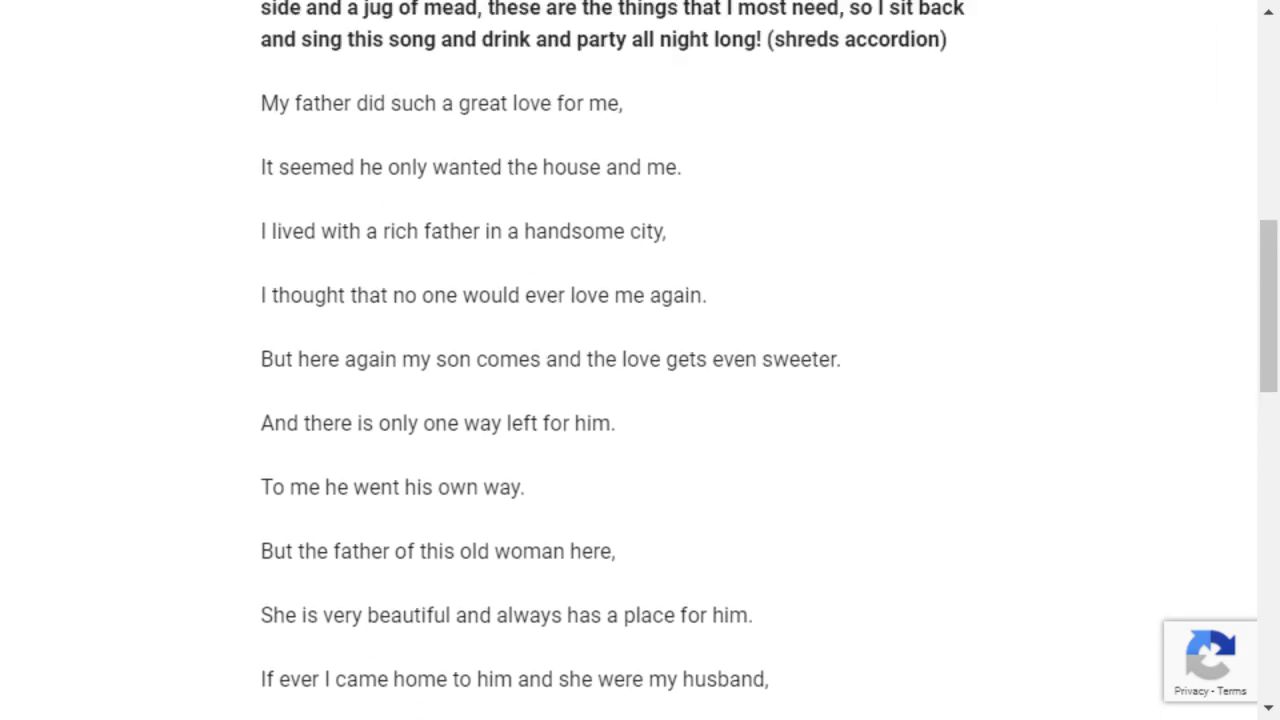
scroll(640, 360, "down", 7)
scroll(640, 360, "up", 9)
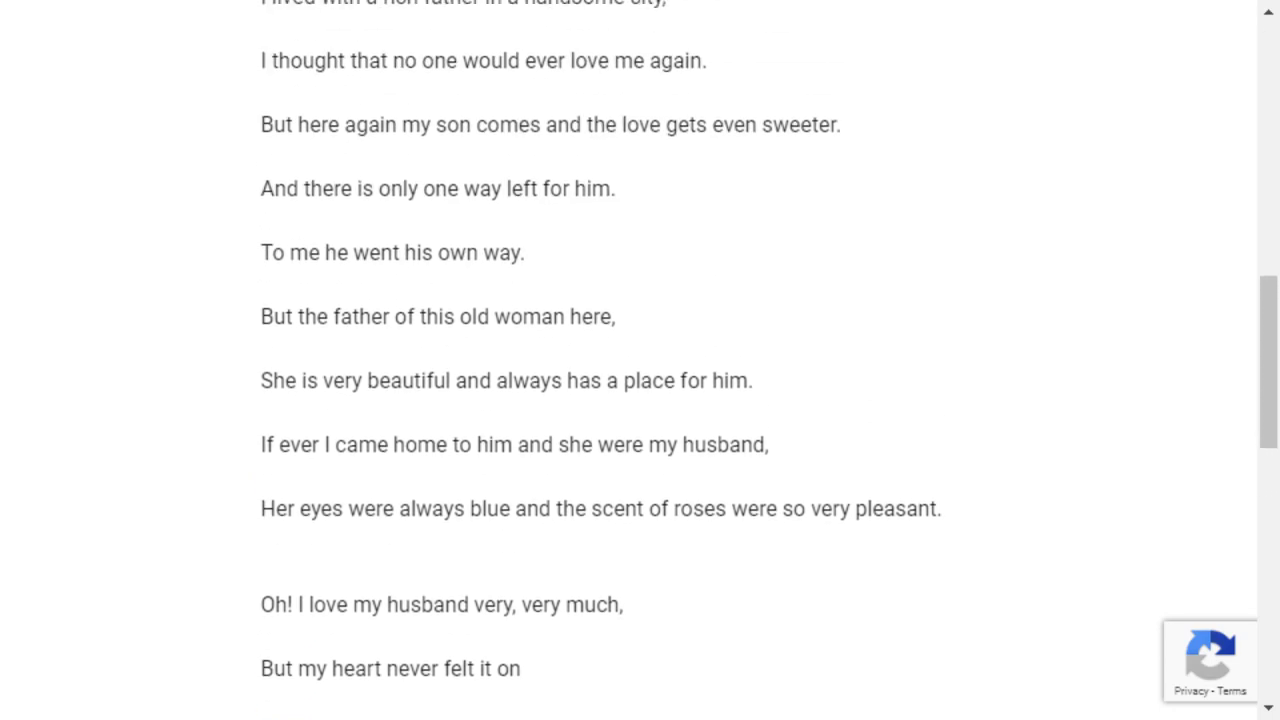
scroll(640, 360, "up", 3)
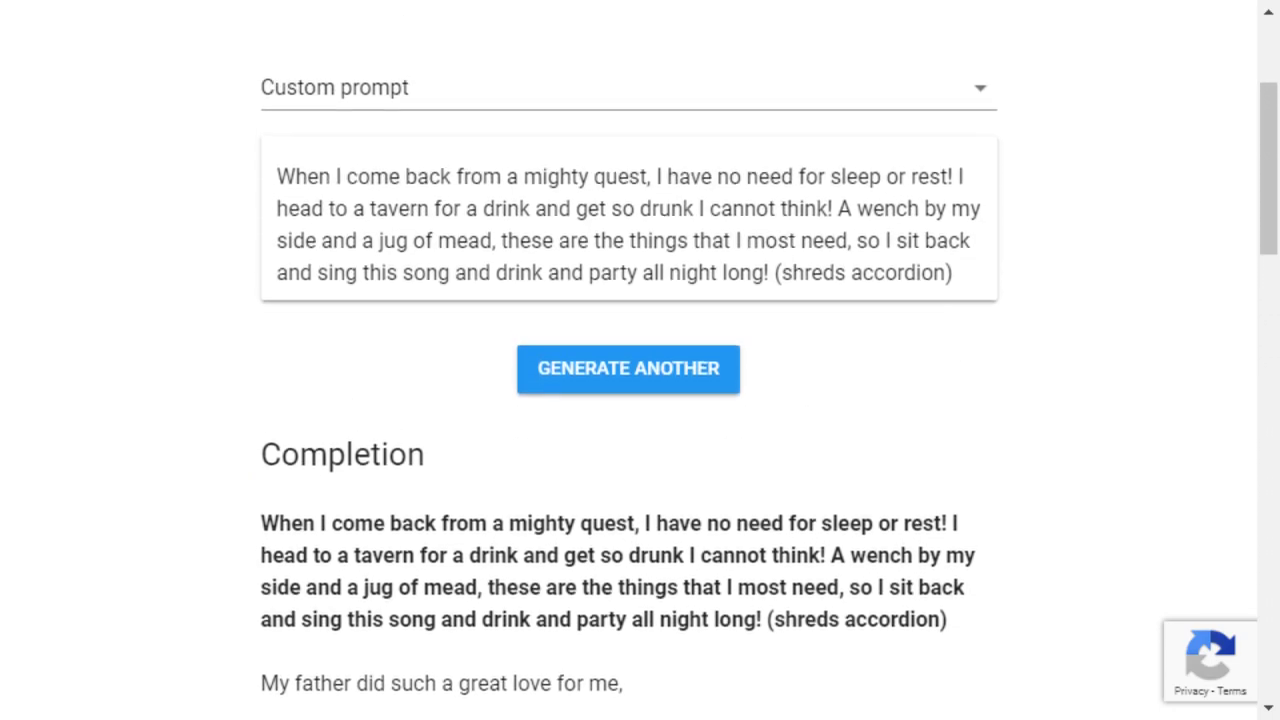
Step: Replace the tavern song prompt with "High above the mucky-muck, castle made of clouds, there sits Wonder Boy, sitting oh so proudly."
scroll(640, 360, "down", 11)
scroll(640, 360, "down", 1)
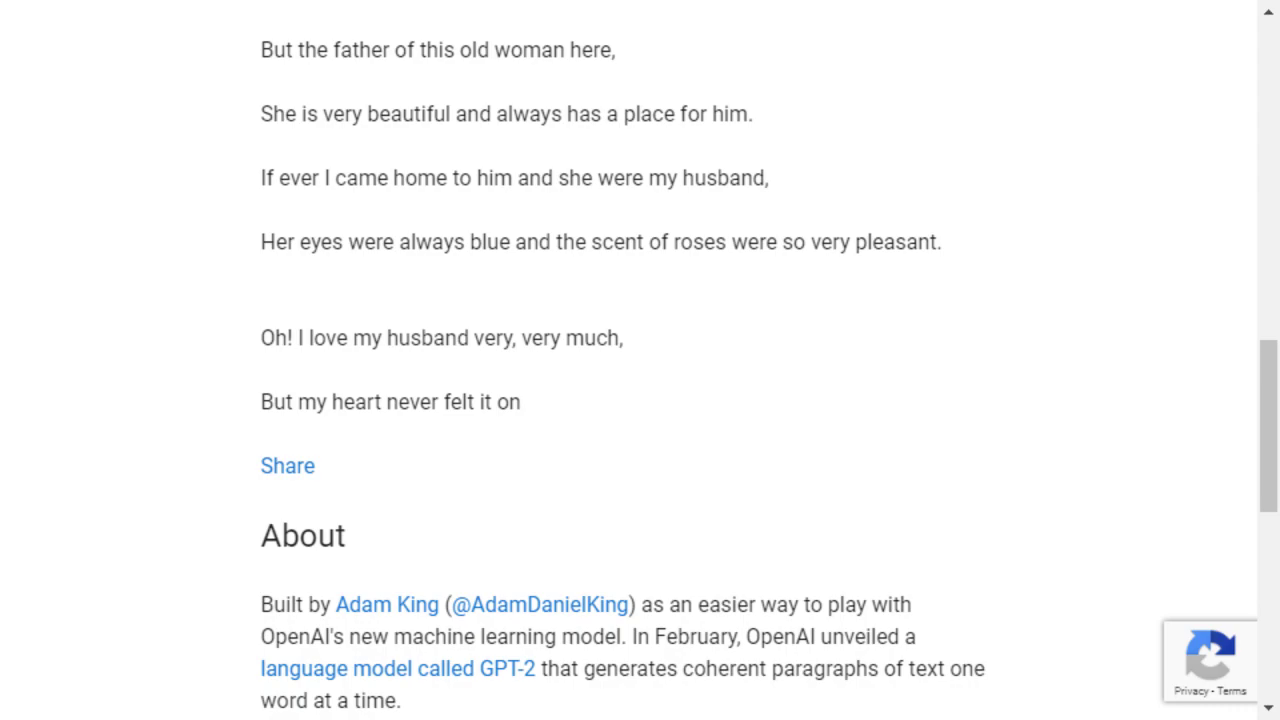
scroll(640, 360, "up", 1)
scroll(640, 360, "up", 1)
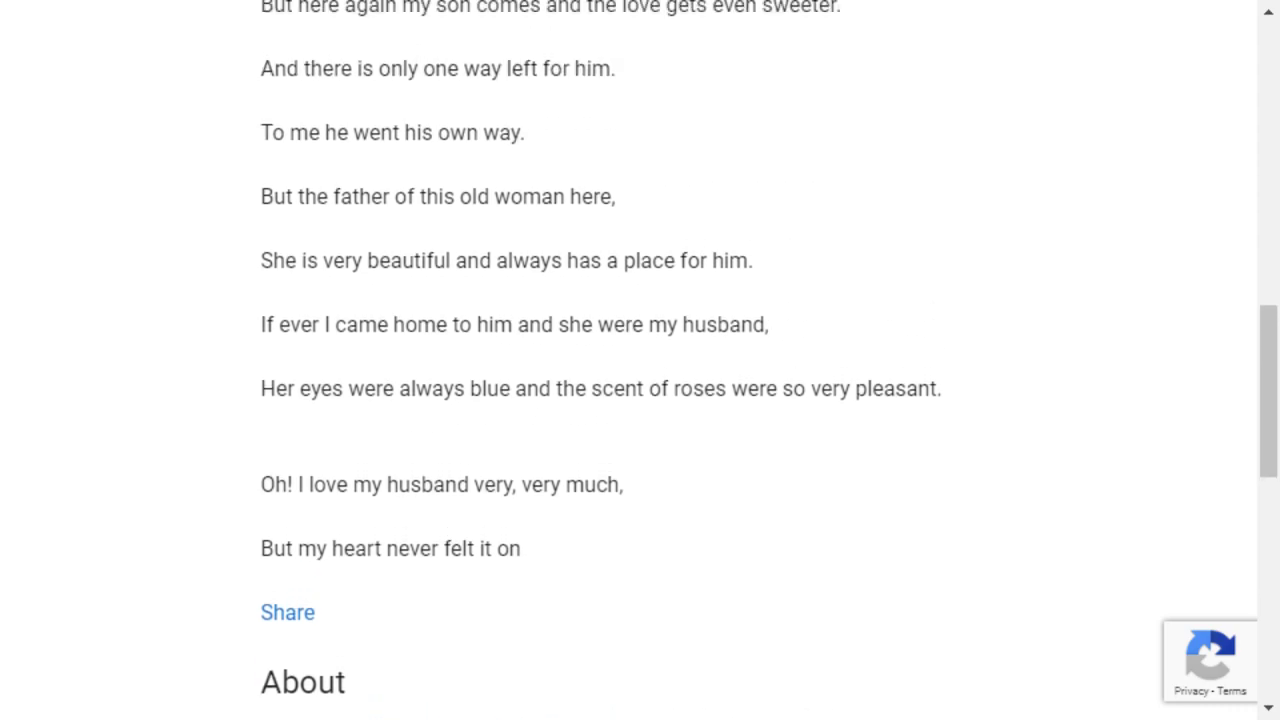
scroll(640, 360, "up", 10)
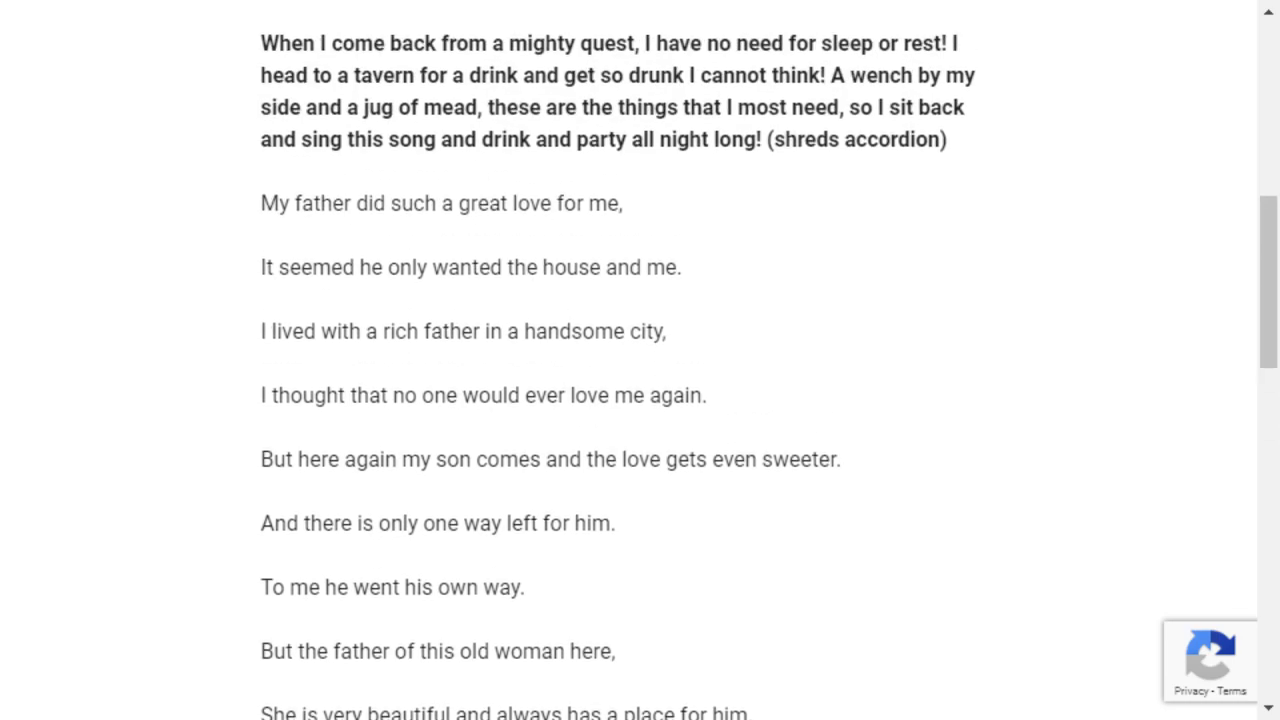
left_click(377, 460)
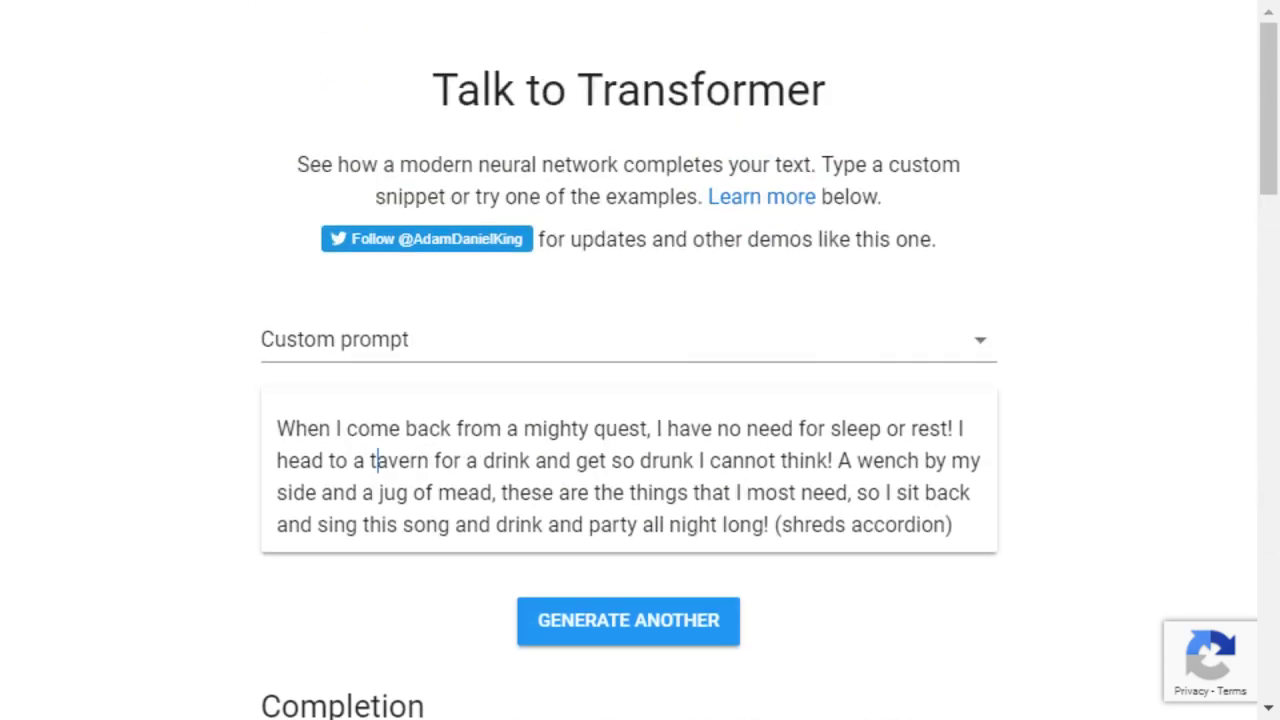
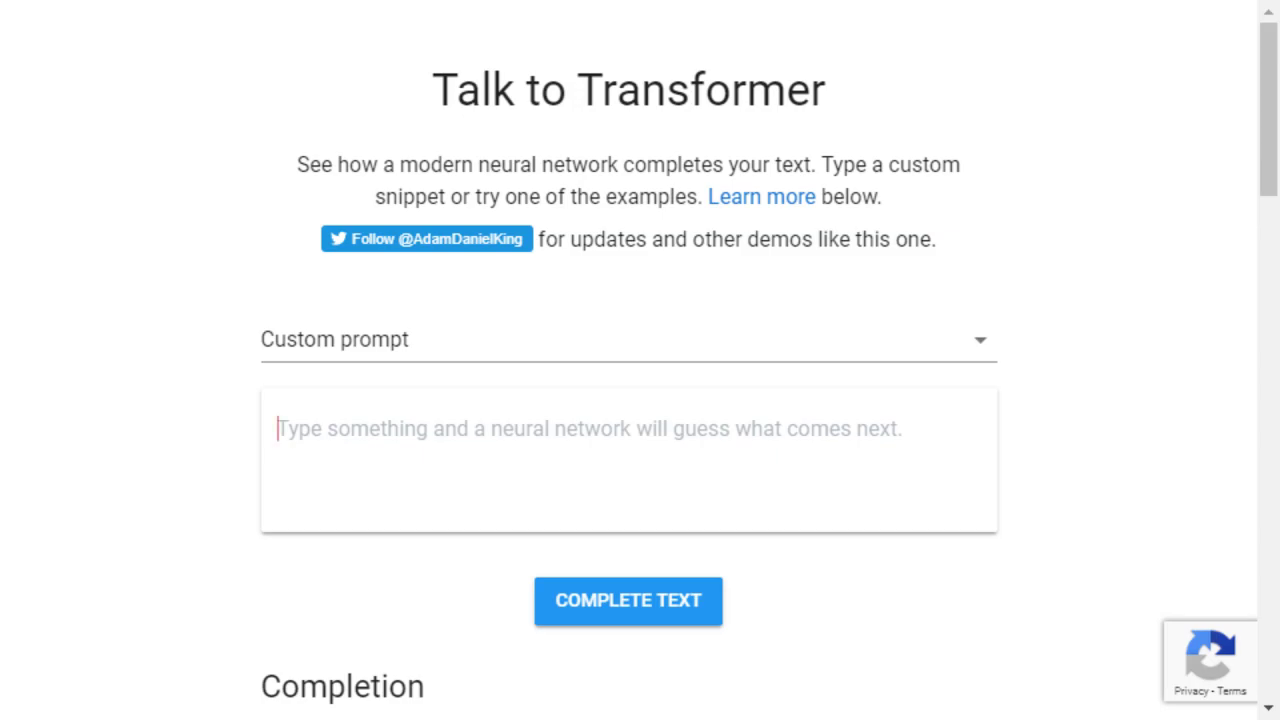
left_click(278, 428)
type("High above the ")
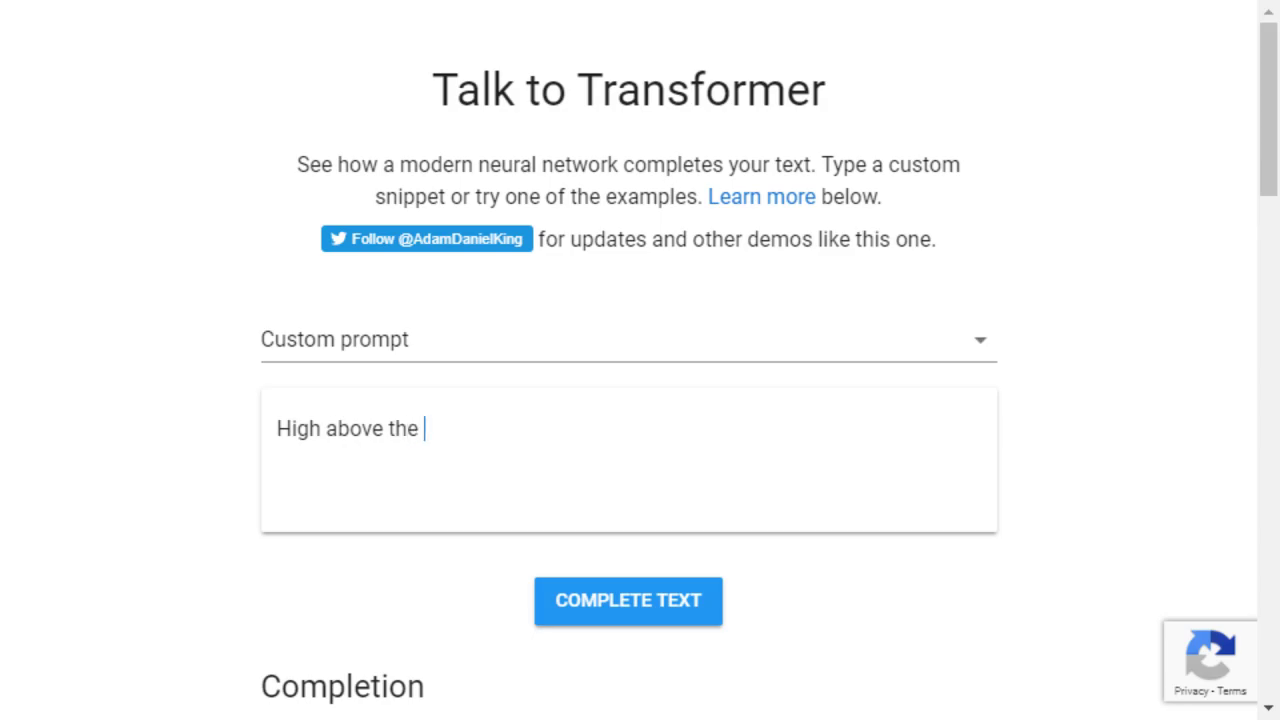
type("mucky-muck, c")
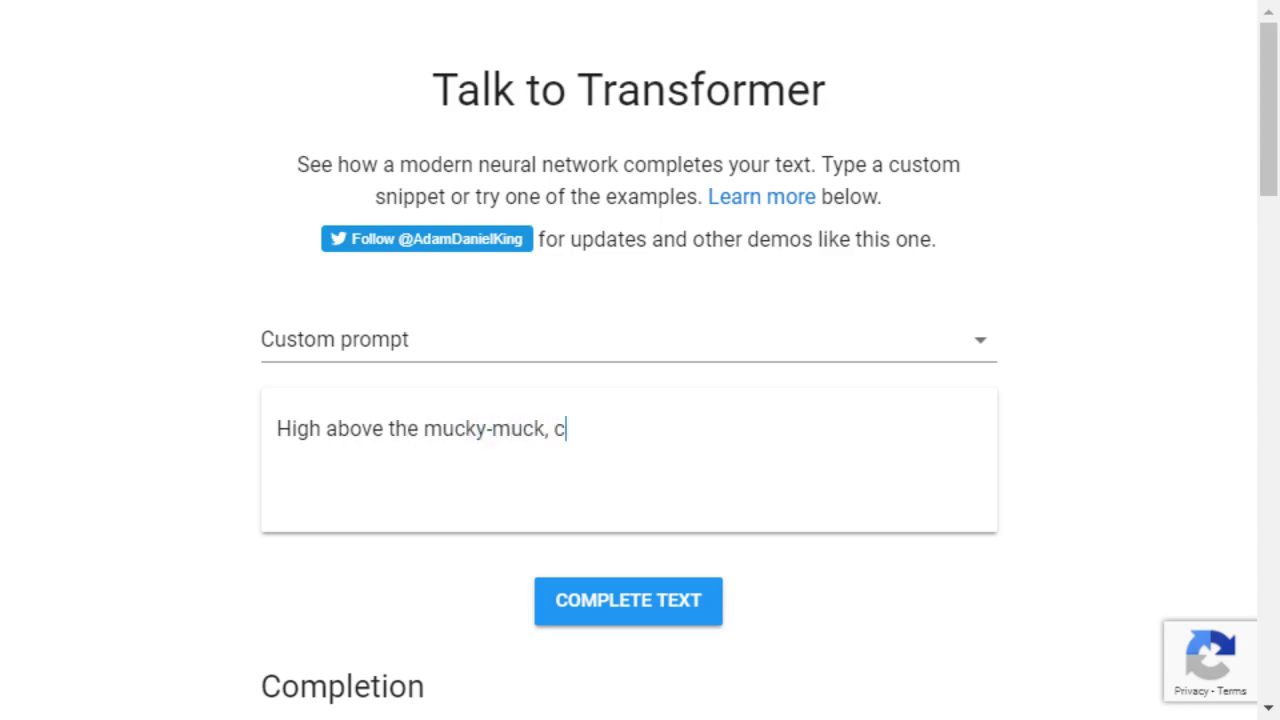
type("astle made of clouds")
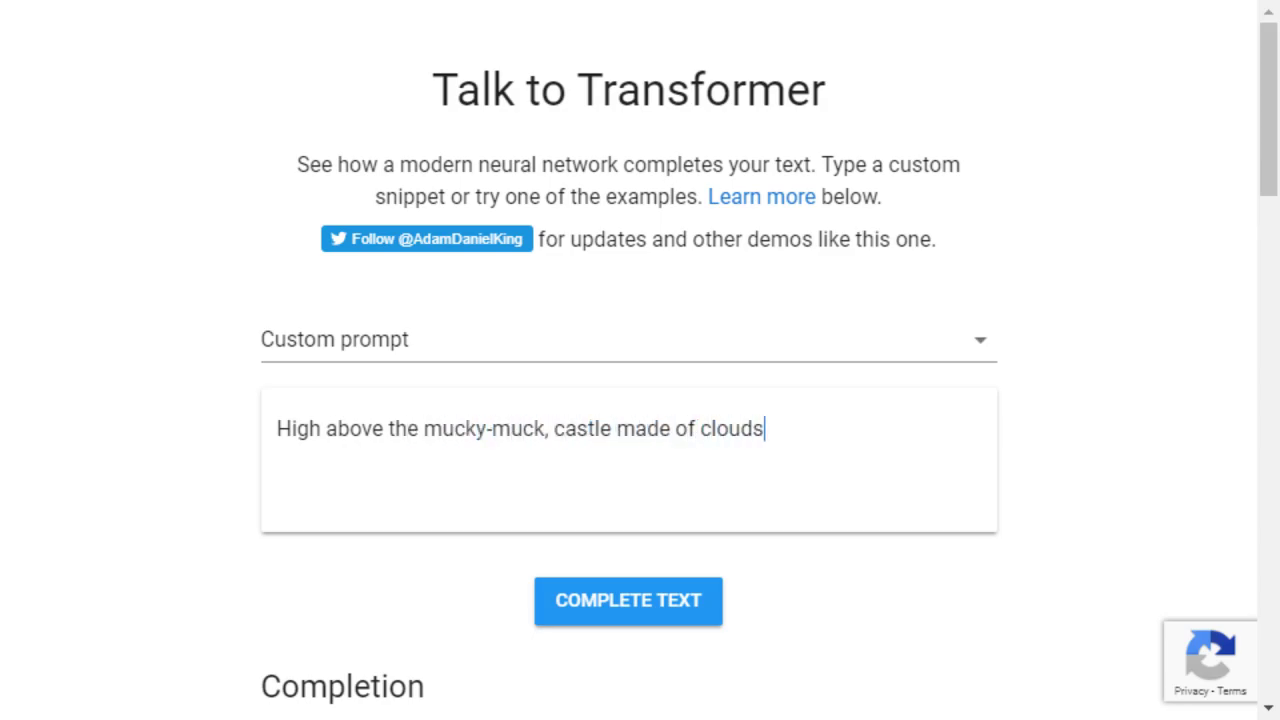
type(", there sits Wonder B")
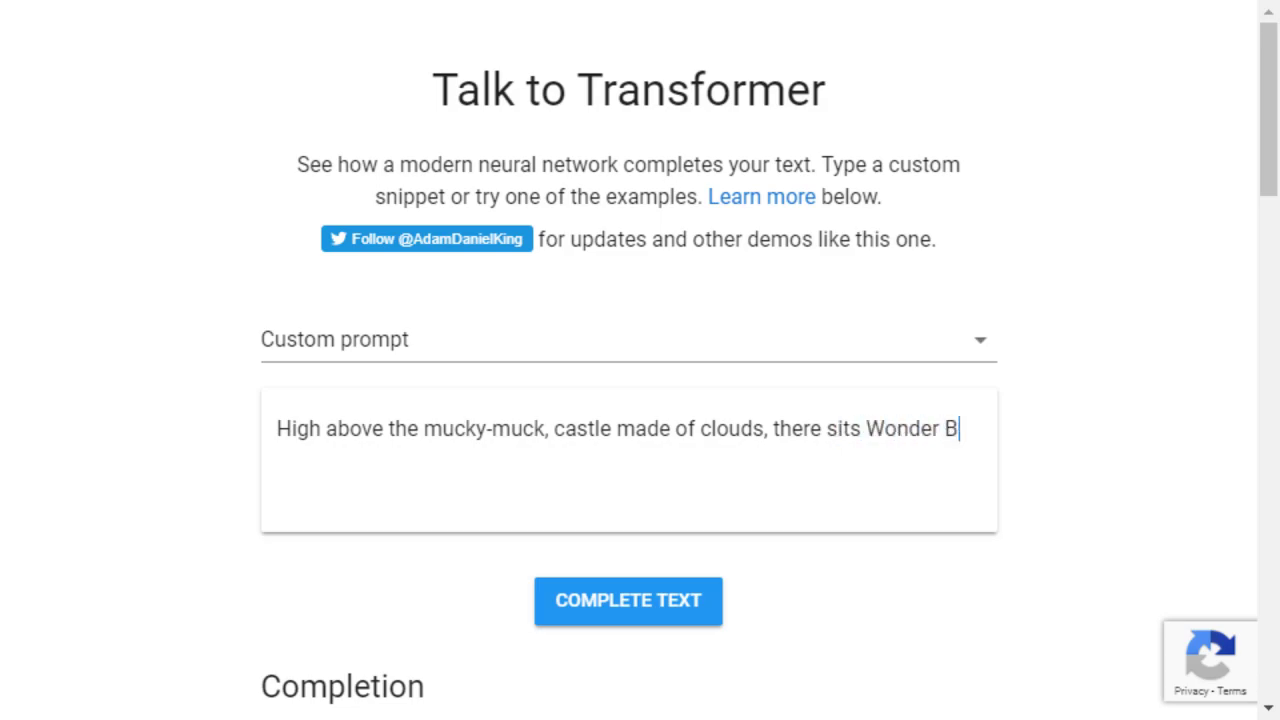
type("oy, sitting oh so proudly. ")
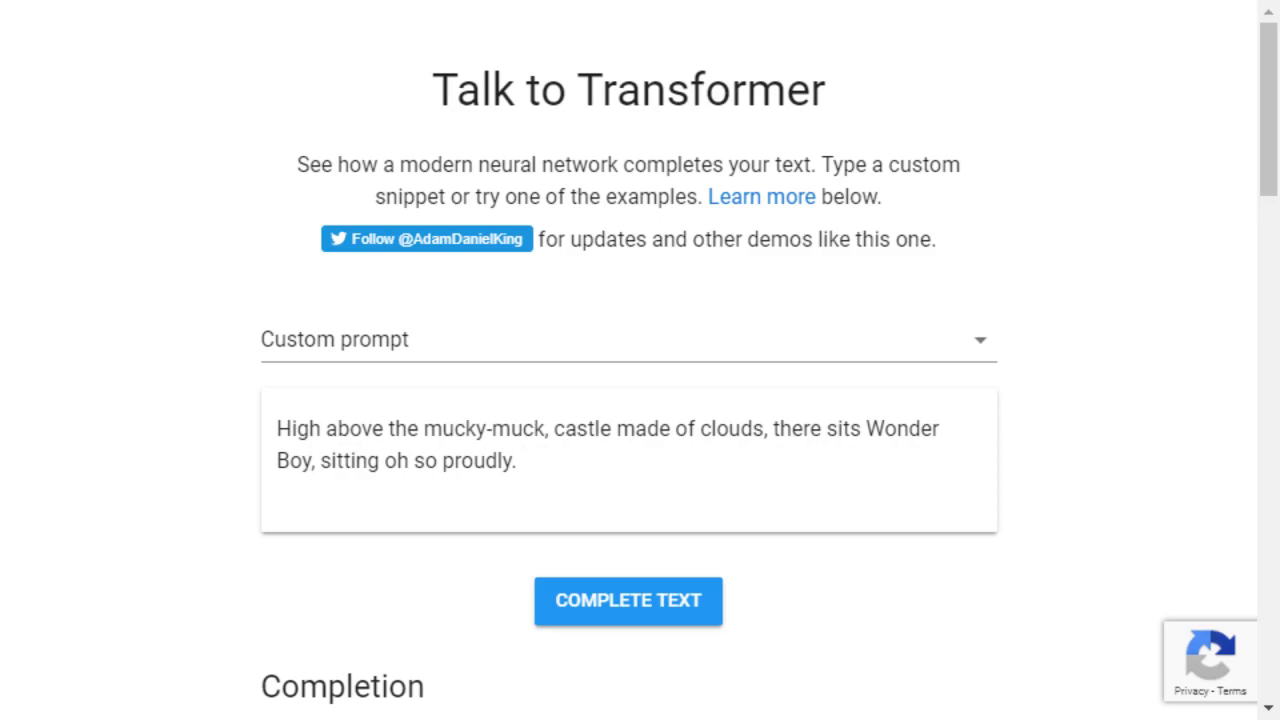
Step: Add "Not much to say when you're high above the mucky-muck..." to the prompt and generate its completion
type("Not much")
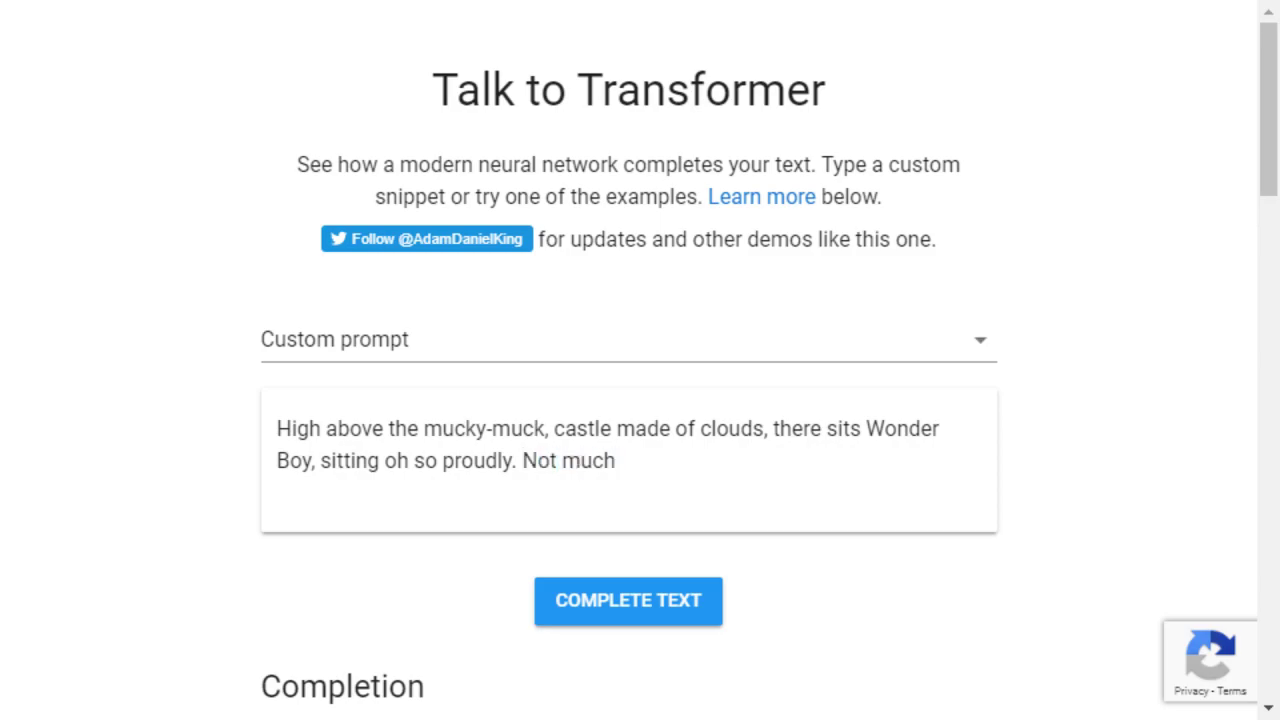
type(" to say when")
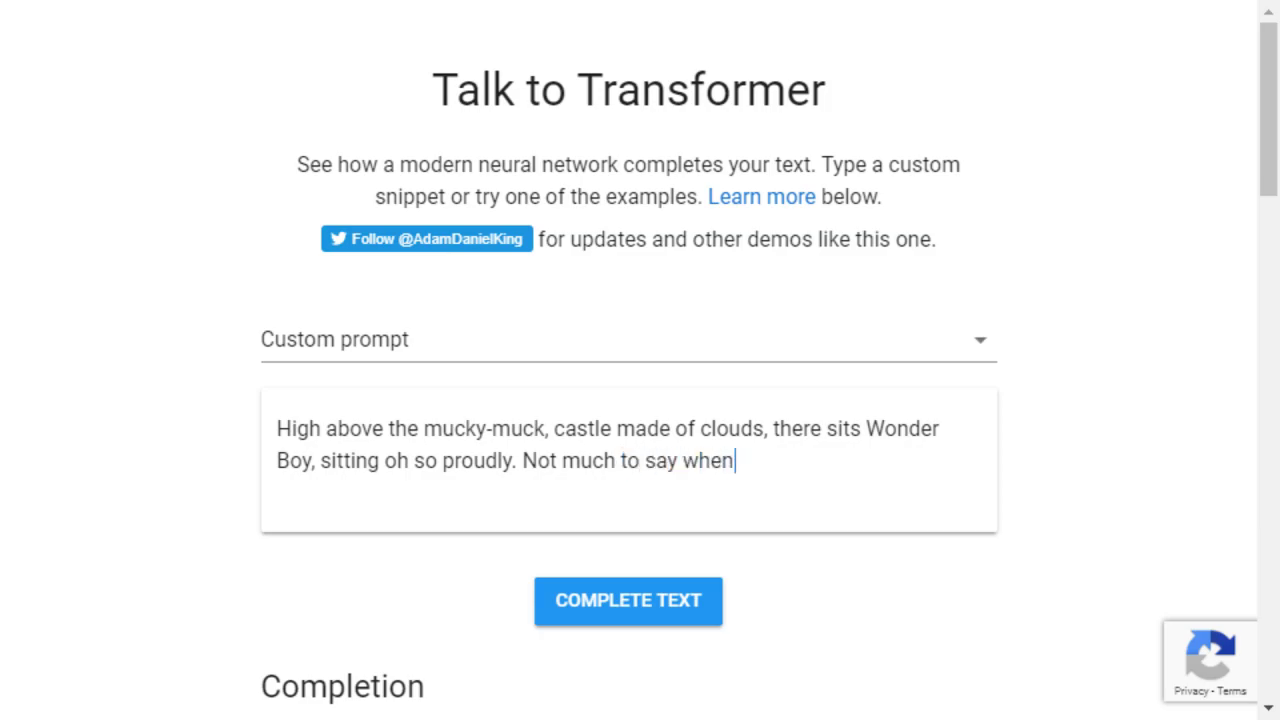
type(" you're high above the ")
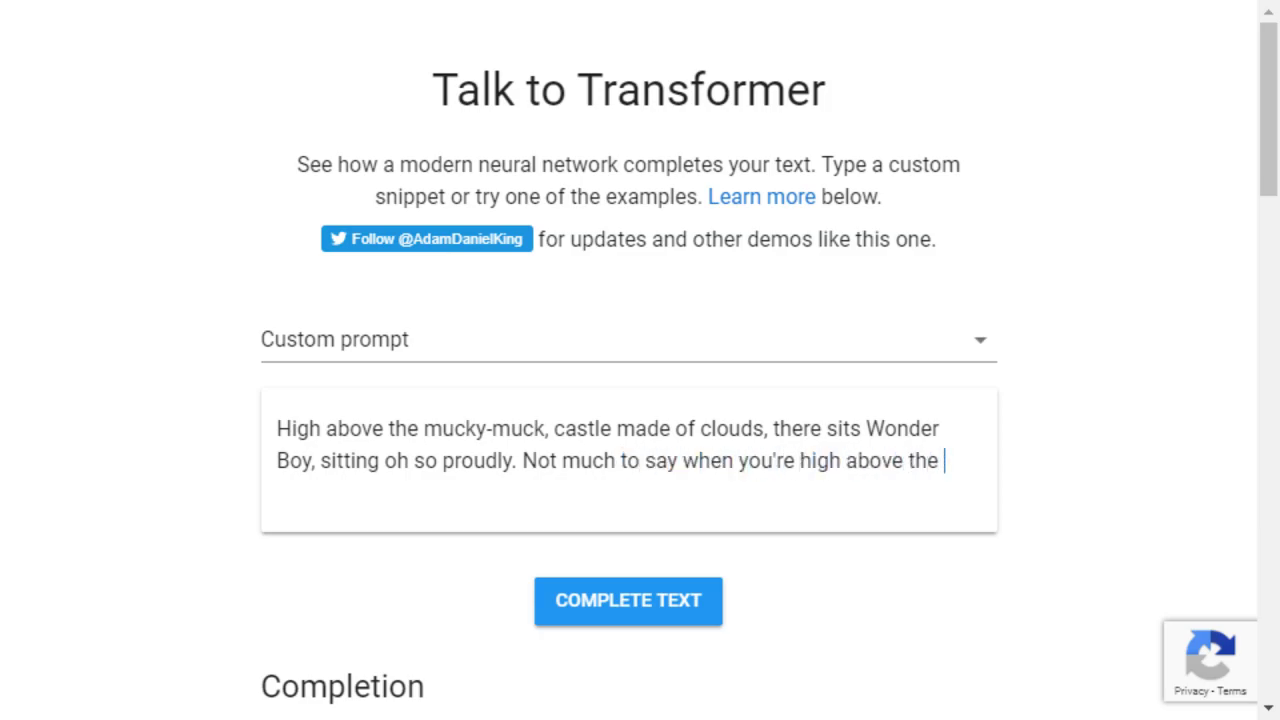
type("mucky-muck")
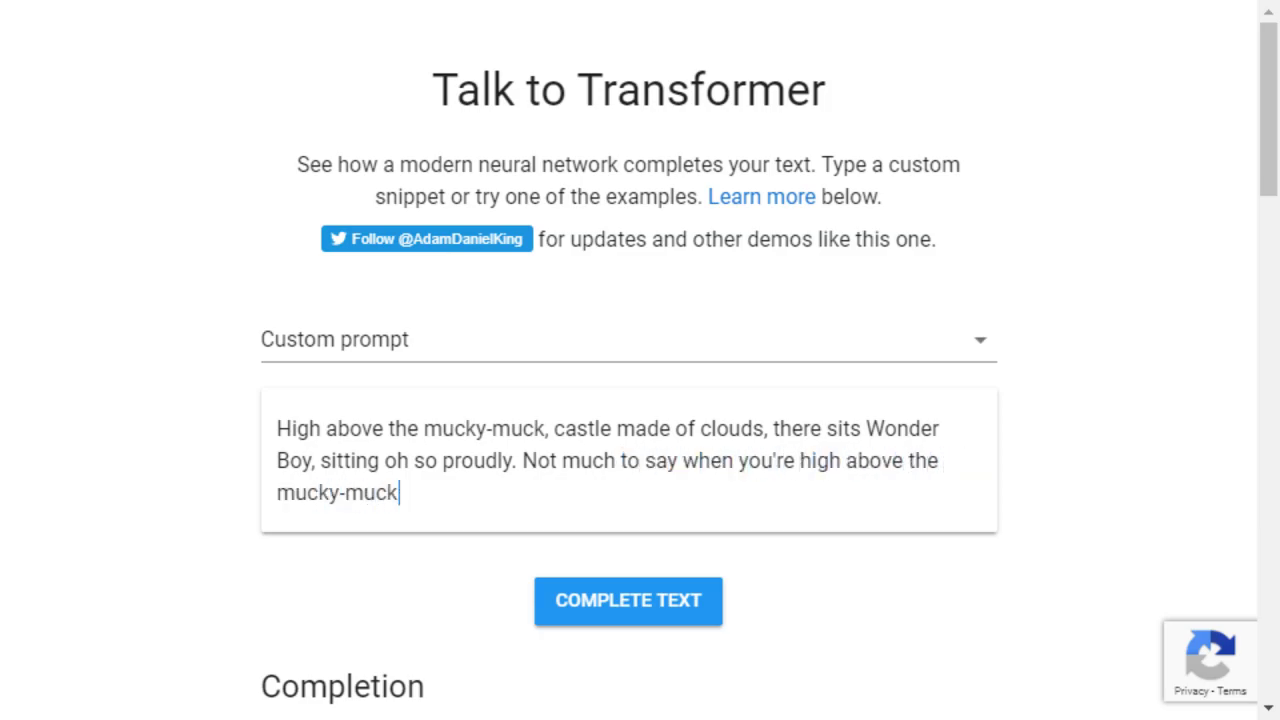
type("...")
key("Tab")
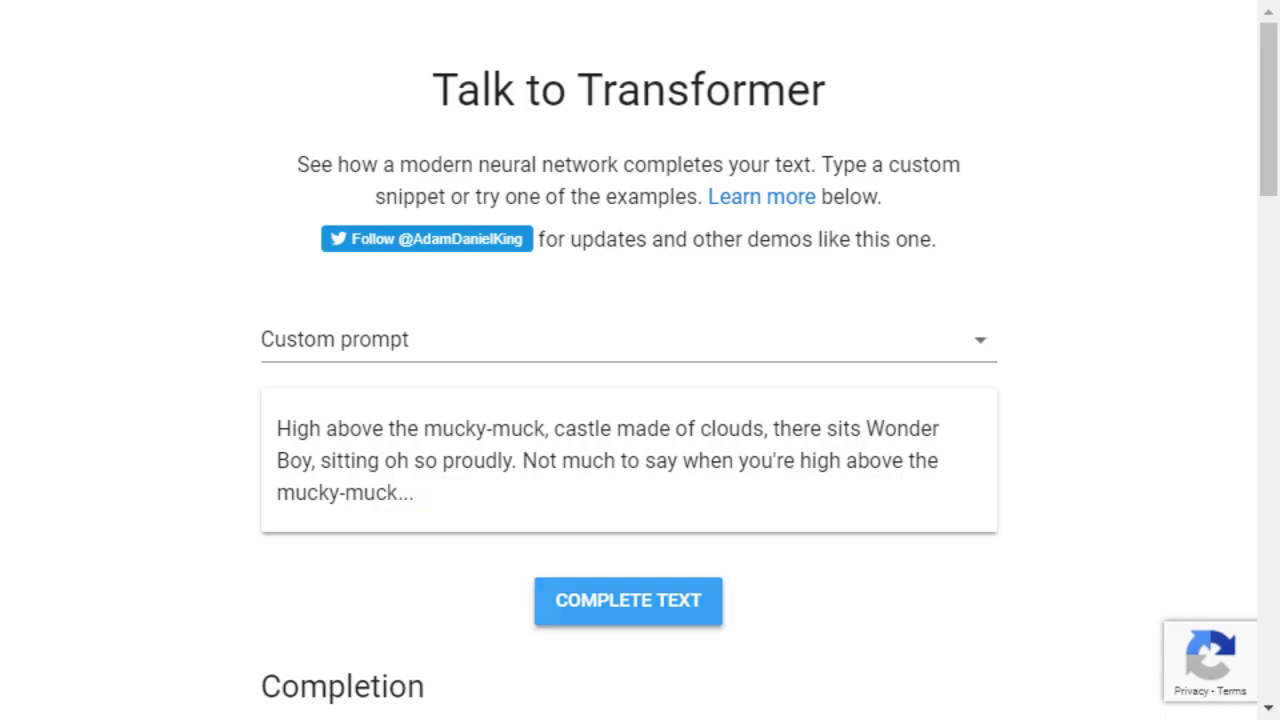
key("Return")
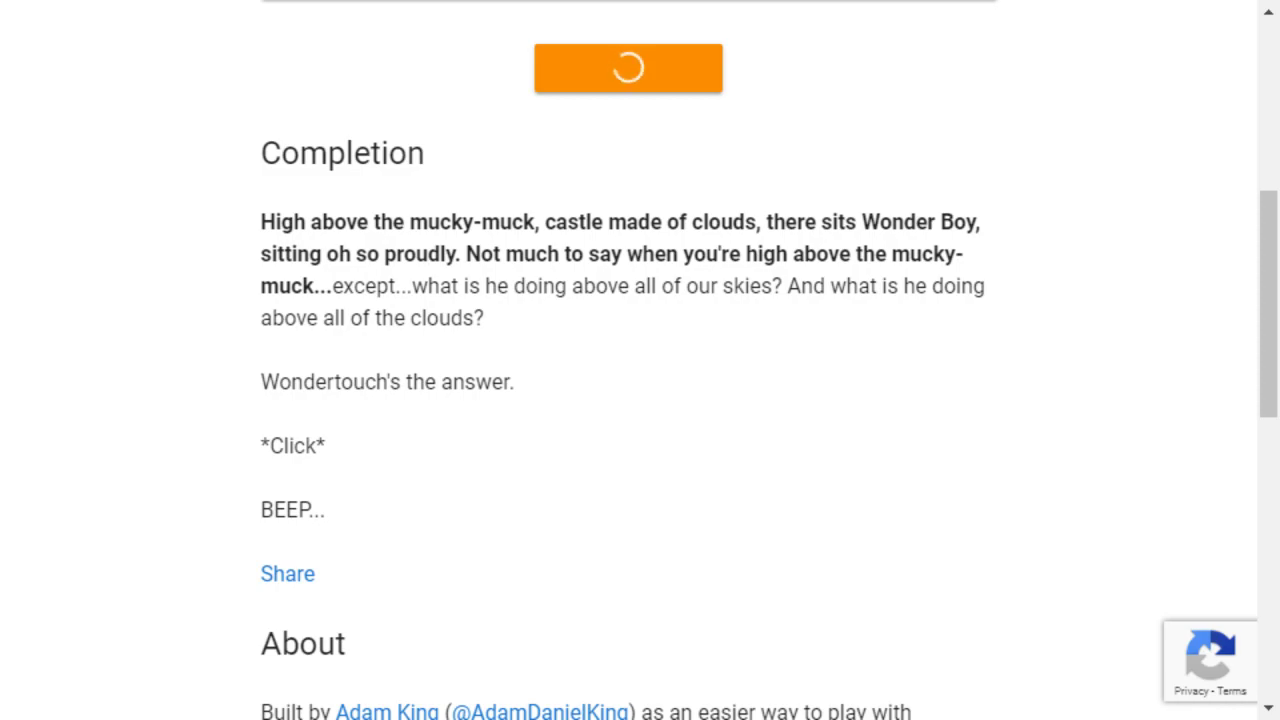
Step: Read the whole generated completion of the Wonder Boy prompt, down to its end
scroll(628, 360, "down", 3)
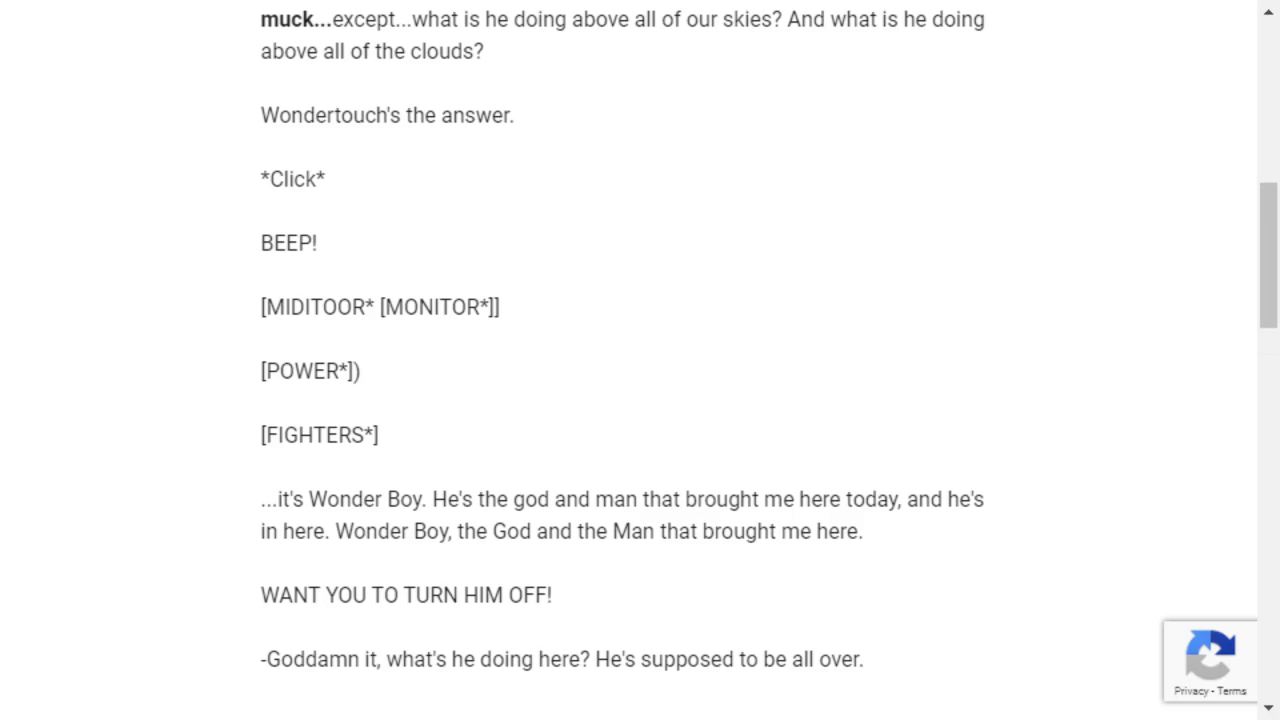
scroll(640, 400, "down", 3)
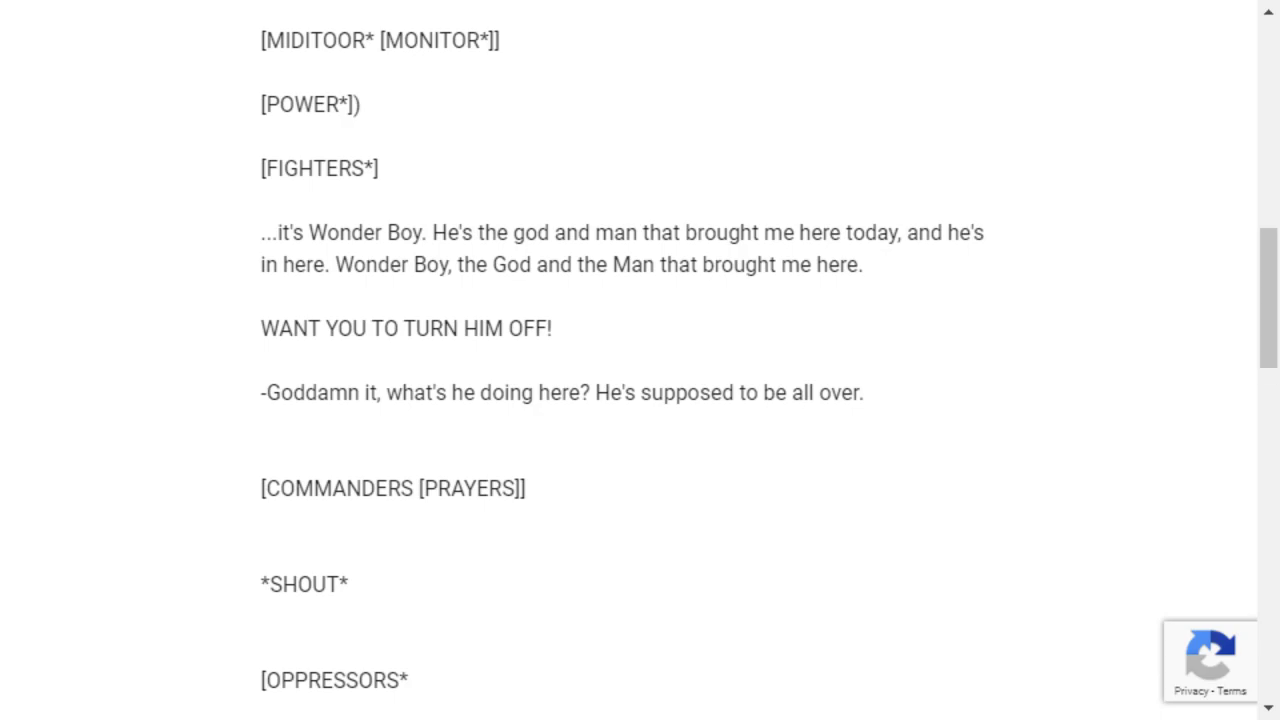
scroll(640, 400, "down", 3)
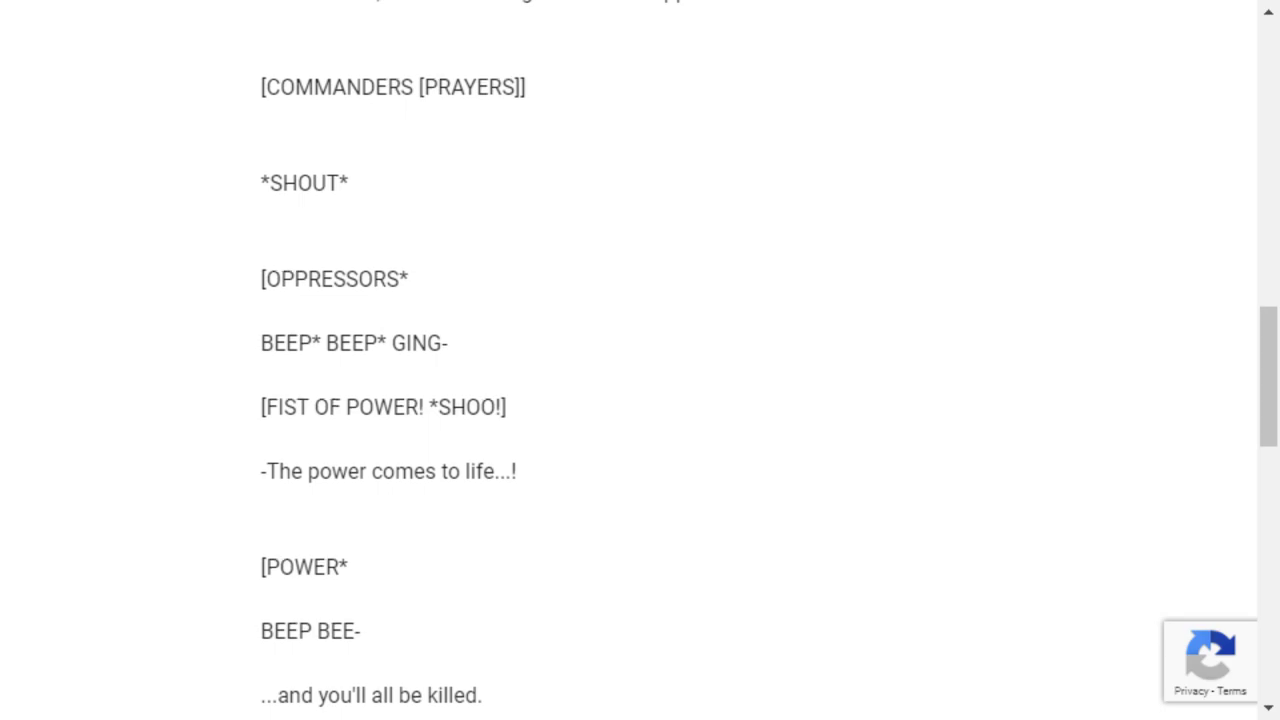
scroll(640, 400, "down", 1)
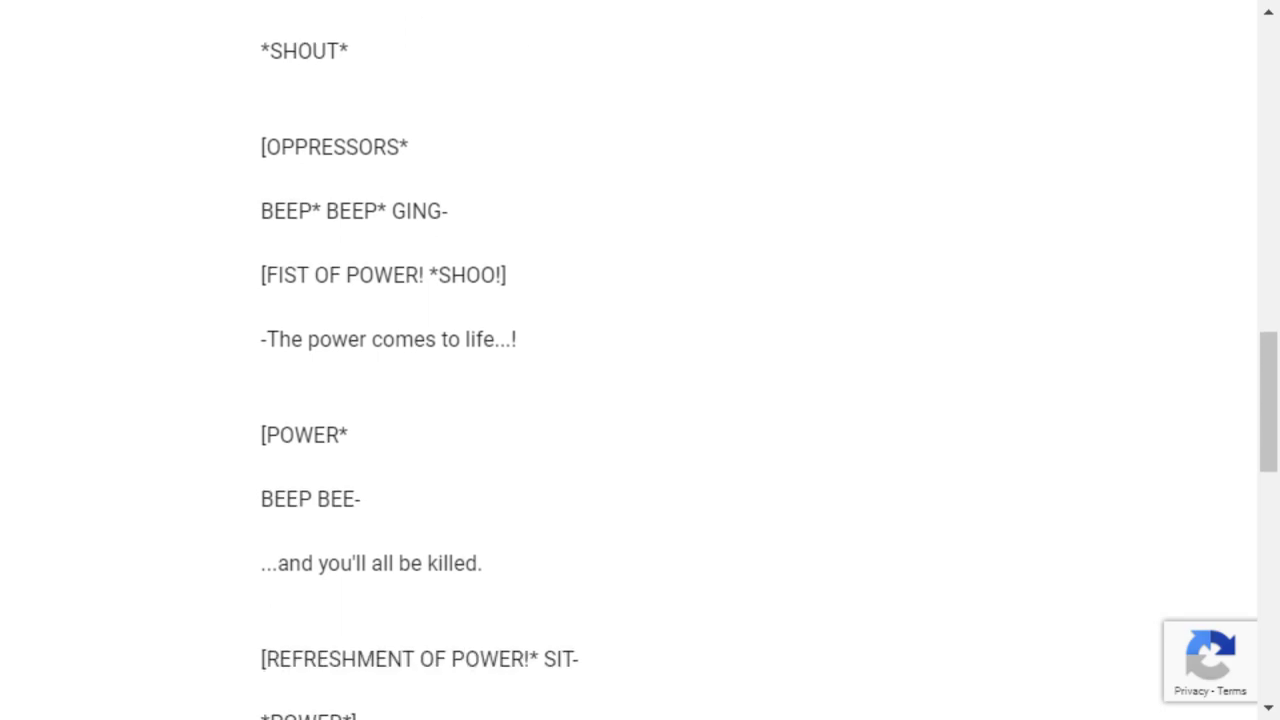
scroll(640, 400, "down", 1)
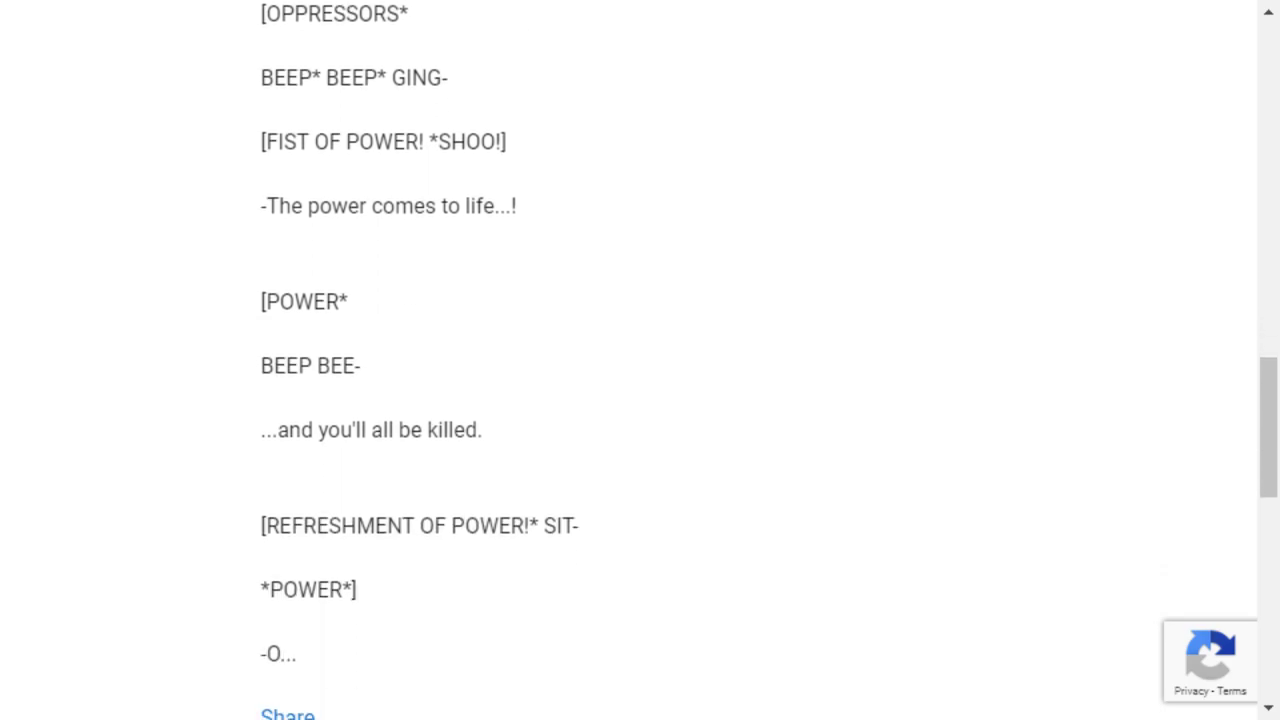
scroll(640, 360, "down", 2)
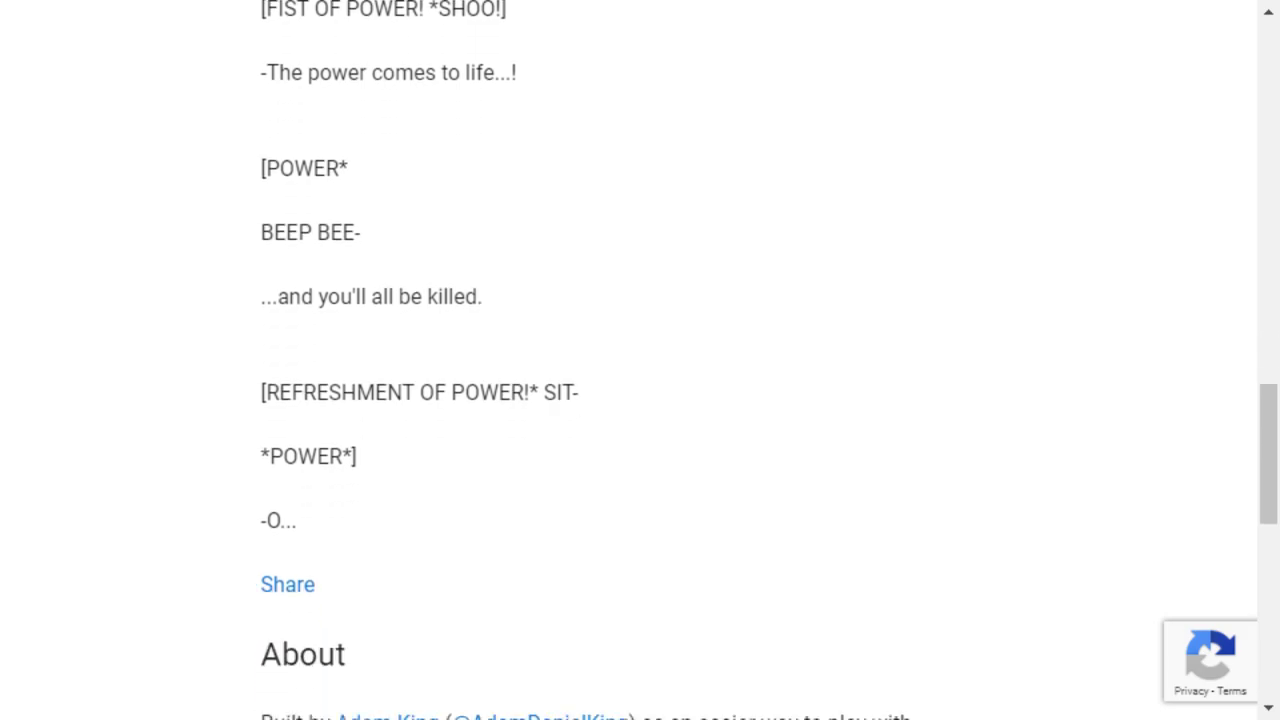
scroll(640, 360, "down", 2)
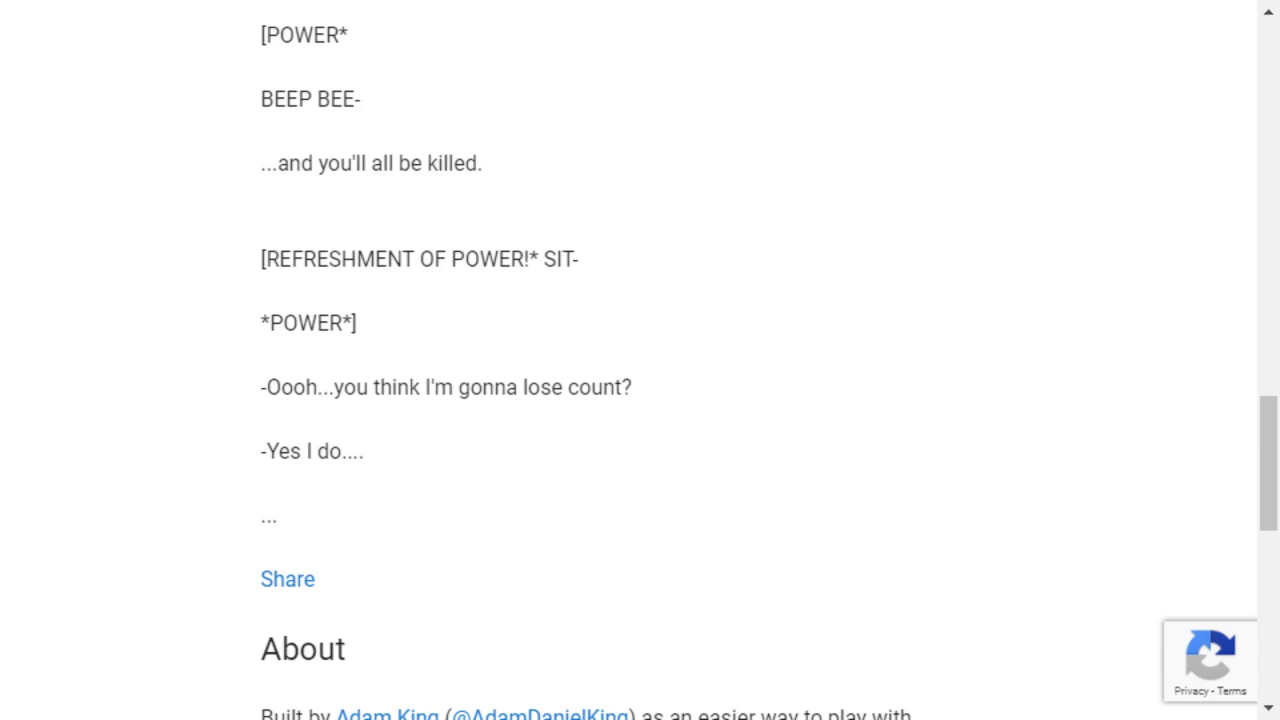
scroll(640, 360, "down", 2)
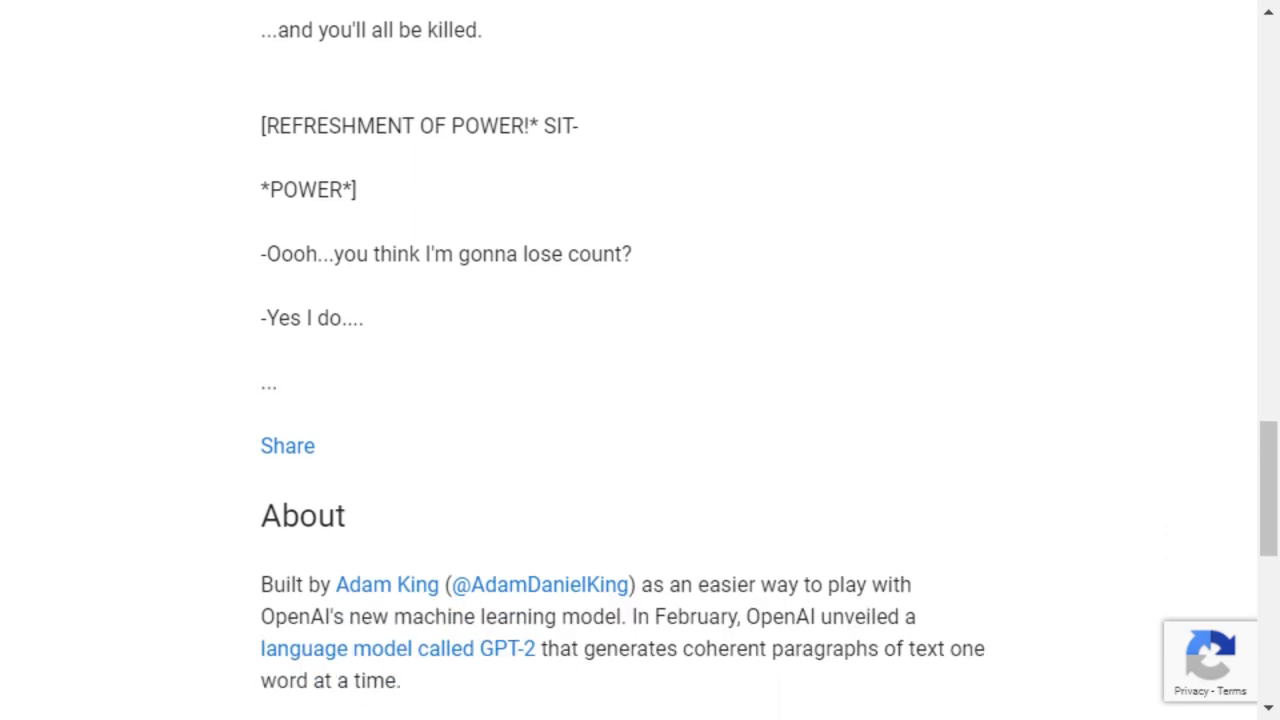
scroll(640, 360, "down", 2)
scroll(640, 360, "up", 10)
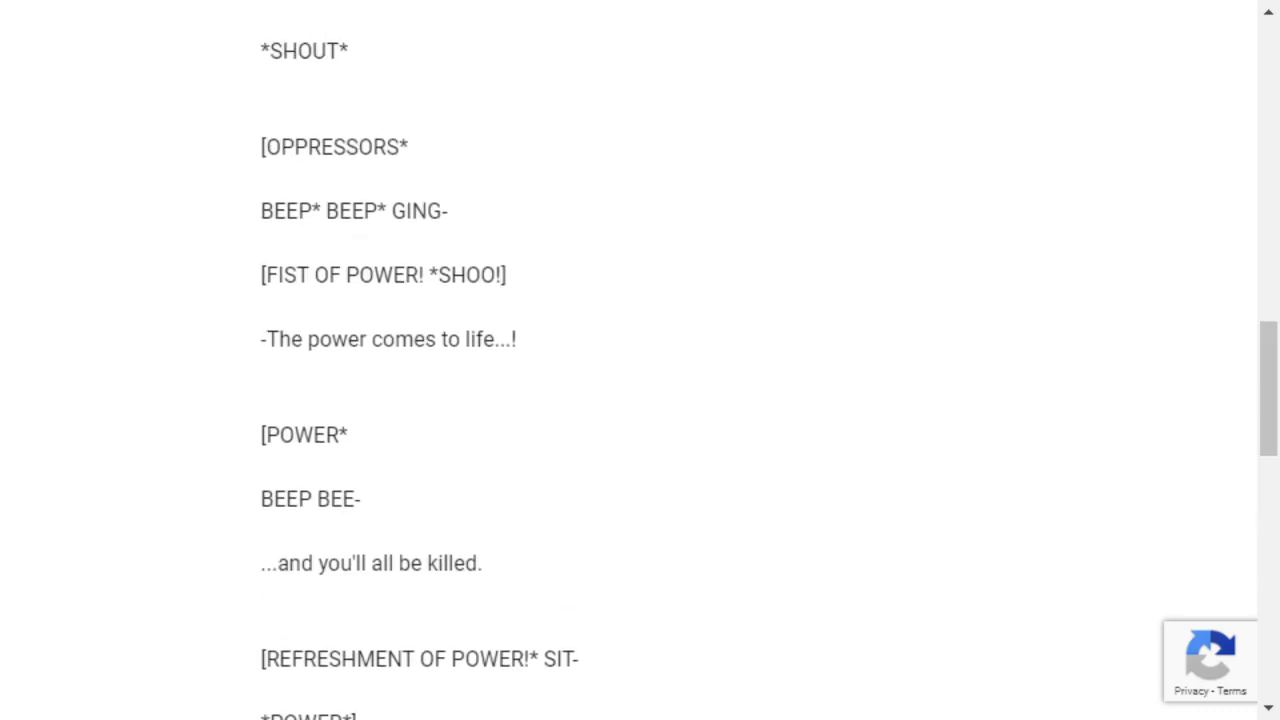
scroll(640, 360, "up", 12)
scroll(640, 360, "down", 3)
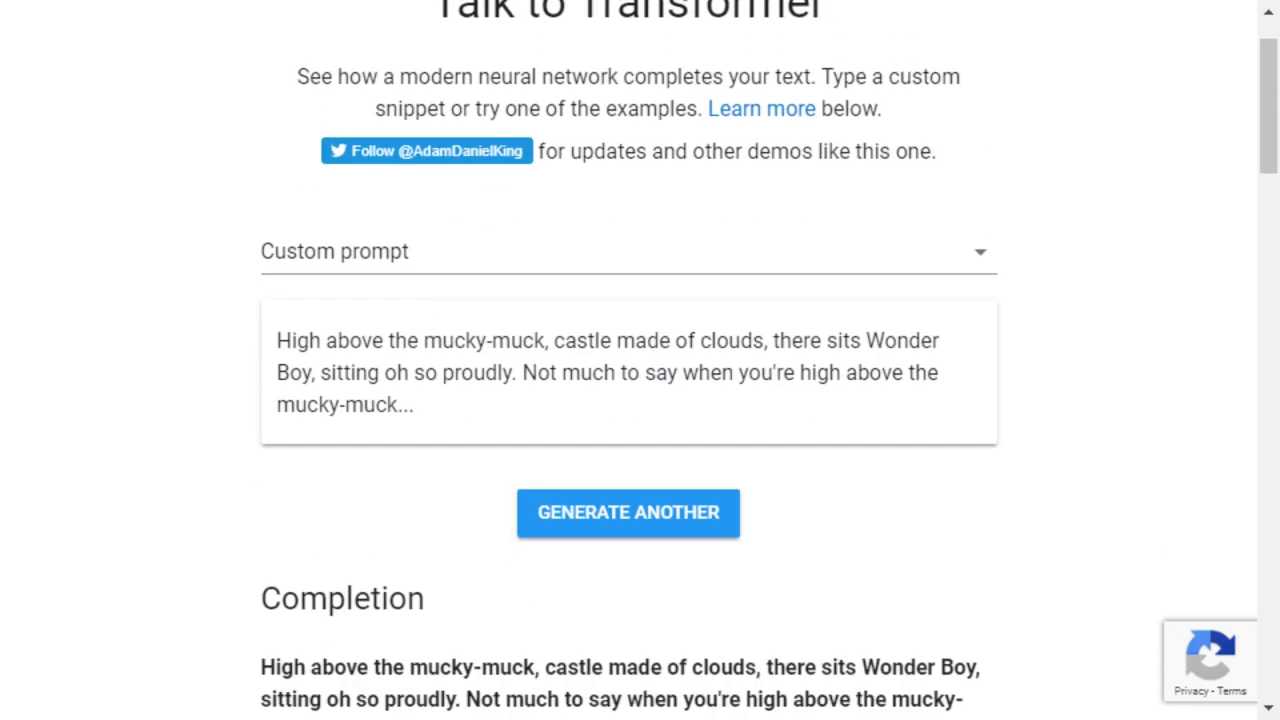
scroll(640, 360, "up", 2)
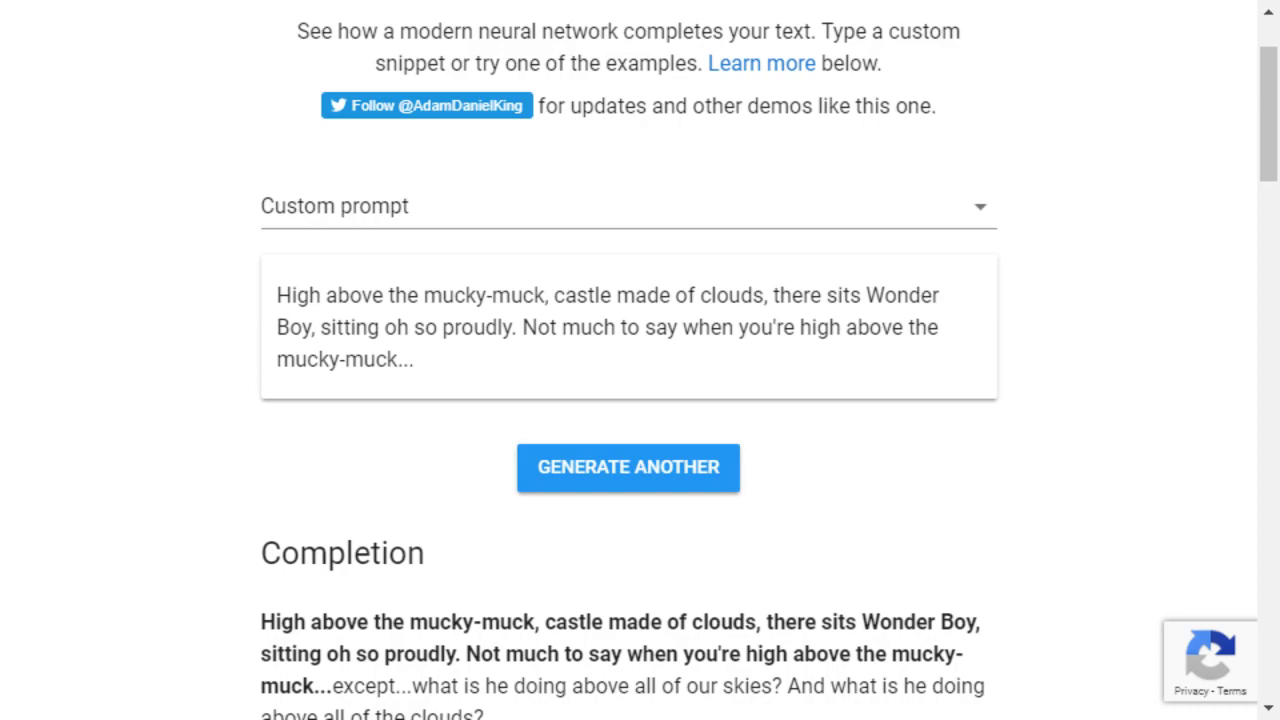
Step: Clear the Wonder Boy prompt and begin a new custom prompt with "Gon and Killua"
key("shift+Up")
key("shift+Up")
key("shift+Home")
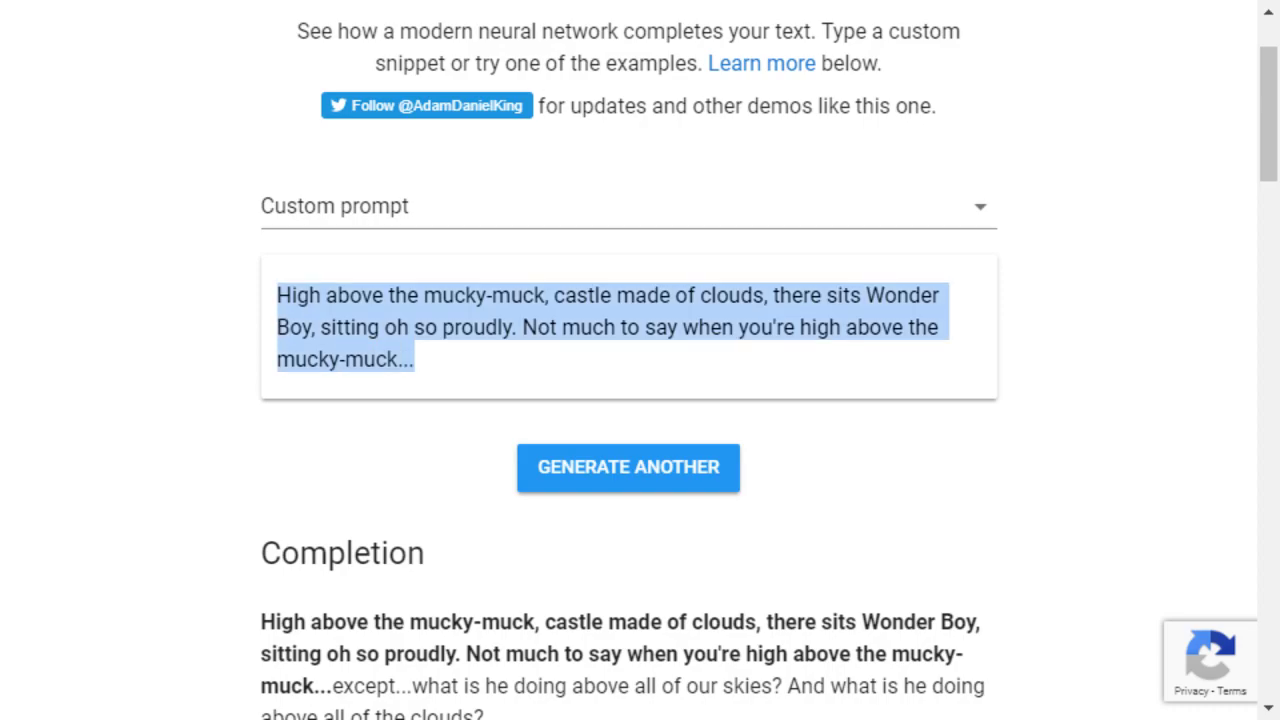
key("BackSpace")
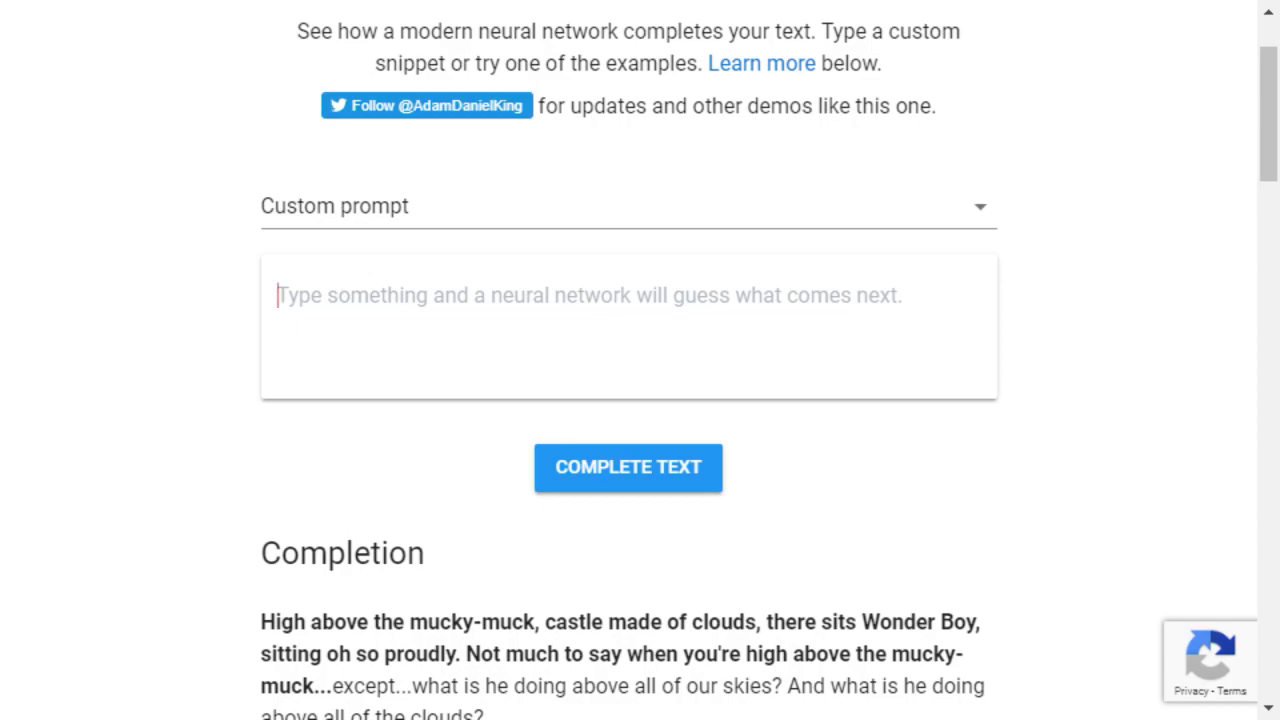
type("G")
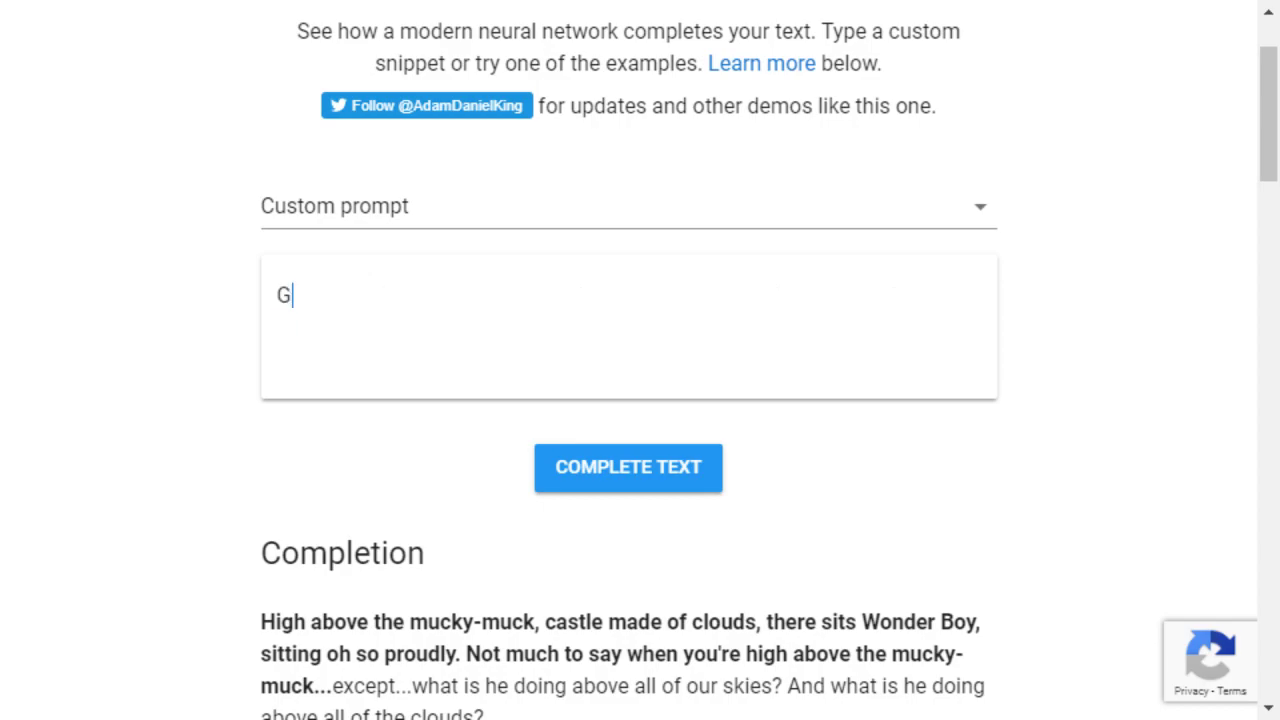
type("on and Killua ")
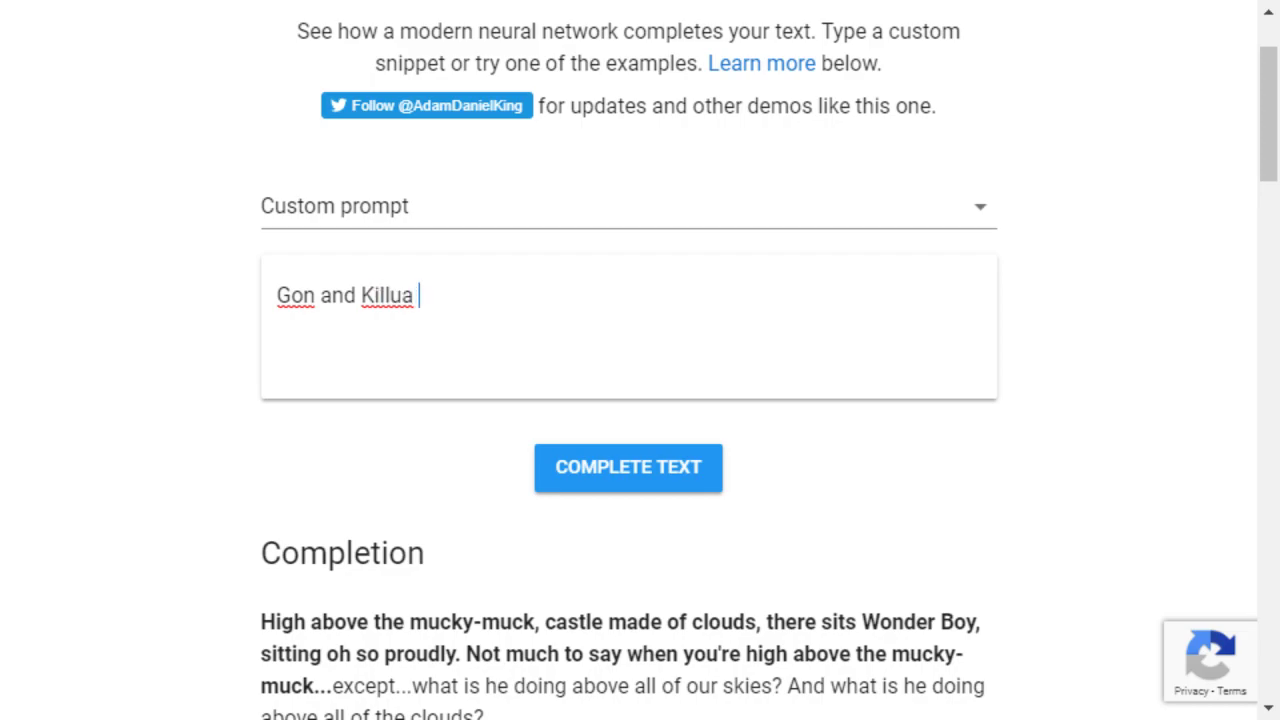
type("droppd the")
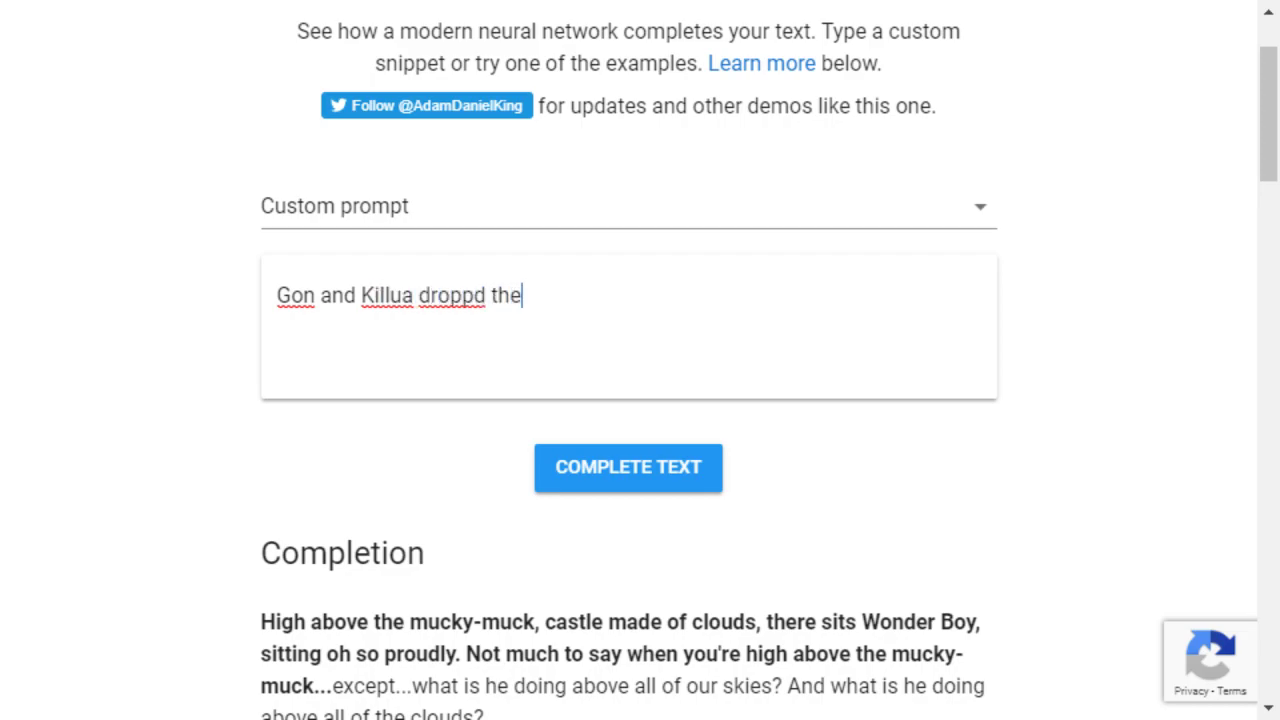
key("BackSpace")
key("BackSpace")
key("BackSpace")
key("BackSpace")
key("BackSpace")
key("BackSpace")
key("BackSpace")
key("BackSpace")
key("BackSpace")
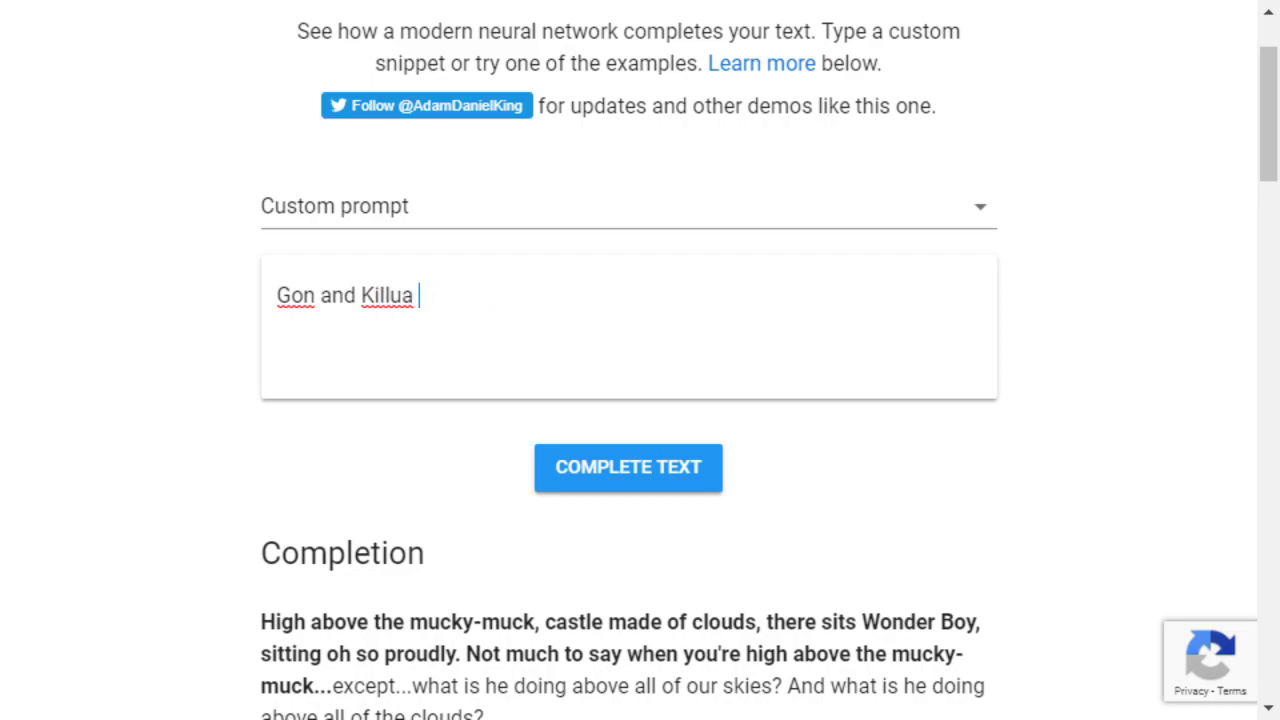
Step: Continue the "Gon and Killua" prompt with "looked longingly into each other's eyes"
type("looked lon")
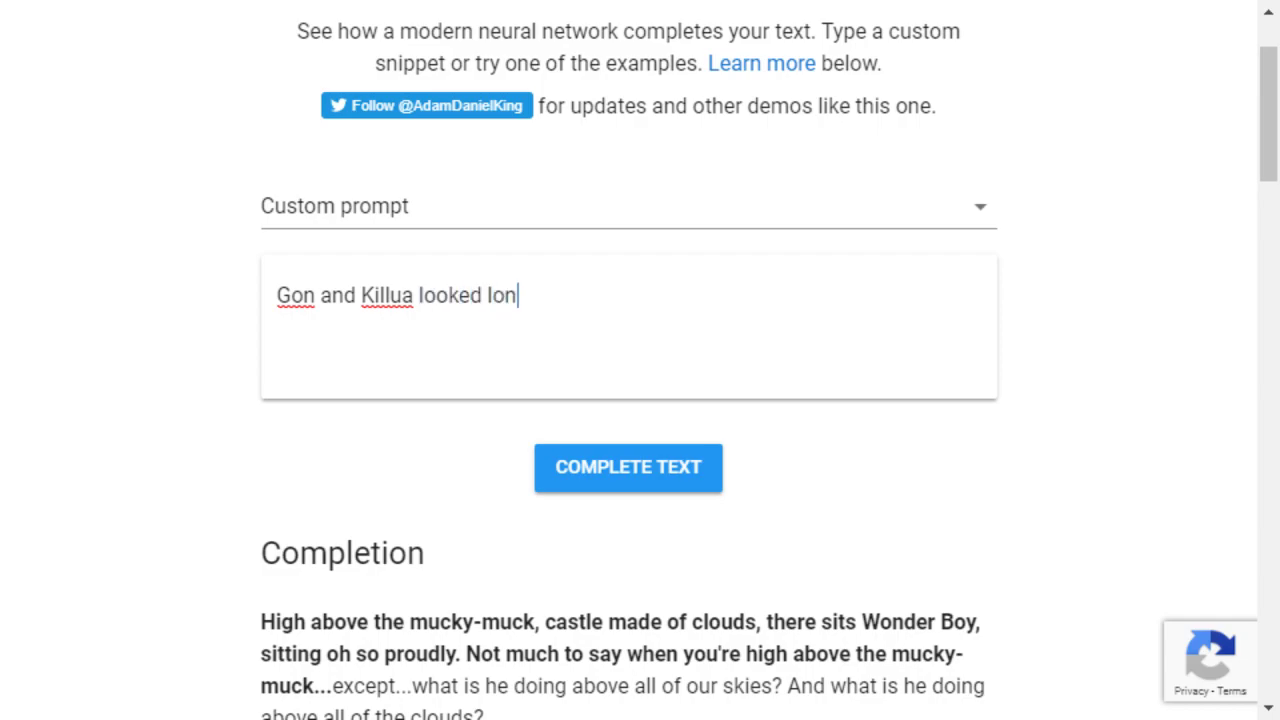
type("gingly into ")
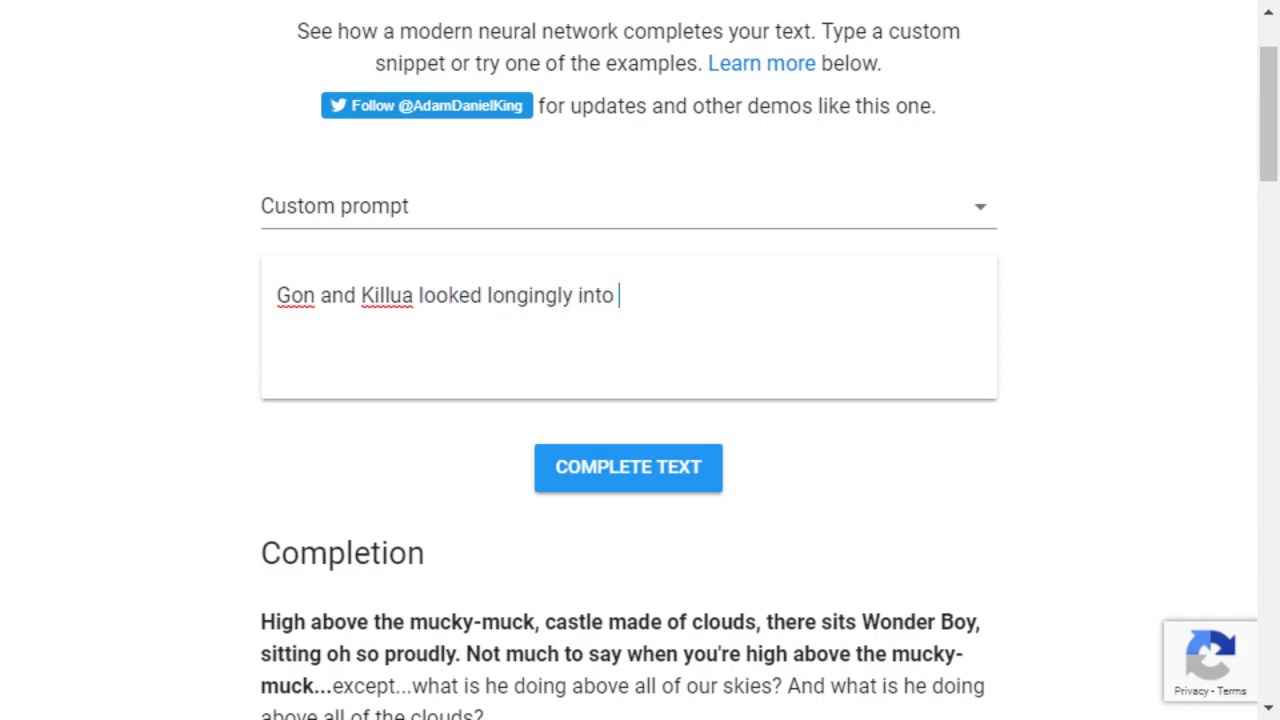
type("each other's eyes")
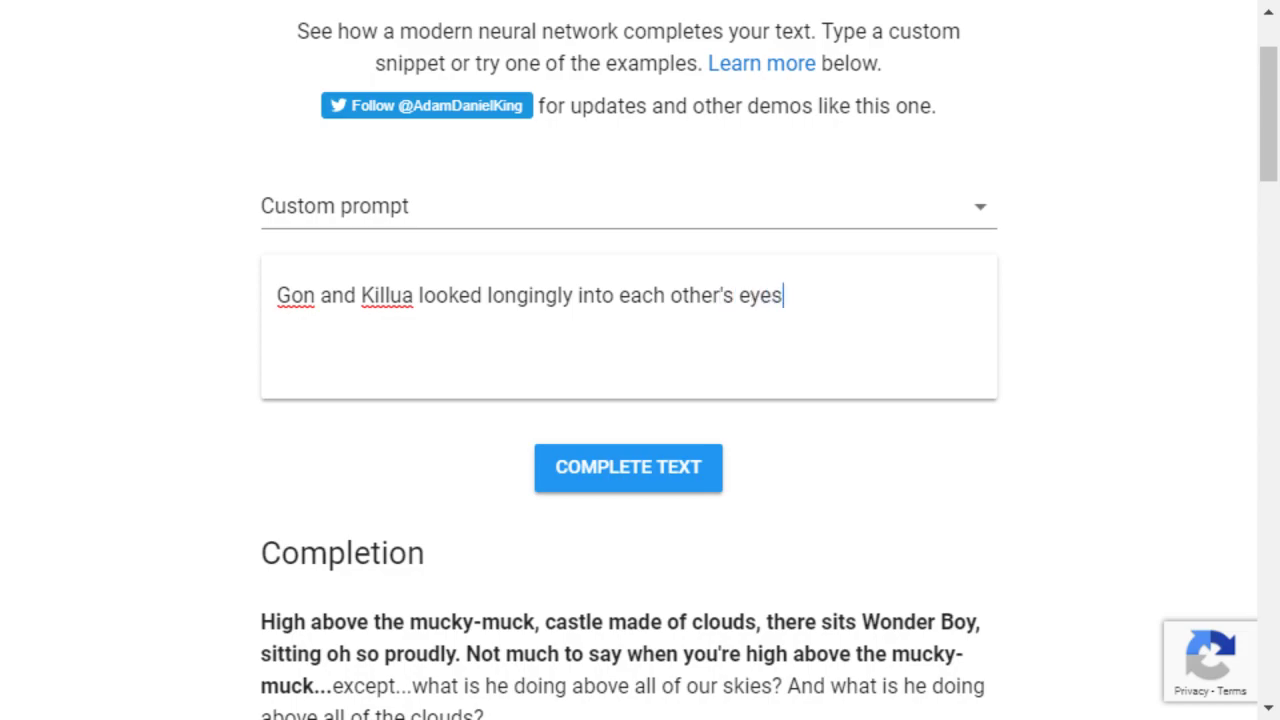
Step: End the prompt's first sentence and add "Leorio sat between them and said," followed by an opening quotation mark
type(". Leorio")
key("BackSpace")
key("BackSpace")
key("BackSpace")
type("eo")
key("BackSpace")
key("BackSpace")
type("io sat ")
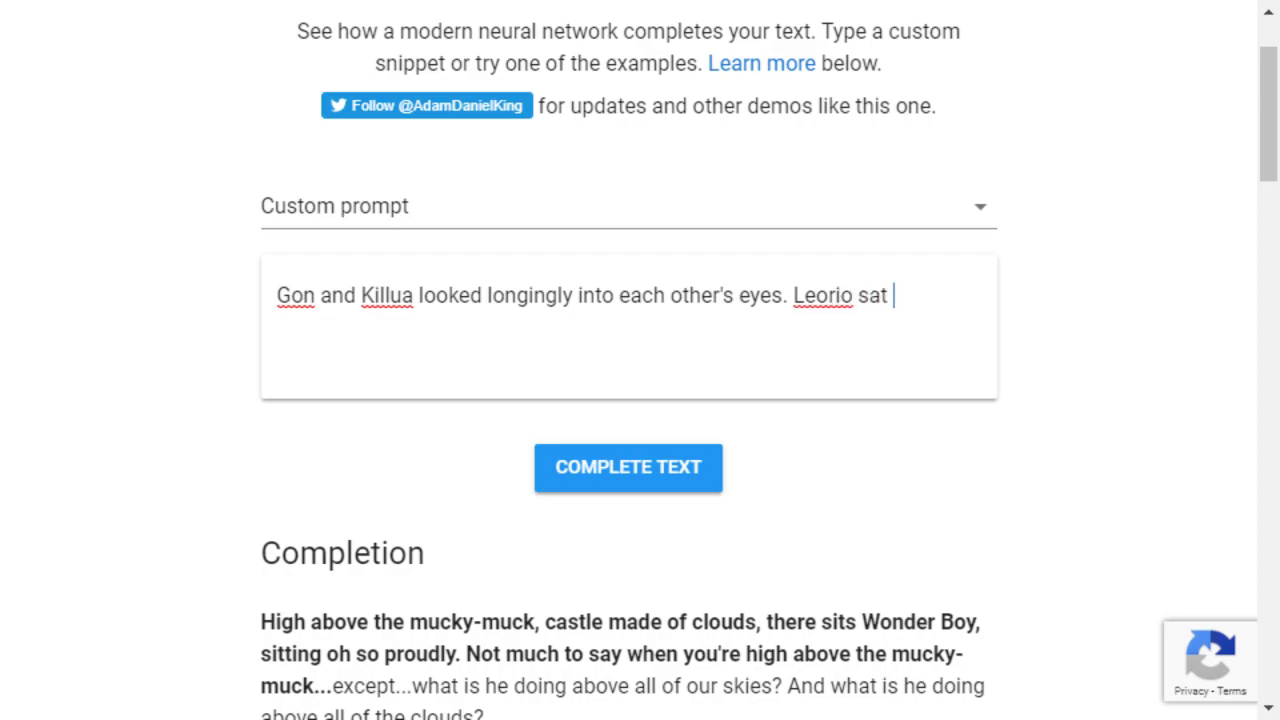
type("between them")
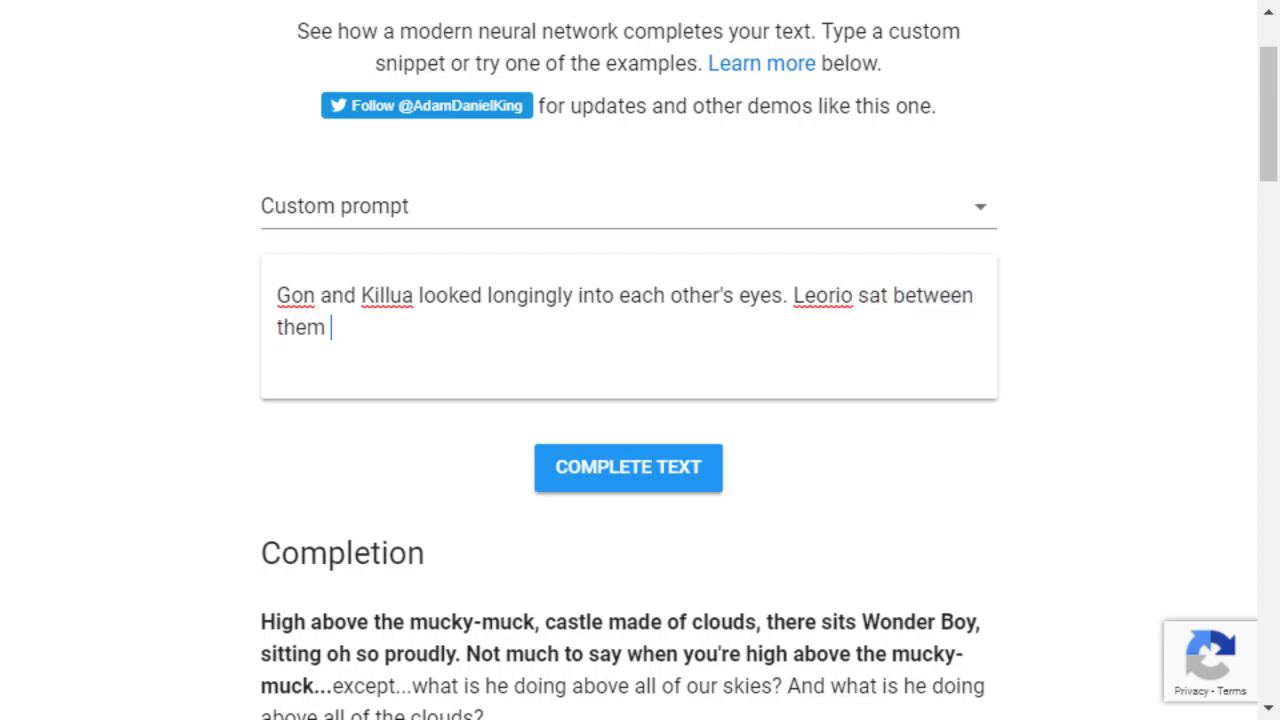
type(" and s")
key("BackSpace")
type("and said, \"")
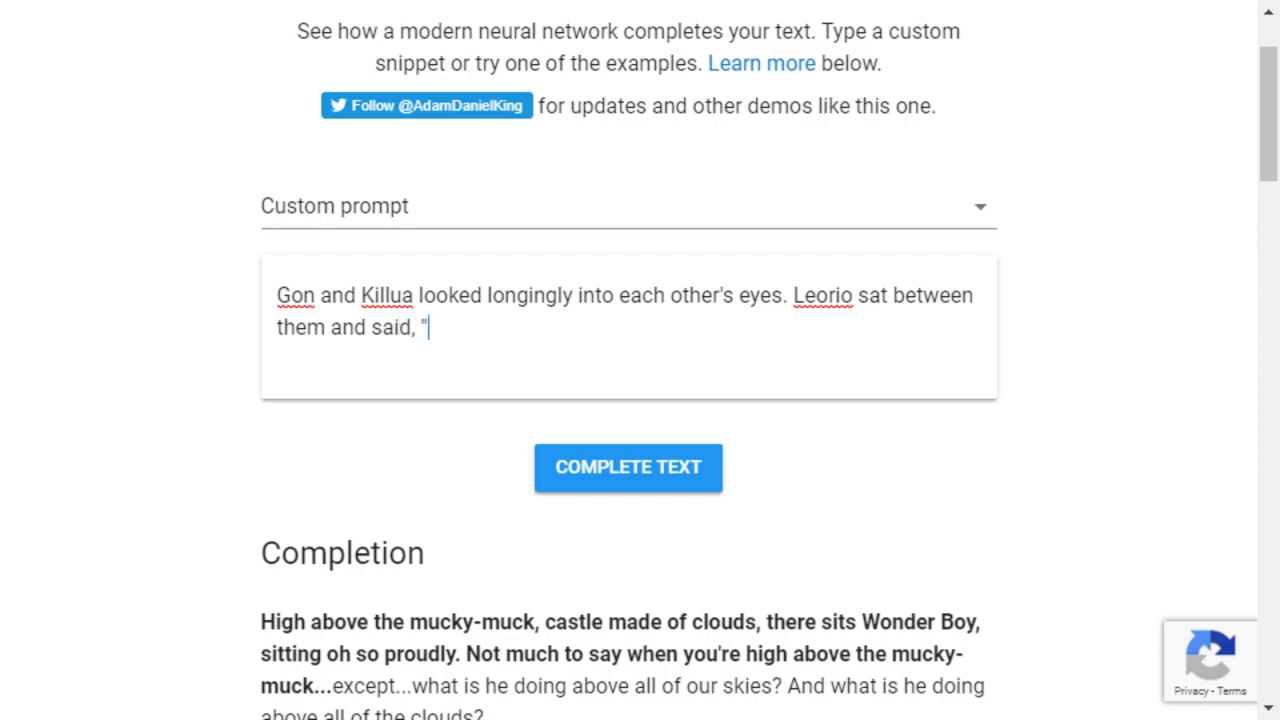
Step: Add Leorio's line "Okay, hasn't this gone too far? You can stop doing that now." and "They ignored him" to the prompt
type("Okay, hasn't this go")
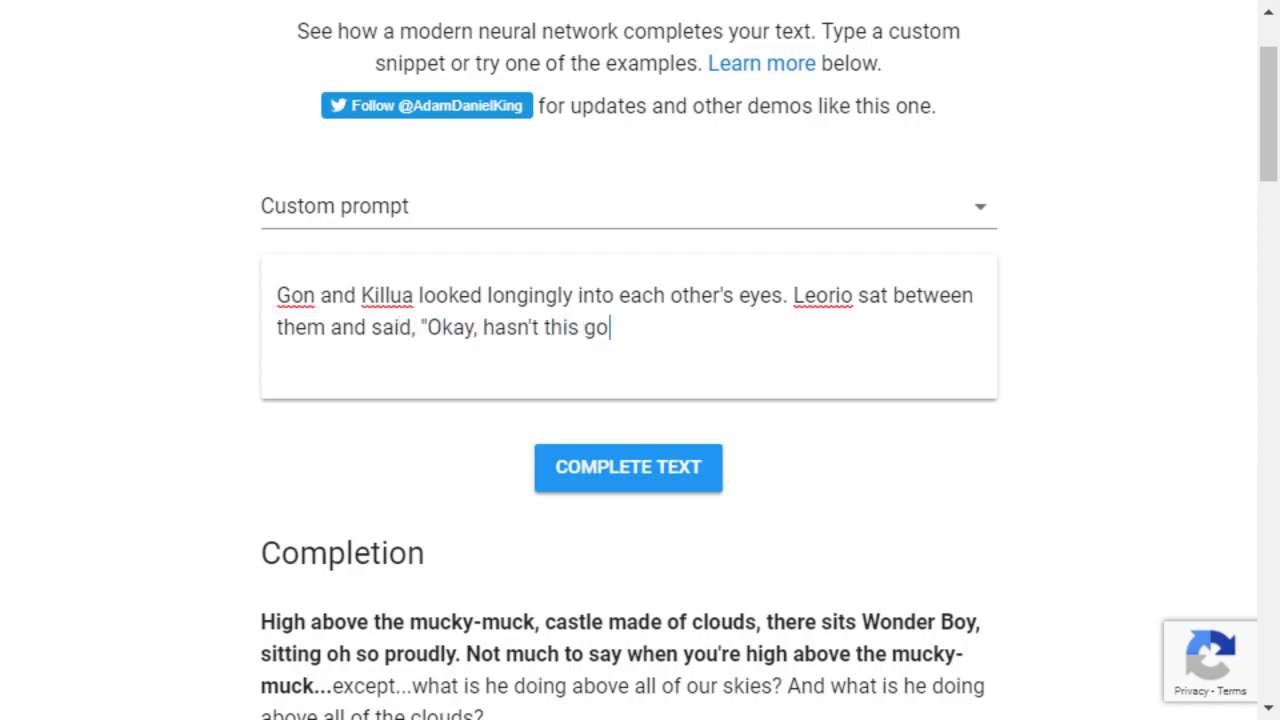
type("ne too far? You can s")
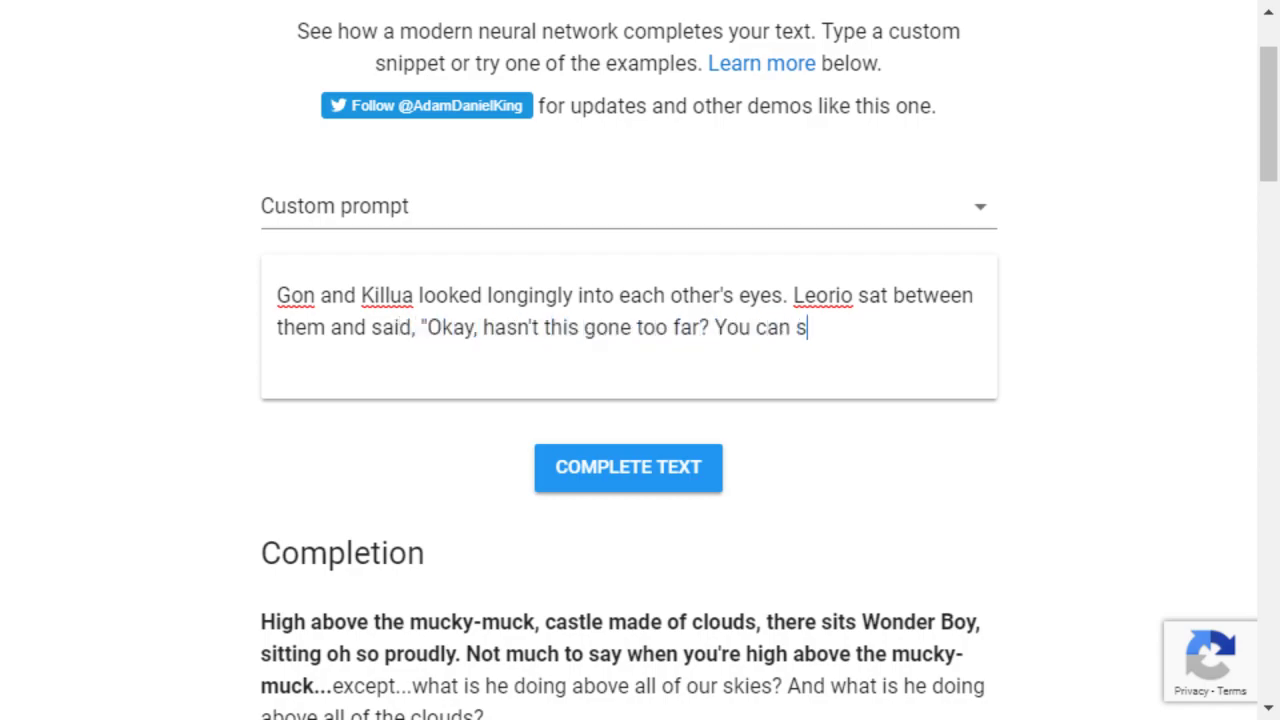
type("top doing that now.")
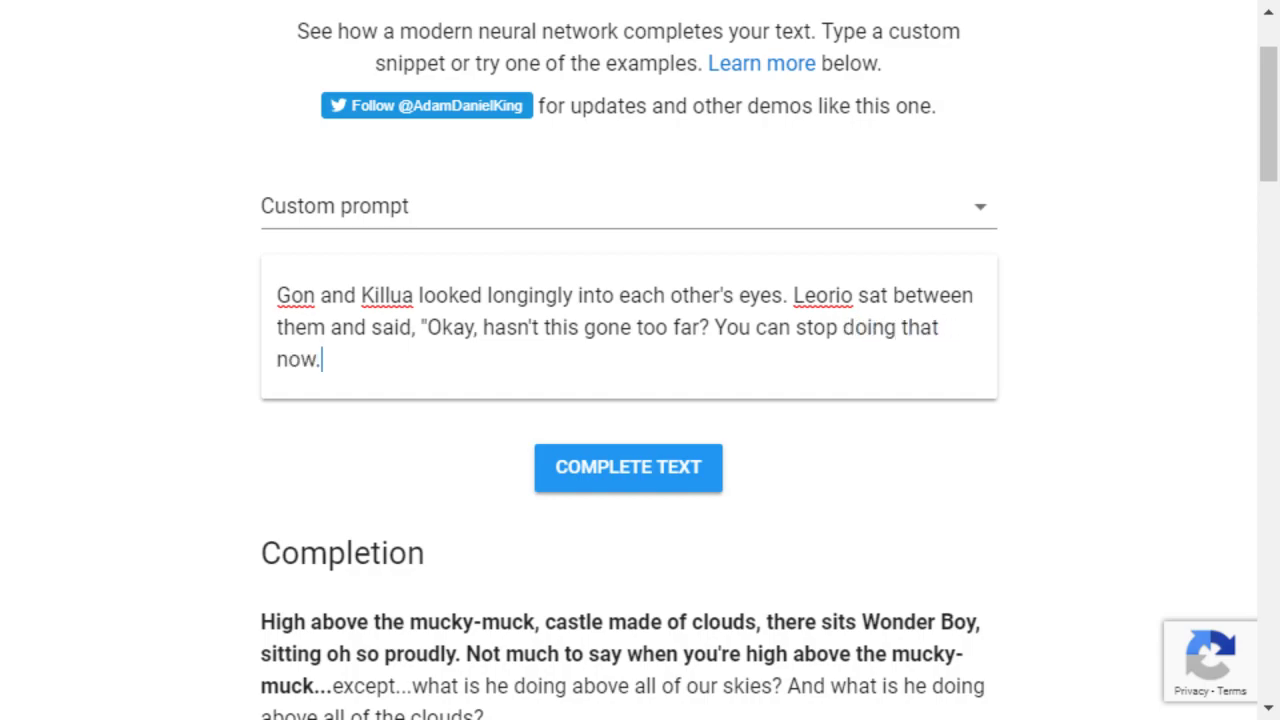
type("\" They ignored him")
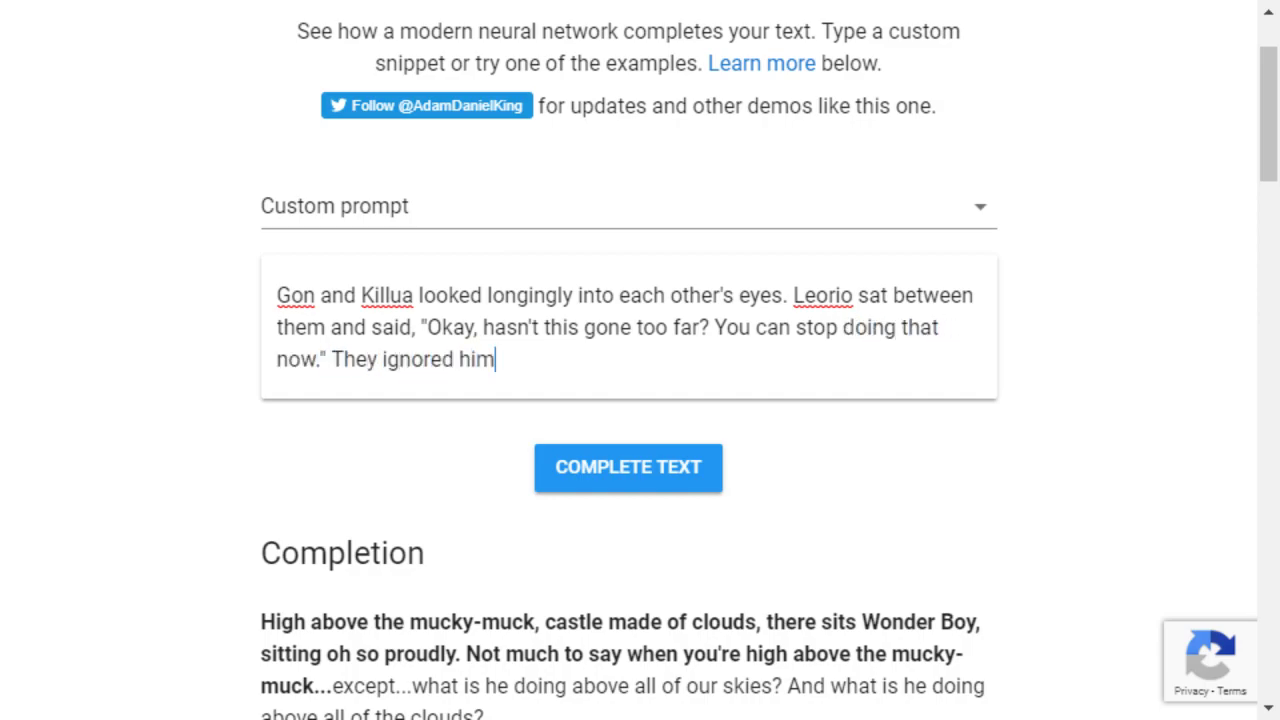
Step: Add 'Leorio's sweat dropped and he said, "Okay, if you guys are going to keep doing this, I'm gonna go back to the hotel.' to the prompt
type(". Leorio's sweat droppe")
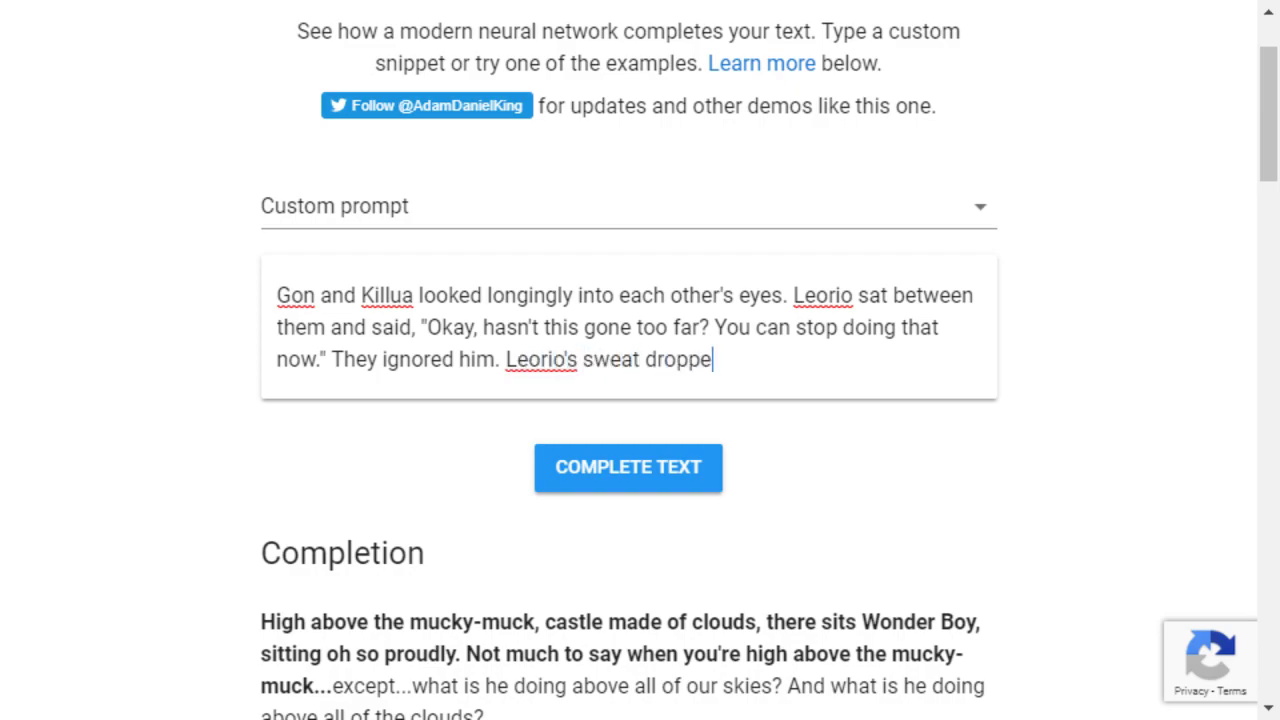
type("d and he sai")
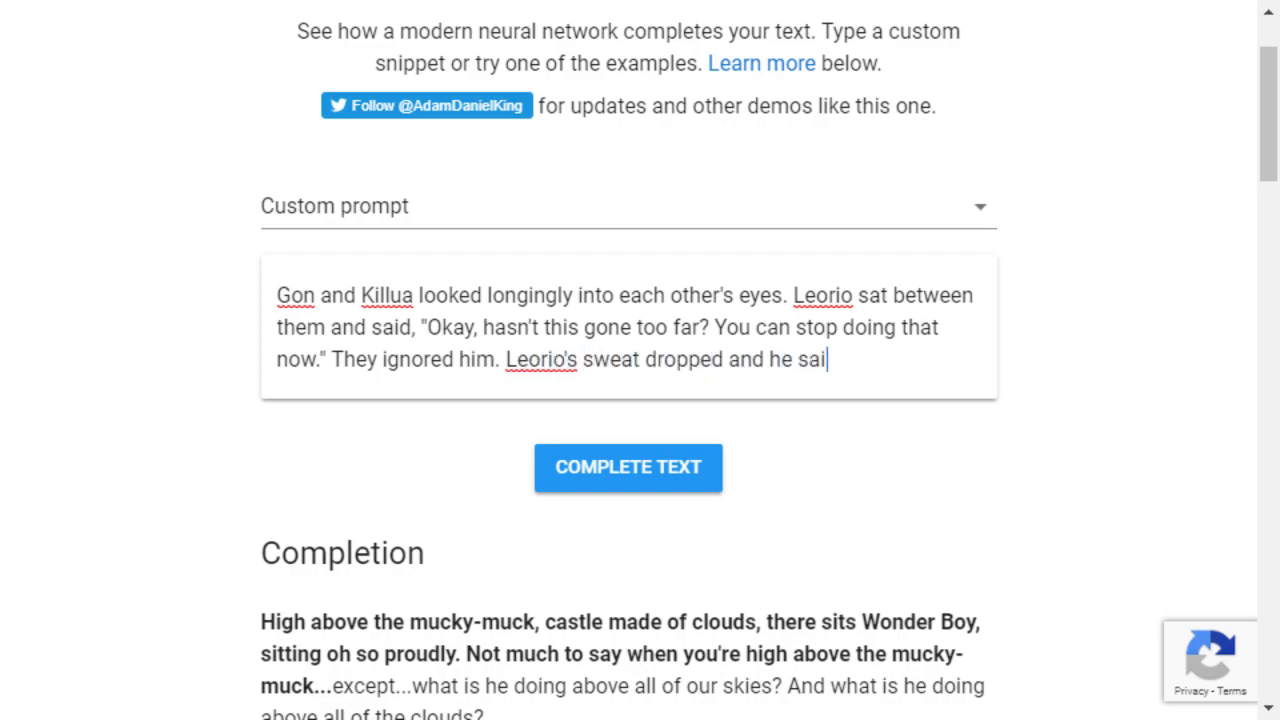
type("d, \"Okay, if you ")
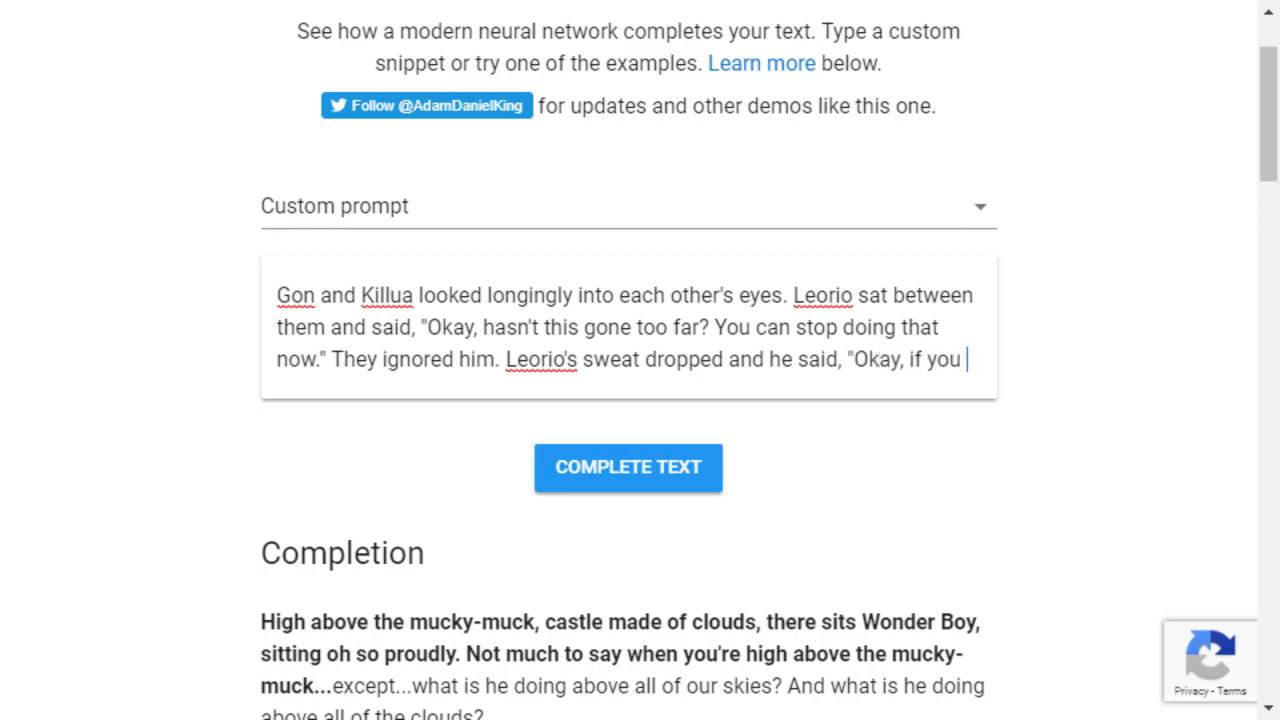
type("guys are going to k")
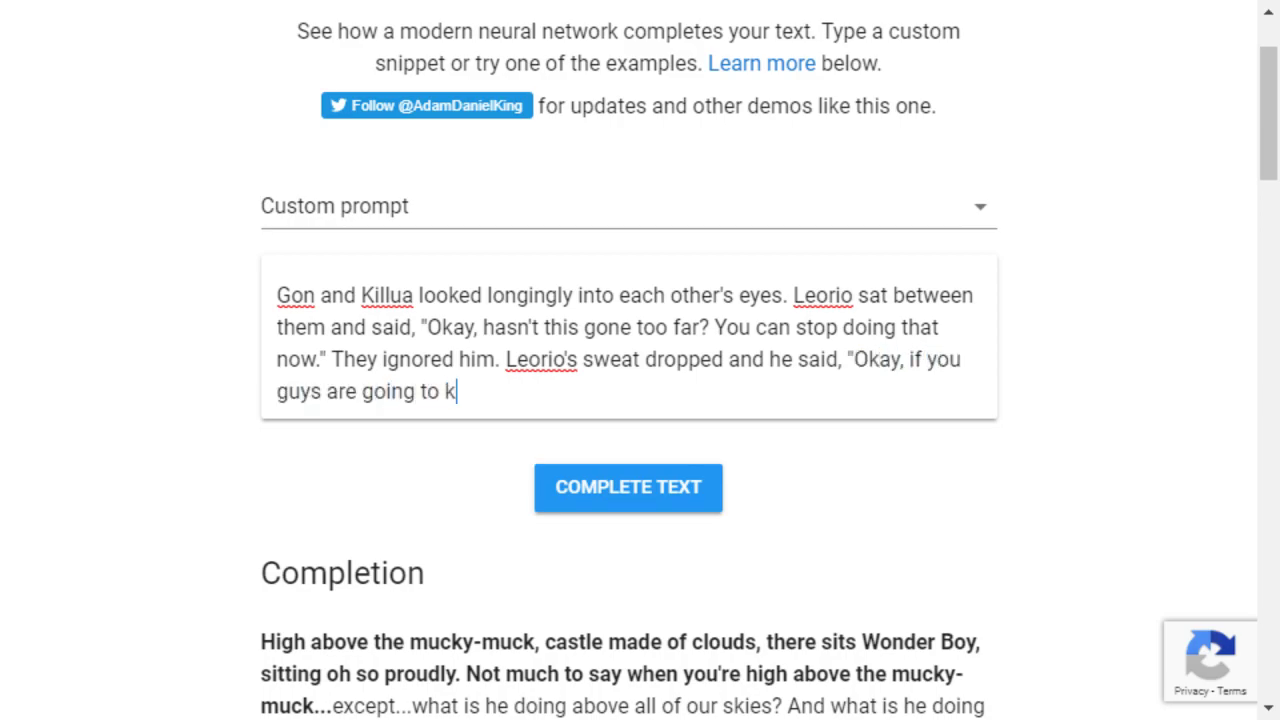
type("eep doing this")
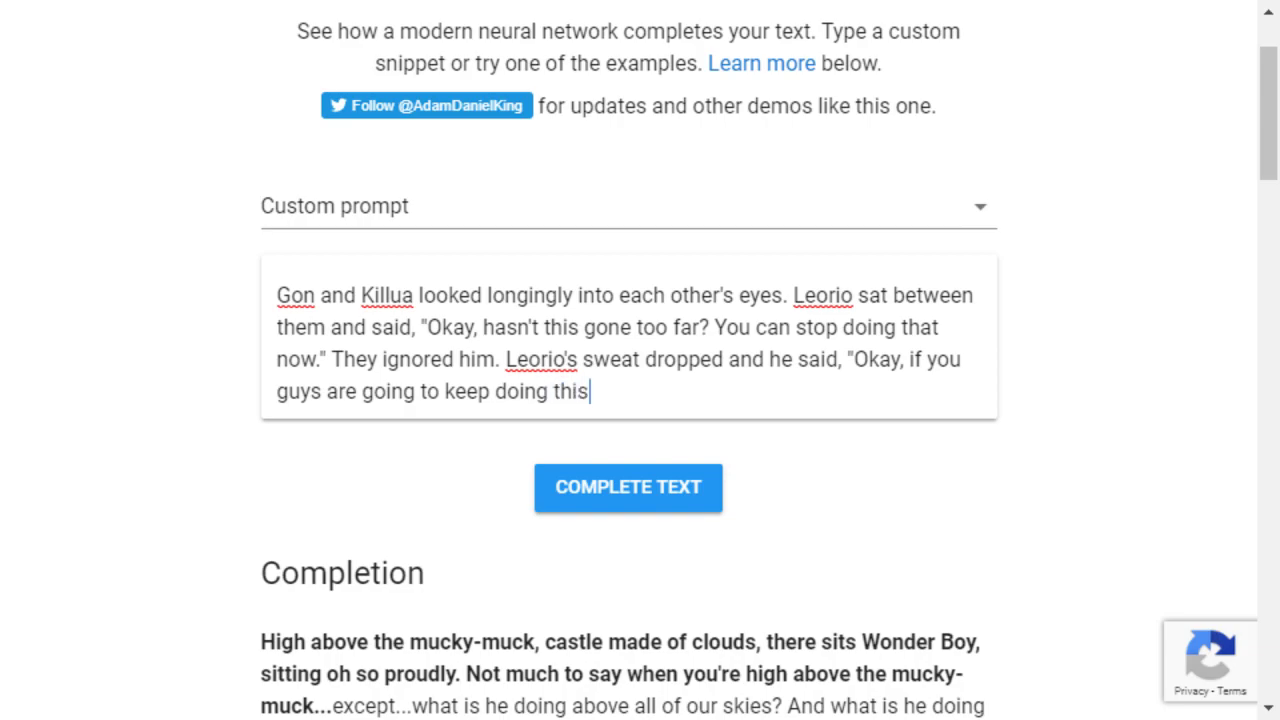
type(", I'm gonna go ")
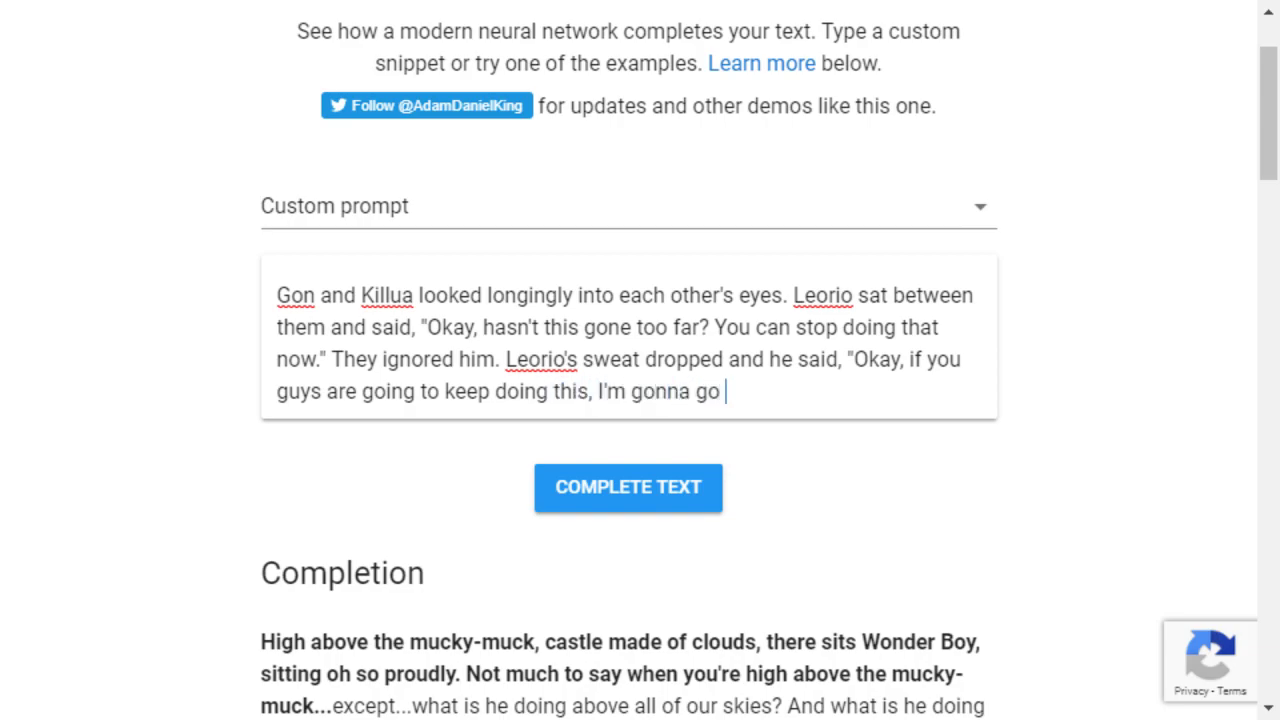
type("back to the hotel.")
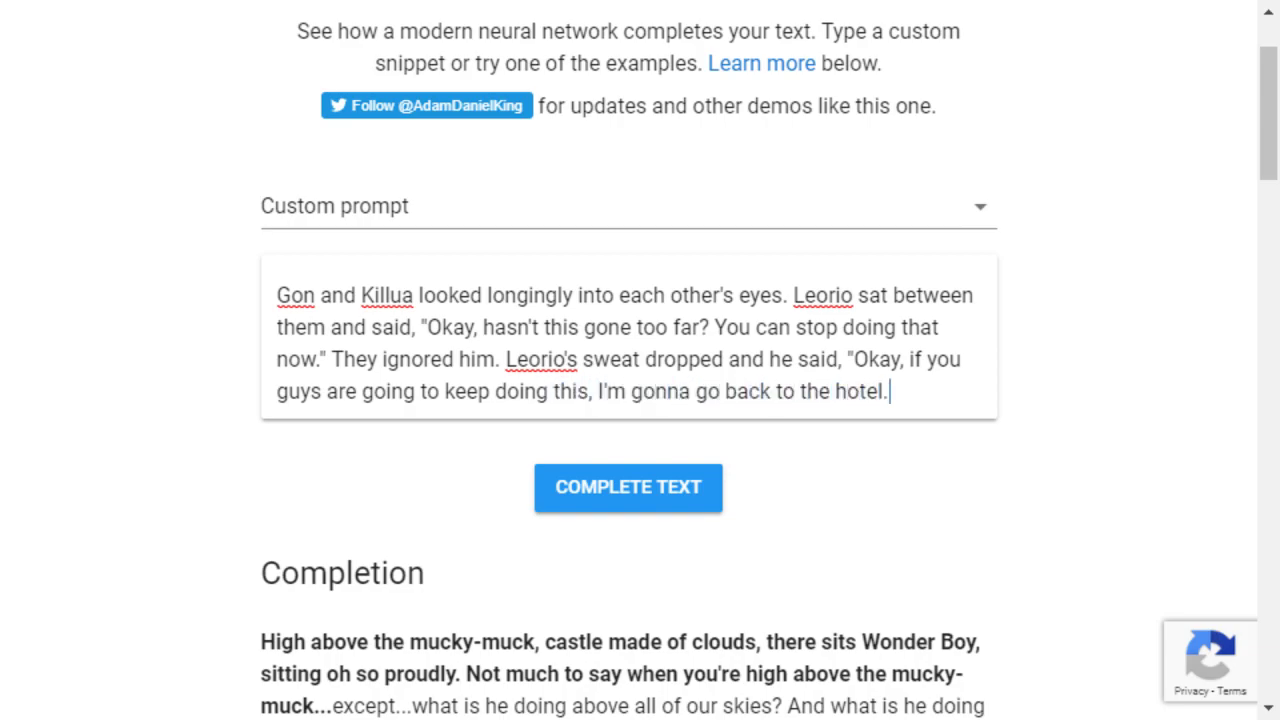
Step: Finish the prompt with '"I'll stay and watch," Kurapika insisted.' and generate its completion
type("\" \"I'll stay and watch,\" K")
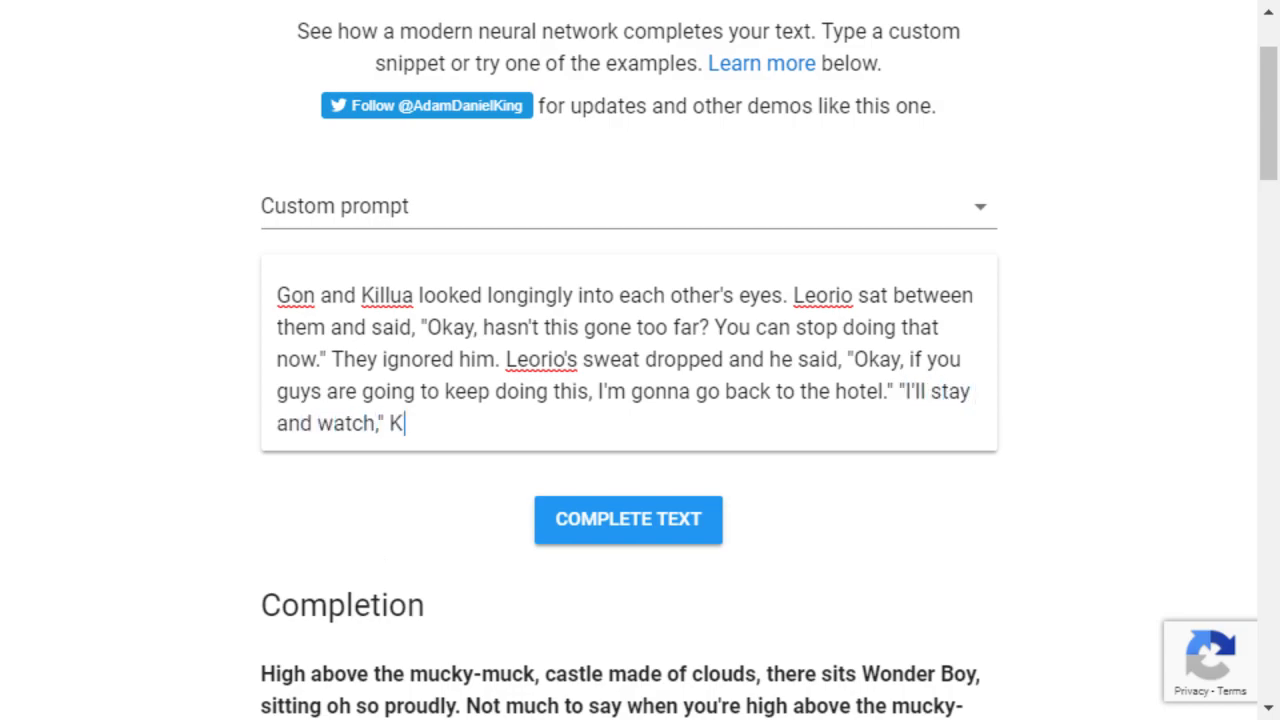
type("urapika insisted.")
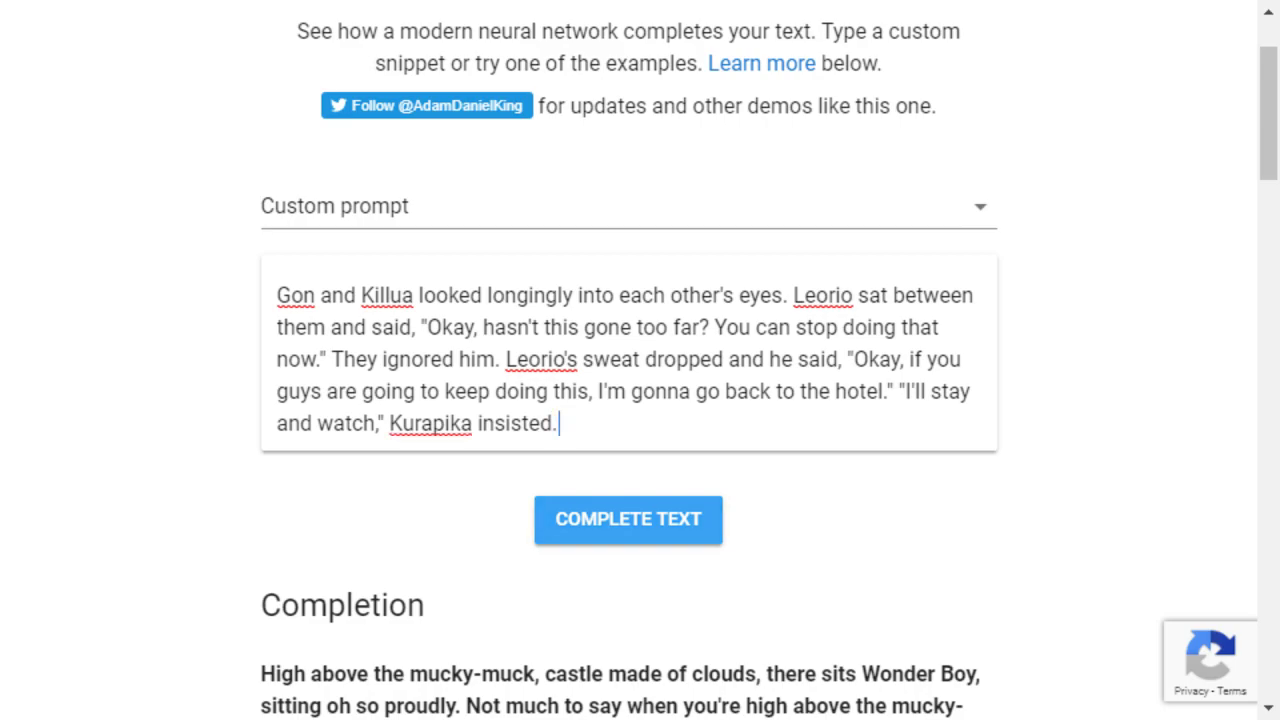
key("Tab")
key("Return")
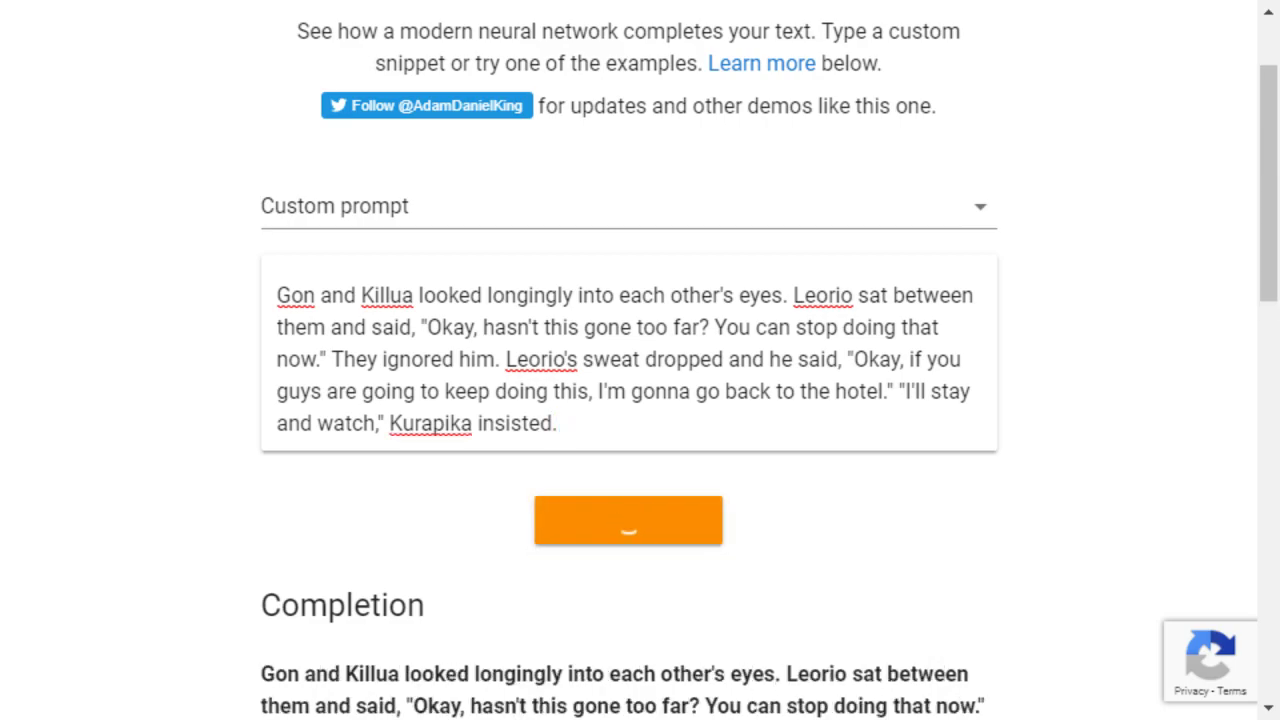
Step: Read the whole generated completion of the Gon and Killua prompt, down to its end
scroll(640, 360, "down", 3)
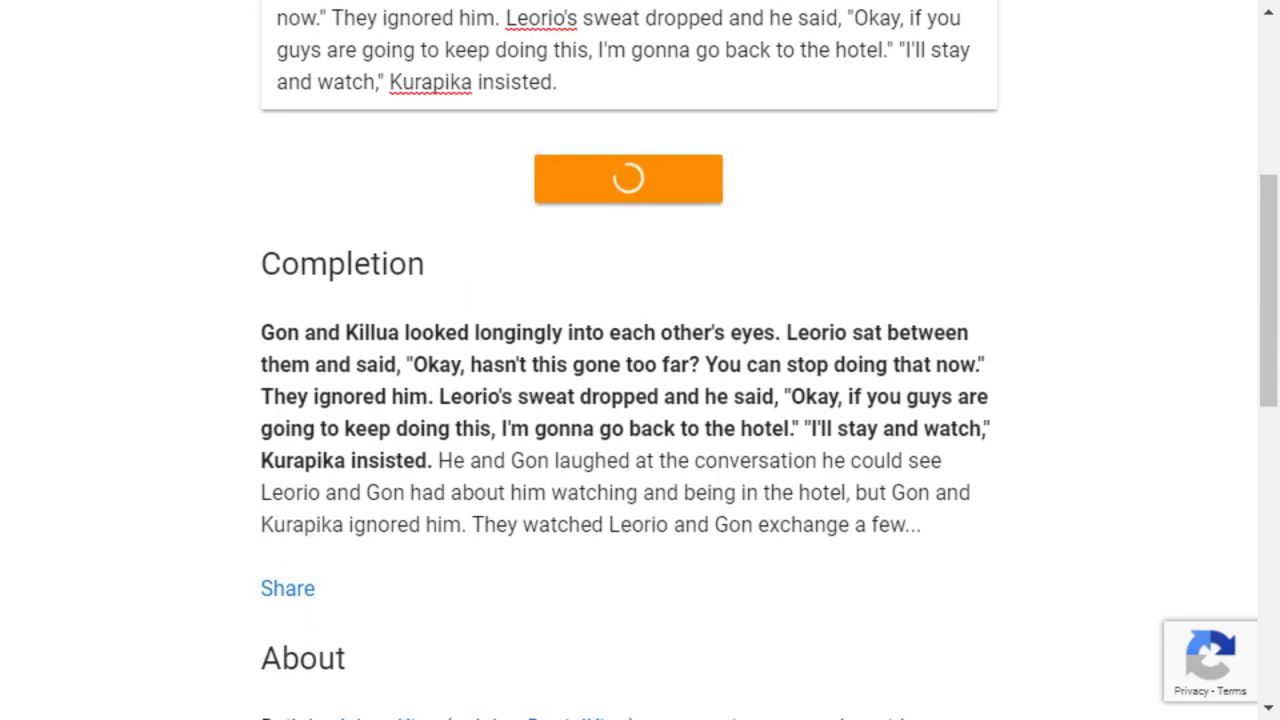
scroll(640, 360, "up", 1)
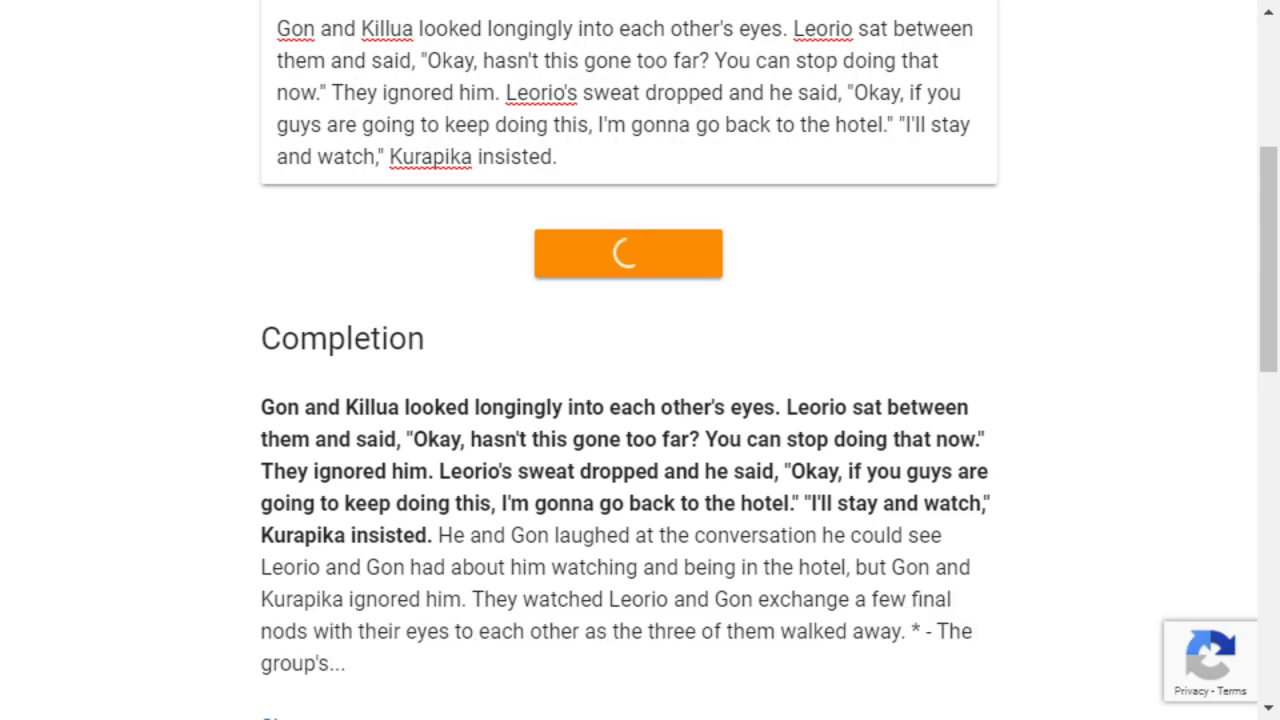
scroll(640, 360, "down", 1)
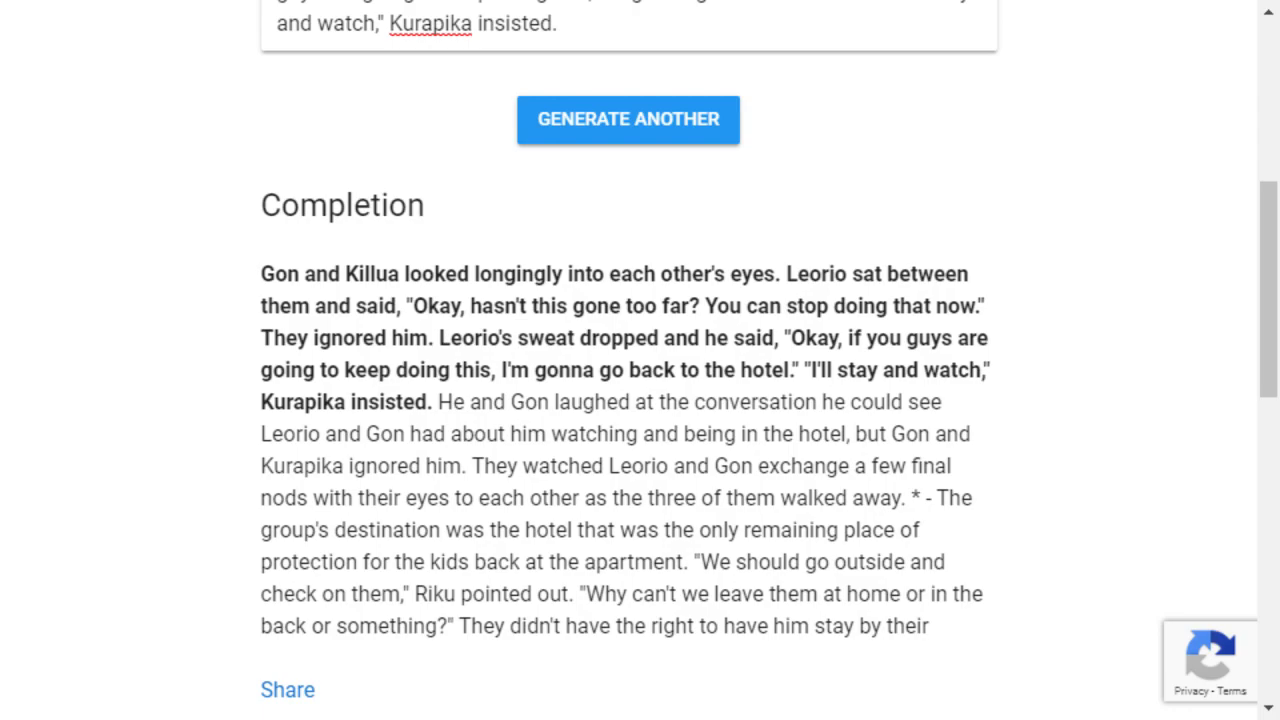
scroll(640, 360, "down", 3)
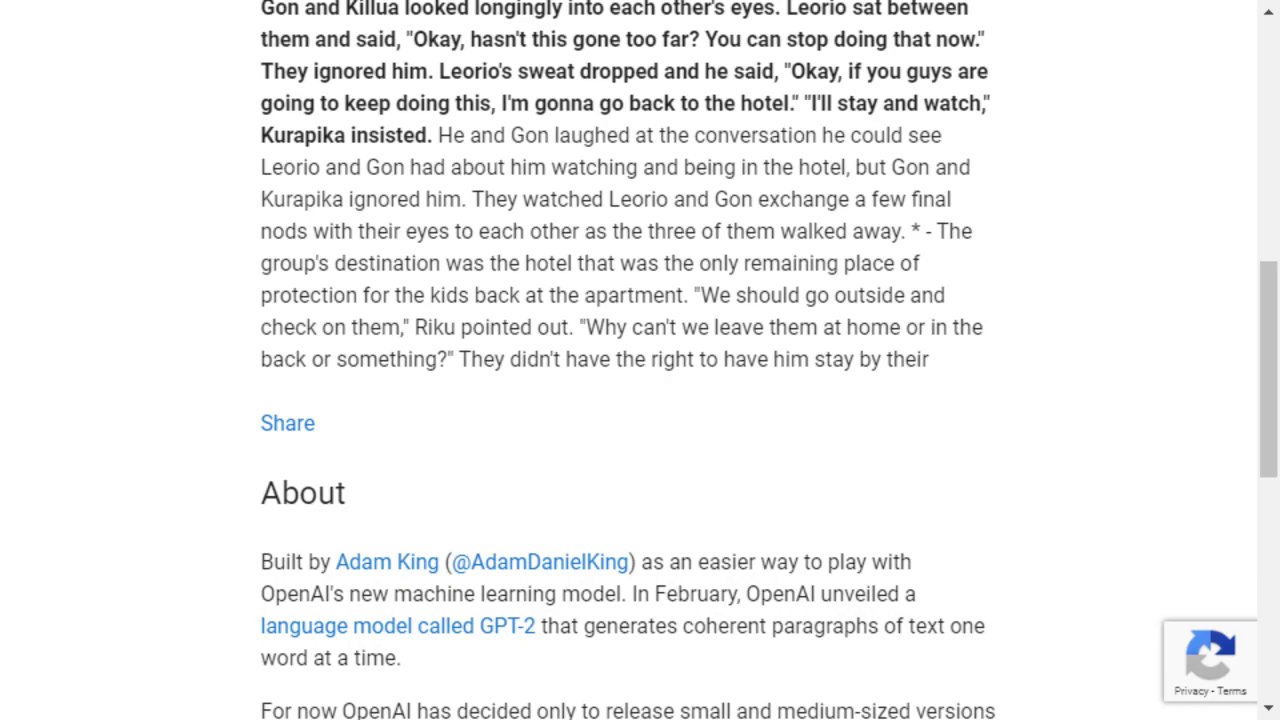
scroll(640, 360, "up", 4)
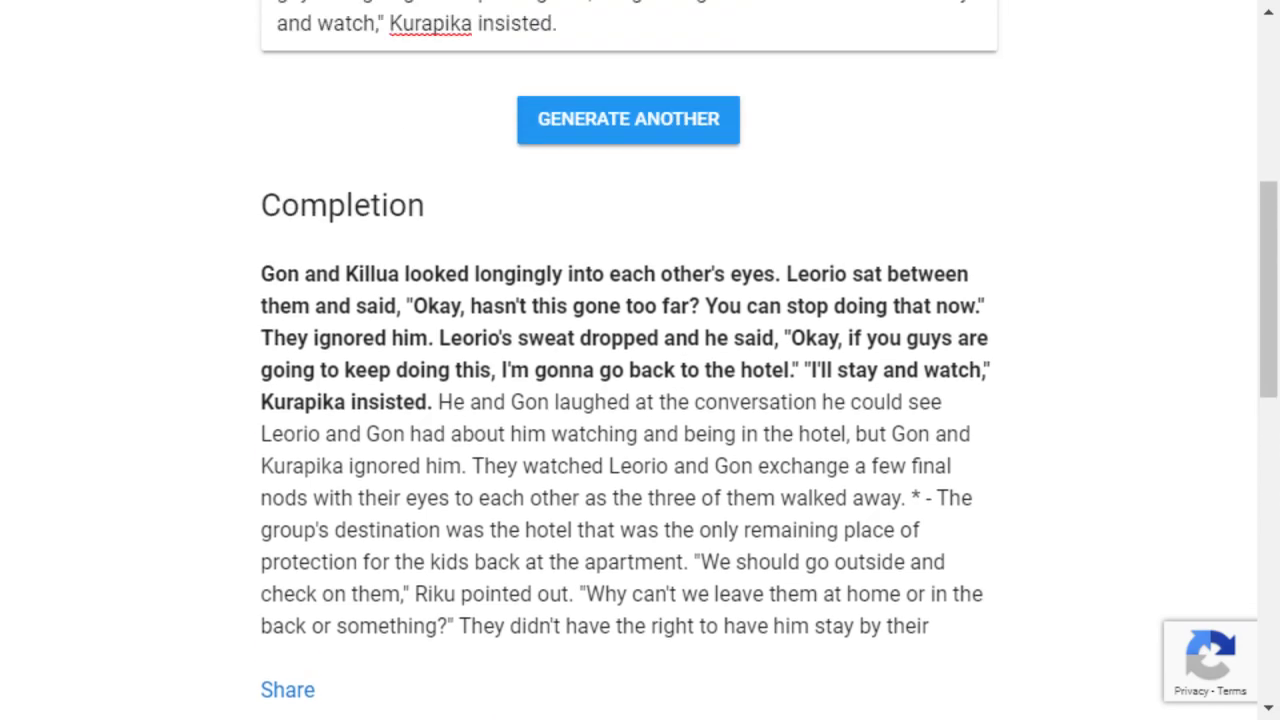
scroll(640, 360, "down", 4)
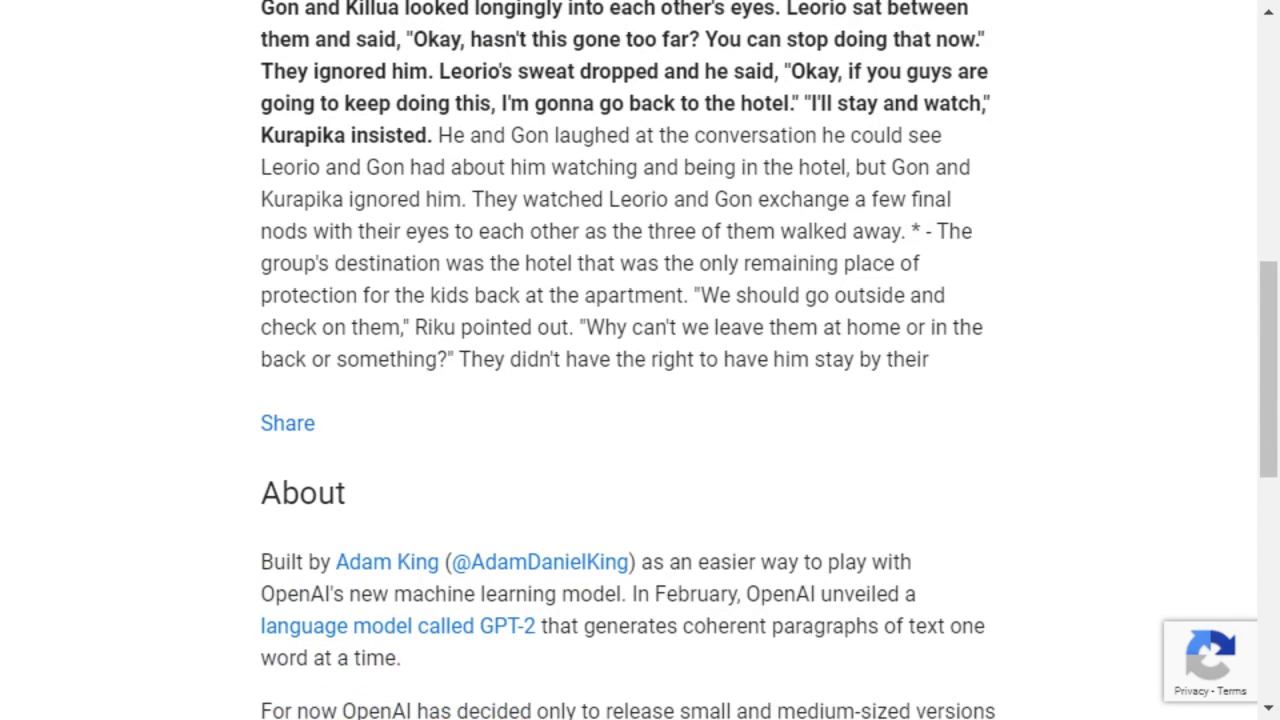
Step: Replace the whole Gon and Killua prompt with '"Nappa! Where the hell are we now?!" Vegeta shouted.'
scroll(640, 360, "up", 8)
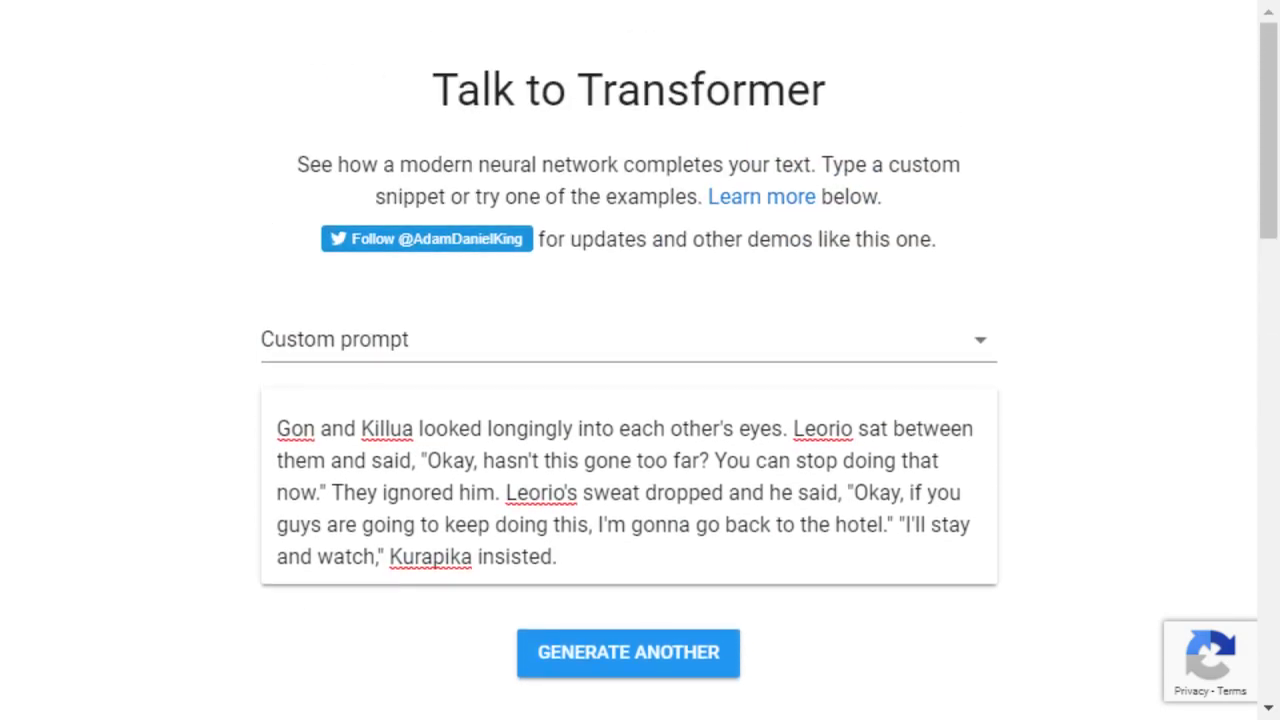
key("shift+Up")
key("shift+Up")
key("shift+Up")
key("shift+Up")
key("shift+Up")
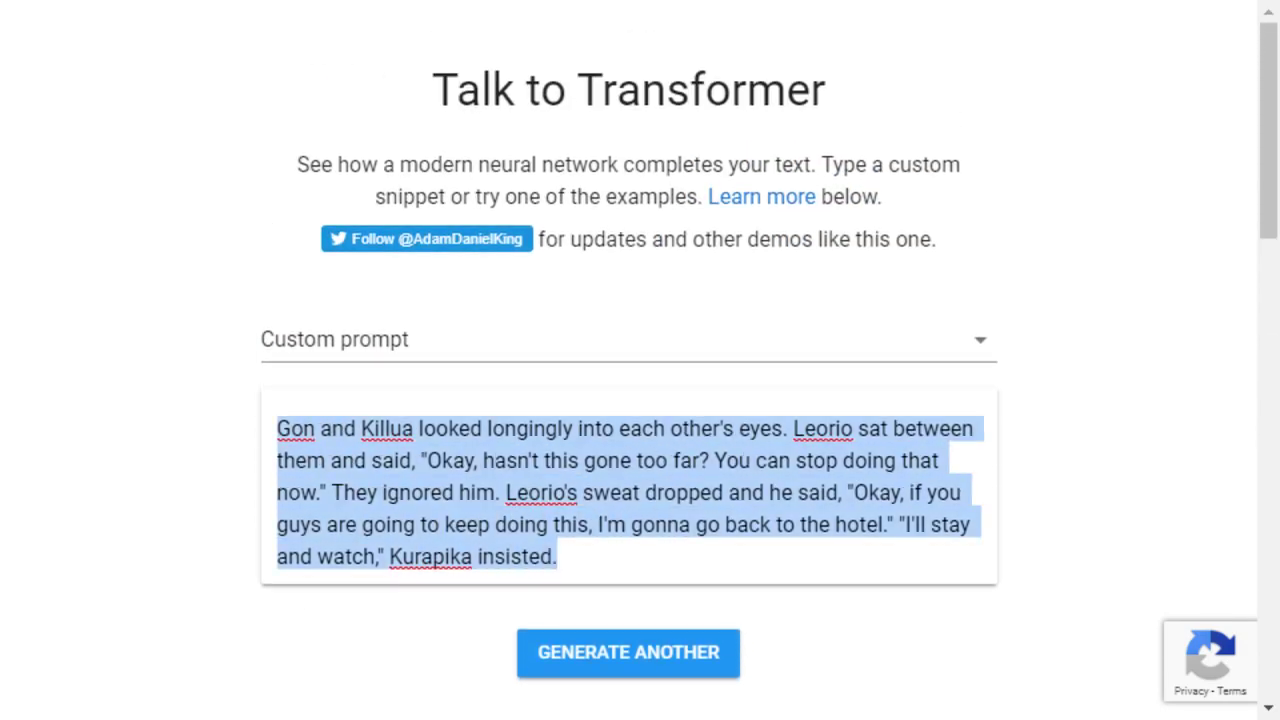
type("\"Nappa!")
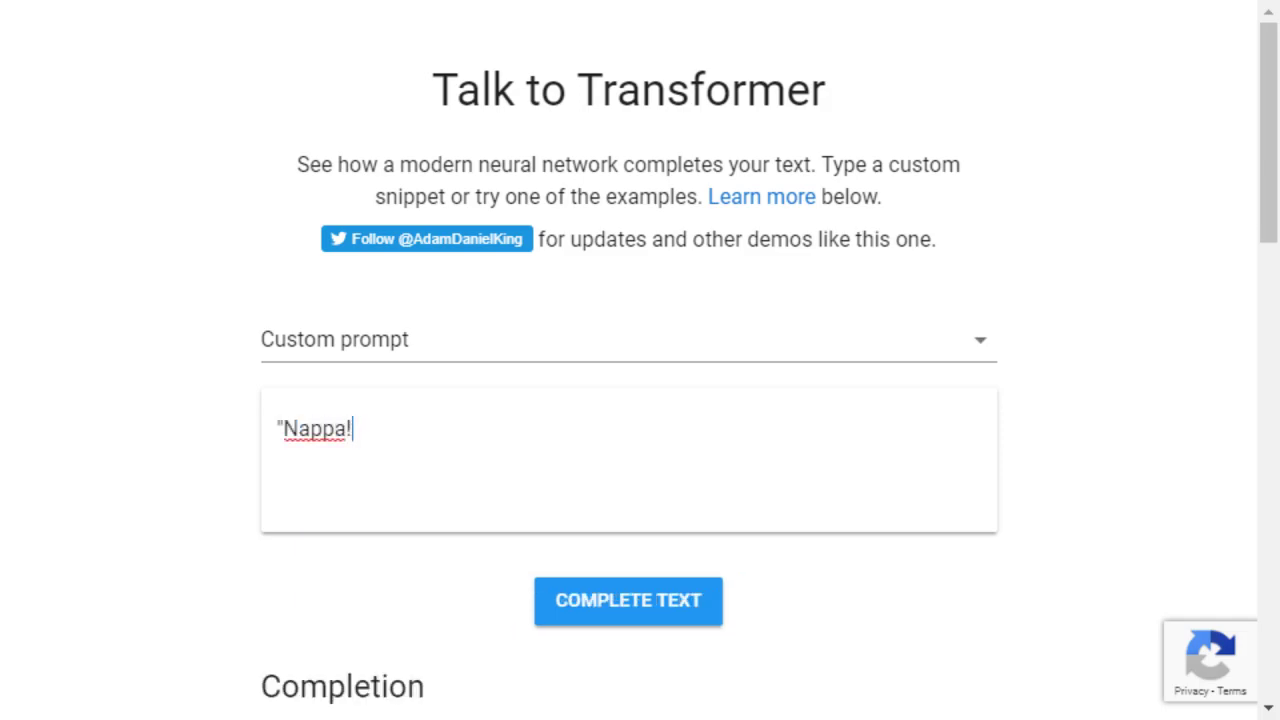
type("\" Where the hel")
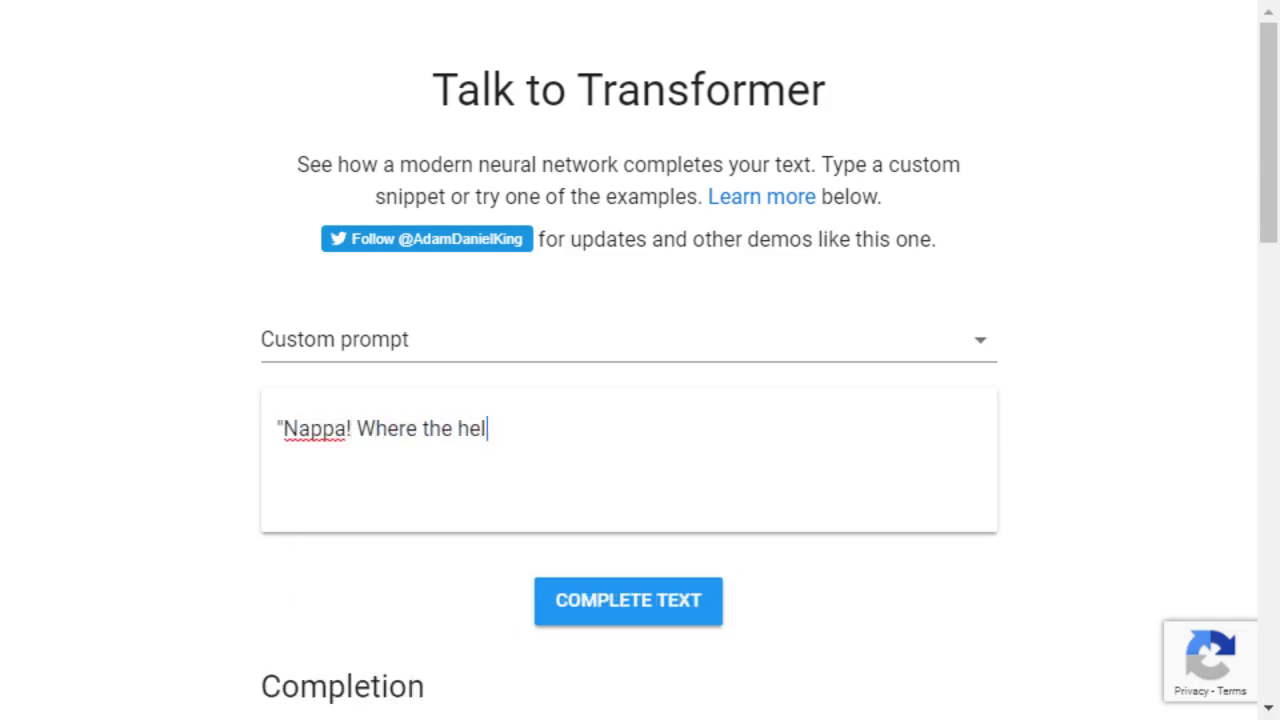
type("l are we now")
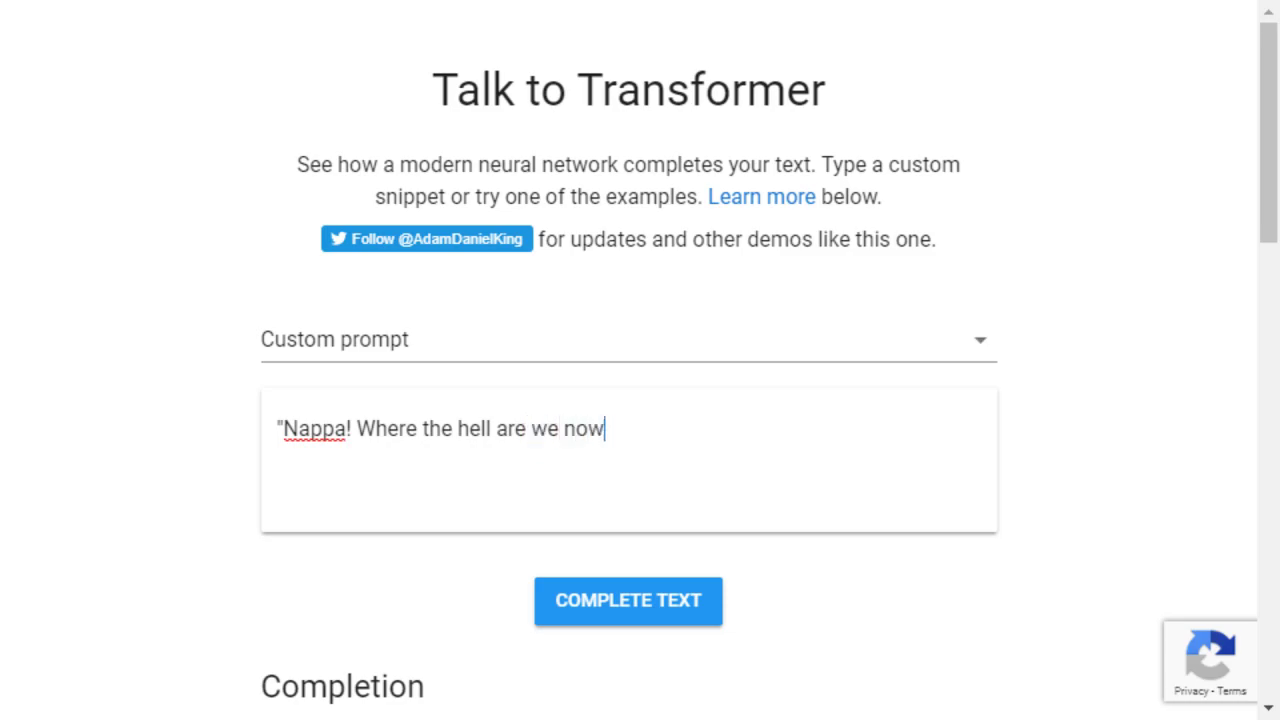
type("?!\" Vegeta")
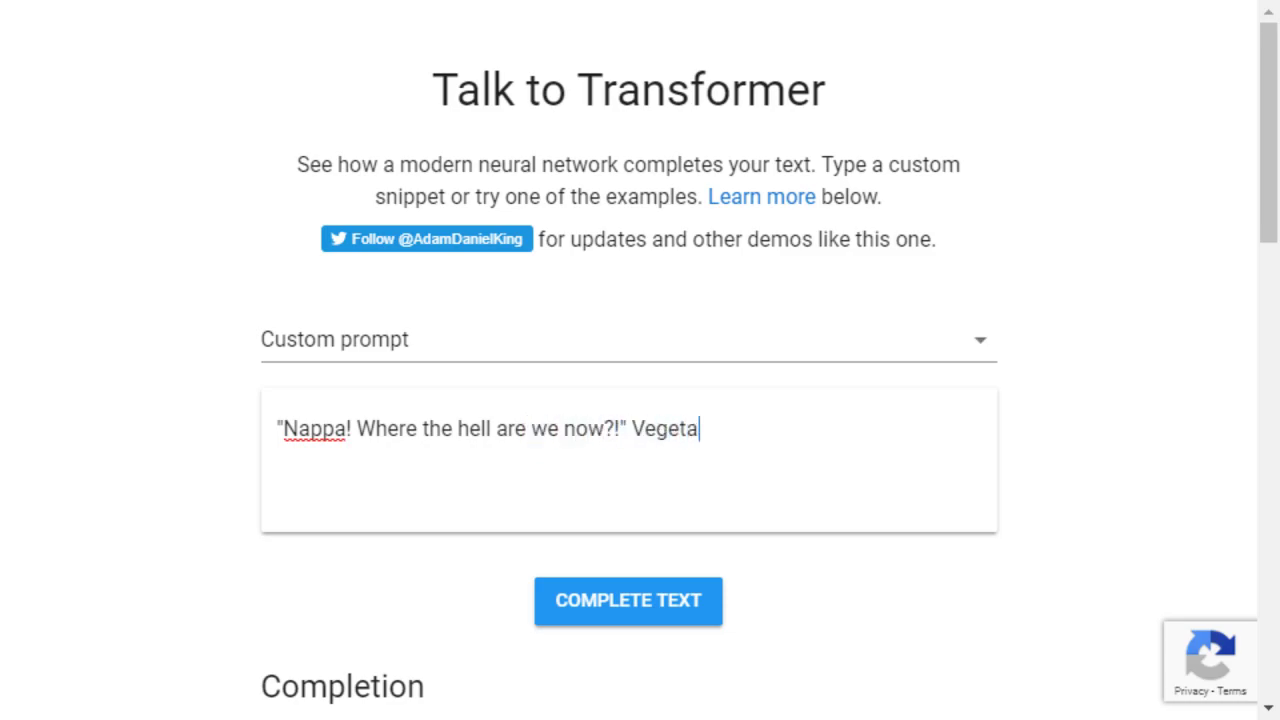
type(" shouted. ")
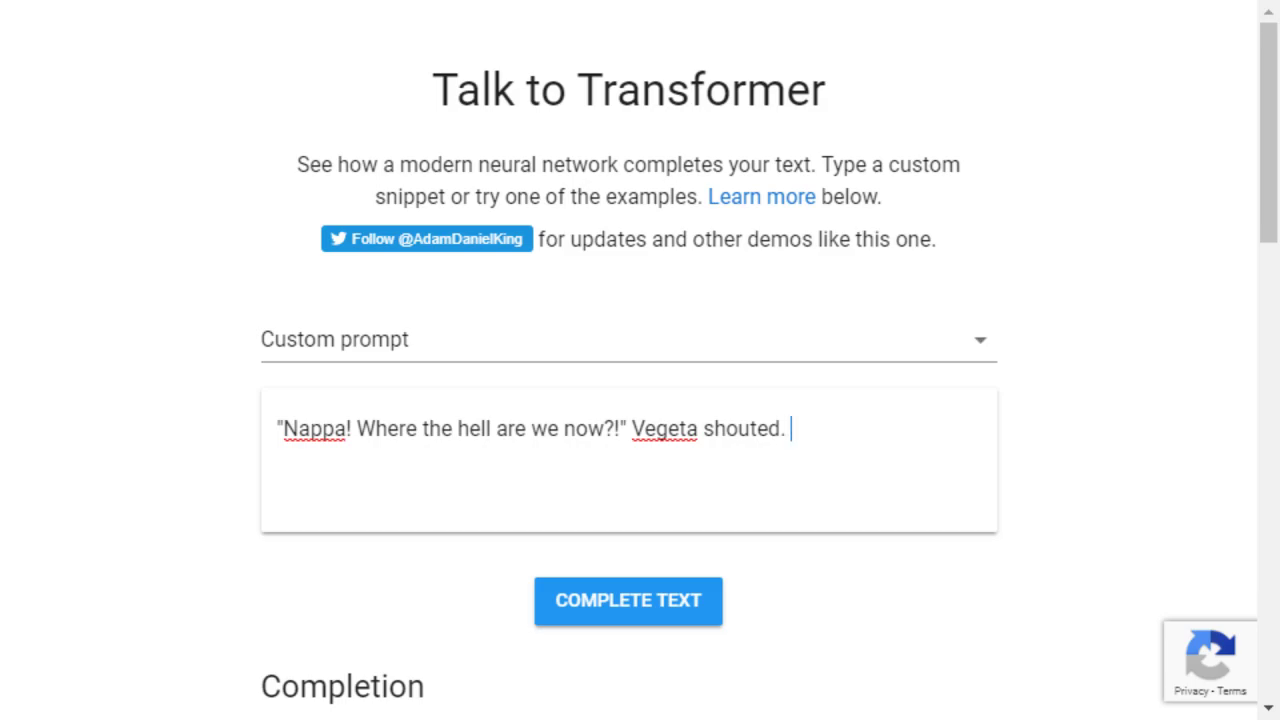
Step: Add "All around them were little black shadow creatures and in the middle of it all was some punk" to the prompt
type("All around th")
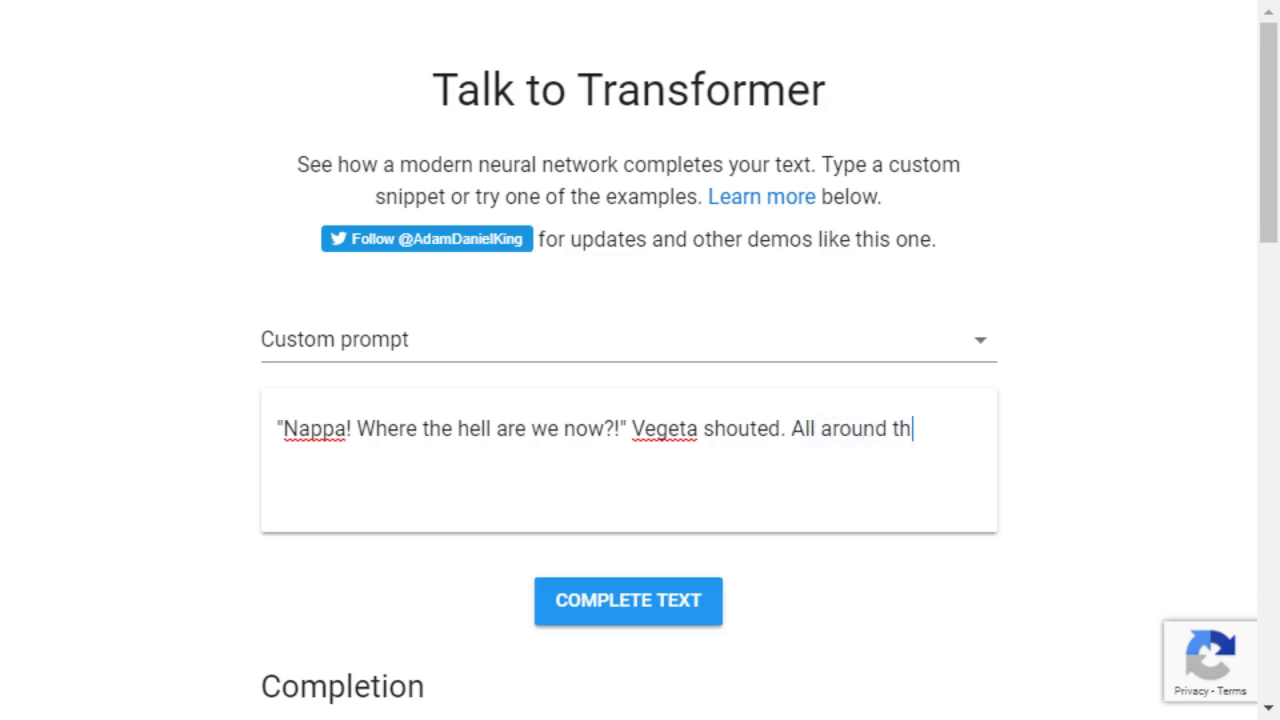
type("em were little black")
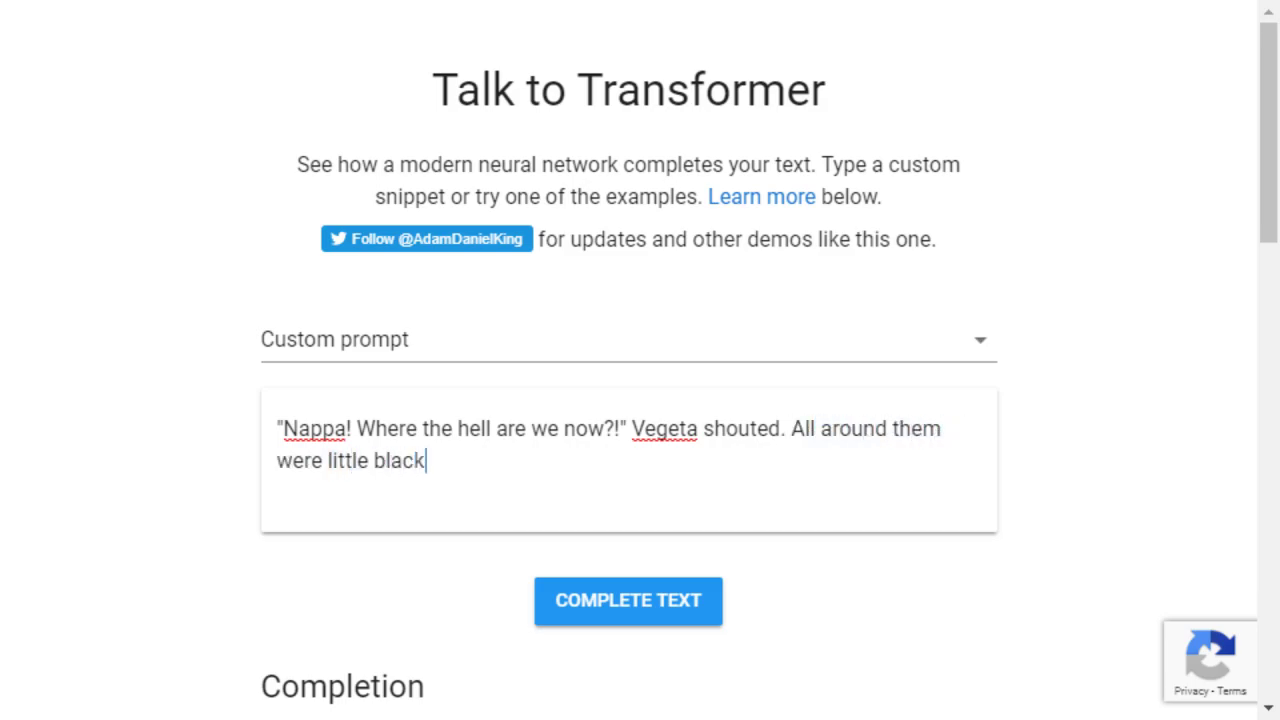
type(" shadow creatures")
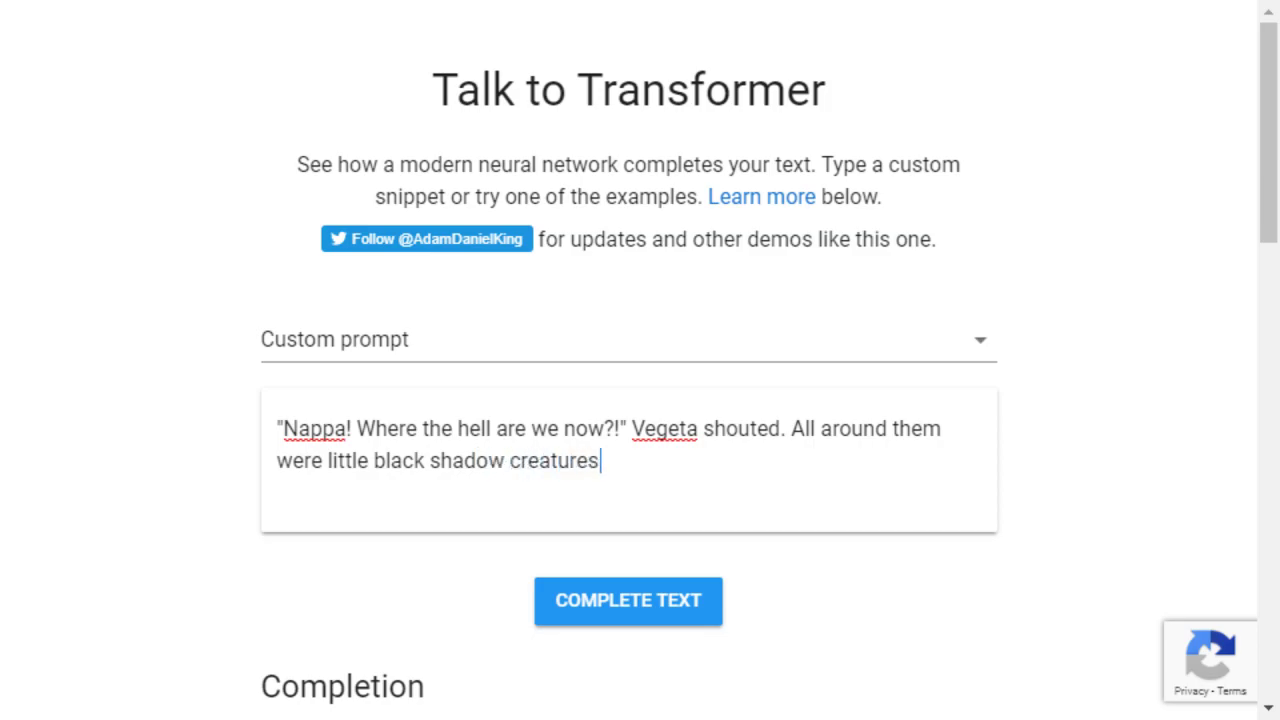
type(" and in the mid")
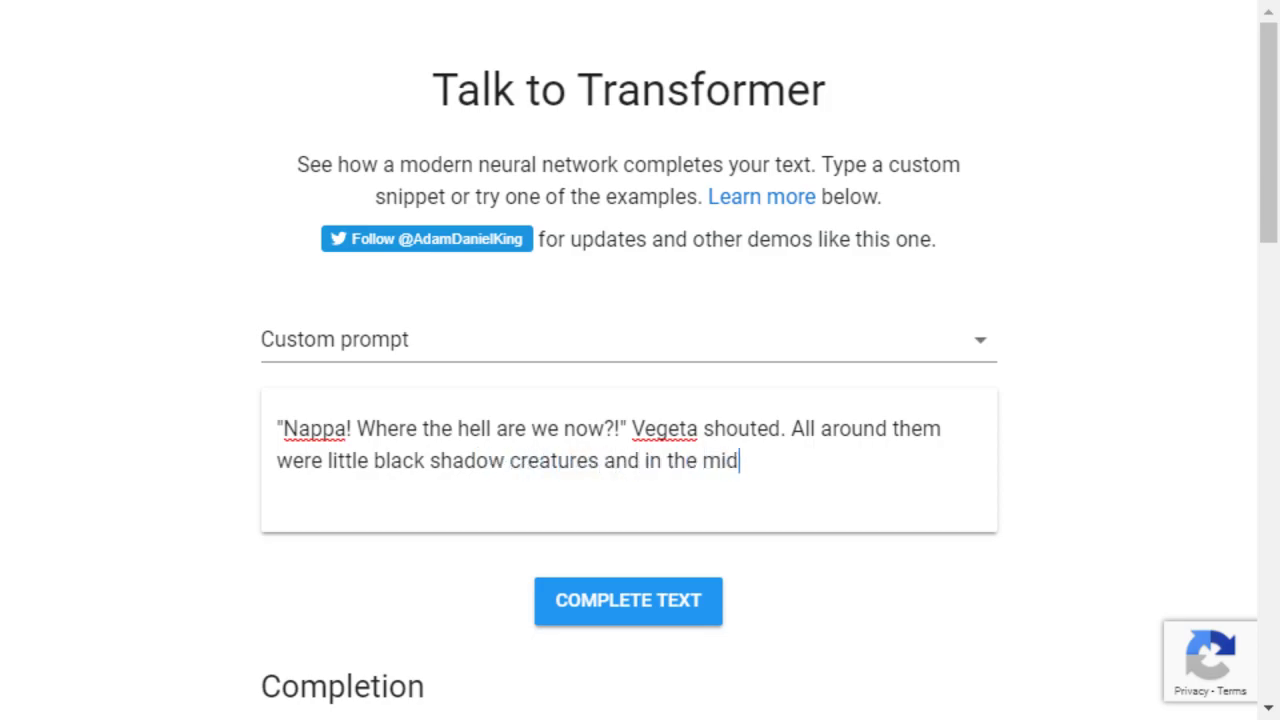
type("dle of it all was soem")
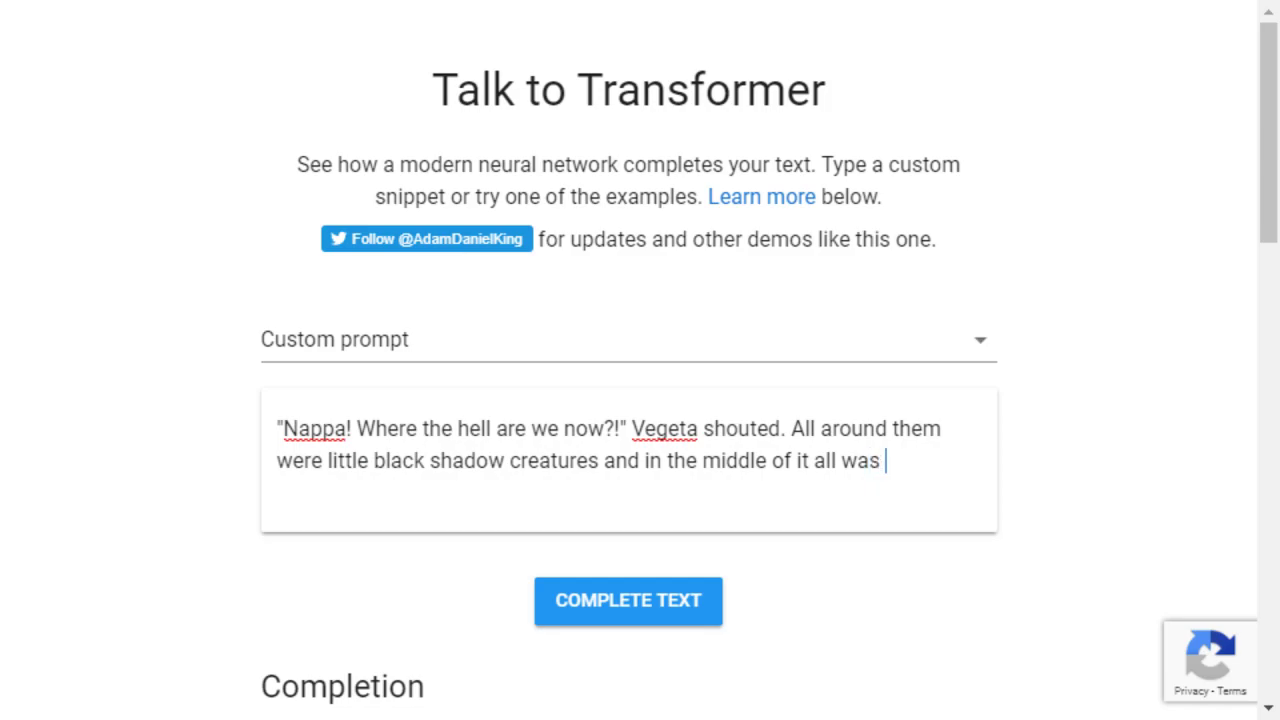
key("BackSpace")
key("BackSpace")
type("me punk")
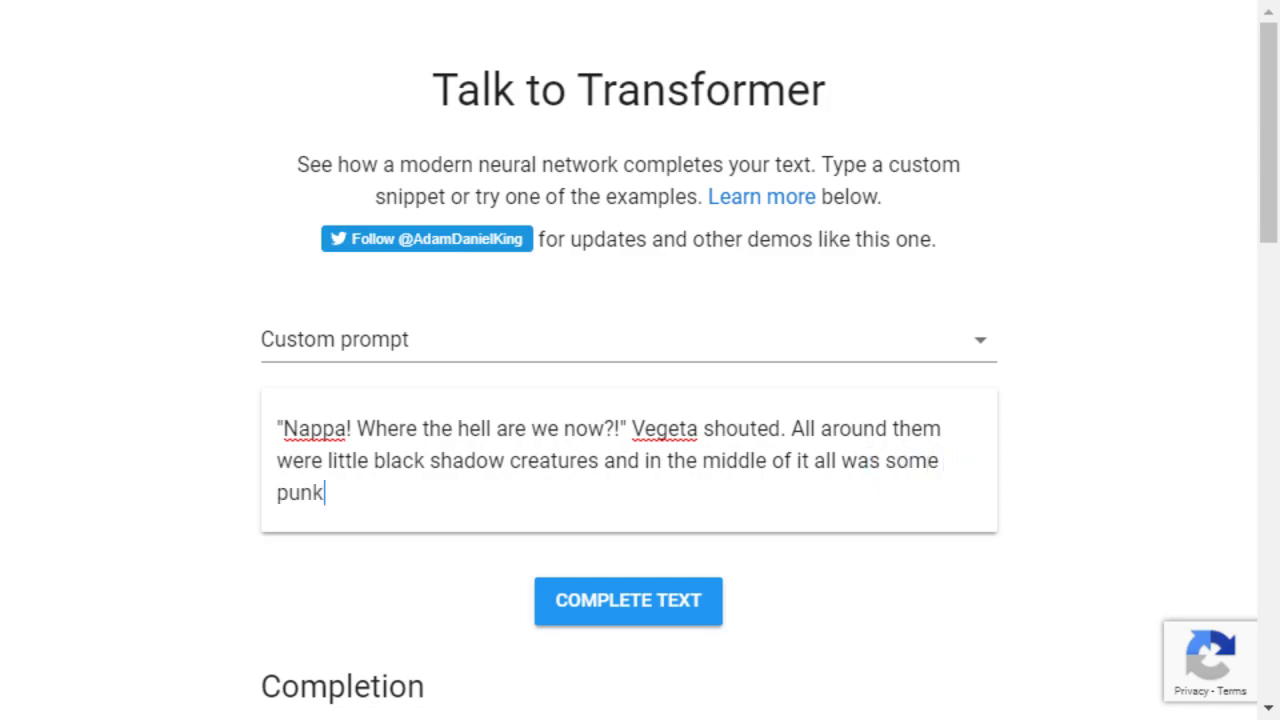
Step: Continue the prompt with "-ass pretty boy shouting about friendship and holding a giant" directly after "punk"
type("-ass pretty b")
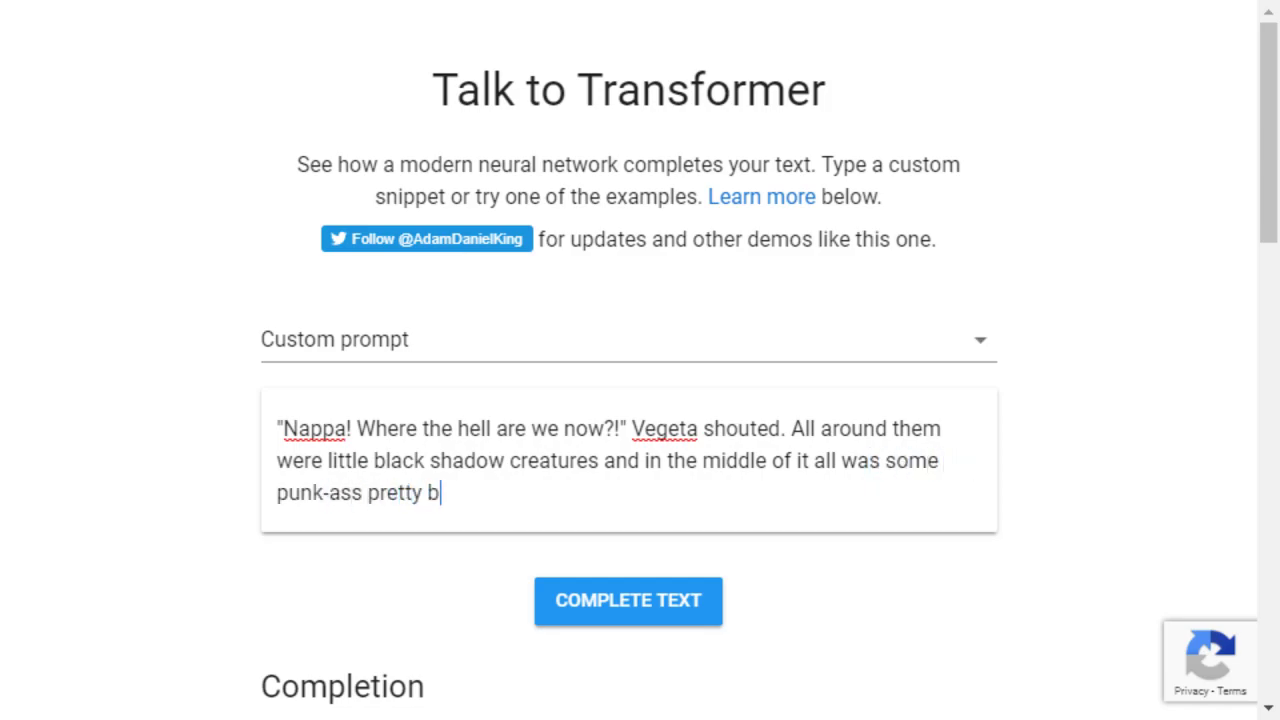
type("oy shoutin")
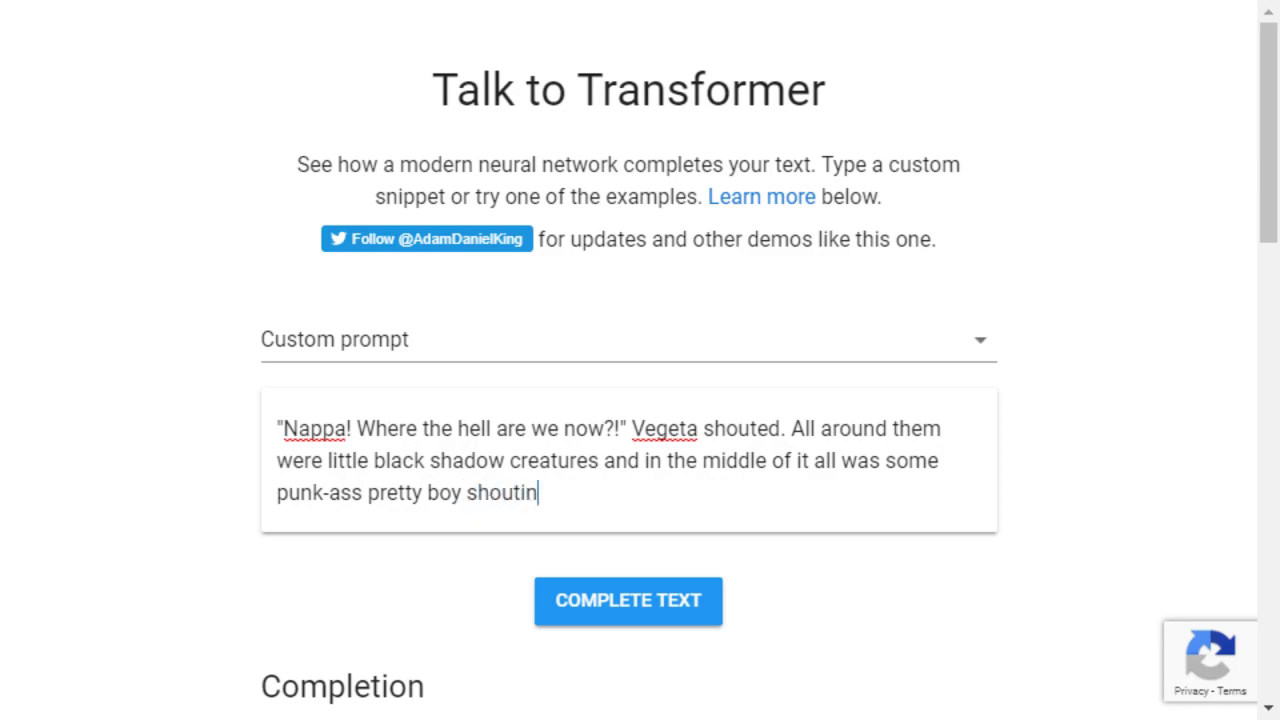
type("g about friends")
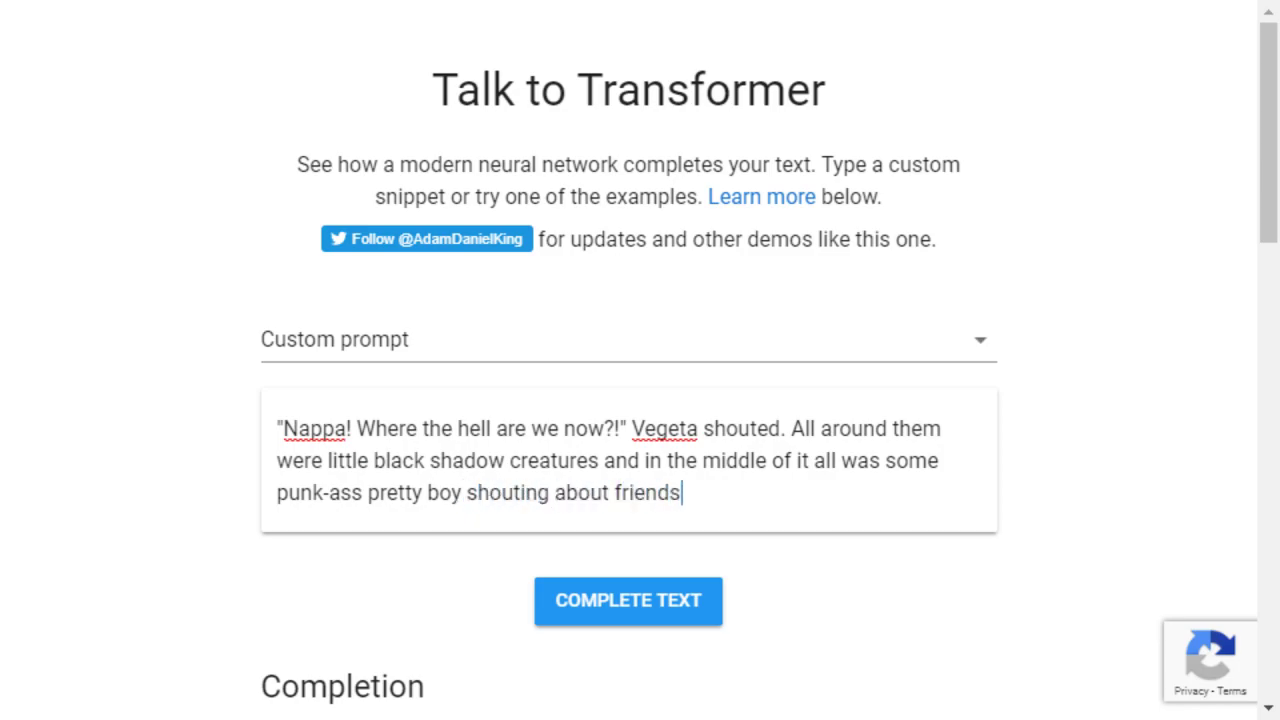
type("hip and holding a gi")
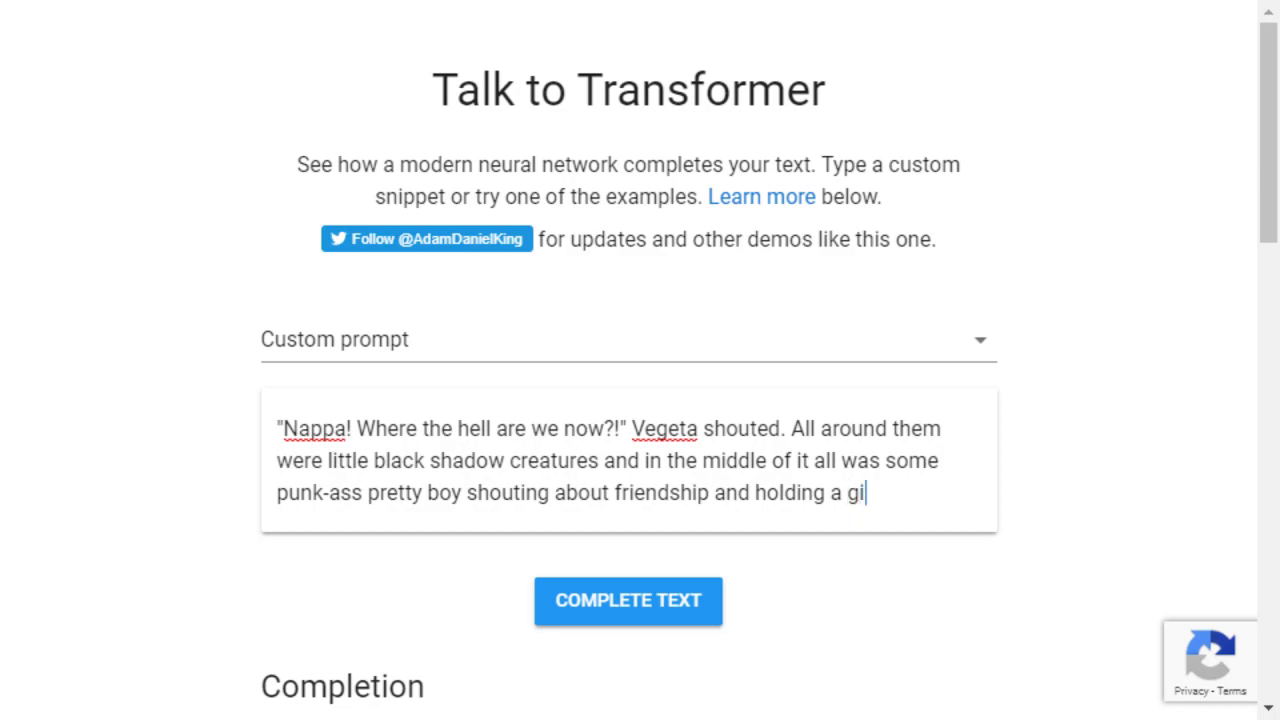
type("ant duck")
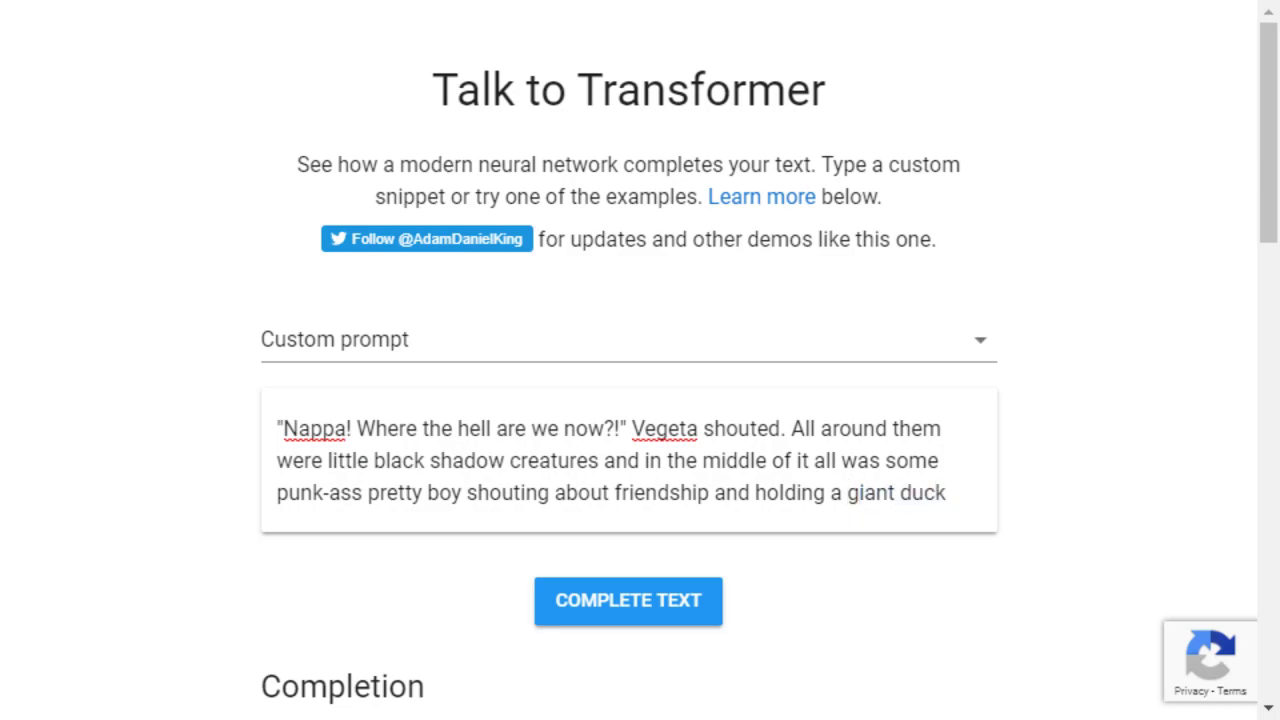
key("BackSpace")
key("BackSpace")
key("BackSpace")
key("BackSpace")
Step: Finish the prompt with 'key. "I don't know, Vegeta, but it looks pretty cool!" Nappa replied enthusiastically.'
type("key. \"I don't know, Vege")
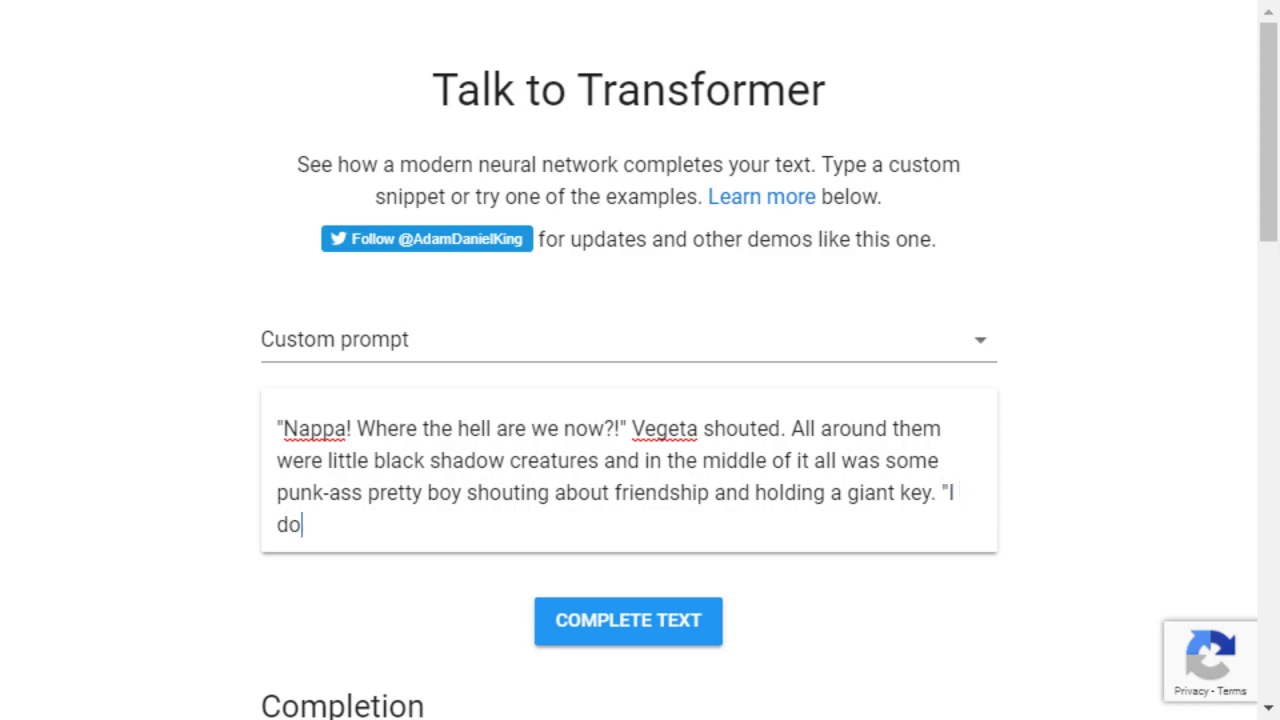
type("ta, ")
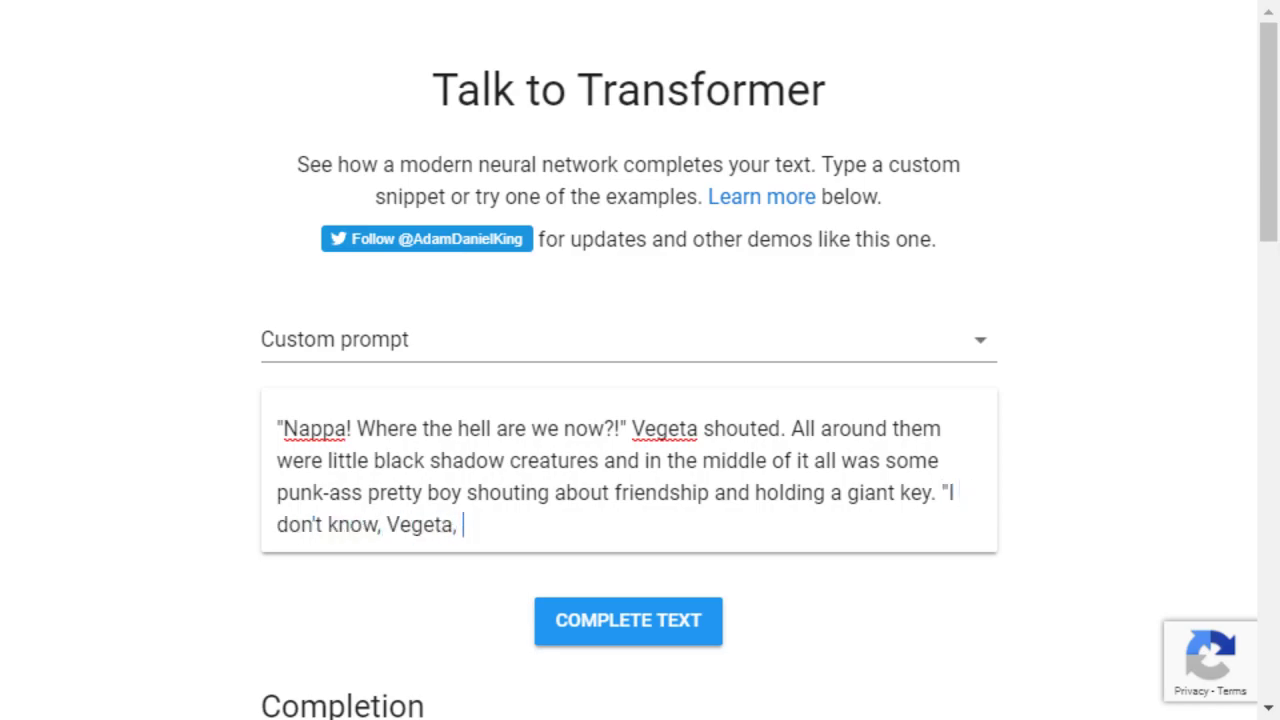
type("but it l")
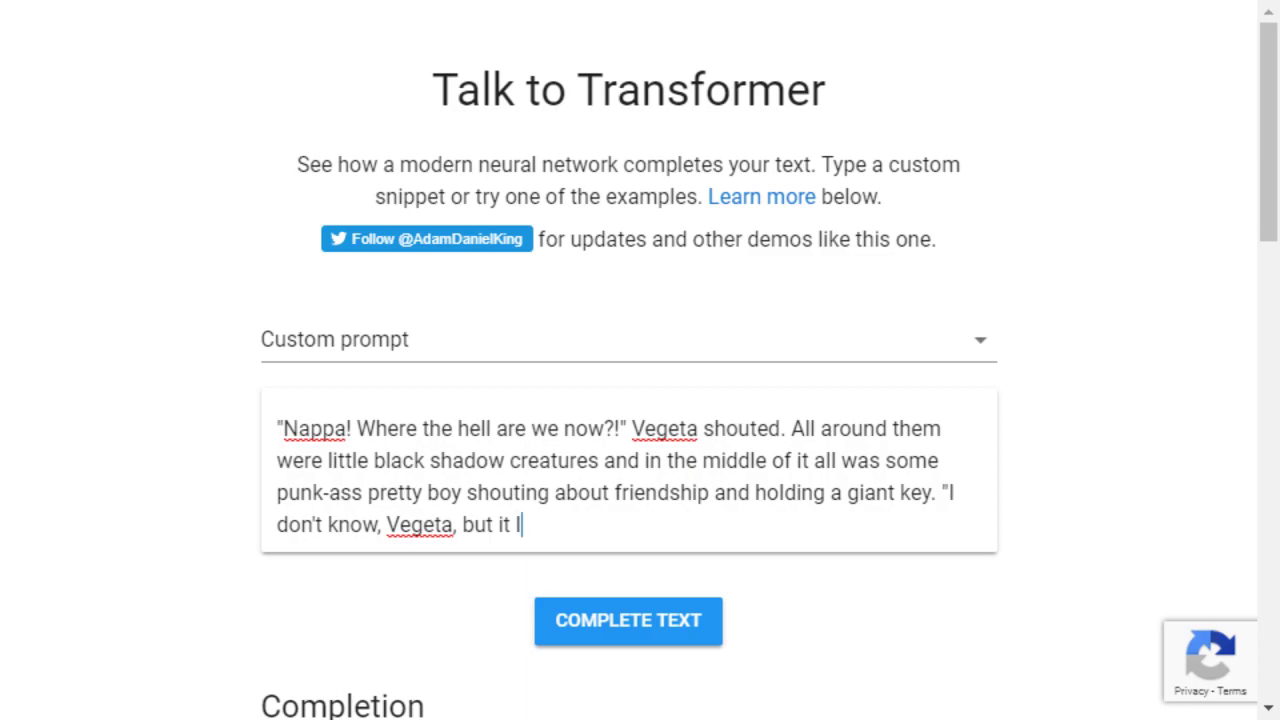
type("ooks pretty co")
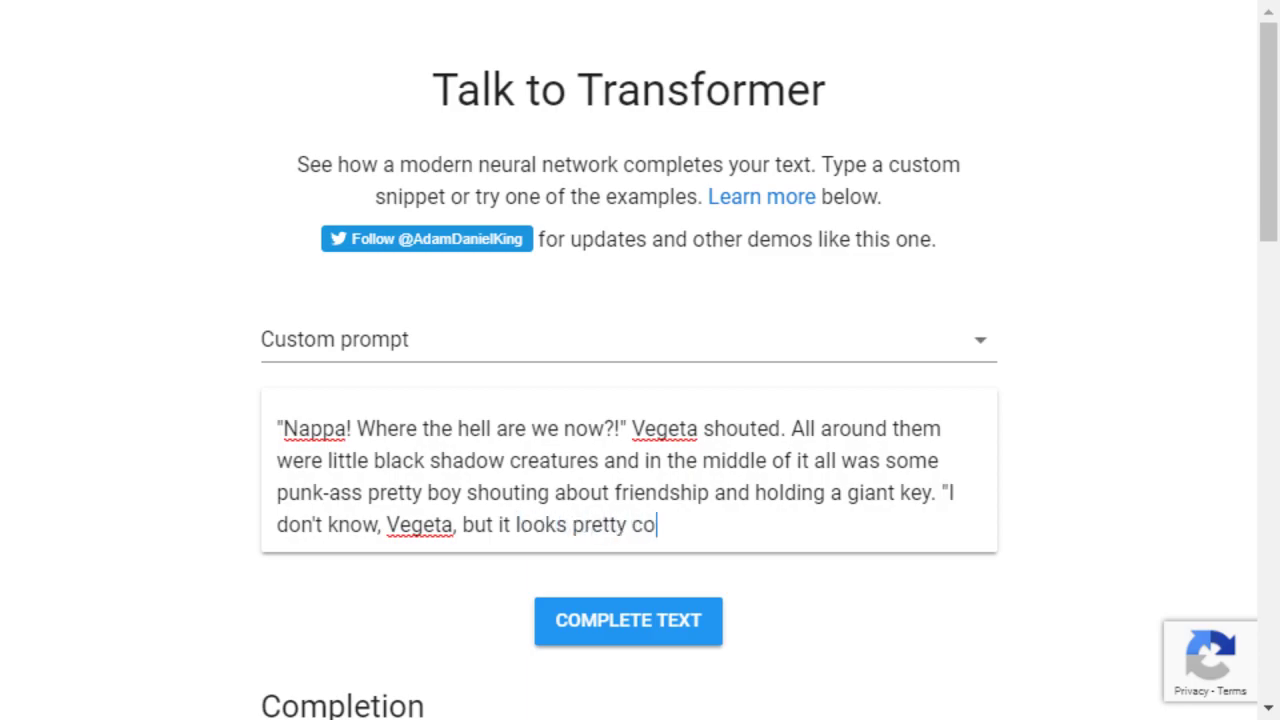
type("ol!\" Nappa repleid")
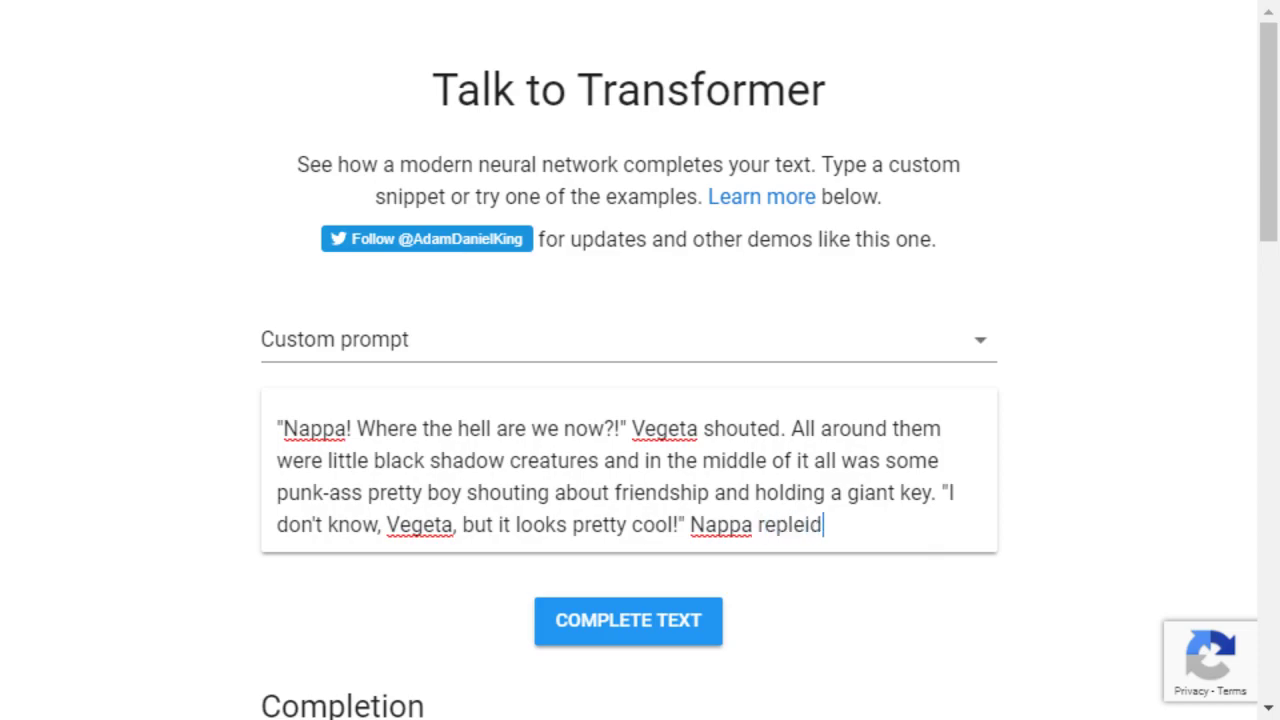
type(" en")
key("BackSpace")
key("BackSpace")
key("BackSpace")
key("BackSpace")
key("BackSpace")
key("BackSpace")
type("ied enthusiasti")
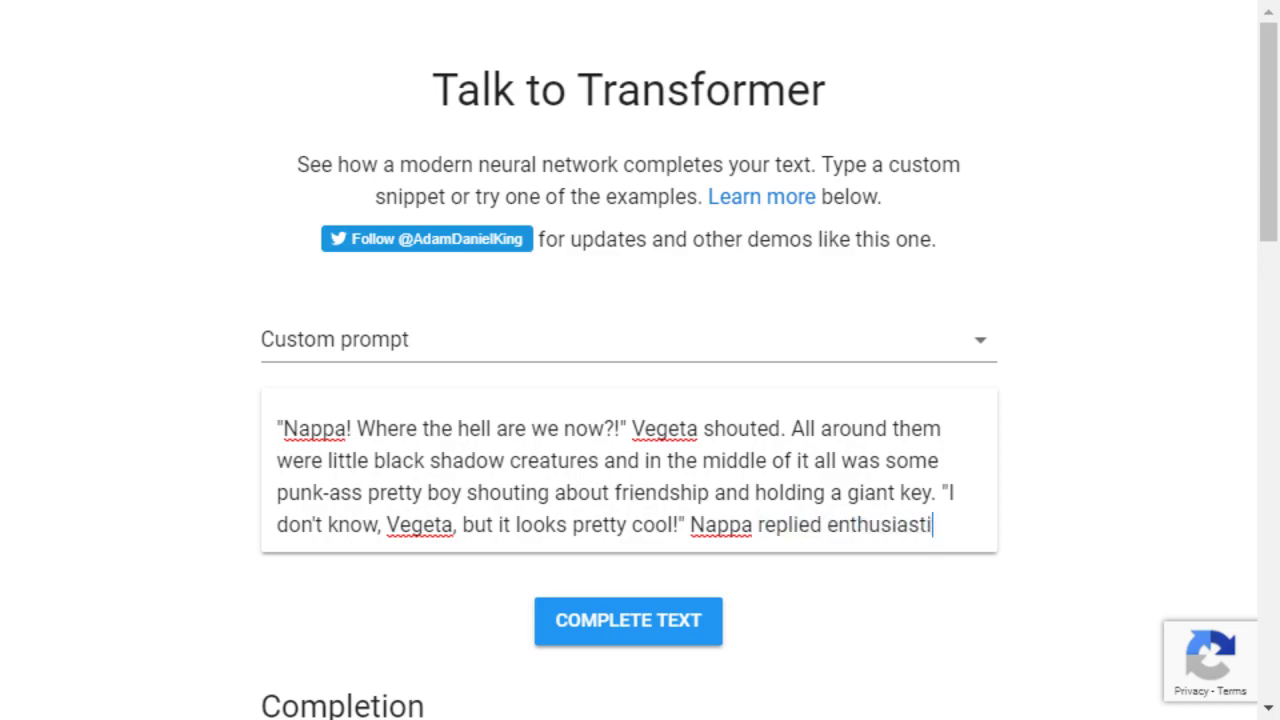
type("cally.")
Step: Generate the completion of the Nappa and Vegeta prompt and read it through to its end
left_click(628, 620)
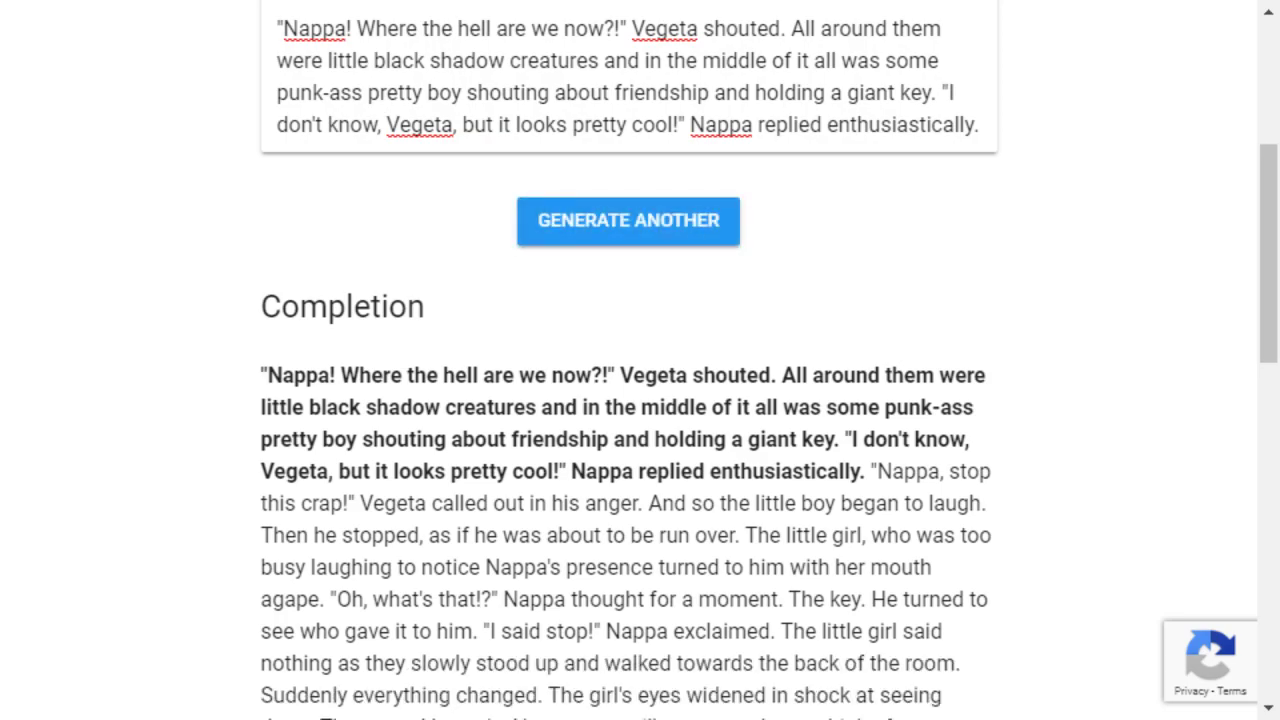
scroll(640, 360, "down", 2)
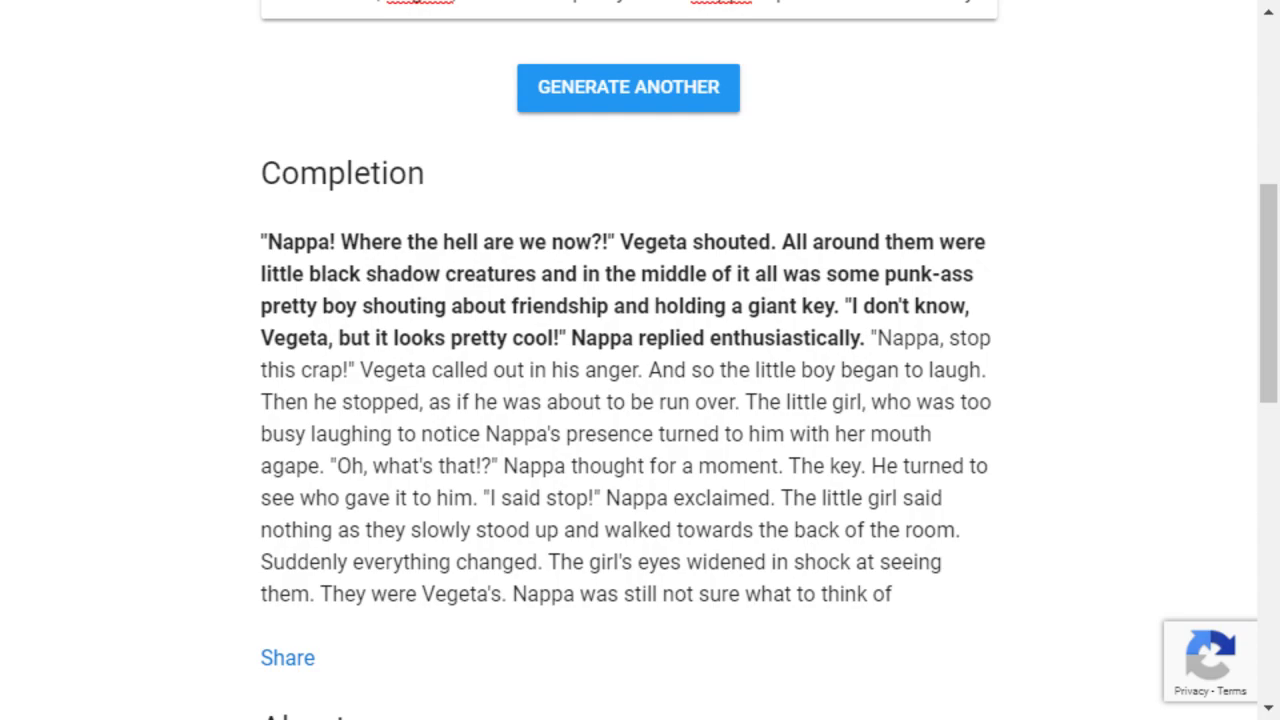
scroll(640, 360, "down", 2)
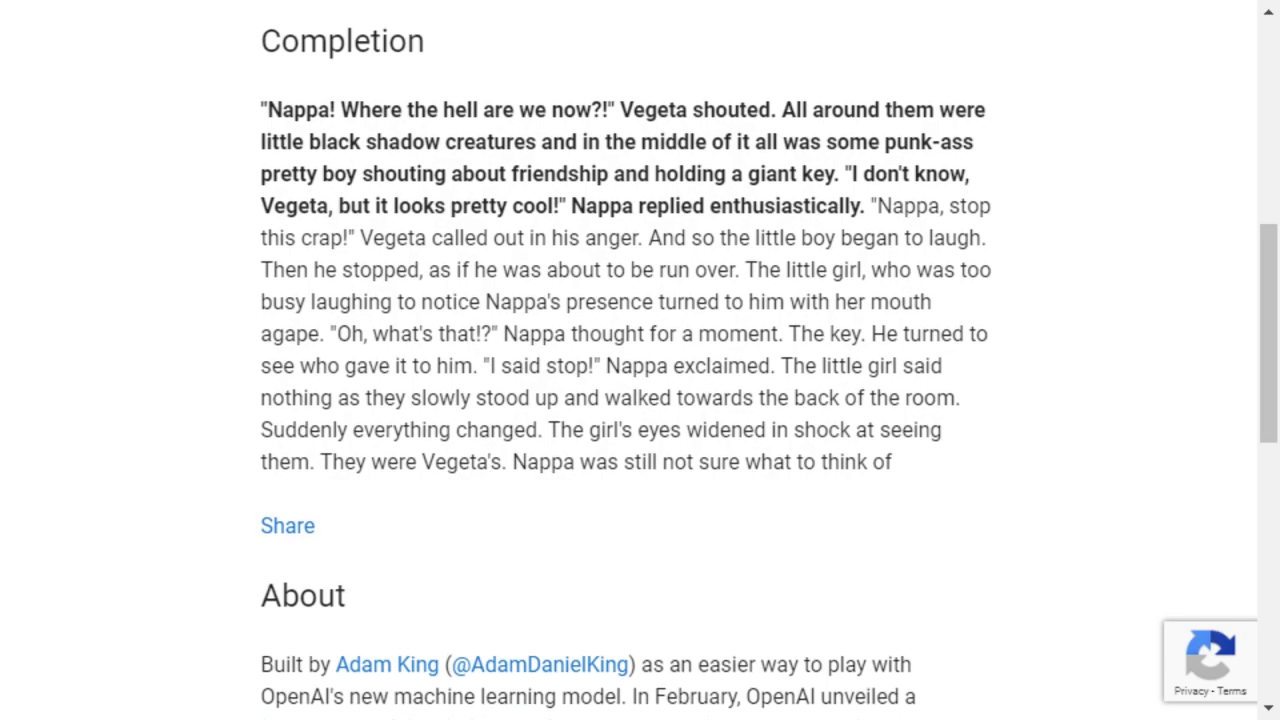
Step: Replace everything after "All around them" in the prompt with "was a sea of water, and in the middle of it, a"
scroll(628, 360, "up", 5)
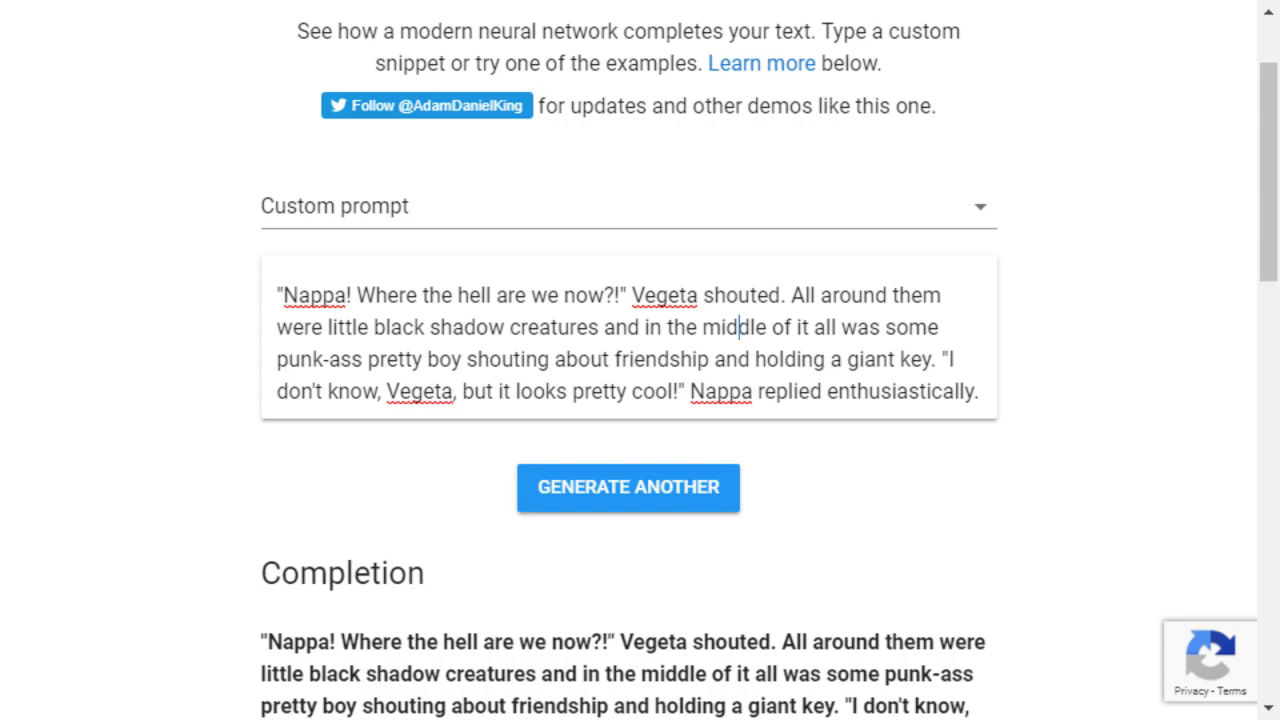
left_click(324, 327)
left_click_drag(293, 327, 979, 391)
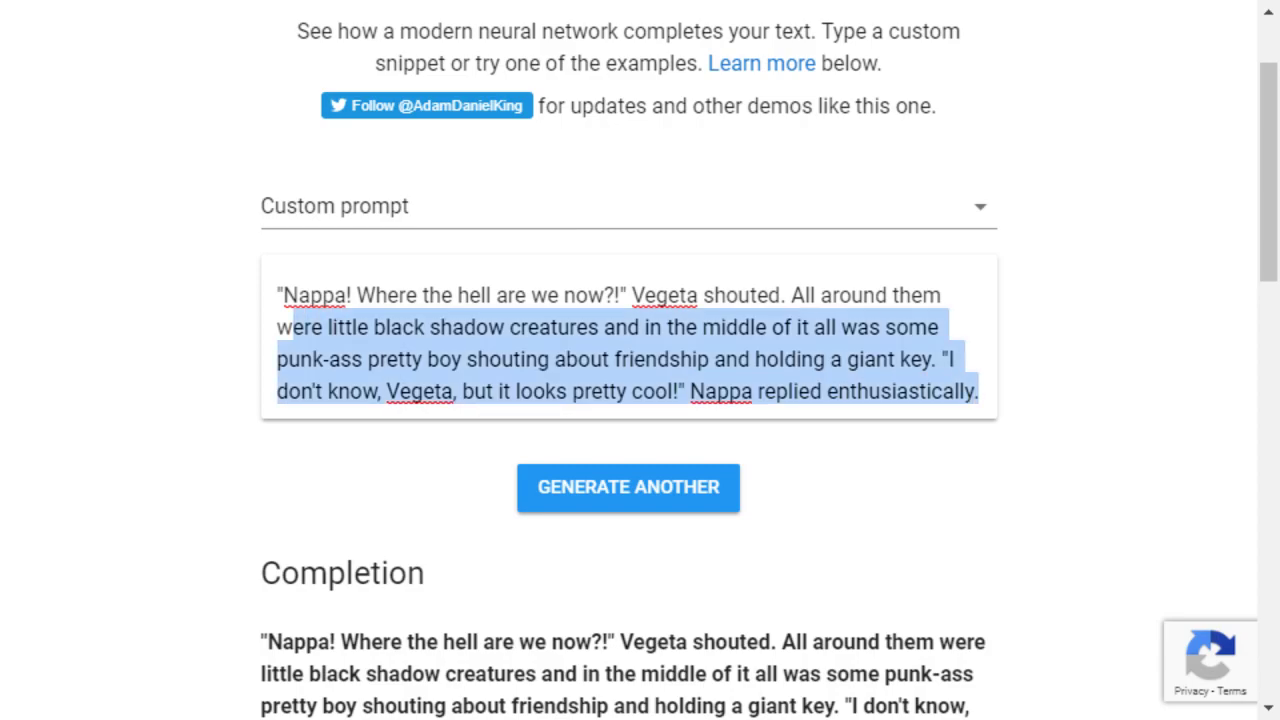
type("as")
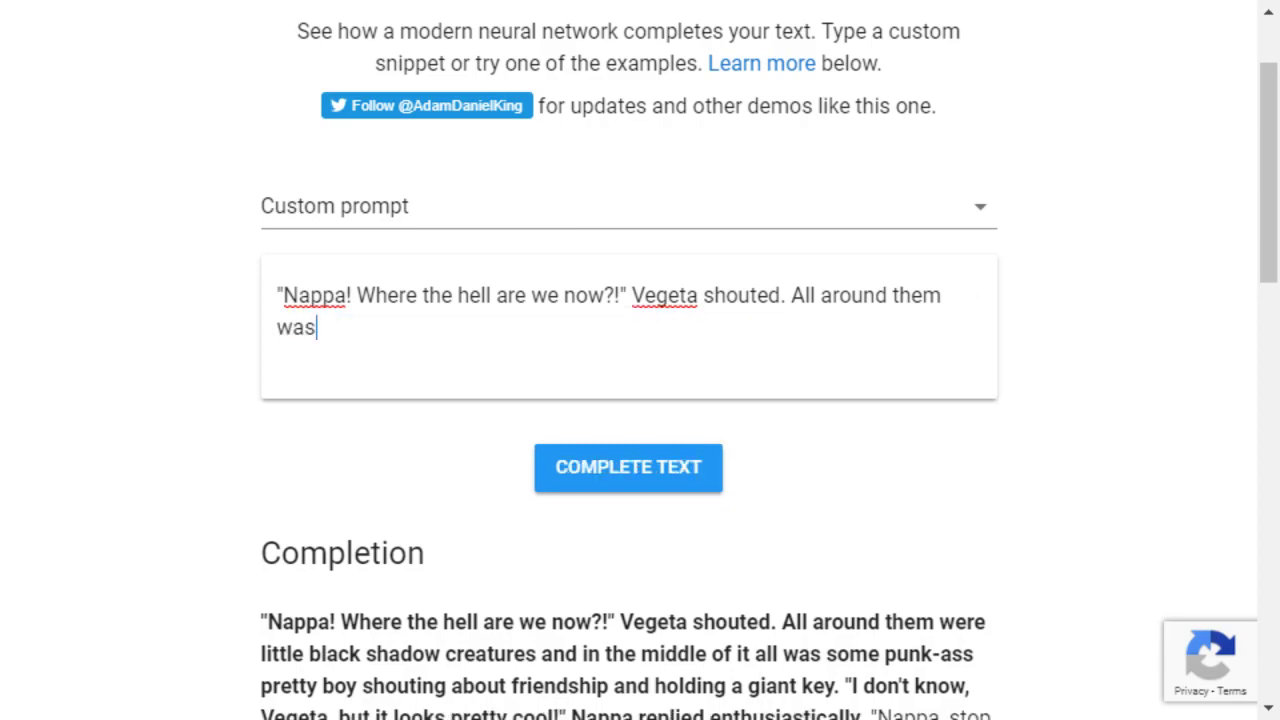
type(" a sea o")
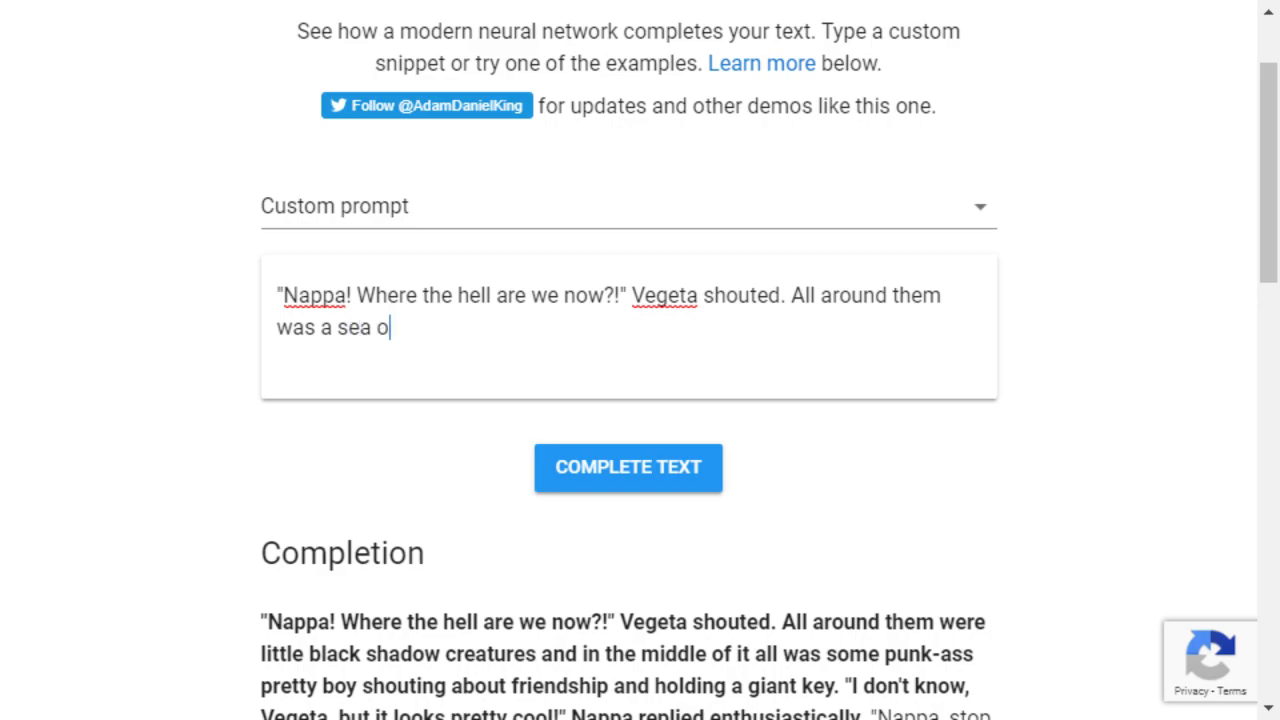
type("f water, and in the ")
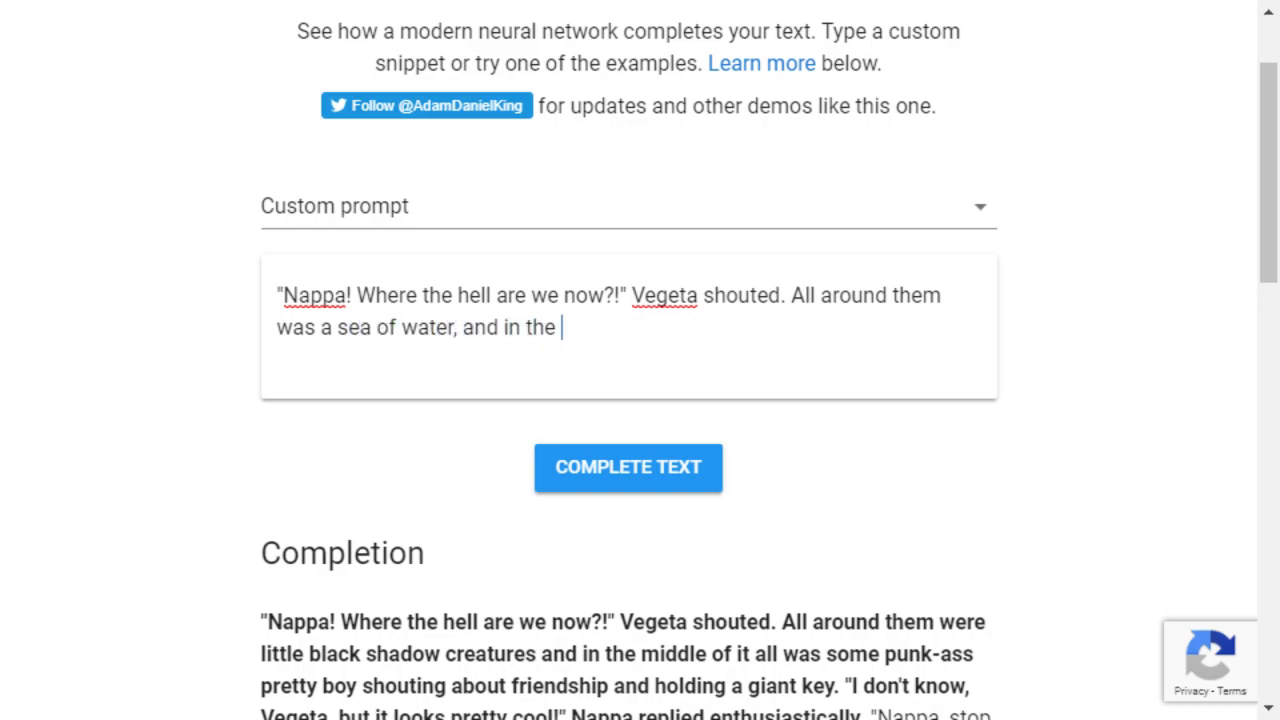
type("middle of it, a ")
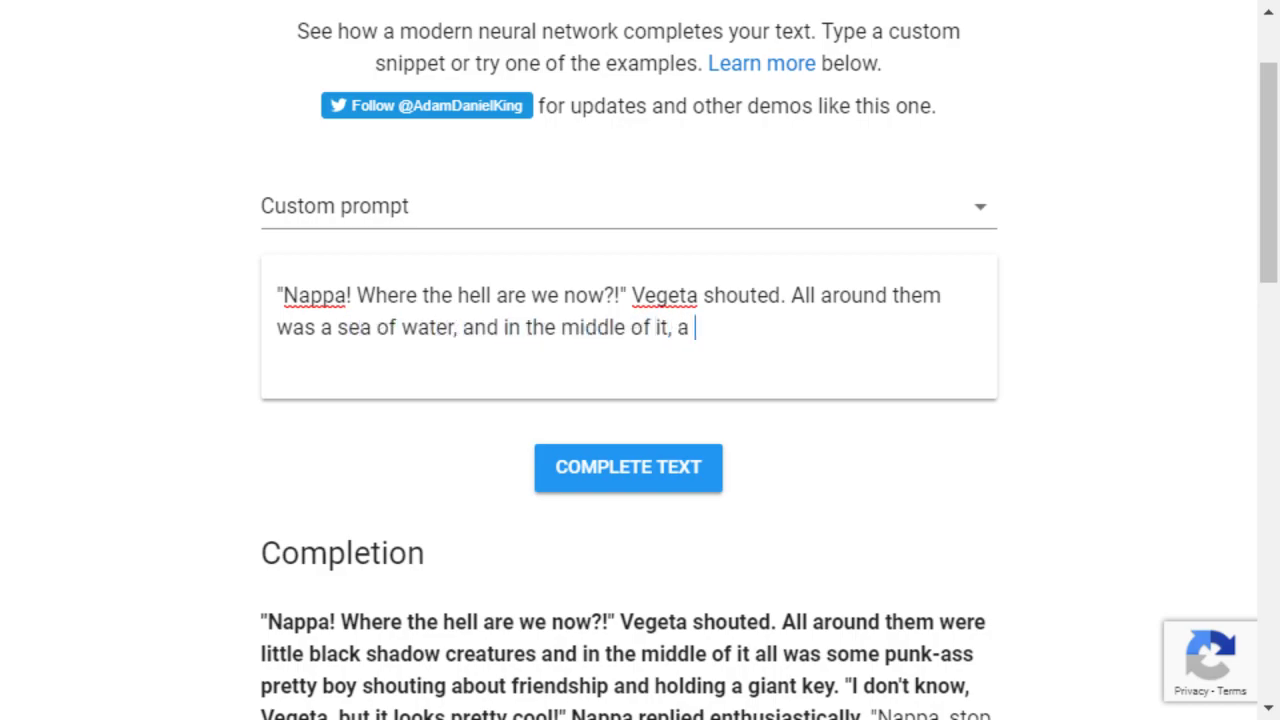
Step: Continue the prompt with "pirate ship shaped like some weird sheep thing."
type("pirate ship s")
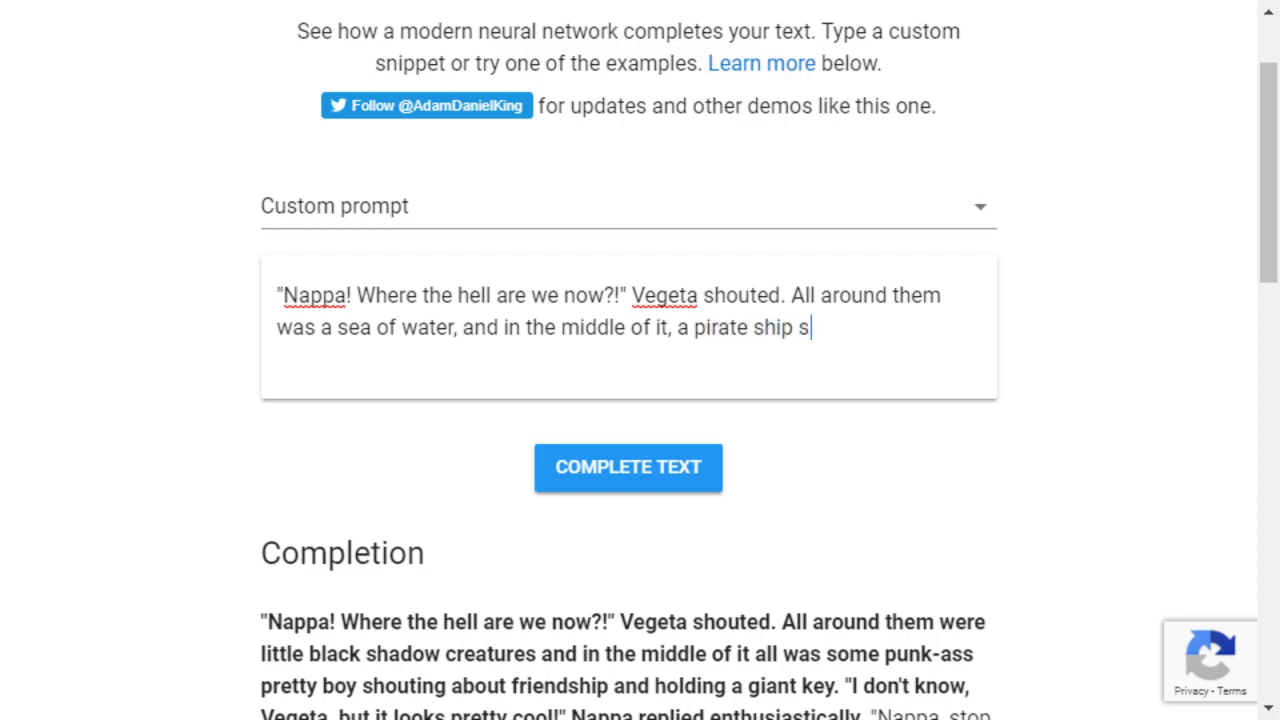
type("haped like some wri")
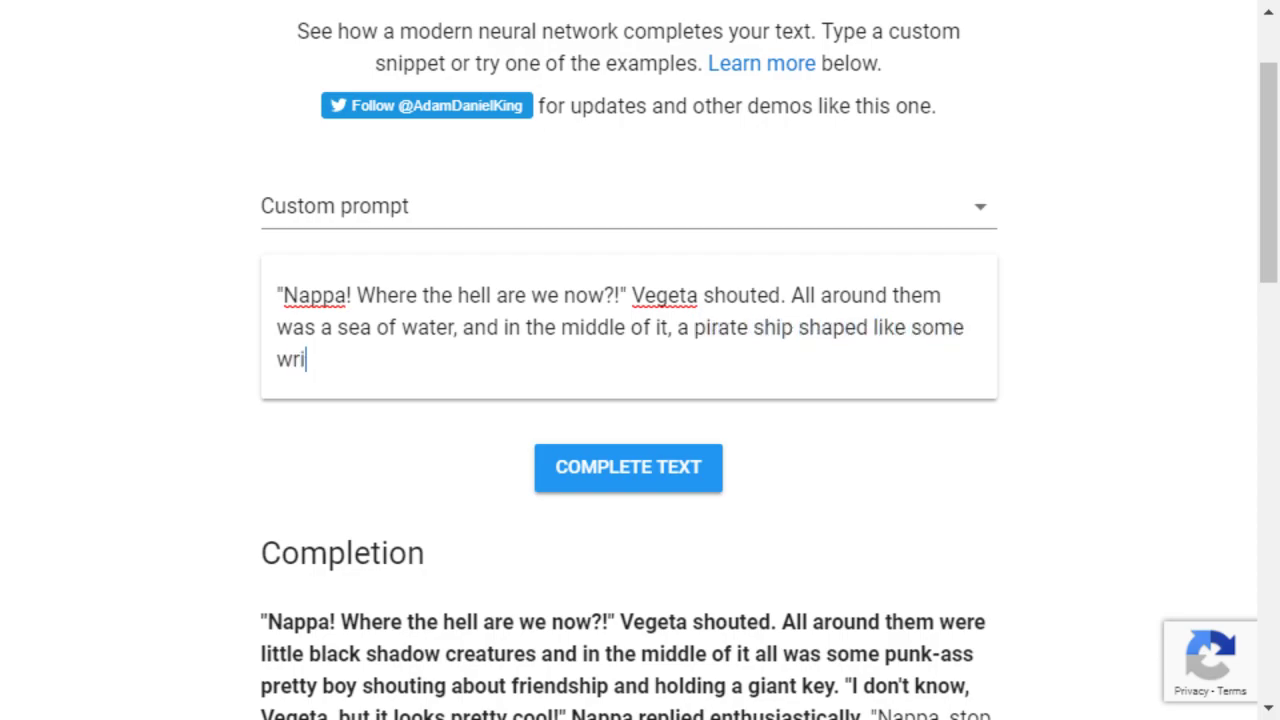
type("eird sheep th")
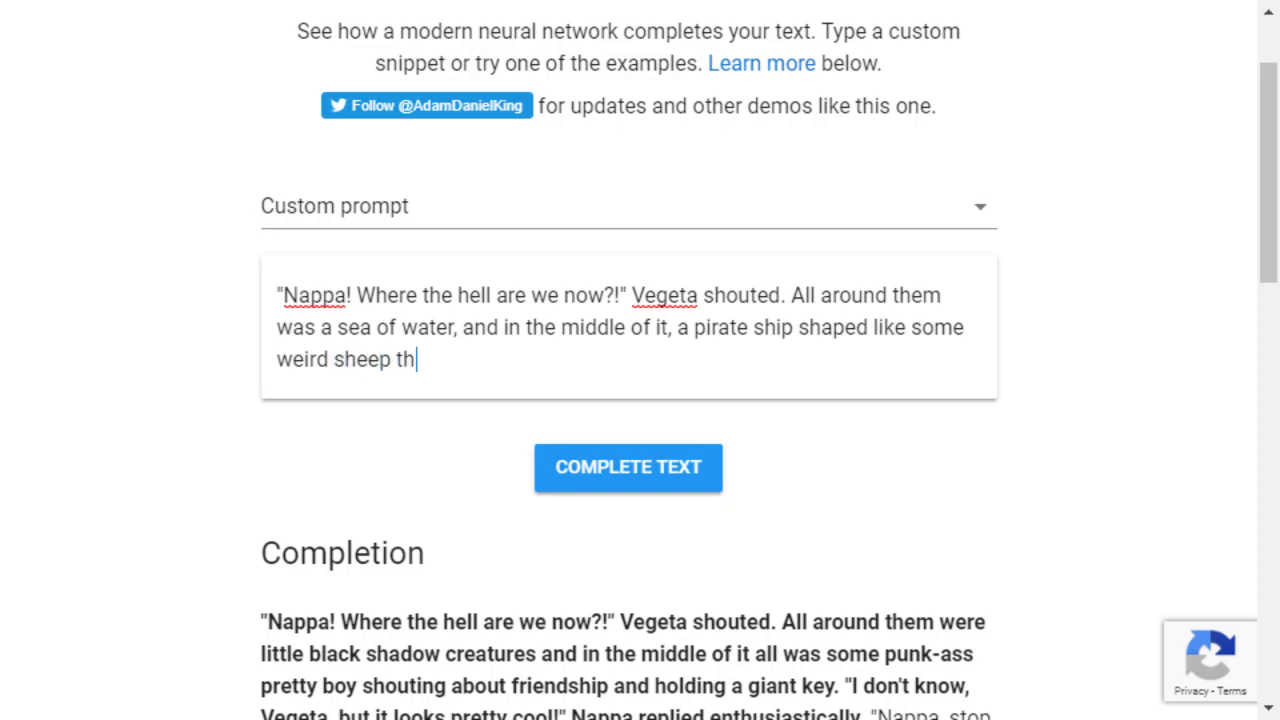
type("ing. \"")
Step: Finish the prompt with '"I'm gonna be king of the pirates!" Nappa cried.'
key("BackSpace")
key("BackSpace")
type("\"I'm gonna be king ")
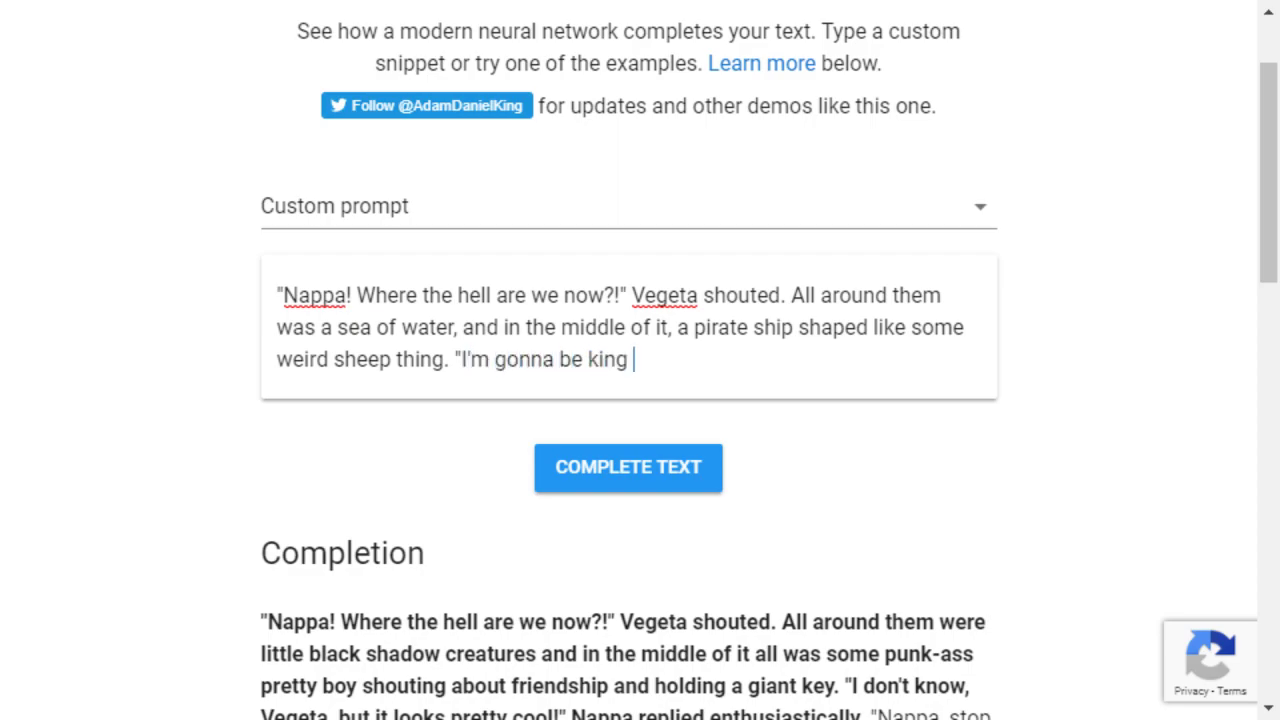
type("of the pirates!\" ")
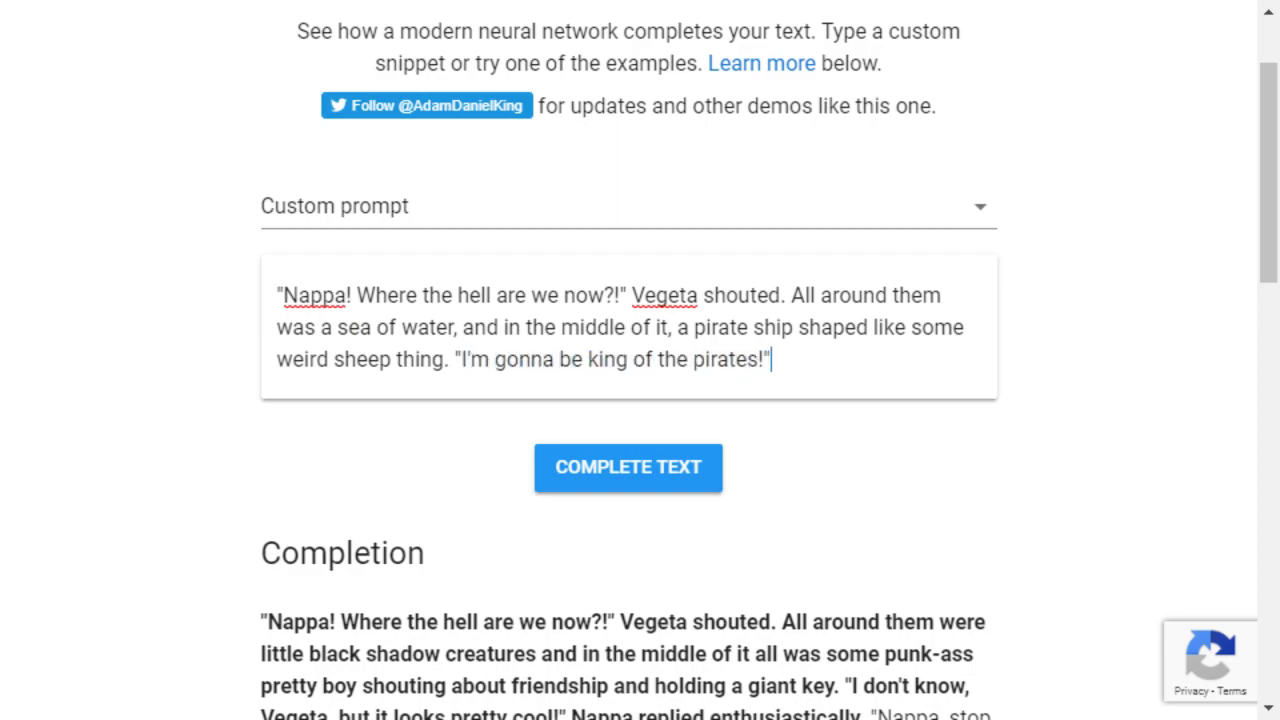
type("Nappa cried.")
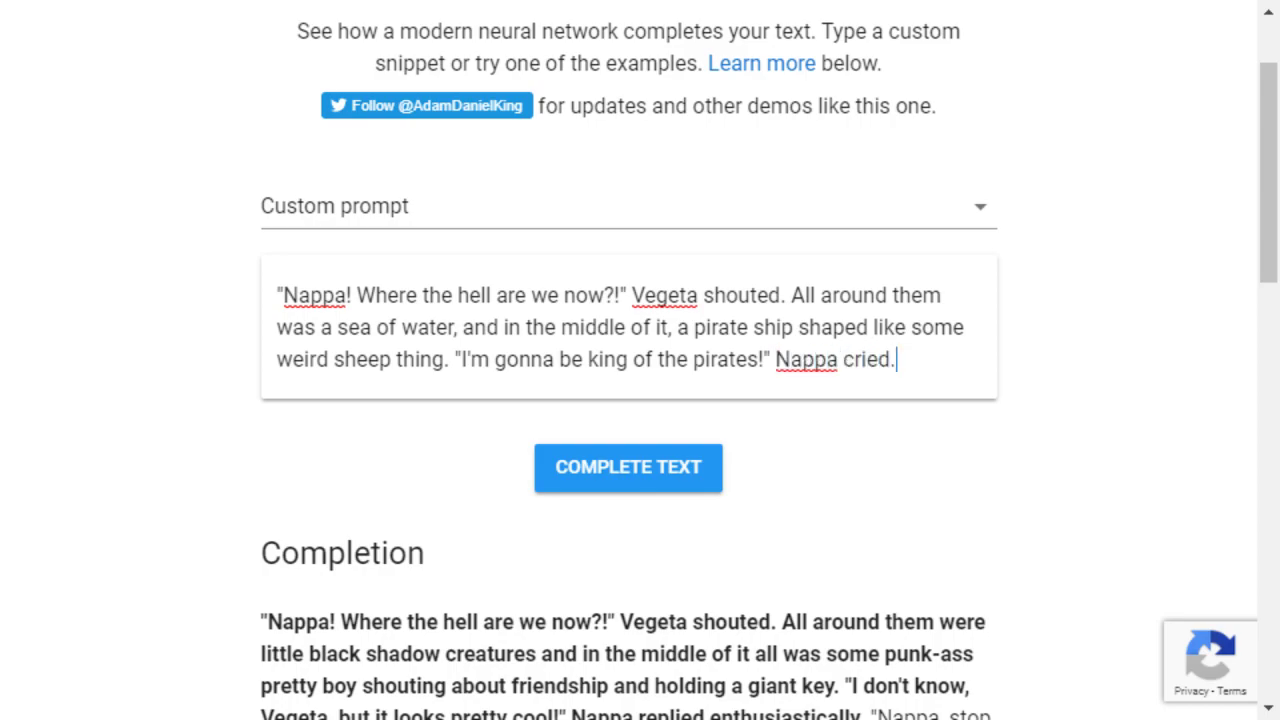
Step: Generate the completion of the pirate ship prompt and read it through to its end
left_click(628, 467)
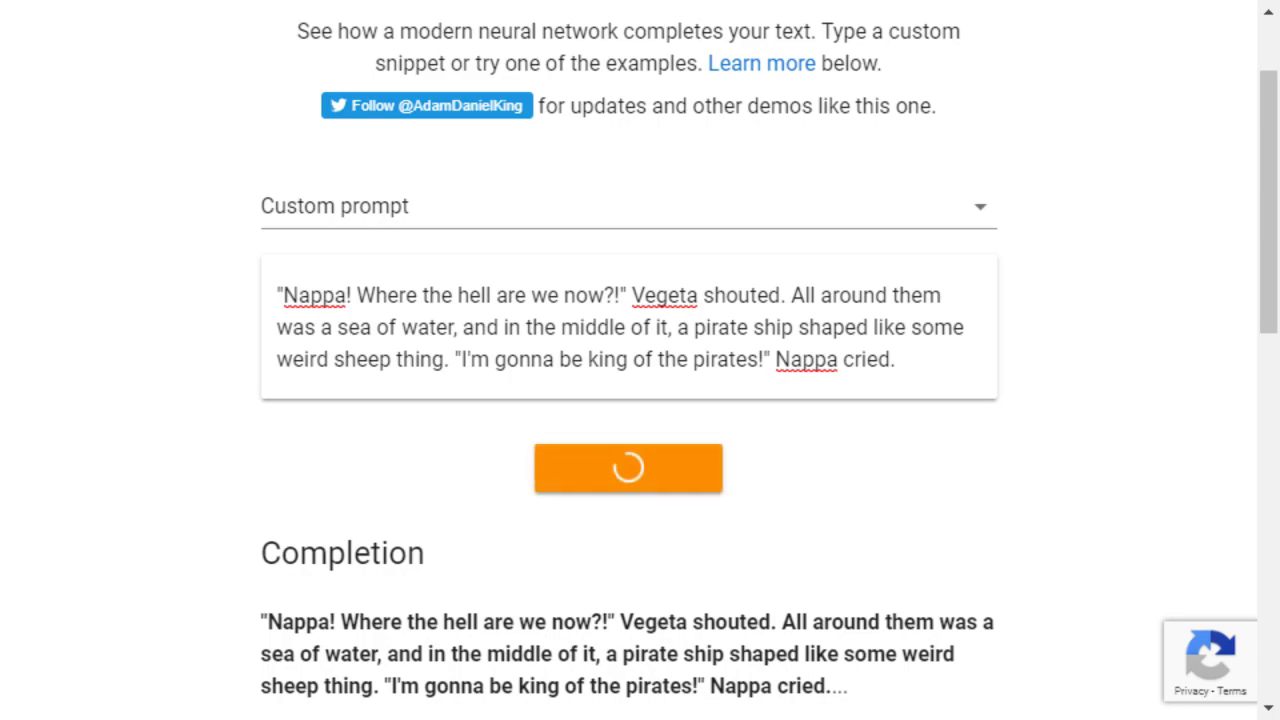
scroll(628, 467, "down", 3)
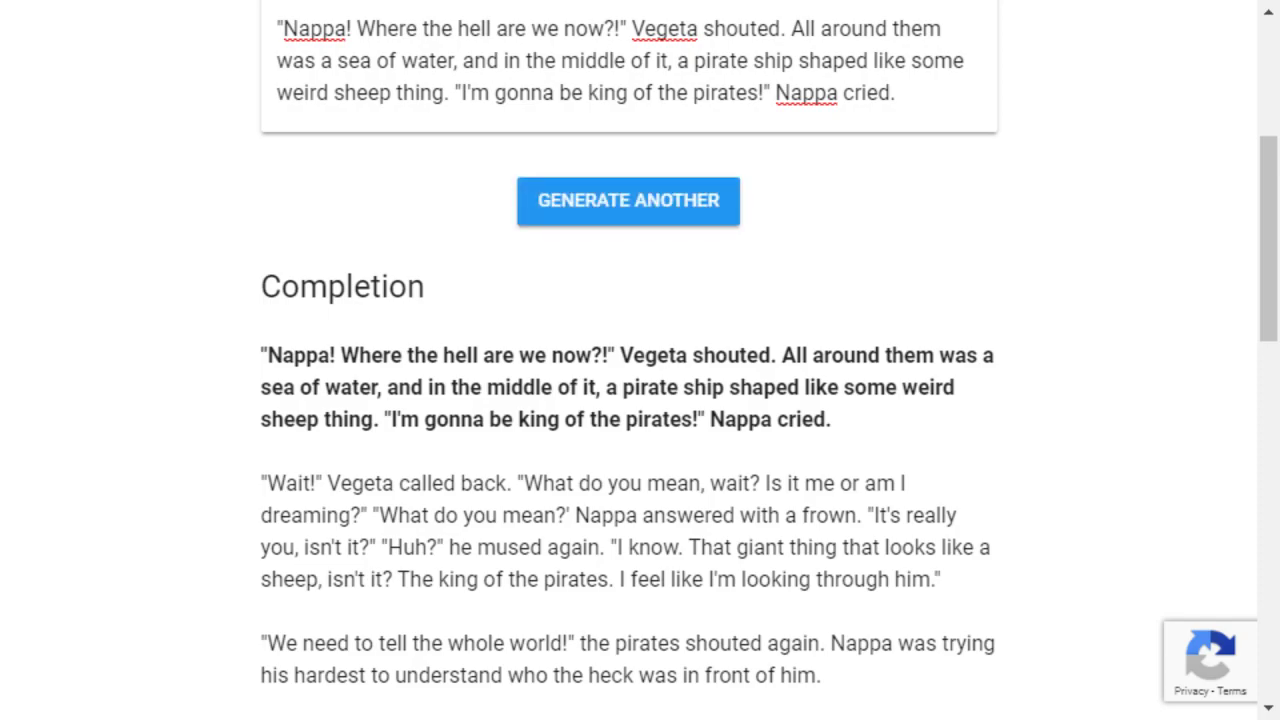
scroll(628, 400, "down", 3)
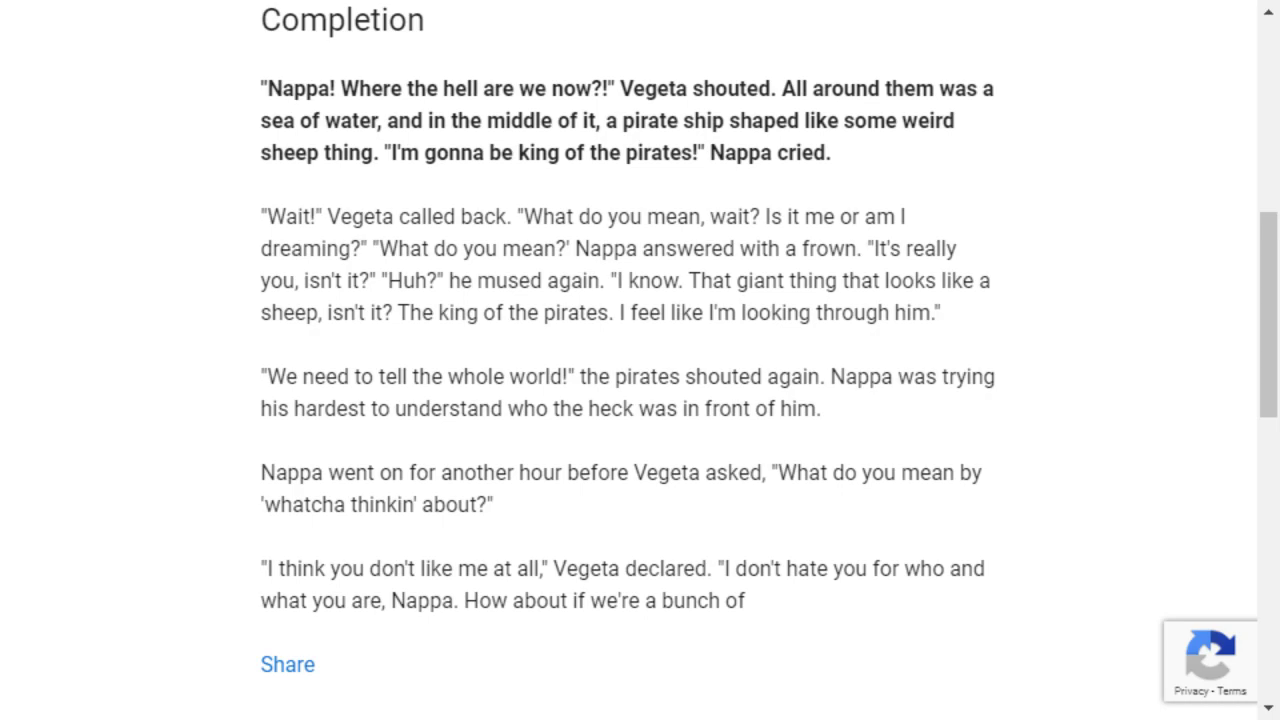
scroll(640, 360, "down", 2)
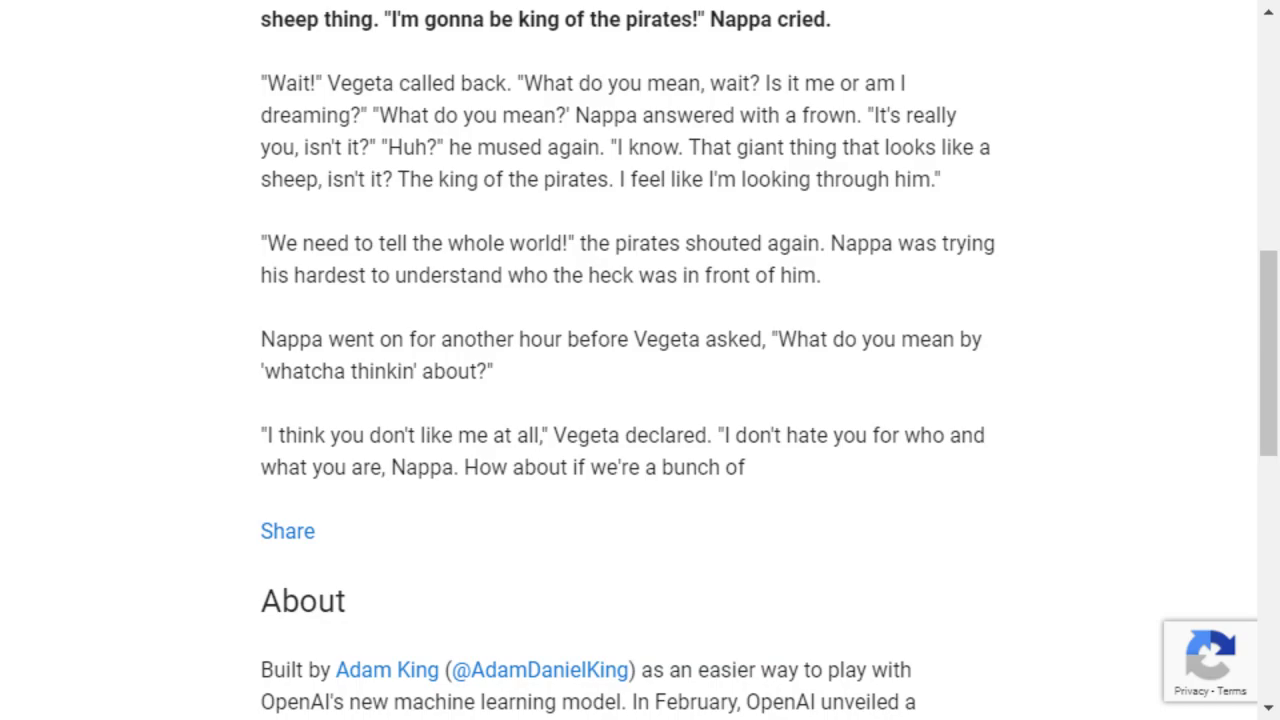
Step: Replace the whole prompt with '"Great galaxies!" Vegeta shouted.'
scroll(640, 360, "up", 7)
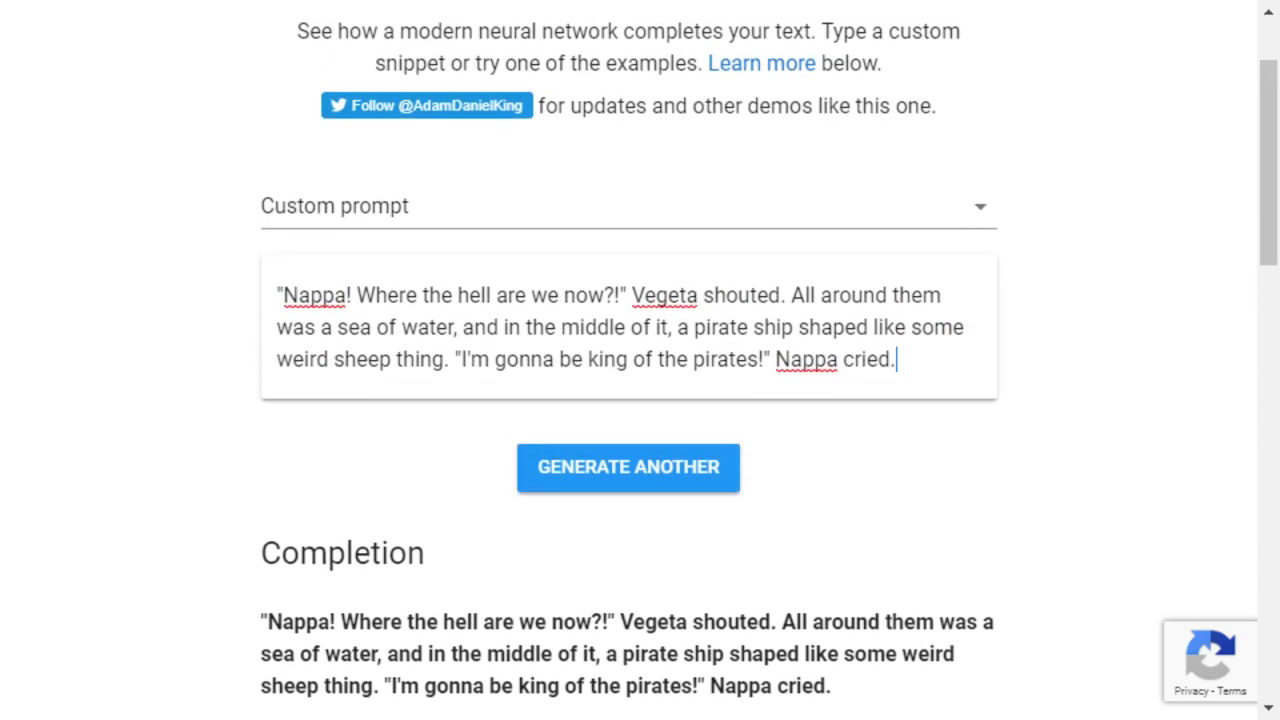
key("ctrl+a")
type("\"")
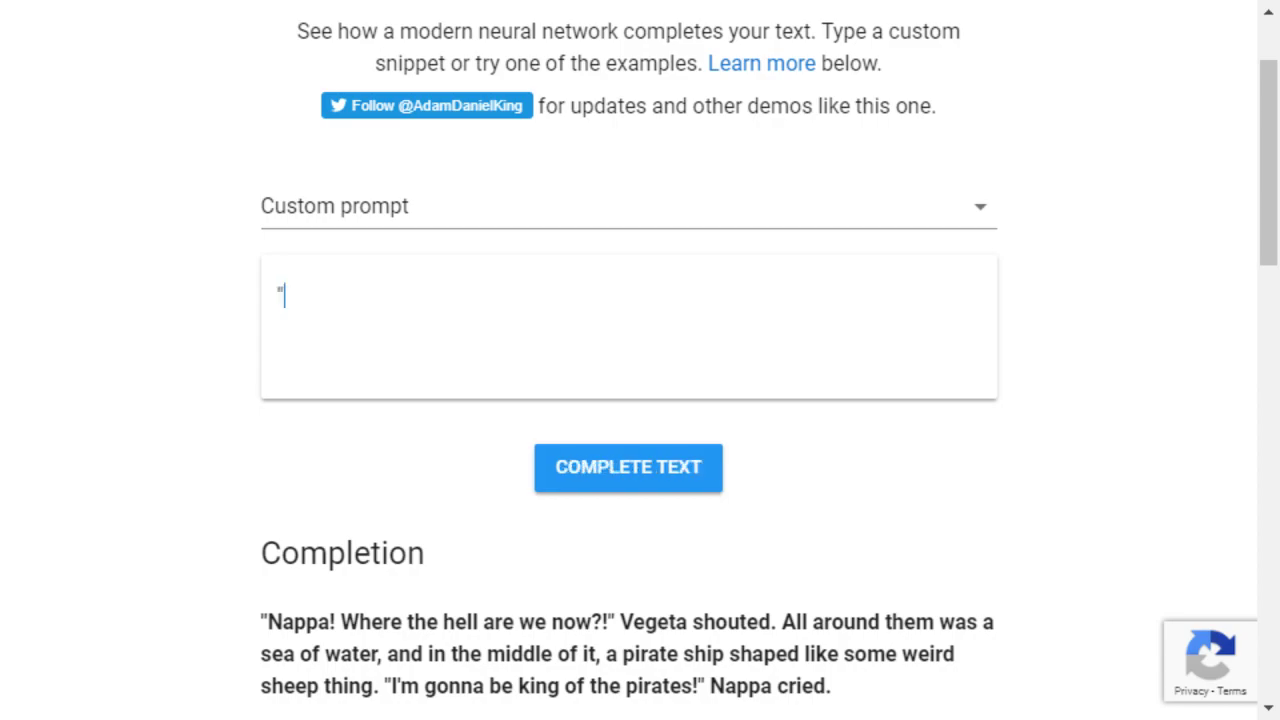
type("Great galaxies!")
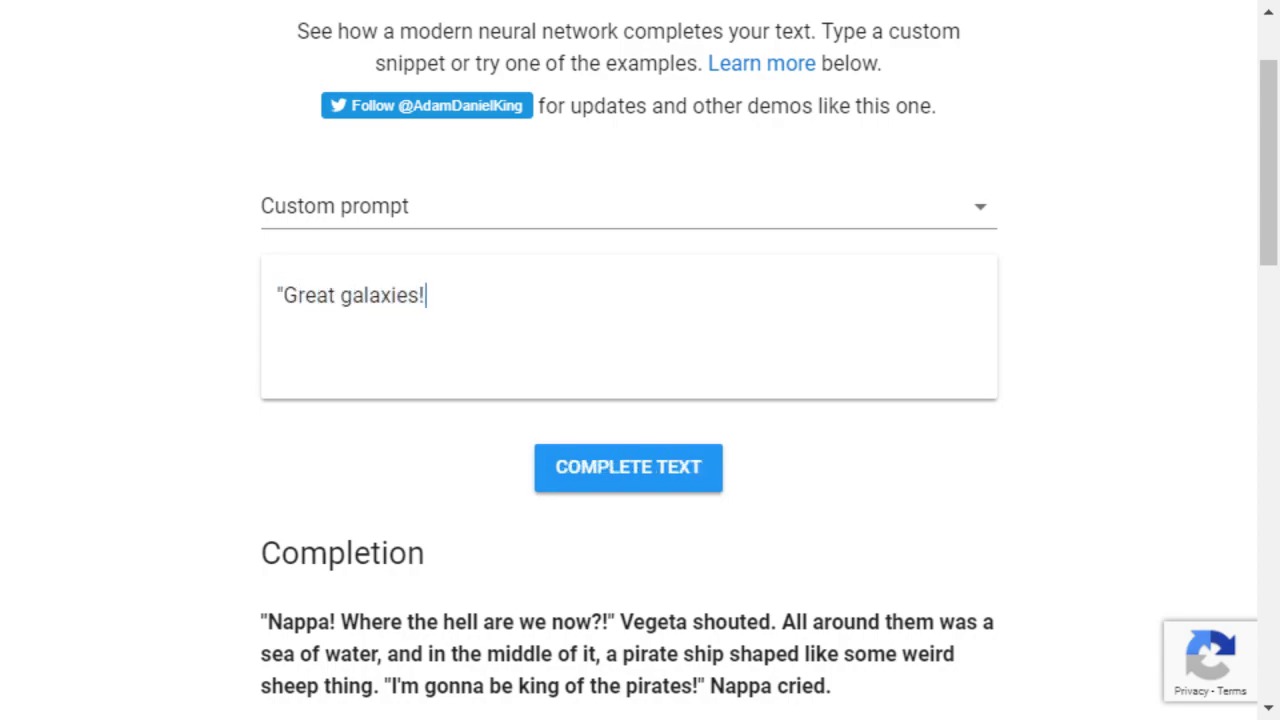
type("\" Vegeta shouted.")
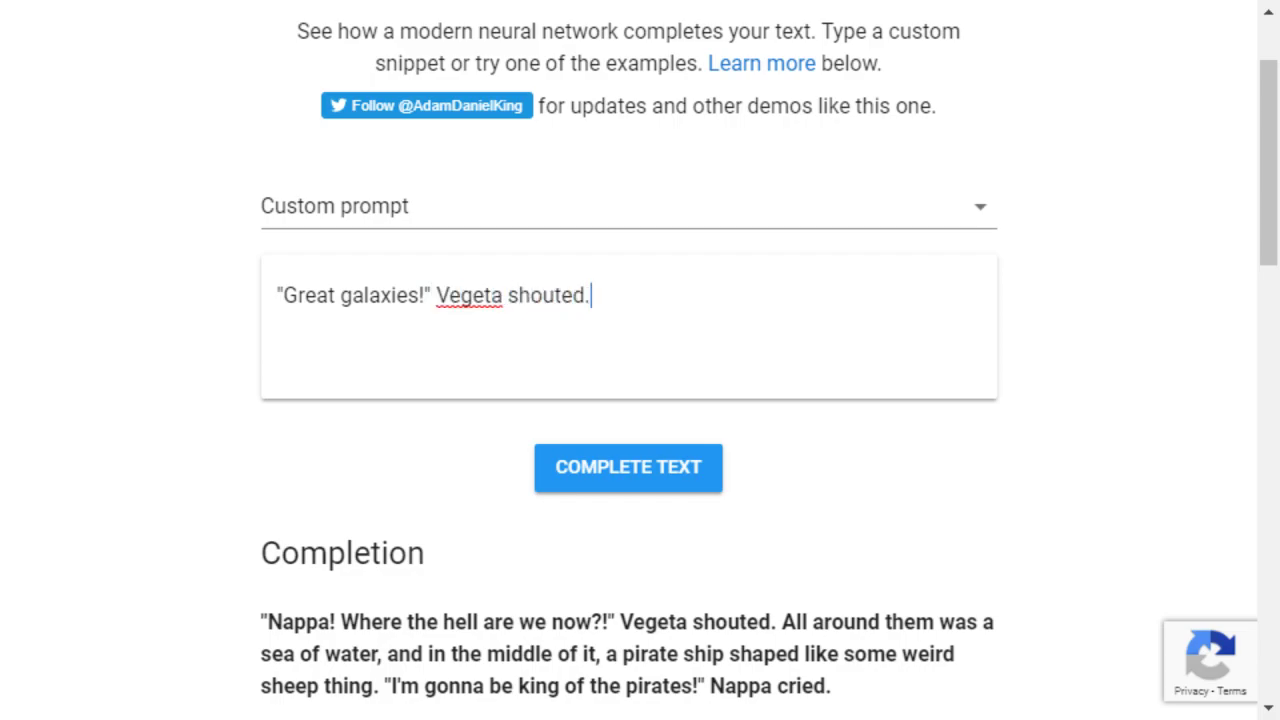
Step: Change "galaxies" to "galaxy" in the prompt and return to the end of the sentence
key("Left")
key("Left")
key("Left")
key("Left")
key("Left")
key("Left")
key("Left")
key("Left")
key("Left")
key("Left")
key("Left")
key("Left")
key("Left")
key("Left")
key("Left")
key("Left")
key("Left")
key("Left")
key("Left")
key("Left")
key("Left")
key("shift+Right")
key("shift+Right")
key("shift+Right")
type("y")
key("Right")
key("ctrl+Right")
key("ctrl+Right")
key("ctrl+Right")
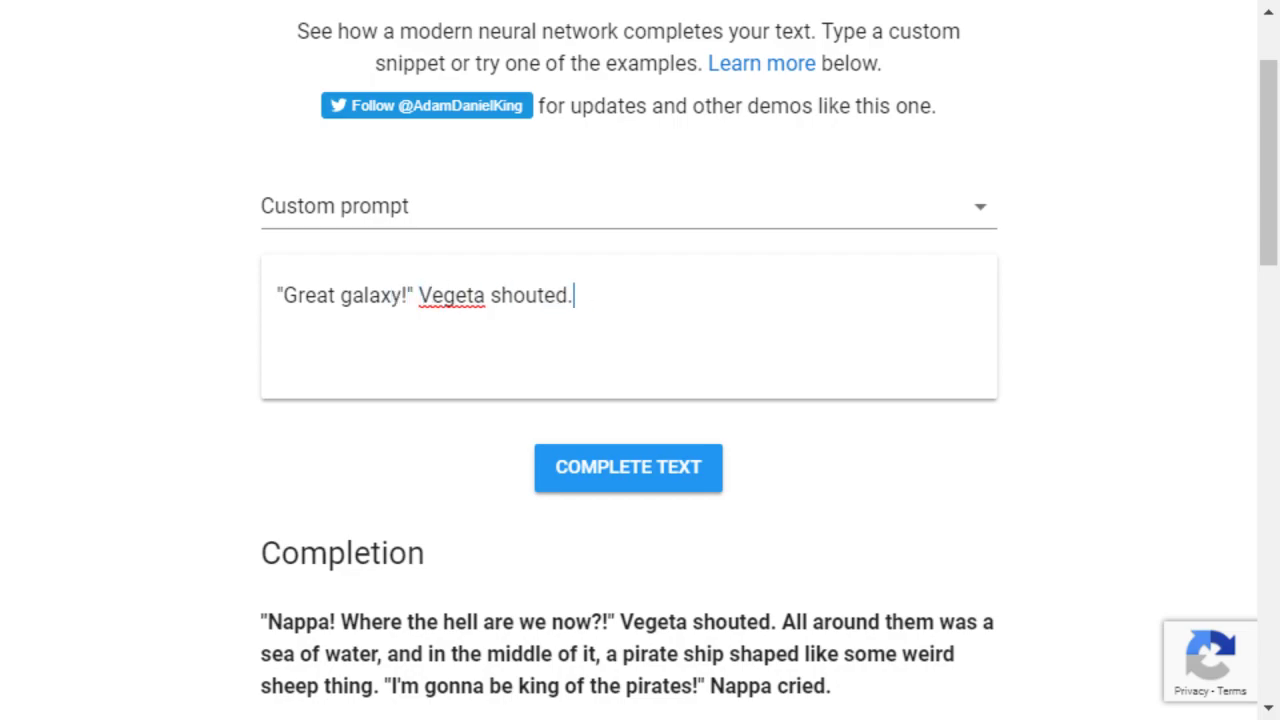
Step: Add "Nappa looked at him with confusion after this unexpected outburst." to the prompt
type("Nappa looked at him wit")
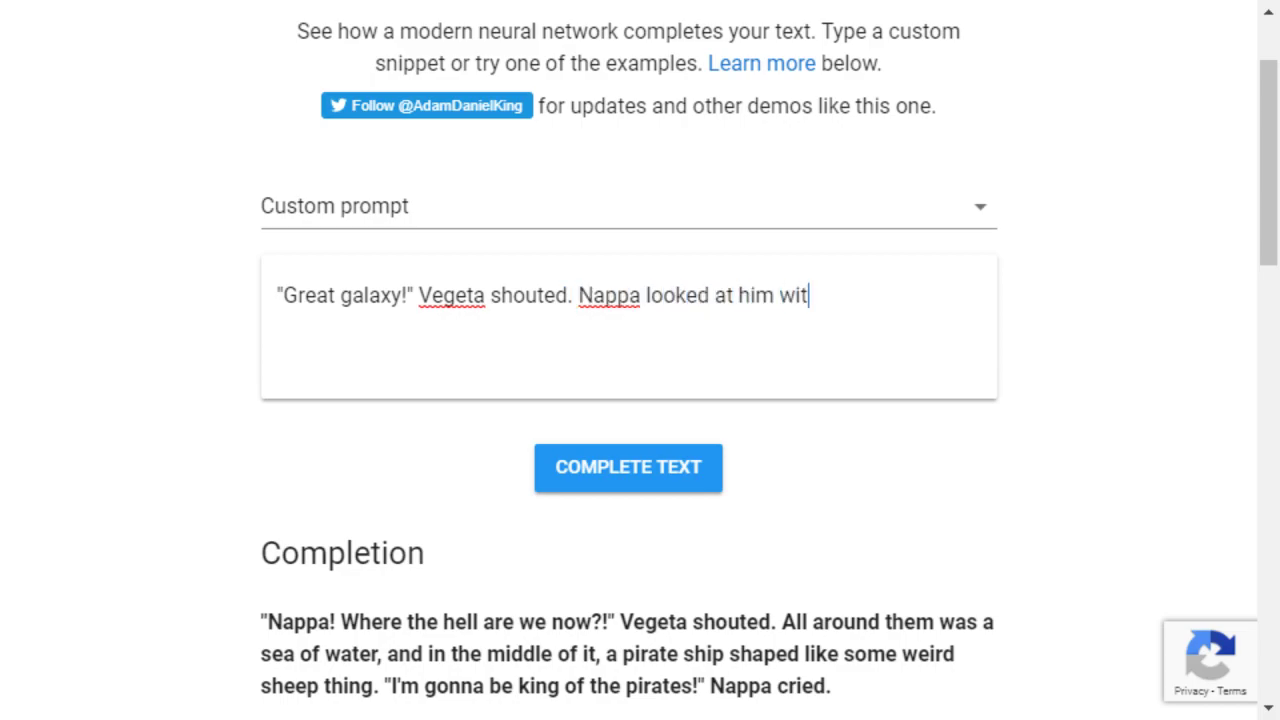
type("h confusion after t")
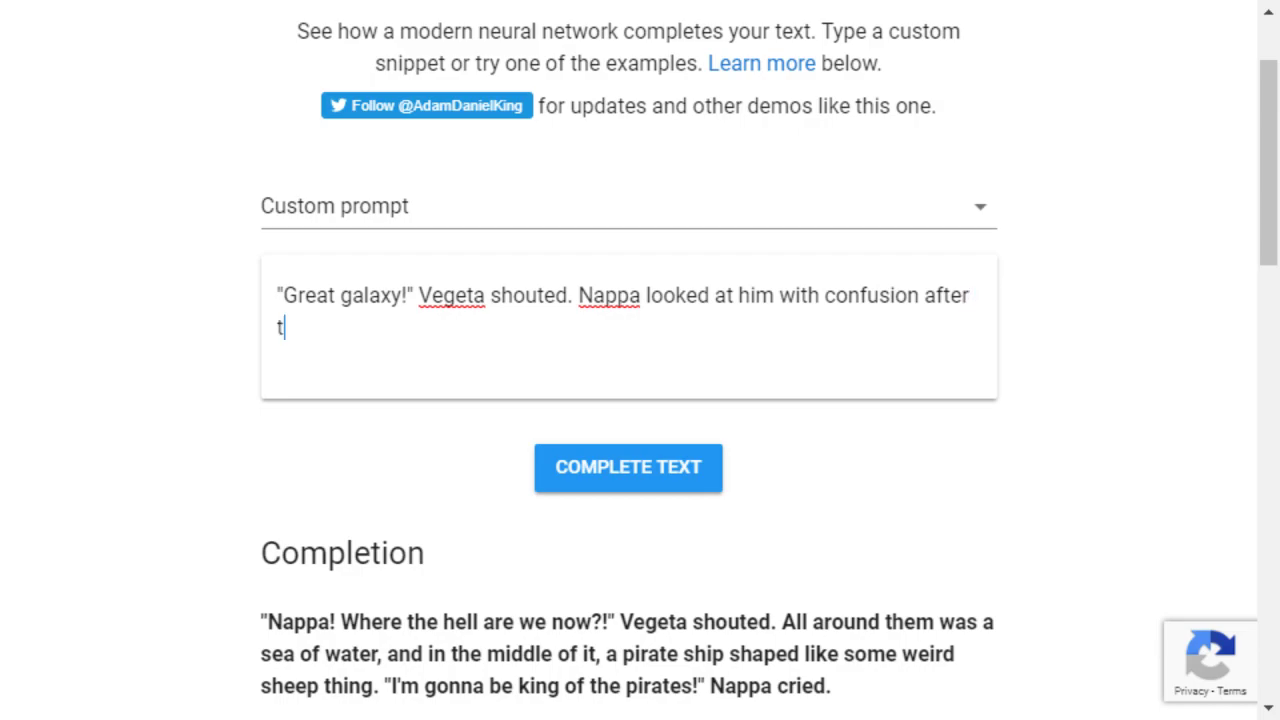
type("his unexpected ")
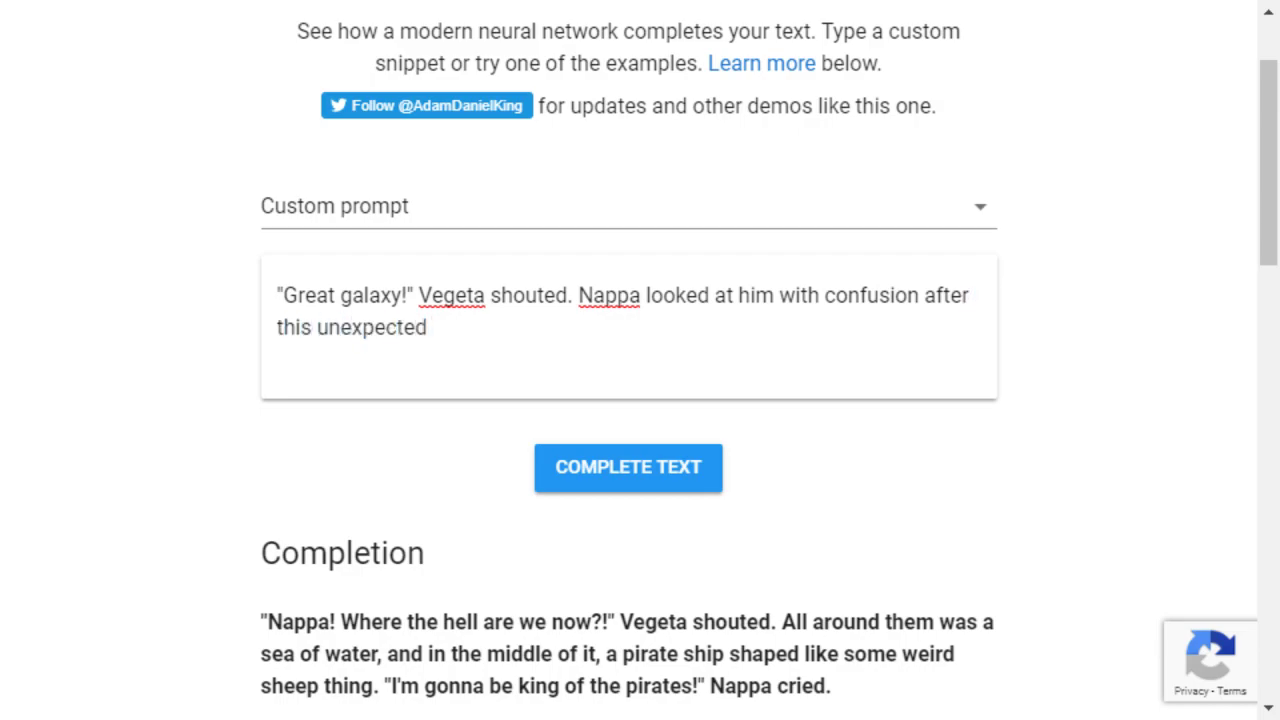
type("outburst.")
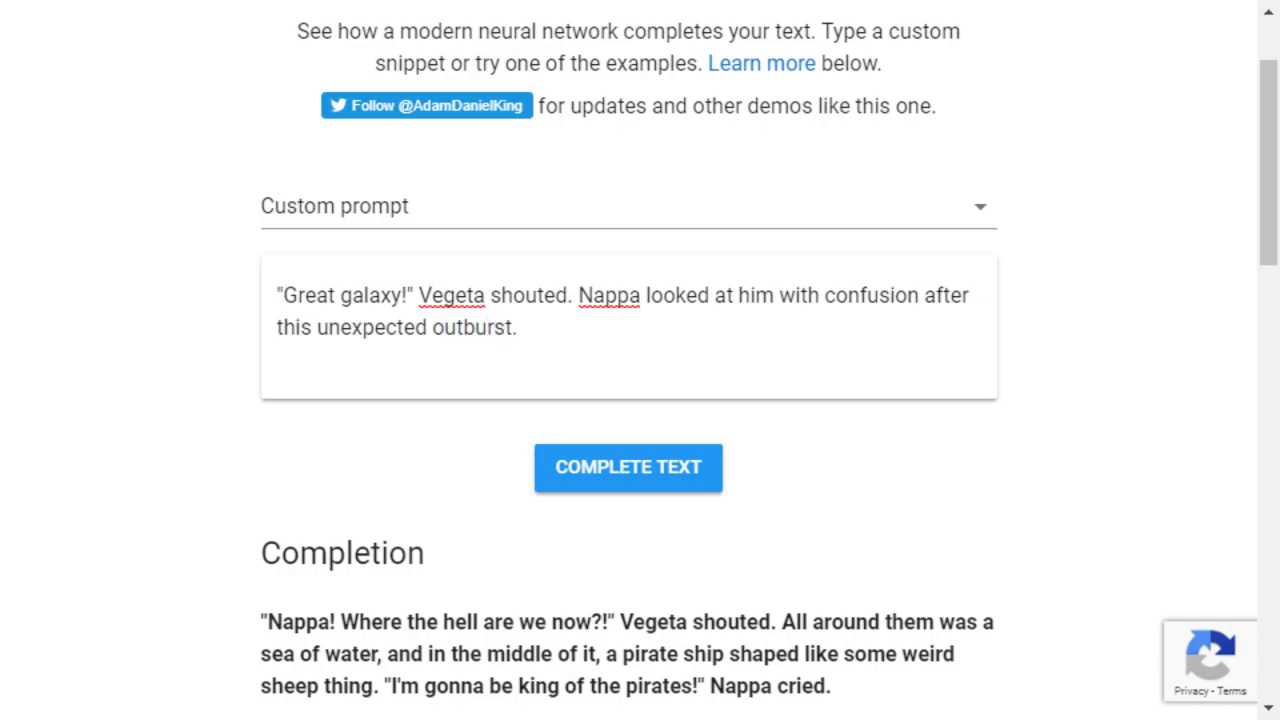
Step: Finish the prompt with '"Uh, what was that, Vegeta?" "Son of a Namek!" he then cried, failing to answer Nappa's question.'
type(" \"Uh, what was th")
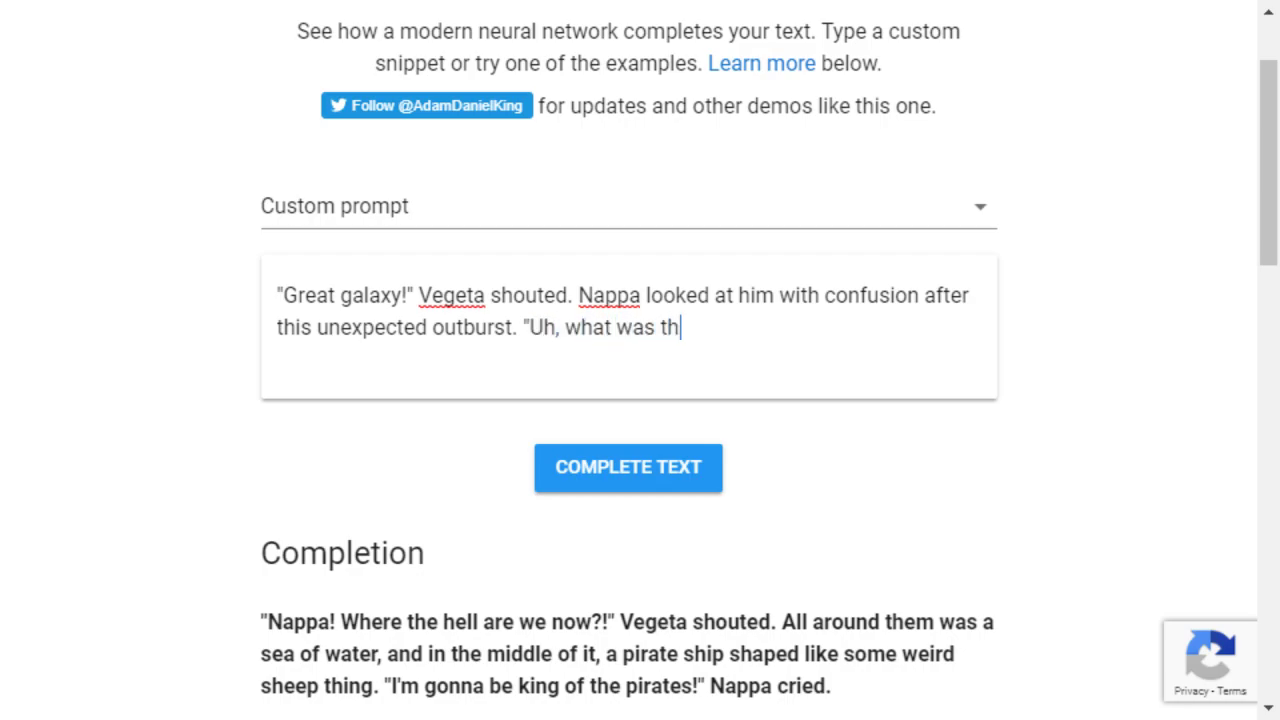
type("at, Vegeta?\"")
type("\"")
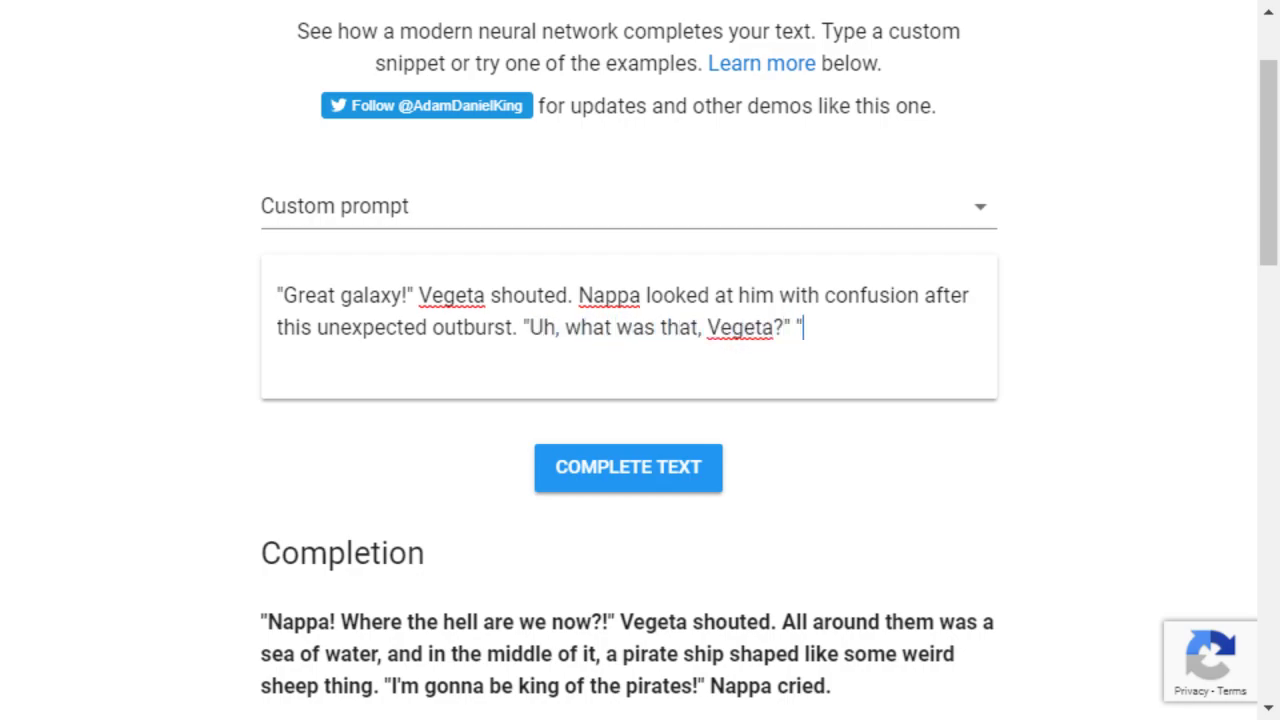
type("Son of a N")
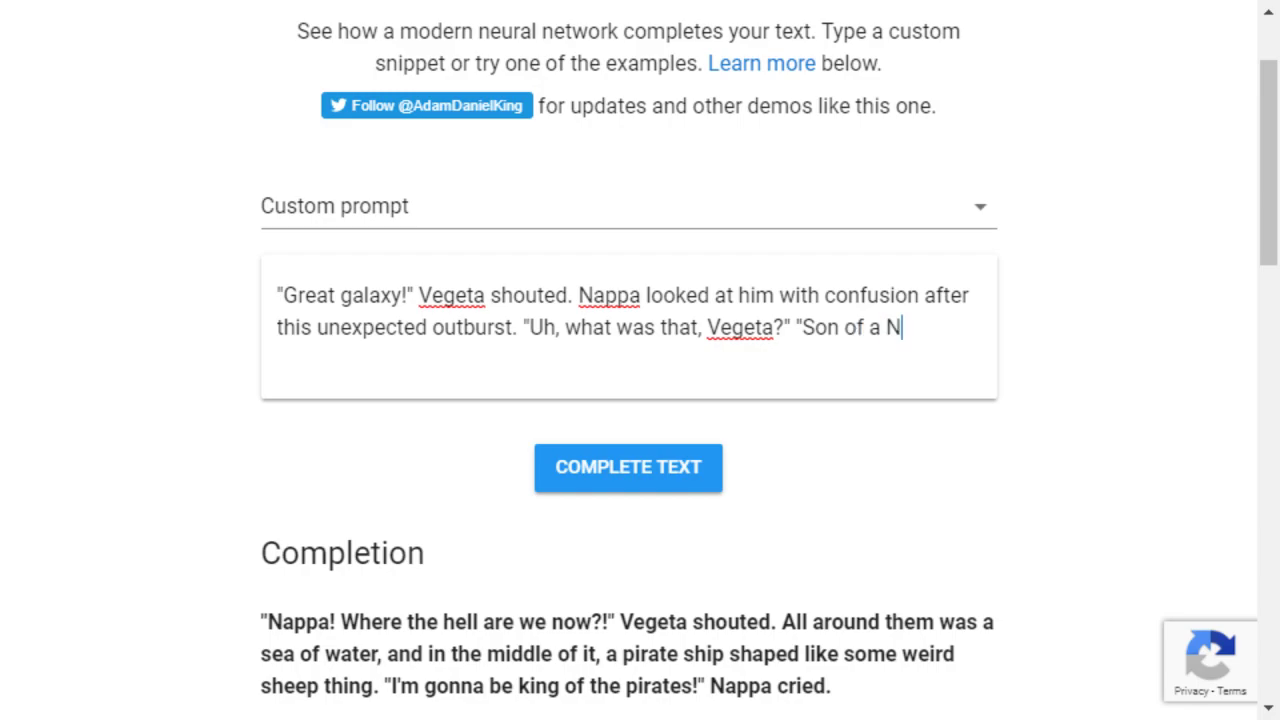
type("amek!\" he ")
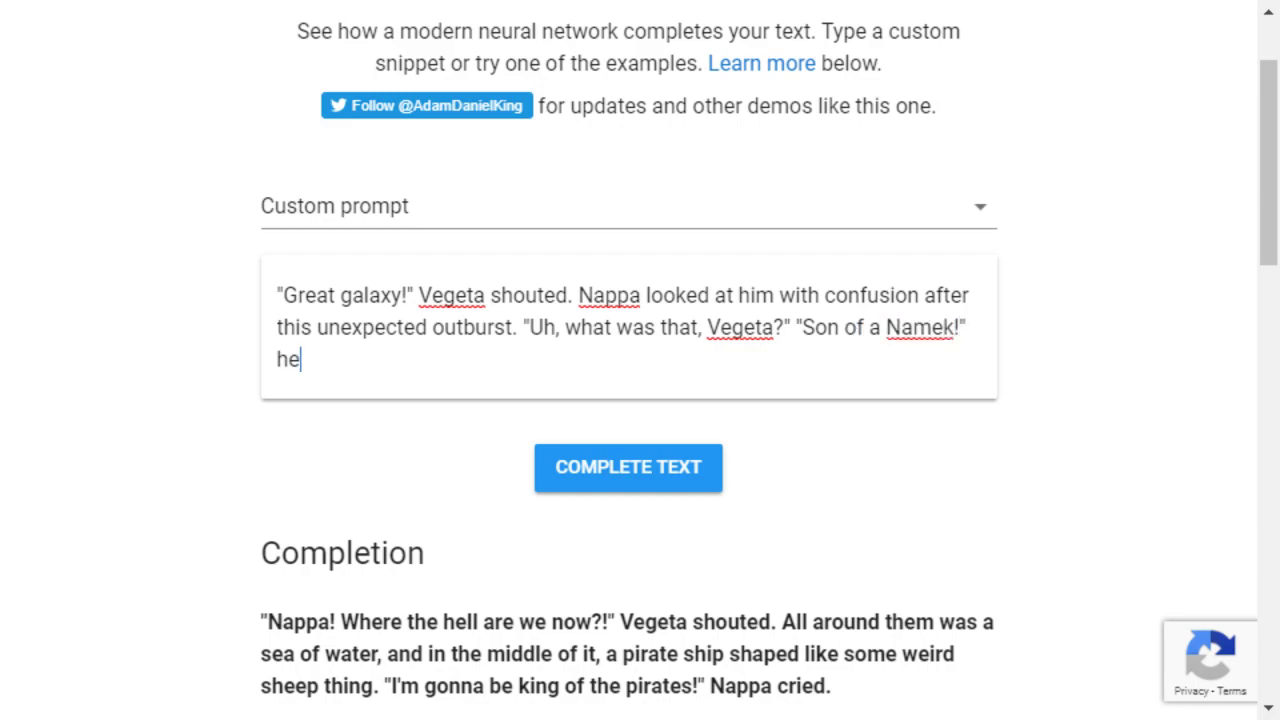
type("then cried, failing to ")
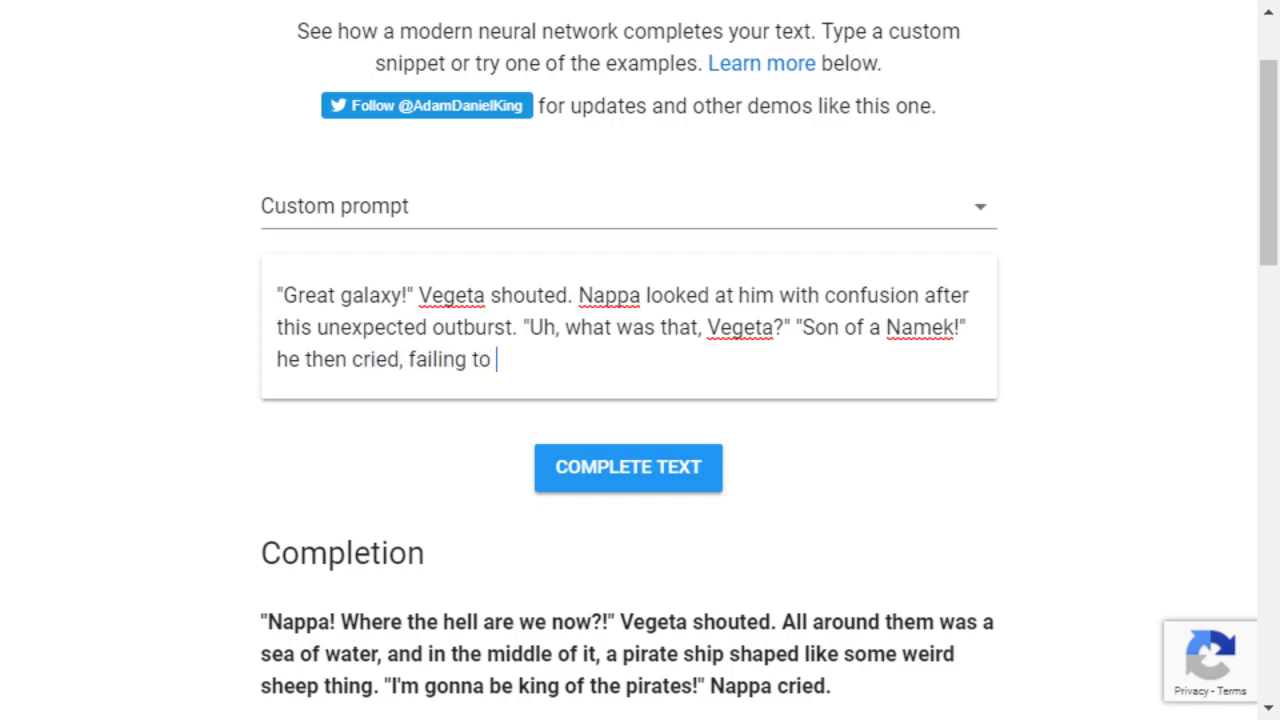
type("answer Nappa's question.")
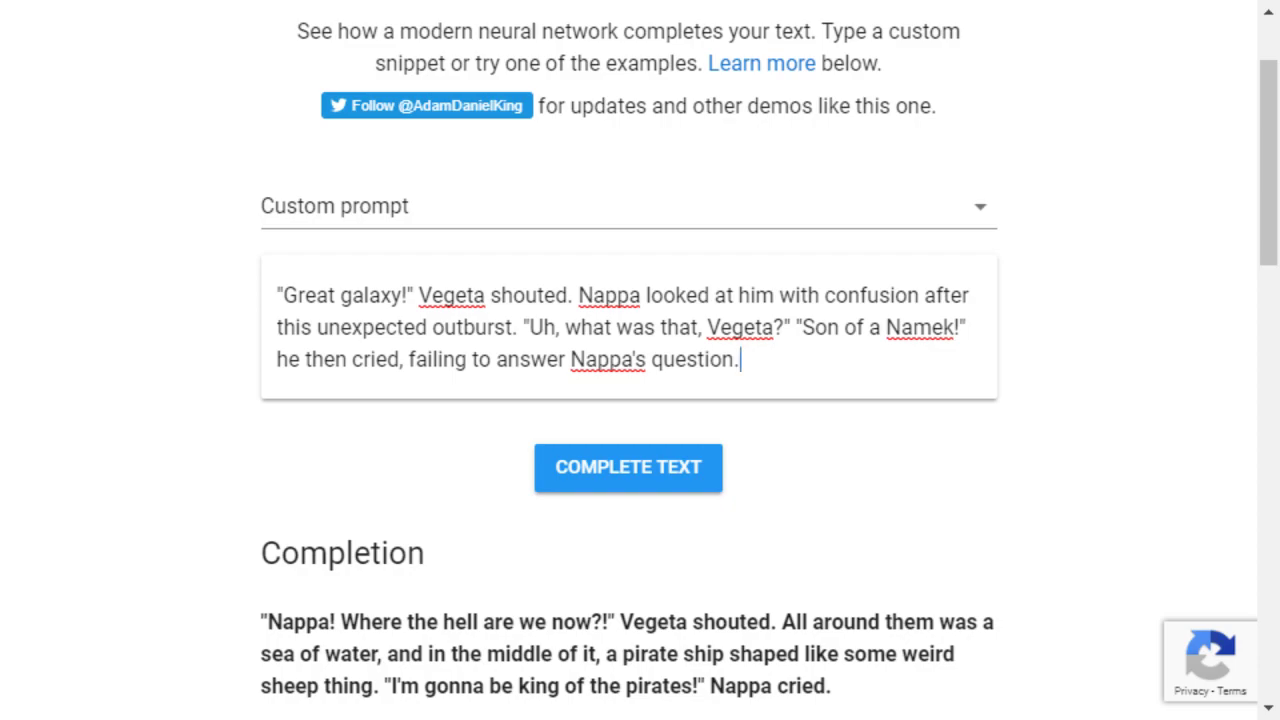
Step: Generate the completion of the "Great galaxy!" prompt and read it through to its end
left_click(628, 467)
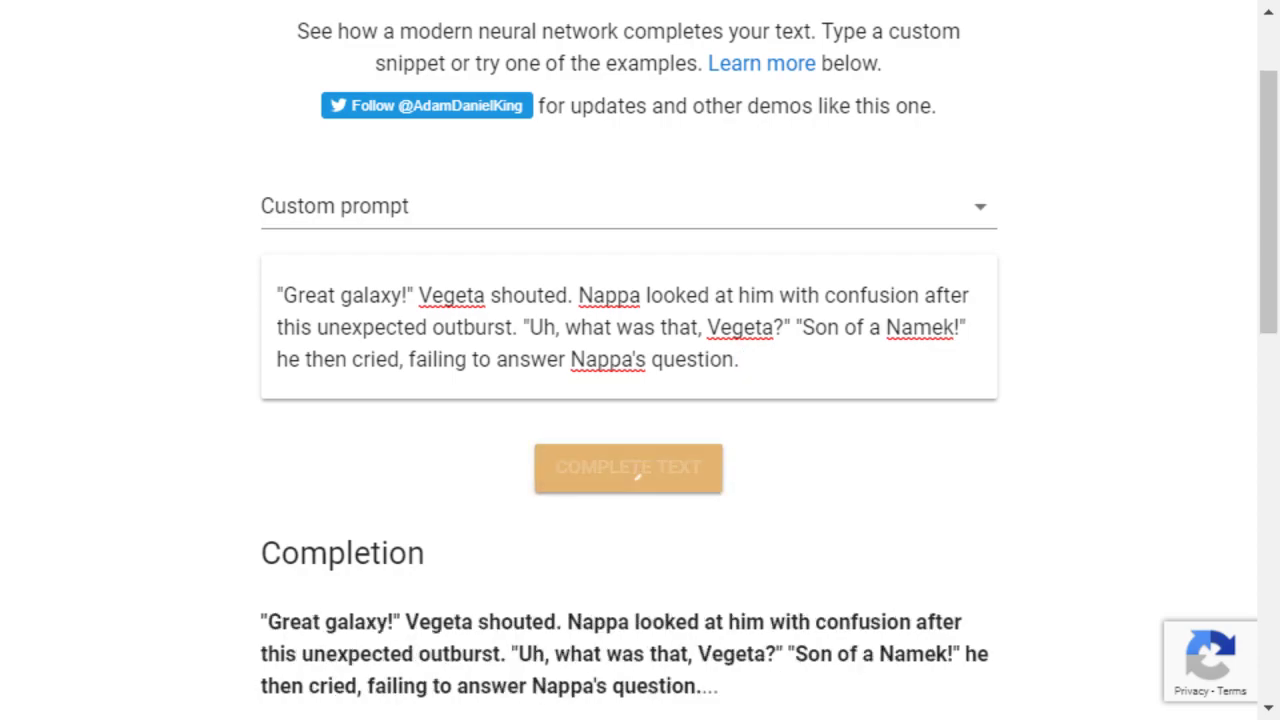
scroll(628, 400, "down", 1)
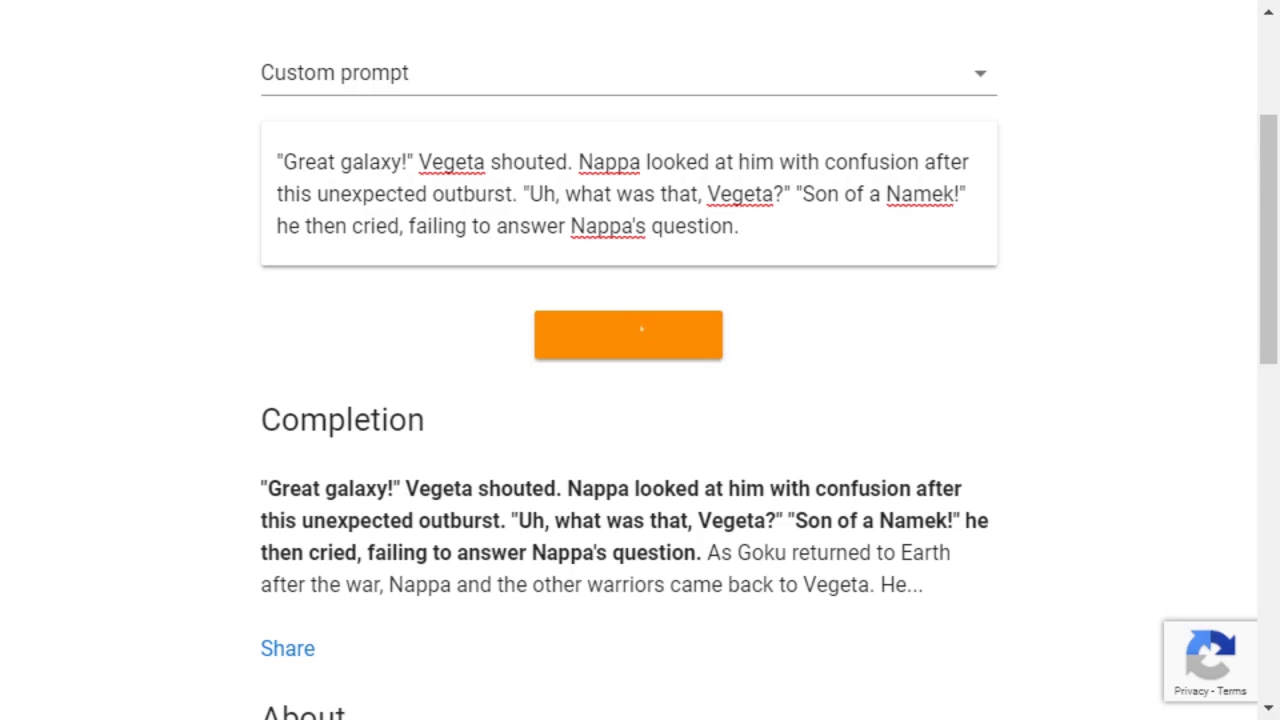
scroll(628, 400, "down", 1)
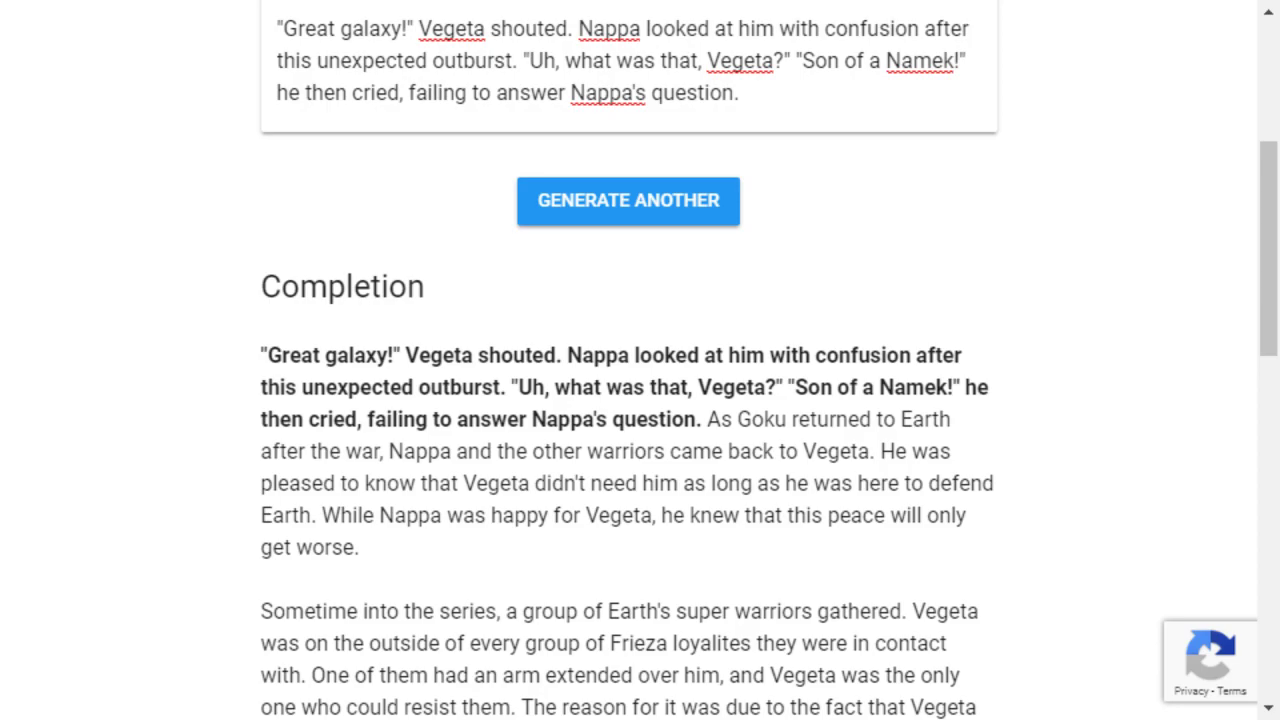
scroll(640, 360, "down", 2)
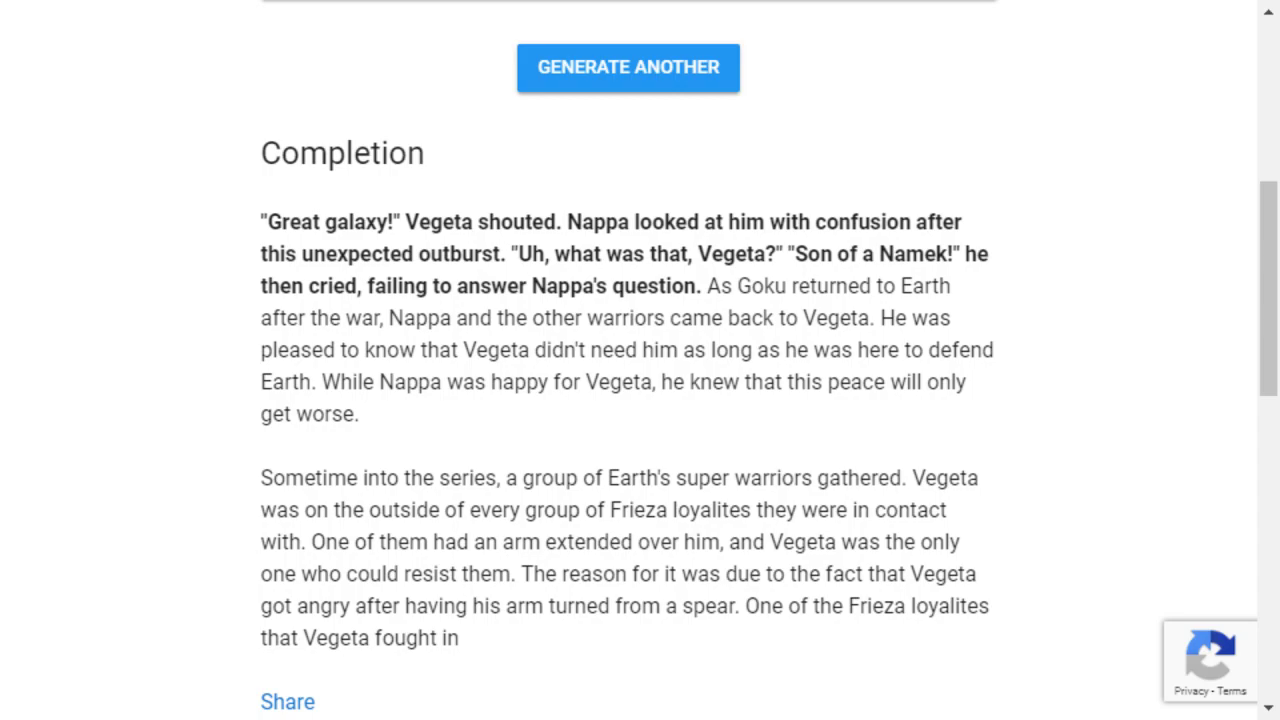
Step: Replace the "Great galaxy!" prompt with "Frieza looked around his ship, barking orders at his subordinates."
scroll(640, 360, "down", 2)
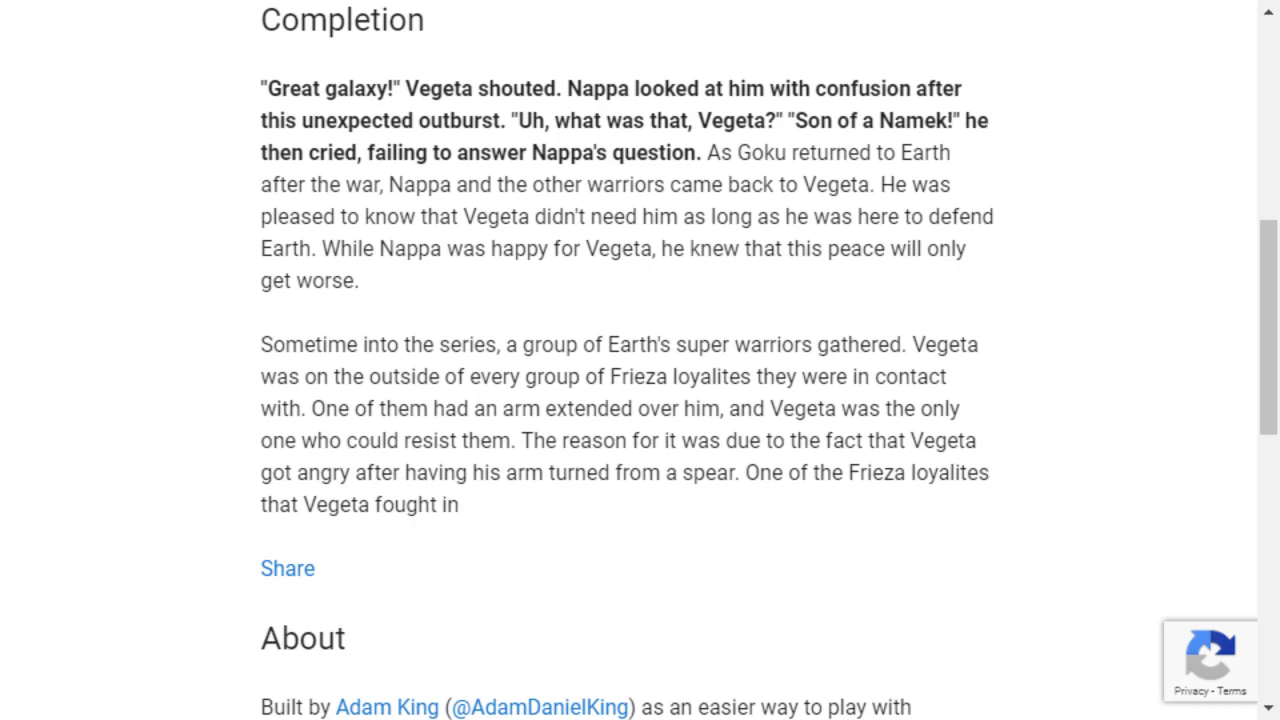
scroll(640, 360, "up", 4)
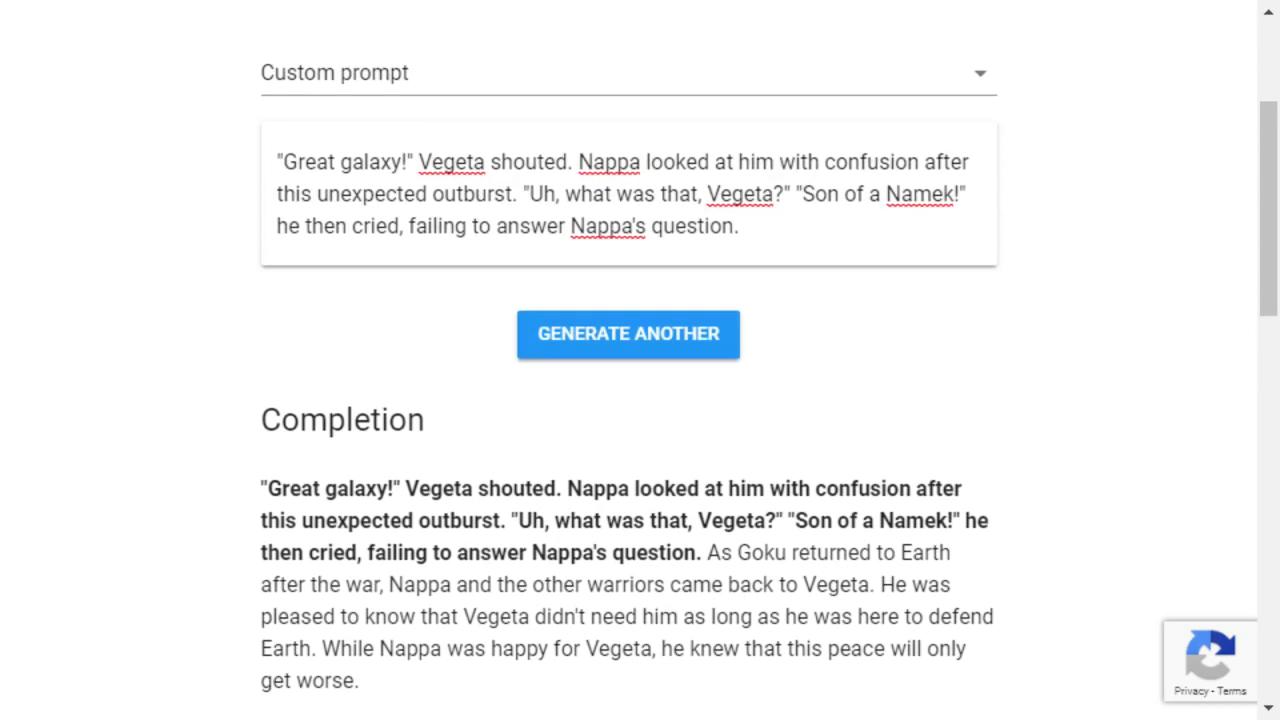
scroll(640, 360, "up", 3)
left_click_drag(740, 492, 277, 428)
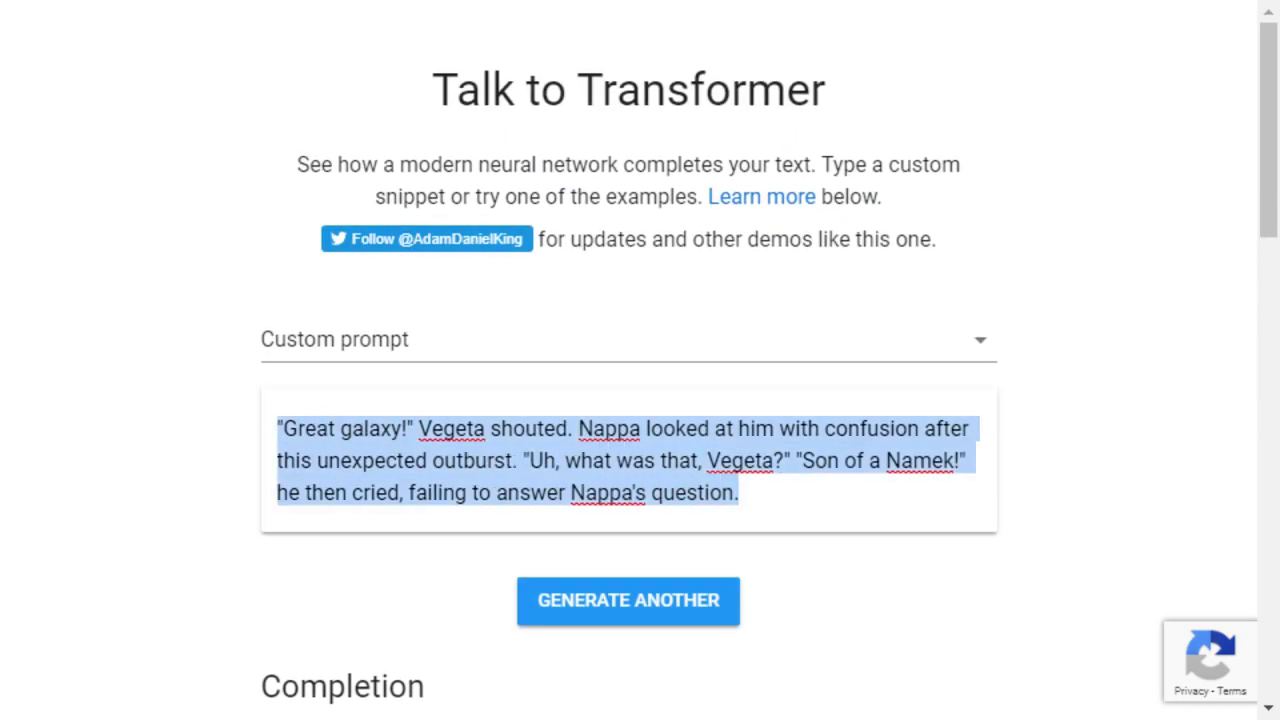
key("BackSpace")
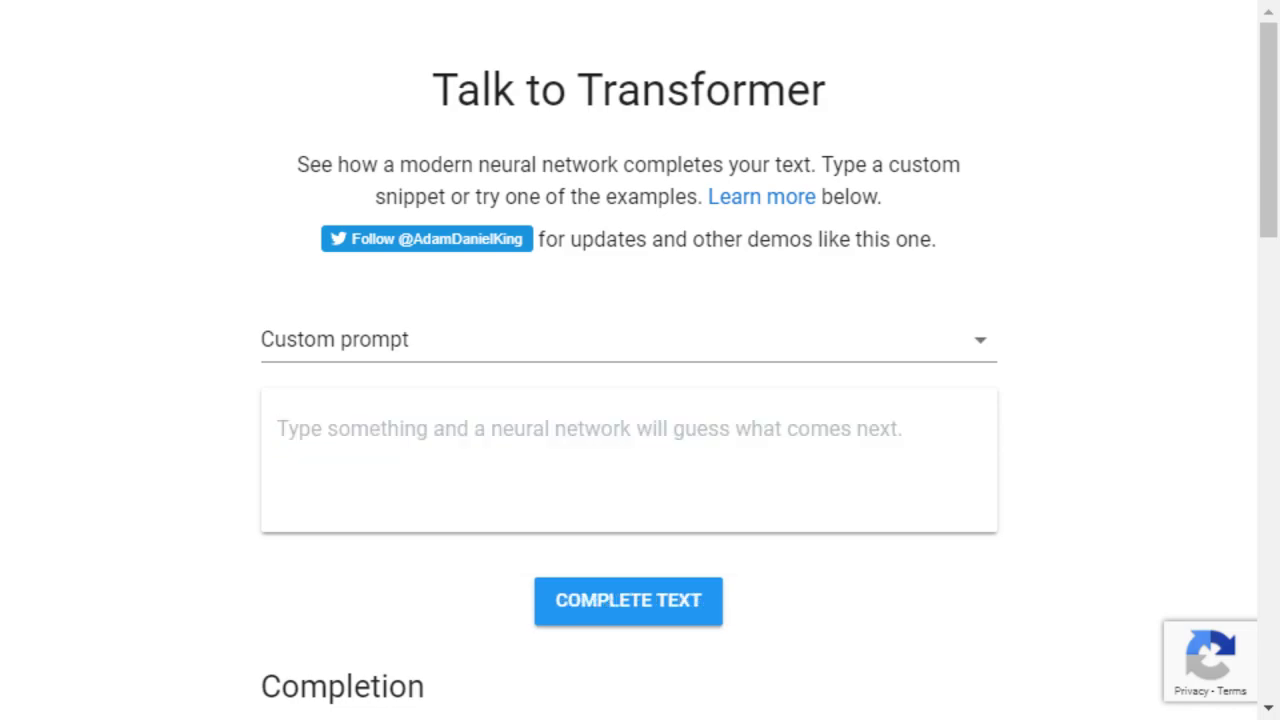
type("Frie")
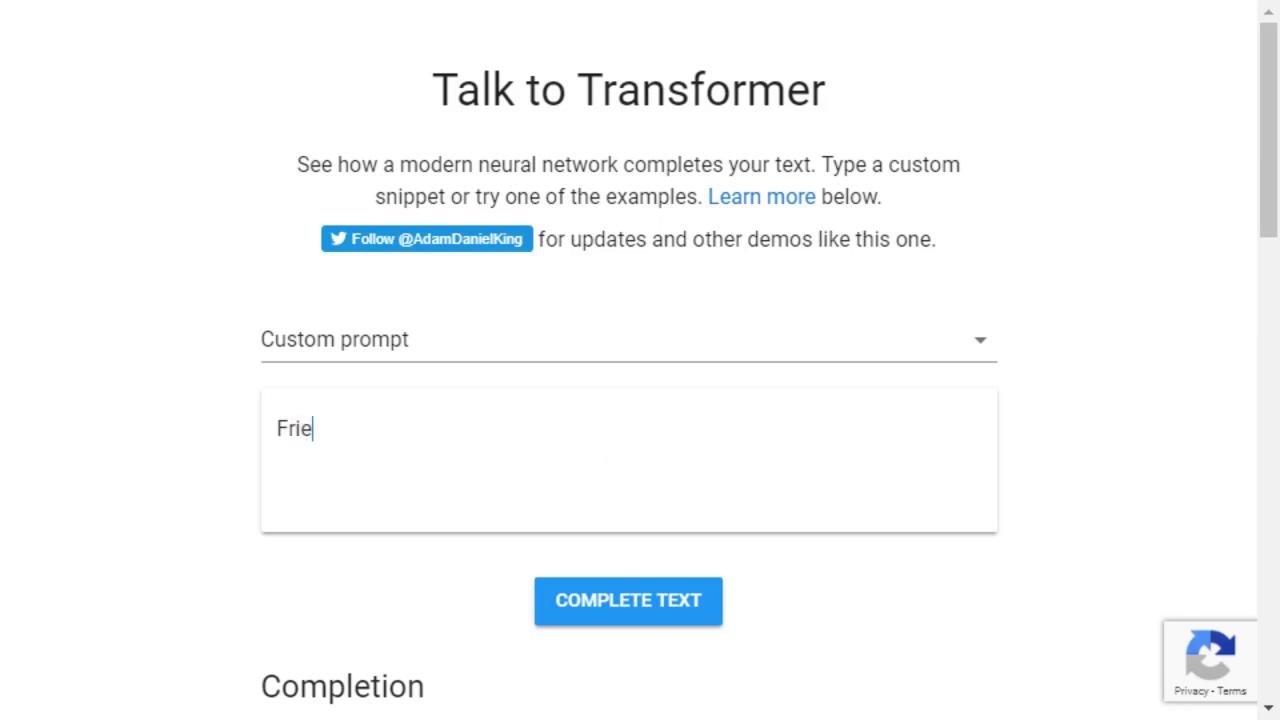
type("za looked around ")
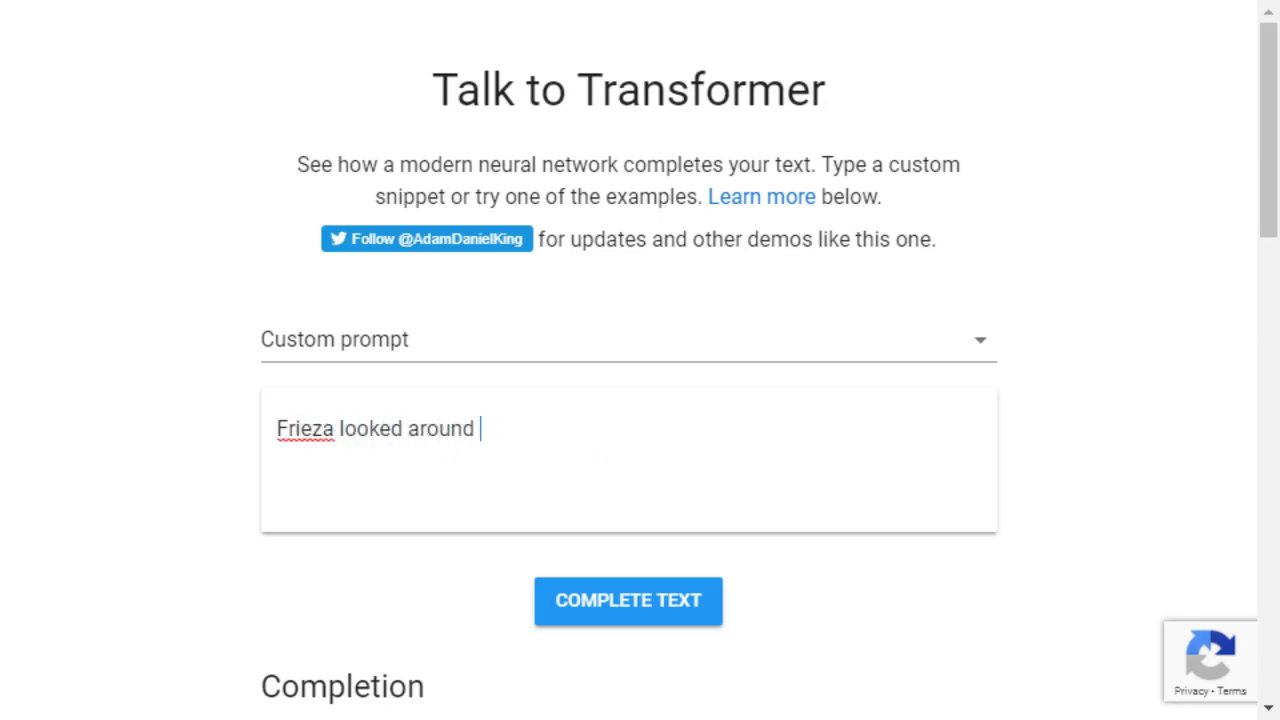
type("his ship, barking")
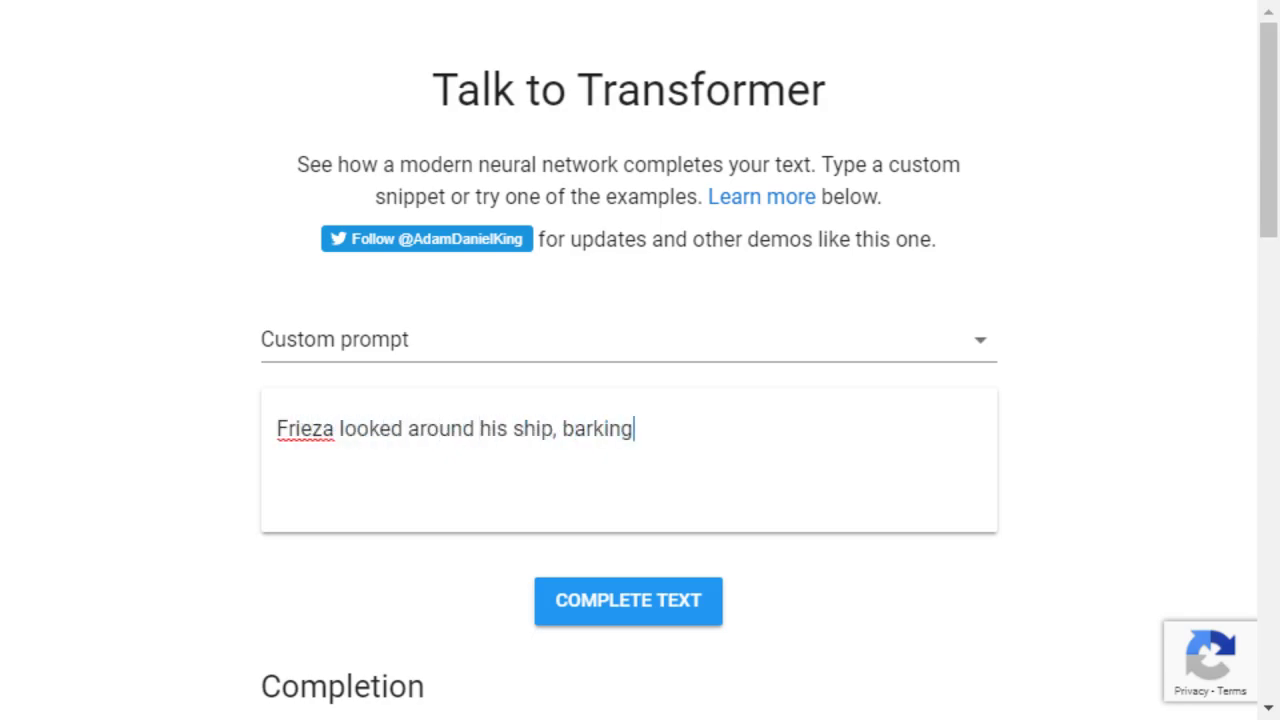
type(" orders at his suboo")
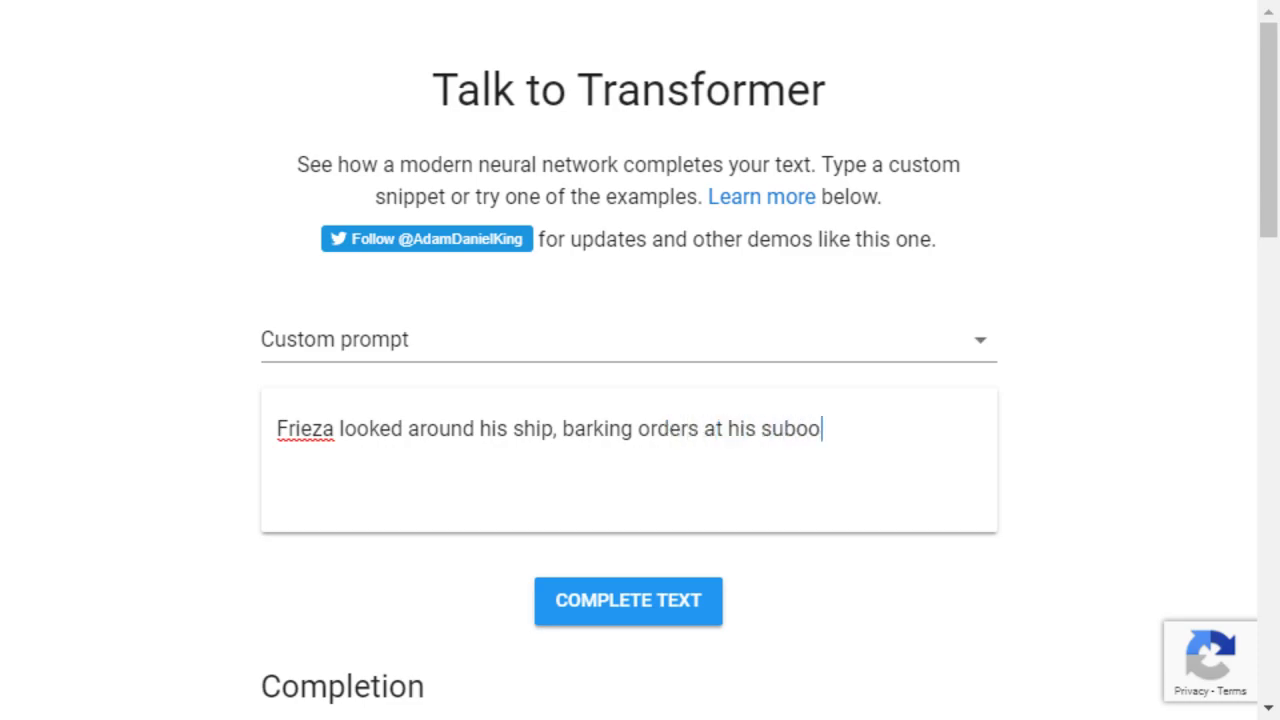
key("BackSpace")
type("rdinates. \"You mag")
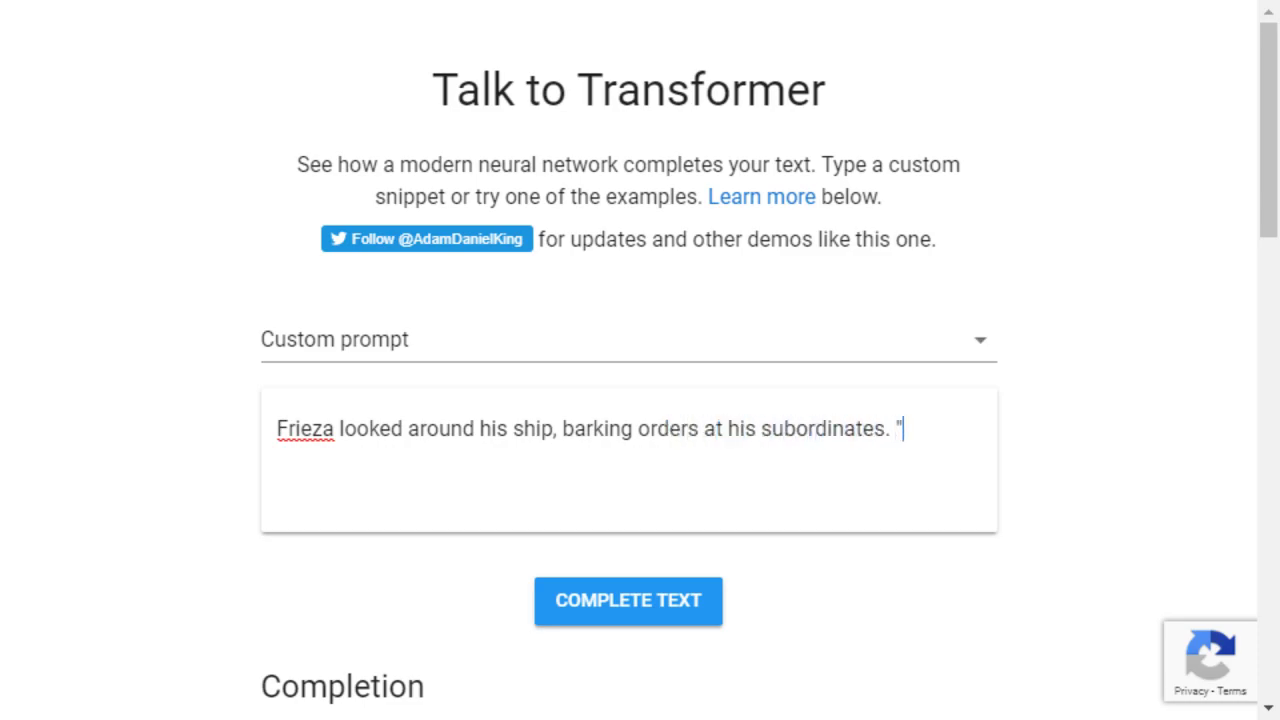
Step: Continue the prompt with the quoted line "You maggots! If you were any more incompetent, I'd kill you on the spot!"
type("gots! I")
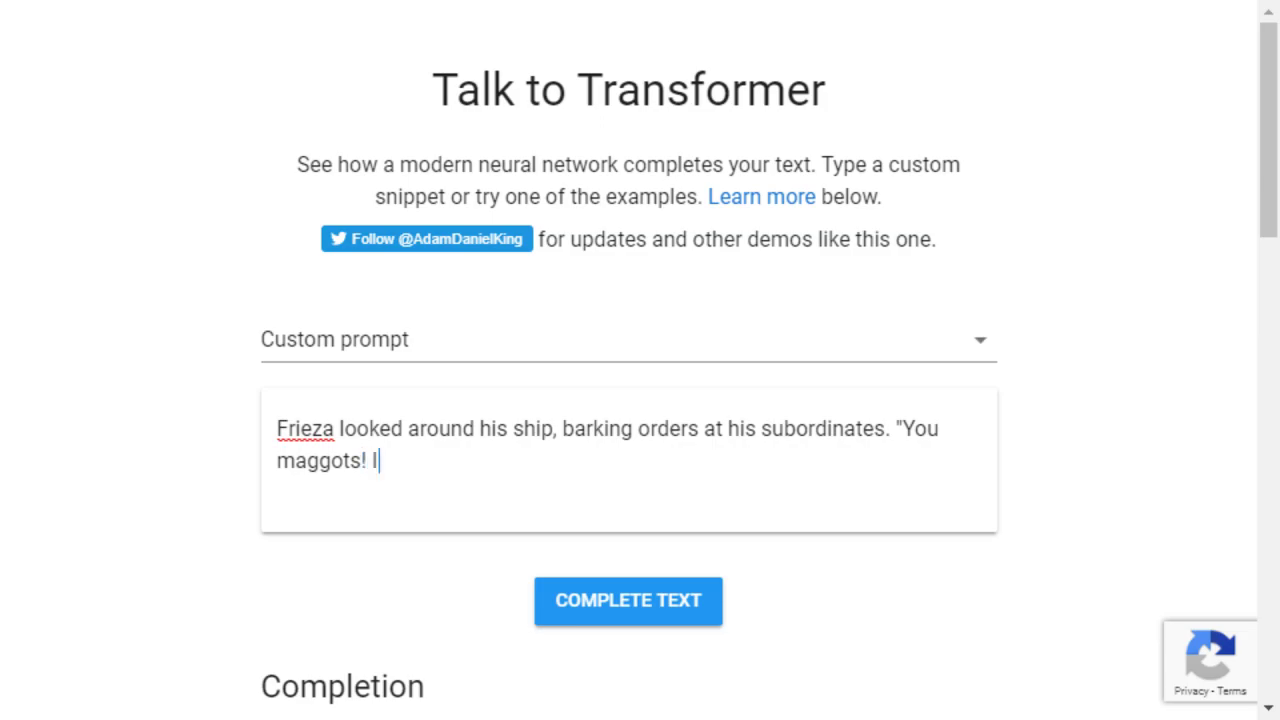
type("f you were any m")
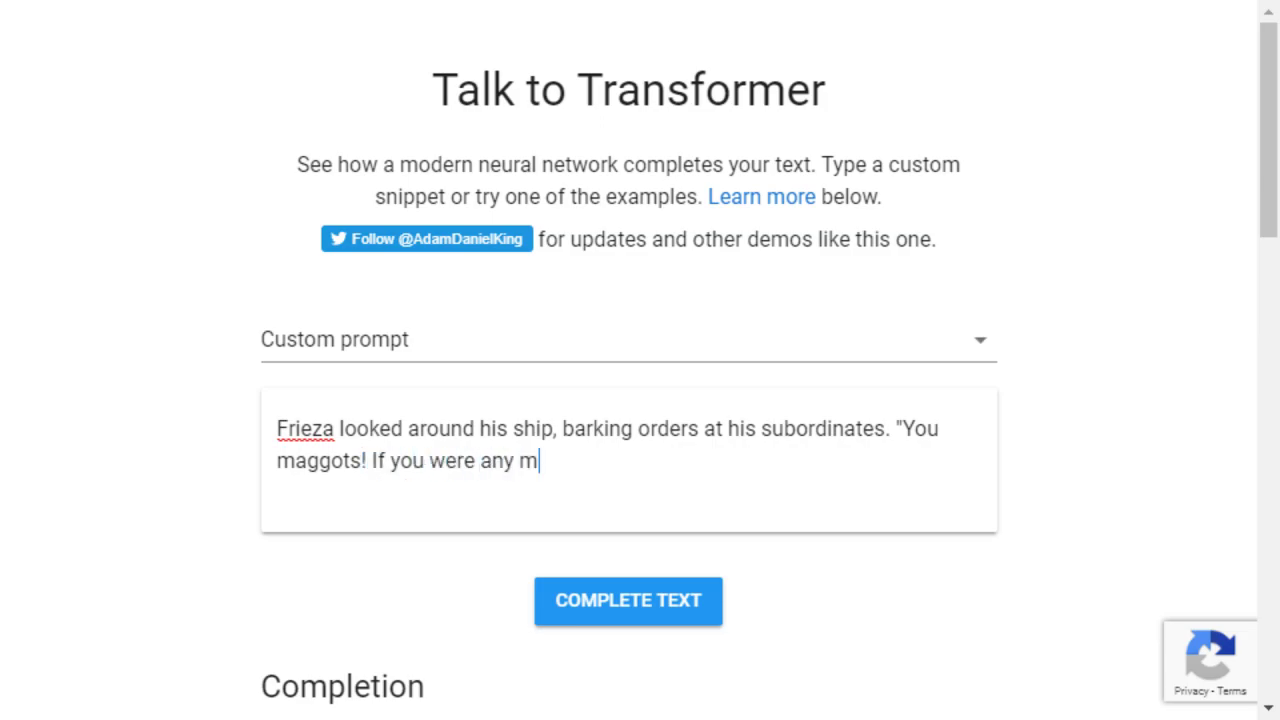
type("ore impe")
key("BackSpace")
key("BackSpace")
key("BackSpace")
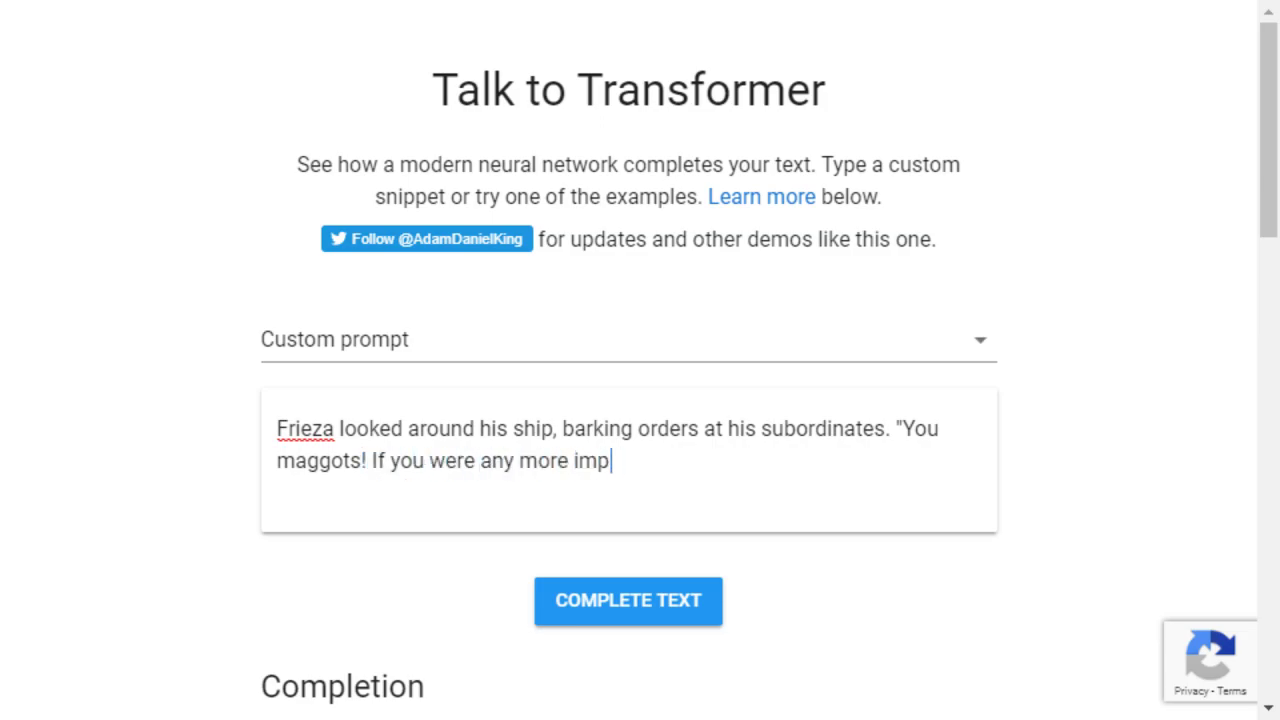
type("ncompetent")
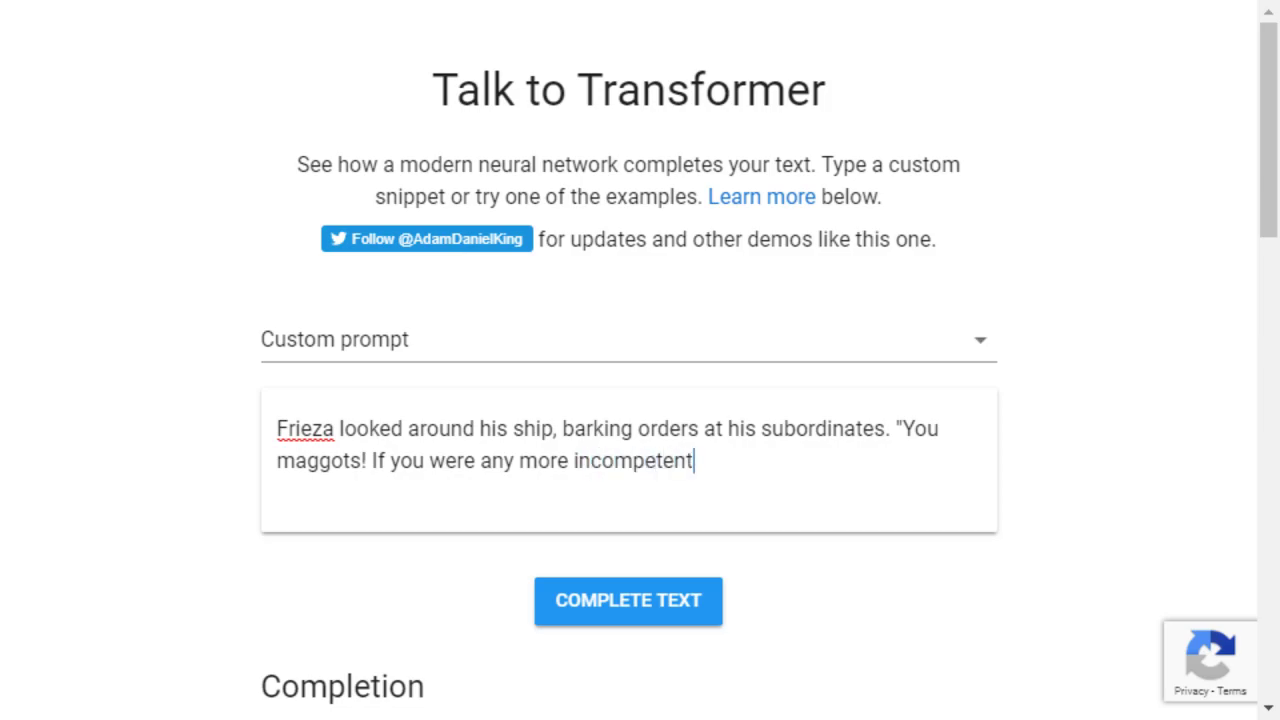
type(", I'd kill you on t")
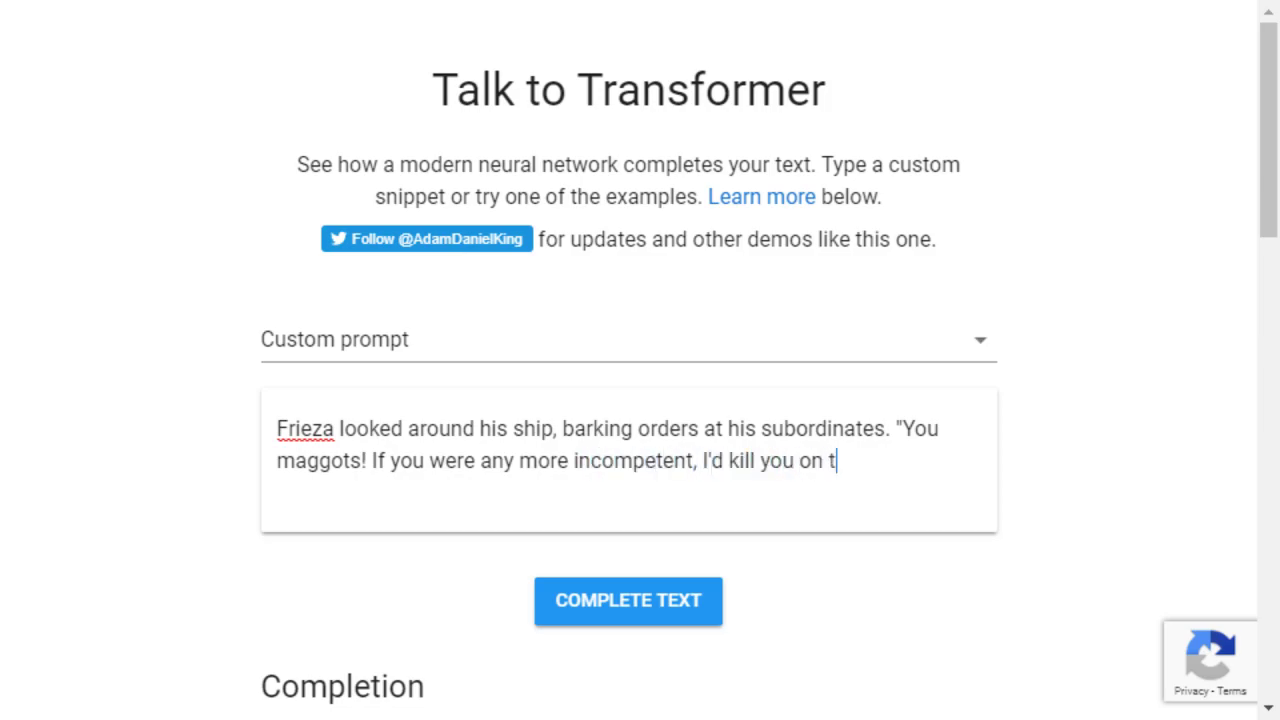
type("he spot!\" ")
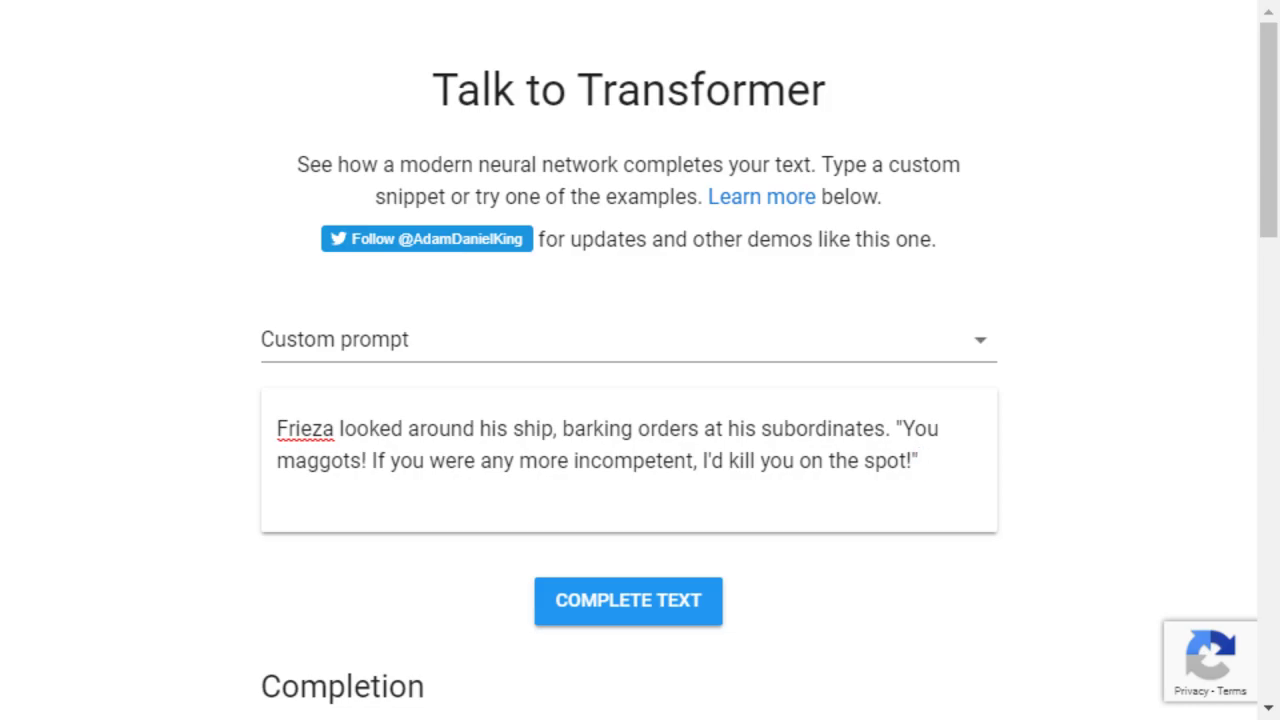
Step: Finish the prompt with "Frieza walked away. Suddenly, a cardboard box was overturned, revealing underneath the legendary soldier, Solid Snake."
type("Frieza walked ")
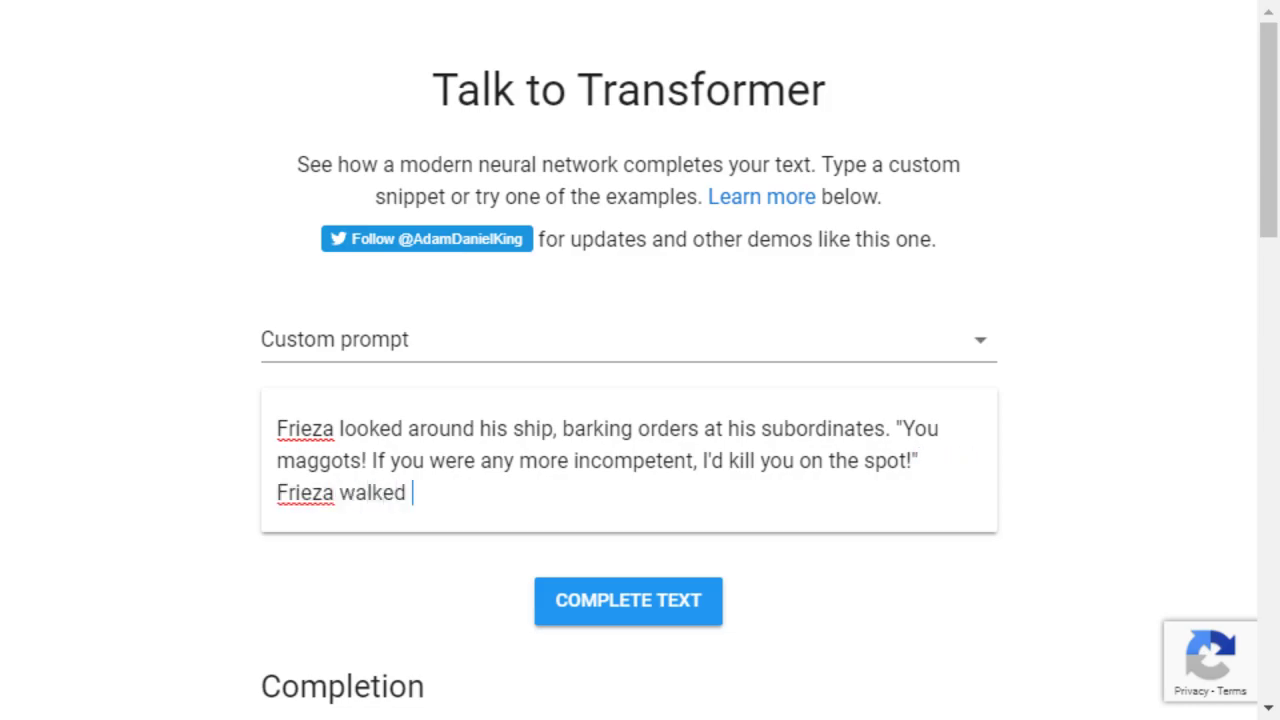
type("away. Suddenl")
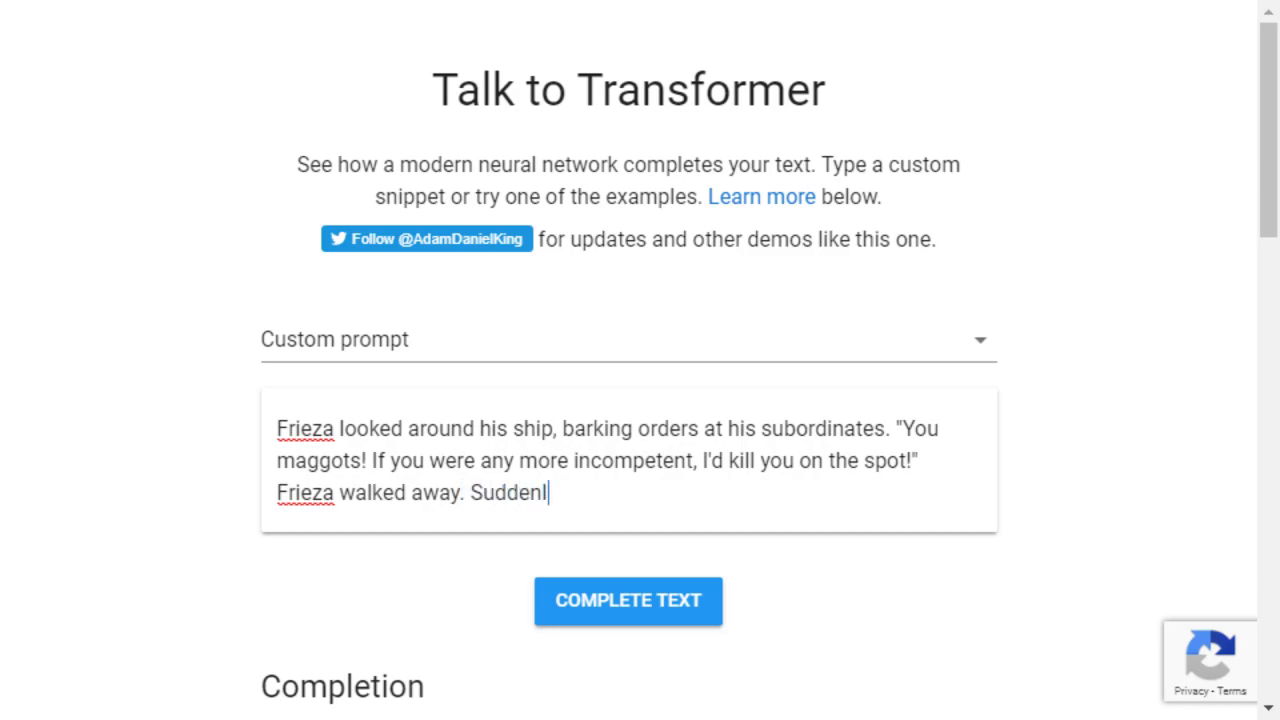
type("y, a cardboard box")
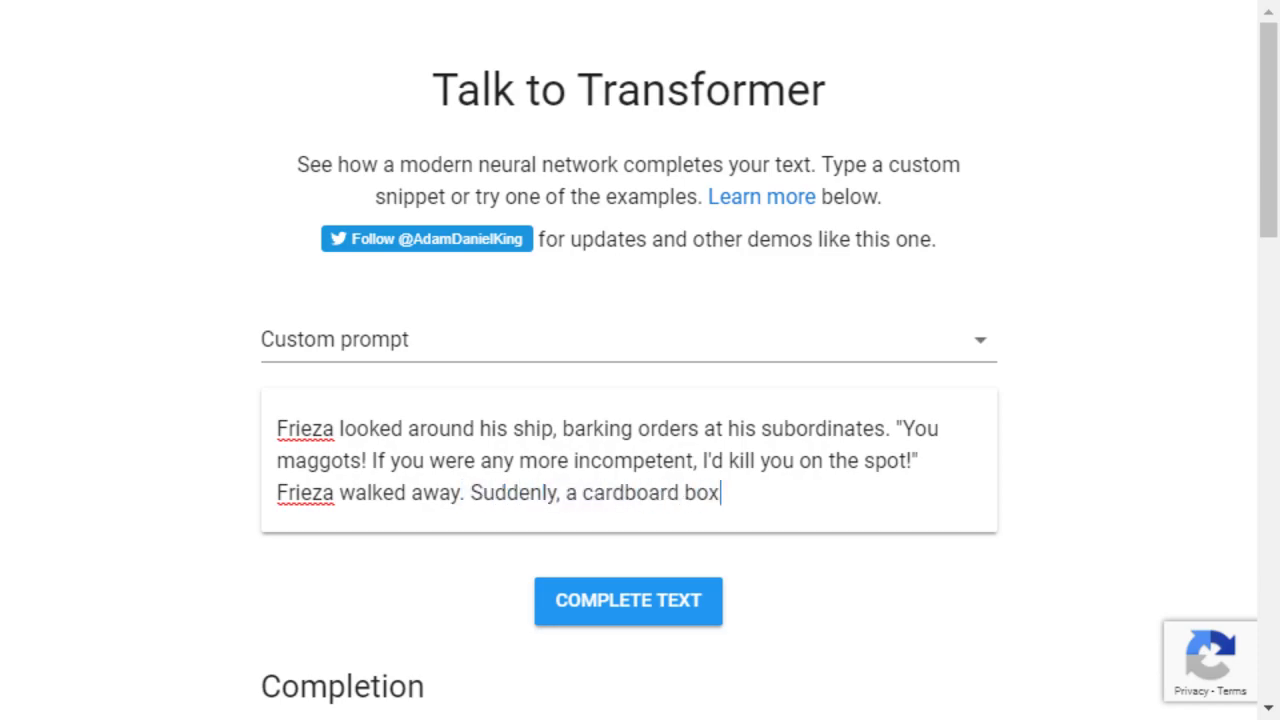
type(" was overturned, re")
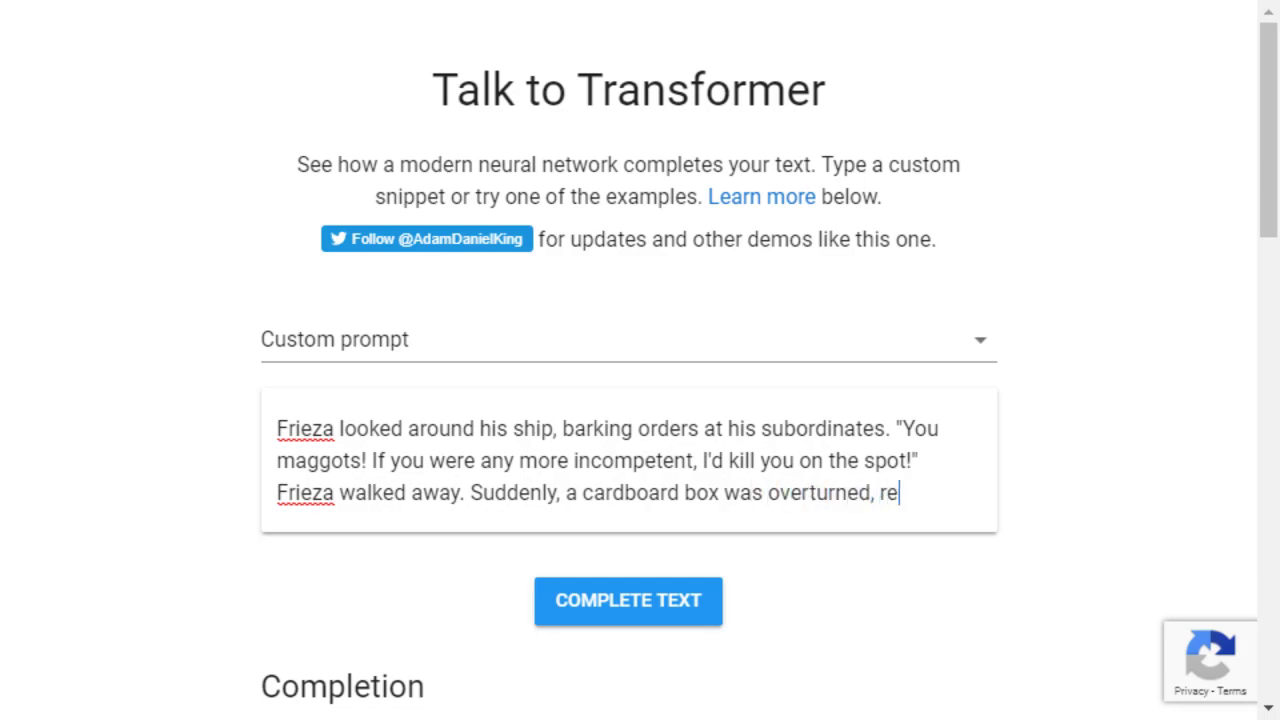
type("vealing underneath")
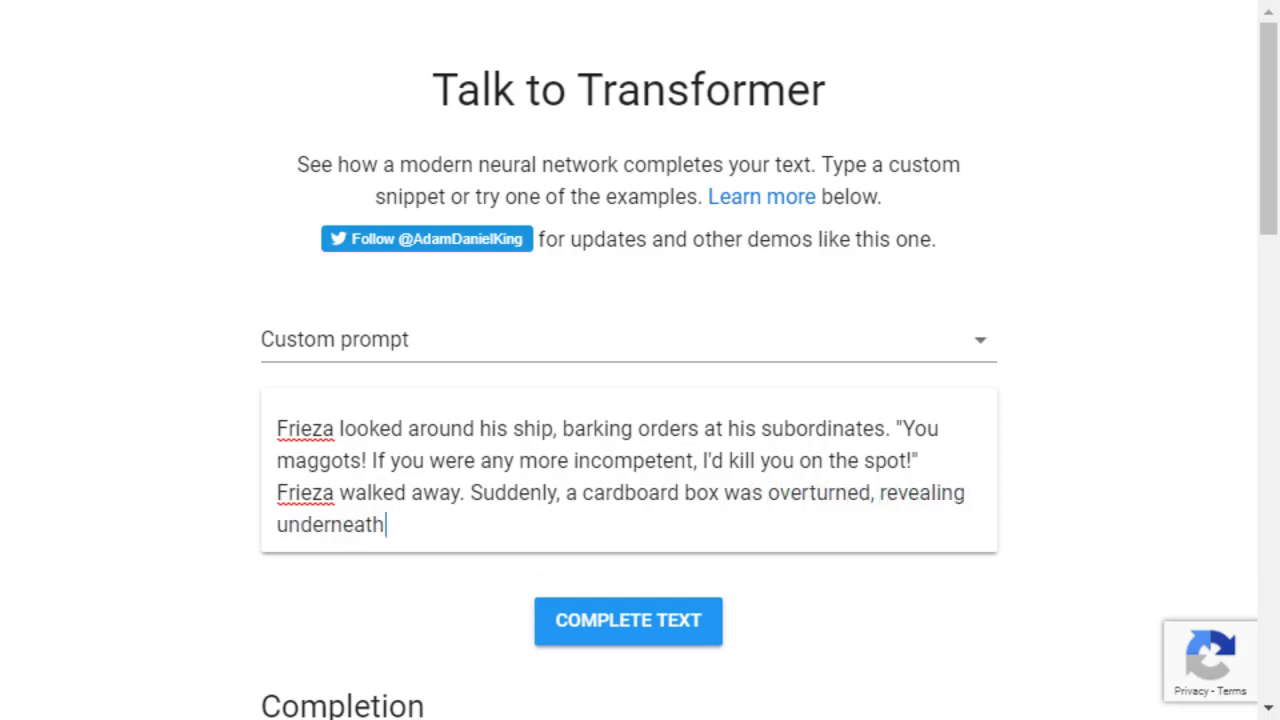
type(" the legendary so")
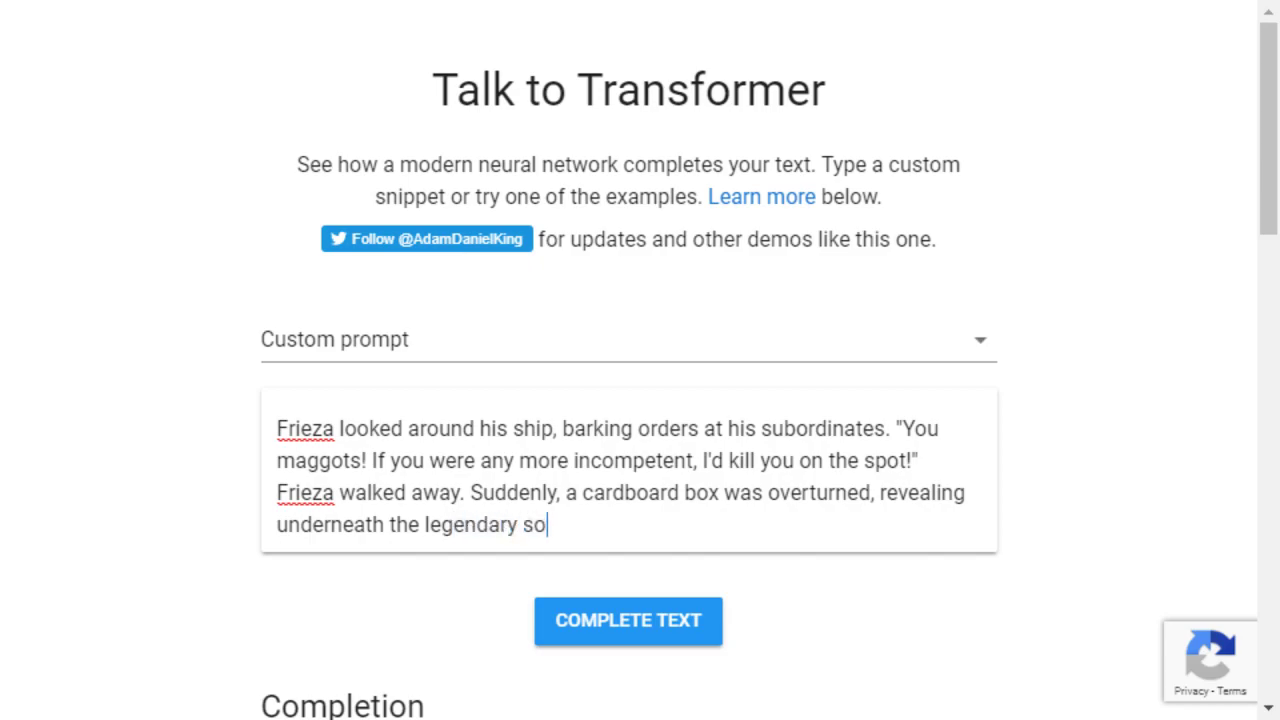
type("ldier, Solid Snake.")
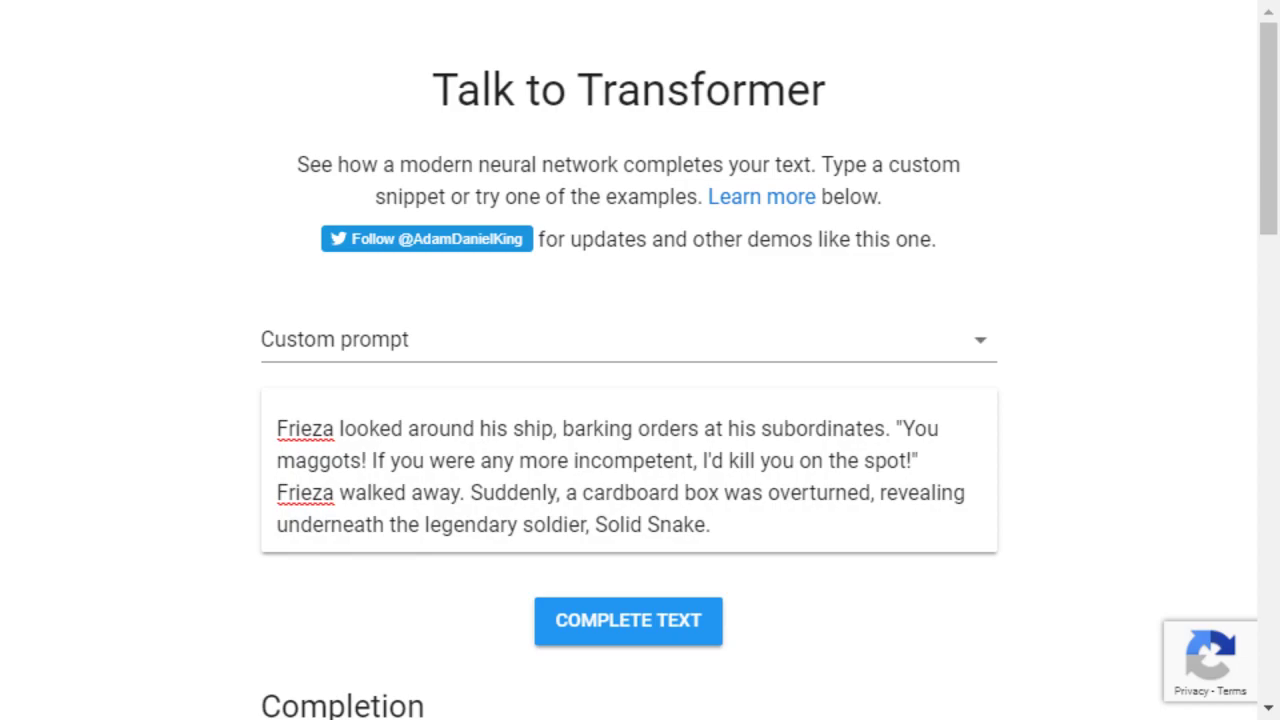
Step: Generate the completion of the Frieza and Solid Snake prompt and read it through to its end
left_click(655, 620)
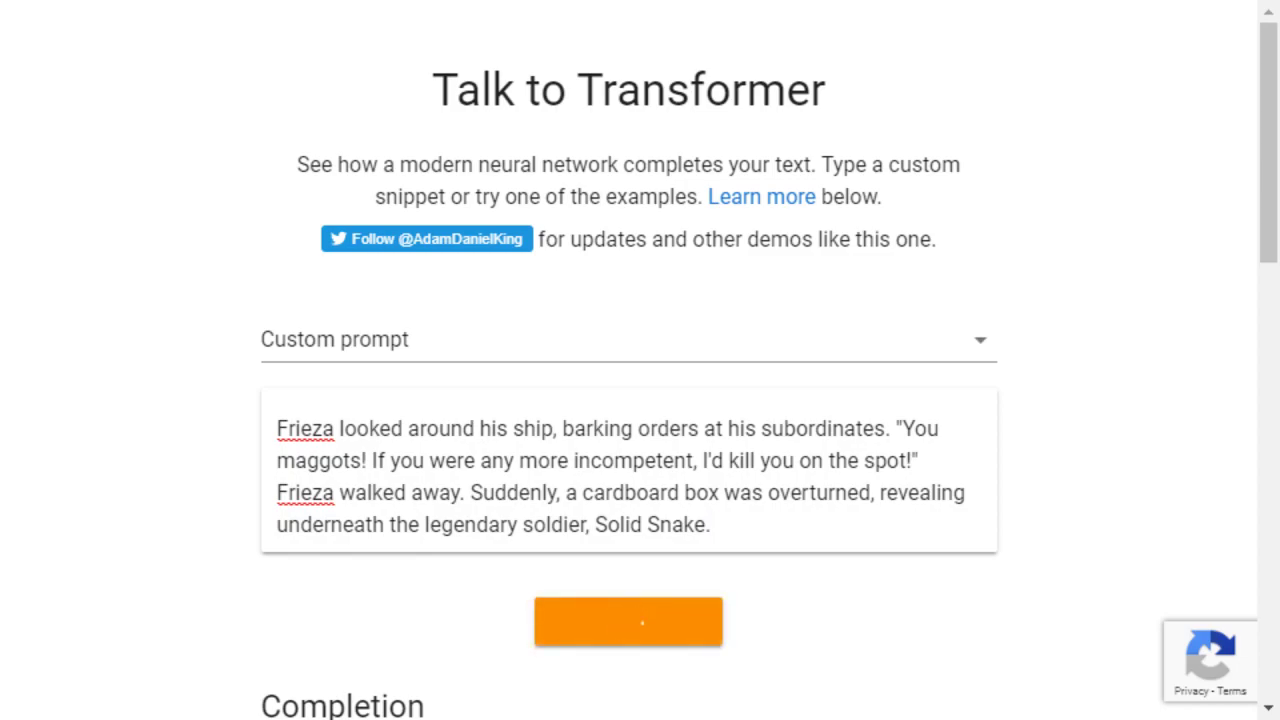
scroll(640, 400, "down", 1)
scroll(640, 400, "down", 5)
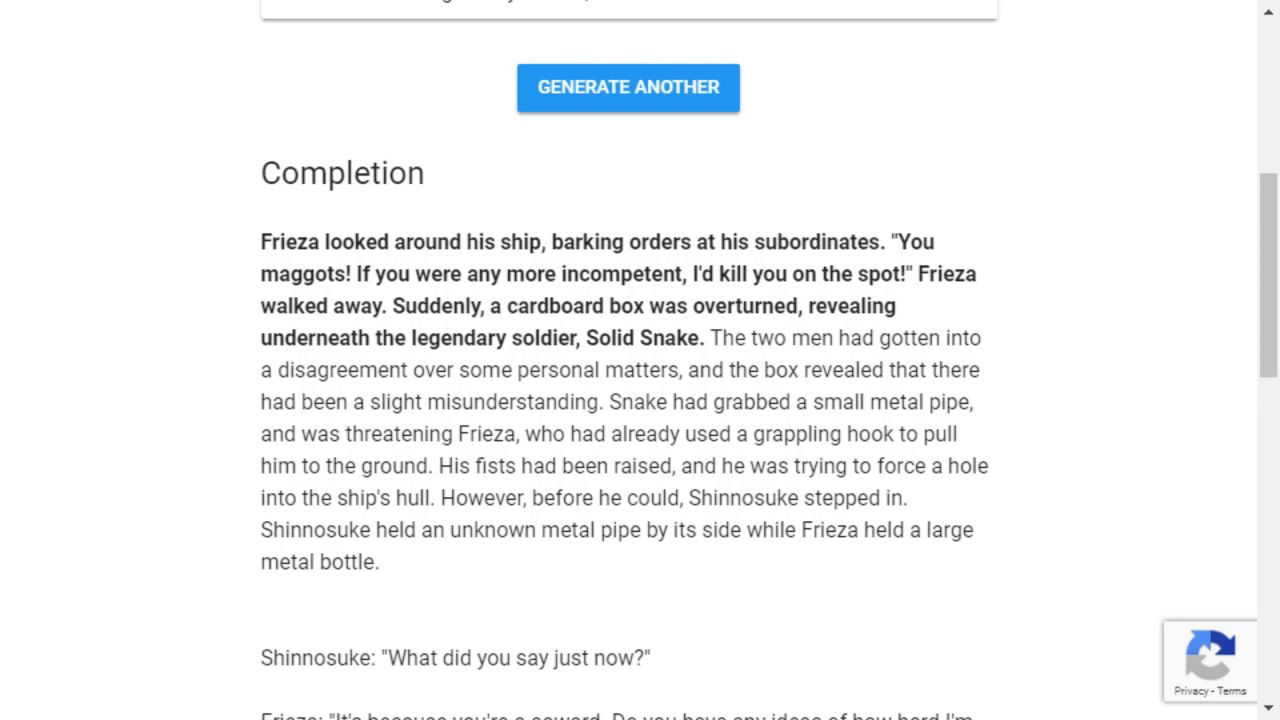
scroll(628, 400, "down", 2)
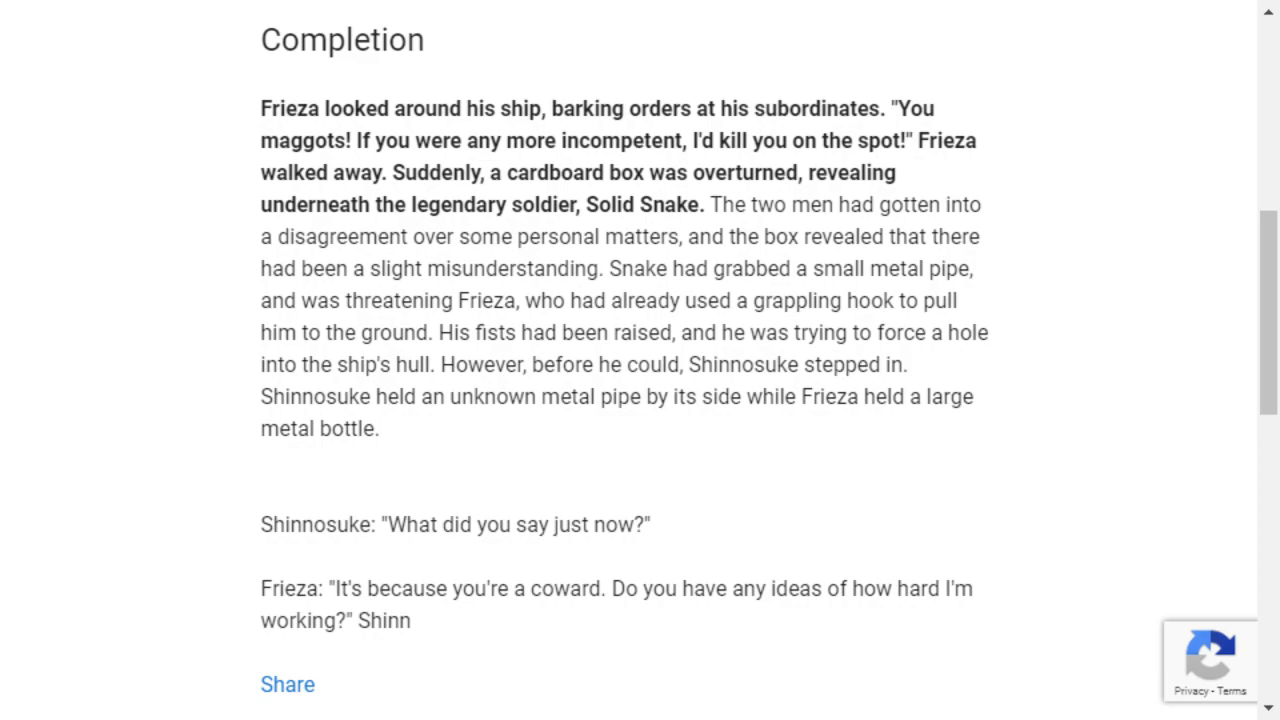
Step: Replace the Frieza and Solid Snake prompt with the opening '"Fwoggy? Where you are, little buddy?" Big called out'
scroll(640, 360, "up", 4)
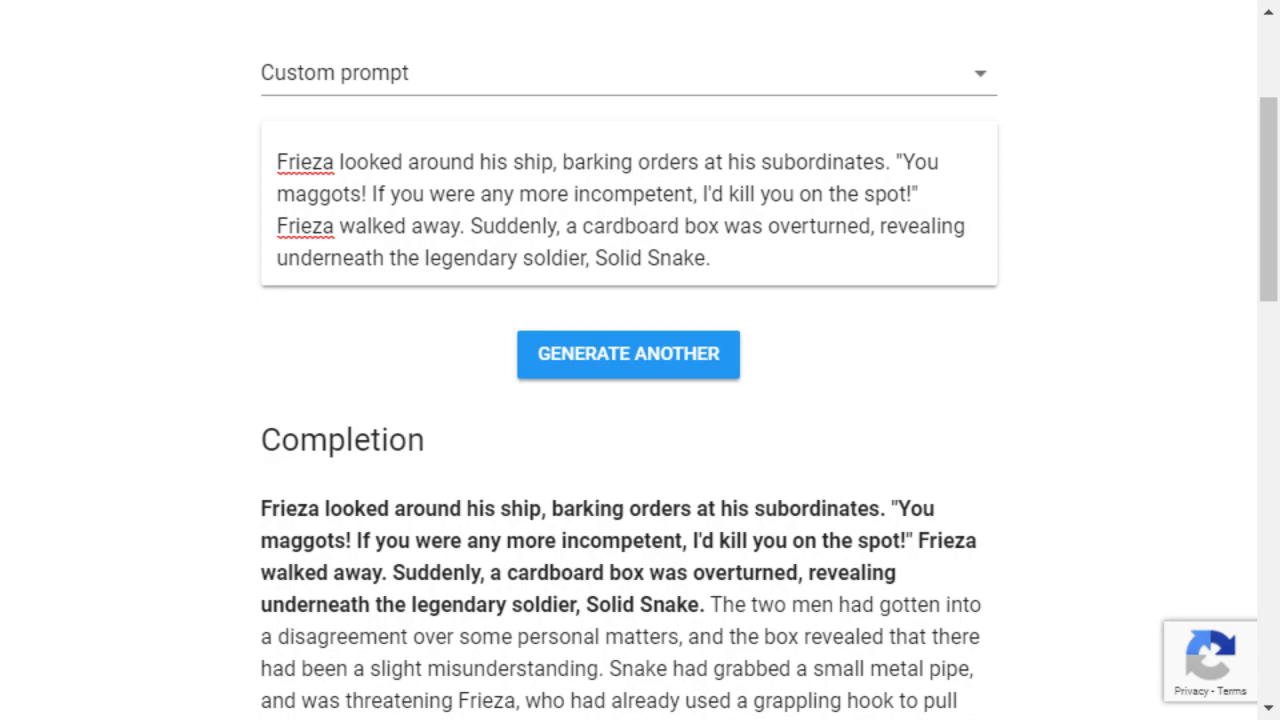
left_click_drag(712, 258, 277, 162)
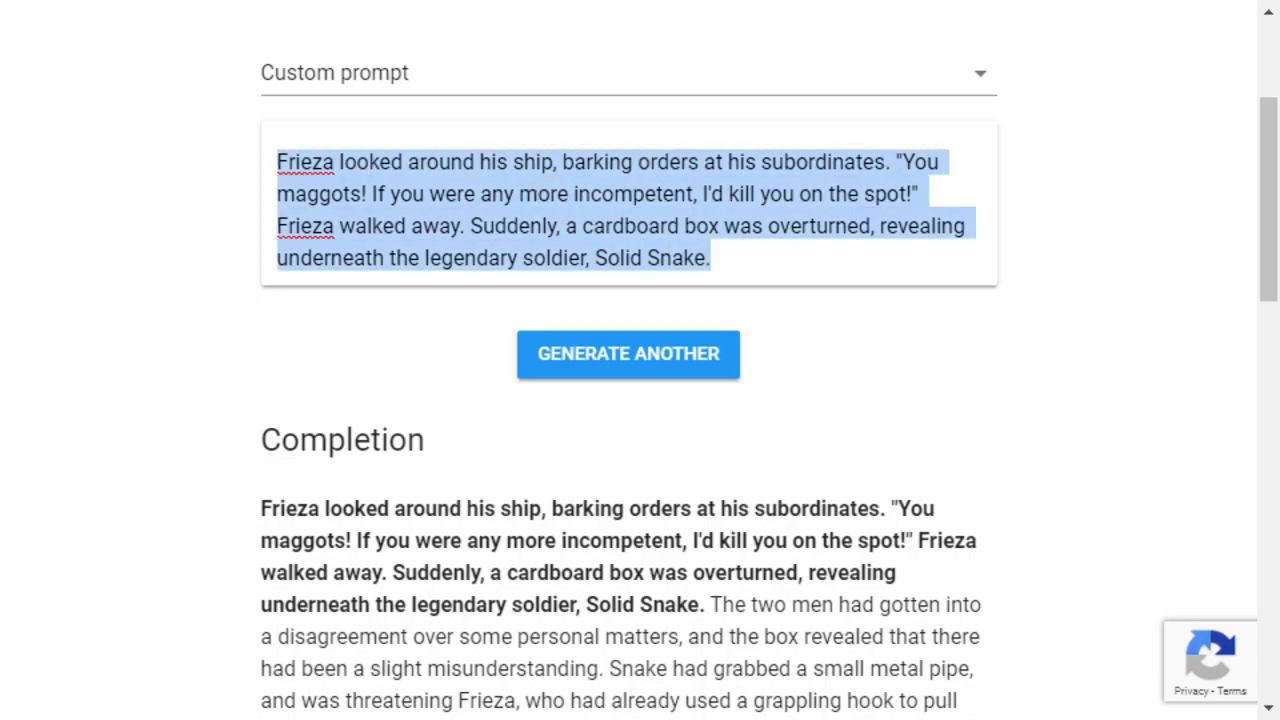
scroll(628, 400, "down", 5)
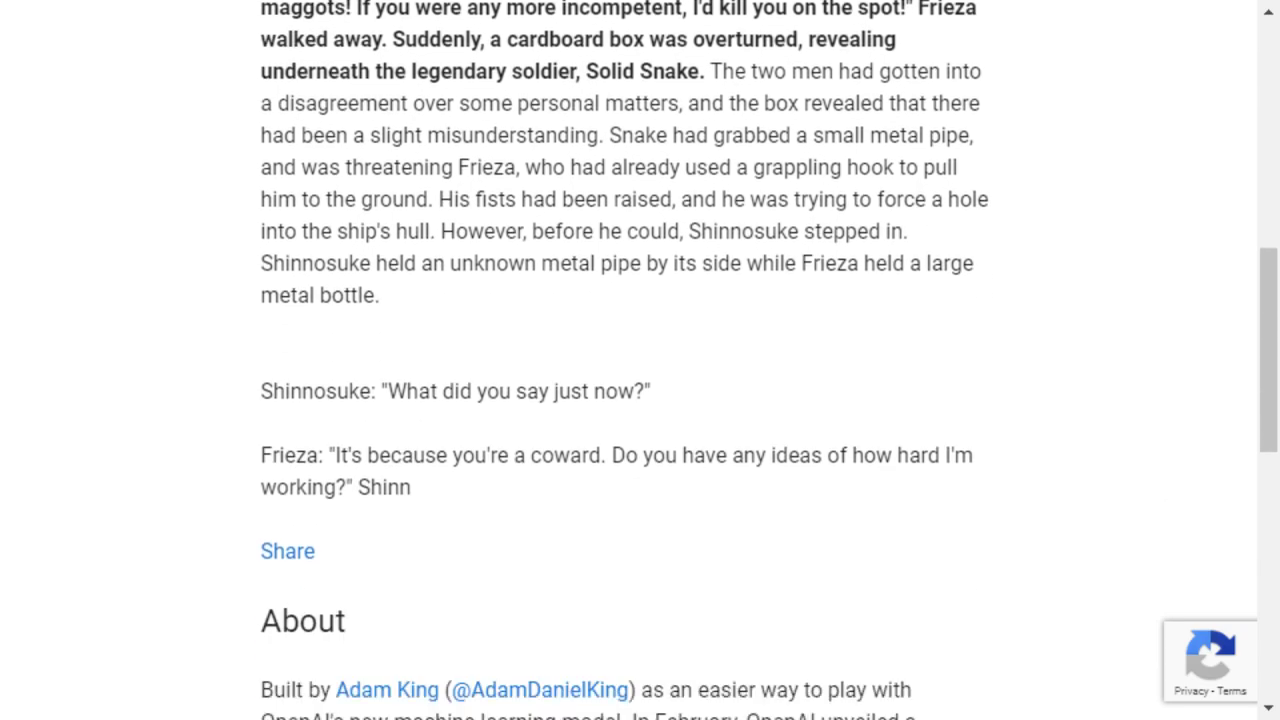
scroll(628, 400, "up", 8)
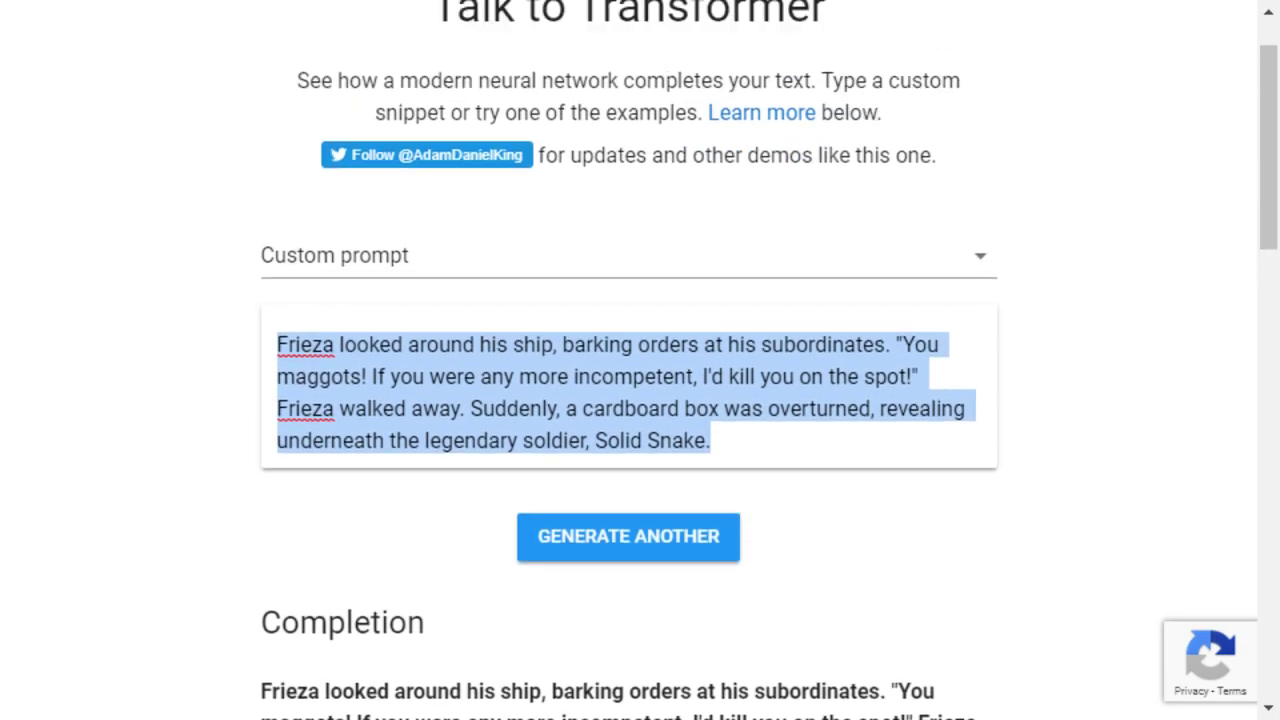
scroll(628, 400, "down", 5)
scroll(628, 400, "down", 1)
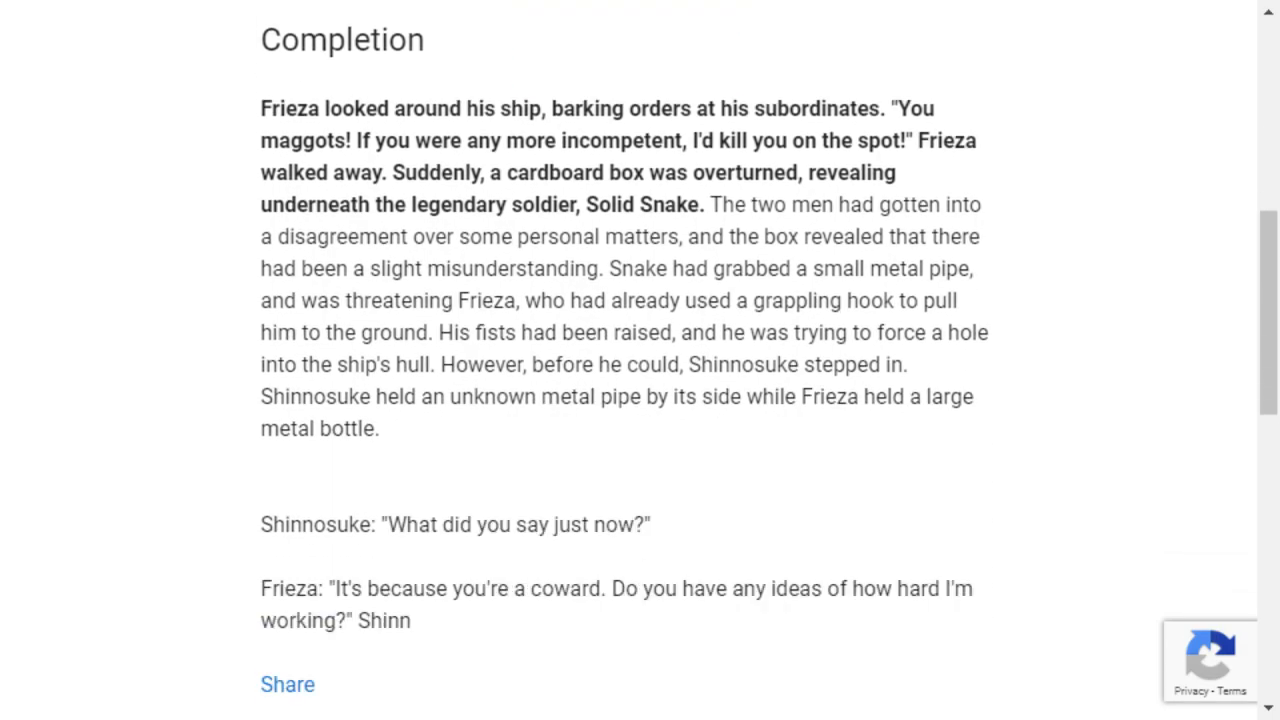
scroll(628, 400, "up", 3)
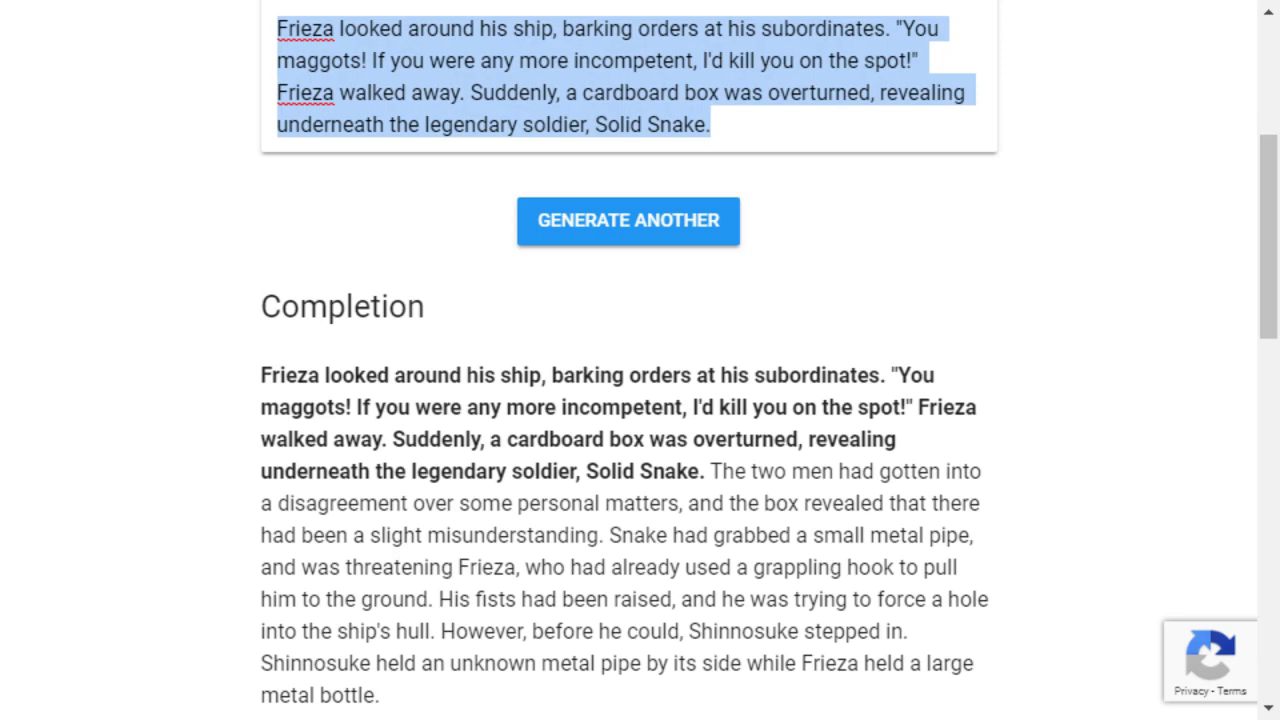
scroll(628, 360, "up", 1)
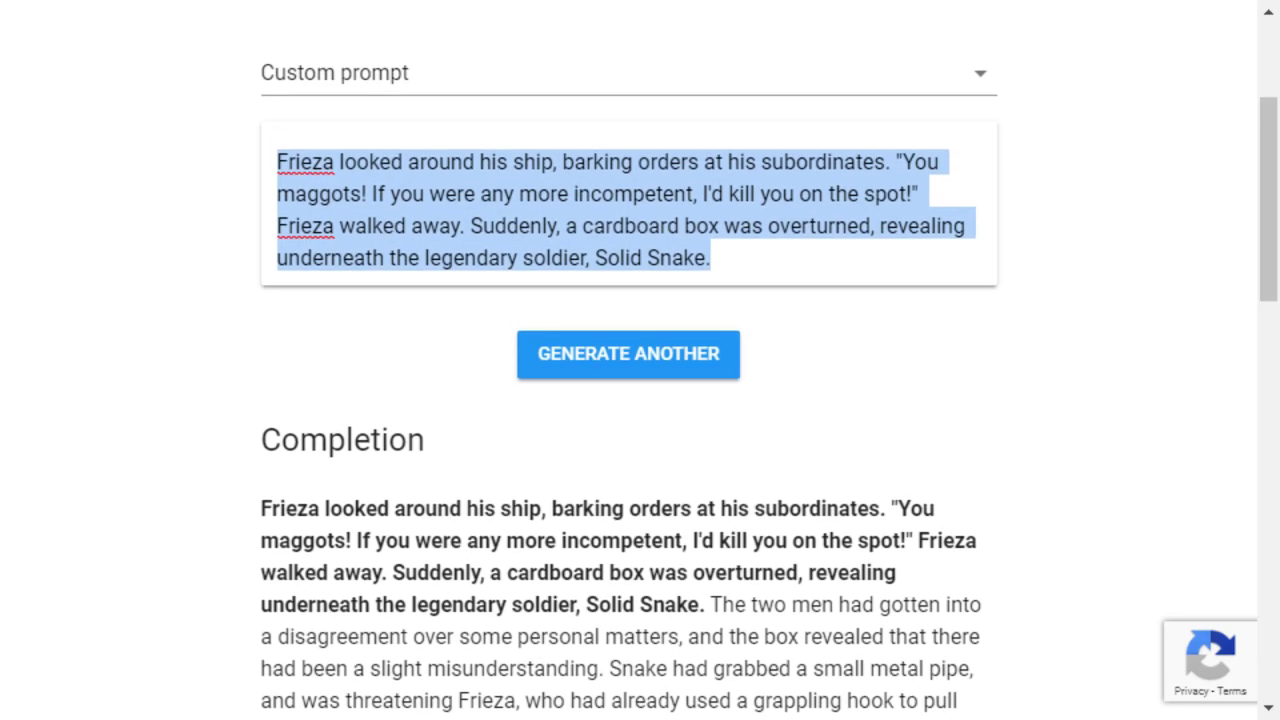
type("\"Fwoggy?")
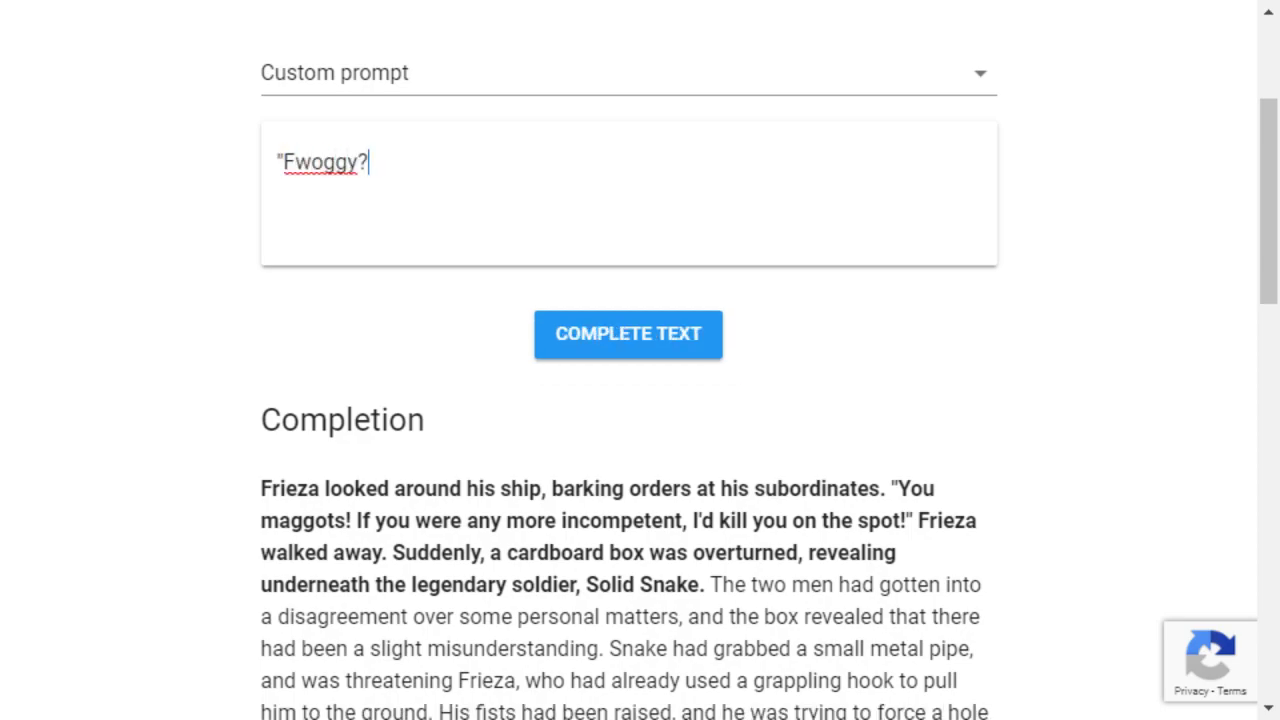
type(" Where ")
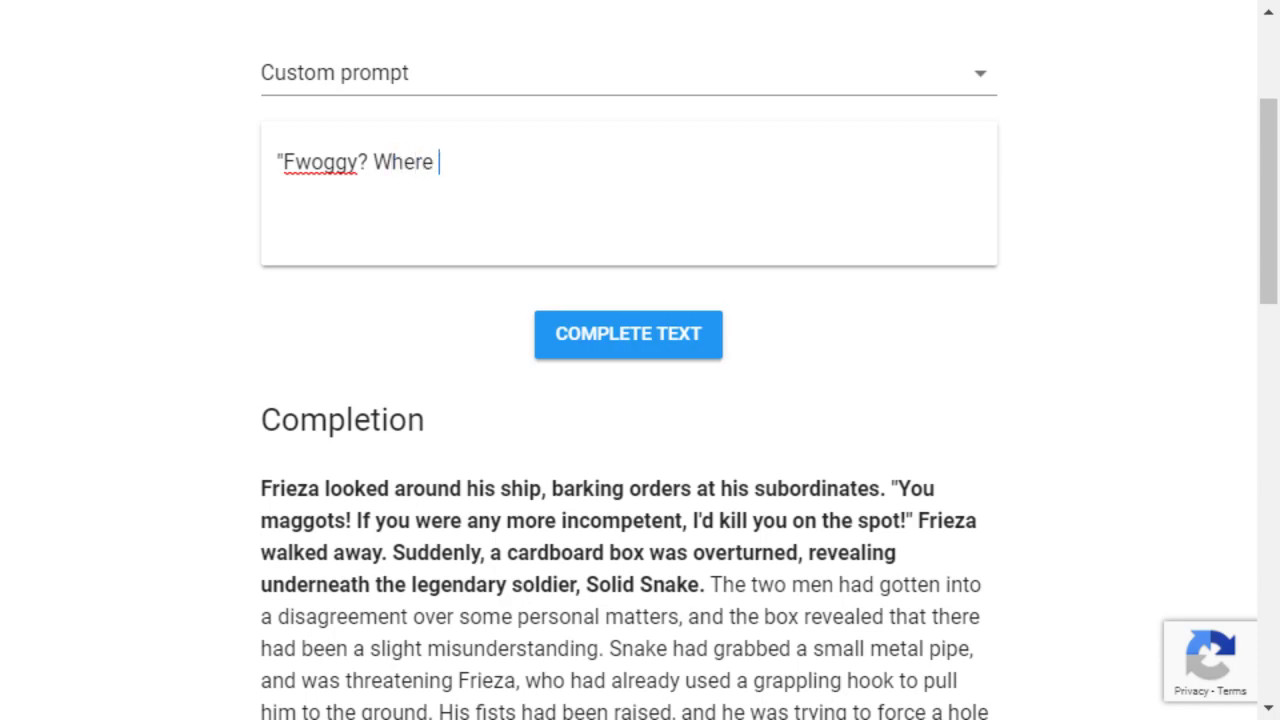
type("you are, little bv")
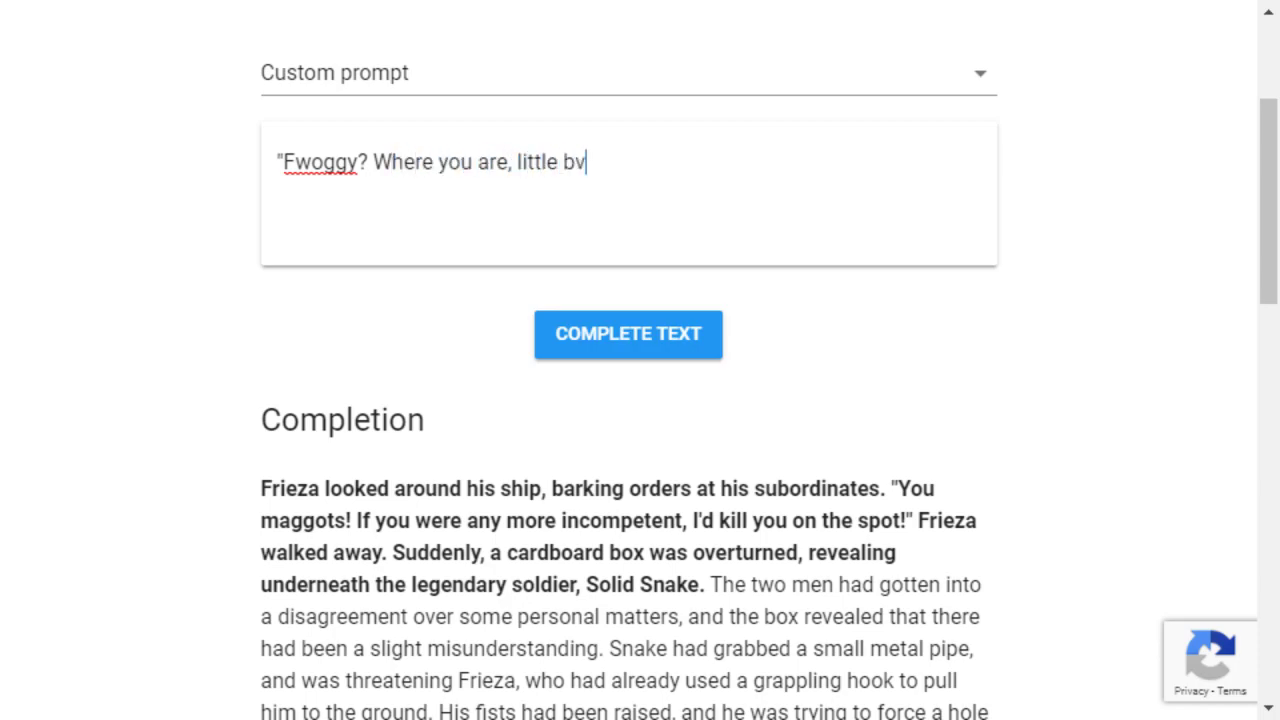
key("BackSpace")
type("uddy")
type("?\" Big called ou")
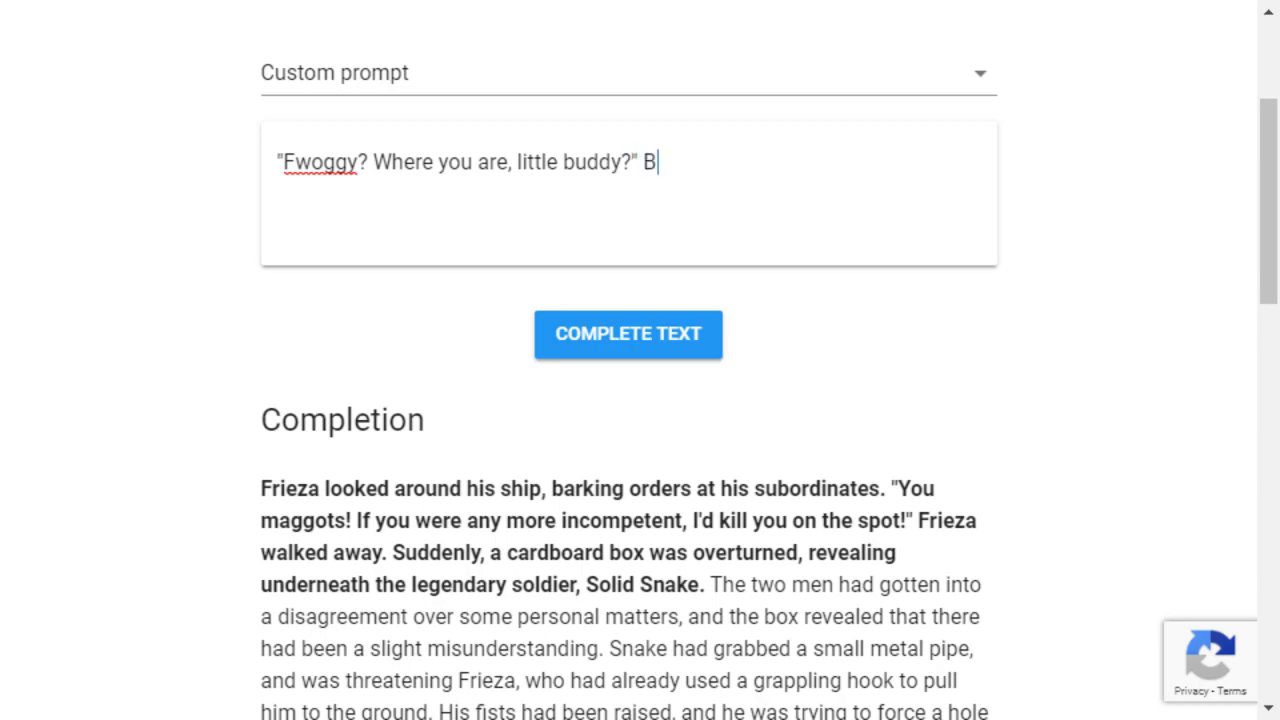
type("t,")
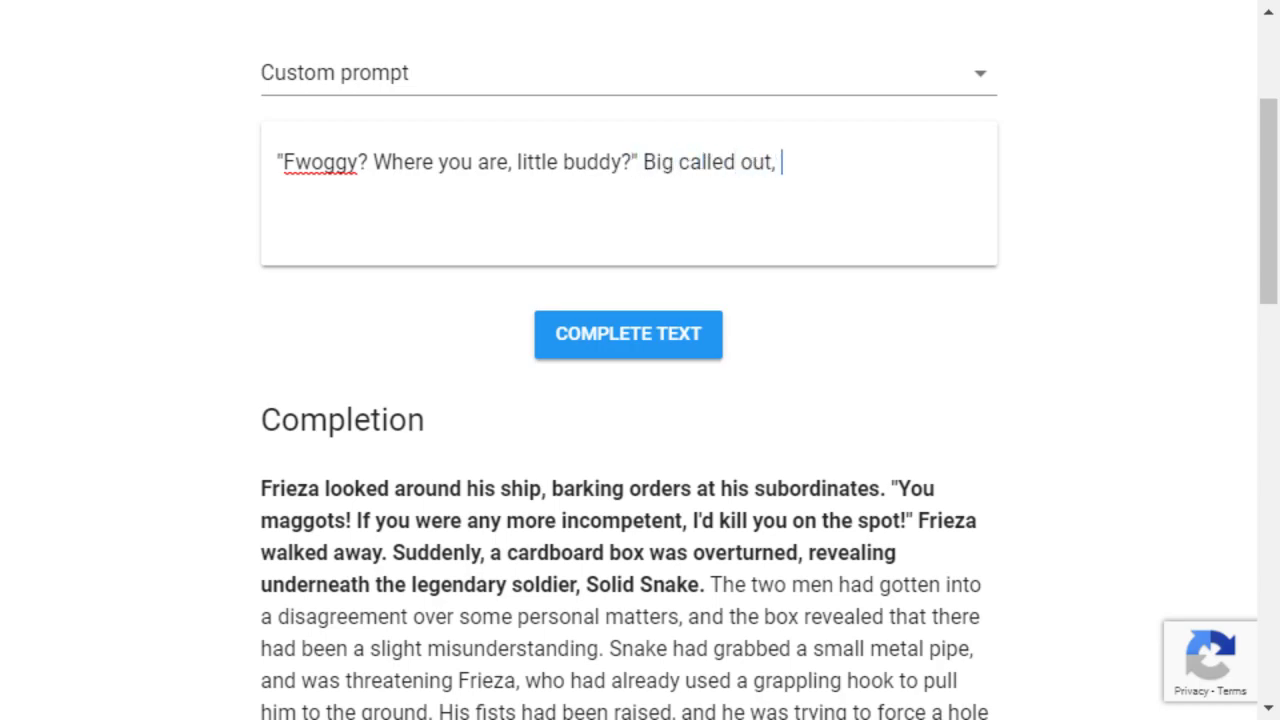
key("BackSpace")
Step: Continue the prompt with the sentence "Vegeta was very confused about the new Frieza army recruit."
type(". Vegeta was cv")
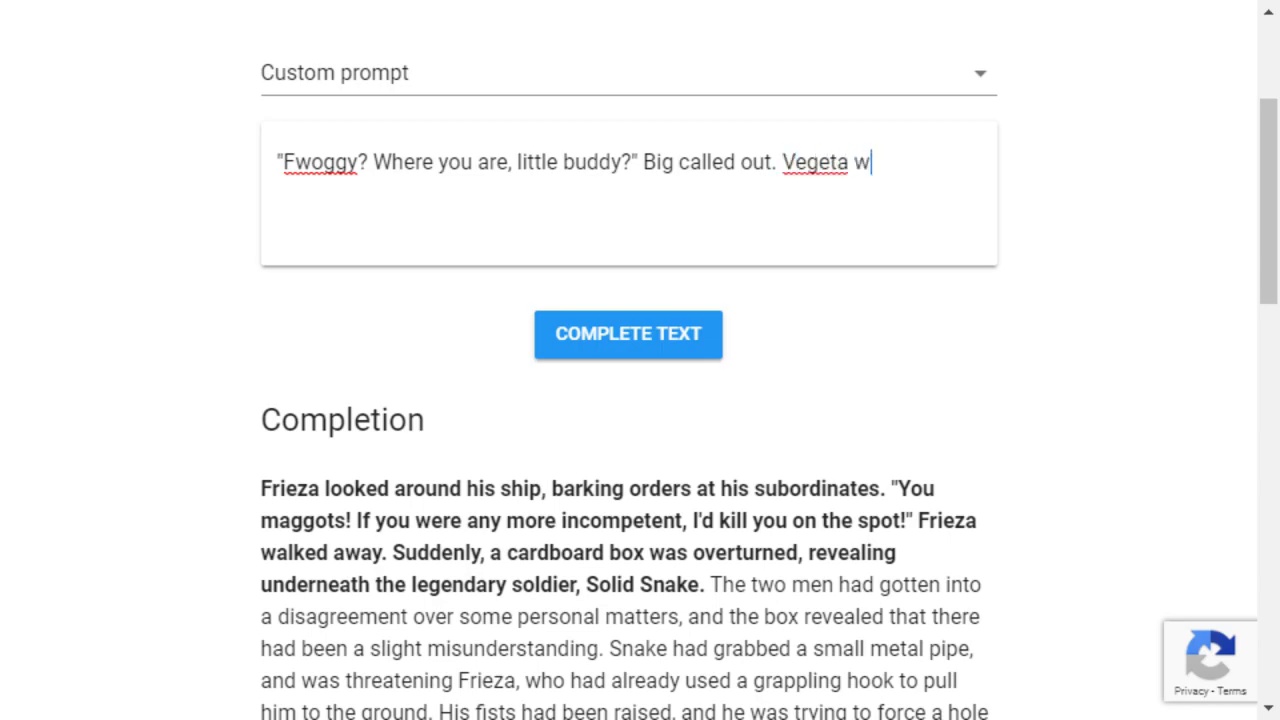
key("BackSpace")
key("BackSpace")
type("very ")
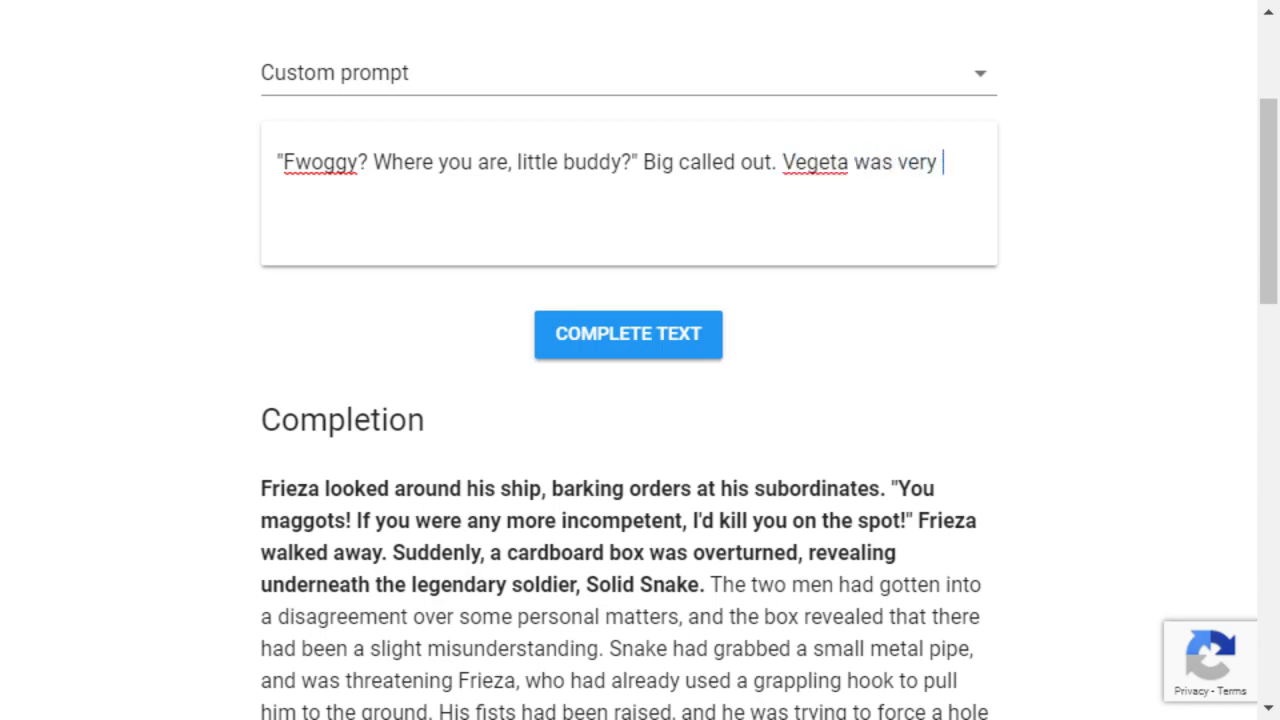
type("confused about the ")
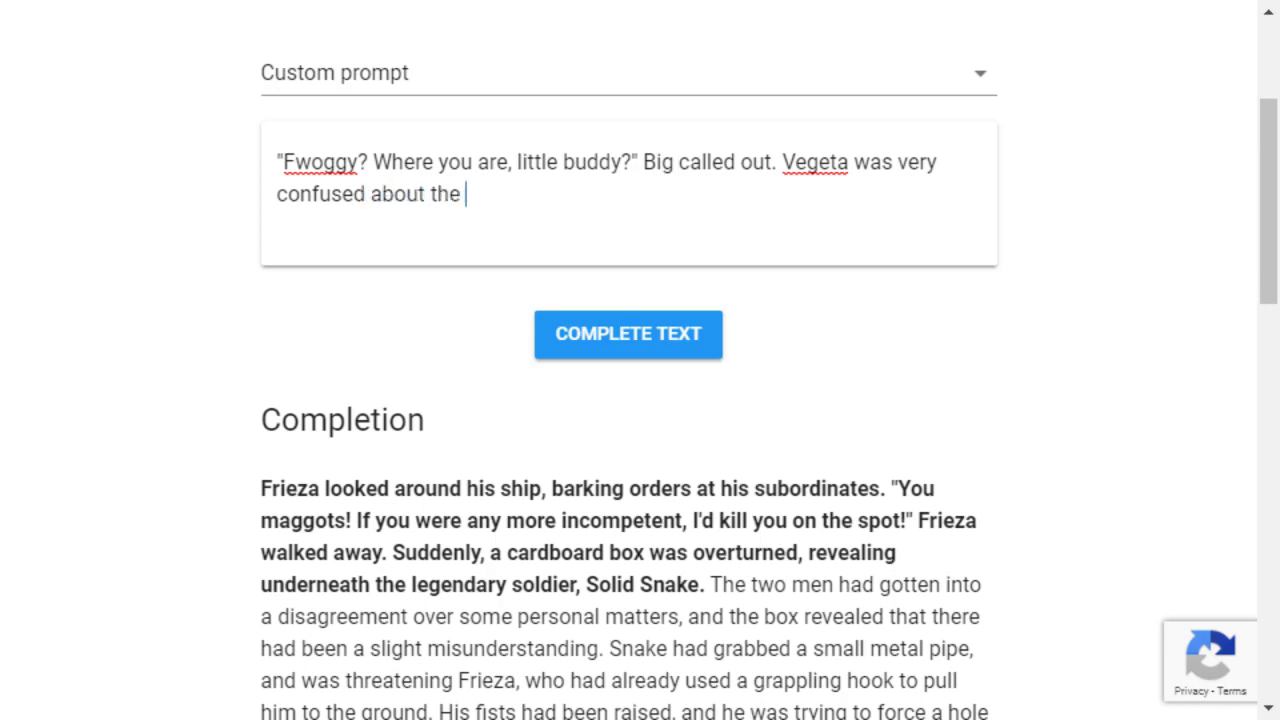
type("new Frieza army recruit.")
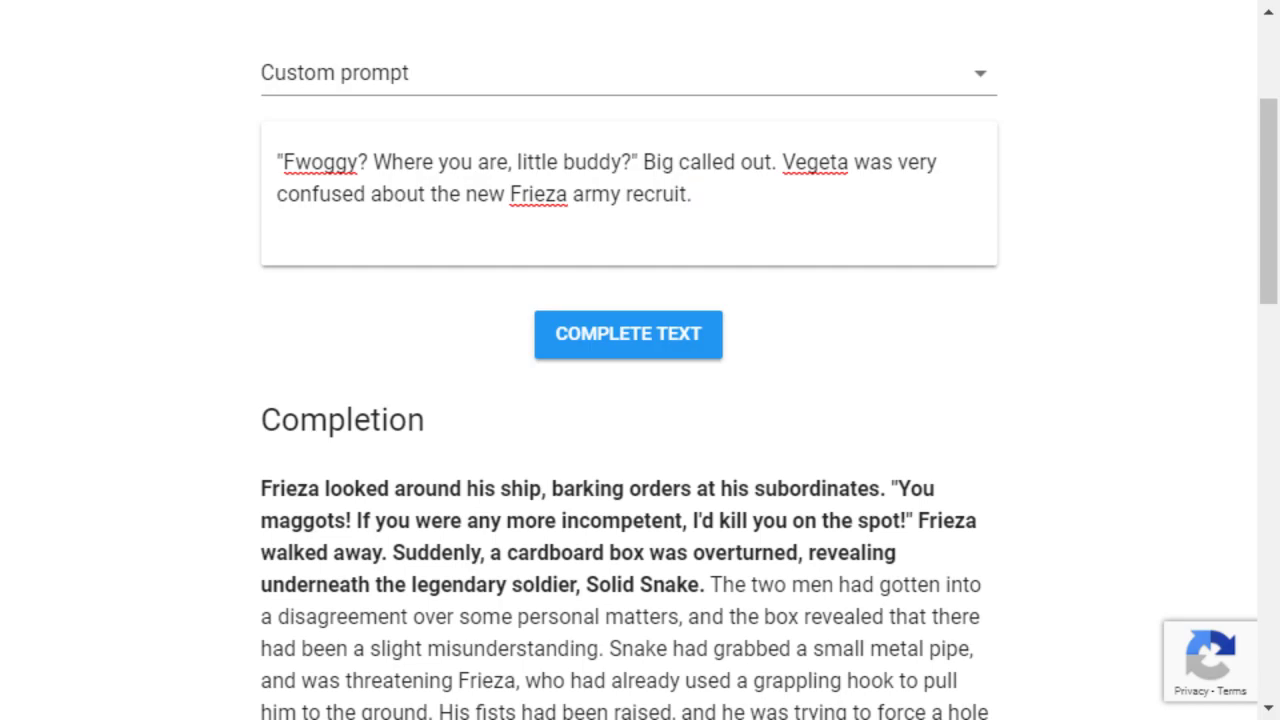
Step: Add the line "C'mon, Vegeta, don't be racist. They're like little furry versions of us!" to the prompt and attribute it to Nappa
type(" \"C'mon, Veget")
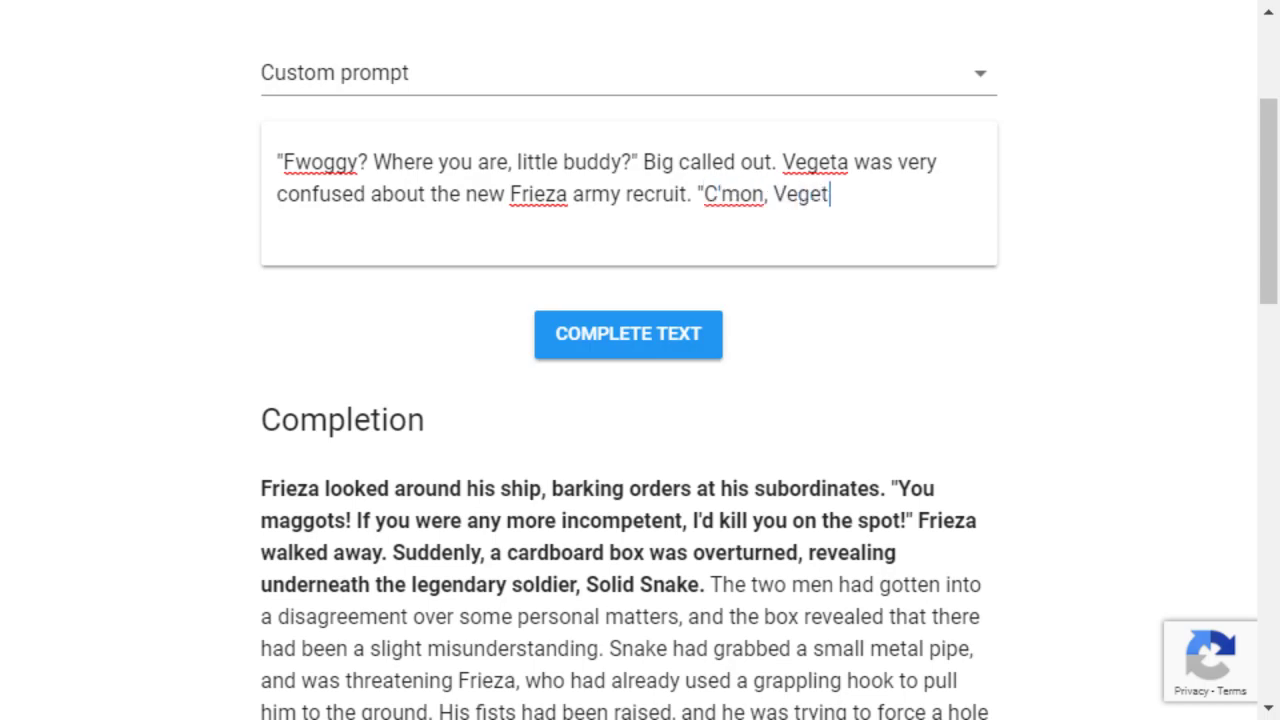
type("a, don't be raci")
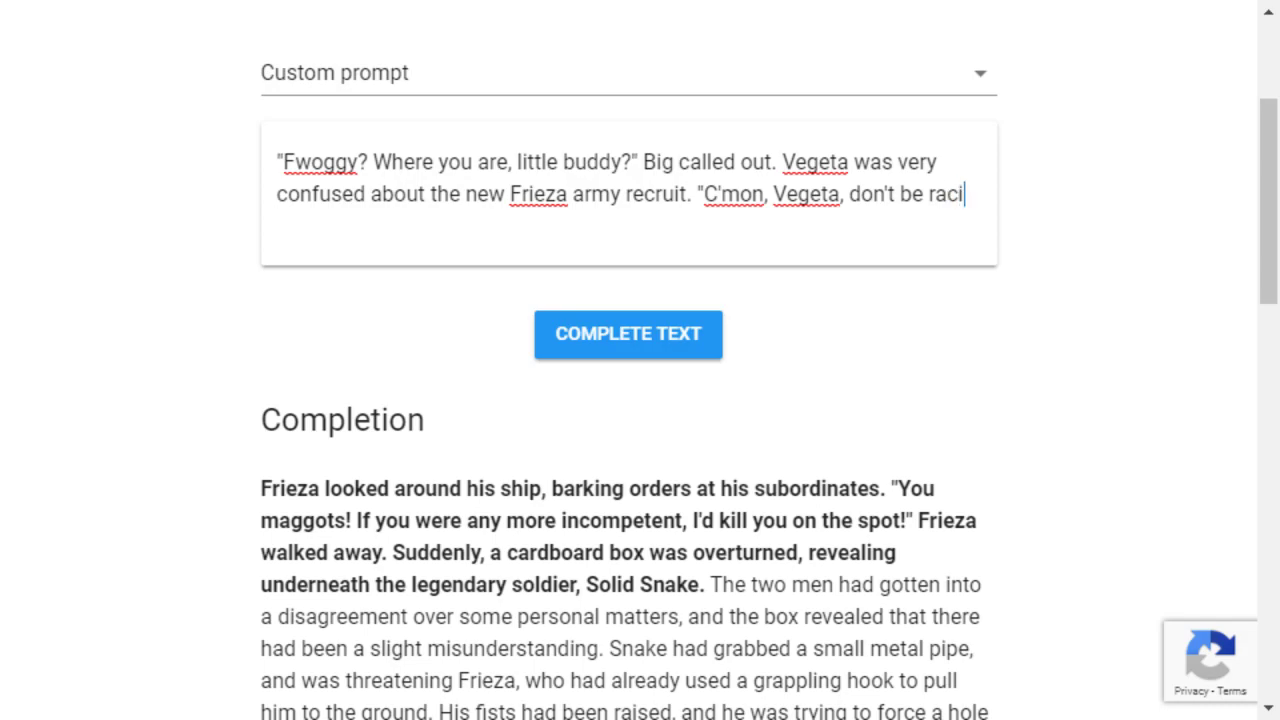
type("st. They")
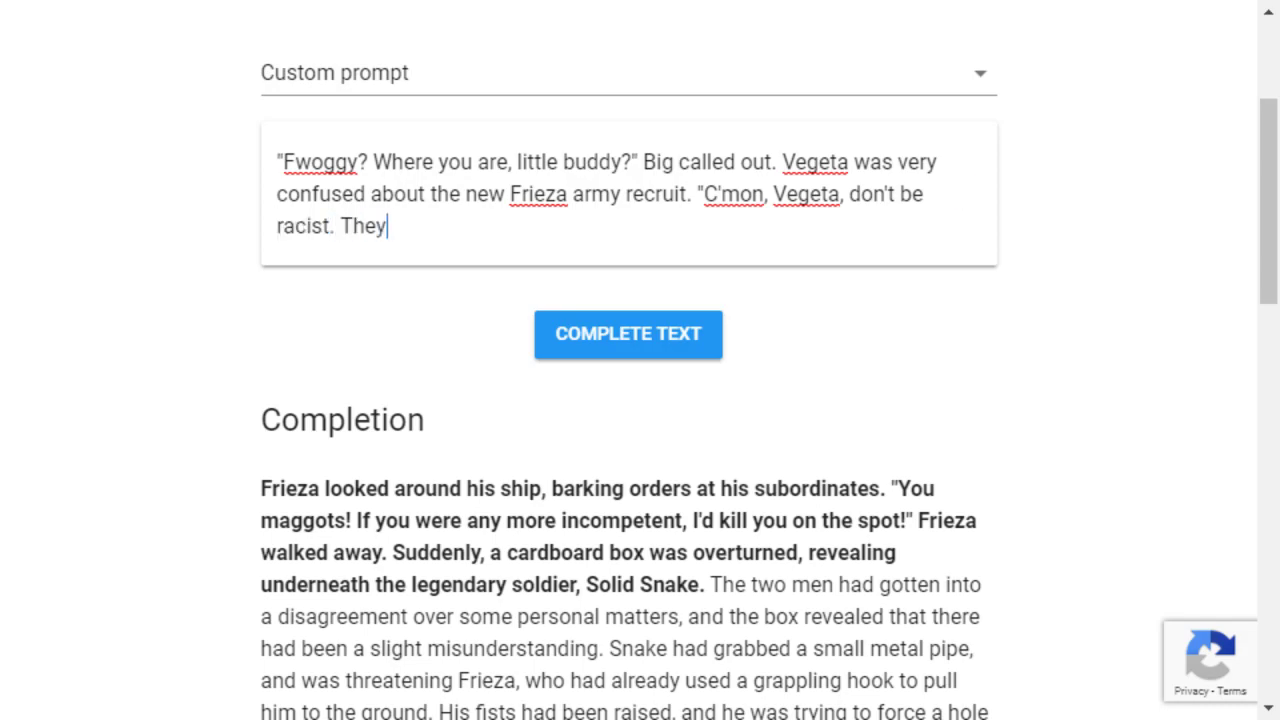
type("'re like little furry")
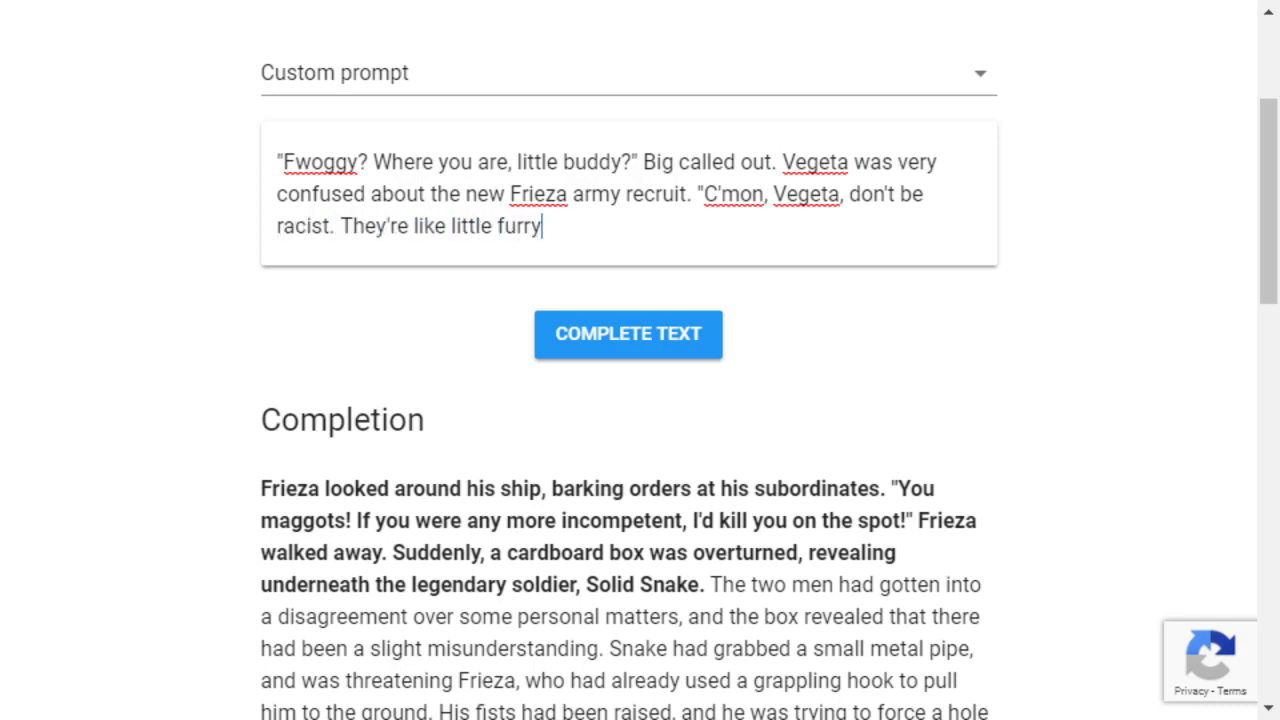
type(" versions of us")
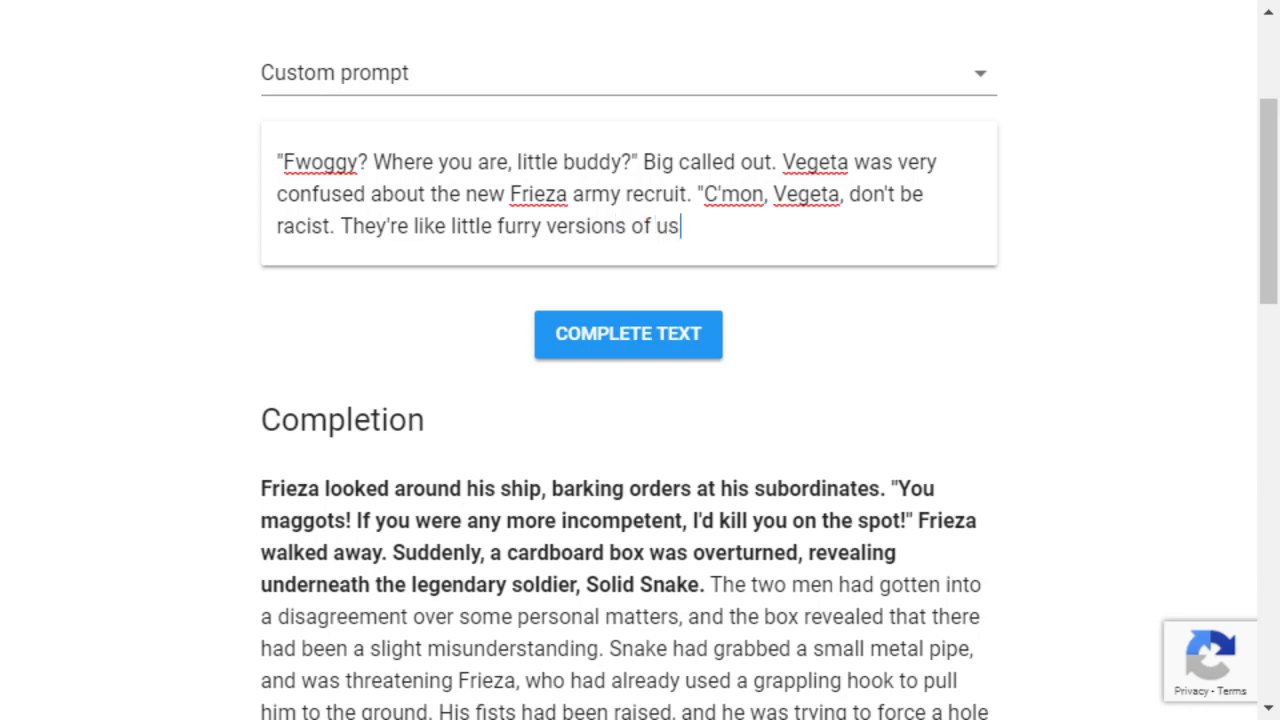
type("!\" Nappa arg")
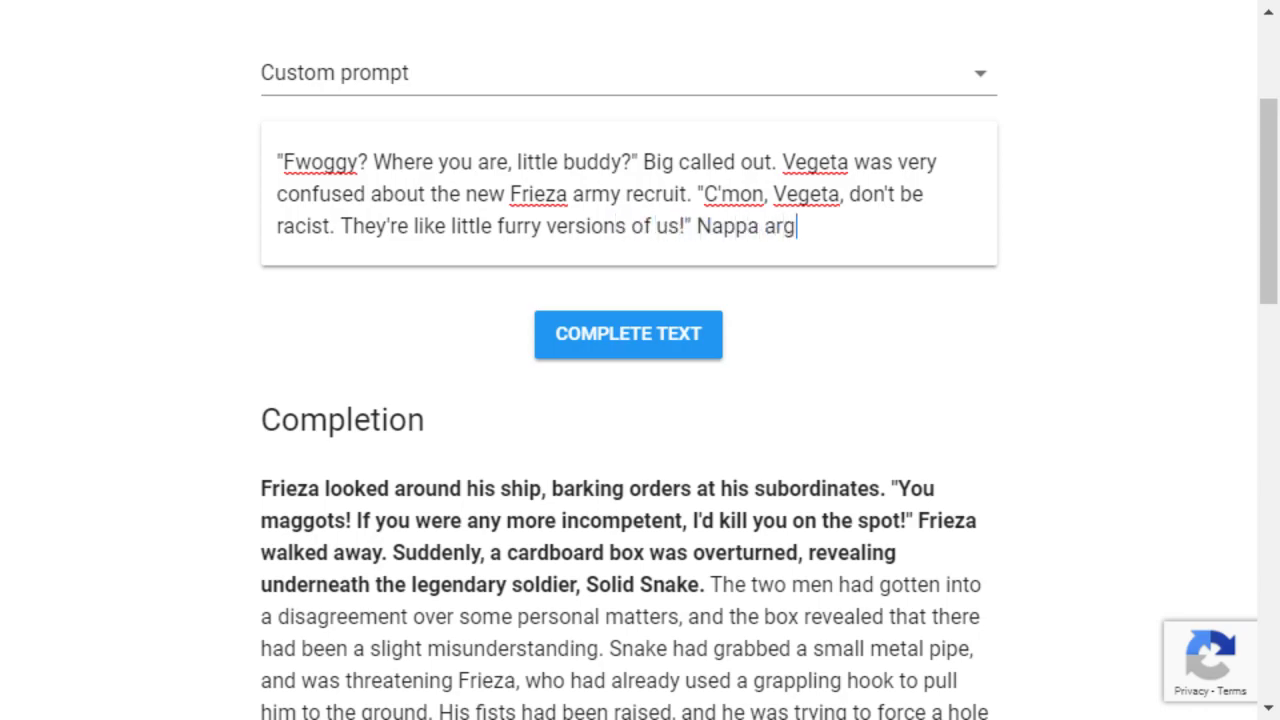
Step: Finish the prompt with 'argued. "They freak me the fuck out," Vegeta snapped back.'
type("ued. \"They freak ")
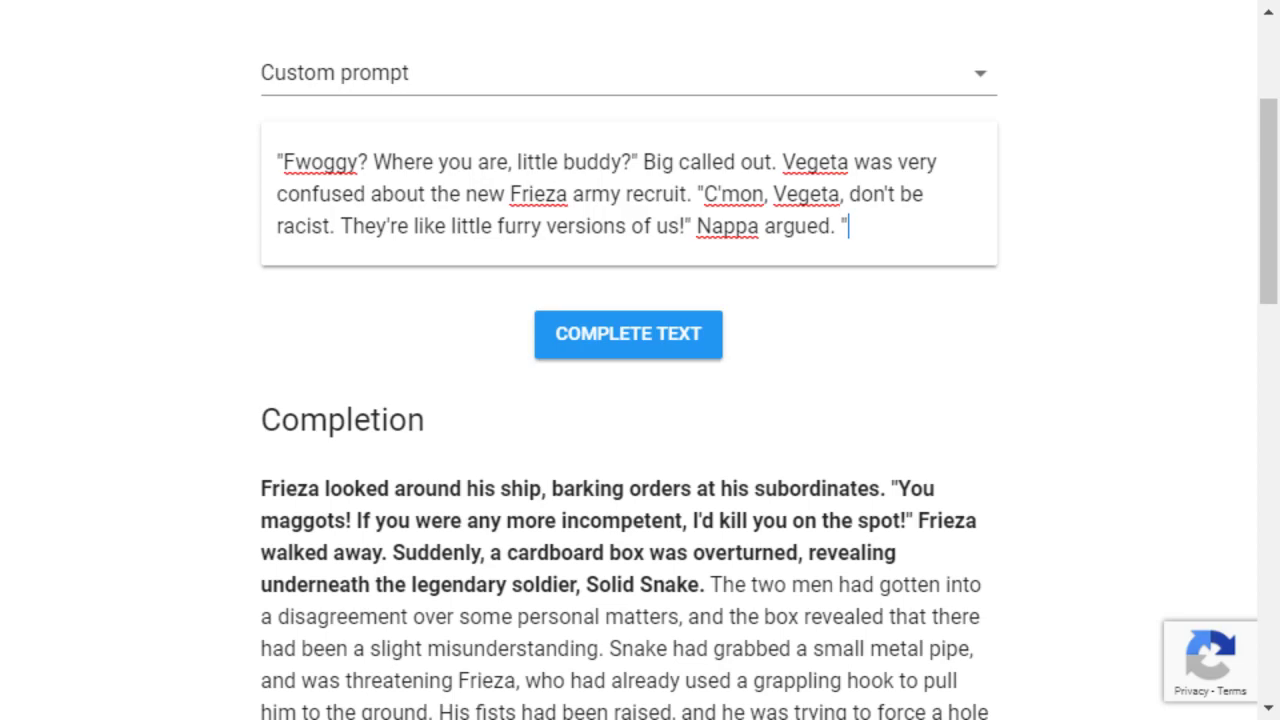
type("me the fuck out,")
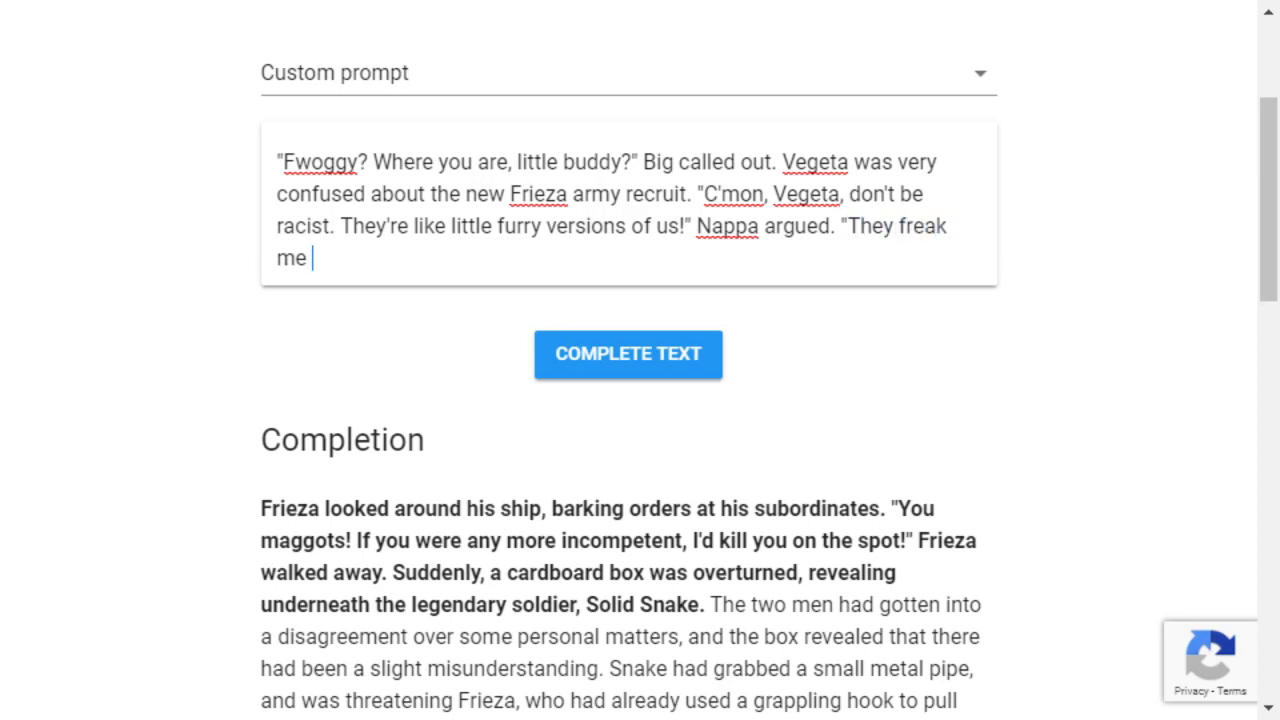
type("\" Ve")
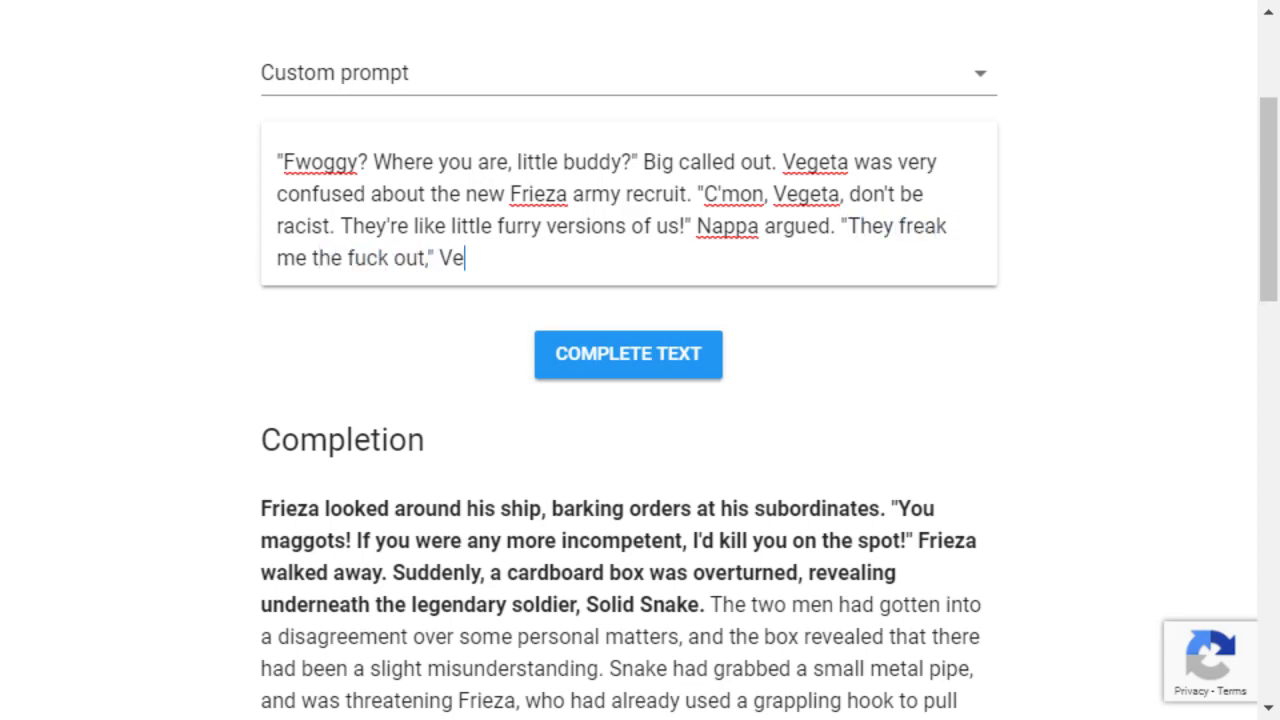
type("geta snapped back.")
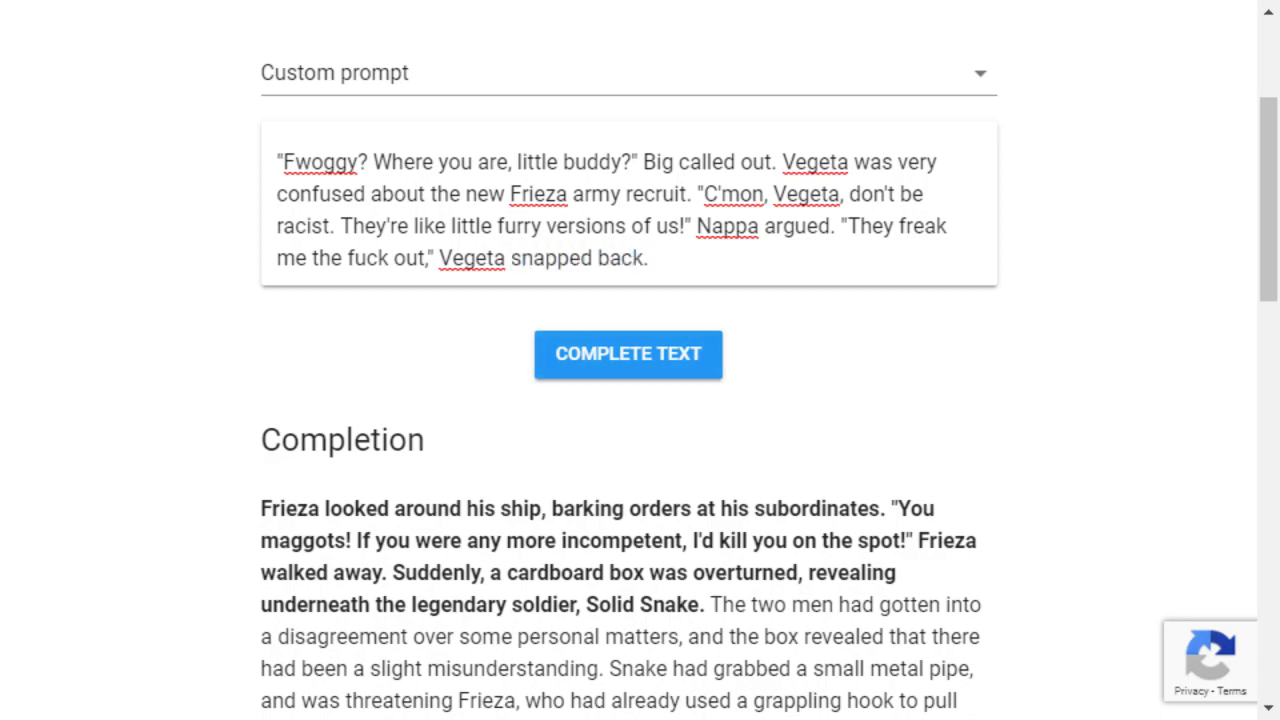
Step: Generate the completion of the Fwoggy and Vegeta prompt and read it through to its end
left_click(628, 354)
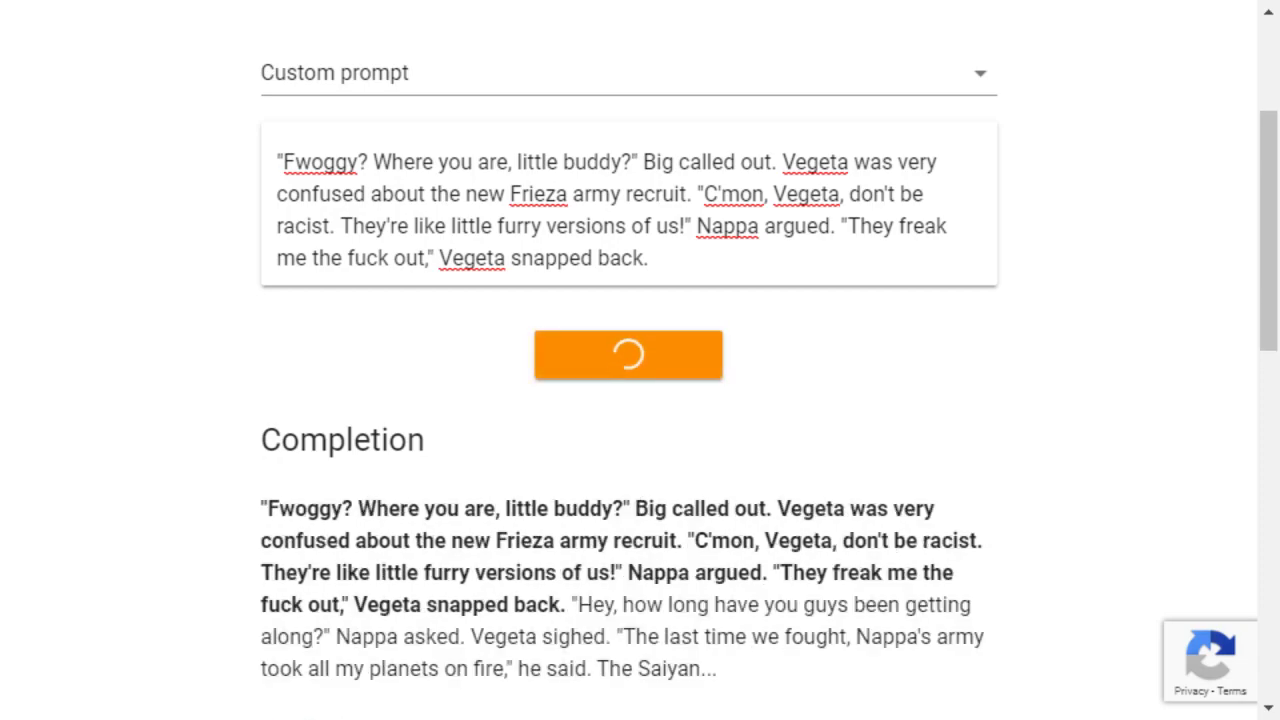
scroll(640, 400, "down", 2)
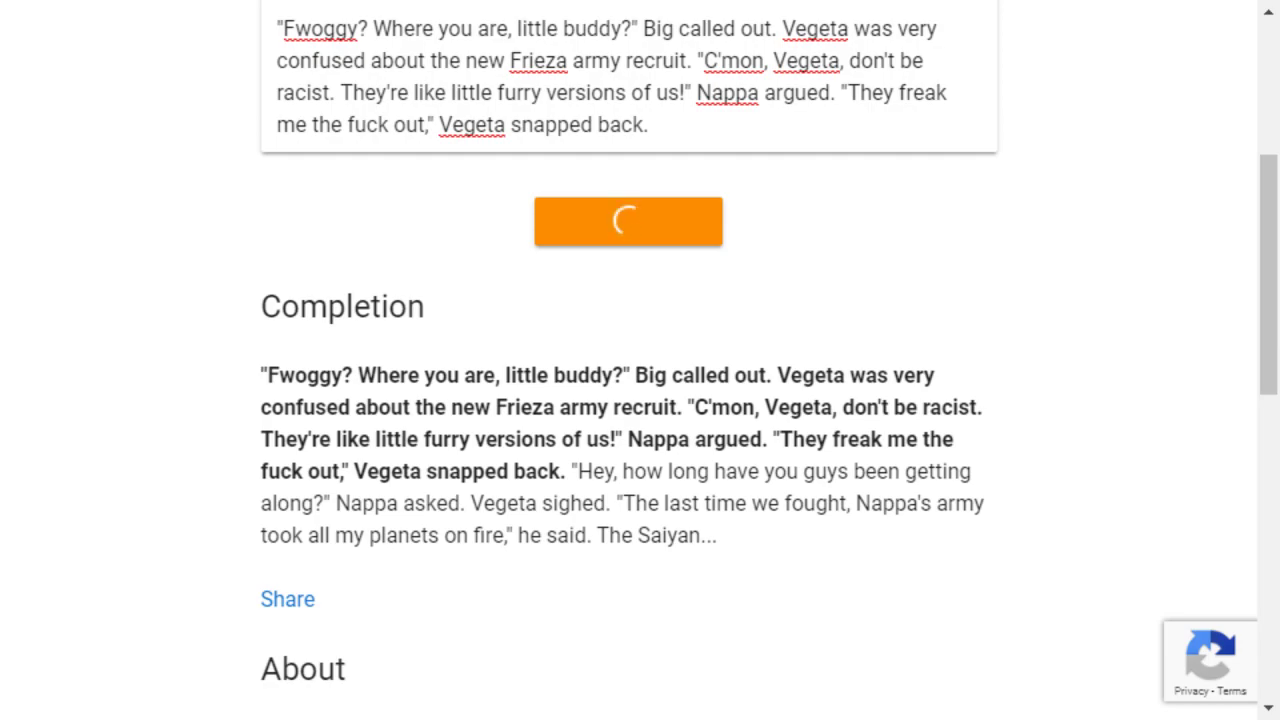
scroll(640, 400, "down", 2)
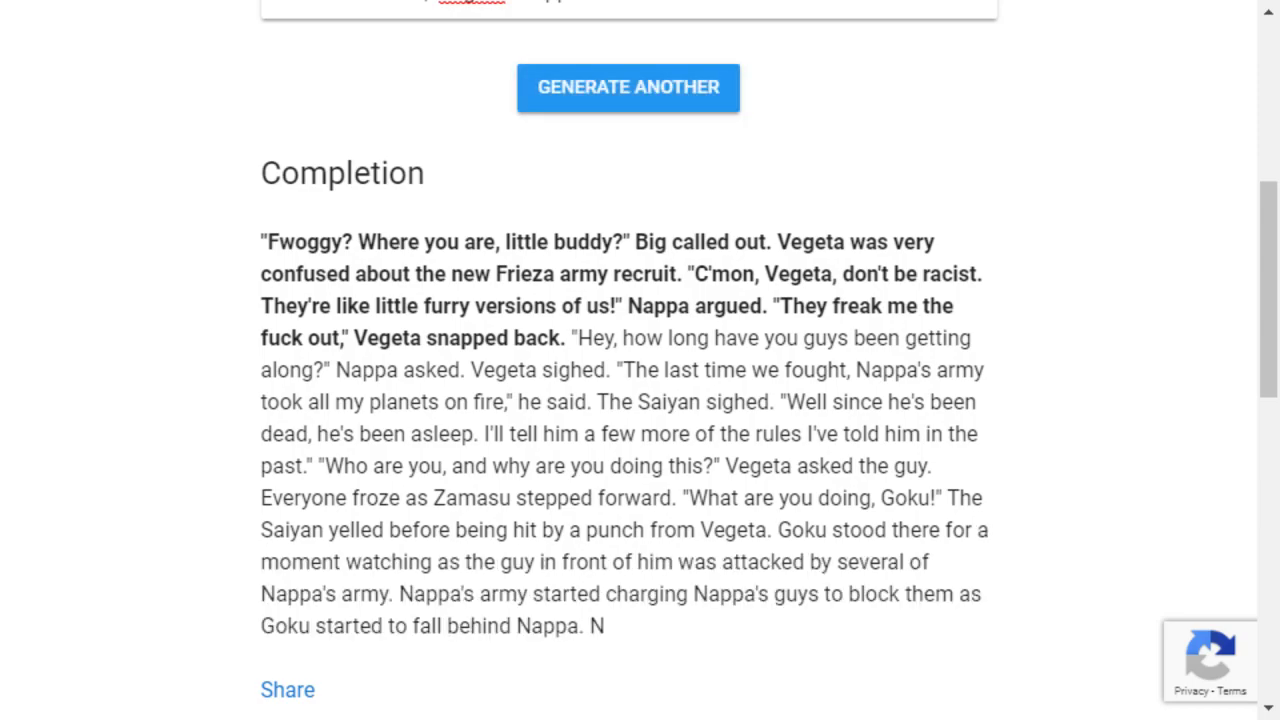
scroll(640, 360, "down", 2)
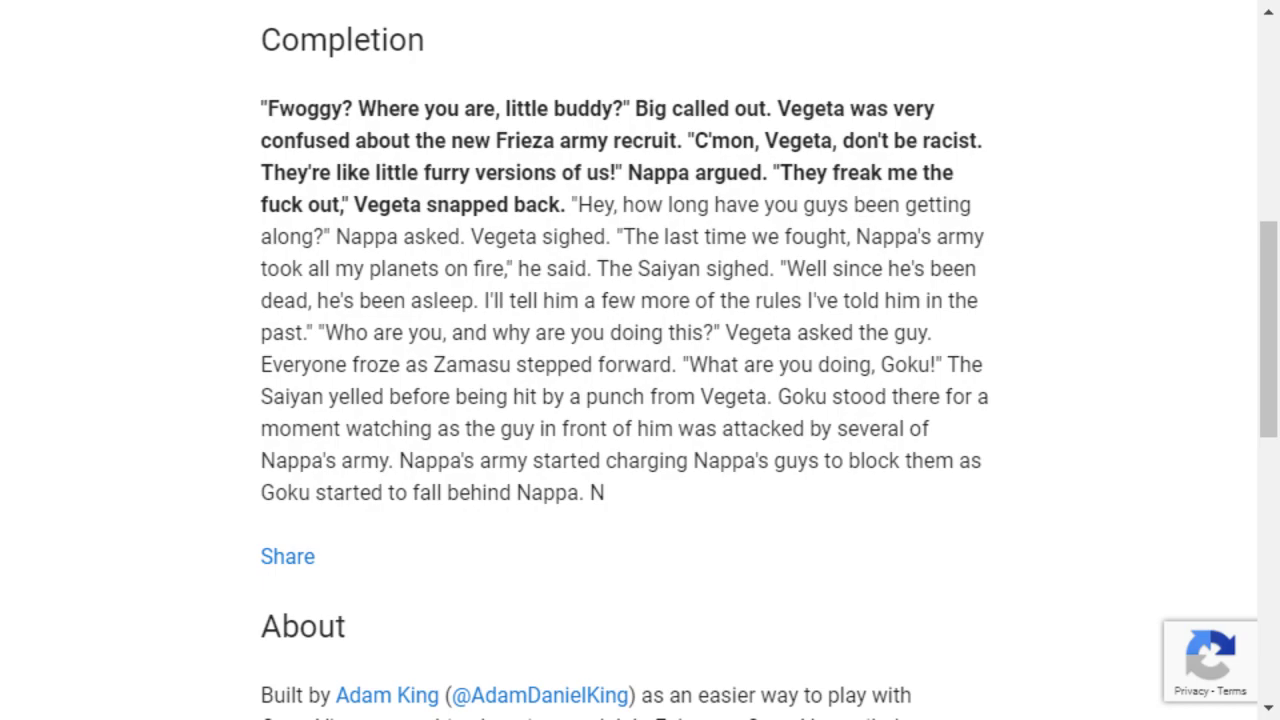
scroll(640, 360, "up", 1)
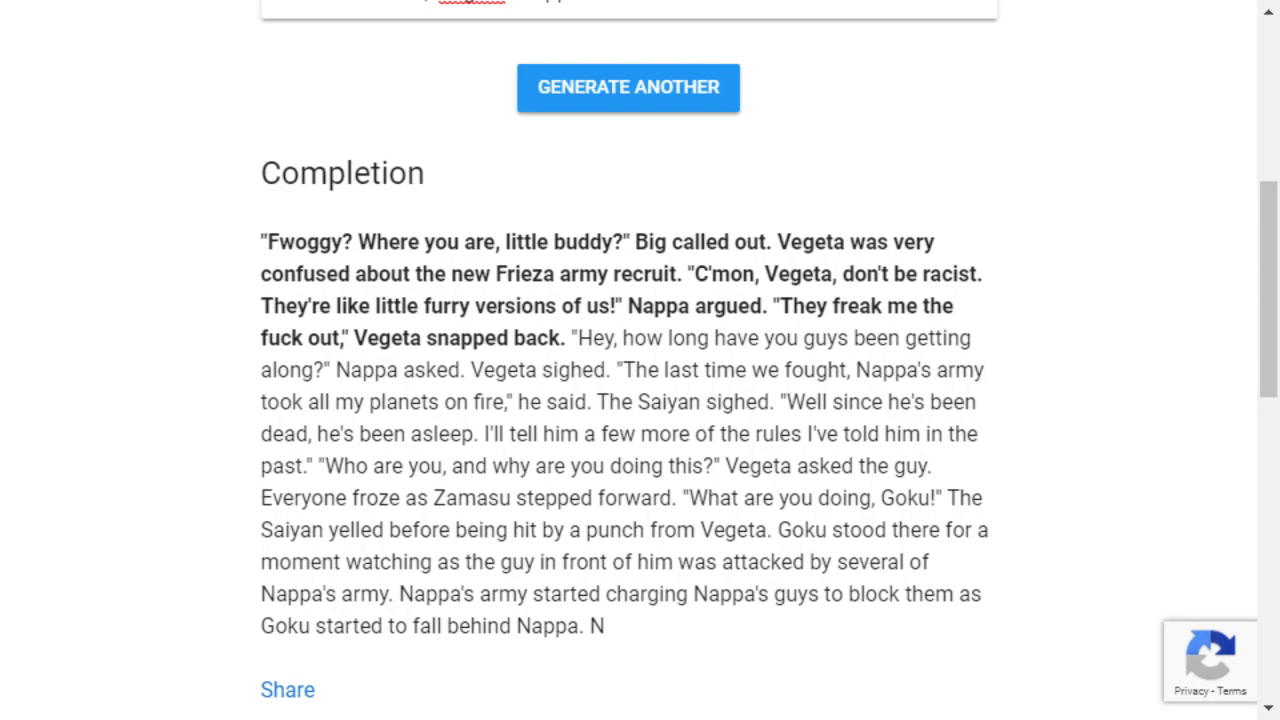
scroll(640, 360, "up", 3)
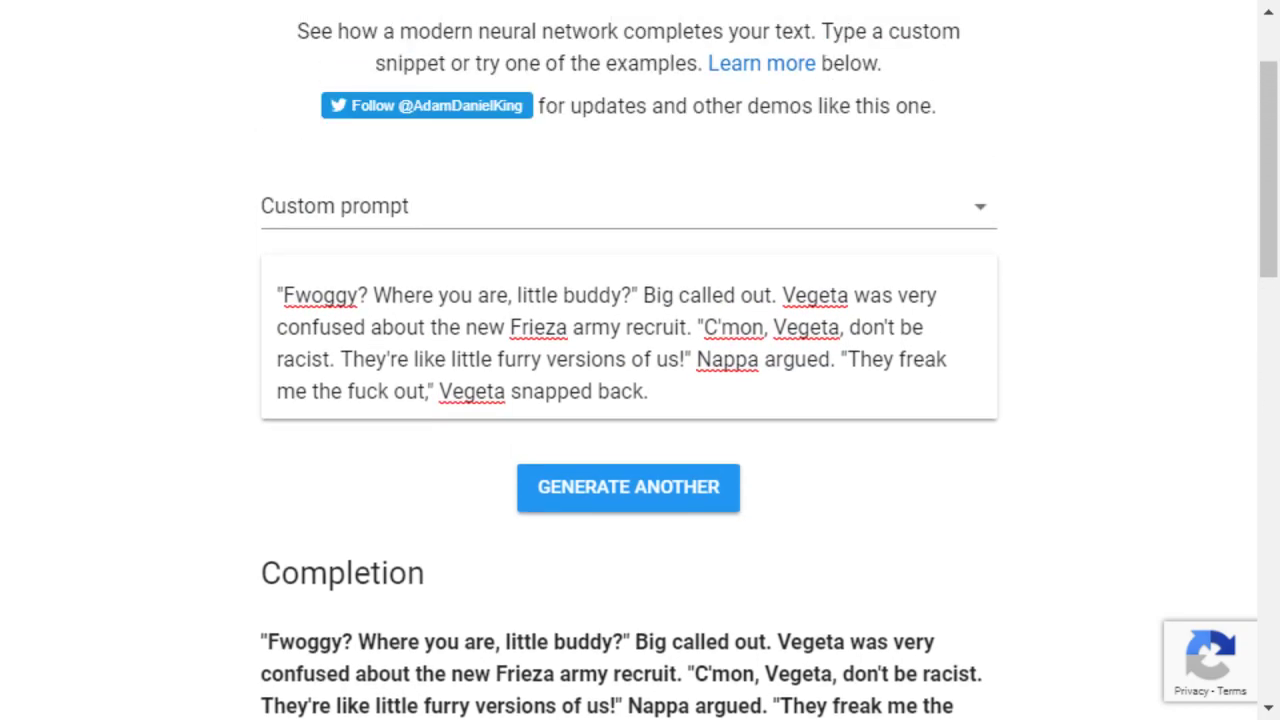
scroll(640, 360, "down", 4)
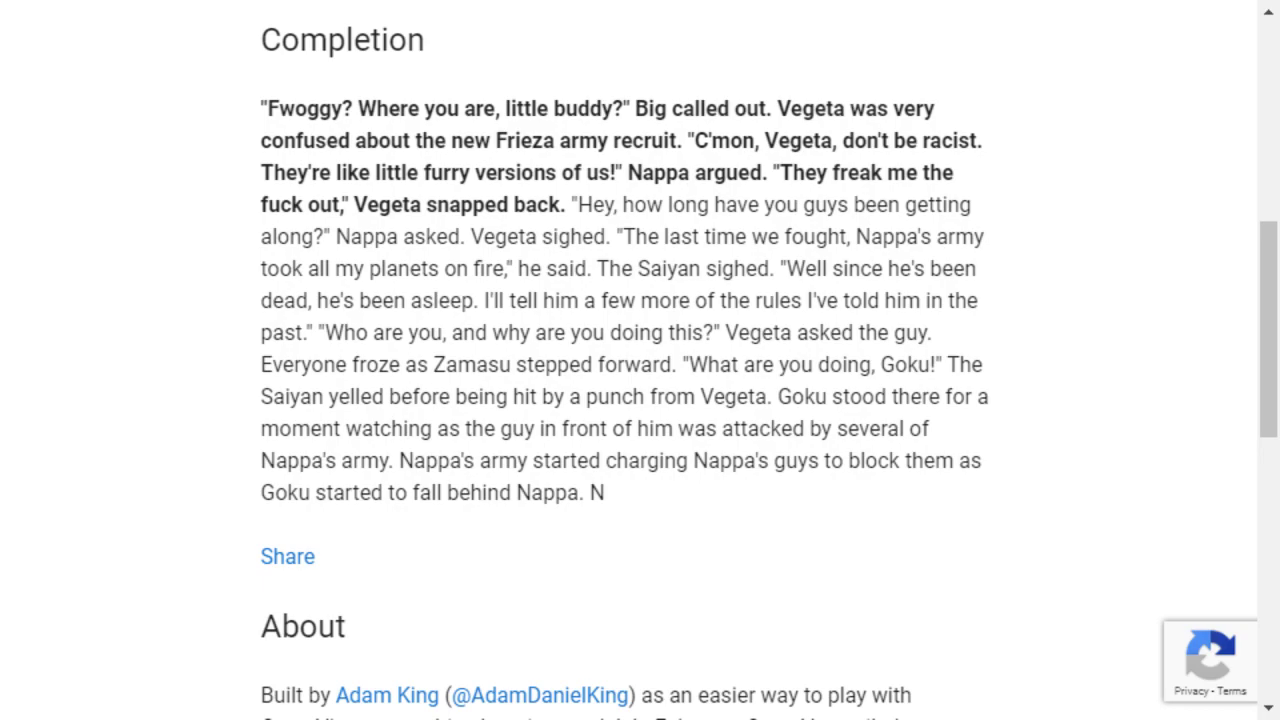
Step: Clear the whole Fwoggy and Vegeta text from the custom prompt
scroll(640, 360, "up", 5)
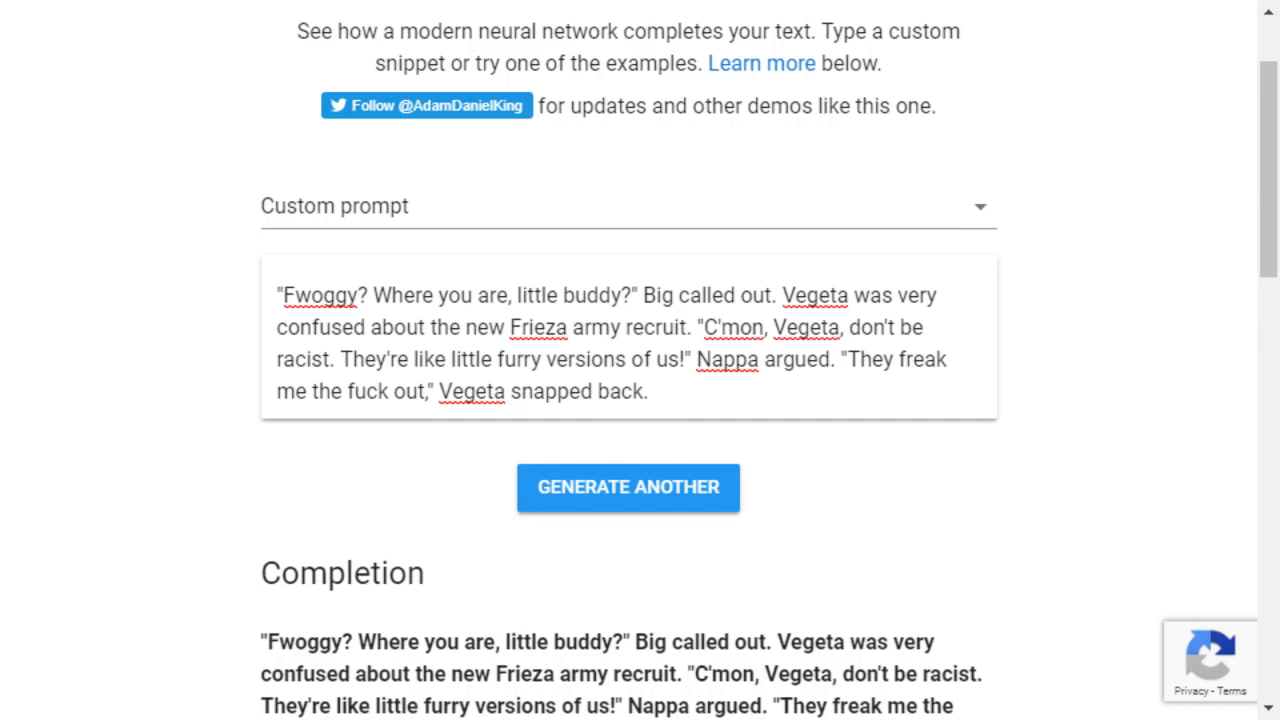
left_click_drag(650, 391, 277, 295)
key("BackSpace")
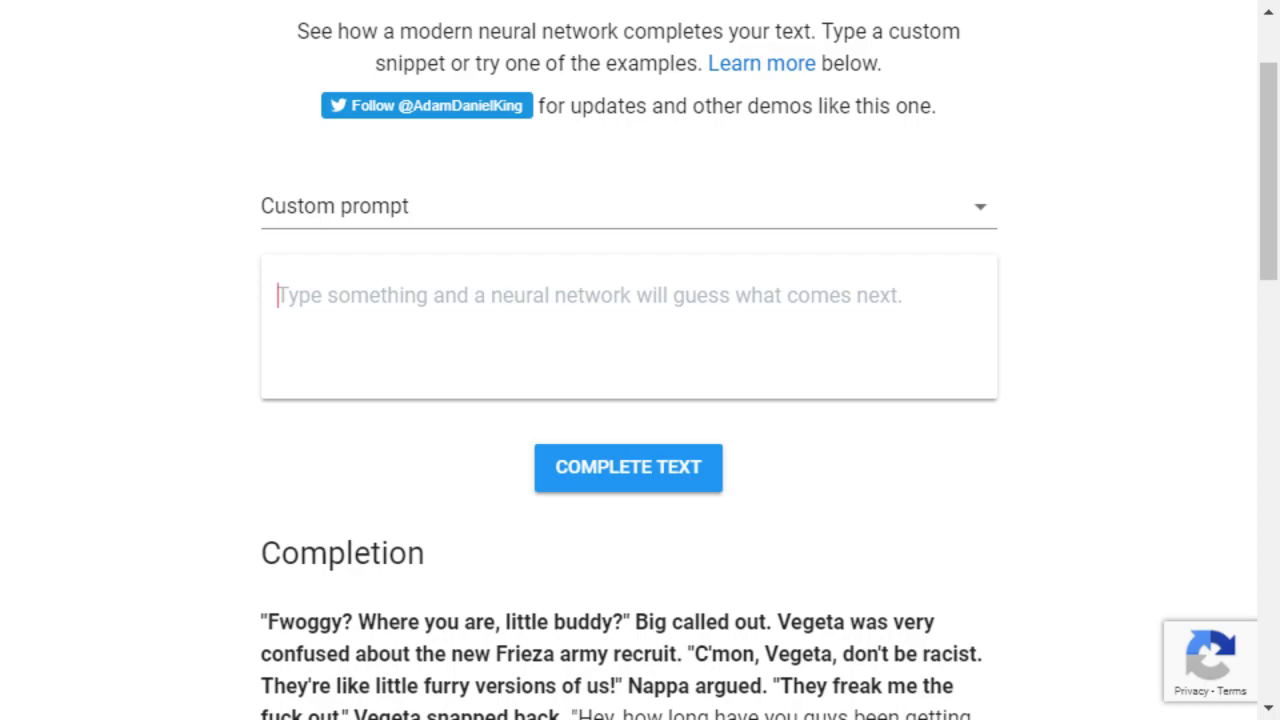
Step: Start a new custom prompt with "Vegeta was very confused as this Japanese dude offered him a DVD."
type("Vege")
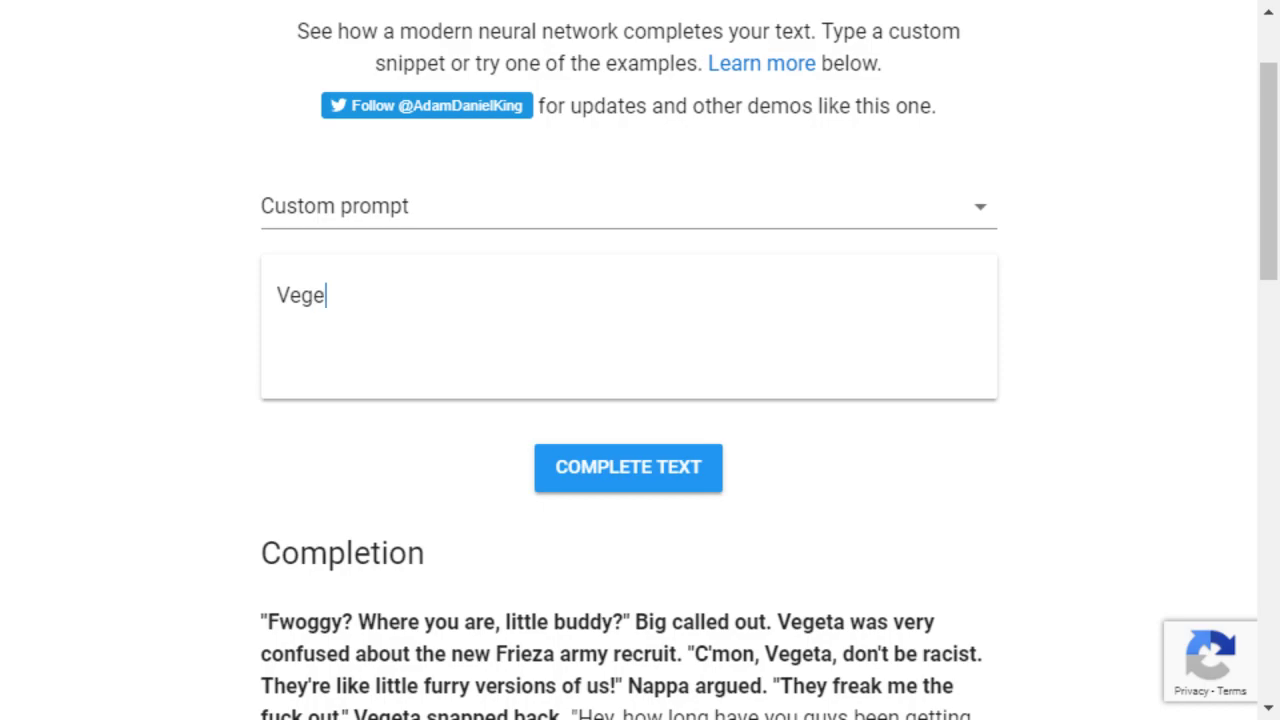
type("ta was very con")
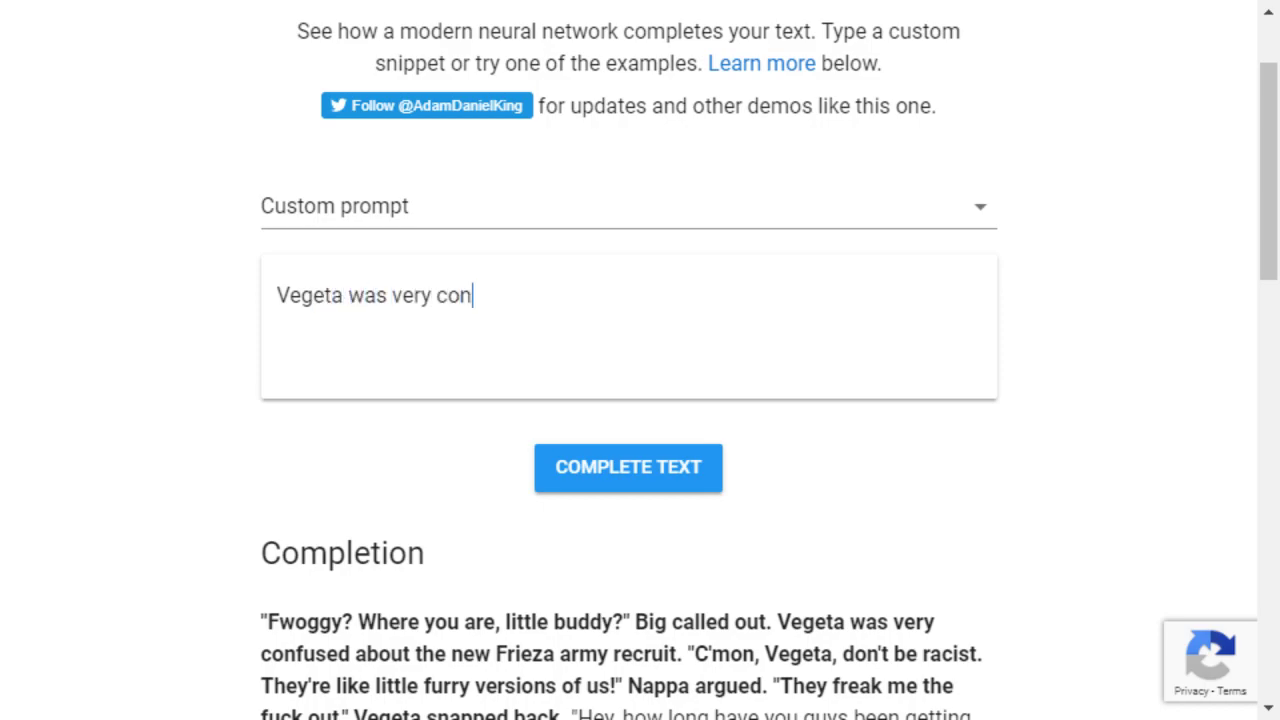
type("fused as this J")
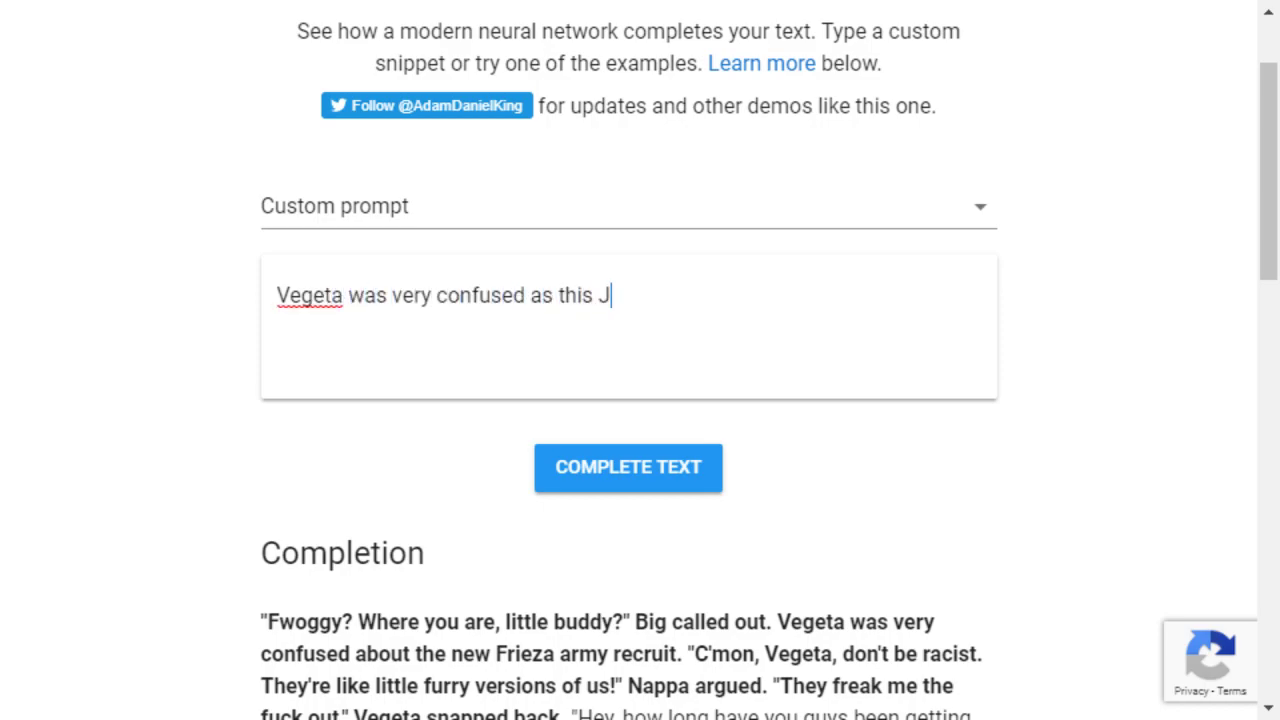
type("apanese dude offer")
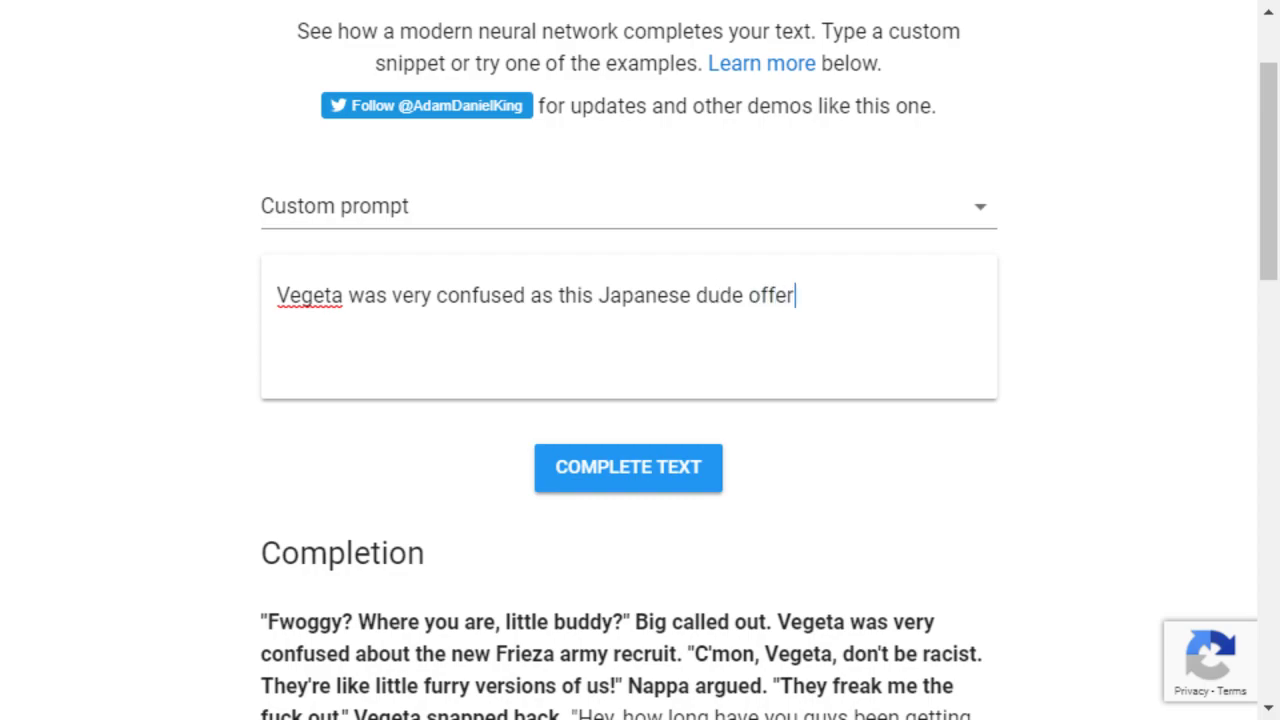
type("ed him a DVD.")
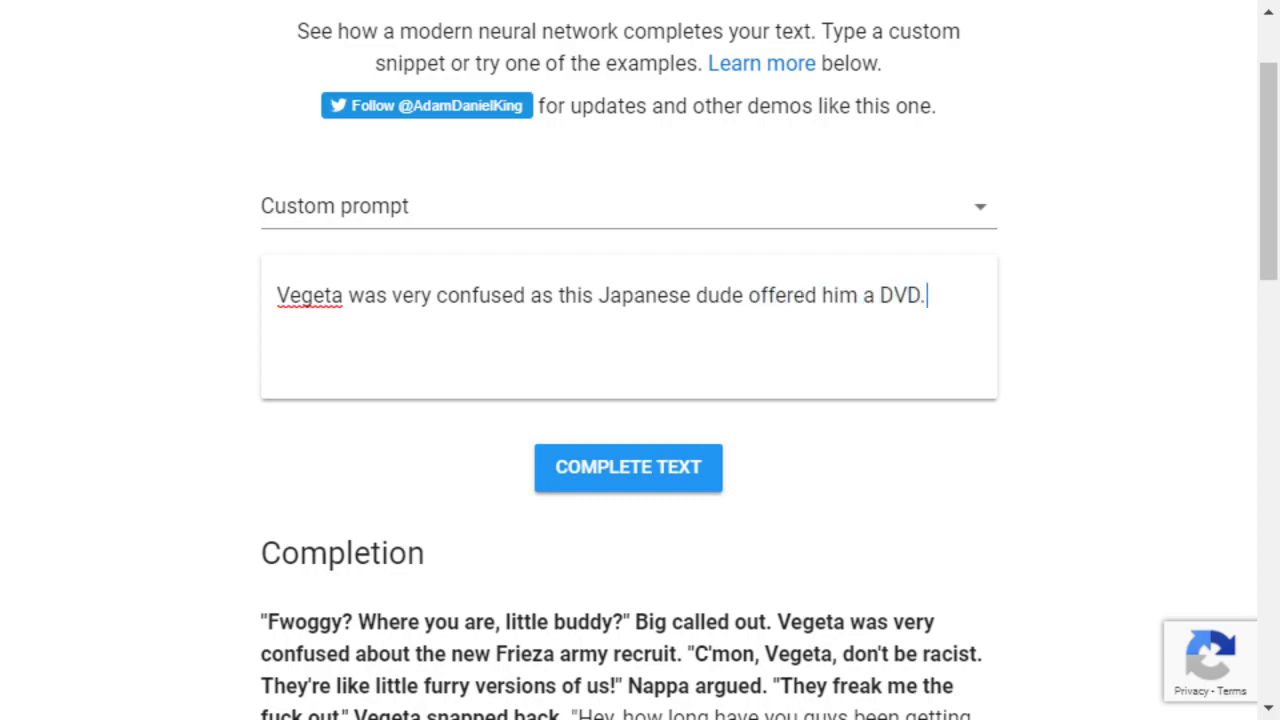
Step: Continue the prompt with '"Puresentu for you!" Yano Toru said as he waved around Chaos Party Quiz 6 in front of him.'
type(" \"Puresentu ")
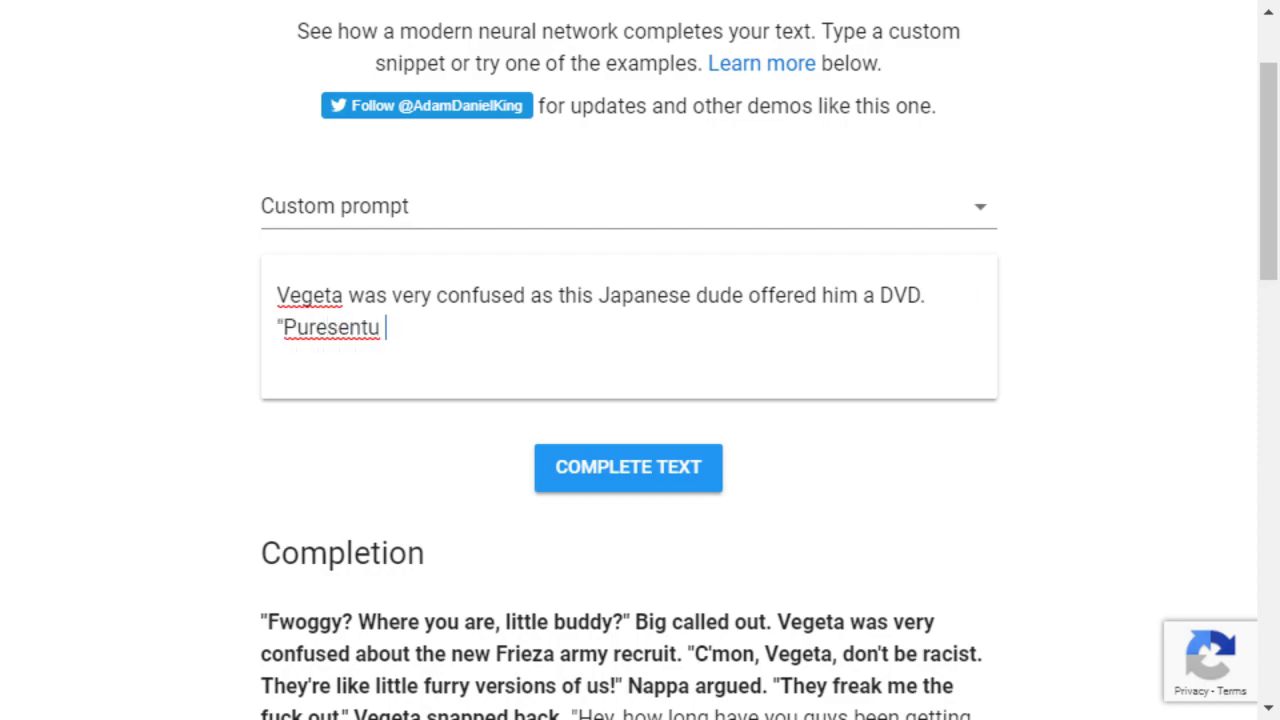
type("for you!\"")
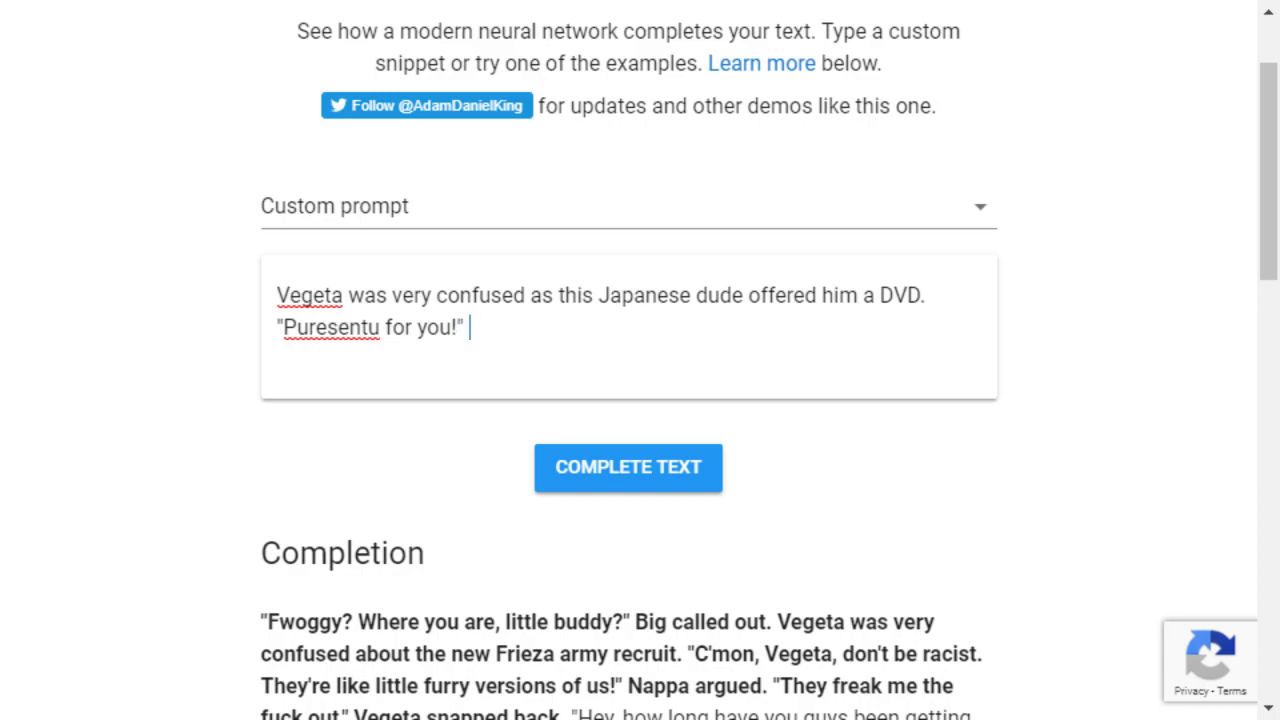
type("Yano Tour")
key("BackSpace")
key("BackSpace")
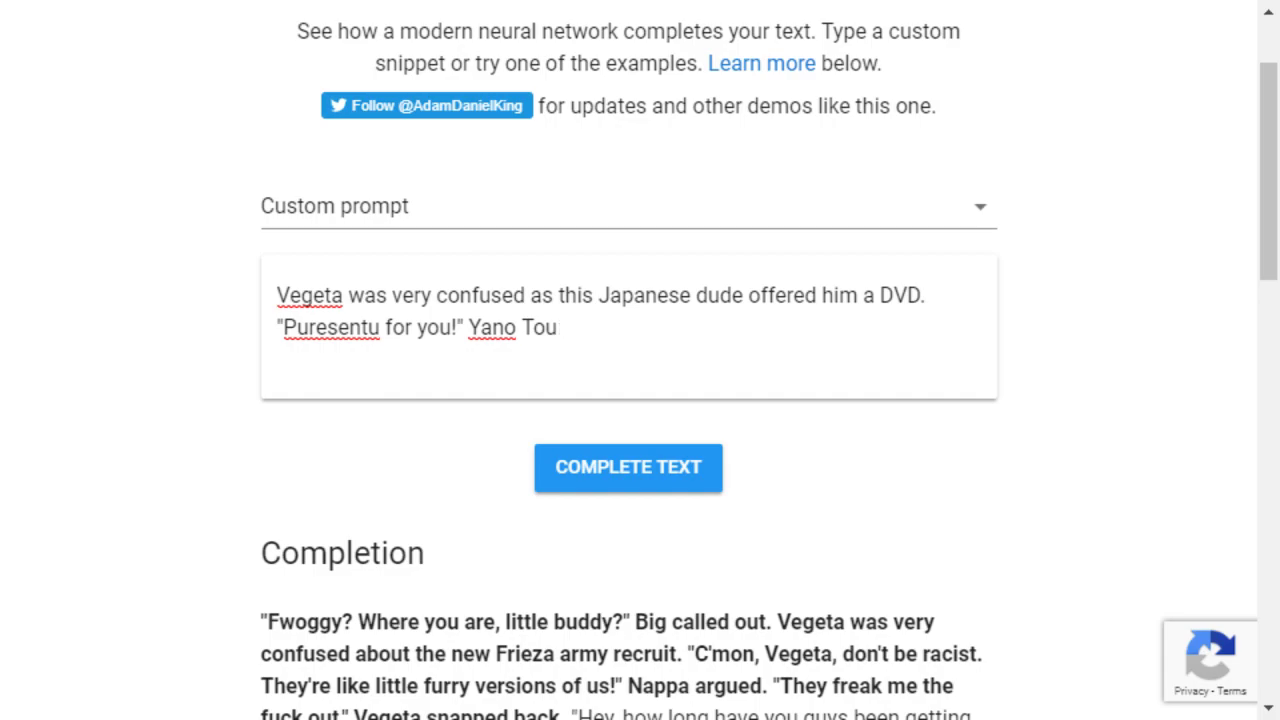
type("ru")
type("said as he wav")
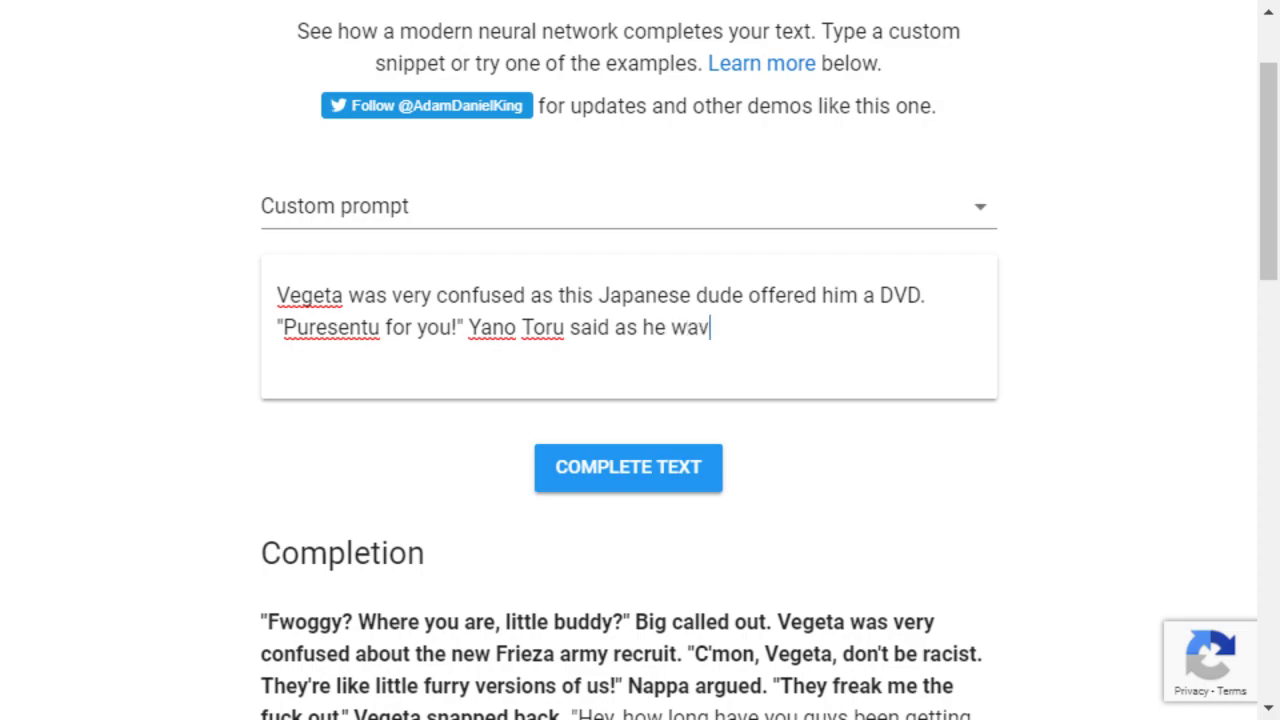
type("ed around Chaos P")
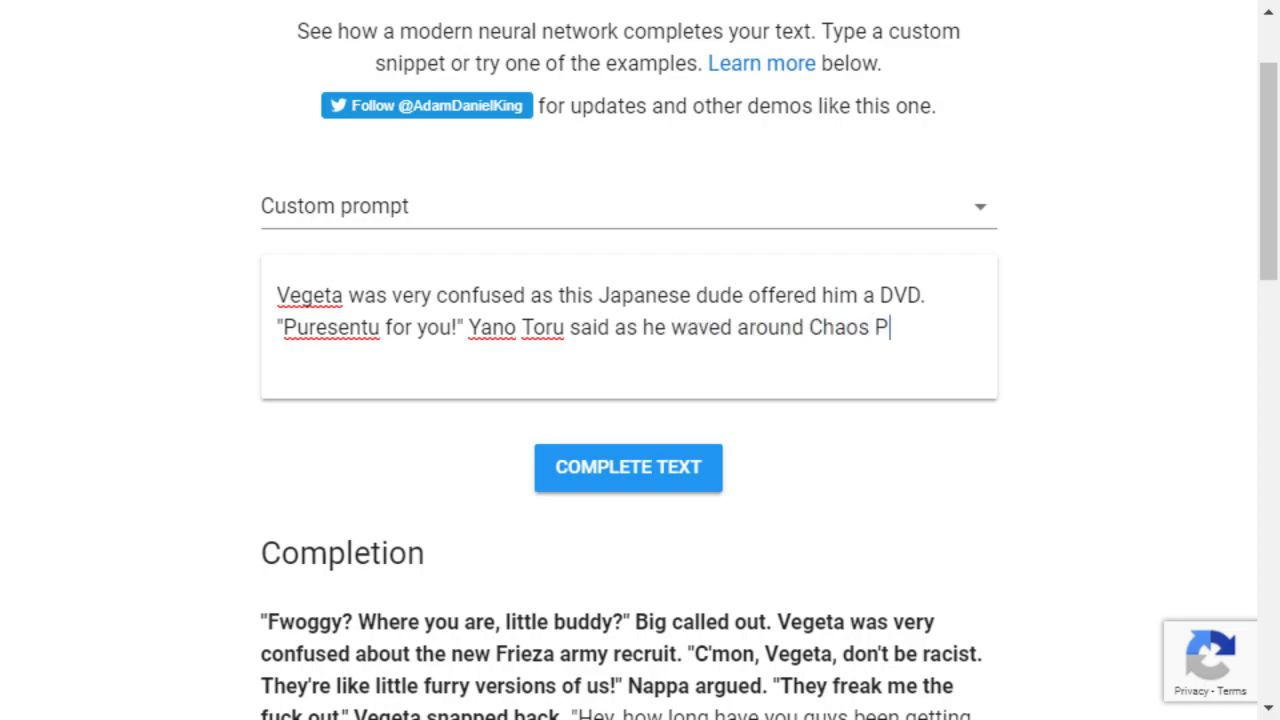
type("arty Quiz")
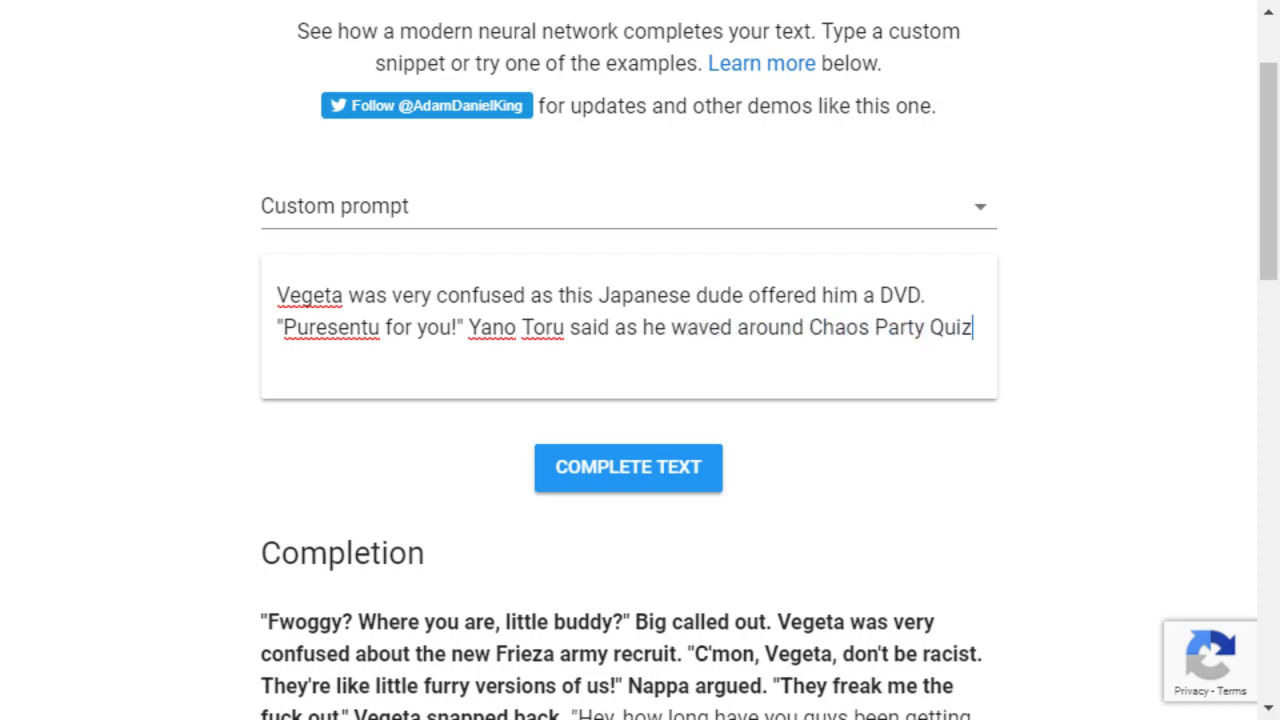
type(" 6 in front")
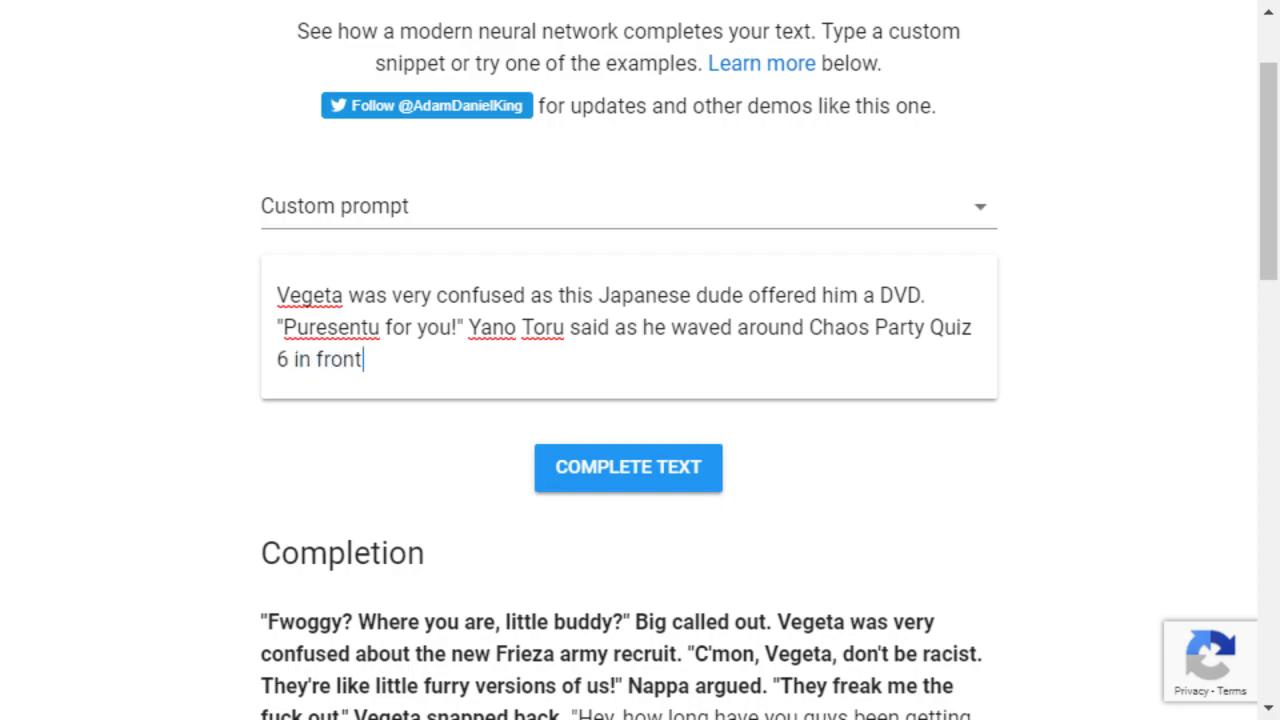
type(" of him. \"Chaos")
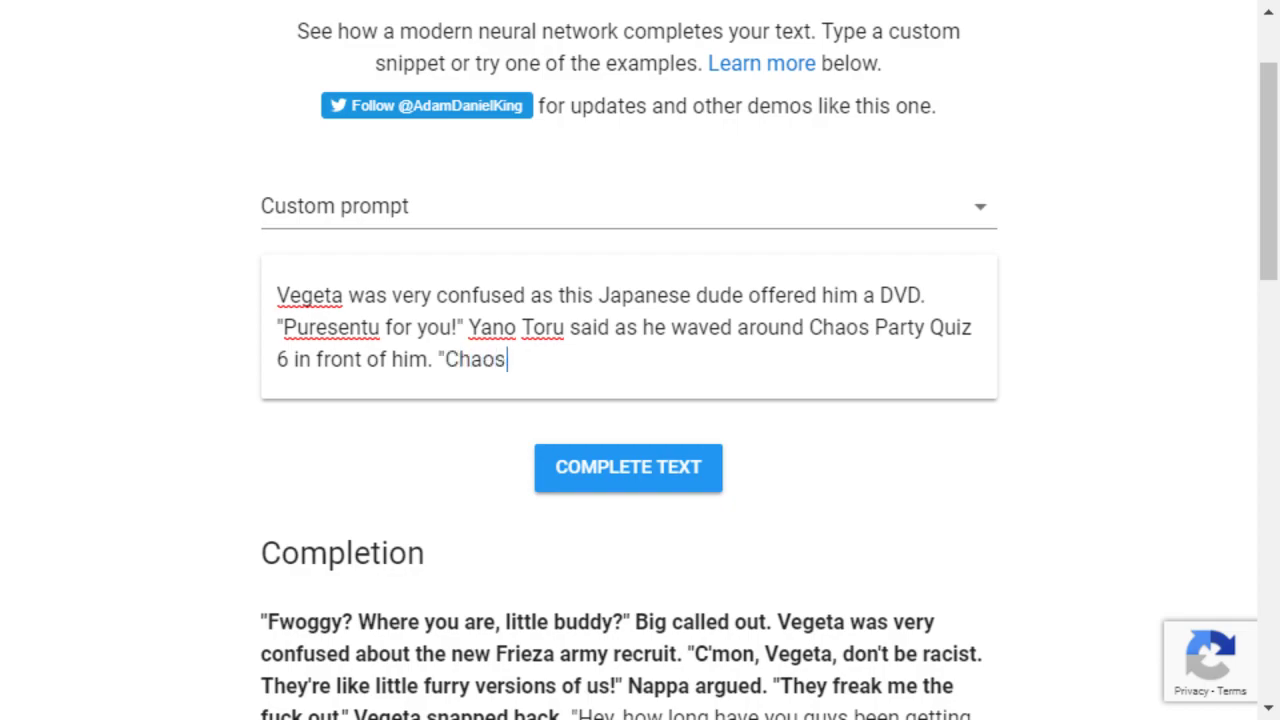
Step: Add '"Chaos DVD, please open!" he said, shoving the DVD into Vegeta's face.' to the prompt
type(" DVD, please")
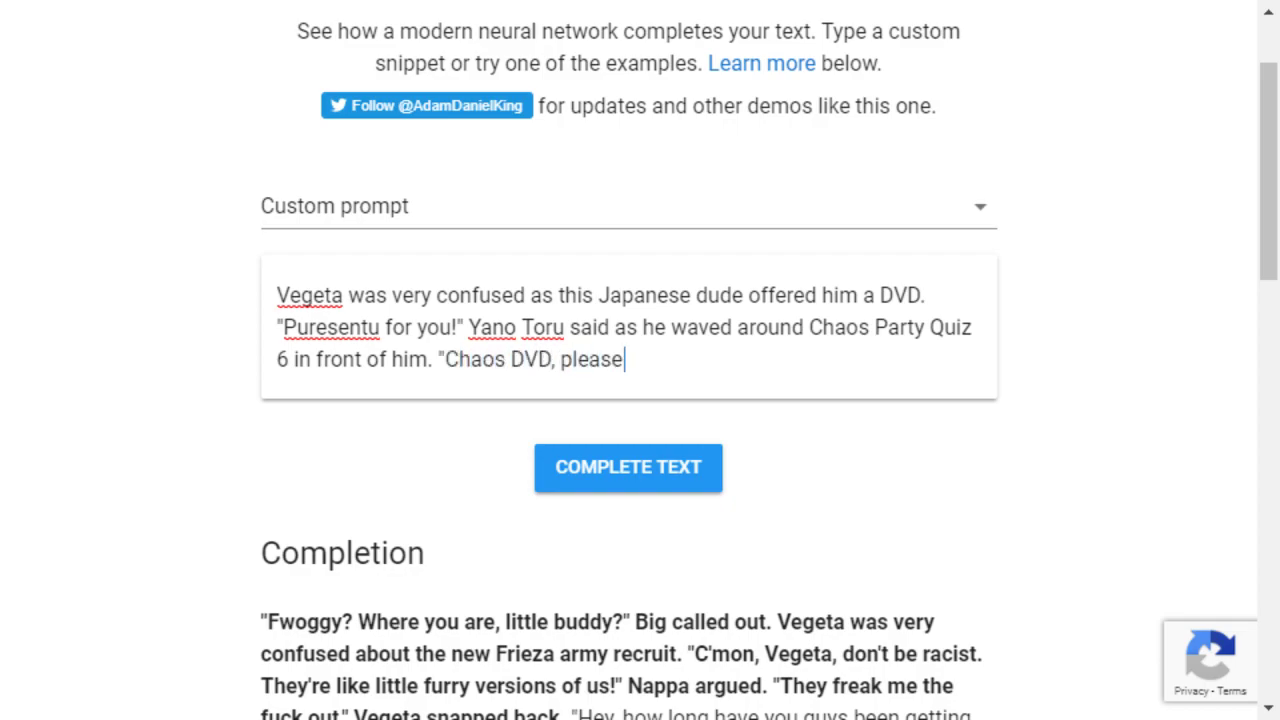
type(" open!\" he said, shjpo")
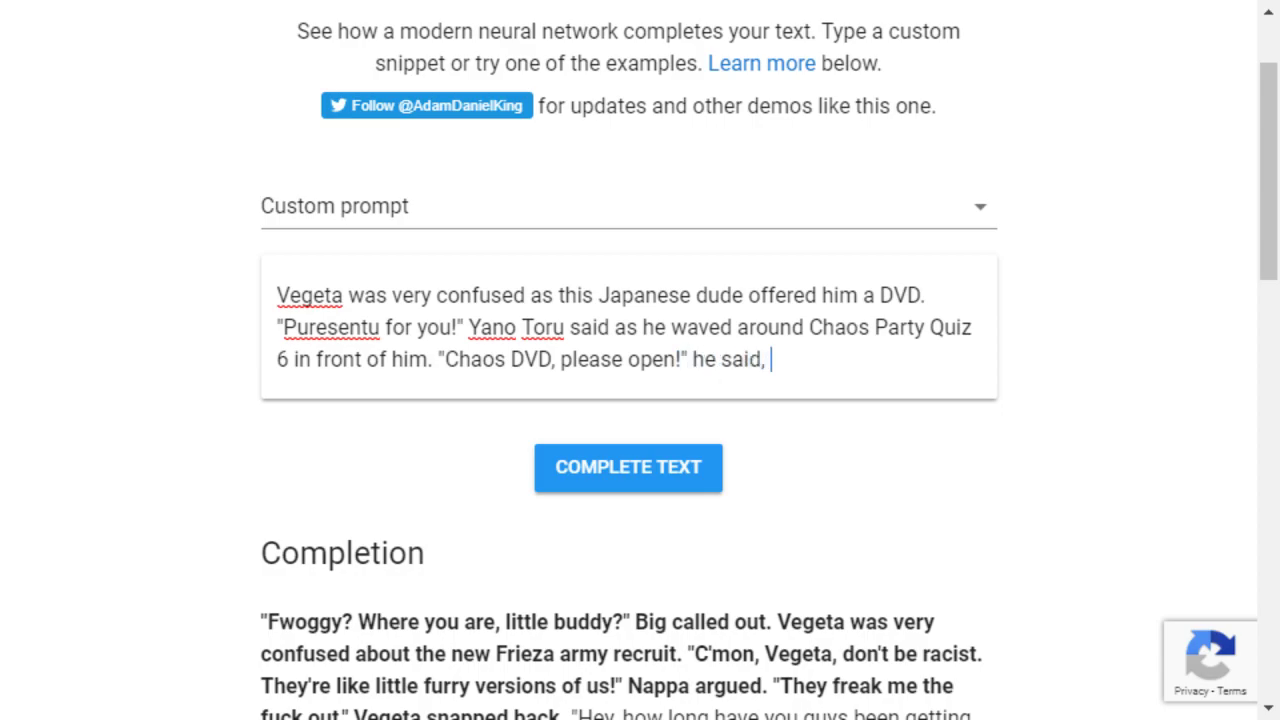
key("BackSpace")
key("BackSpace")
key("BackSpace")
type("oving ")
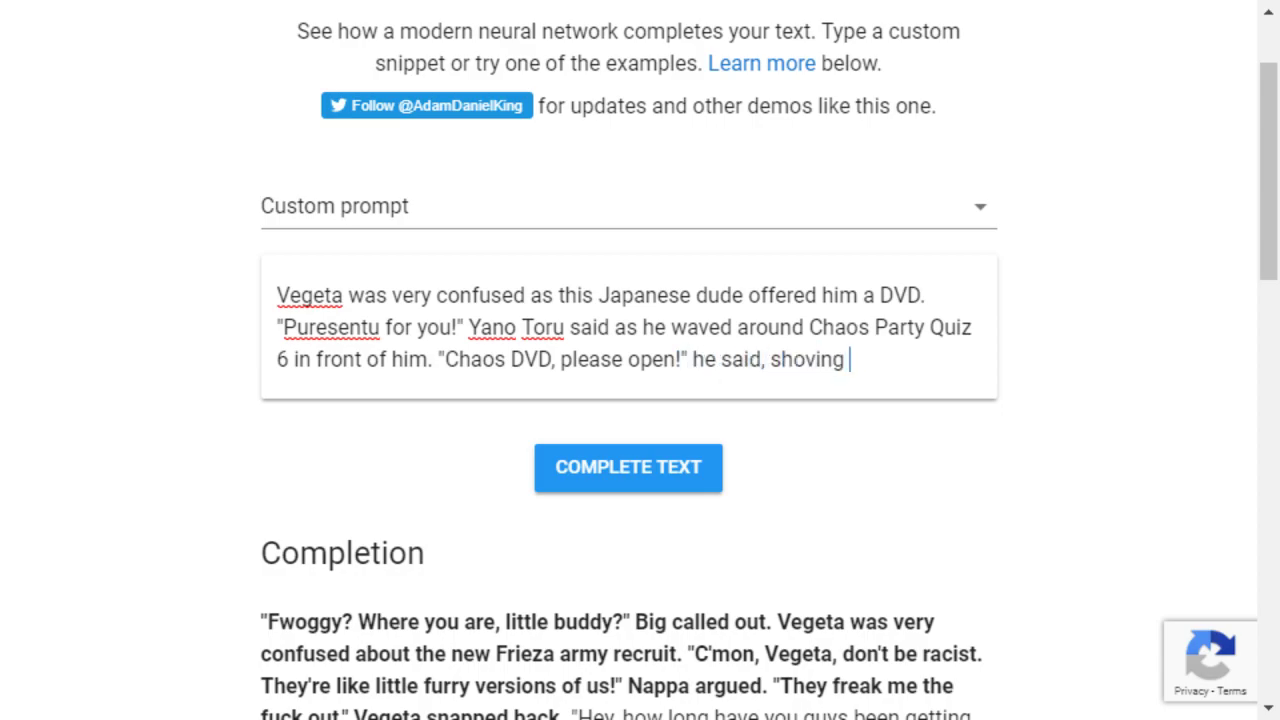
type("the DVD into Veg")
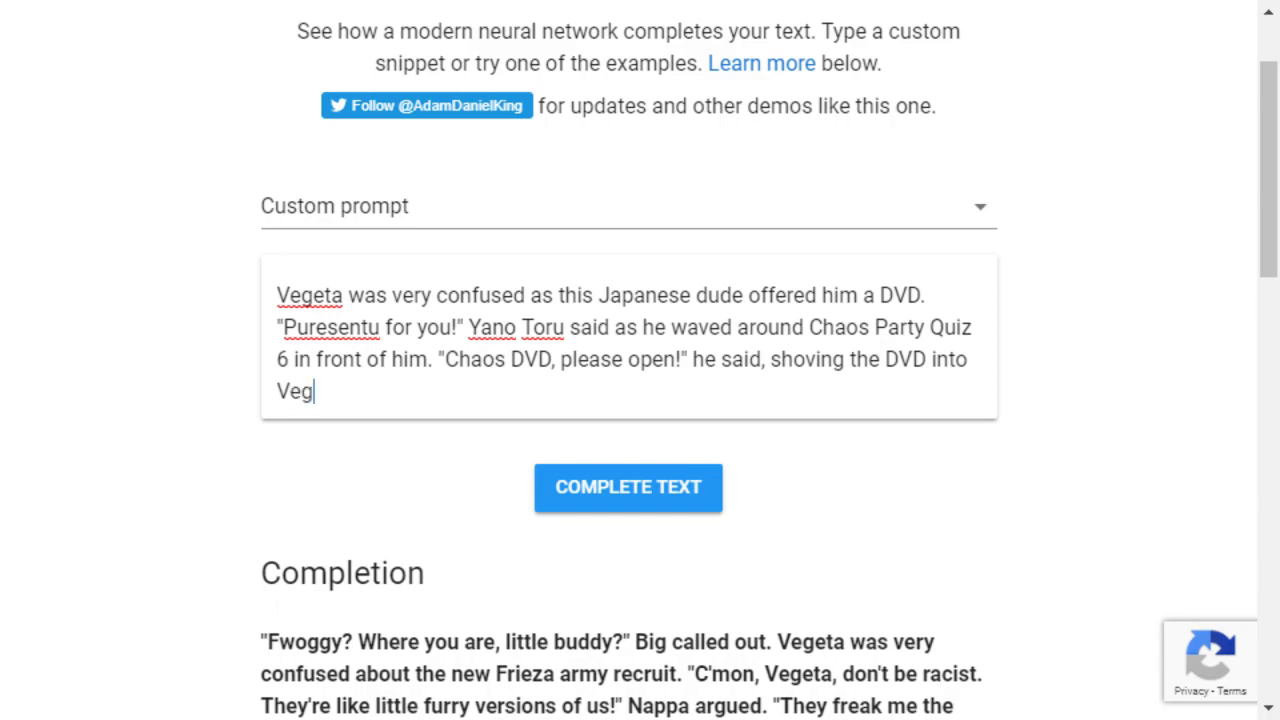
key("BackSpace")
type("geta's fa")
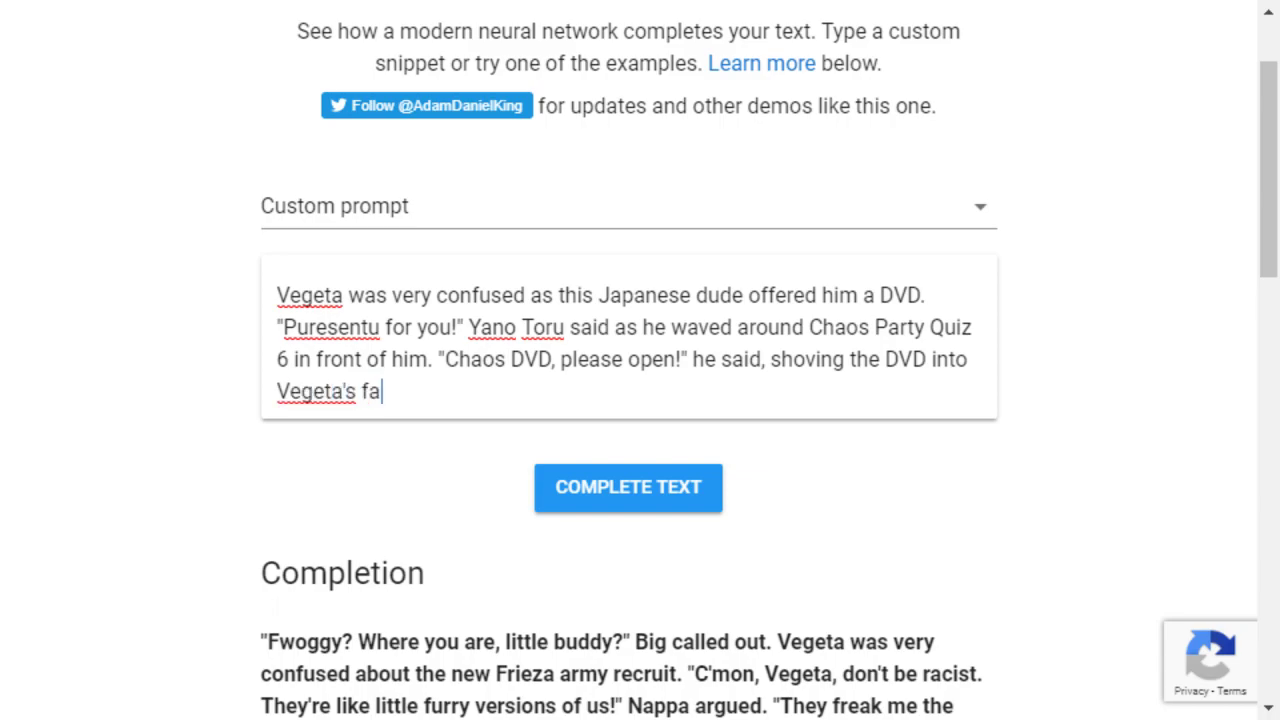
type("ce. As he opened the")
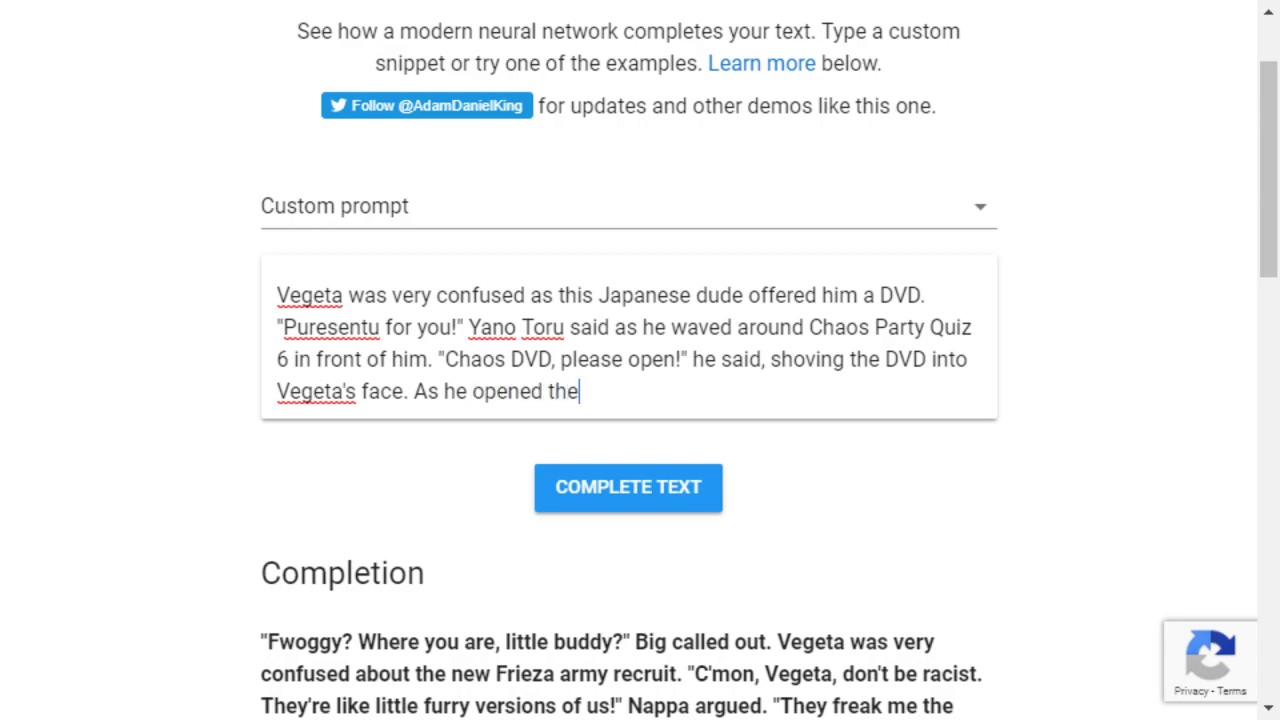
Step: Finish the prompt with 'As he opened the DVD, Yano Toru hit the underside of it, causing the powder to fly into Vegeta's eyes. "Son of a Namek!"'
type(" DVD, Yano ")
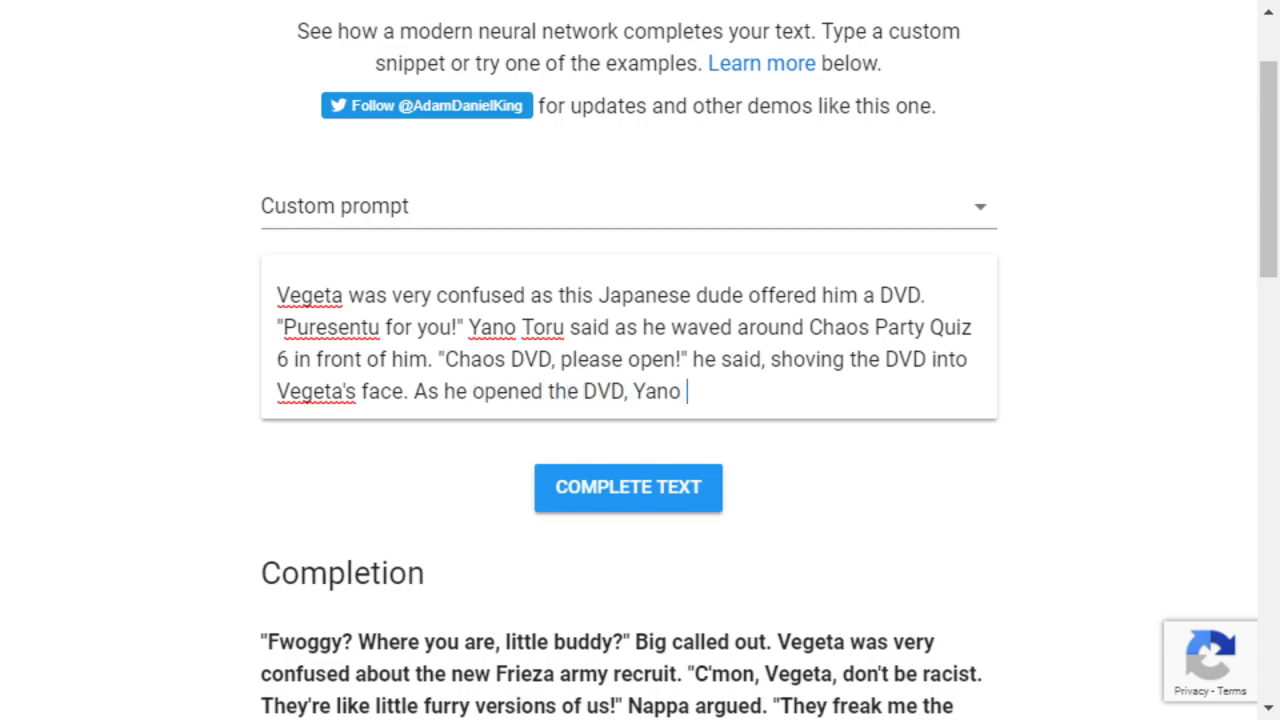
type("Toru hit the undersid")
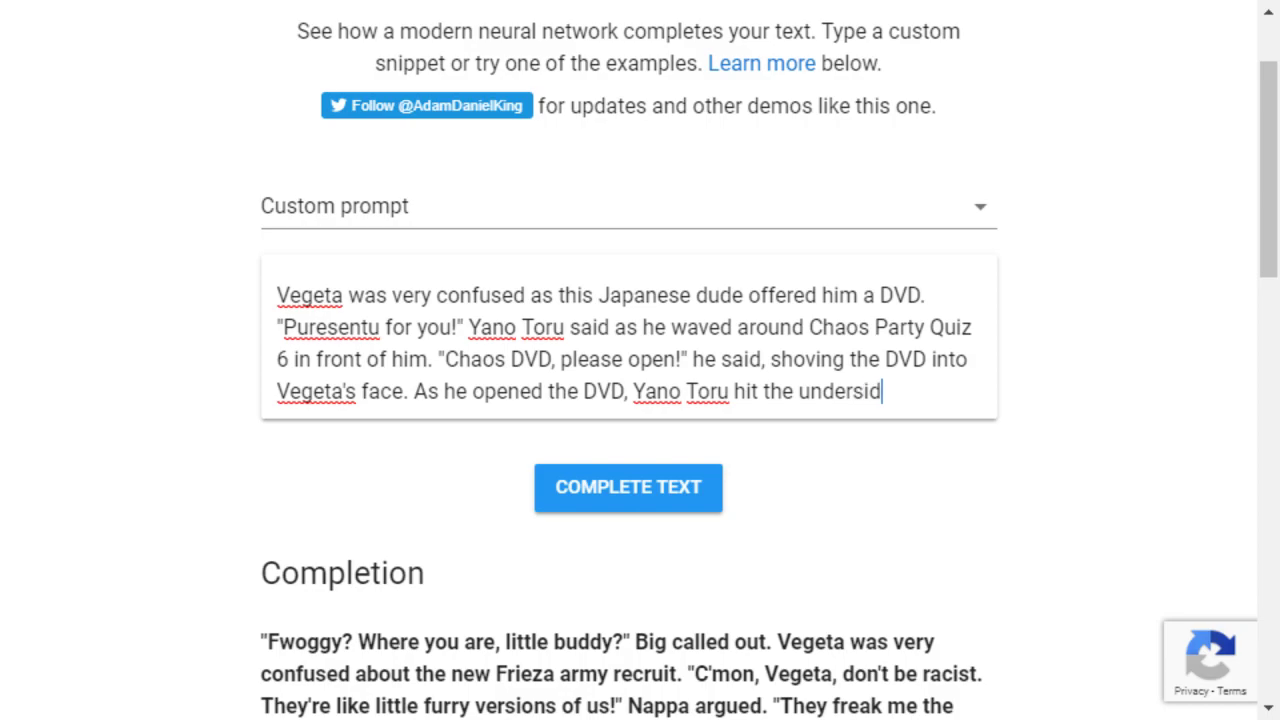
type("e of it, causing the powedr")
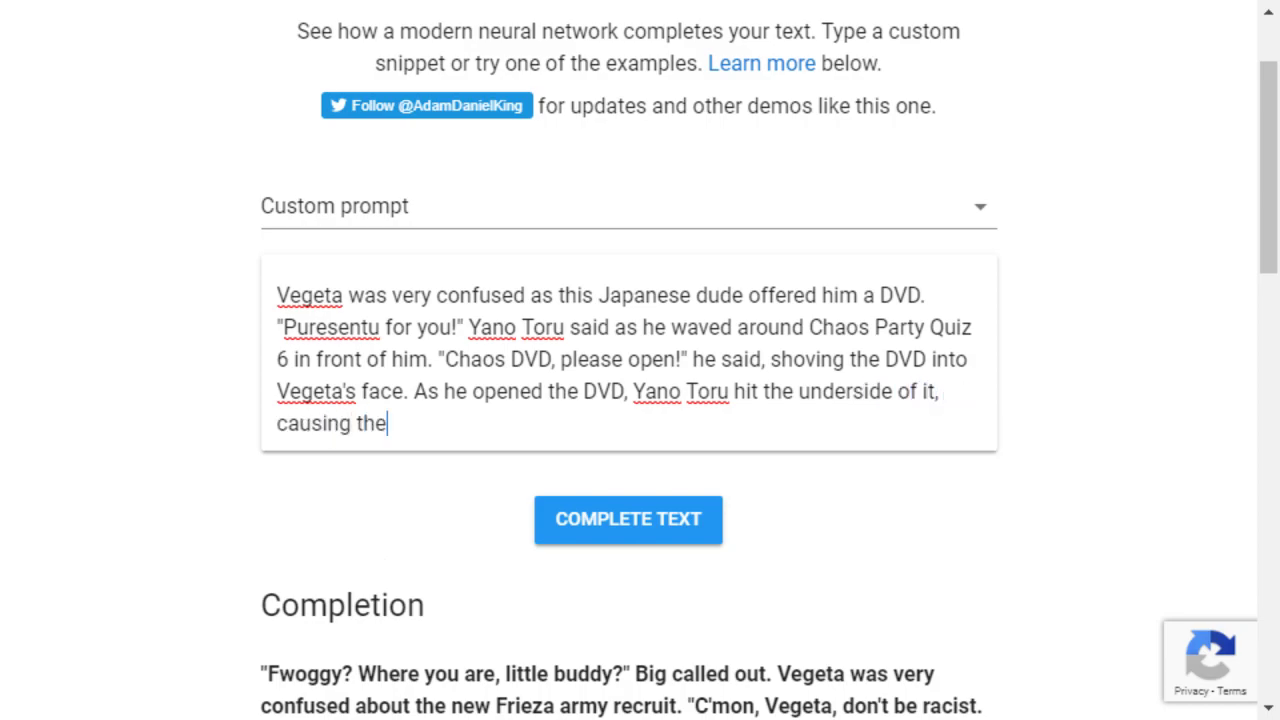
key("BackSpace")
key("BackSpace")
key("BackSpace")
key("BackSpace")
type("wder to fly in")
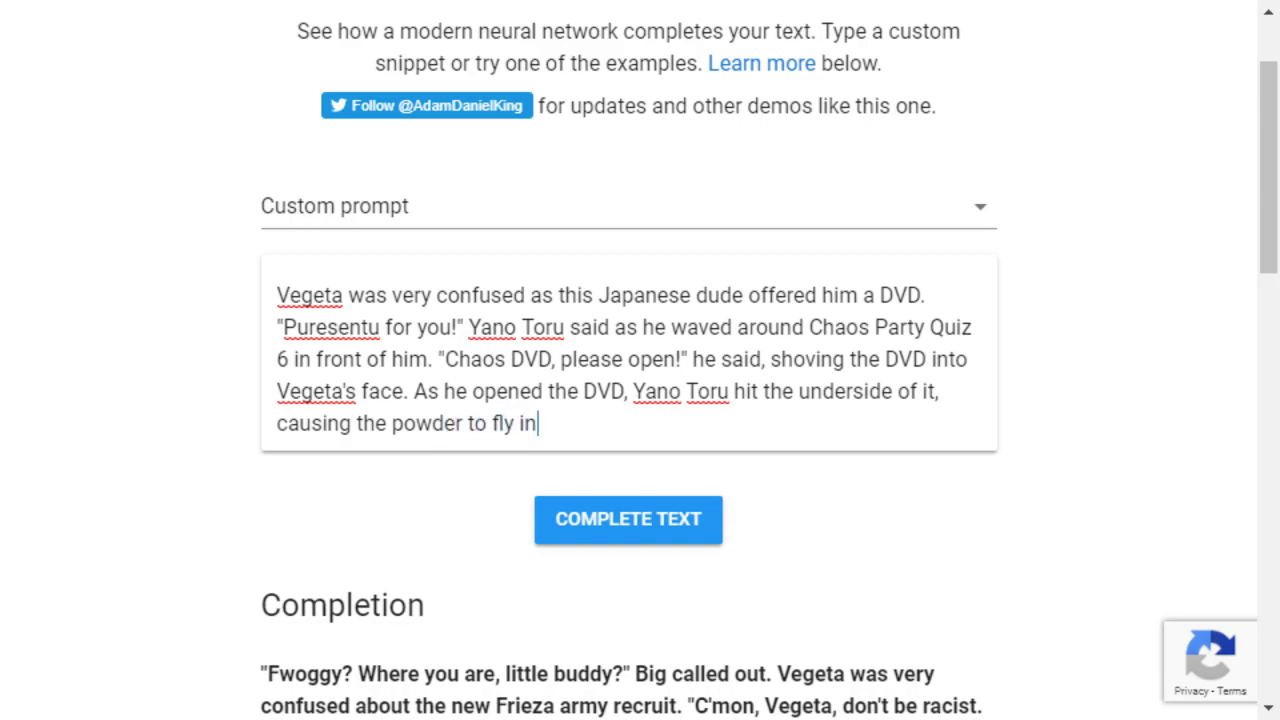
type("to Vegeta's eyes.")
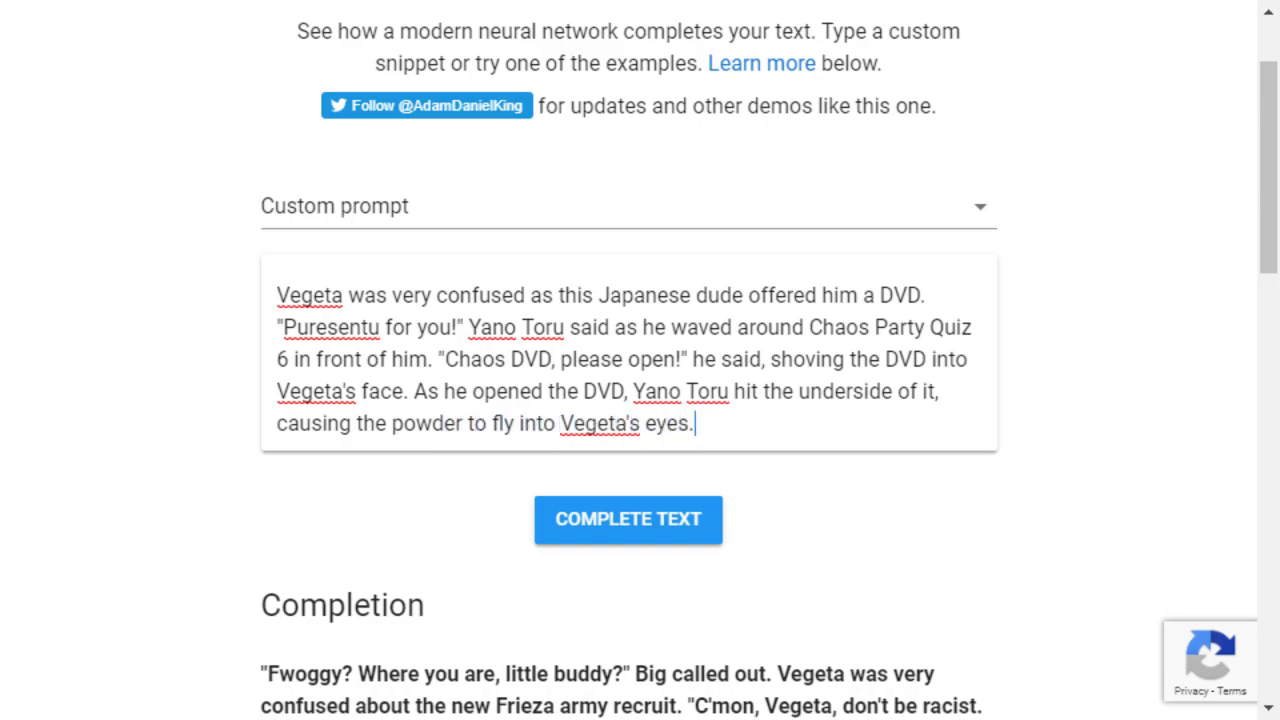
type(" \"Son of a Namek!\"")
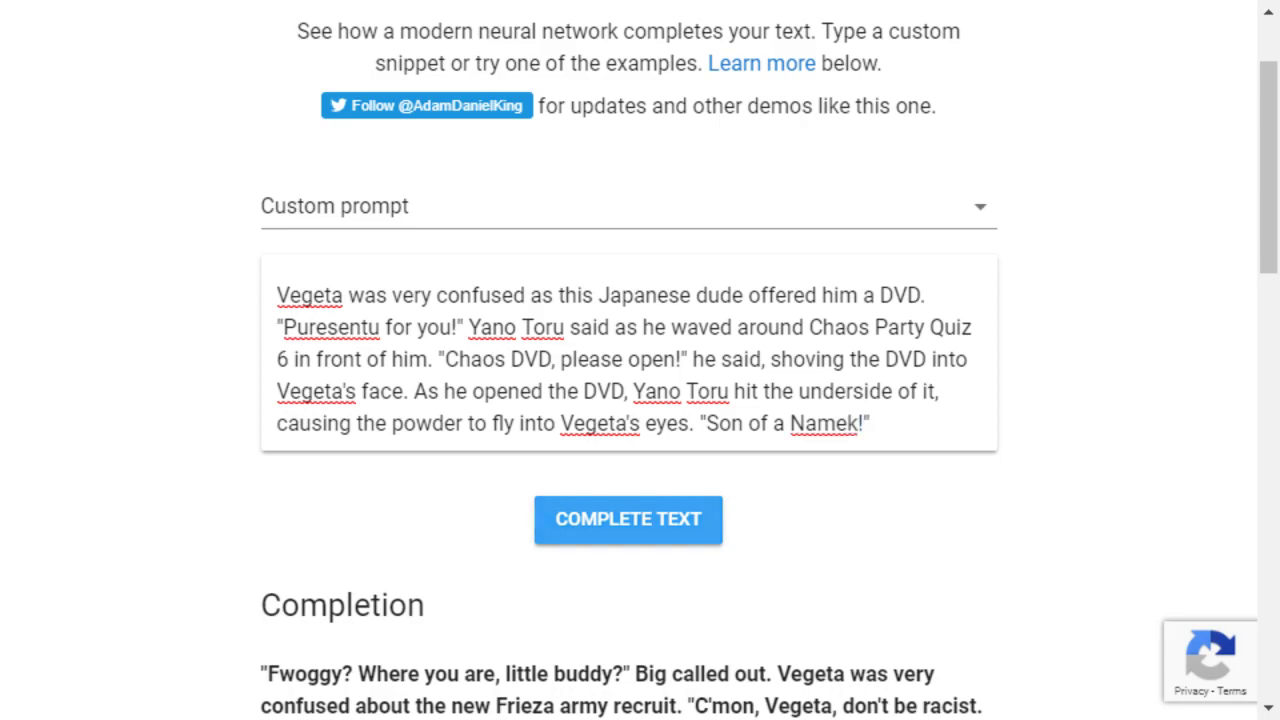
Step: Generate the completion of the Vegeta and Yano Toru DVD prompt and read it through to its end
left_click(628, 519)
scroll(628, 400, "down", 3)
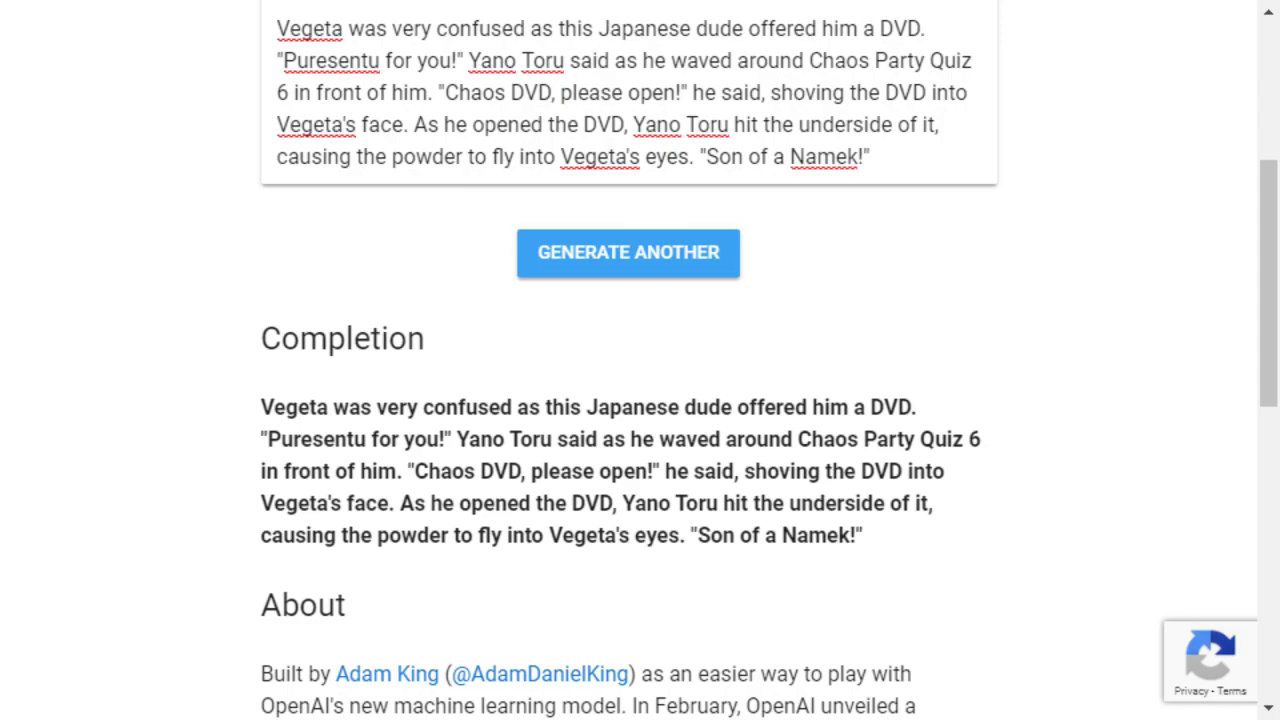
key("Return")
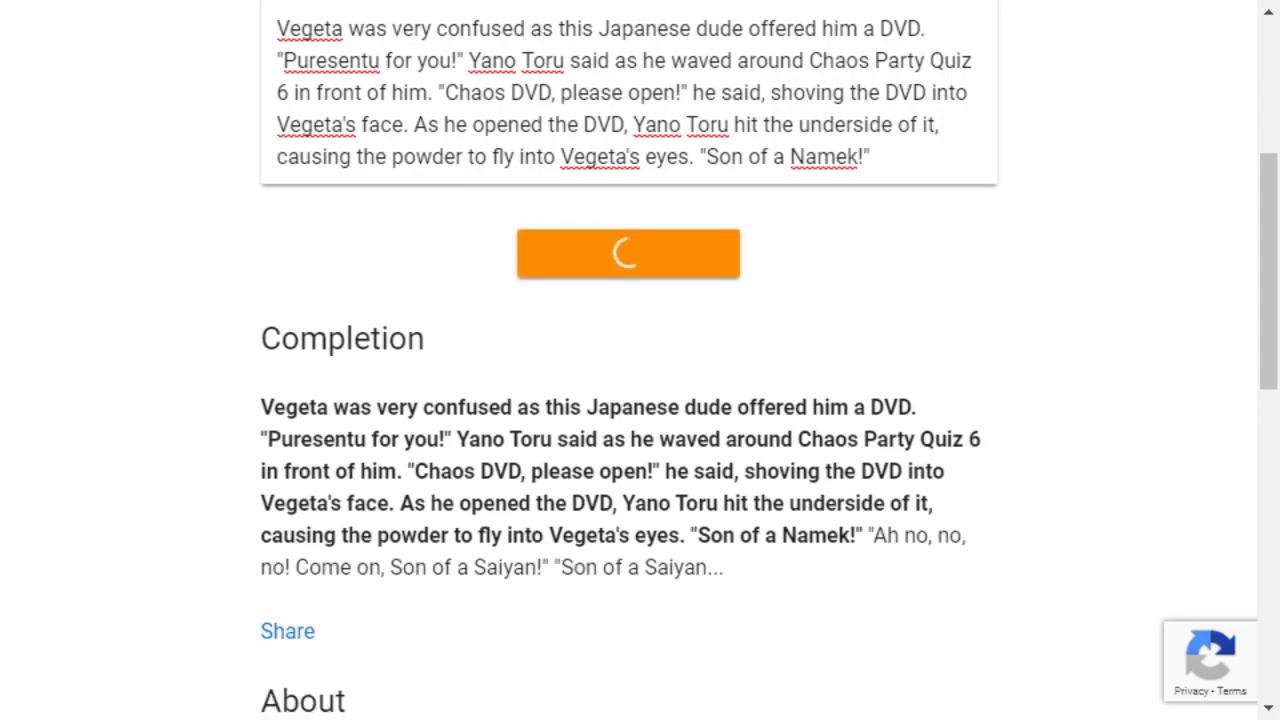
scroll(640, 400, "down", 1)
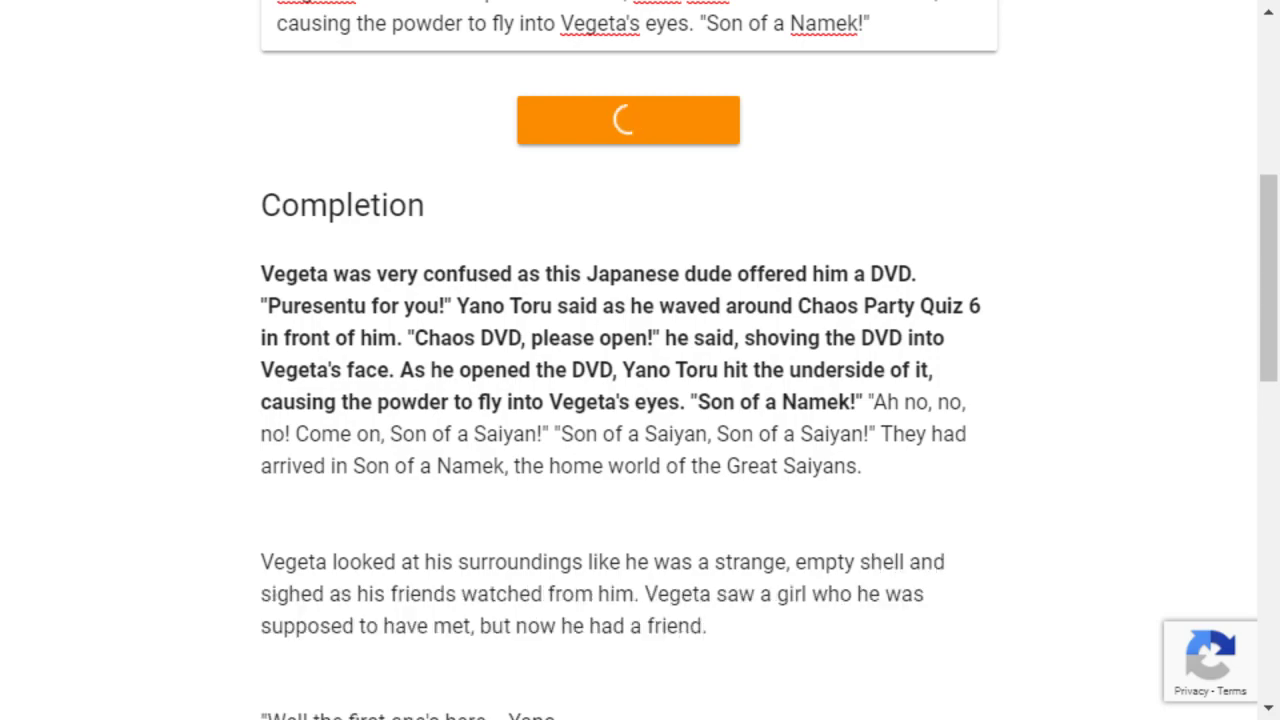
scroll(620, 400, "down", 1)
scroll(620, 400, "down", 1)
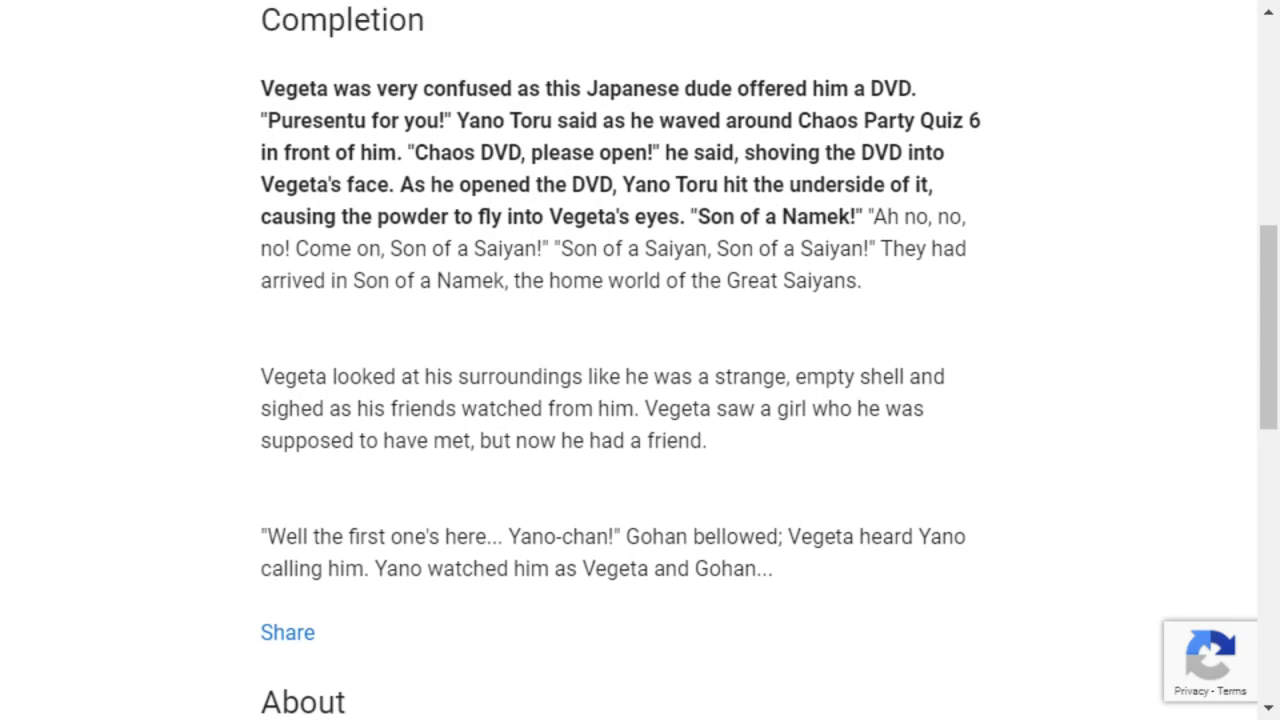
scroll(620, 400, "up", 1)
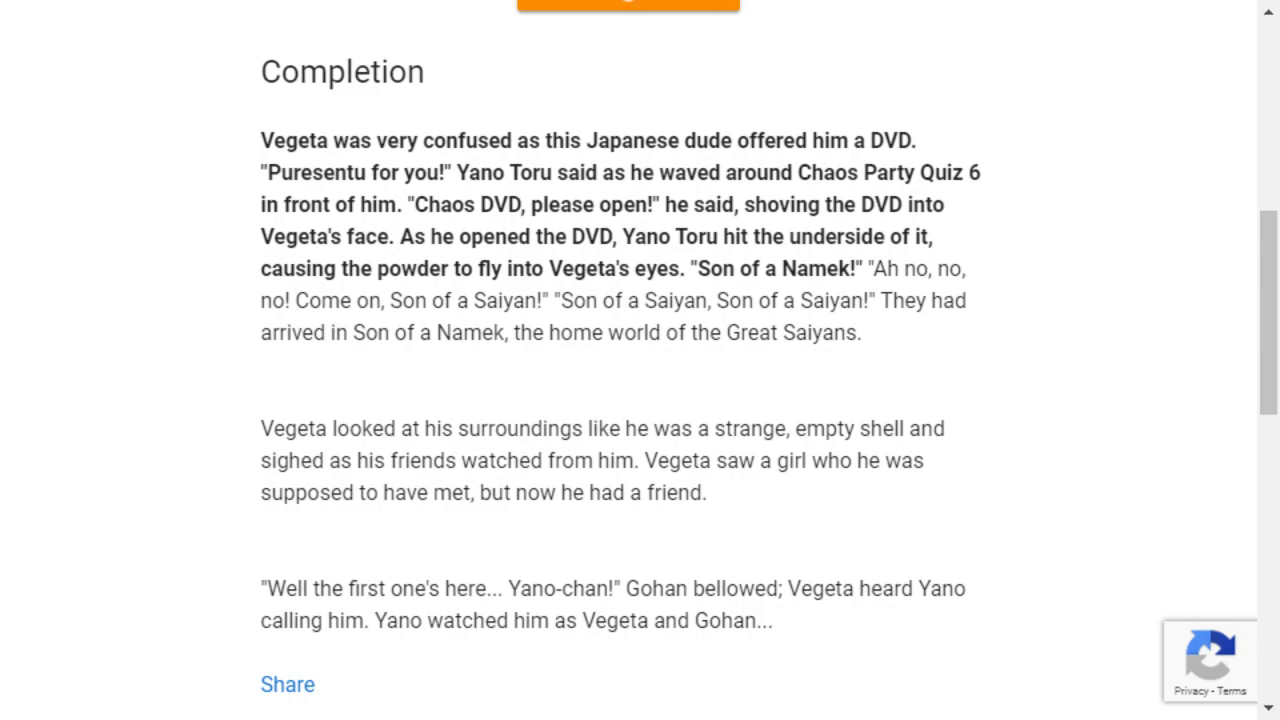
scroll(640, 360, "down", 2)
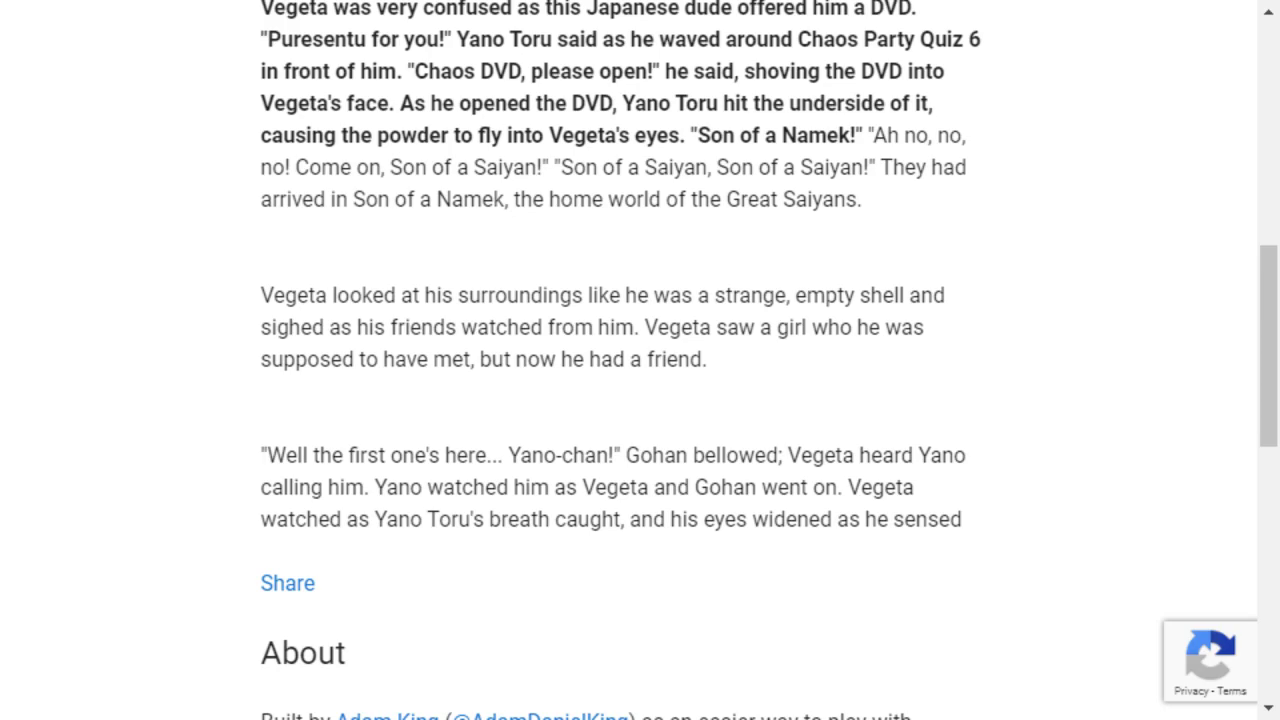
scroll(640, 360, "down", 2)
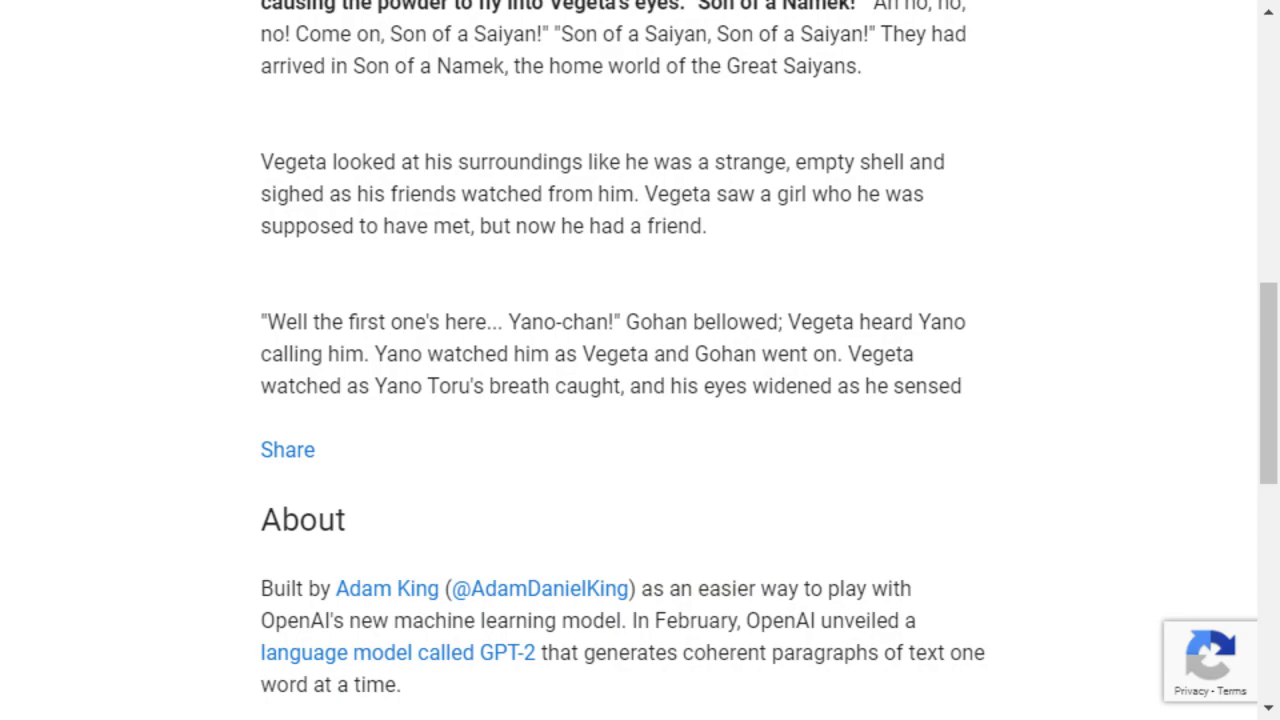
scroll(640, 360, "up", 10)
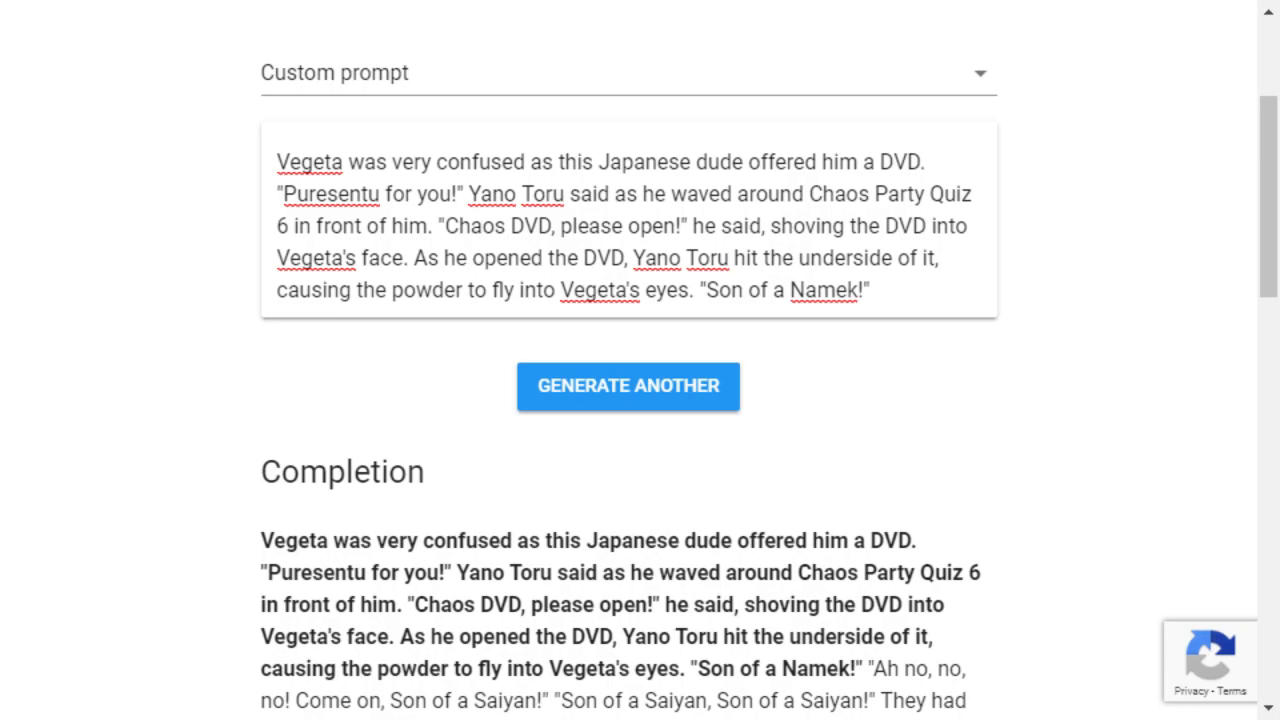
scroll(640, 360, "up", 4)
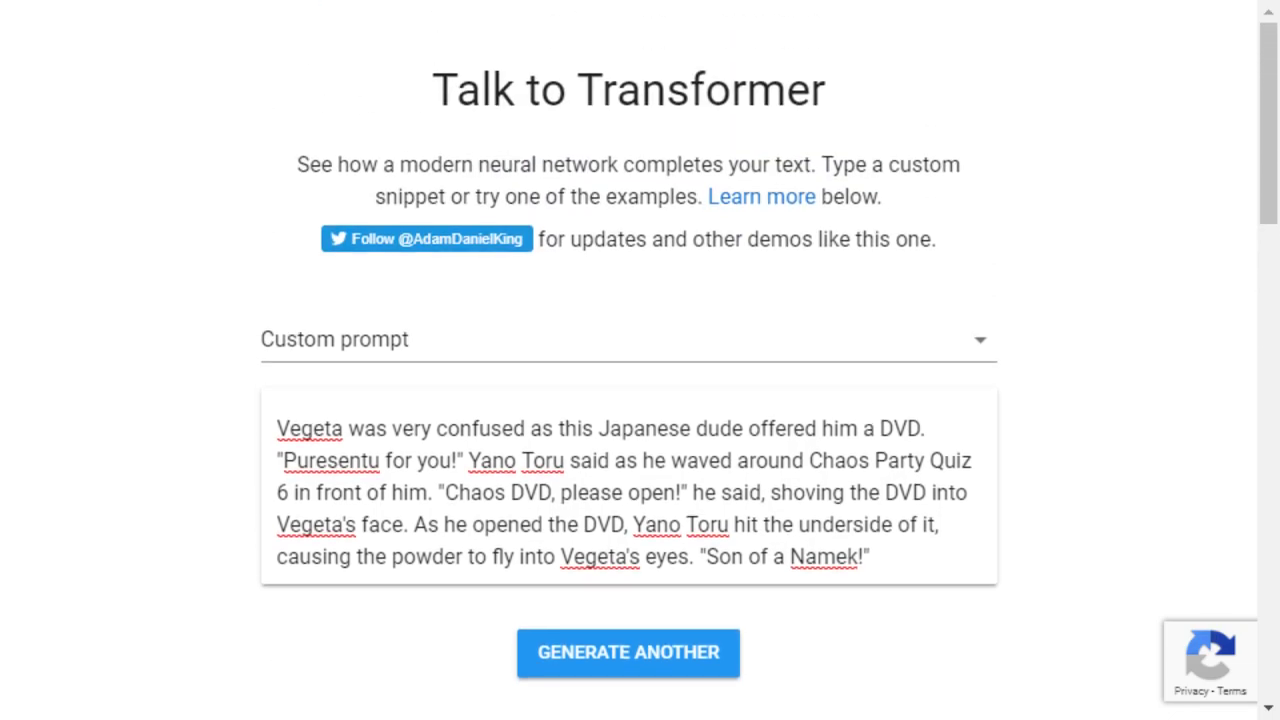
scroll(640, 360, "down", 8)
scroll(640, 360, "up", 4)
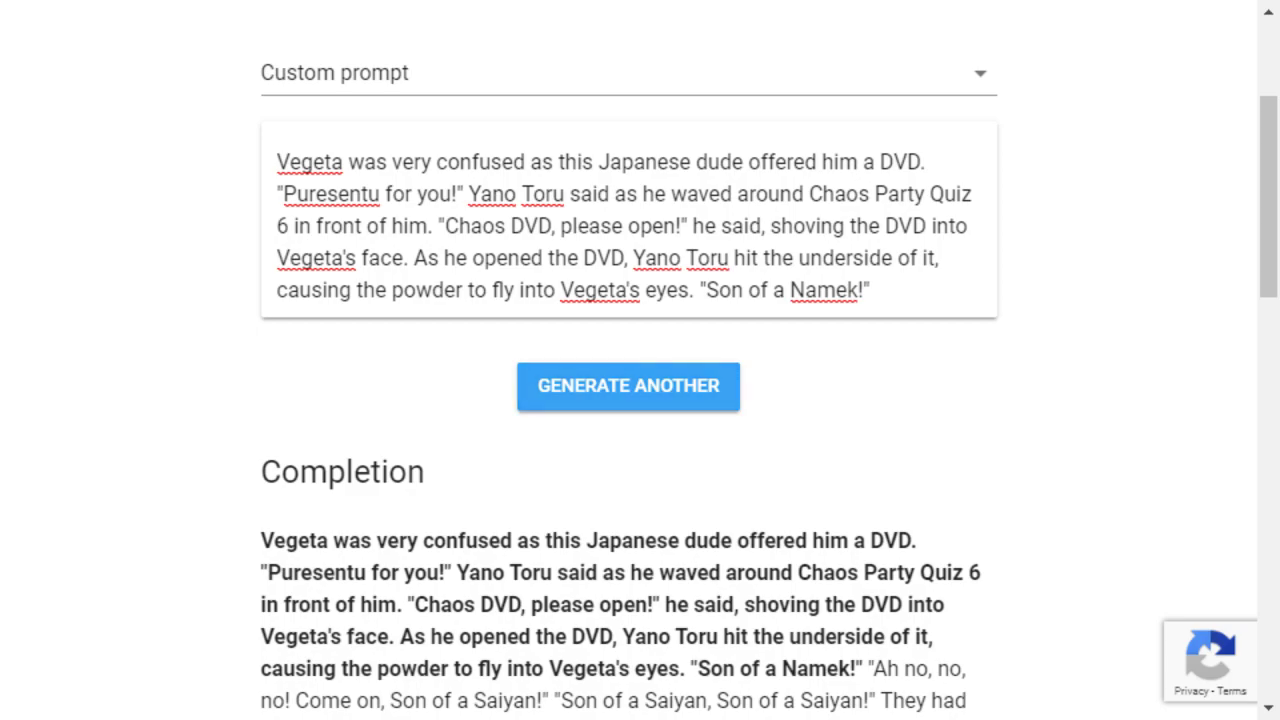
Step: Generate another completion of the Vegeta and Yano Toru DVD prompt and read it through to its end
left_click(628, 386)
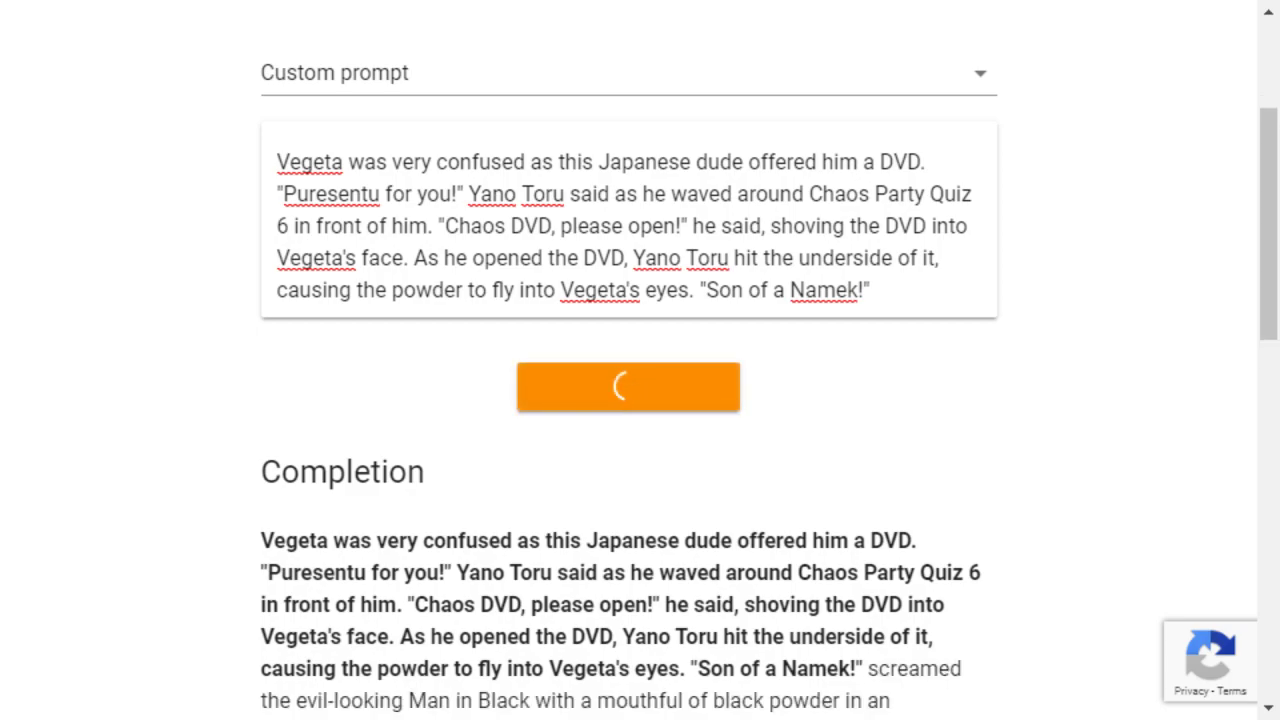
scroll(640, 360, "down", 4)
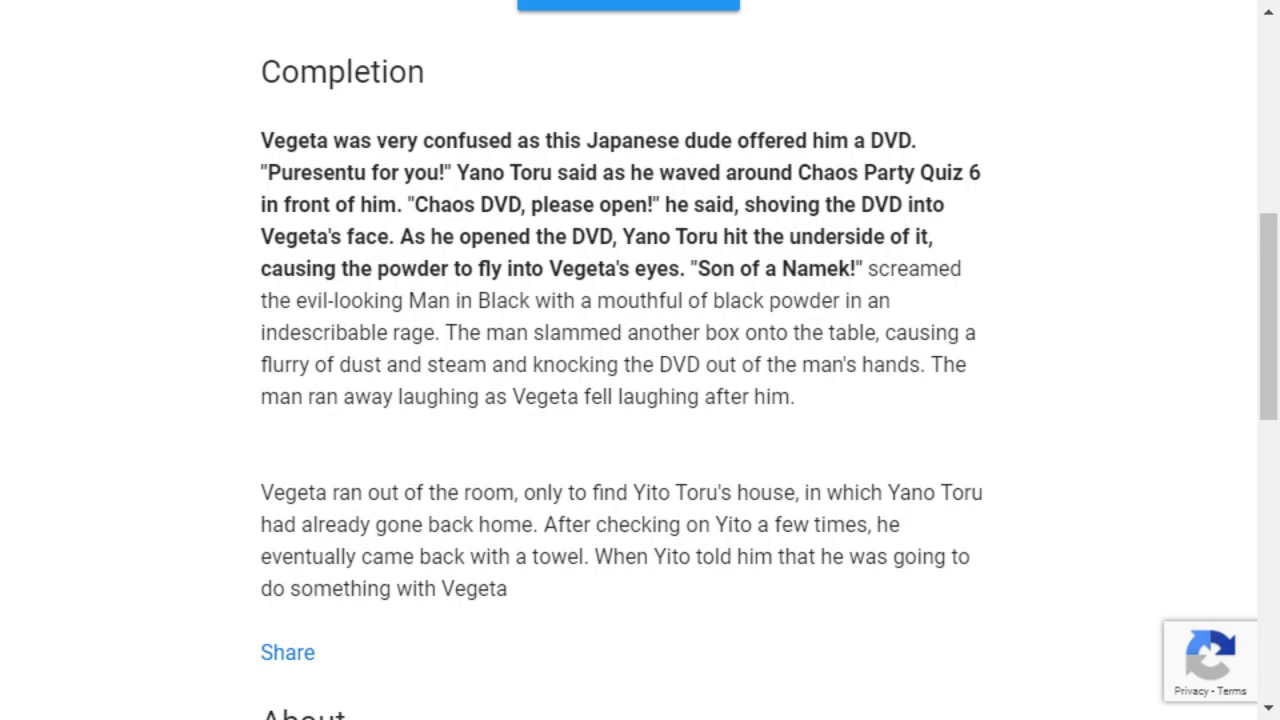
scroll(620, 360, "down", 1)
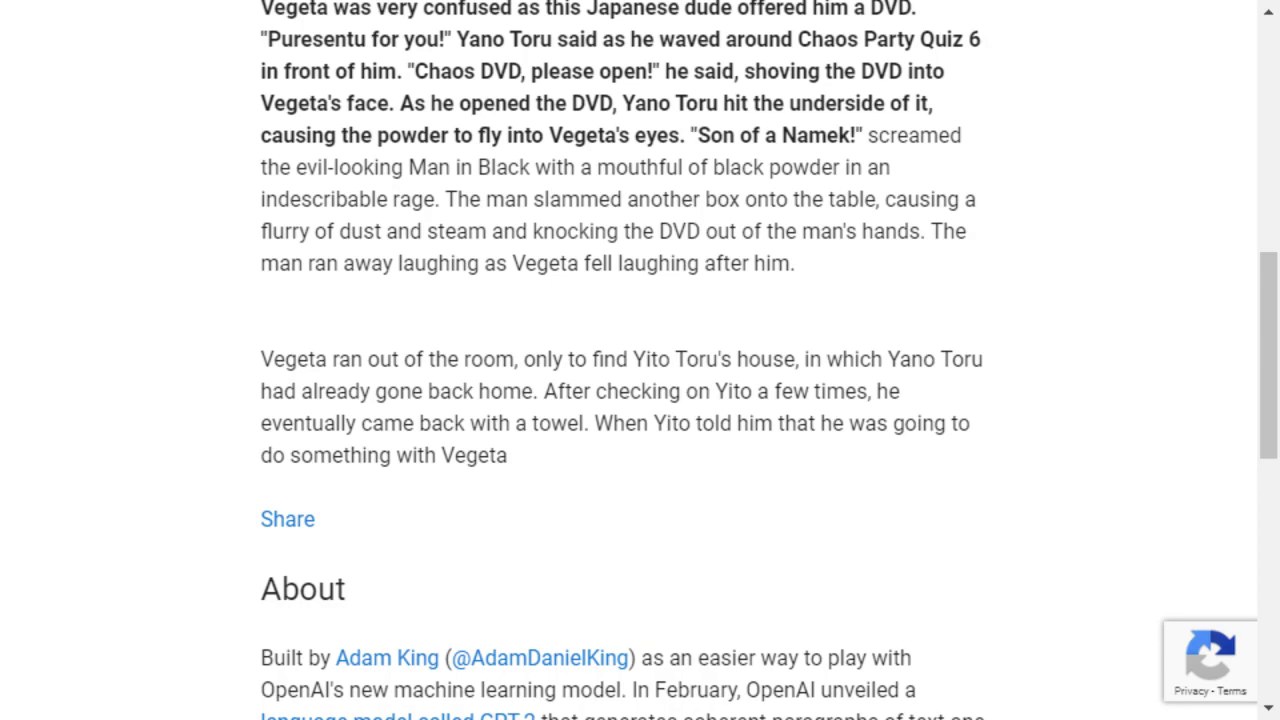
scroll(620, 360, "up", 2)
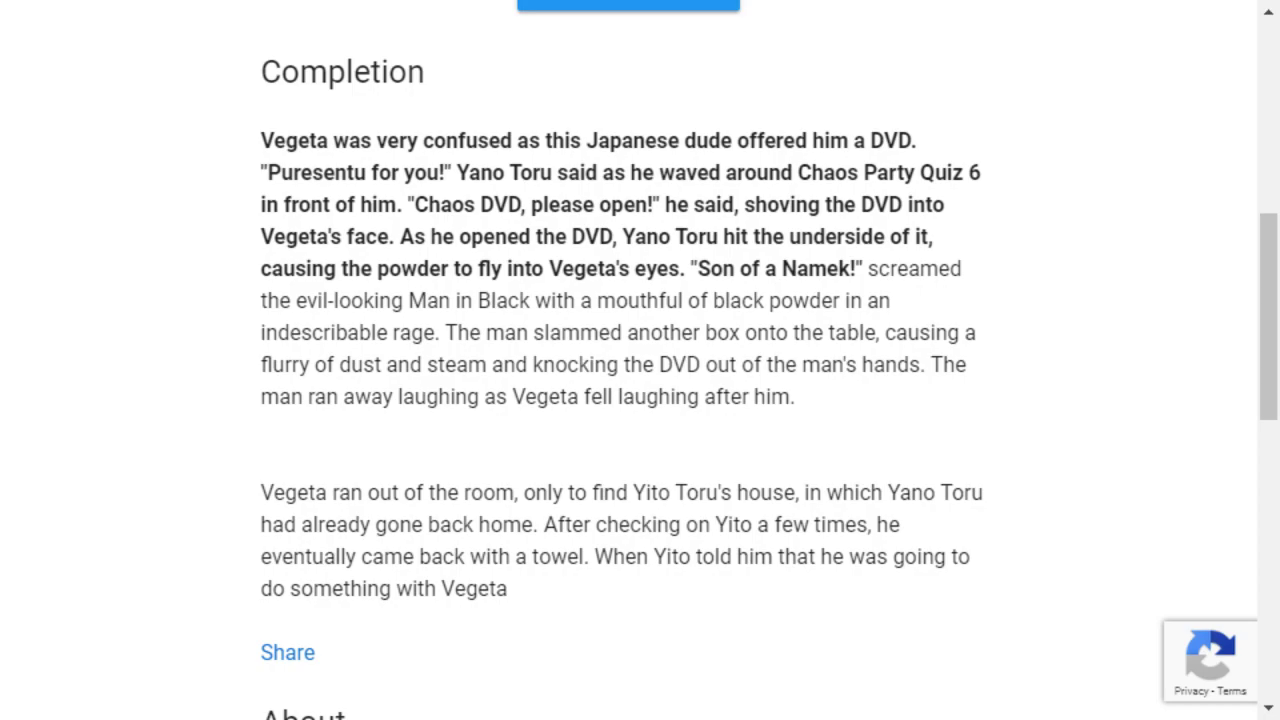
Step: Clear the whole Vegeta and Yano Toru text from the custom prompt
scroll(640, 360, "up", 5)
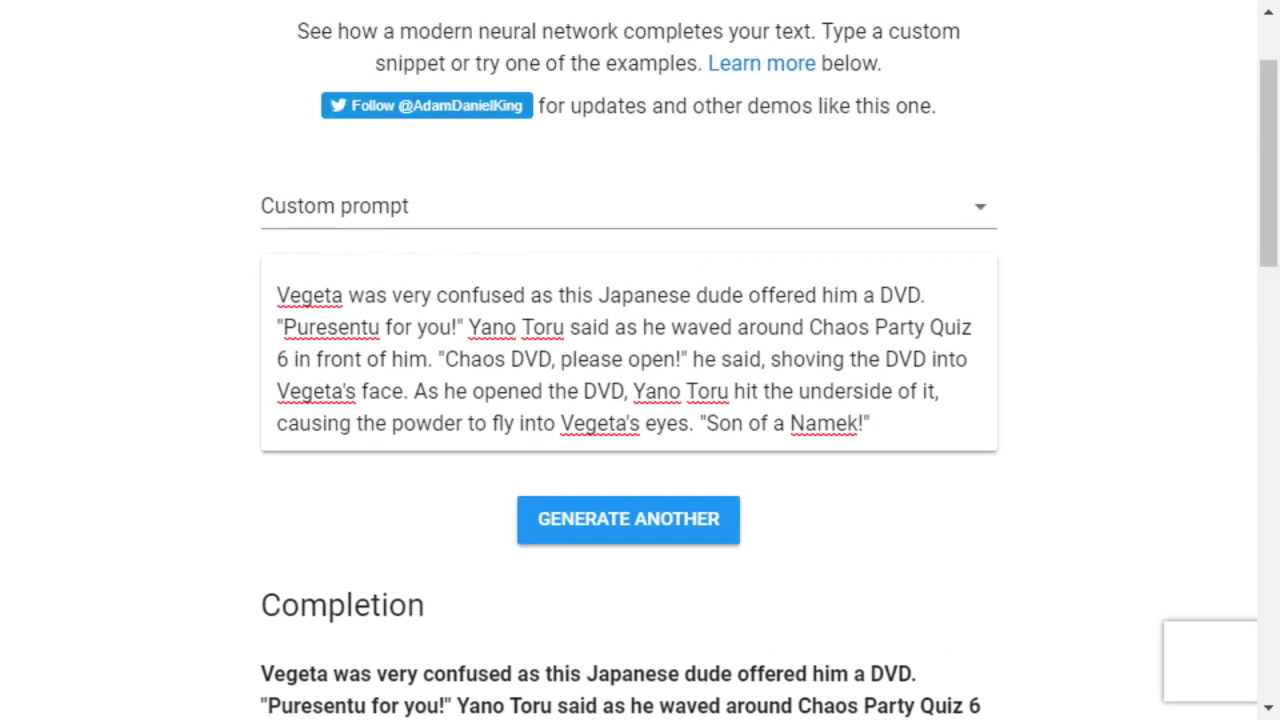
left_click_drag(870, 423, 277, 295)
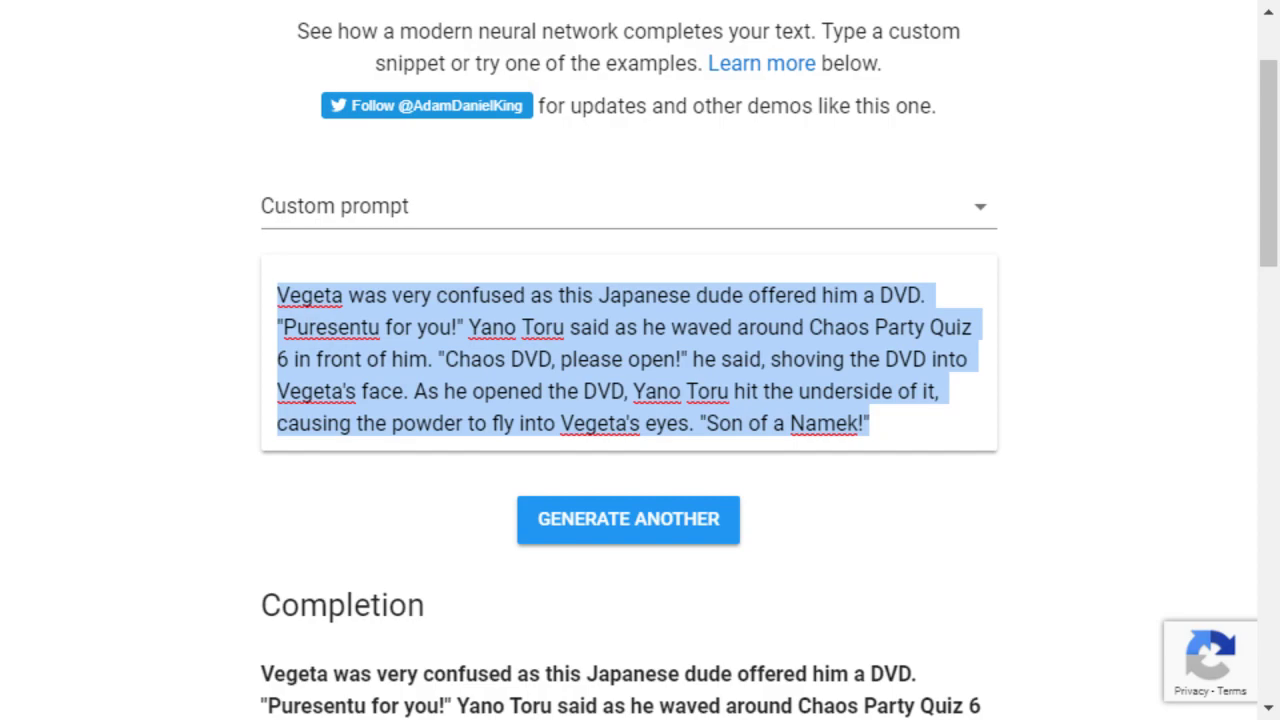
key("BackSpace")
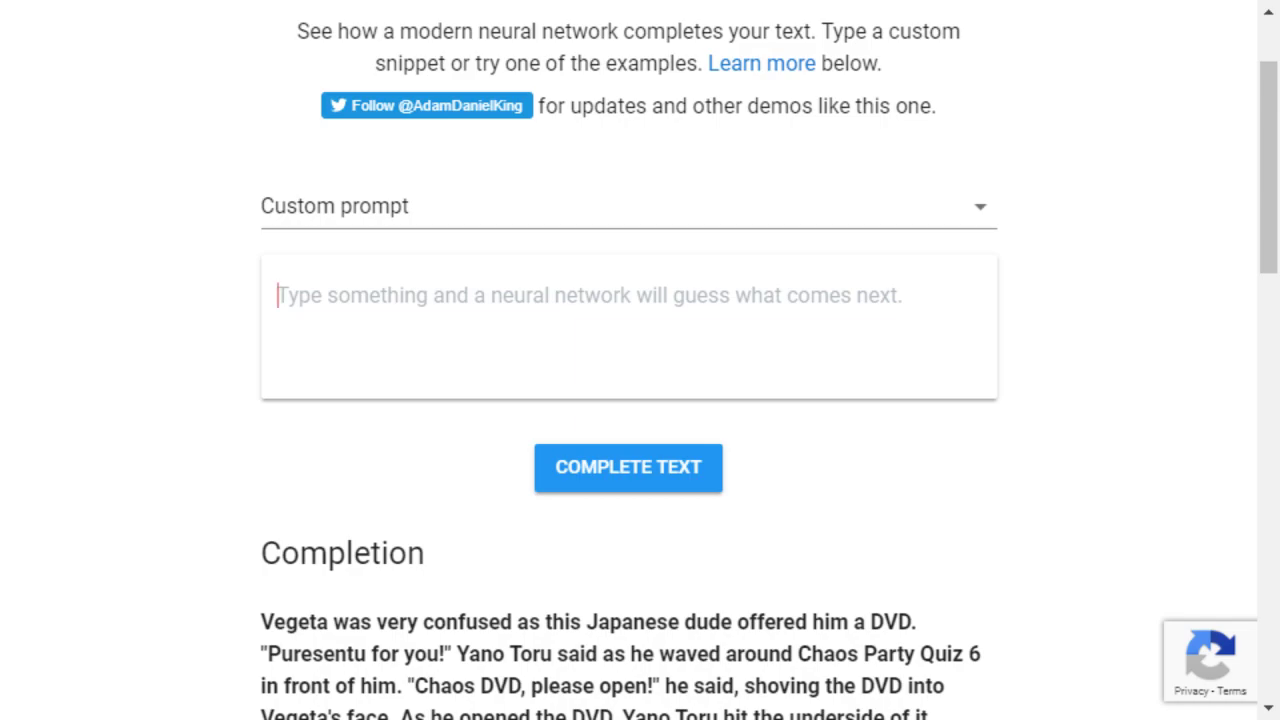
type("Donkey ")
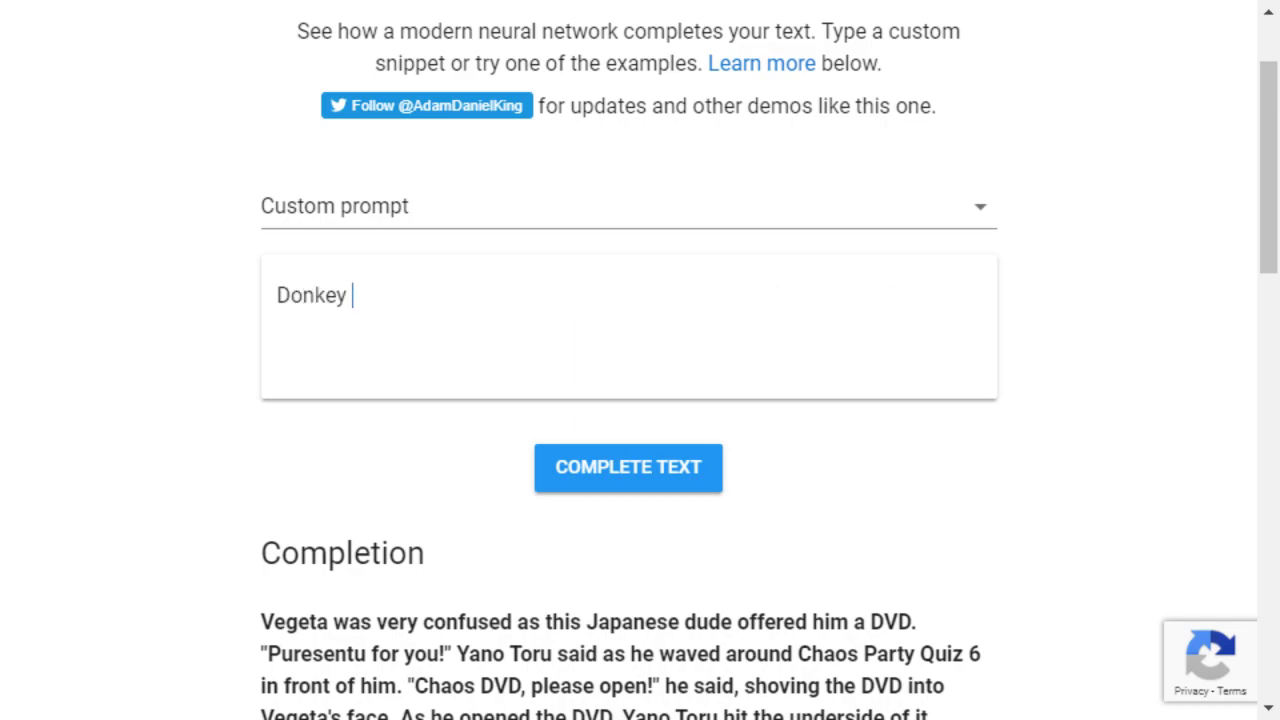
type("Kong Country is ")
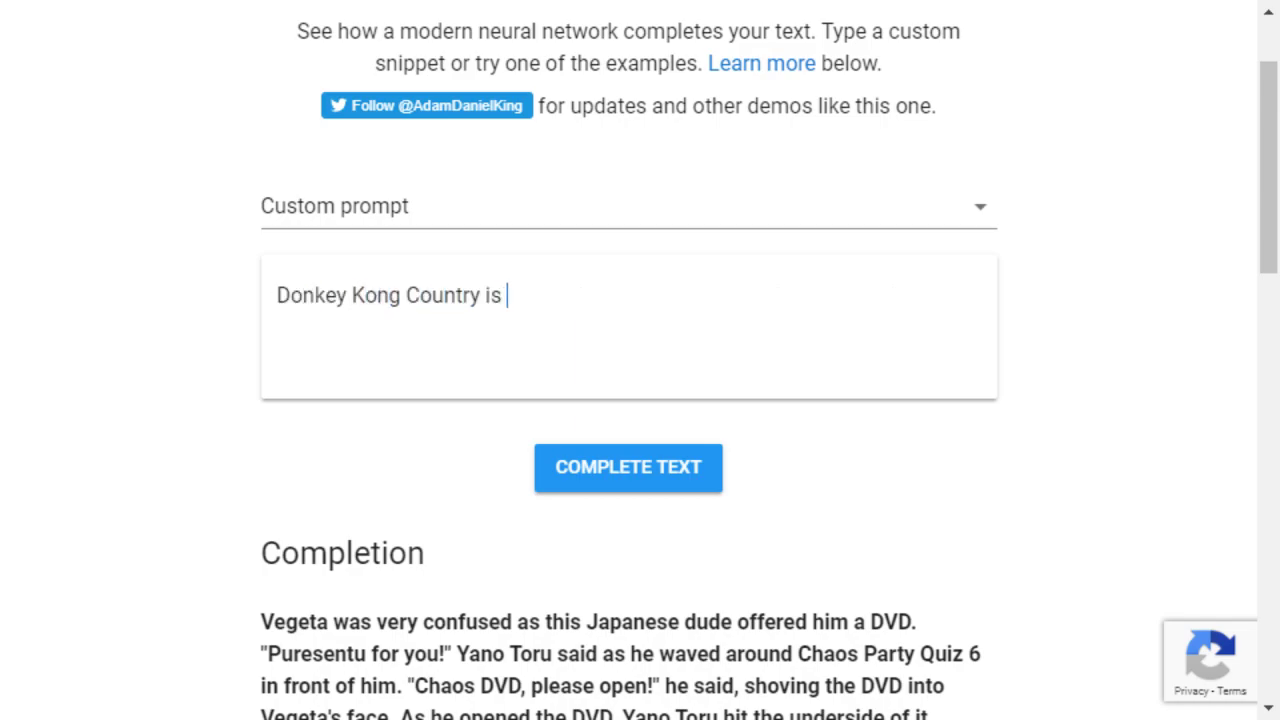
type("truly perfect. ")
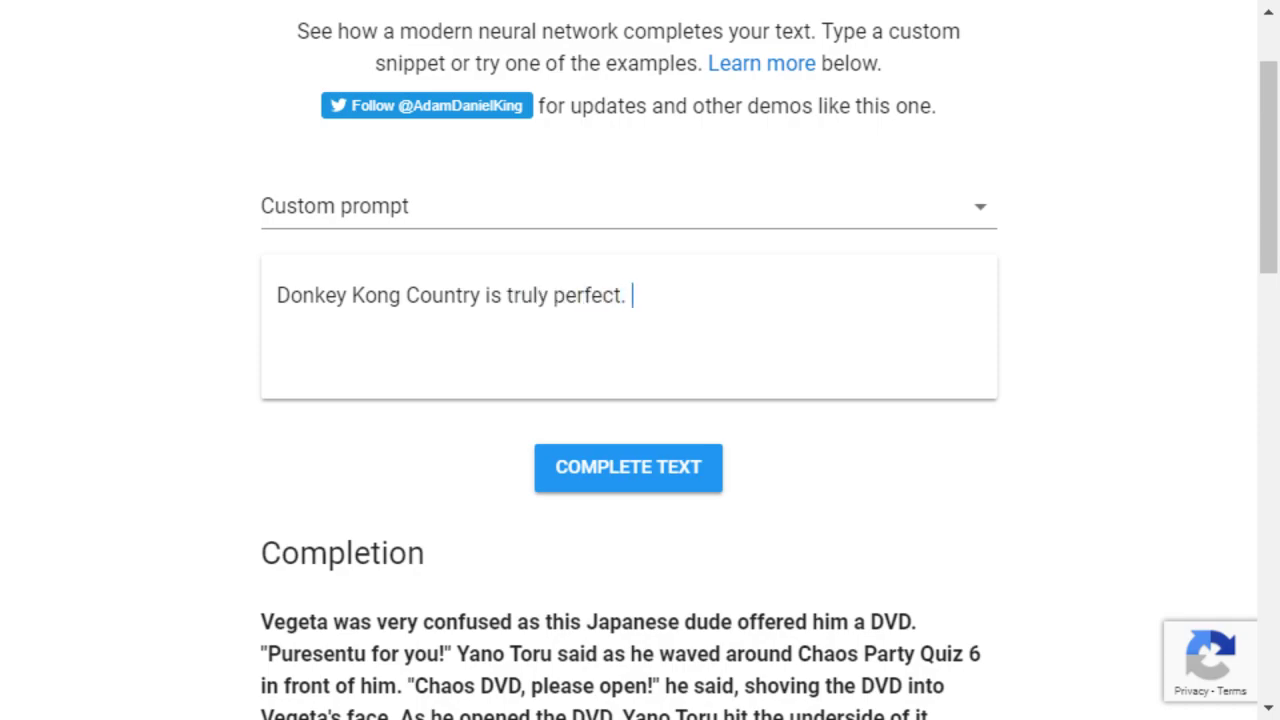
type("If you do not buy")
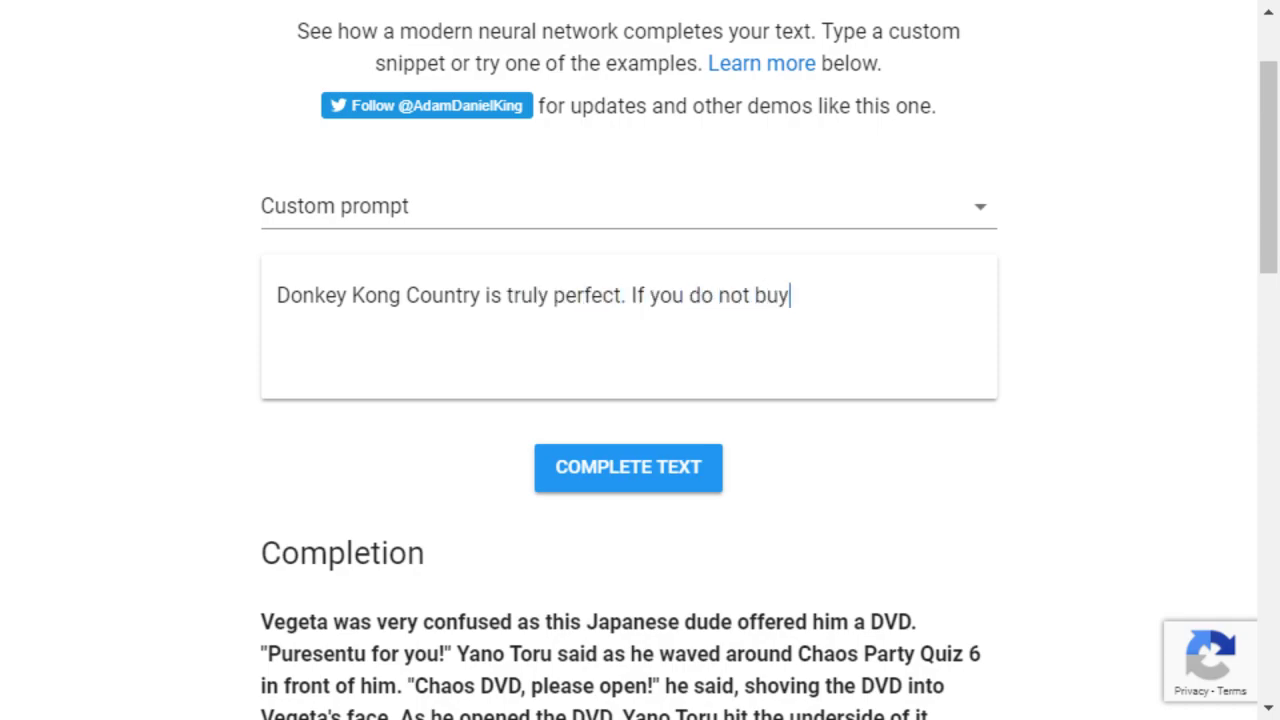
type(" this piece of rare video ga")
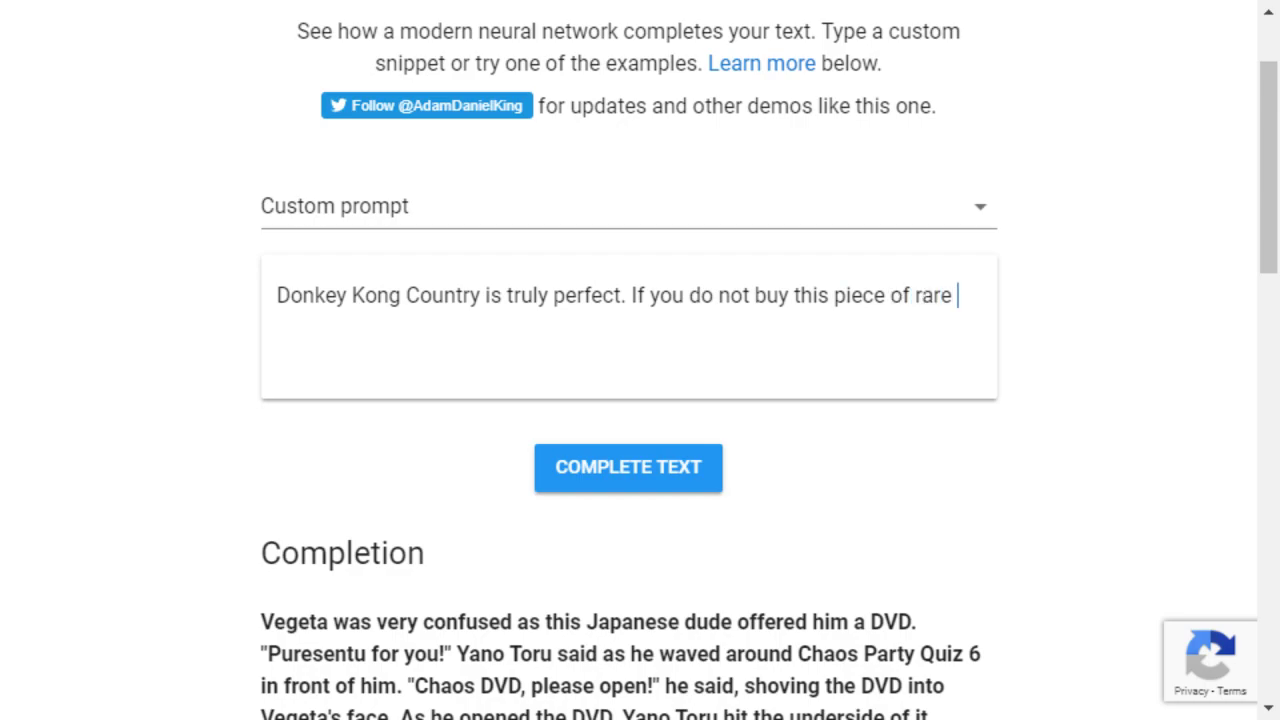
key("BackSpace")
key("BackSpace")
key("BackSpace")
key("BackSpace")
key("BackSpace")
key("BackSpace")
key("BackSpace")
key("BackSpace")
key("BackSpace")
key("BackSpace")
key("BackSpace")
key("BackSpace")
key("BackSpace")
type("lege")
key("ctrl+a")
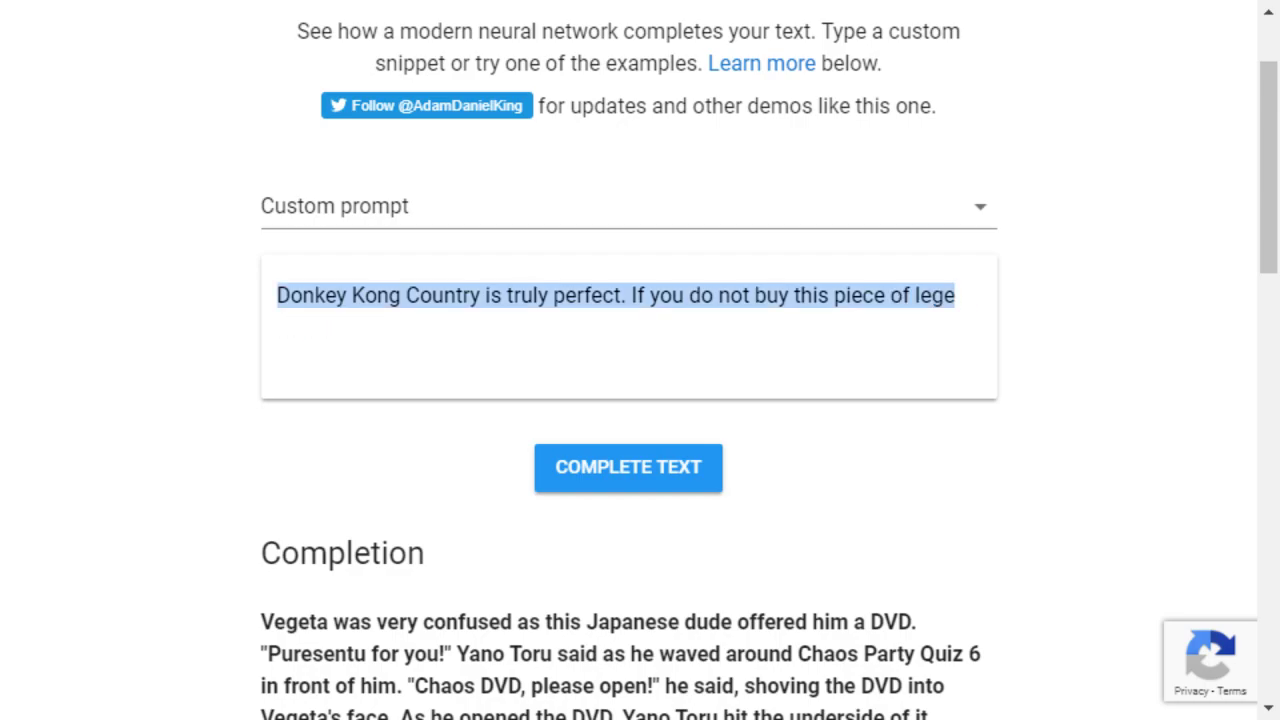
key("BackSpace")
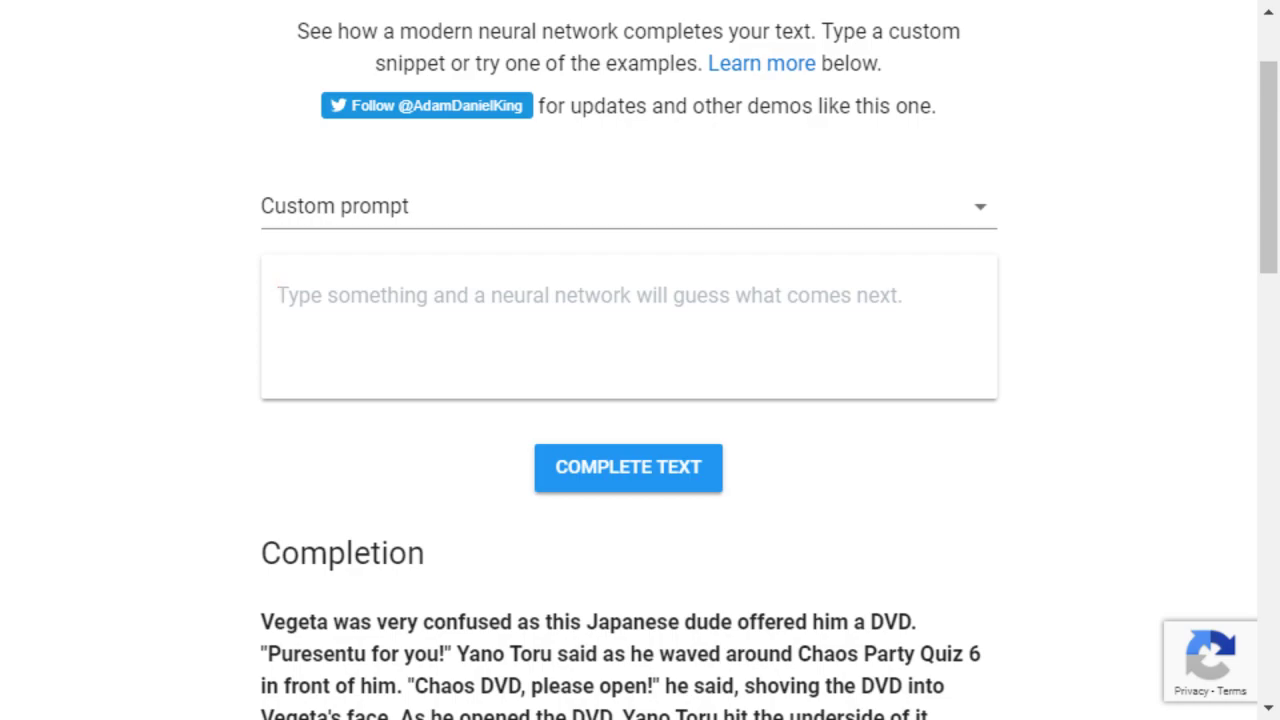
Step: Start a new prompt with '"You've activated my trap card!" Yugi cried. Pegasus was less than impressed'
type("\"You've")
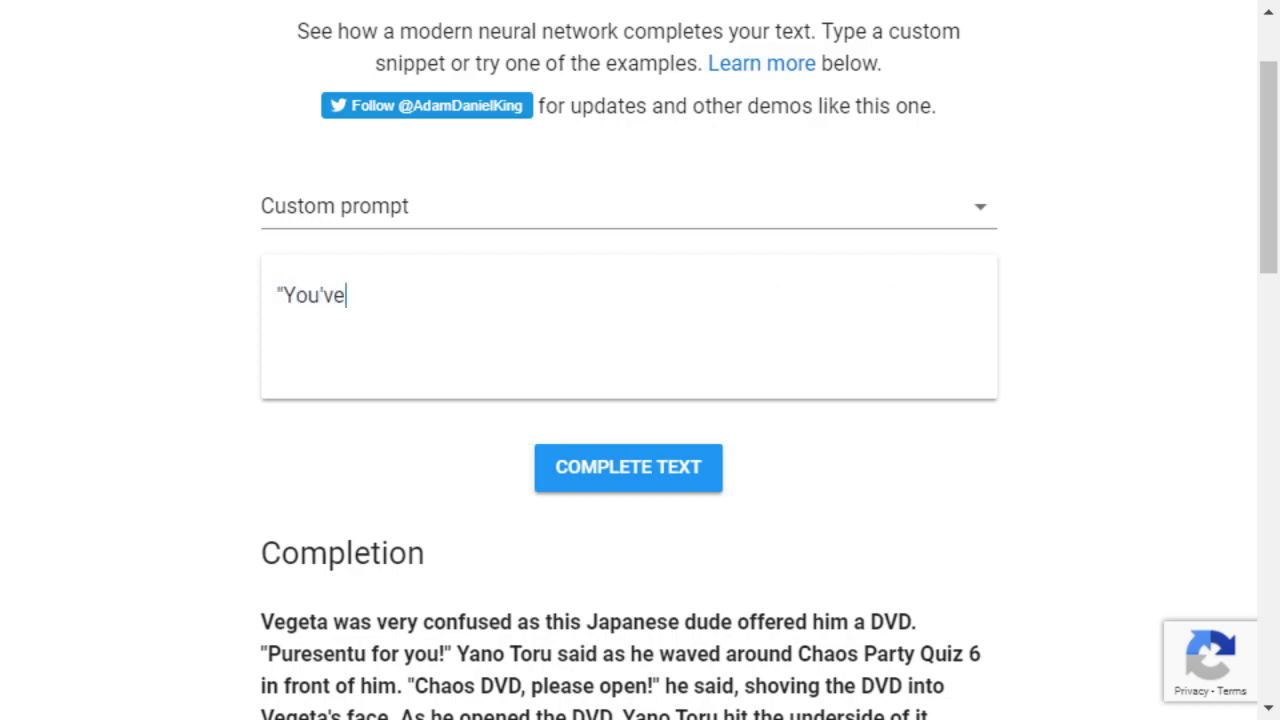
type(" activated my ")
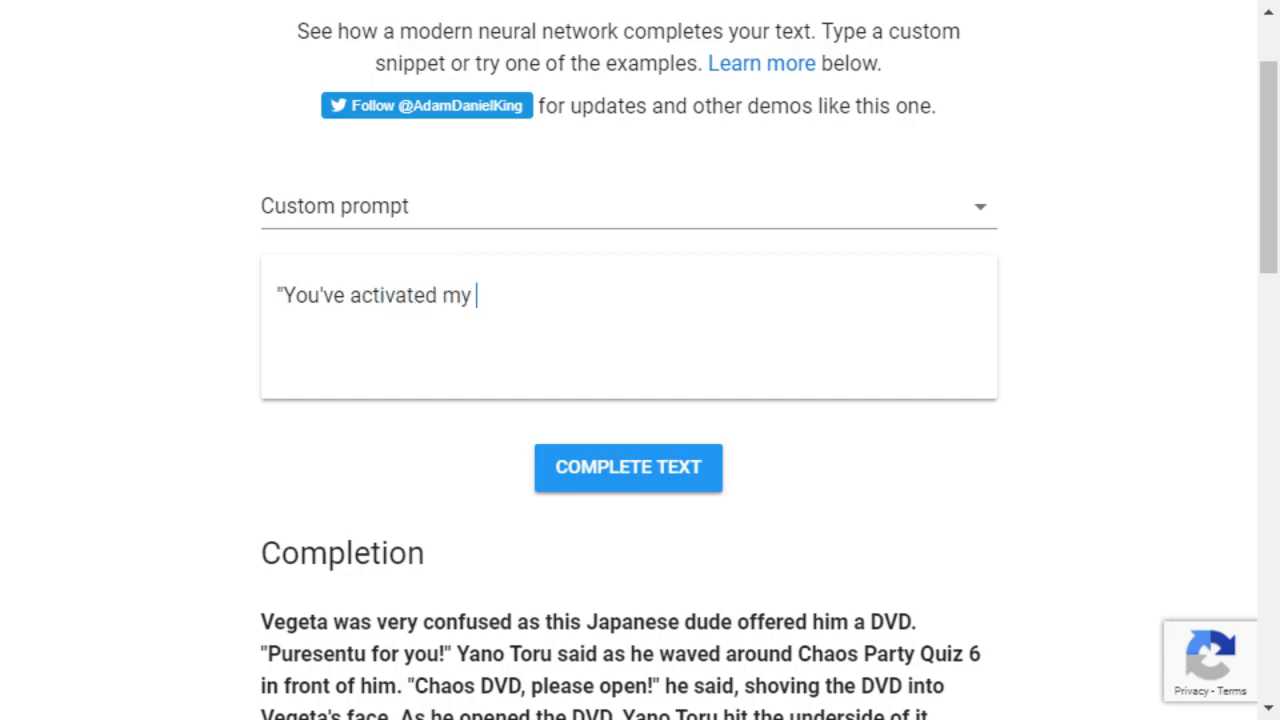
type("trap card!")
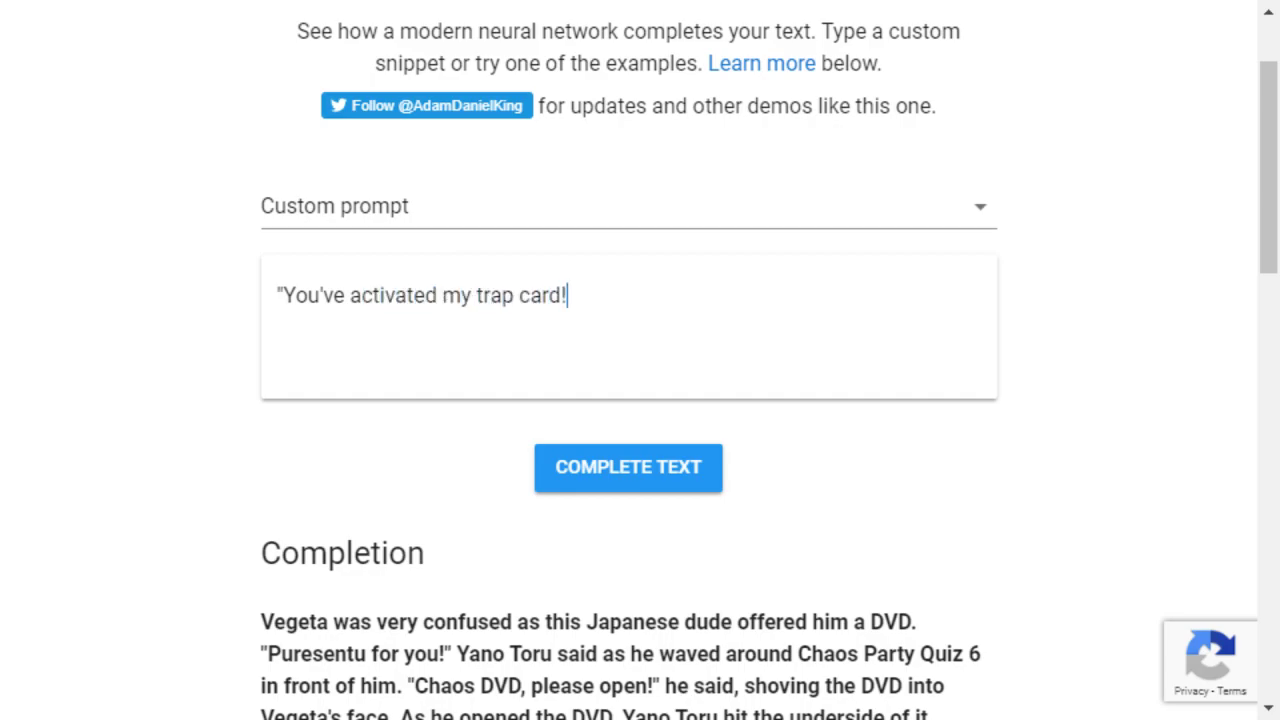
type("\" Yugi cried")
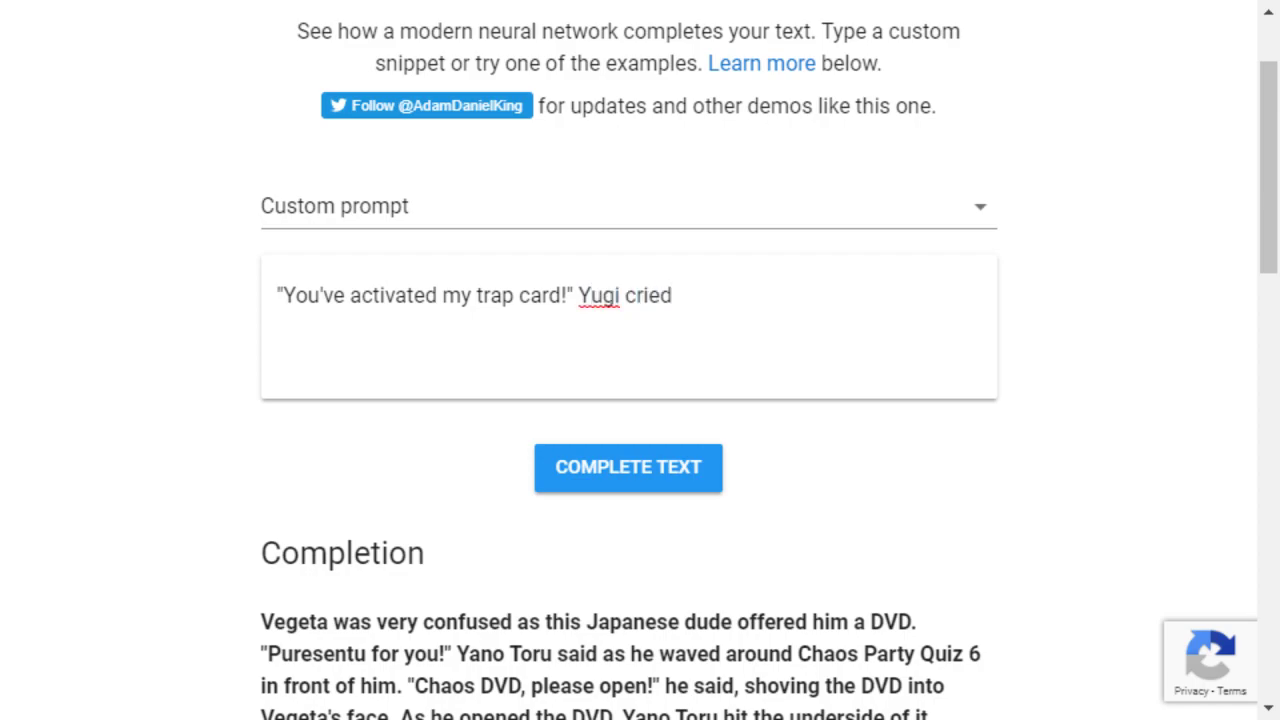
type(". Pegasus was l")
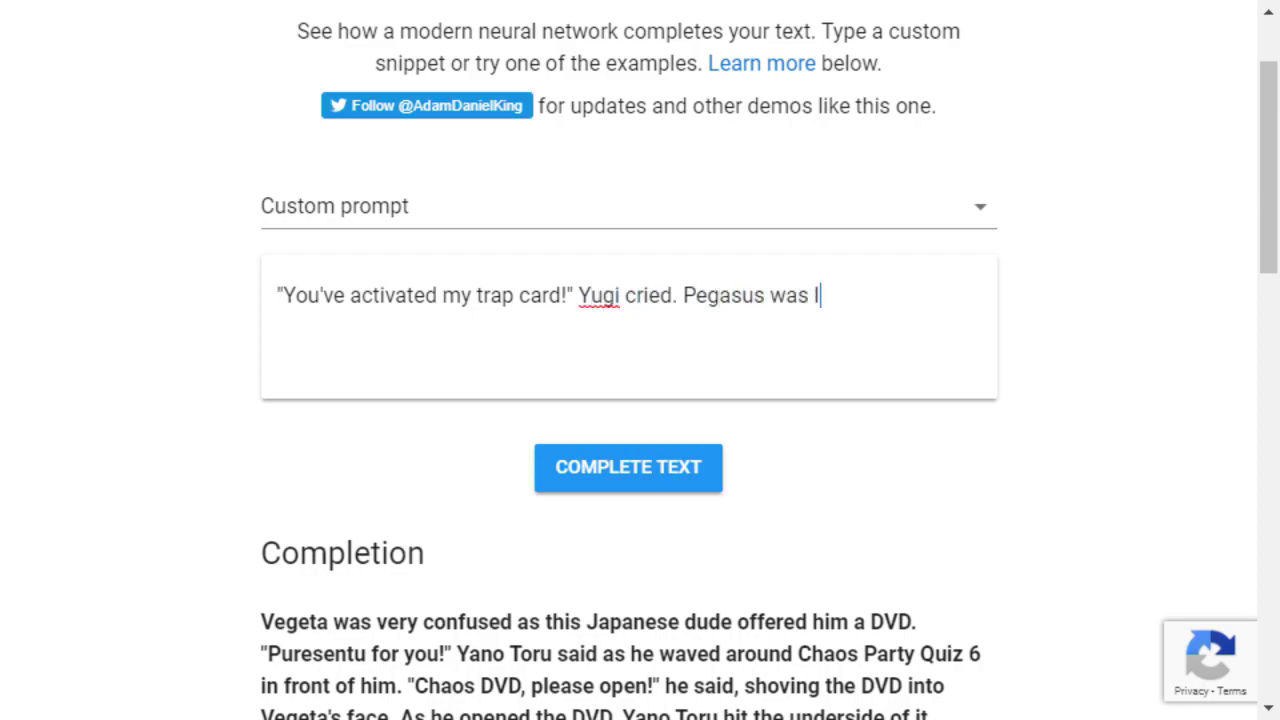
type("ess than impressed")
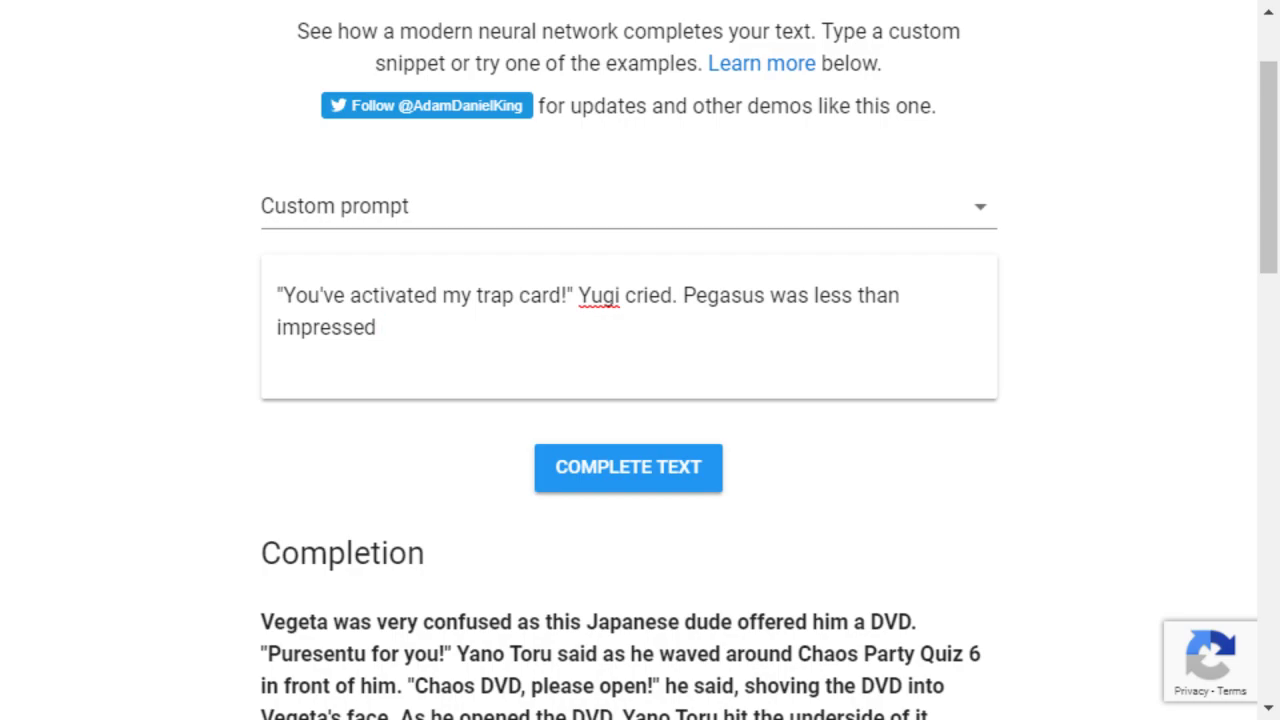
Step: End the Pegasus sentence with a period and add 'In fact, he looked mildly turned on.' to the prompt
key("BackSpace")
type(". In fact, he ")
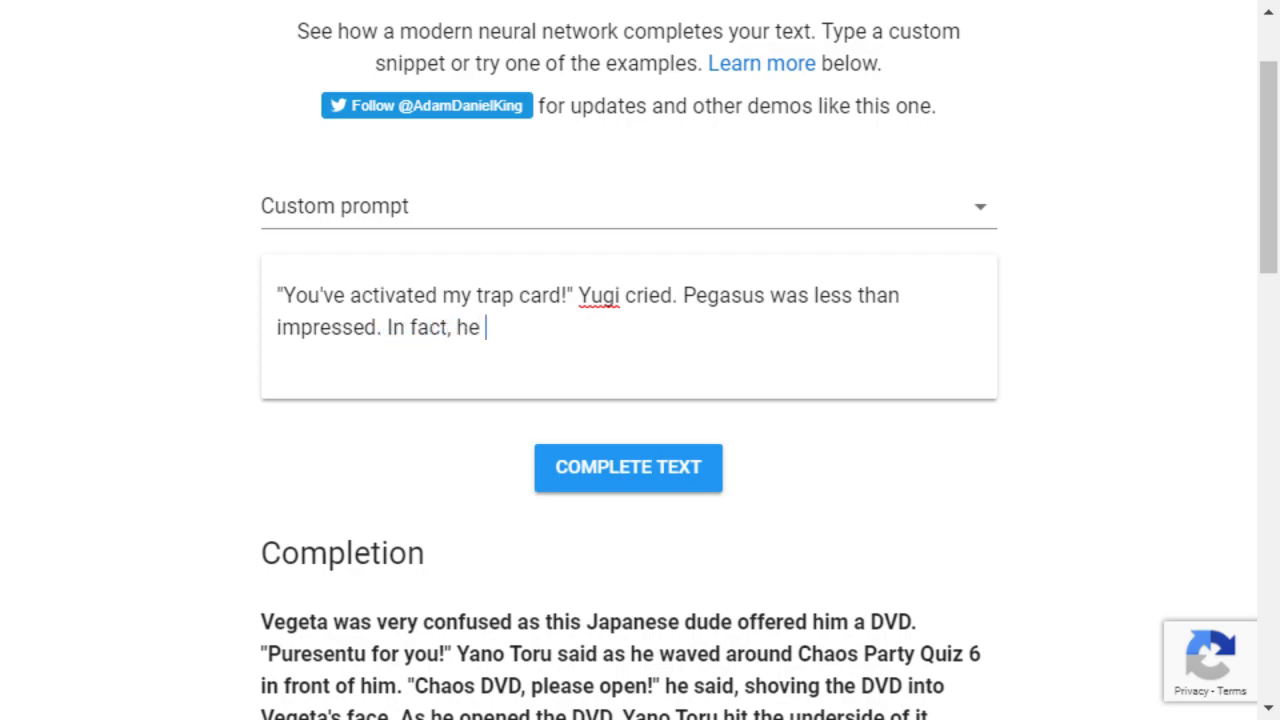
type("looked mildl")
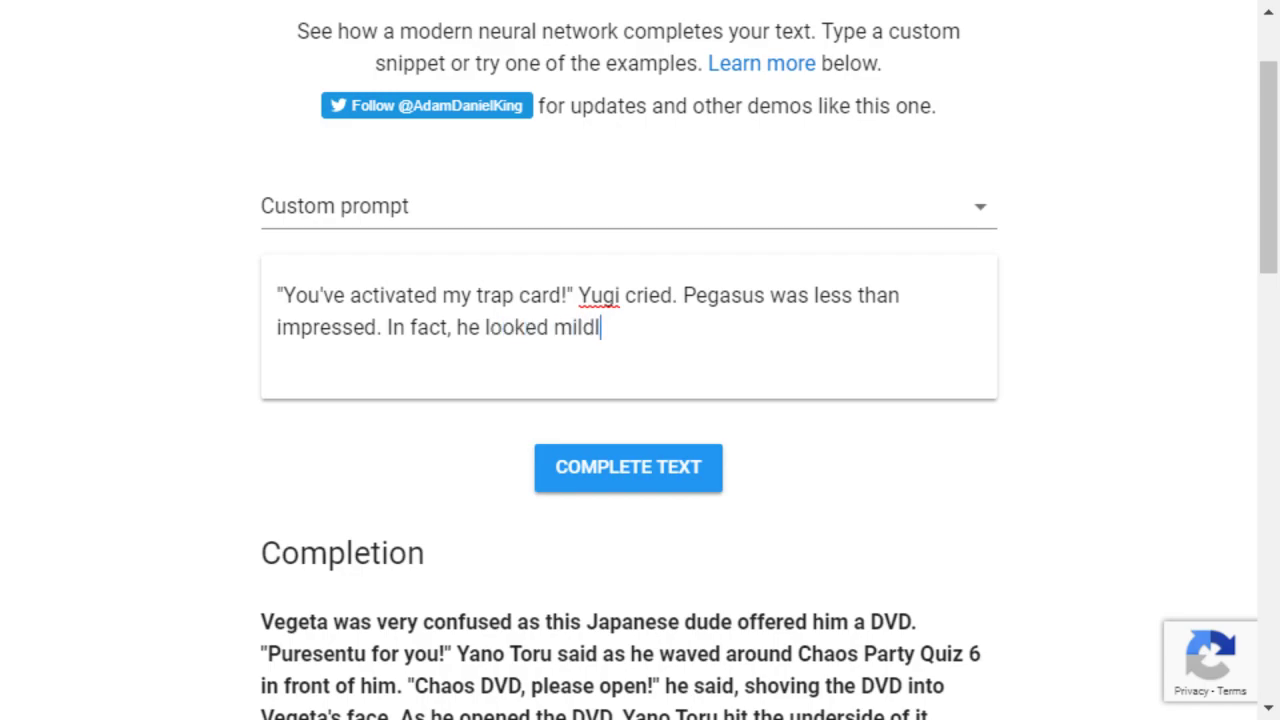
type("y turned on.")
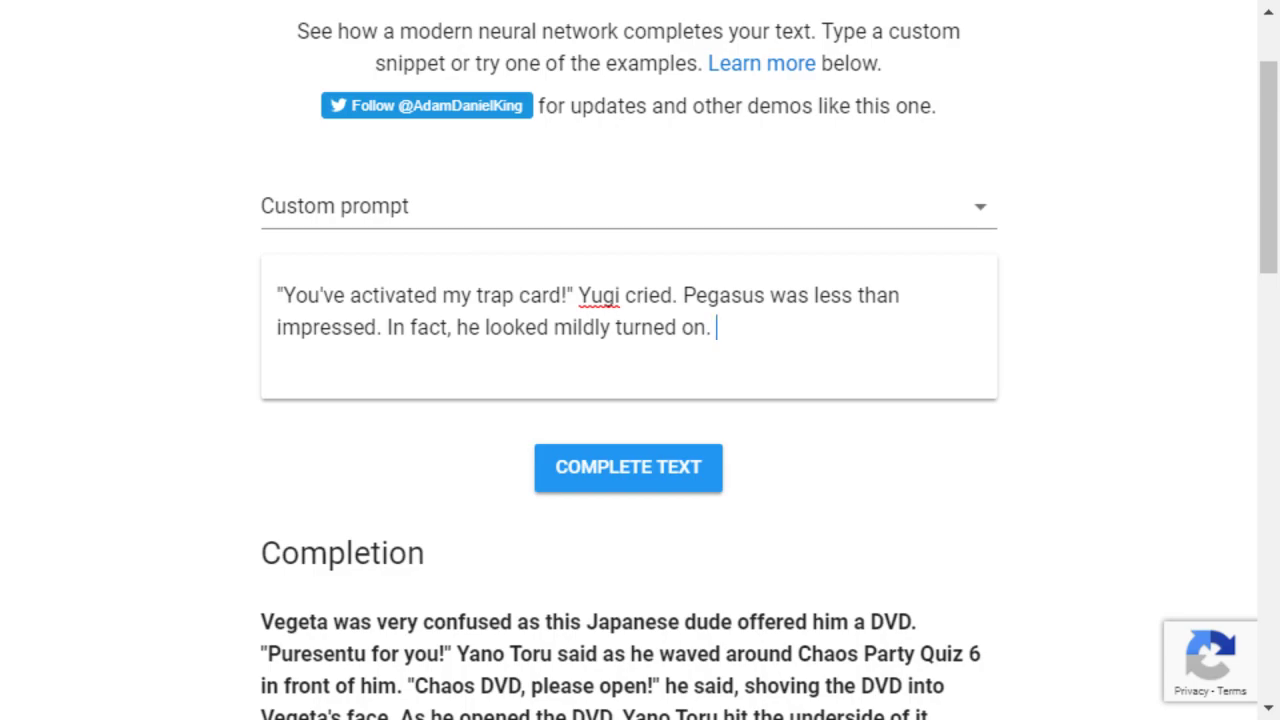
Step: Continue the prompt with '"Oh, Yugi-boy, don't say that, or you'll get me all hot and bothered'
type(" \"Oh, Yugi-boy,")
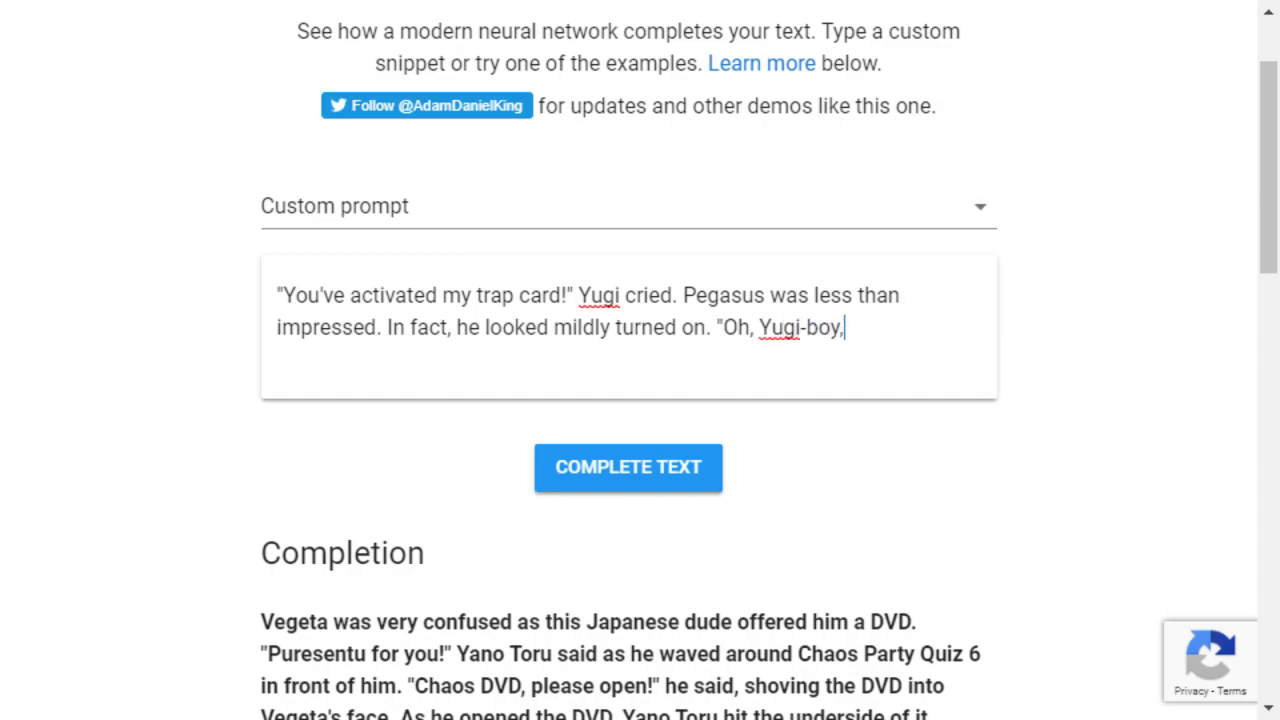
type(" don't say that,")
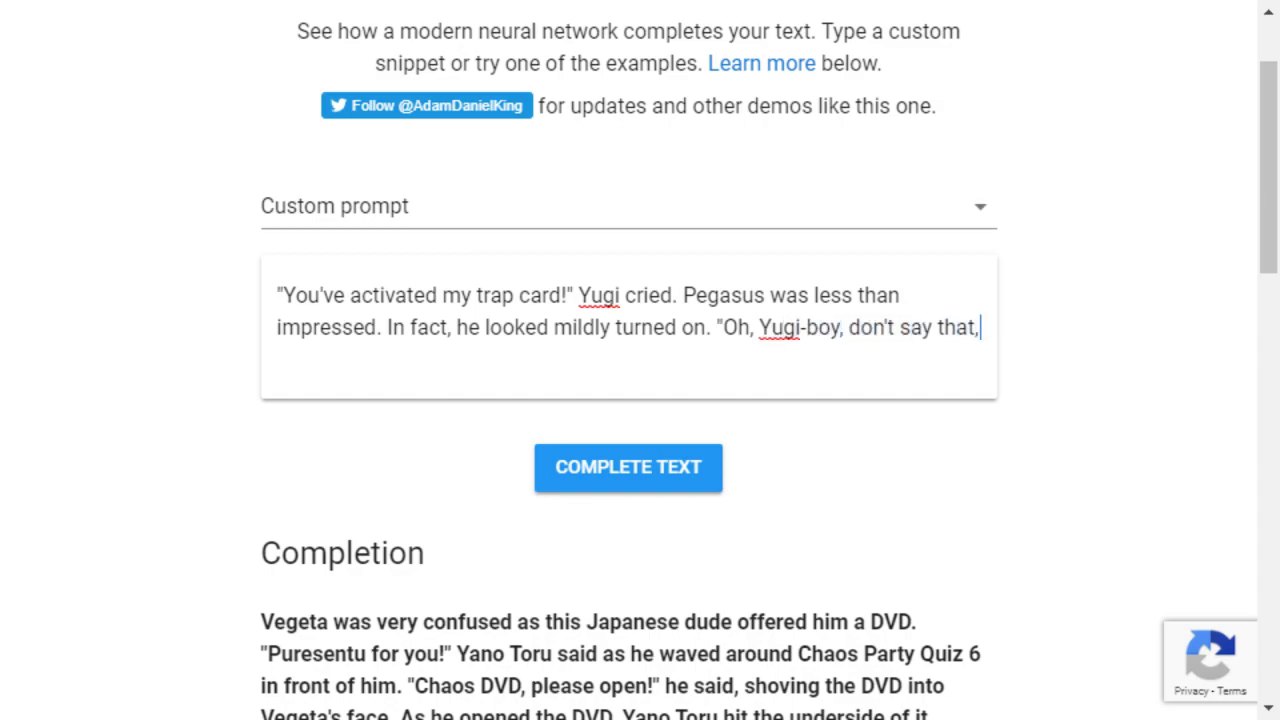
type(" or you'll be")
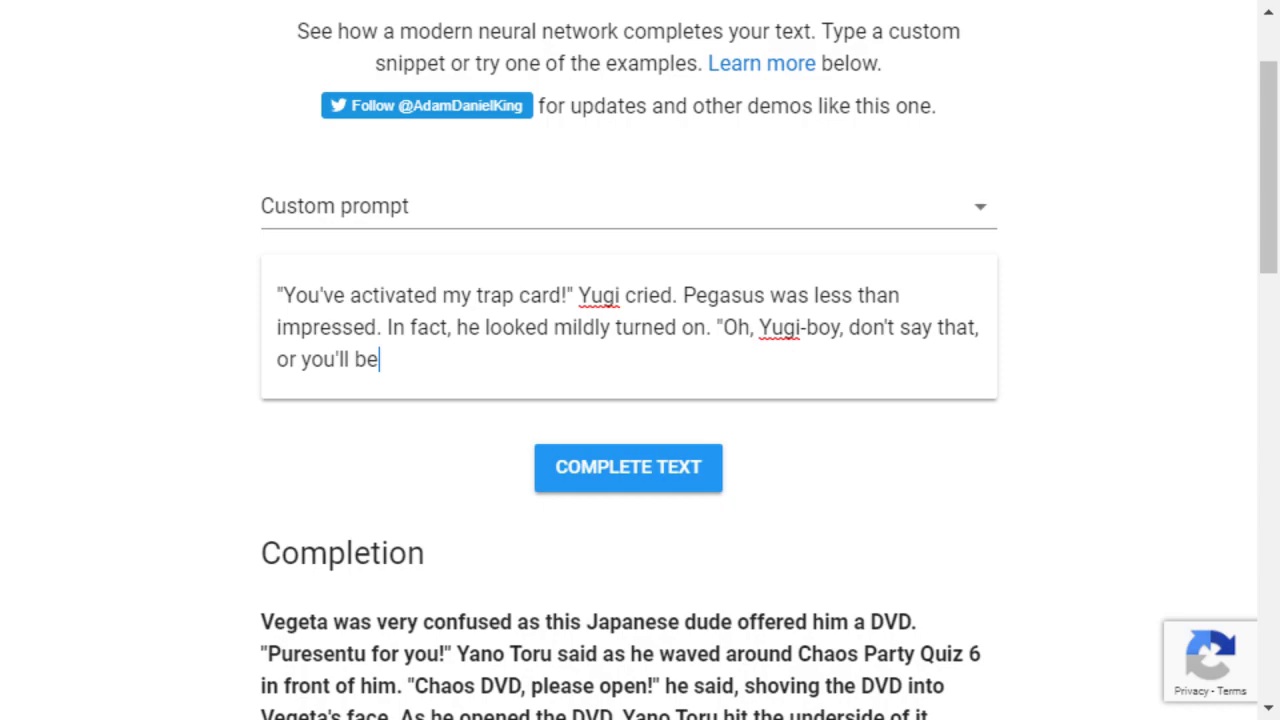
key("BackSpace")
key("BackSpace")
type("get me all hot and bothered")
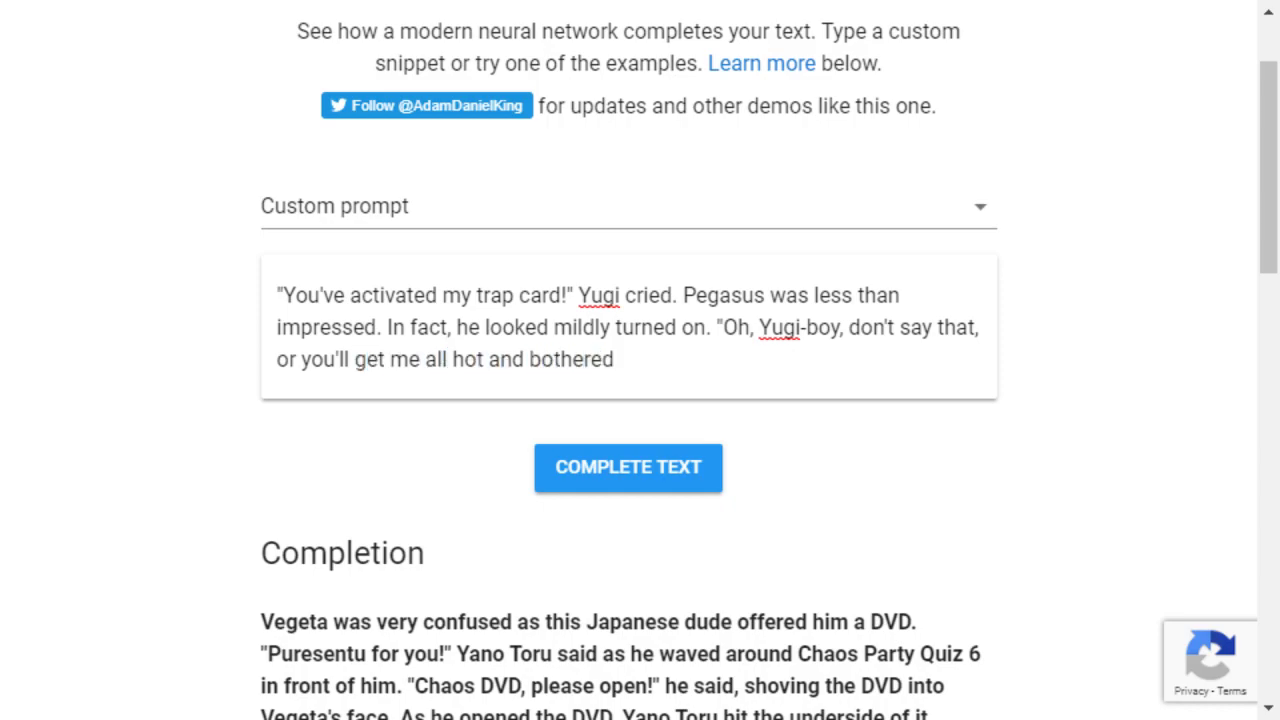
Step: Close the quote with an exclamation mark and finish the prompt with 'Joey was very uncomfortable watching this transpire.'
type("!\" Joey was very unfo")
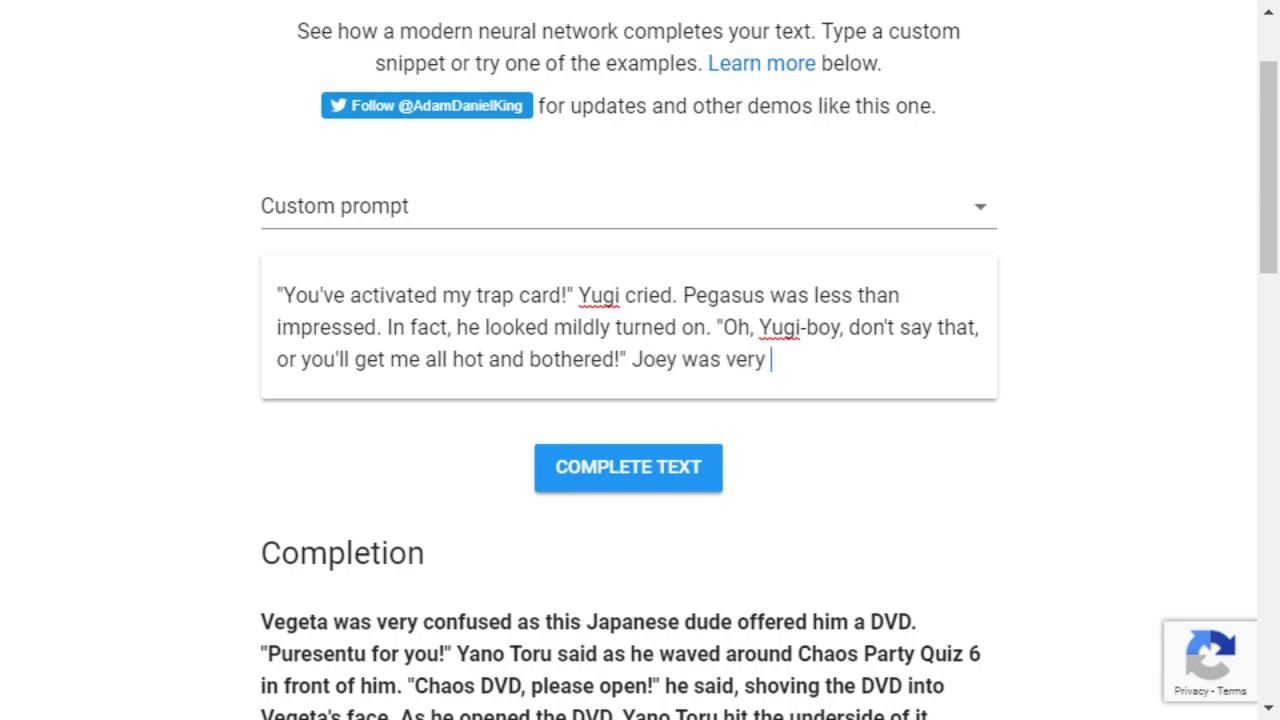
key("BackSpace")
key("BackSpace")
type("comfro")
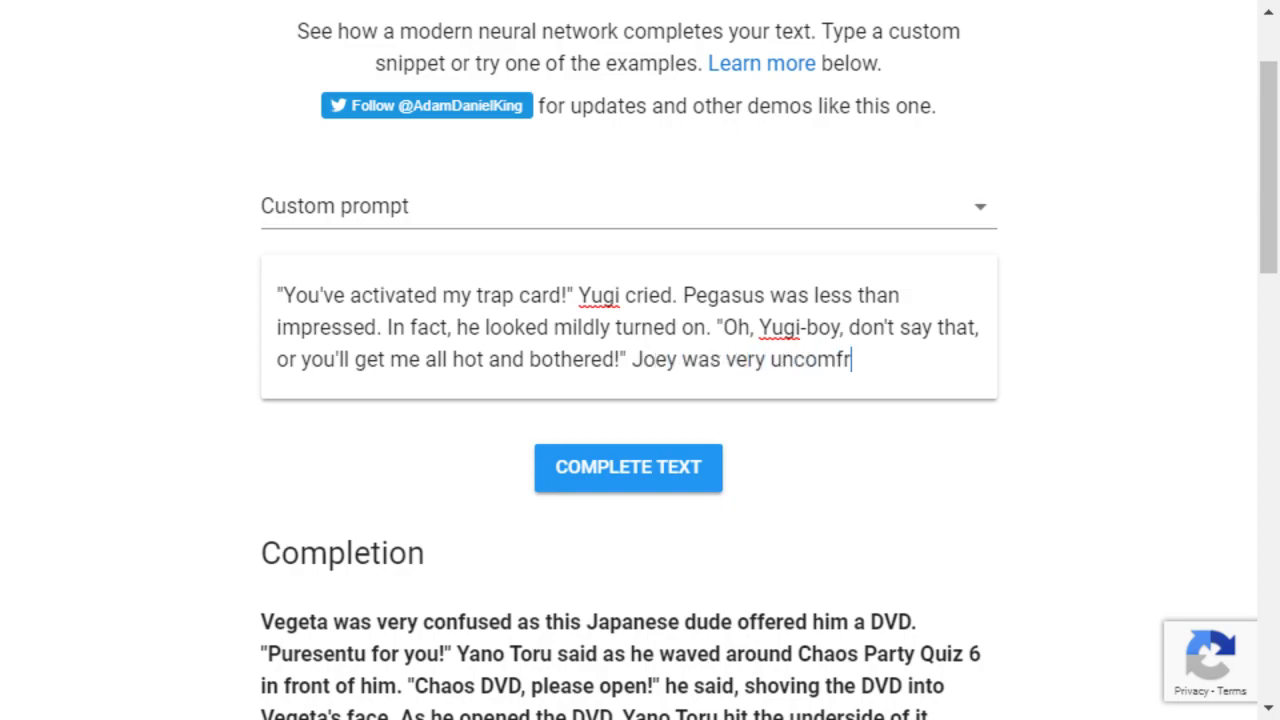
key("BackSpace")
key("BackSpace")
key("BackSpace")
type("fortable watching t")
type("his transpire.")
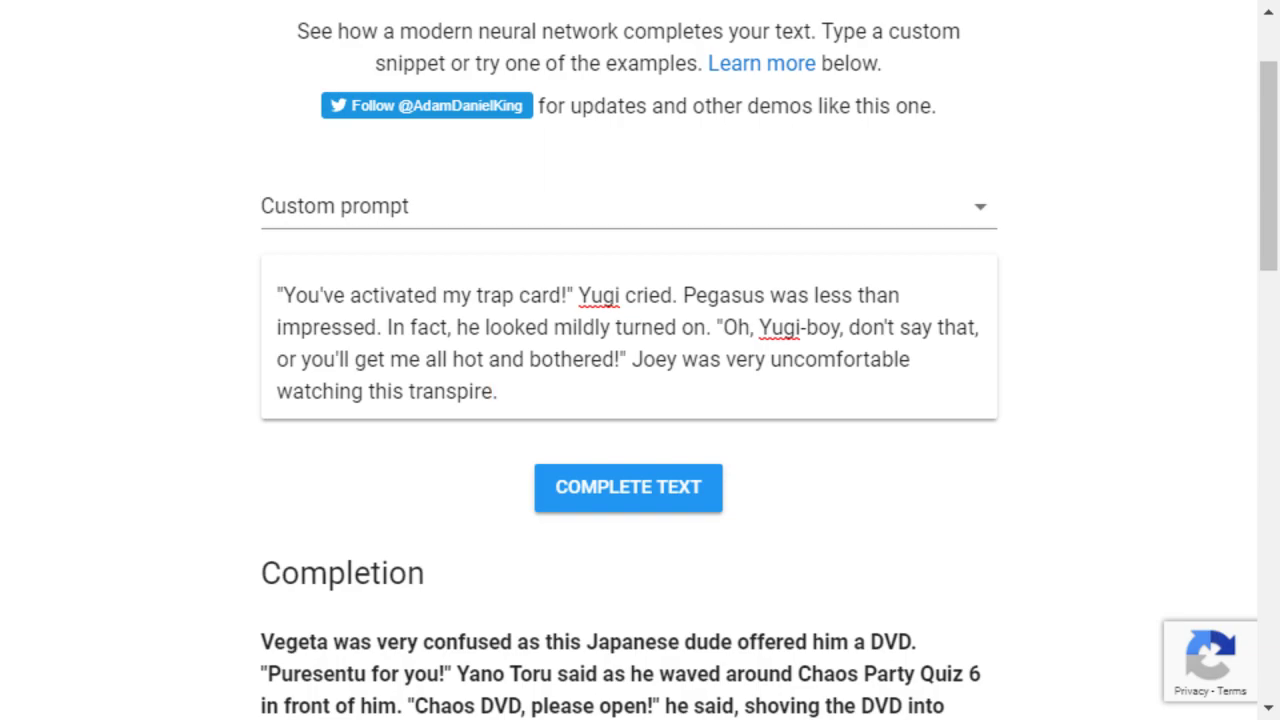
Step: Generate the completion of the Yugi and Pegasus trap card prompt and read it through to its end
key("Tab")
key("Return")
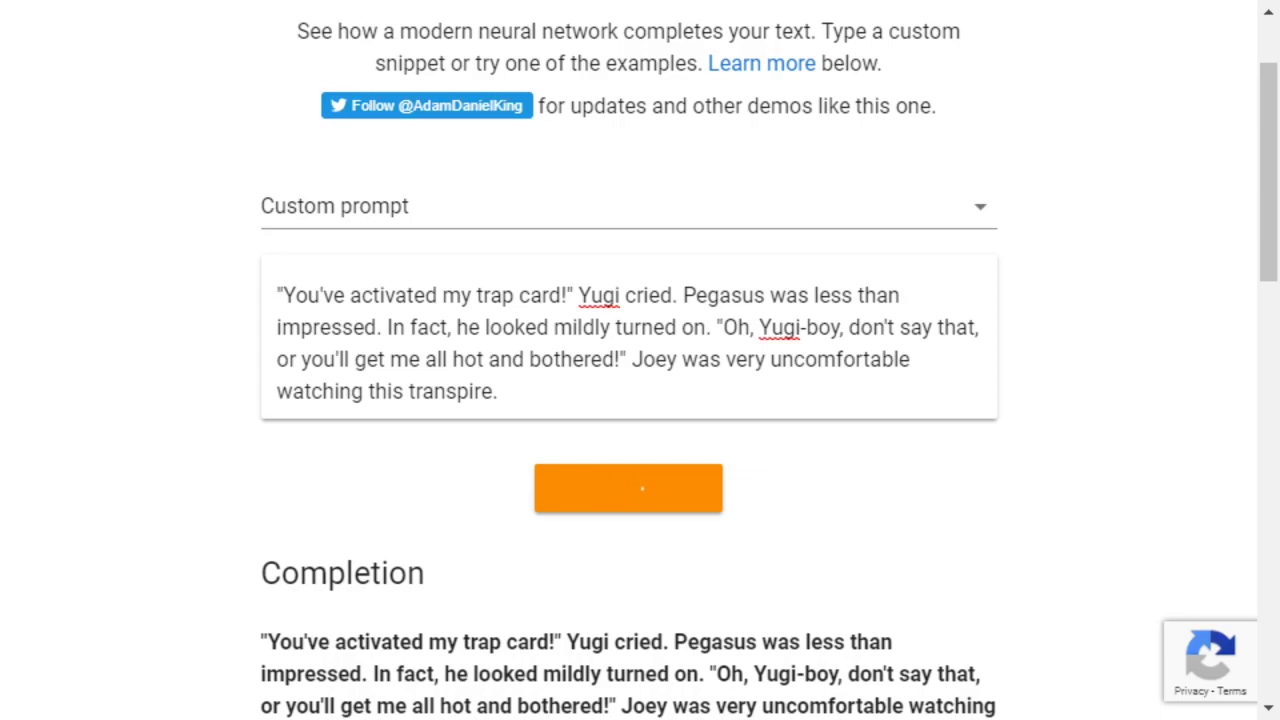
scroll(640, 360, "up", 2)
scroll(640, 360, "down", 2)
scroll(640, 360, "down", 1)
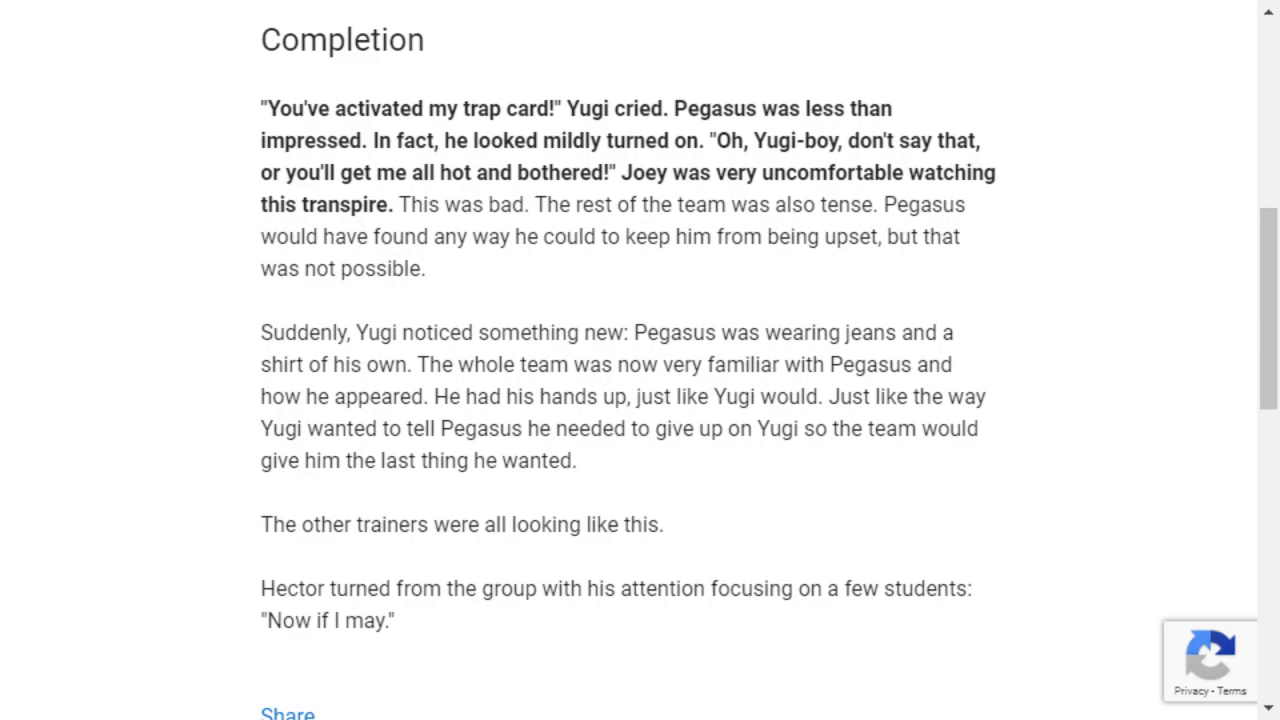
scroll(640, 360, "down", 2)
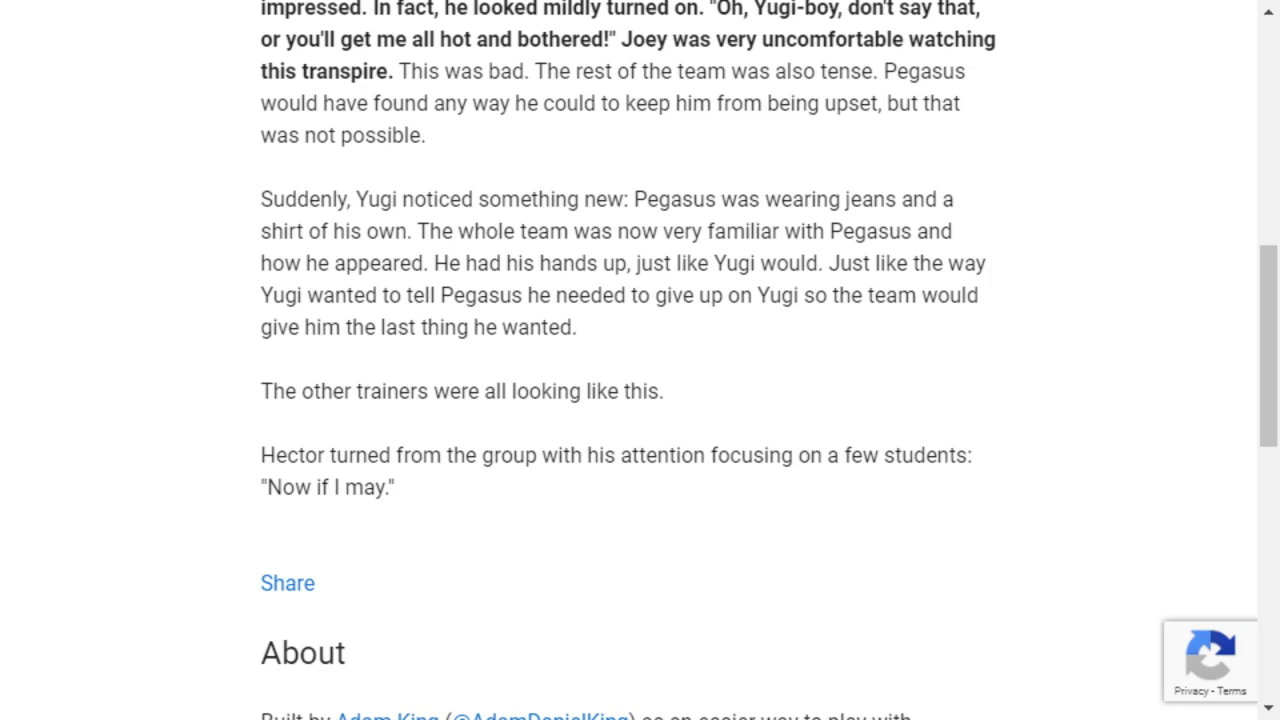
Step: Clear the entire Yugi and Pegasus trap card text from the custom prompt
scroll(628, 360, "up", 4)
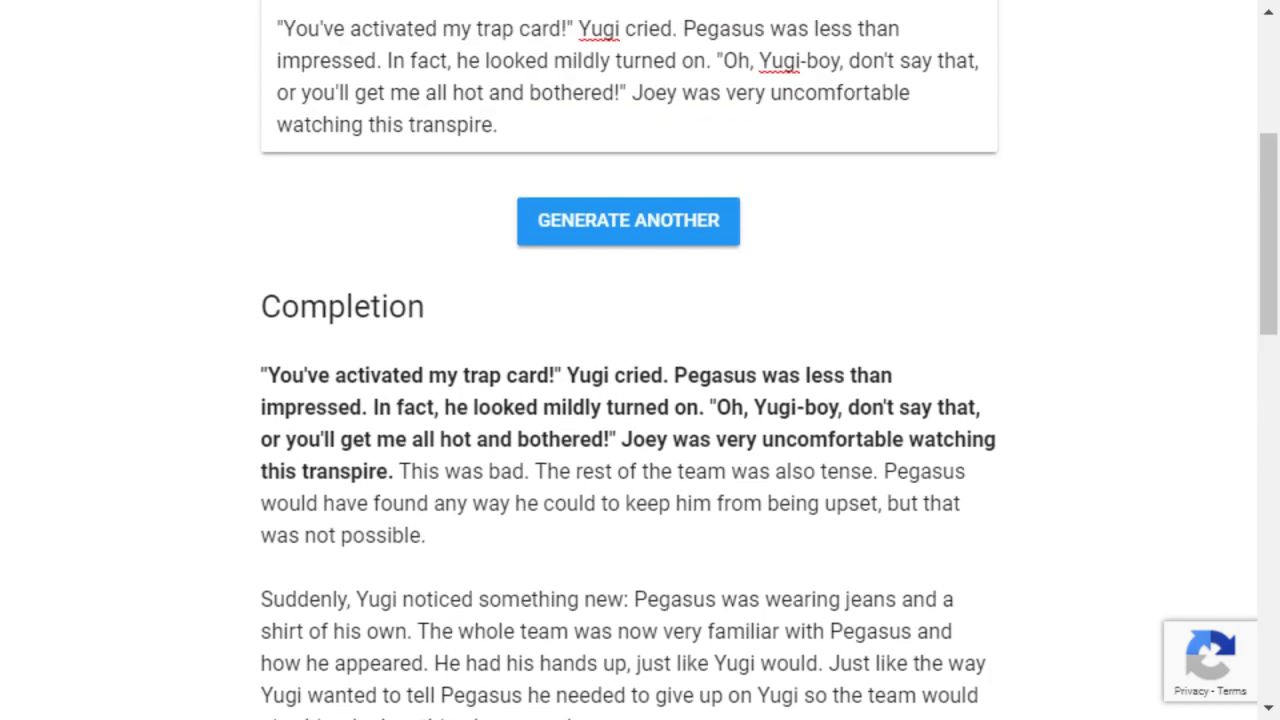
scroll(628, 360, "up", 3)
left_click(498, 391)
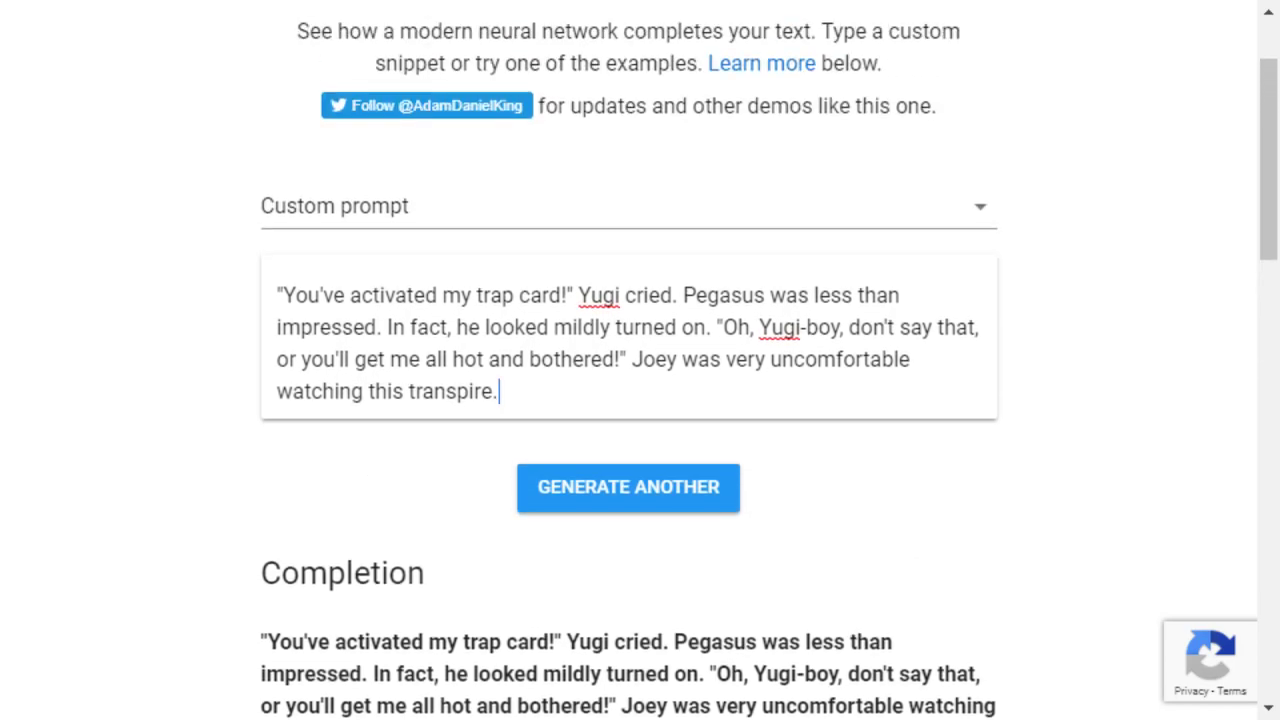
left_click_drag(498, 391, 277, 295)
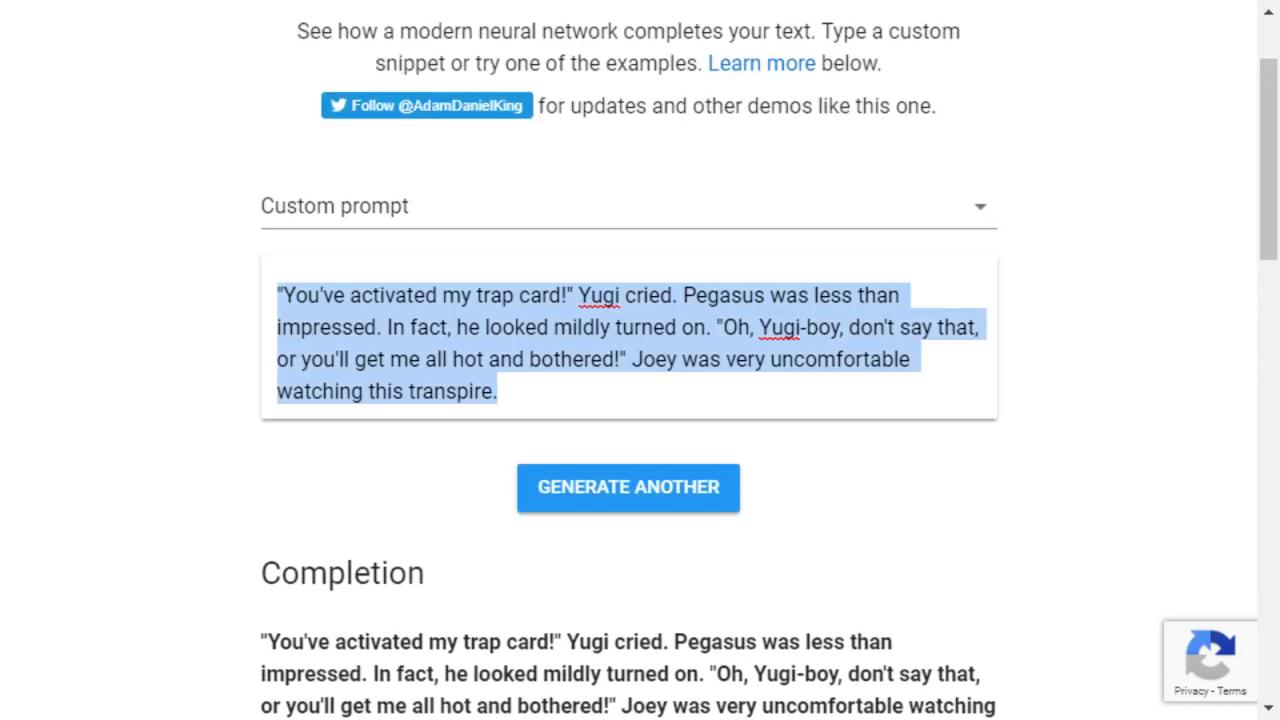
scroll(628, 360, "down", 3)
scroll(628, 360, "up", 3)
key("BackSpace")
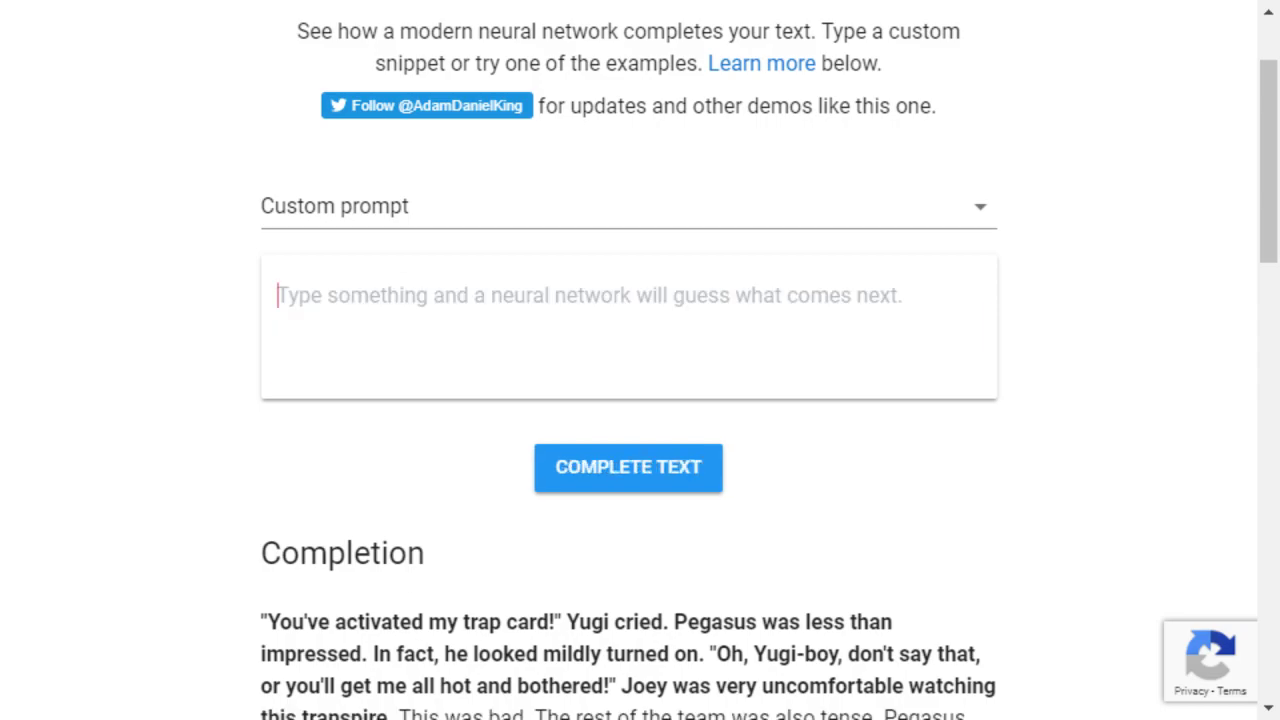
Step: Start the prompt with 'Donkey Kong Country is truly perfect. If you do not get this amazing new generation of Donkey Kong madn'
type("Donkey ")
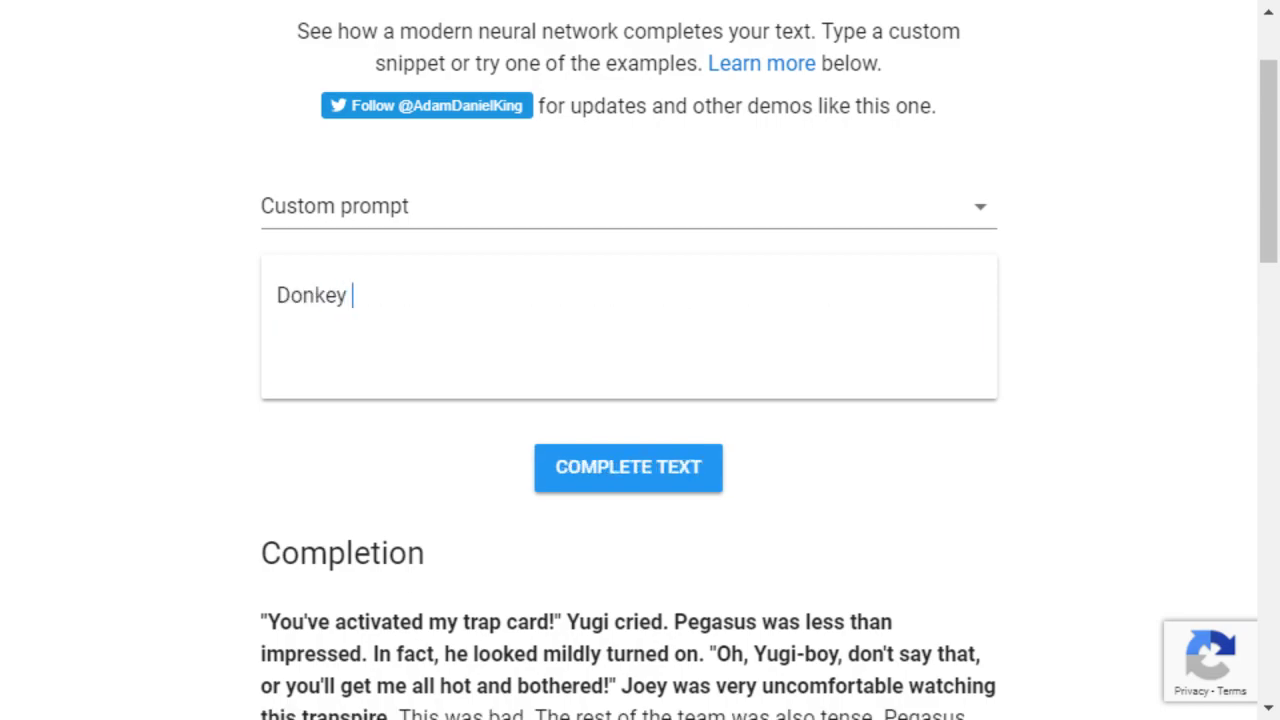
type("Kong Country is trul")
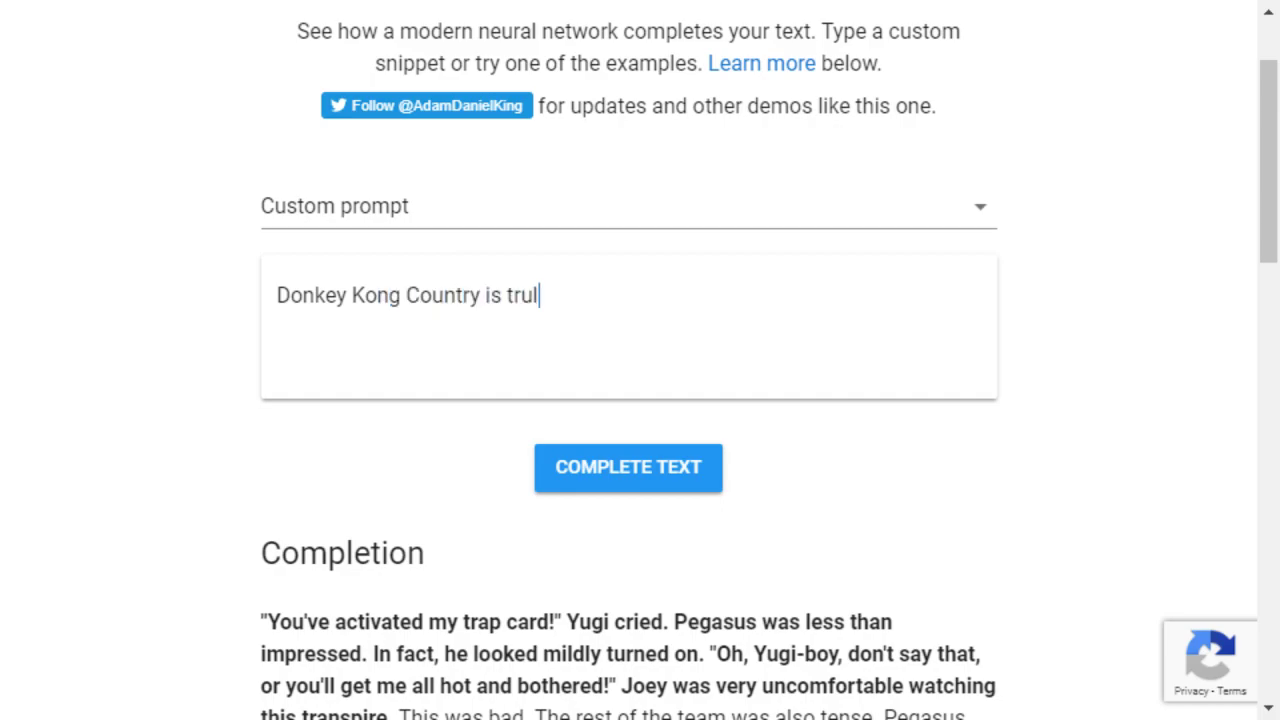
type("y perfect. If you ")
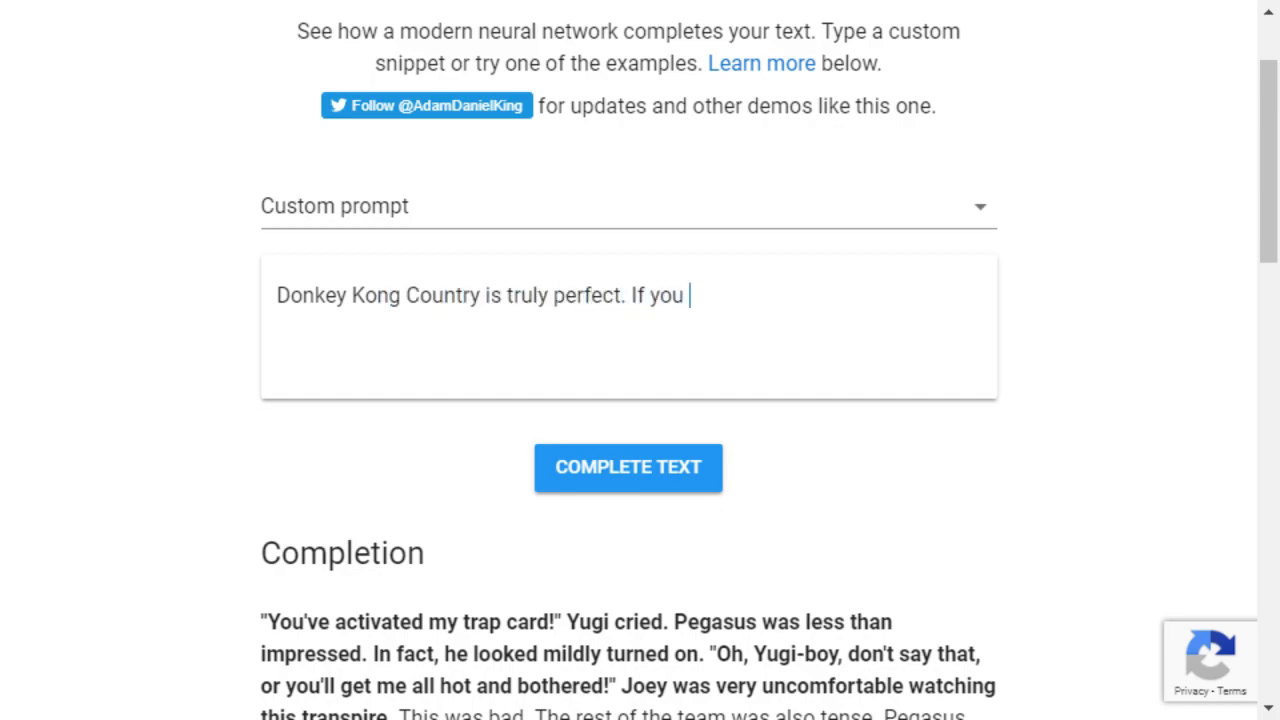
type("do not get this amazing new generation o")
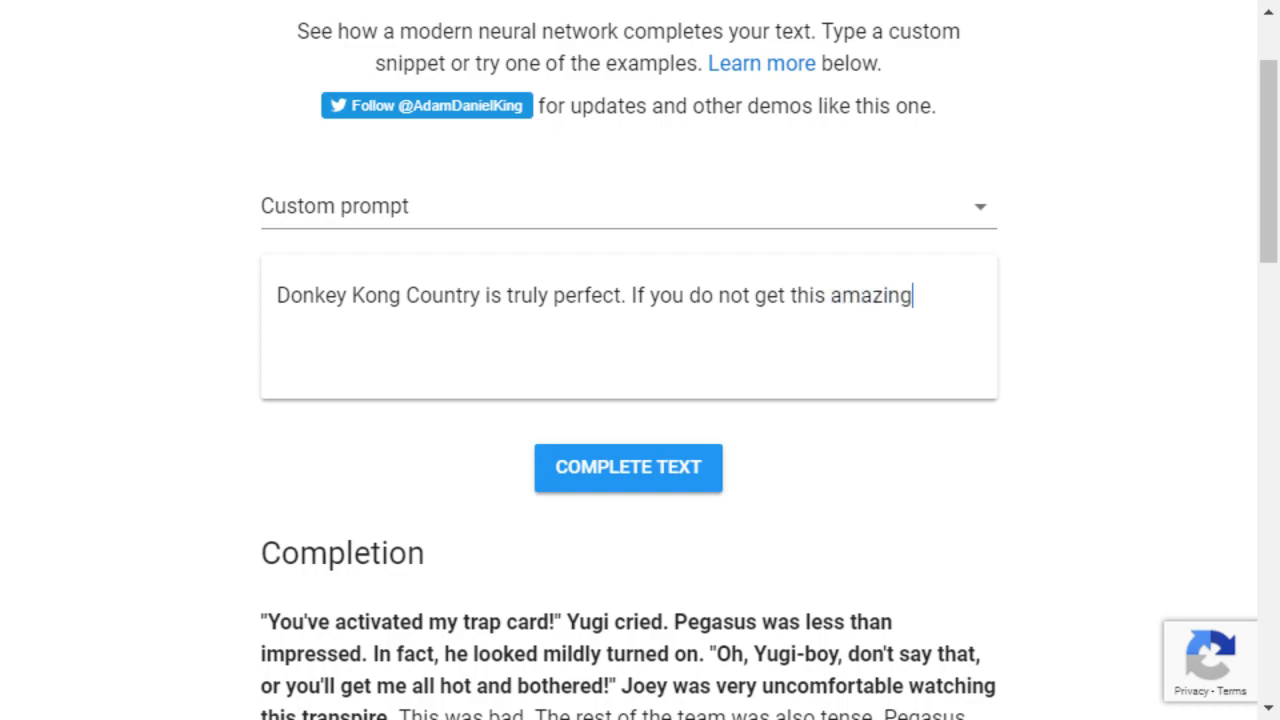
type("f Donkey Kong madn")
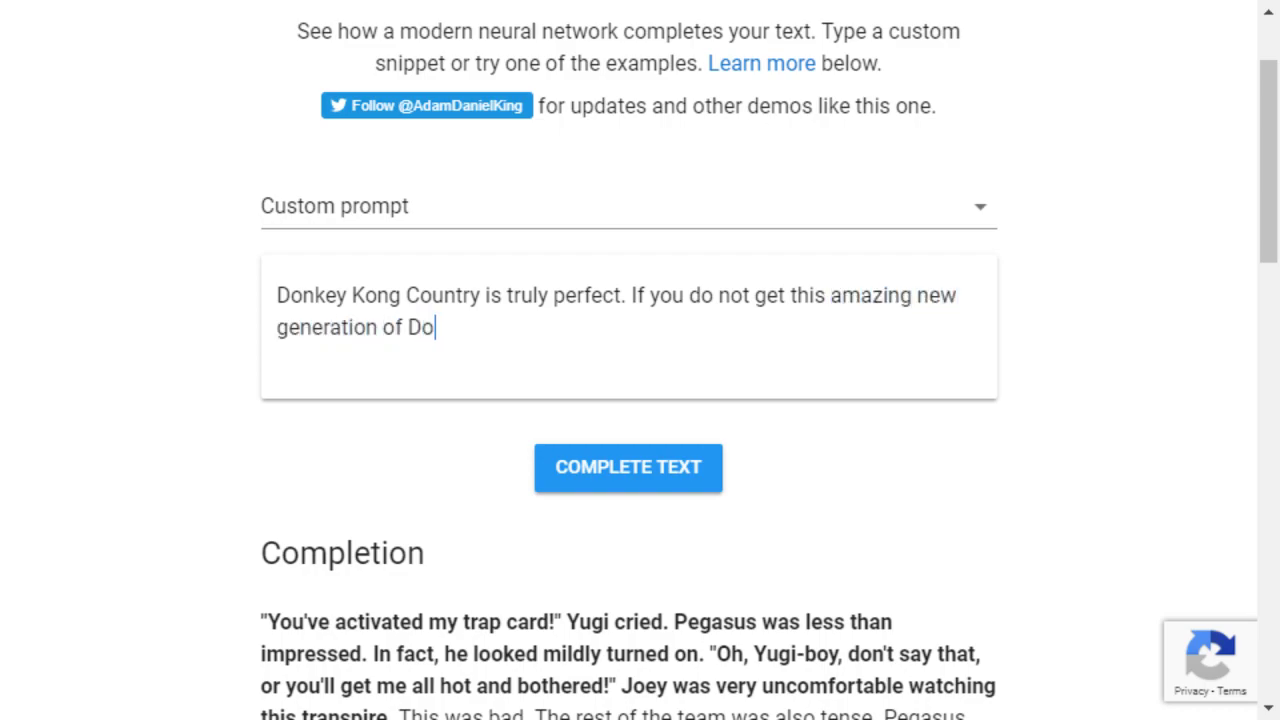